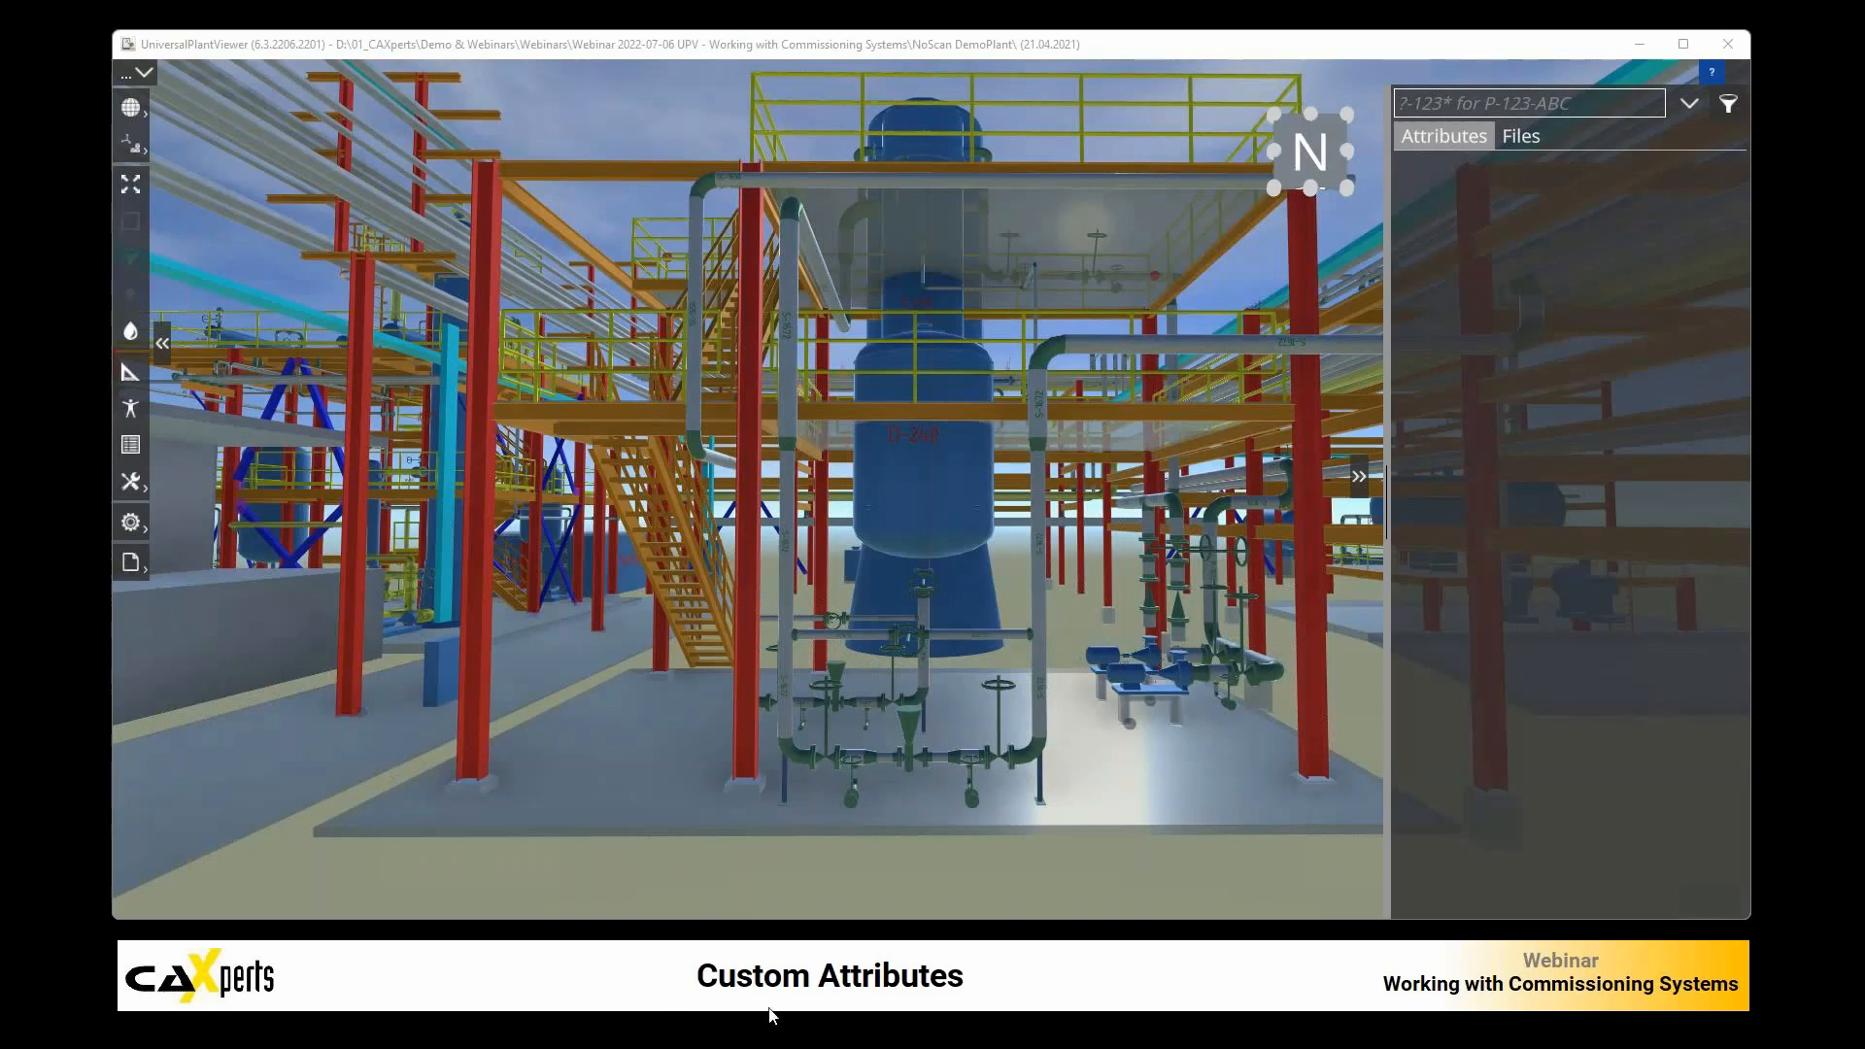
Step: Select the D-240 vessel in the 3D model and open its linked P&ID U02-004
{"action": "left_click", "coordinate": [947, 474]}
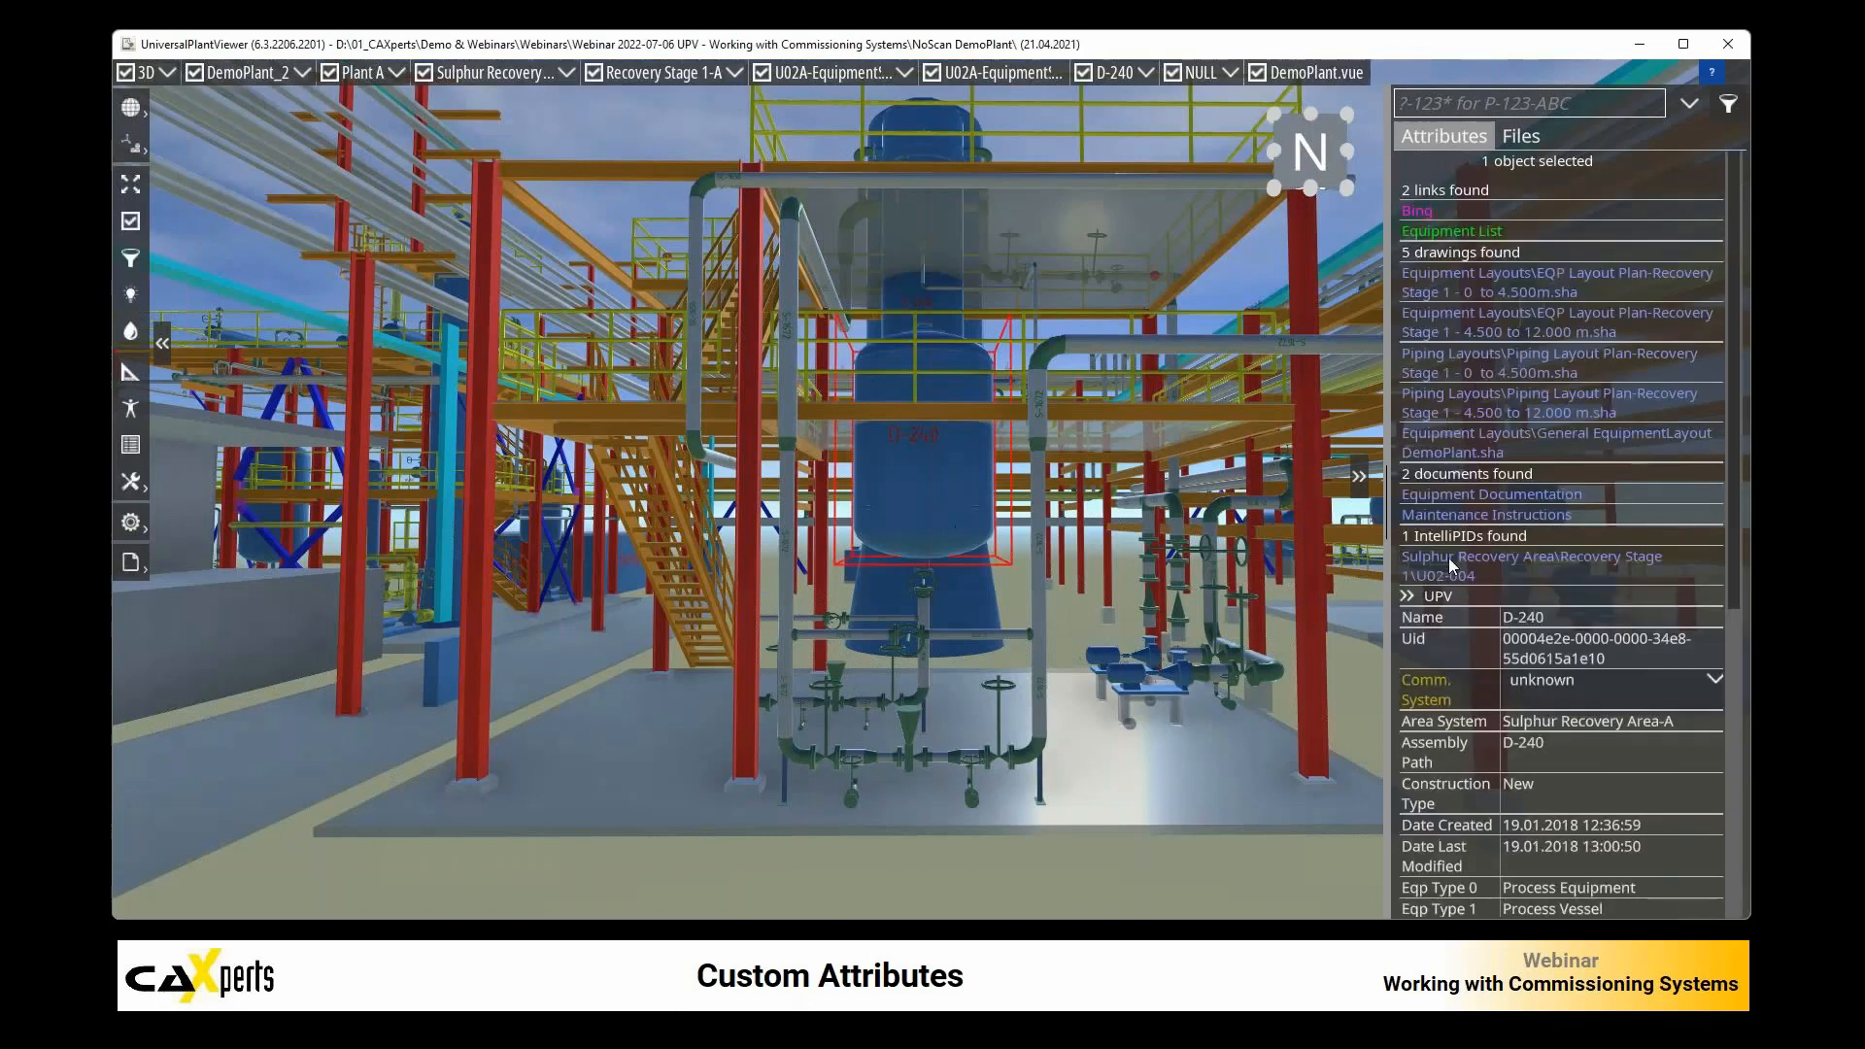
{"action": "left_click", "coordinate": [1448, 557]}
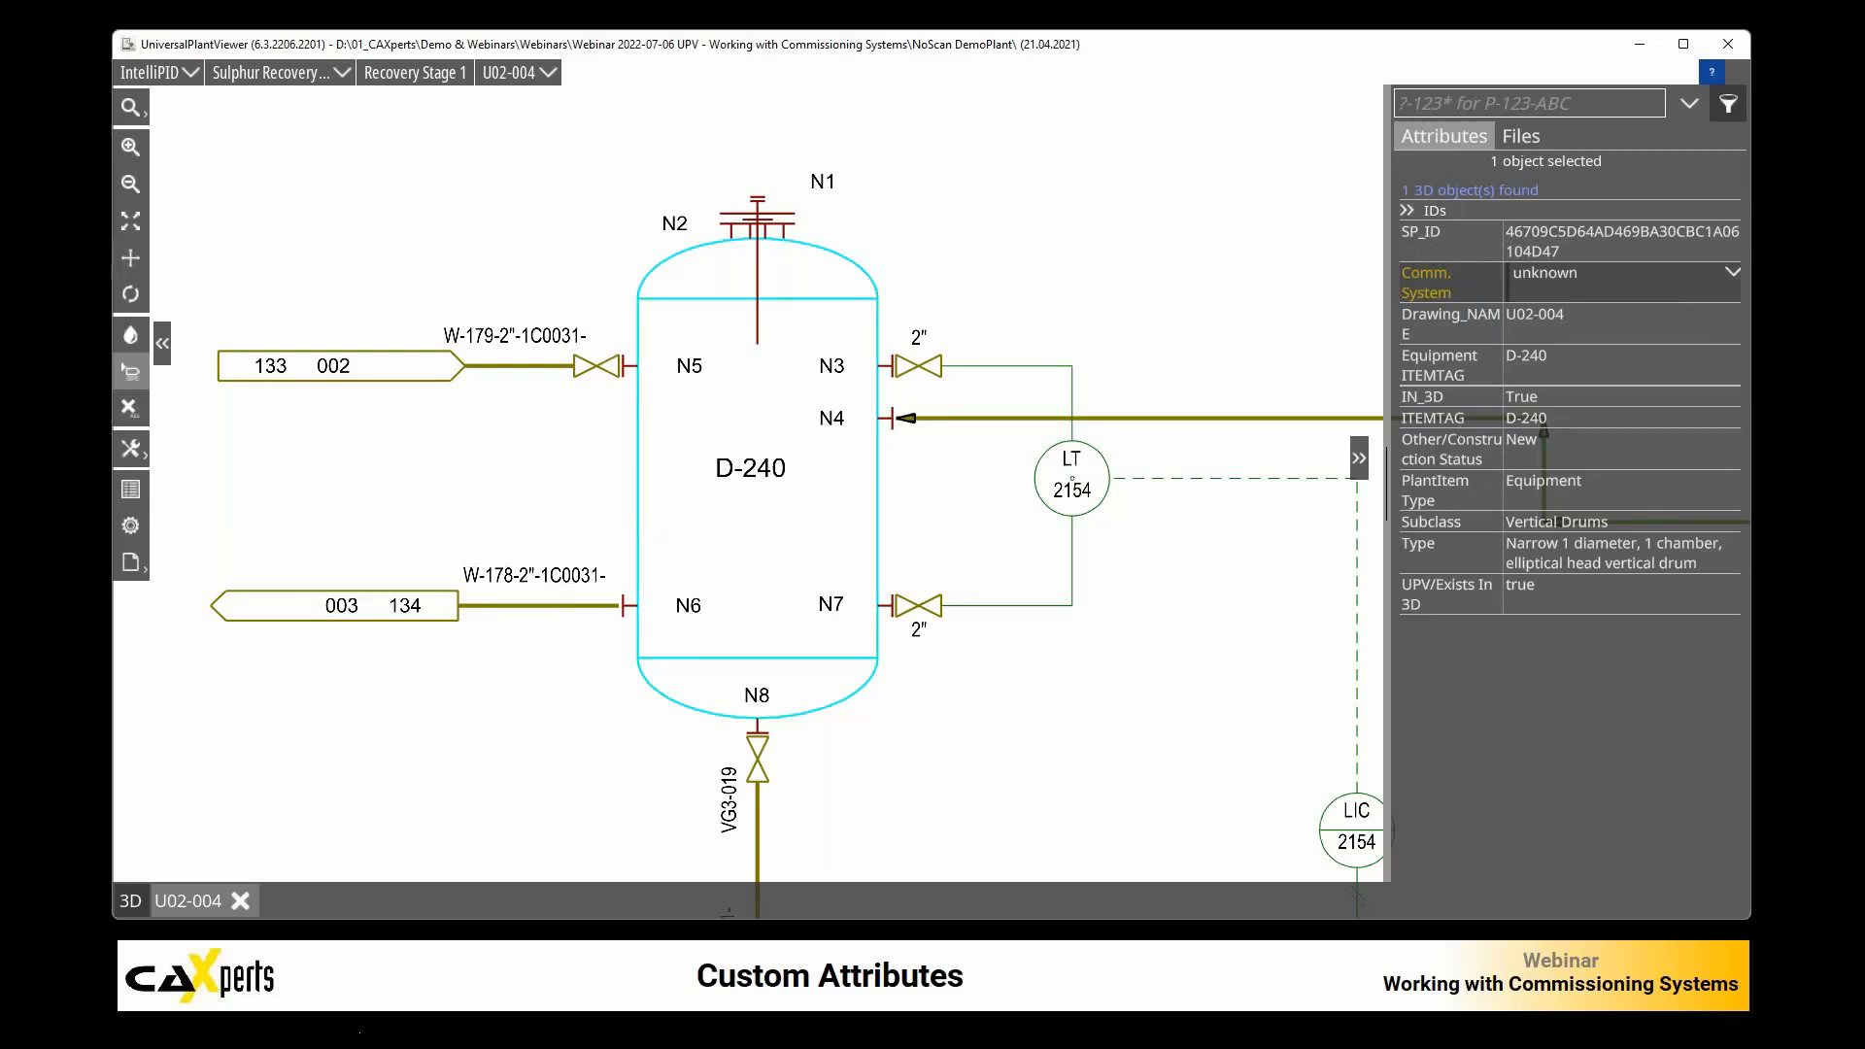
Step: Switch to intelliPidAttributes.xlsx in Excel and examine the Comm. System row's name, source attribute, filter, data type, default value and first parameter
{"action": "left_click", "coordinate": [374, 1010]}
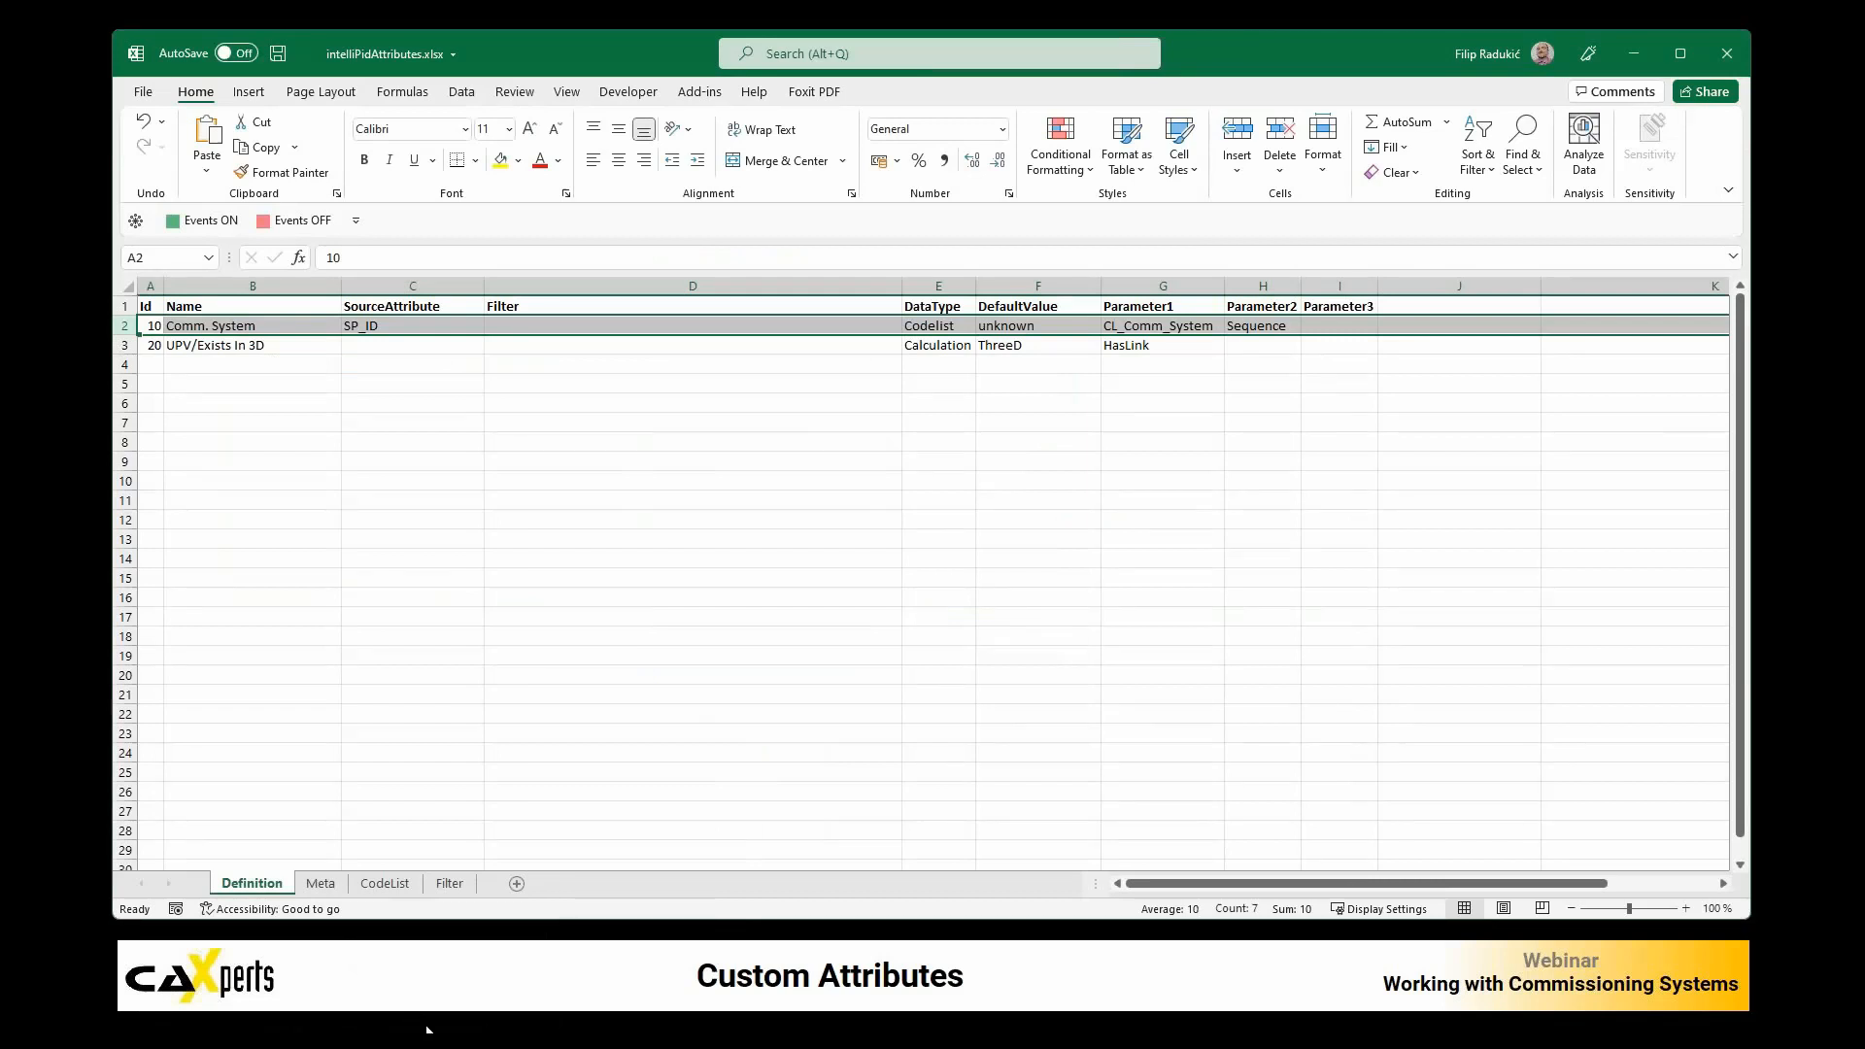
{"action": "left_click", "coordinate": [197, 329]}
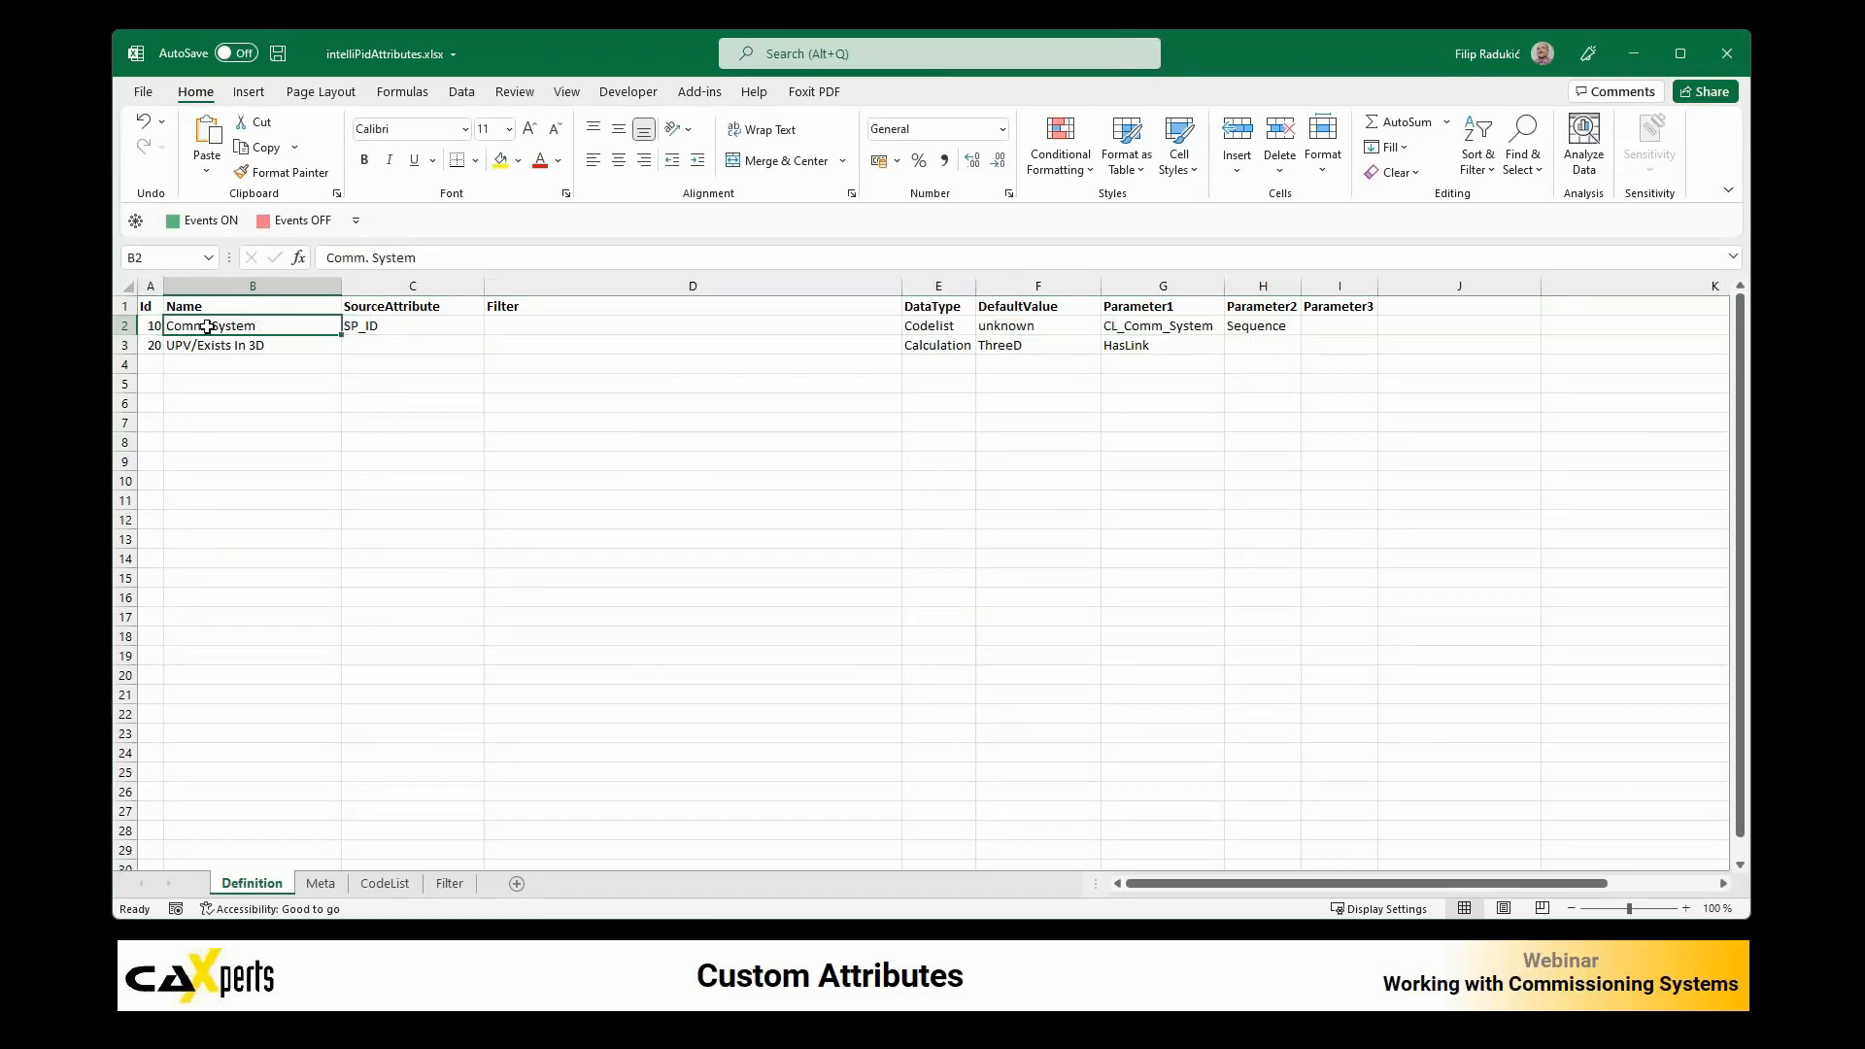
{"action": "left_click", "coordinate": [401, 327]}
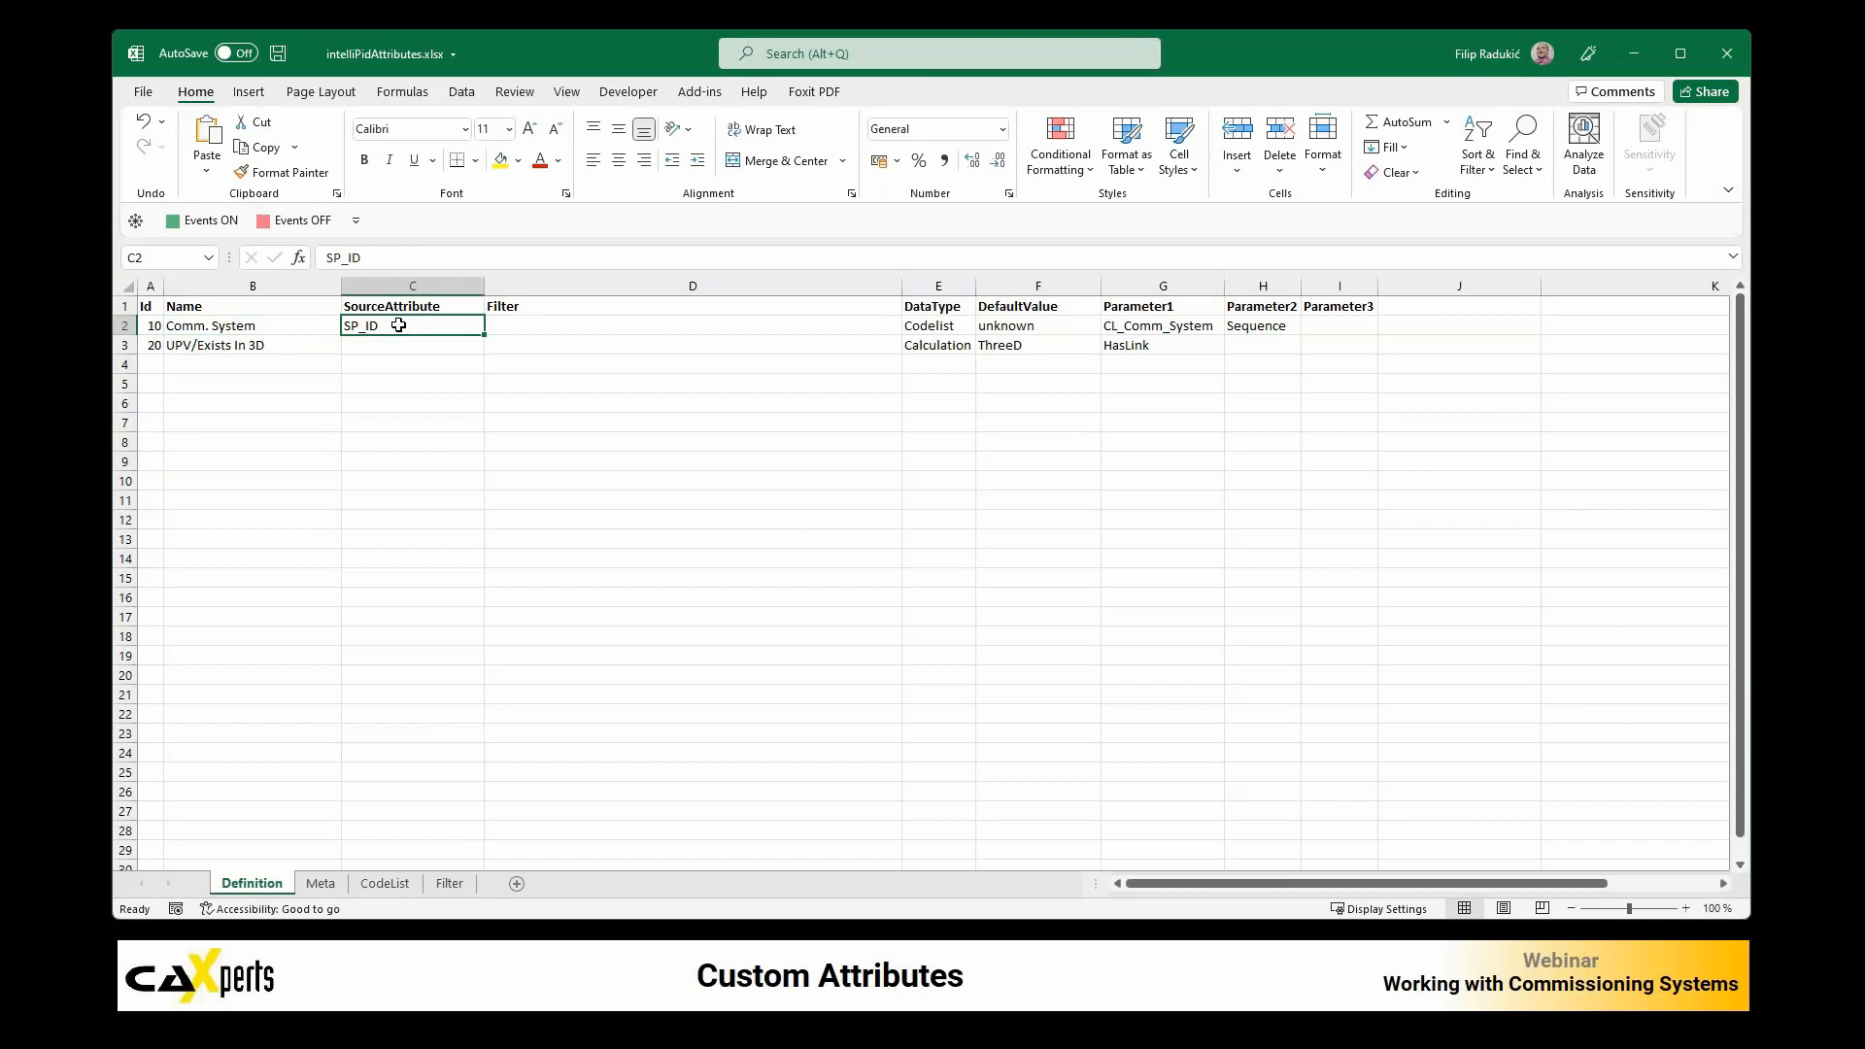
{"action": "left_click", "coordinate": [531, 325]}
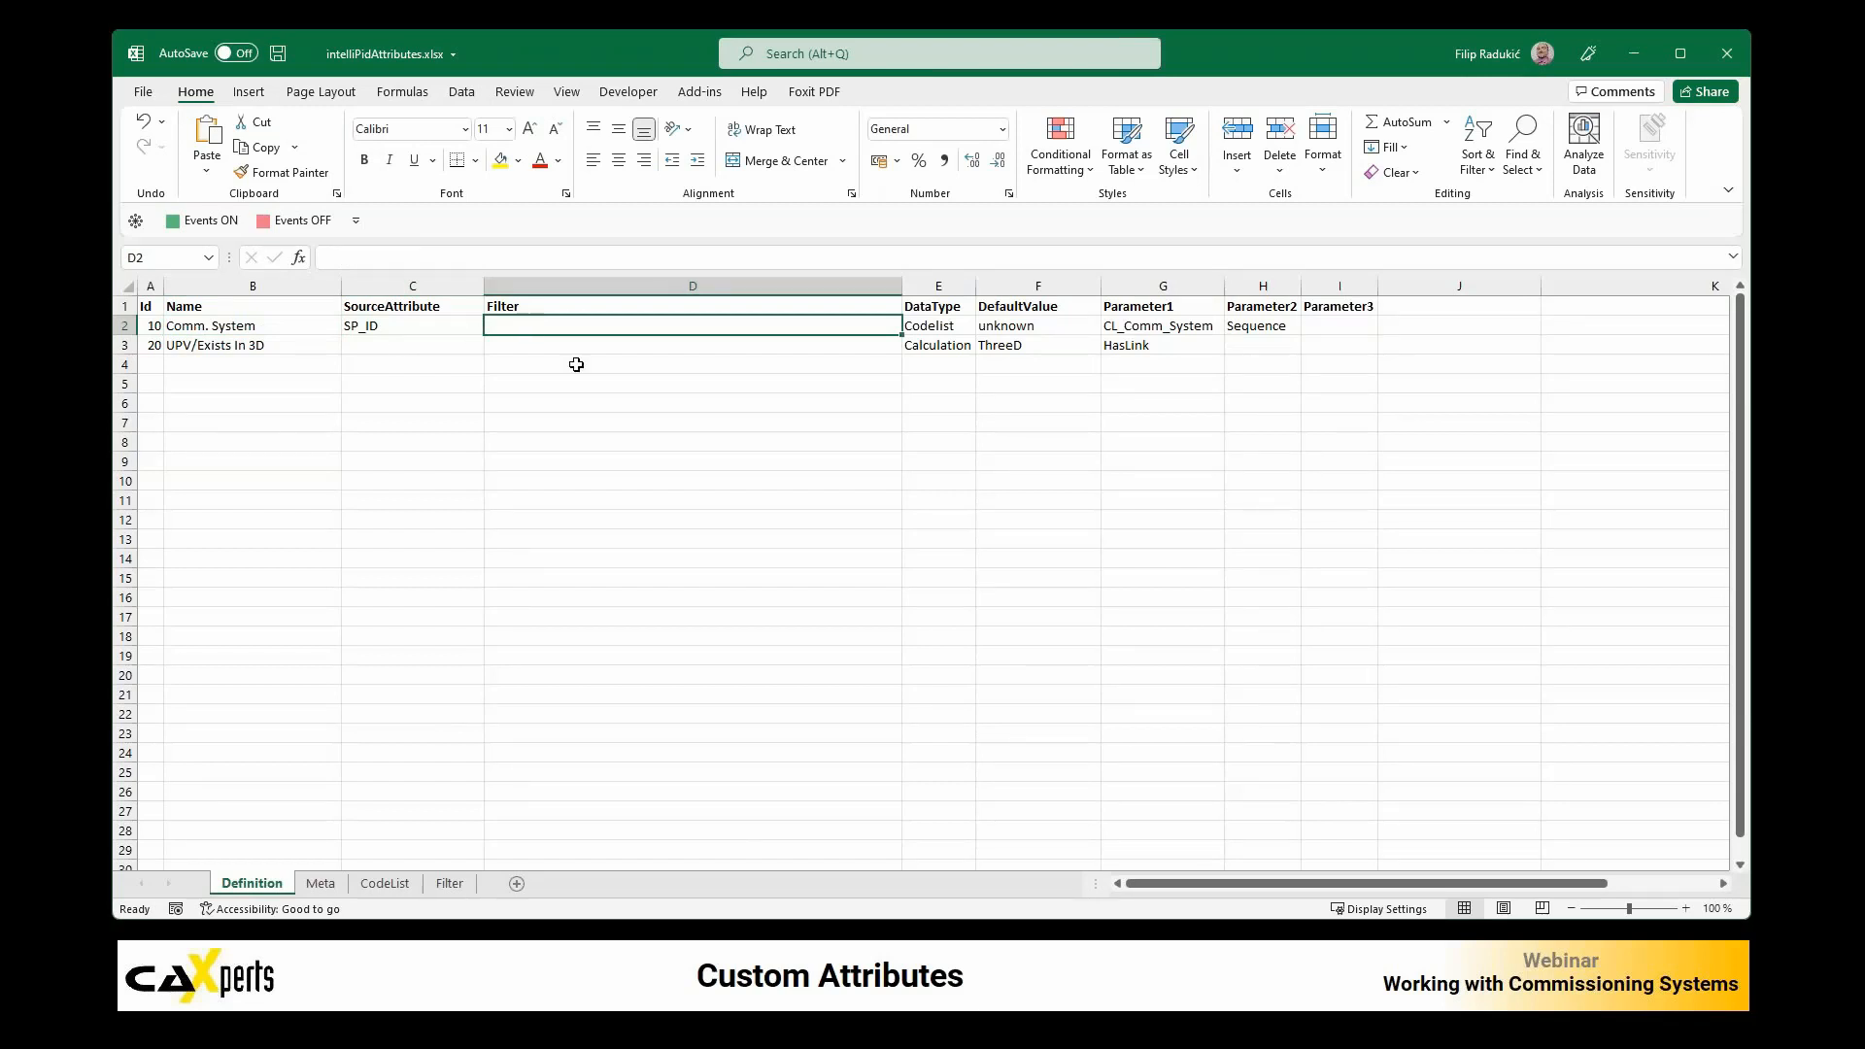
{"action": "left_click", "coordinate": [955, 327]}
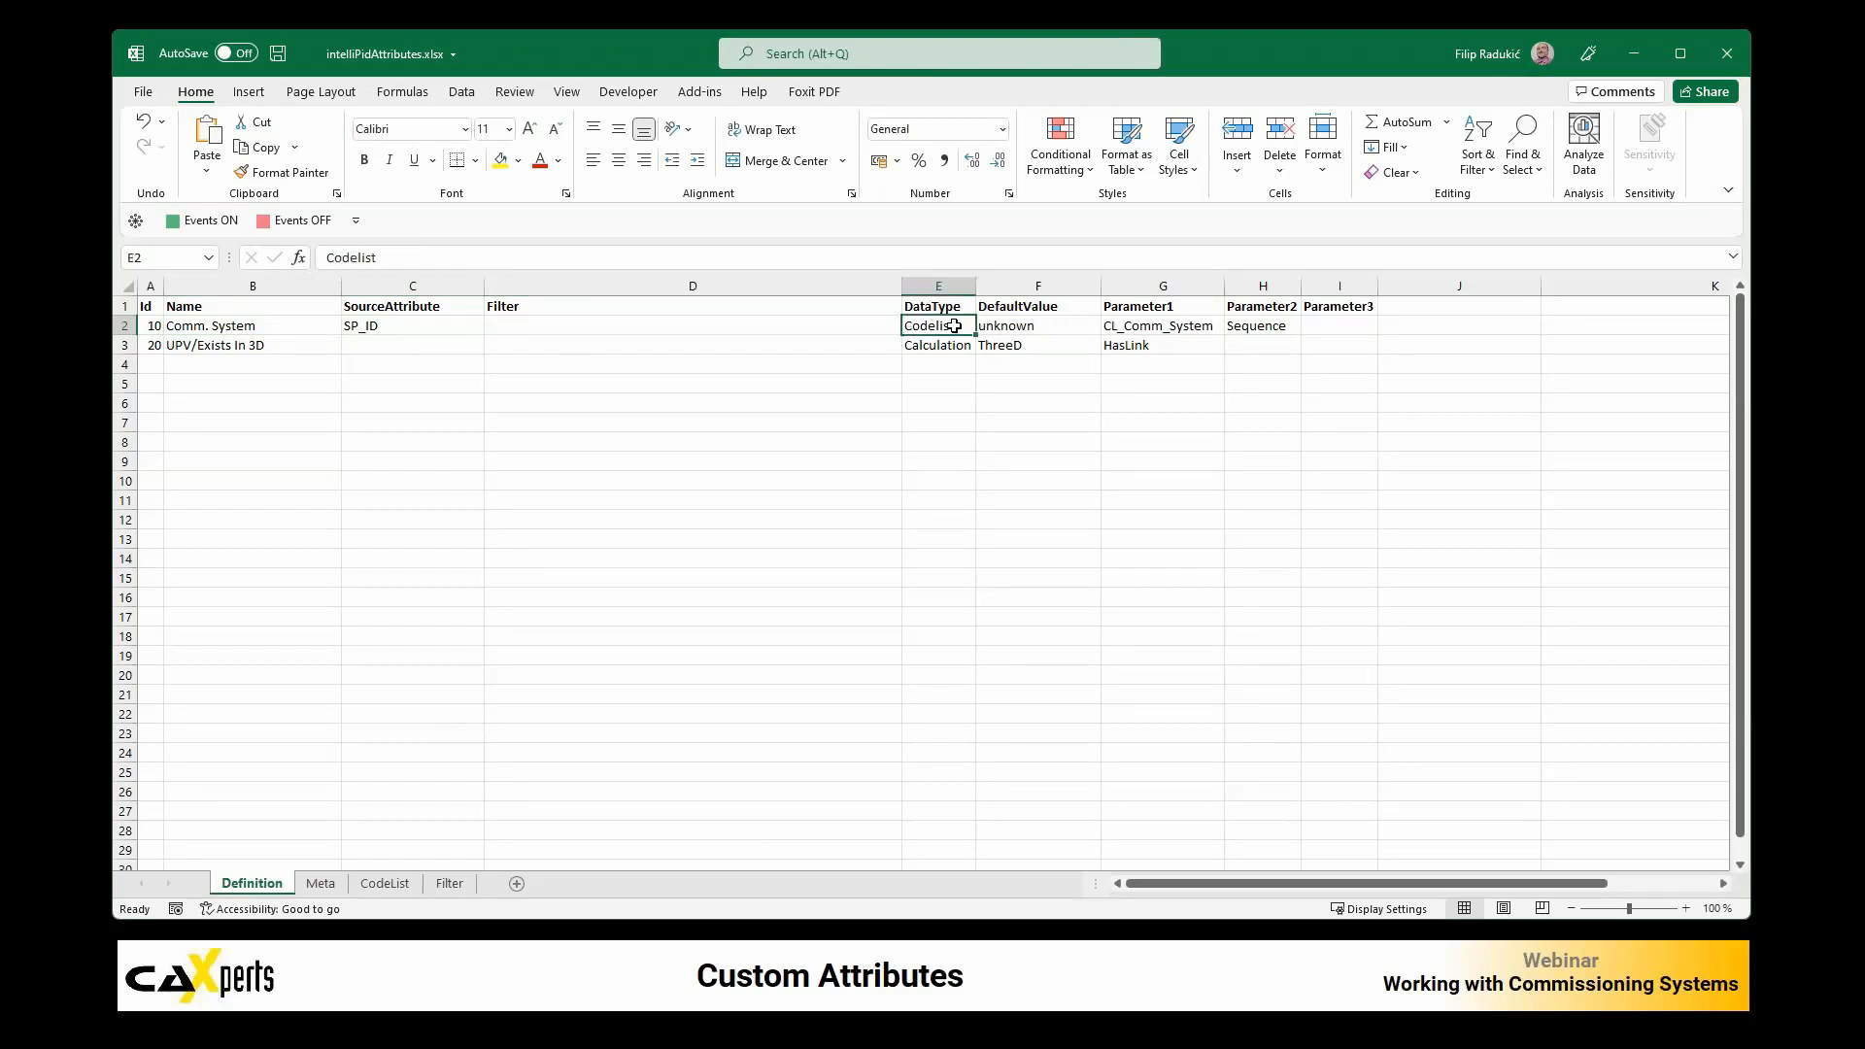
{"action": "left_click", "coordinate": [1008, 325]}
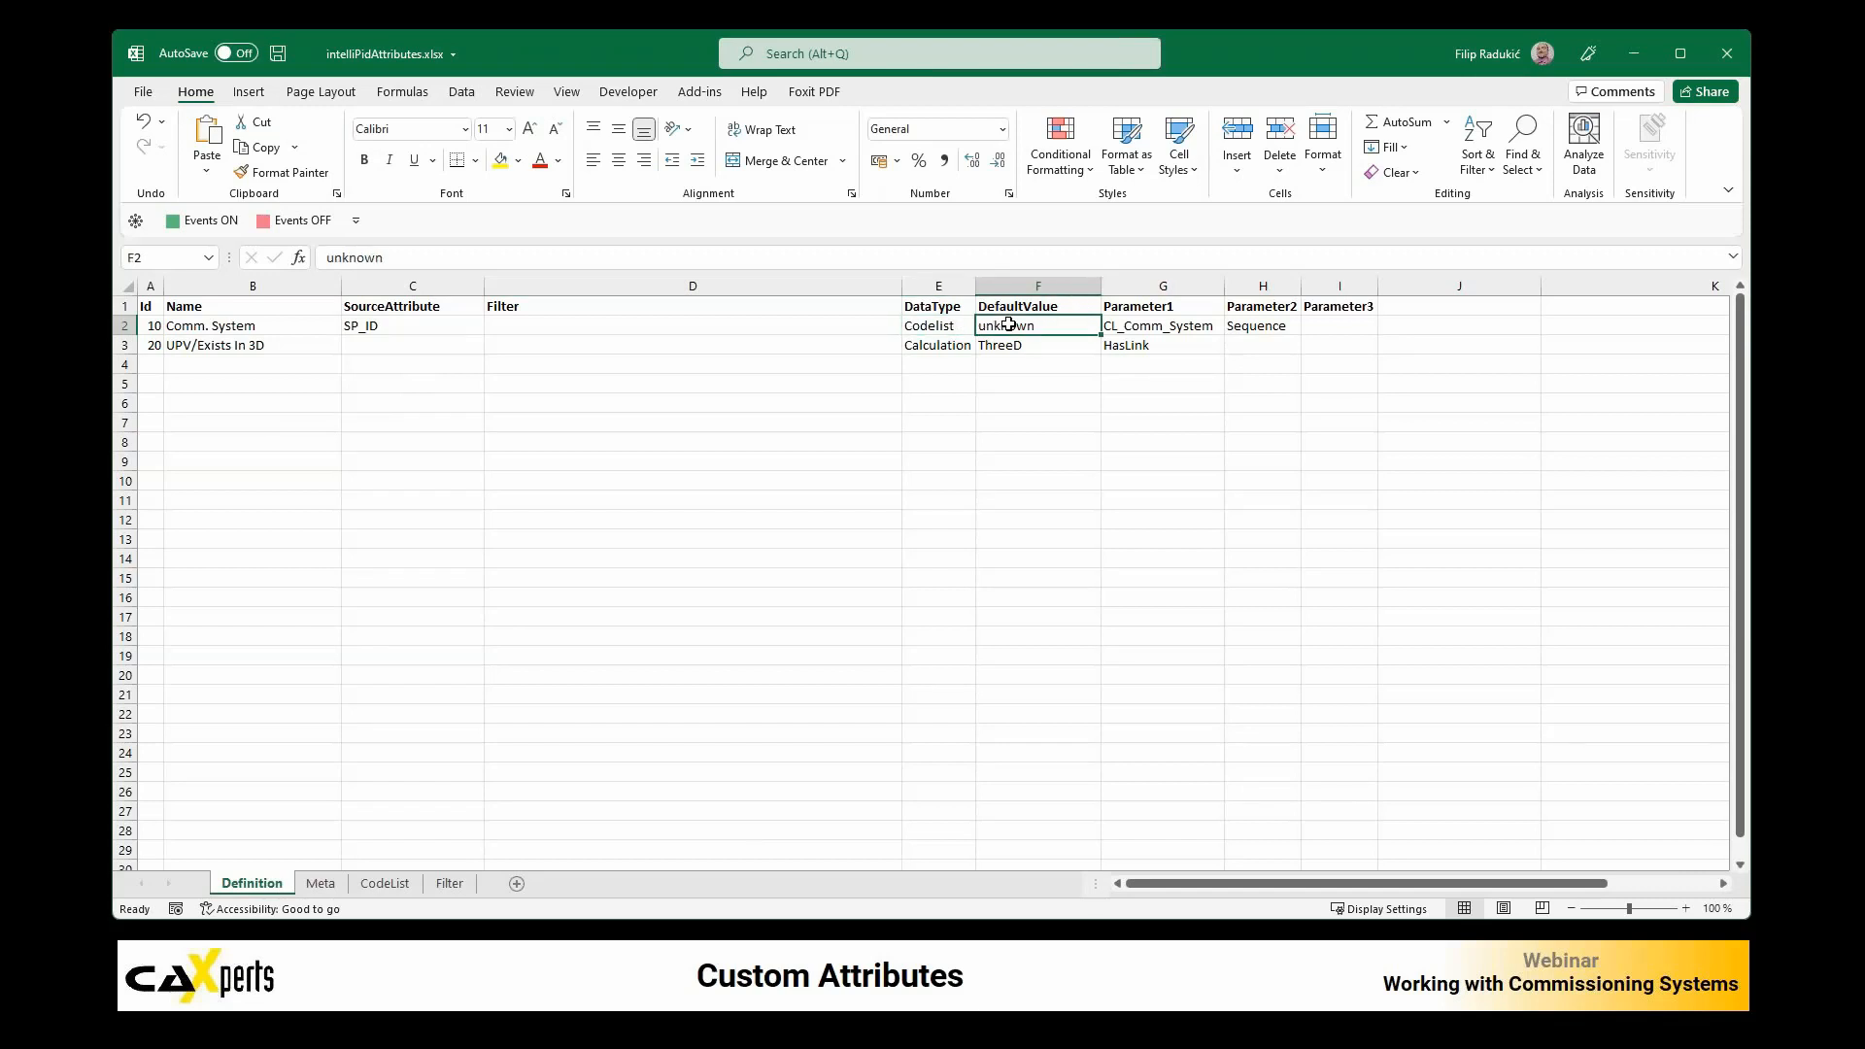
{"action": "left_click", "coordinate": [1140, 326]}
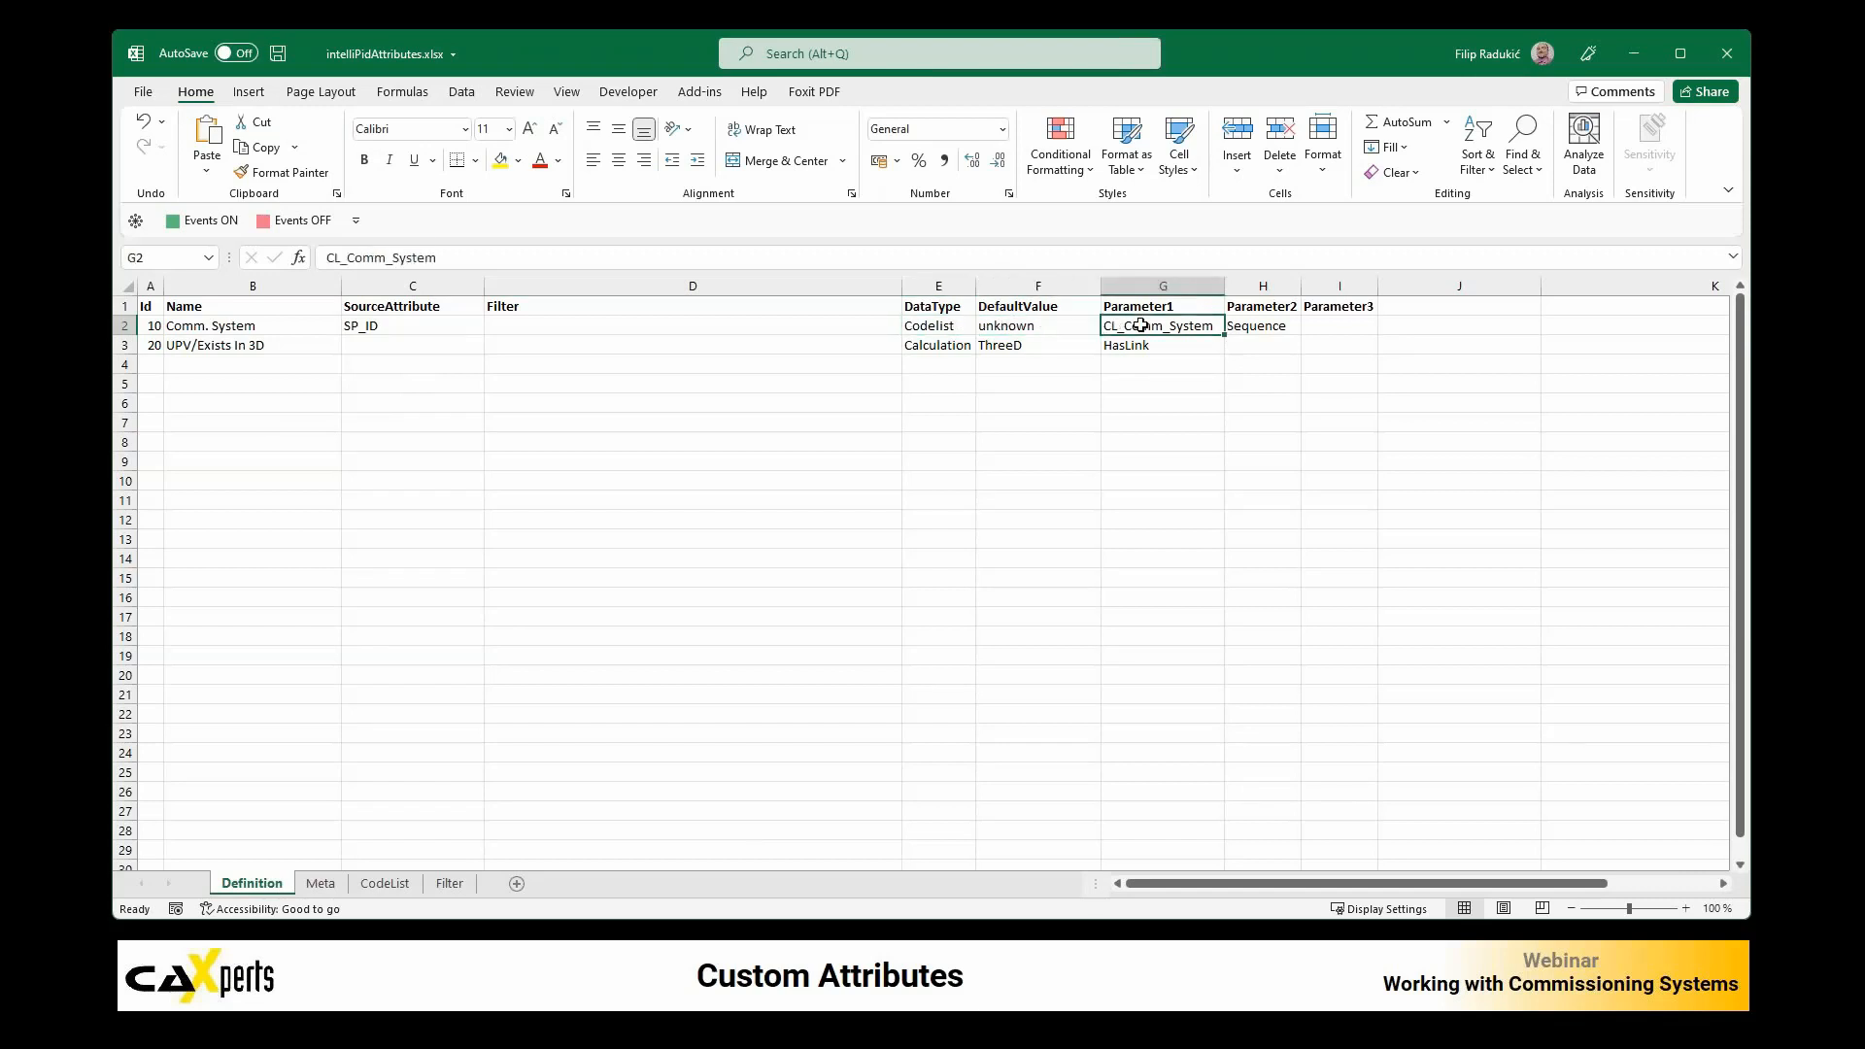
Step: Review the values and colors defined for CL_Comm_System on the CodeList sheet
{"action": "left_click", "coordinate": [385, 884]}
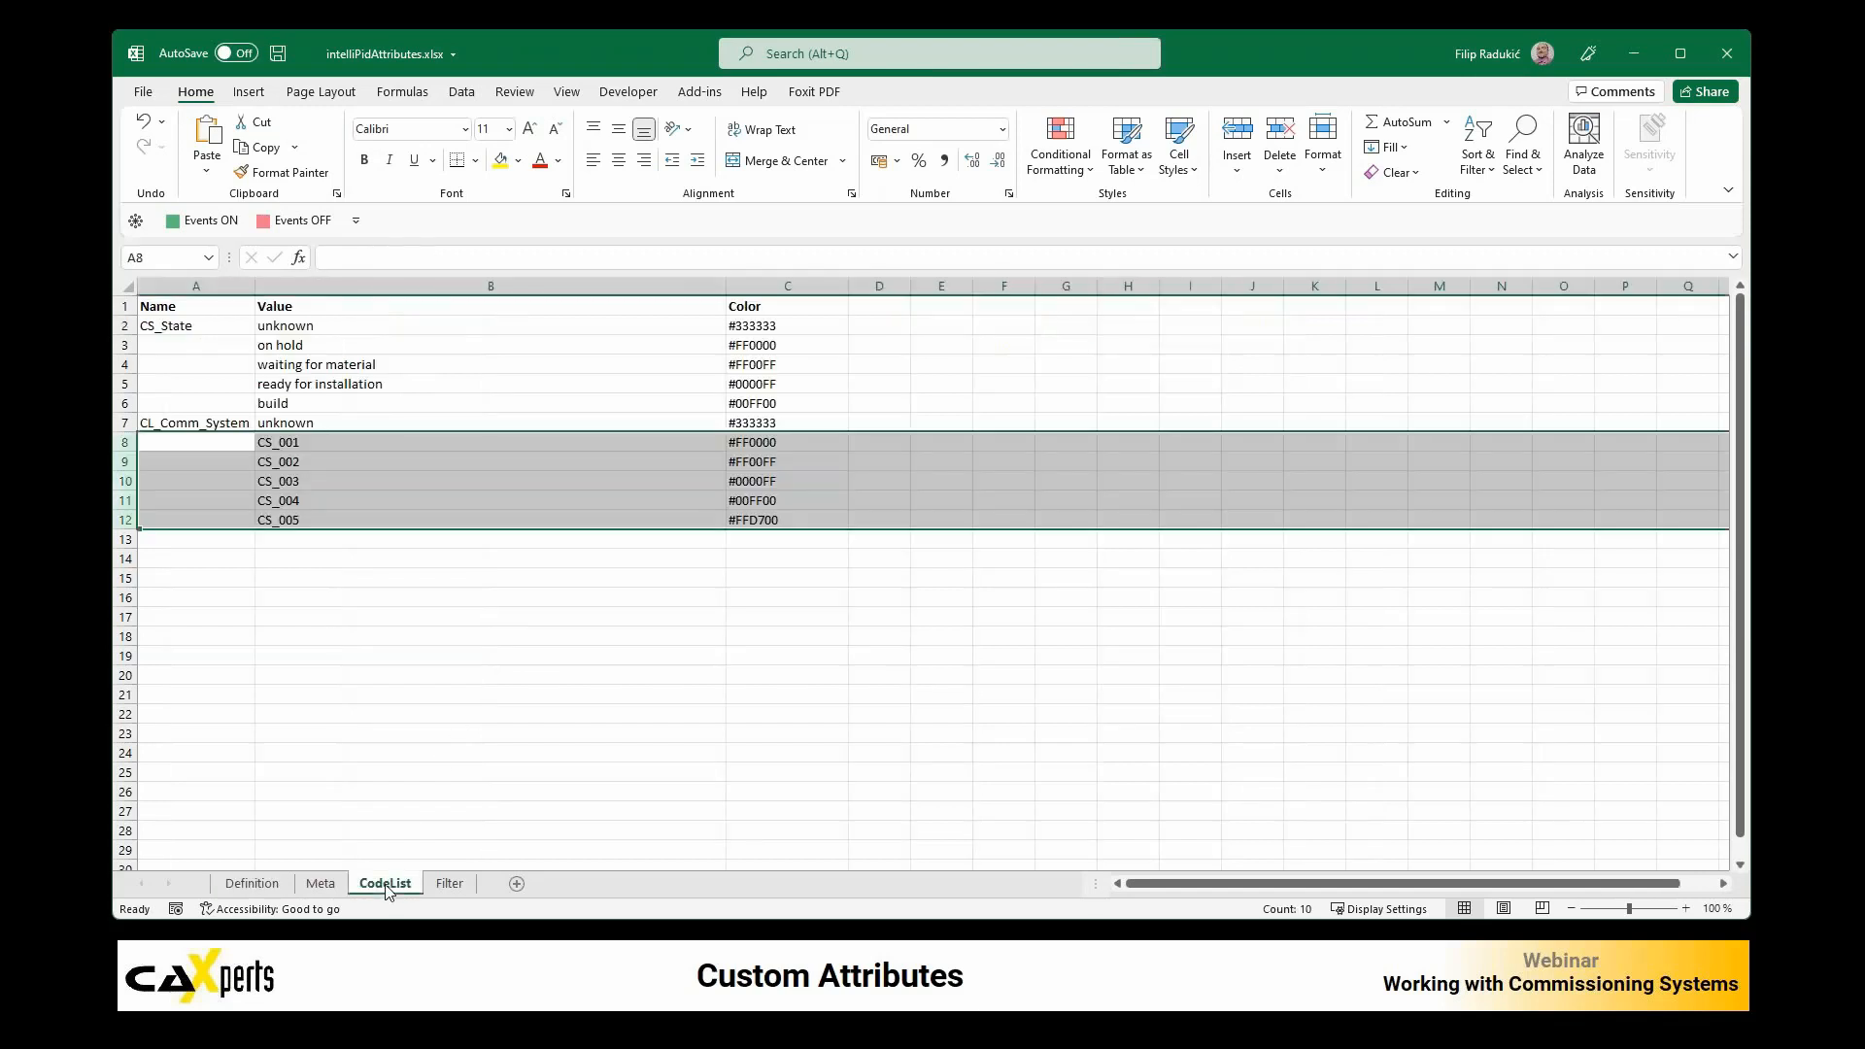
{"action": "left_click", "coordinate": [163, 421]}
{"action": "left_click_drag", "start_coordinate": [209, 423], "coordinate": [740, 515]}
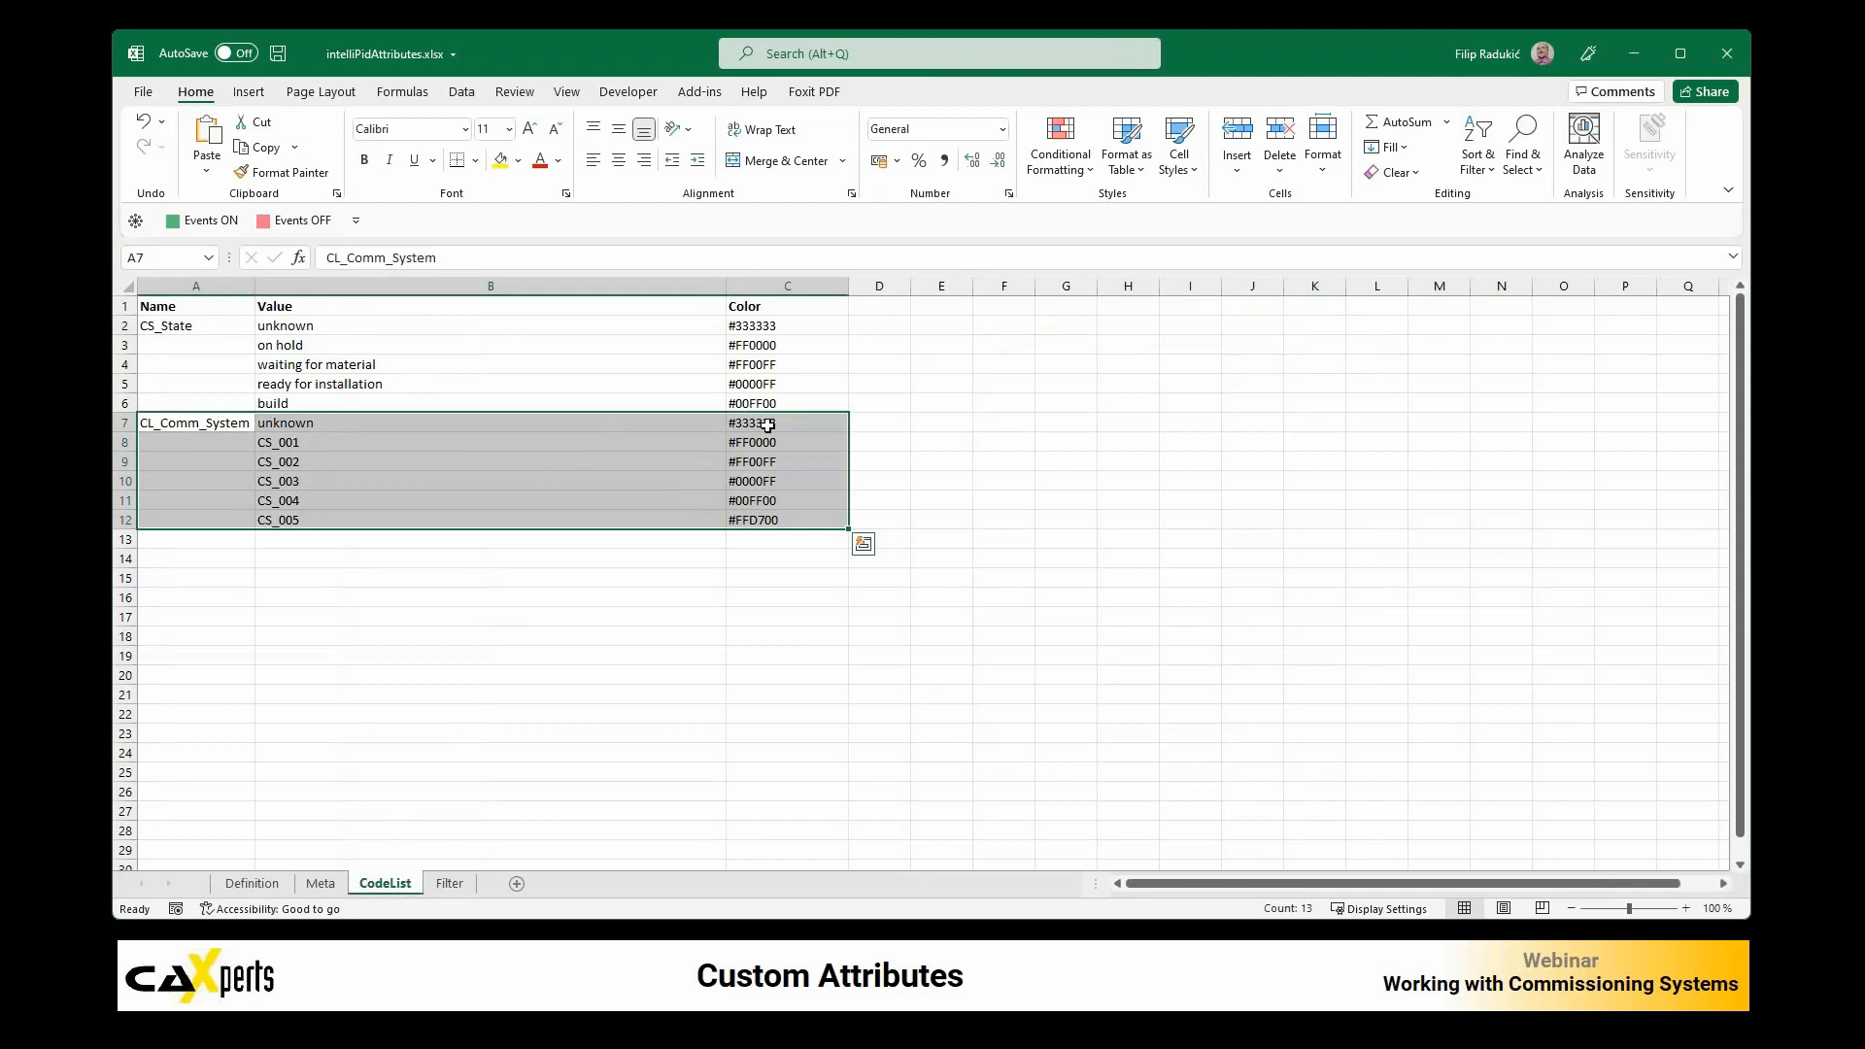
{"action": "left_click_drag", "start_coordinate": [313, 442], "coordinate": [328, 519]}
{"action": "left_click_drag", "start_coordinate": [791, 441], "coordinate": [799, 518]}
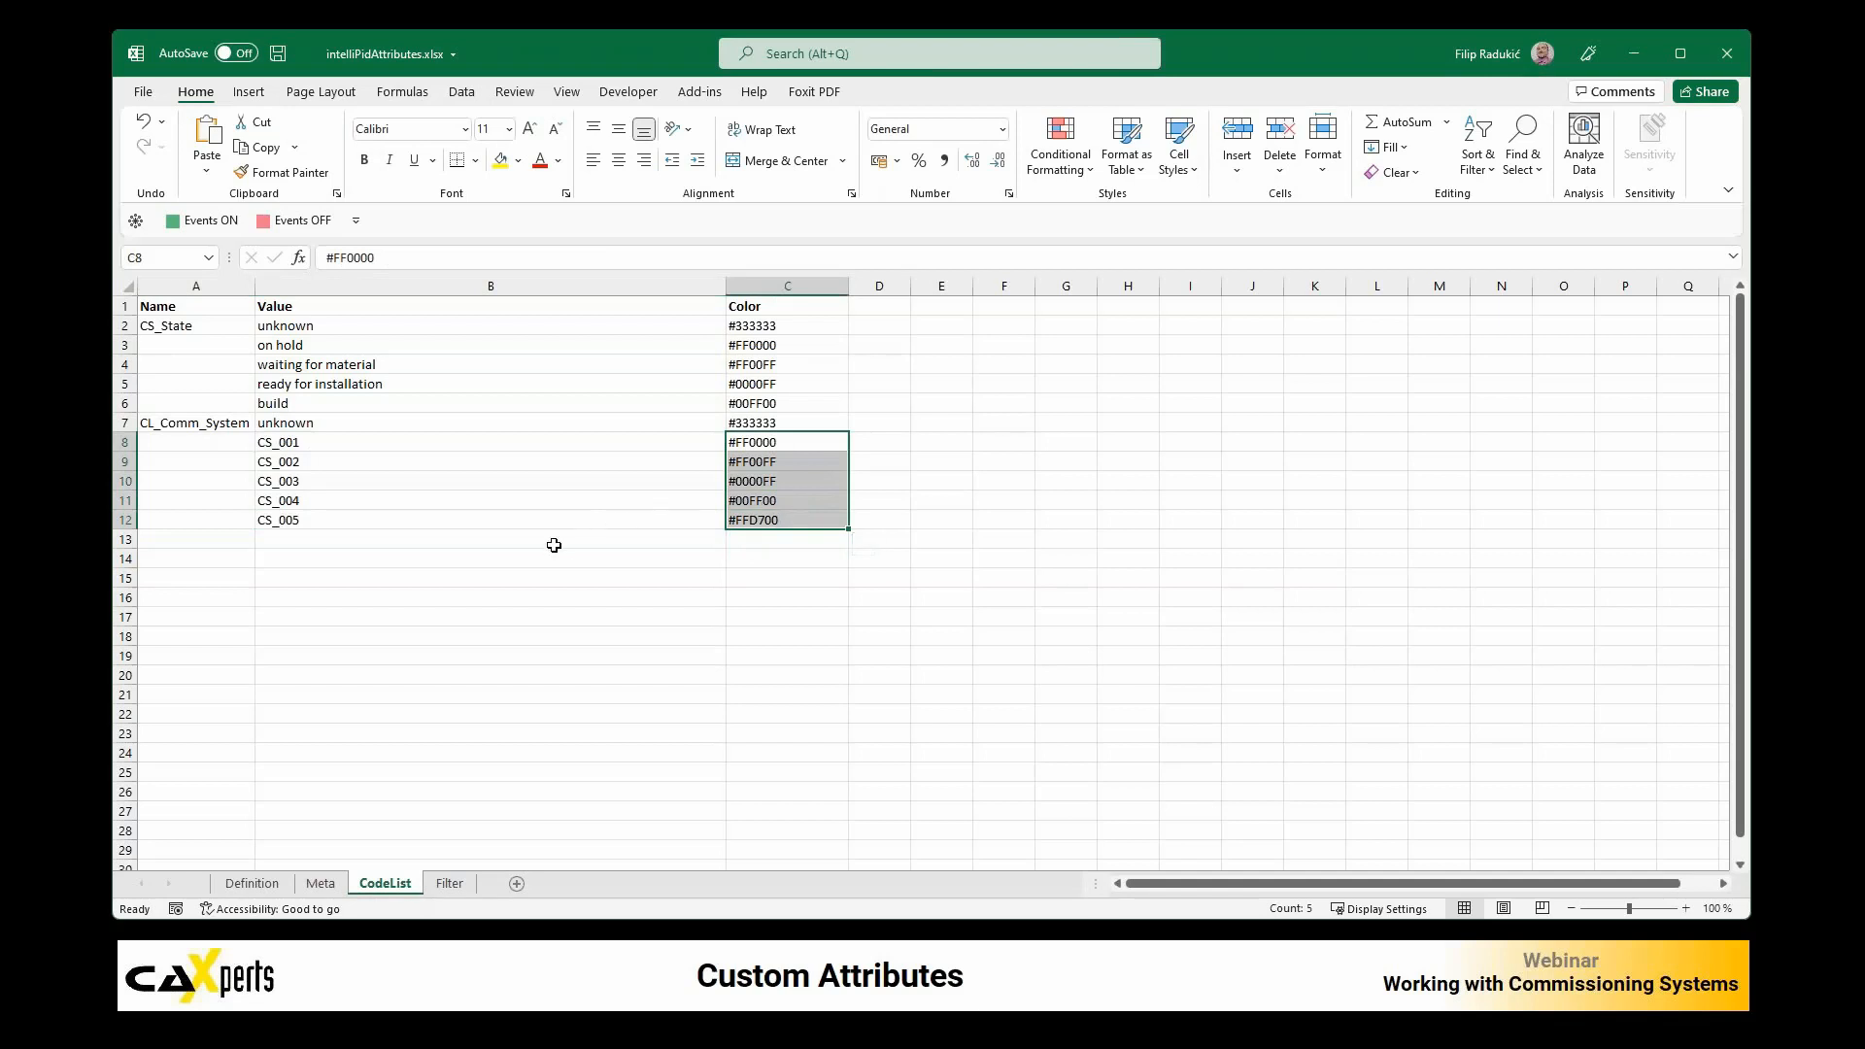
{"action": "left_click", "coordinate": [215, 425]}
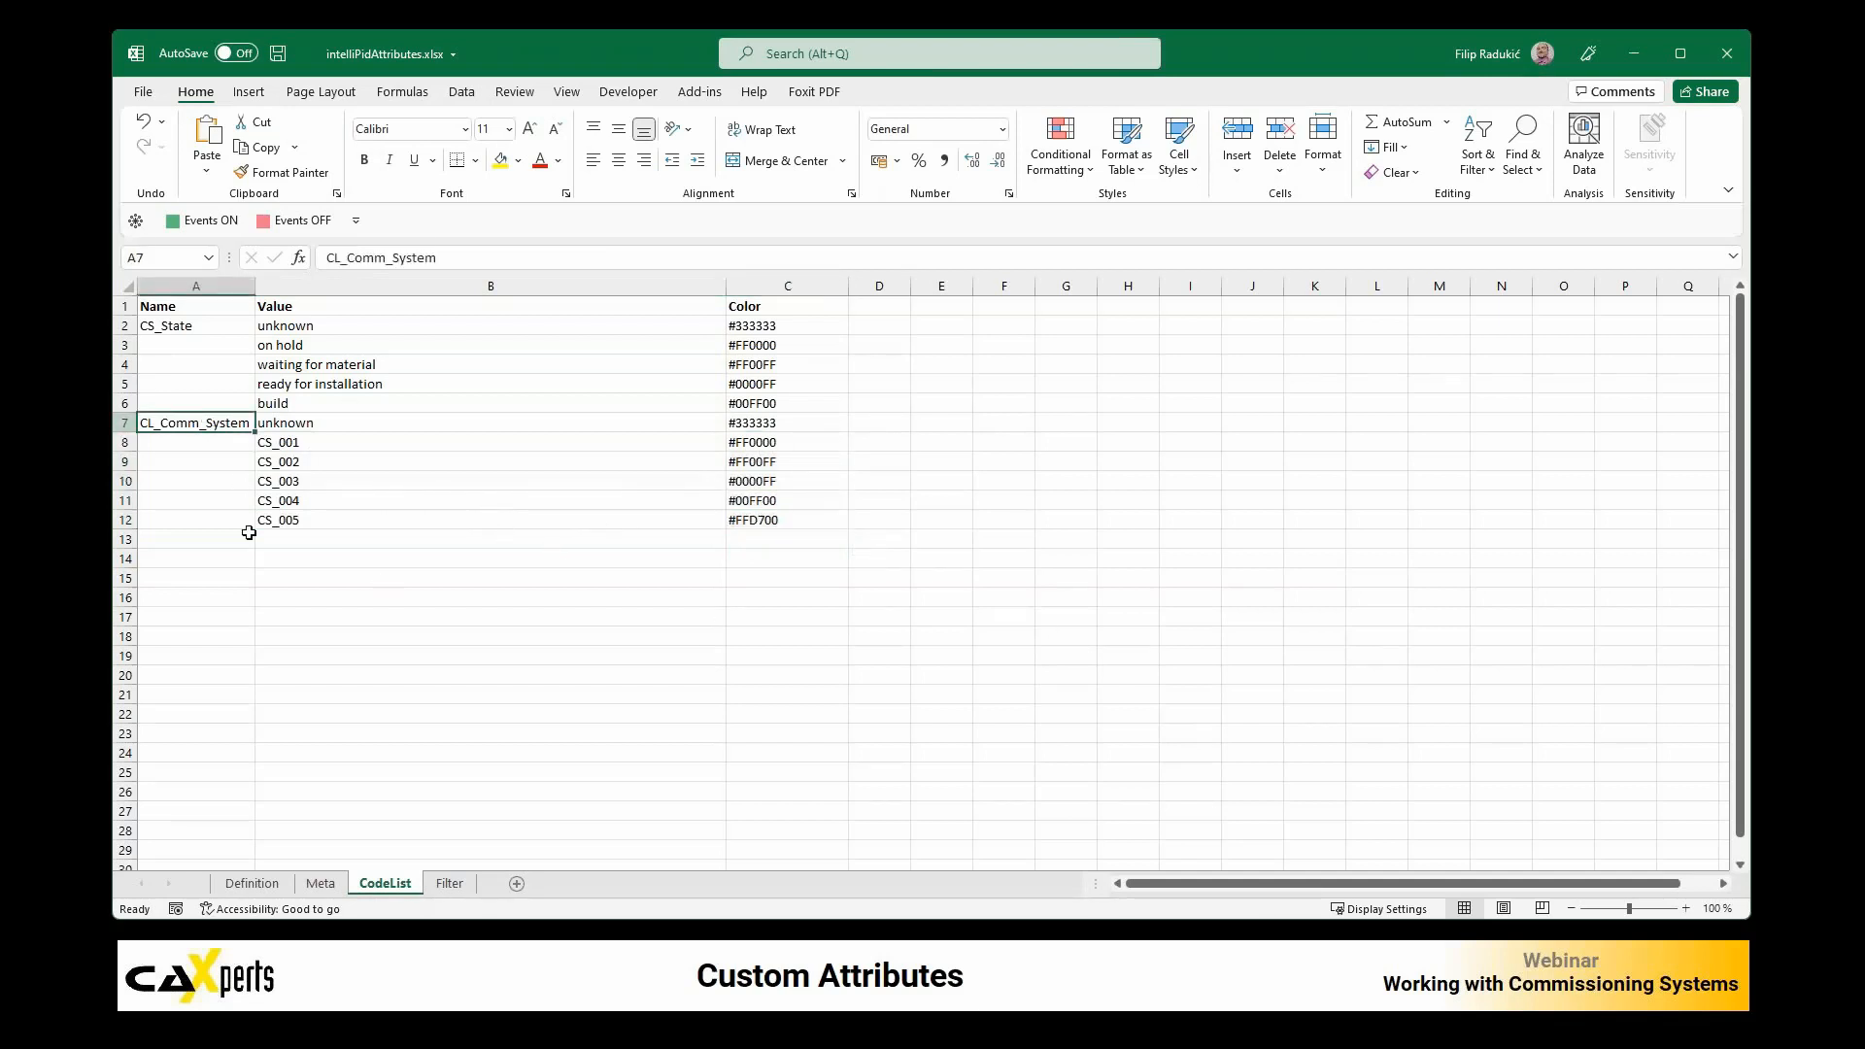
Step: Switch back to UniversalPlantViewer and assign Comm. System CS_001 to the CV-003 valve group including its bypass line
{"action": "key", "text": "alt+Tab"}
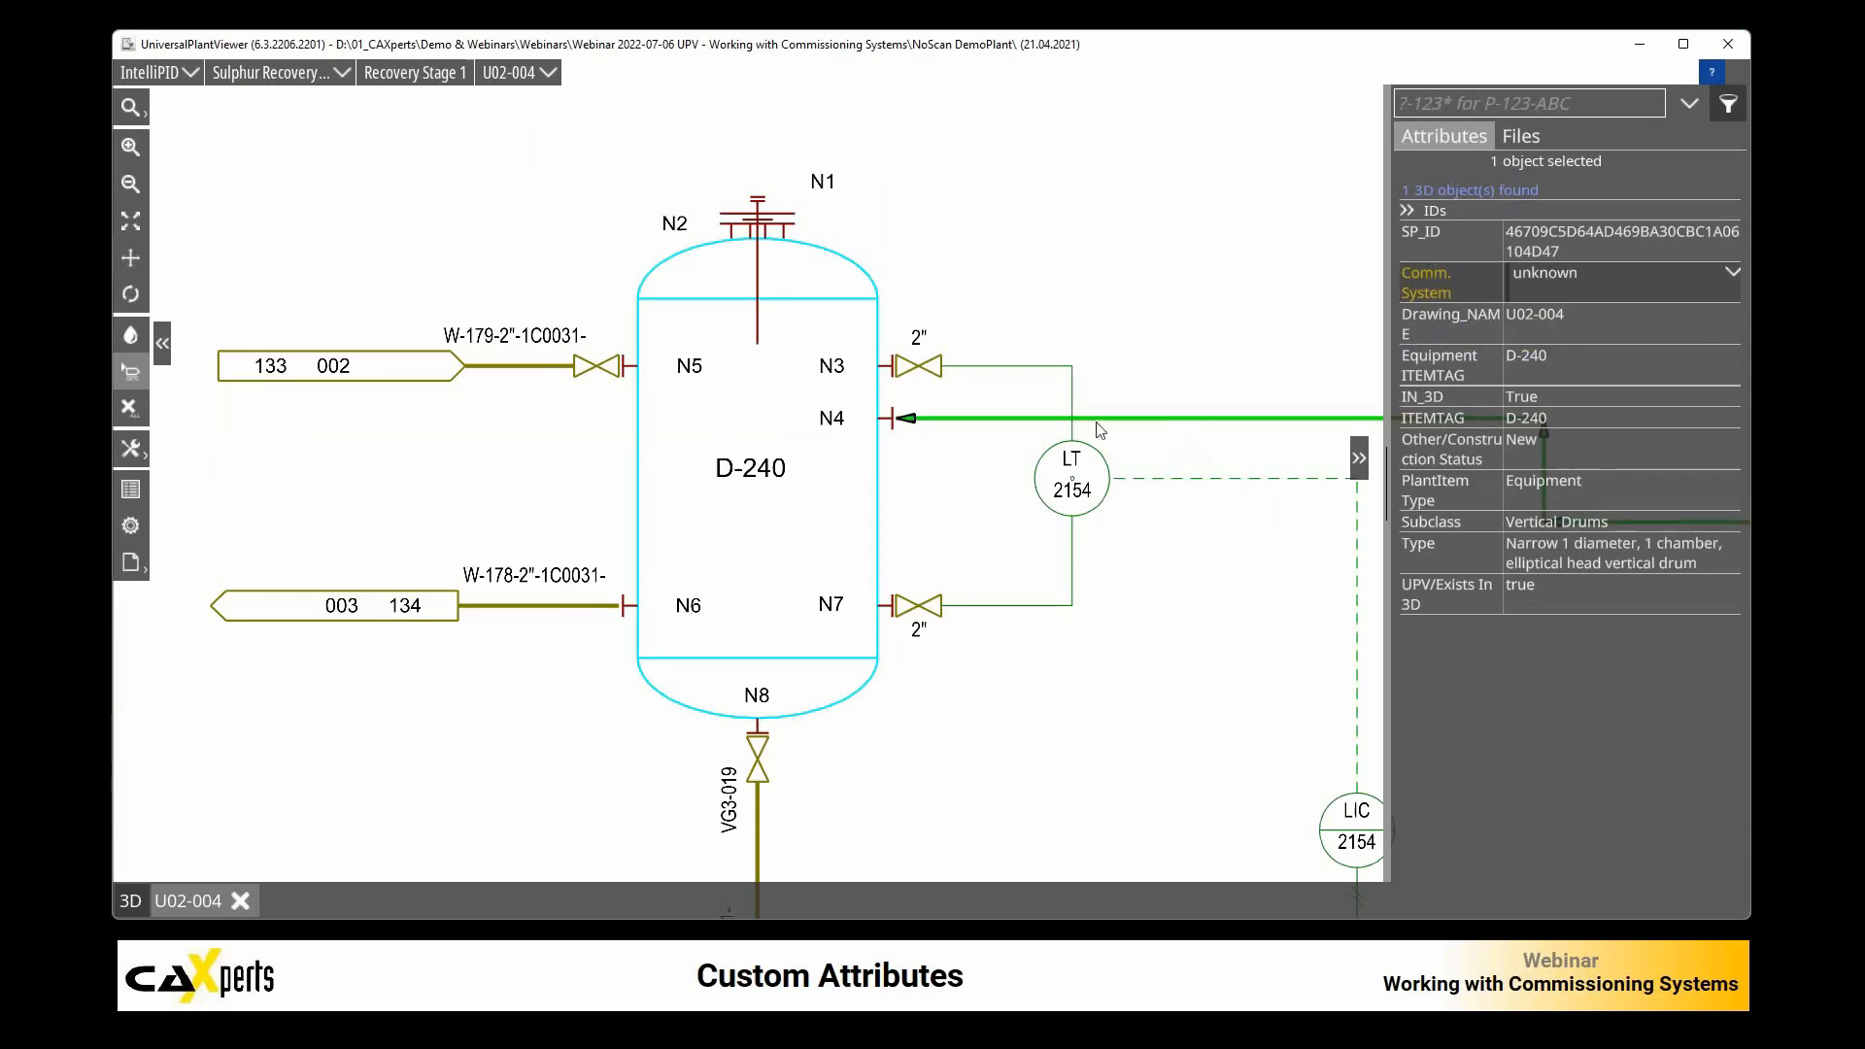
{"action": "scroll", "coordinate": [1099, 430], "scroll_direction": "down", "scroll_amount": 5}
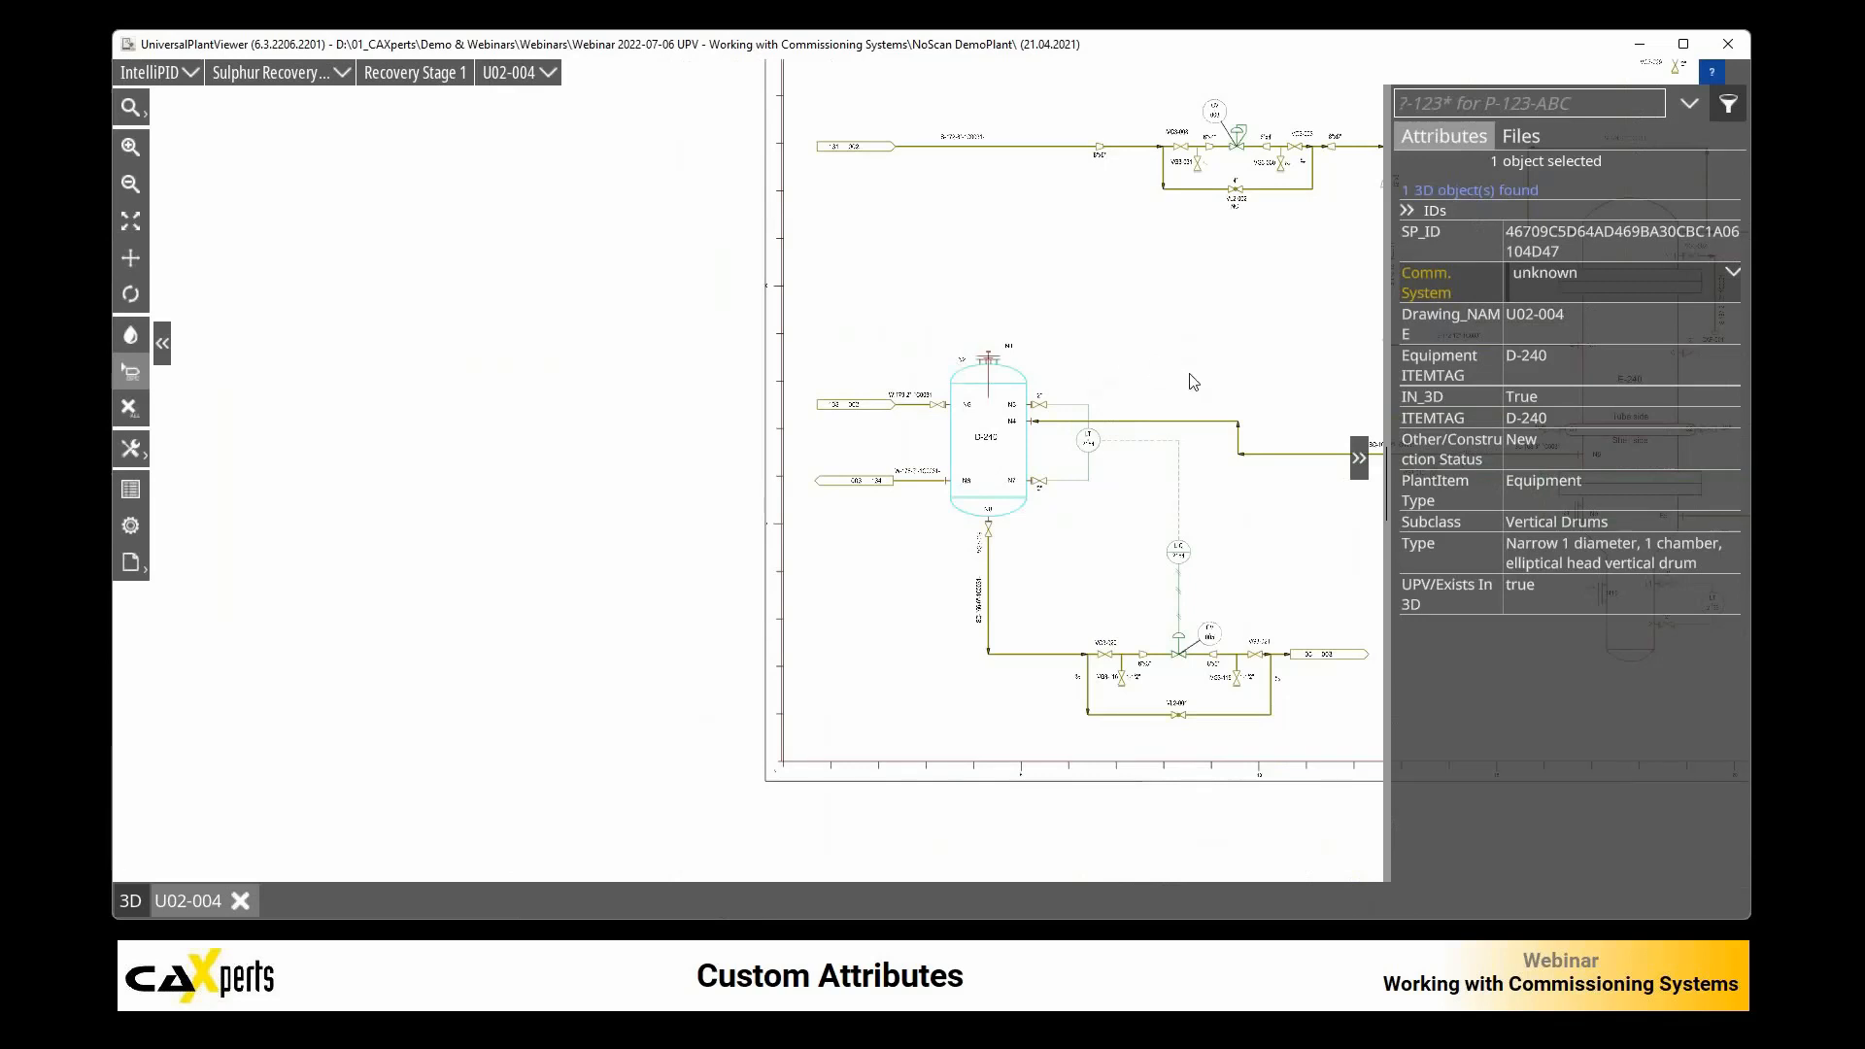
{"action": "mouse_move", "coordinate": [1192, 357]}
{"action": "left_mouse_down"}
{"action": "mouse_move", "coordinate": [870, 416]}
{"action": "mouse_move", "coordinate": [834, 502]}
{"action": "left_mouse_up"}
{"action": "scroll", "coordinate": [888, 274], "scroll_direction": "up", "scroll_amount": 5}
{"action": "scroll", "coordinate": [888, 274], "scroll_direction": "down", "scroll_amount": 1}
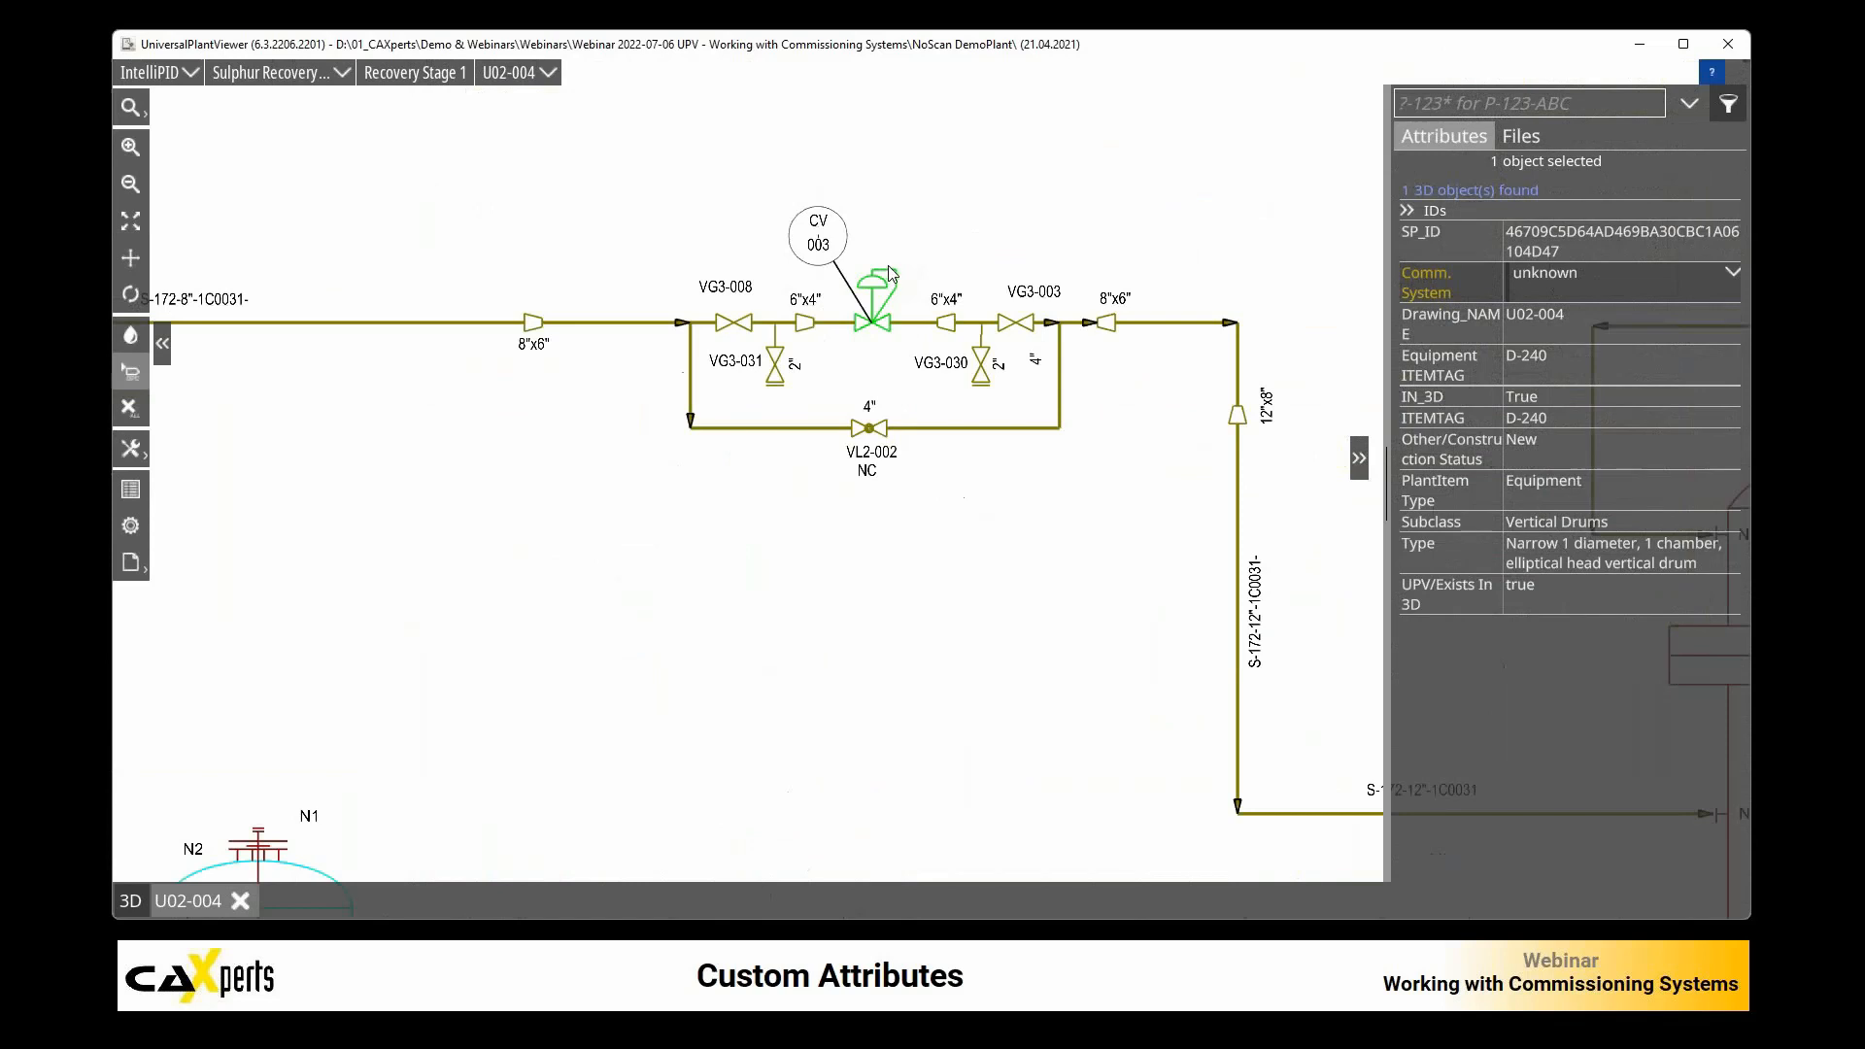
{"action": "left_click_drag", "start_coordinate": [559, 265], "coordinate": [1113, 482]}
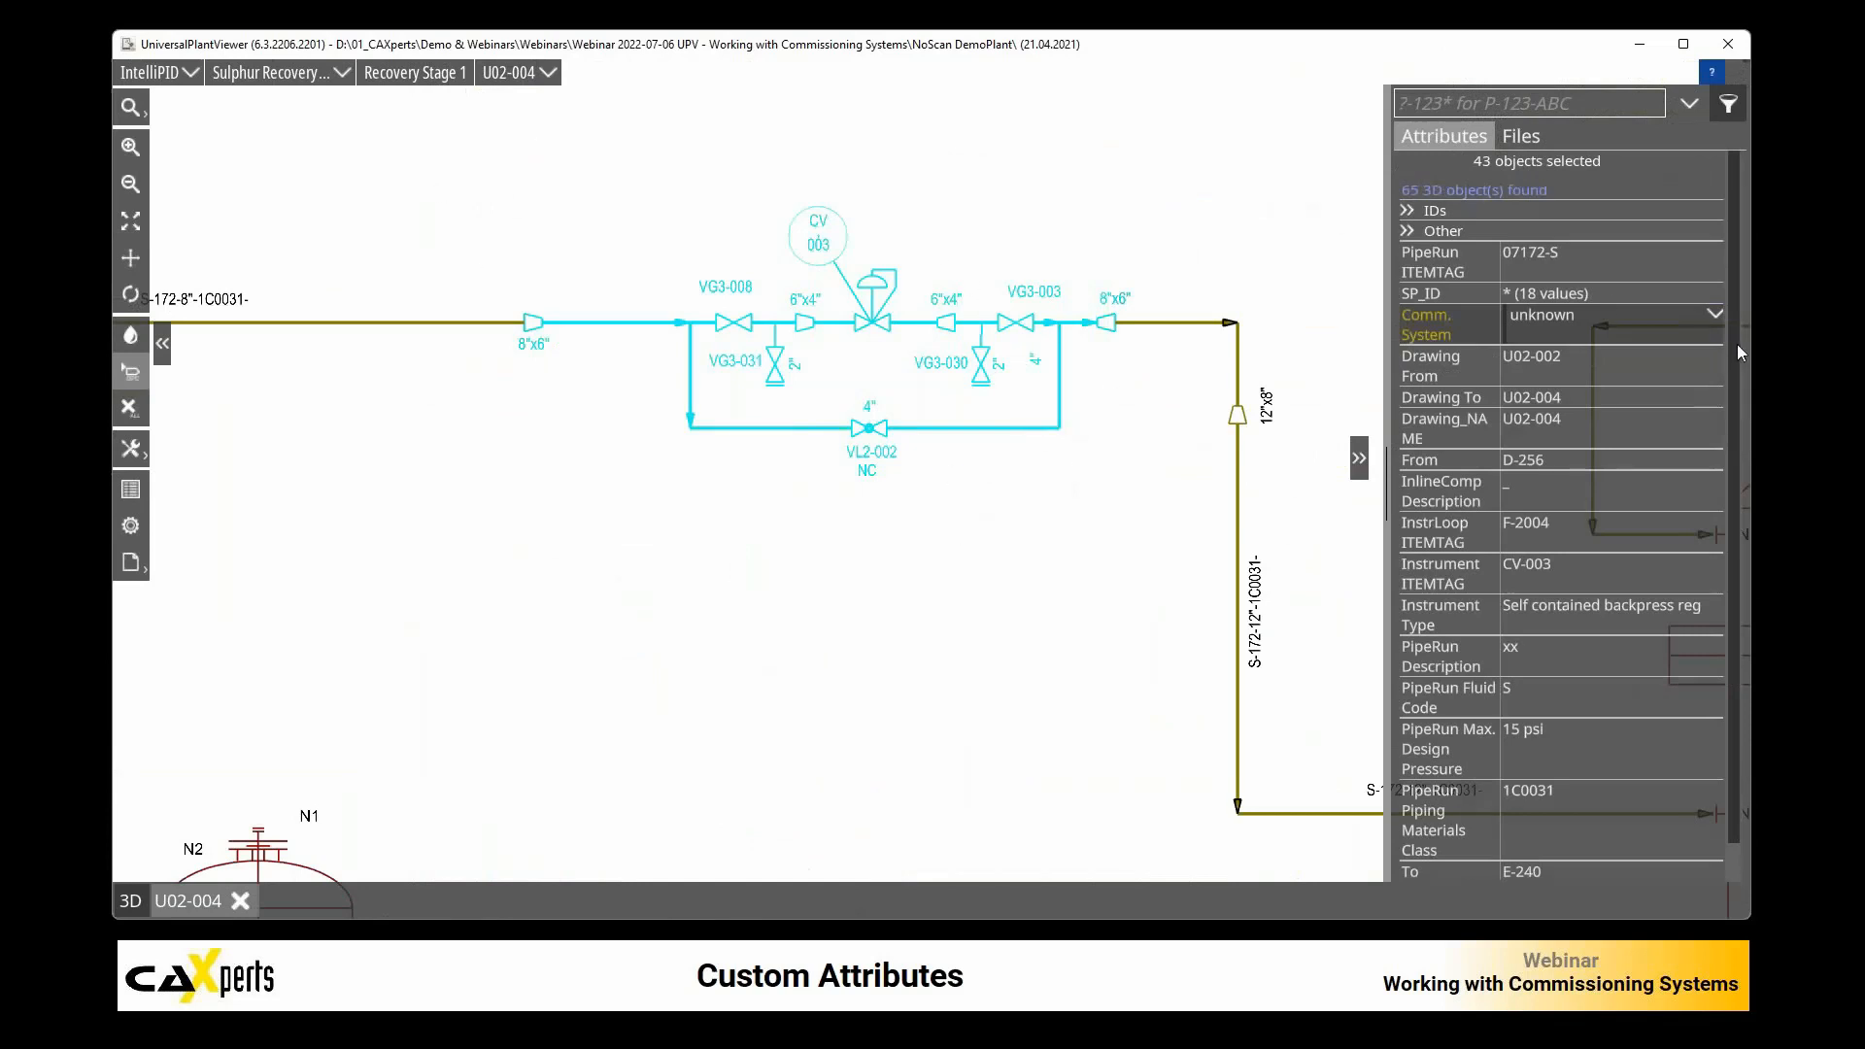
{"action": "left_click", "coordinate": [1715, 316]}
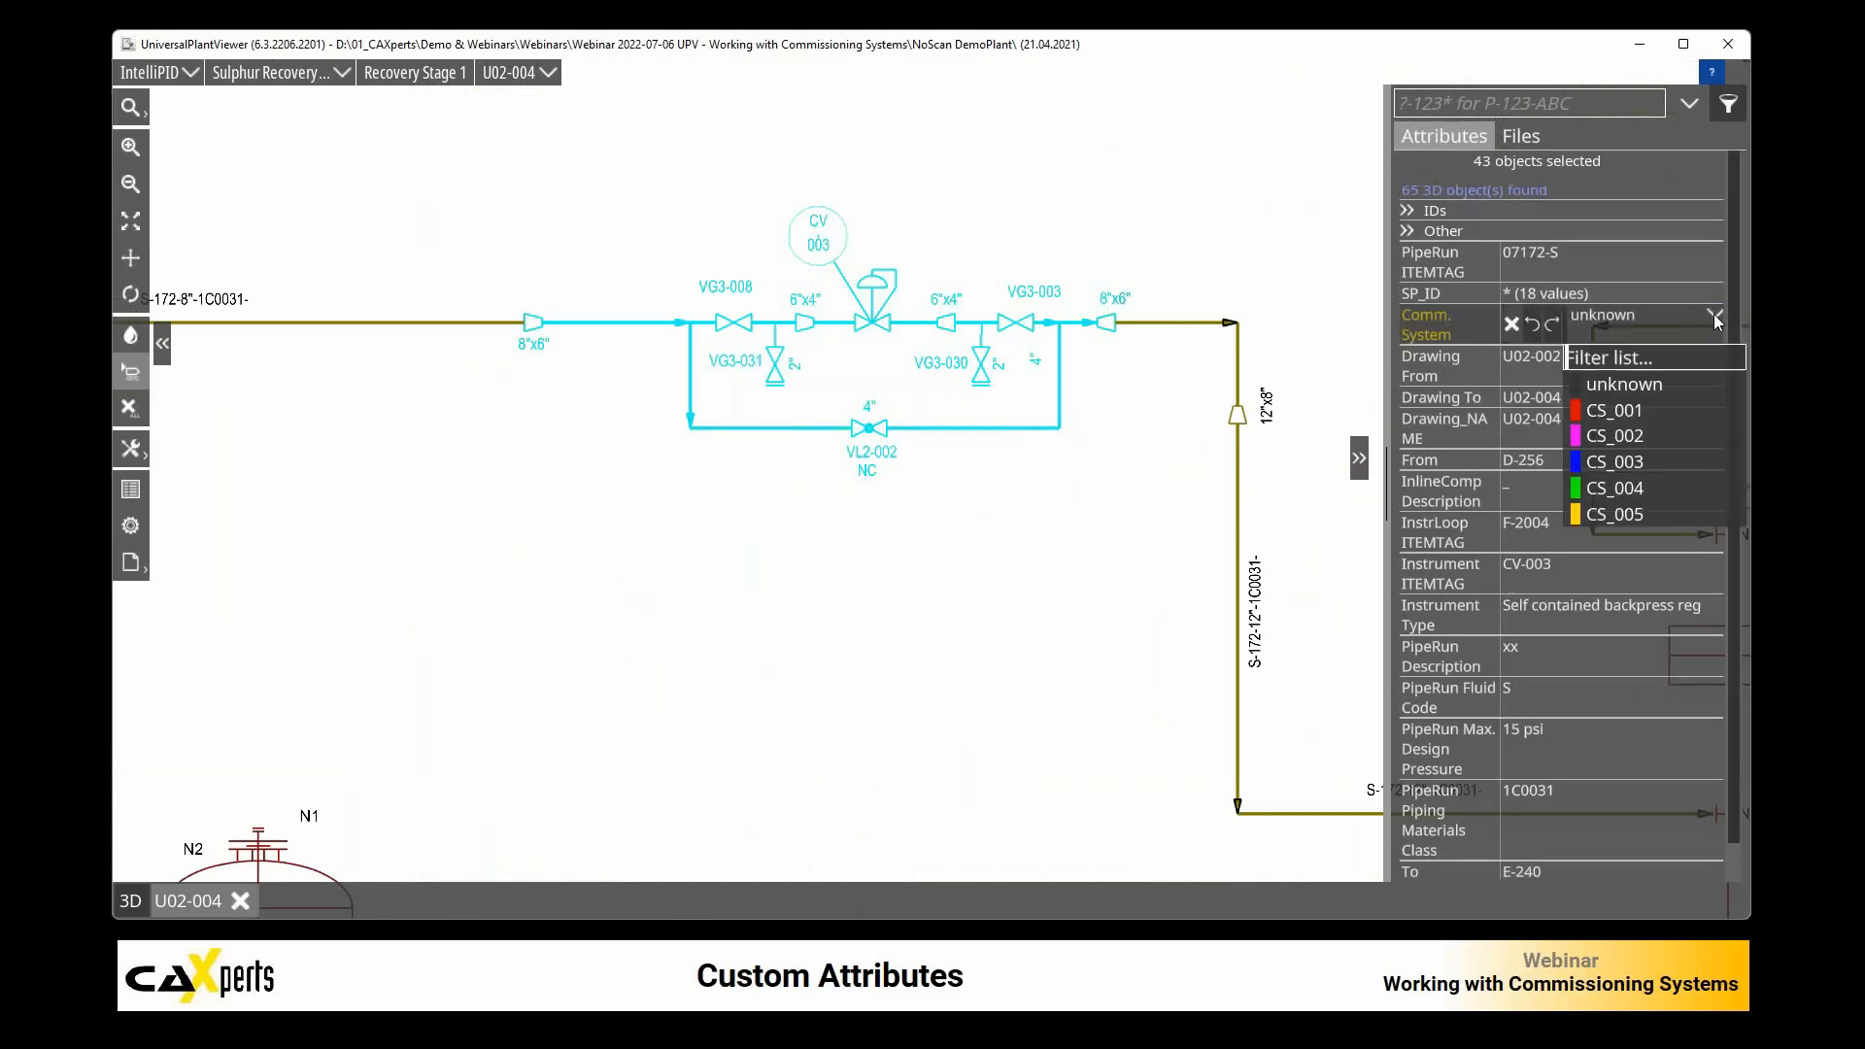
{"action": "left_click", "coordinate": [1627, 412]}
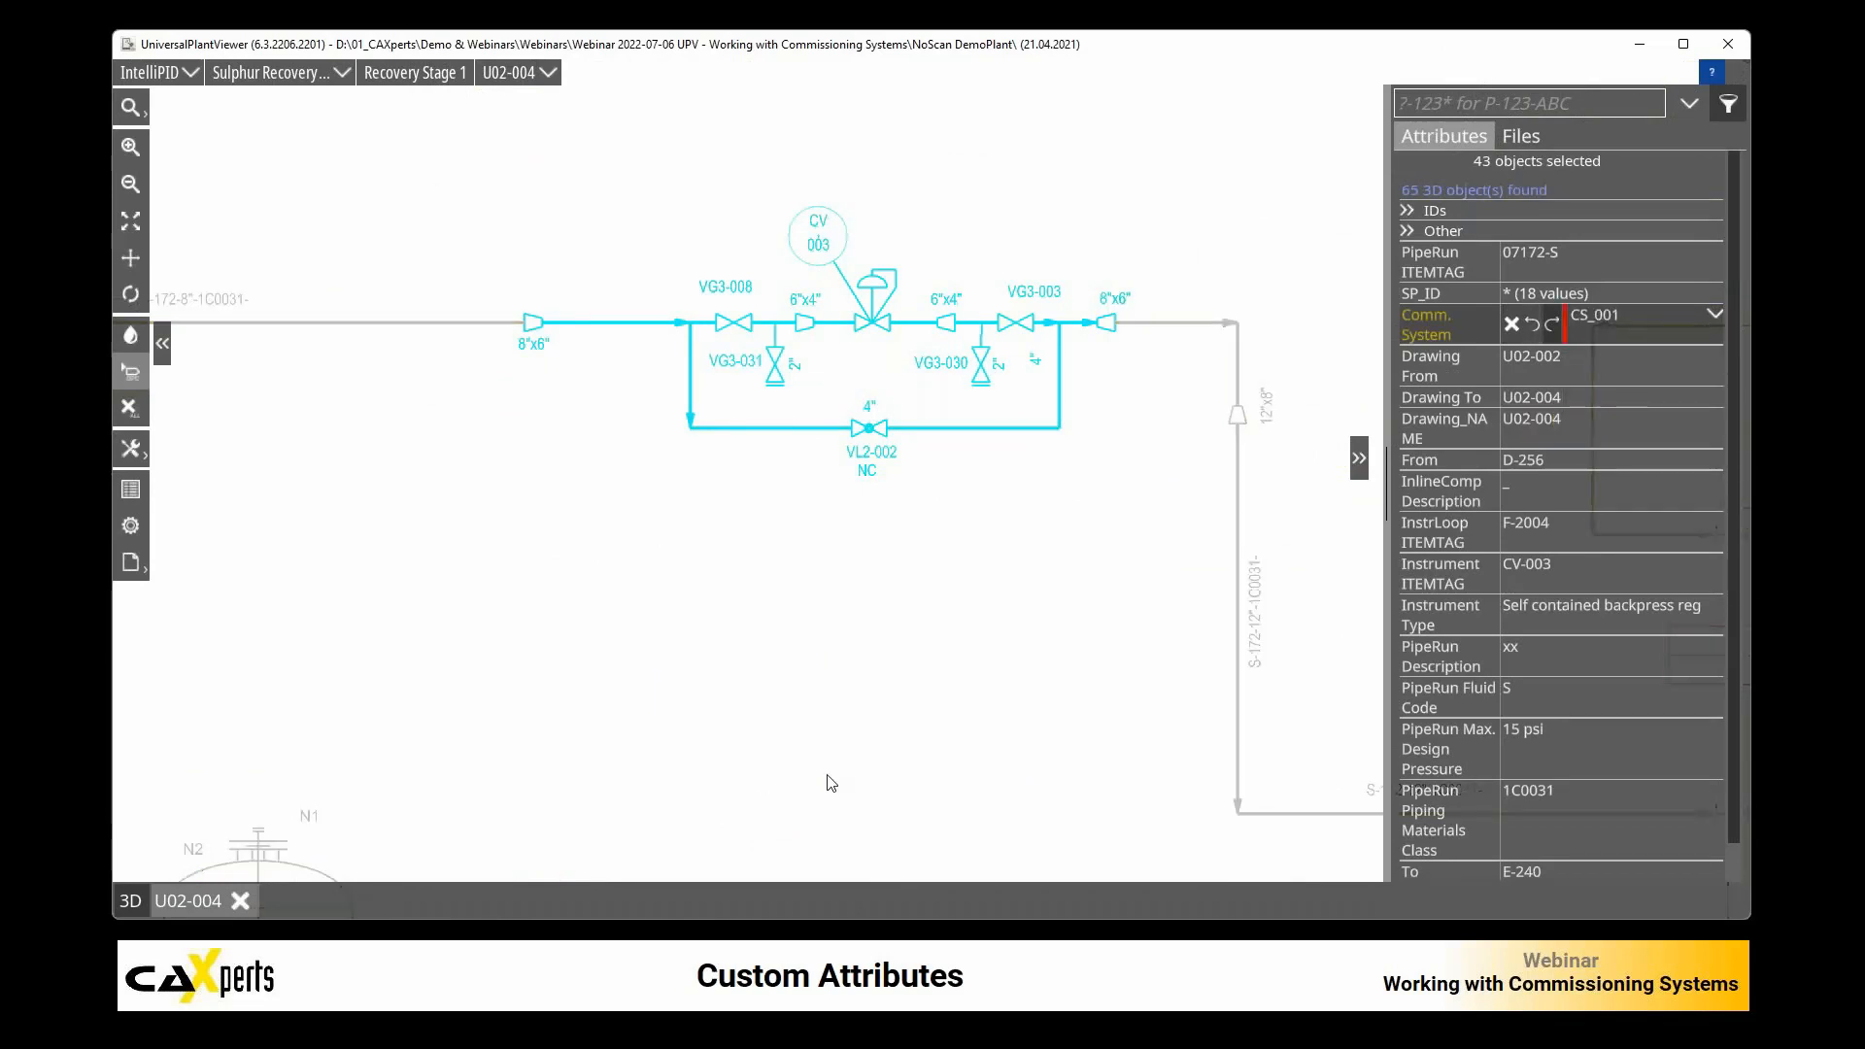
{"action": "left_click", "coordinate": [1010, 529]}
Step: Assign Comm. System CS_003 to the 8" pipe run leading into the CV-003 valve group
{"action": "scroll", "coordinate": [725, 537], "scroll_direction": "down", "scroll_amount": 5}
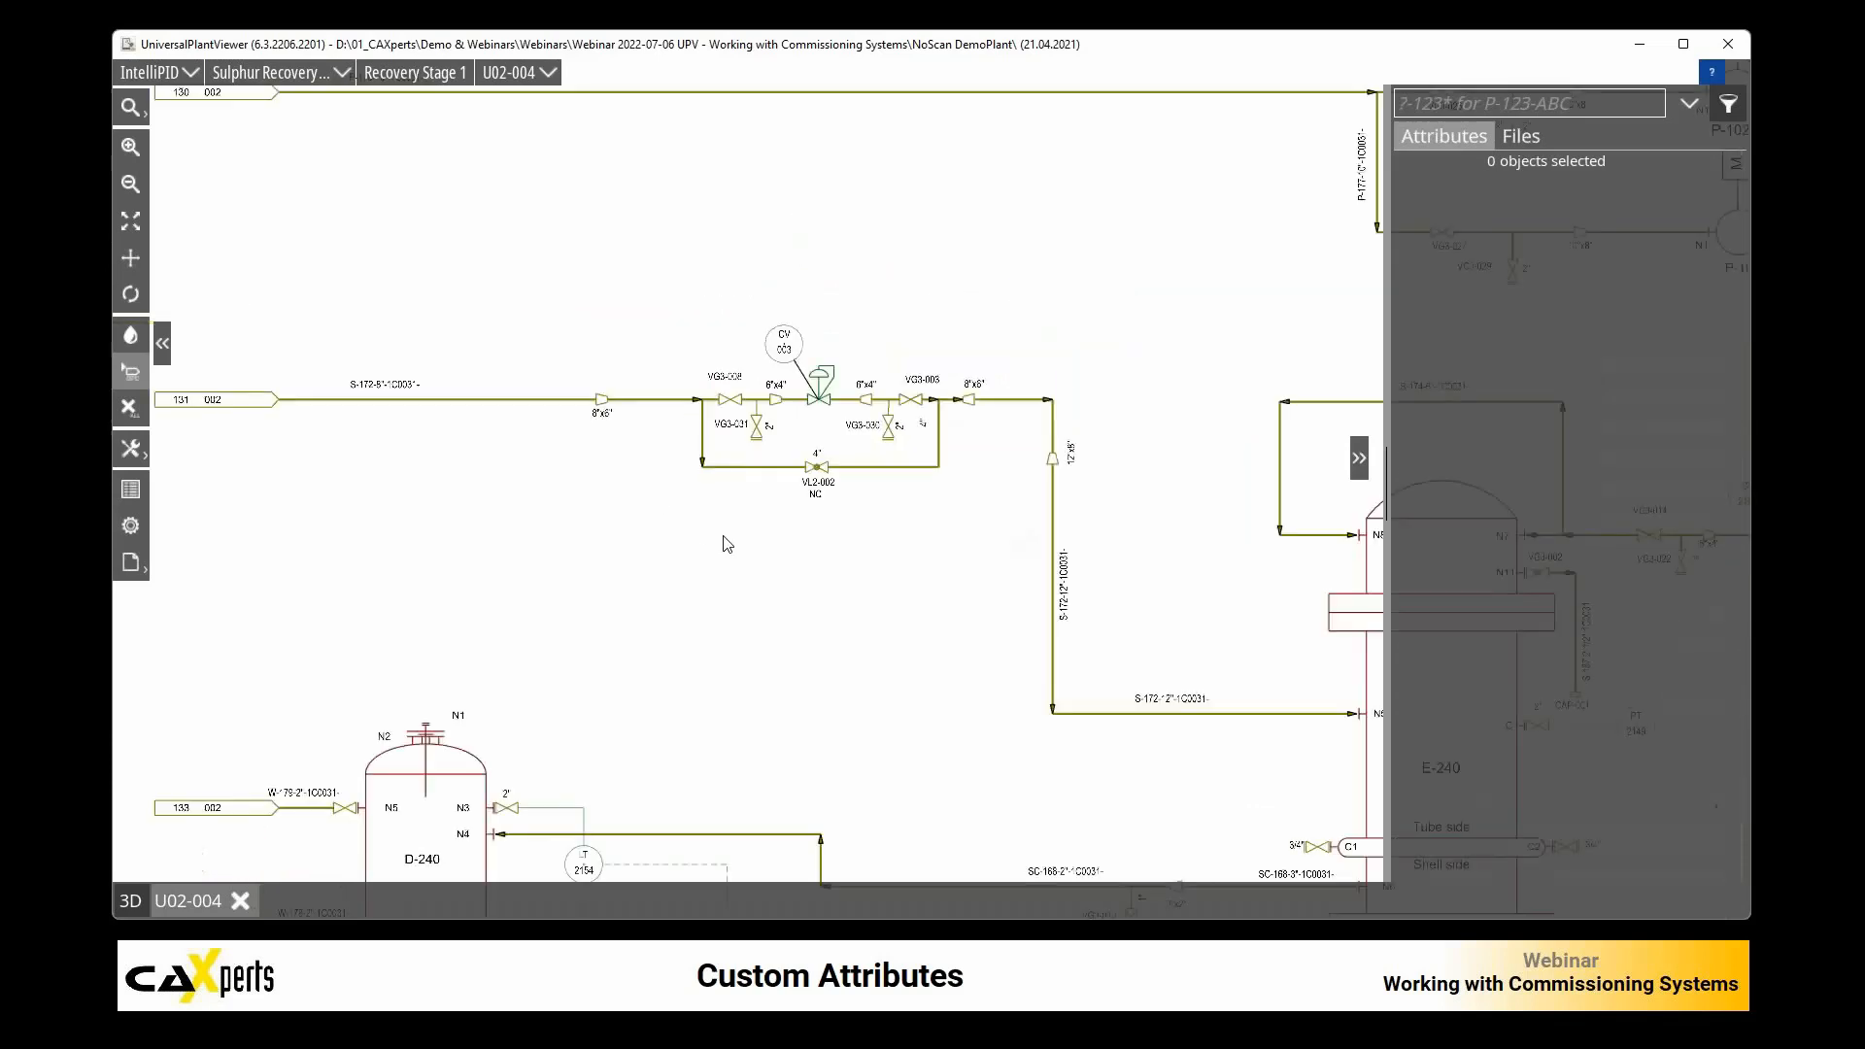
{"action": "scroll", "coordinate": [645, 537], "scroll_direction": "up", "scroll_amount": 1}
{"action": "left_click", "coordinate": [582, 436]}
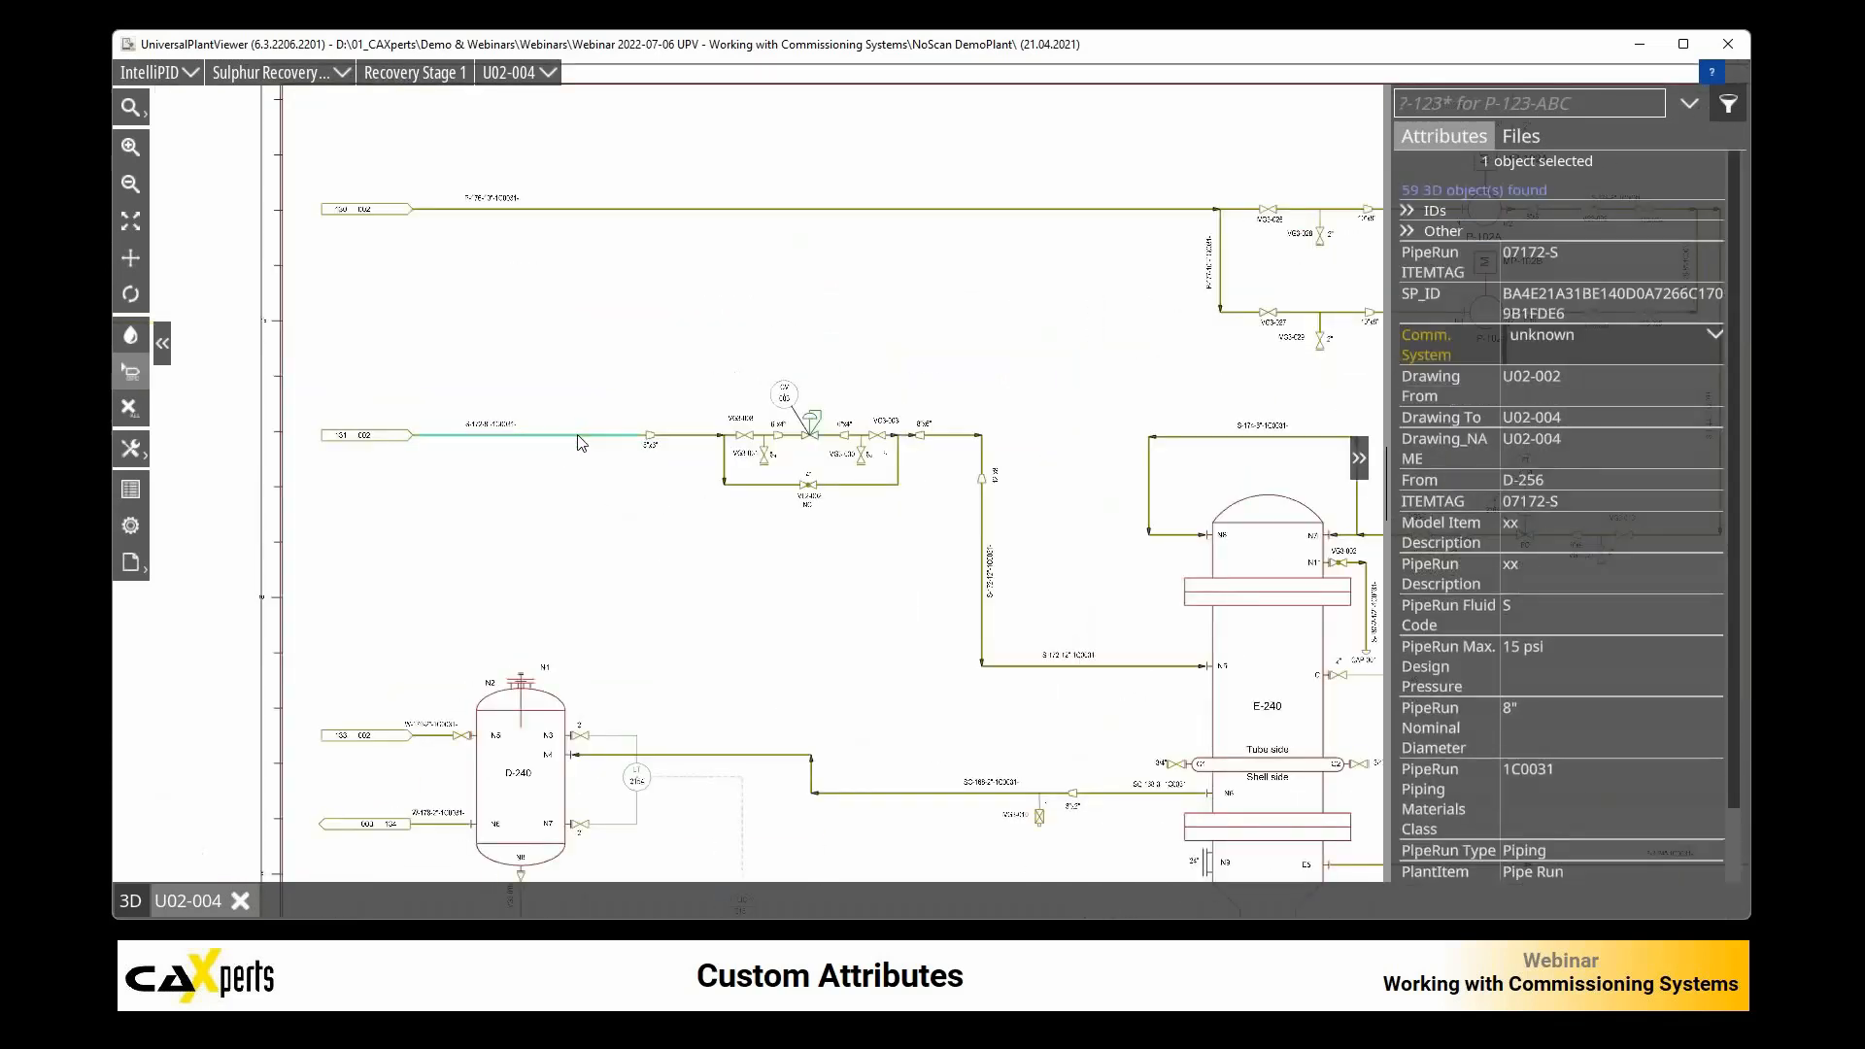
{"action": "left_click", "coordinate": [1716, 334]}
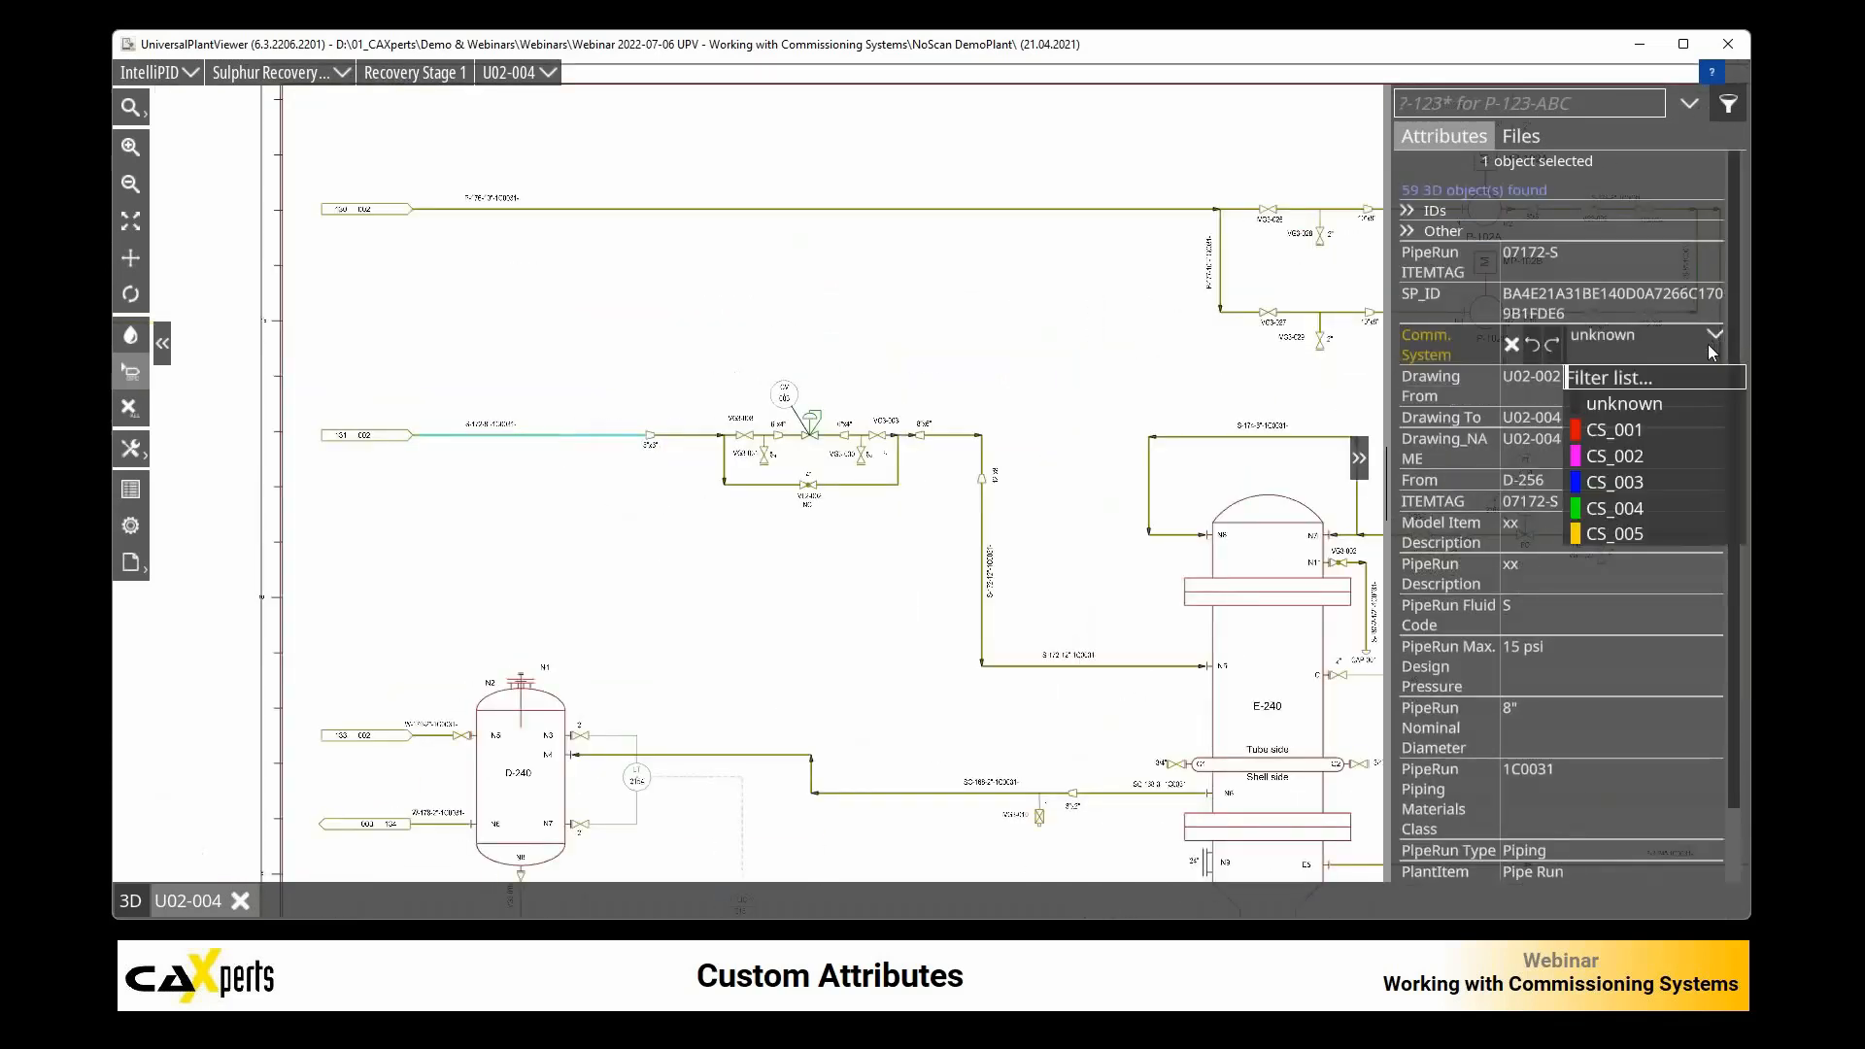
{"action": "left_click", "coordinate": [1640, 481]}
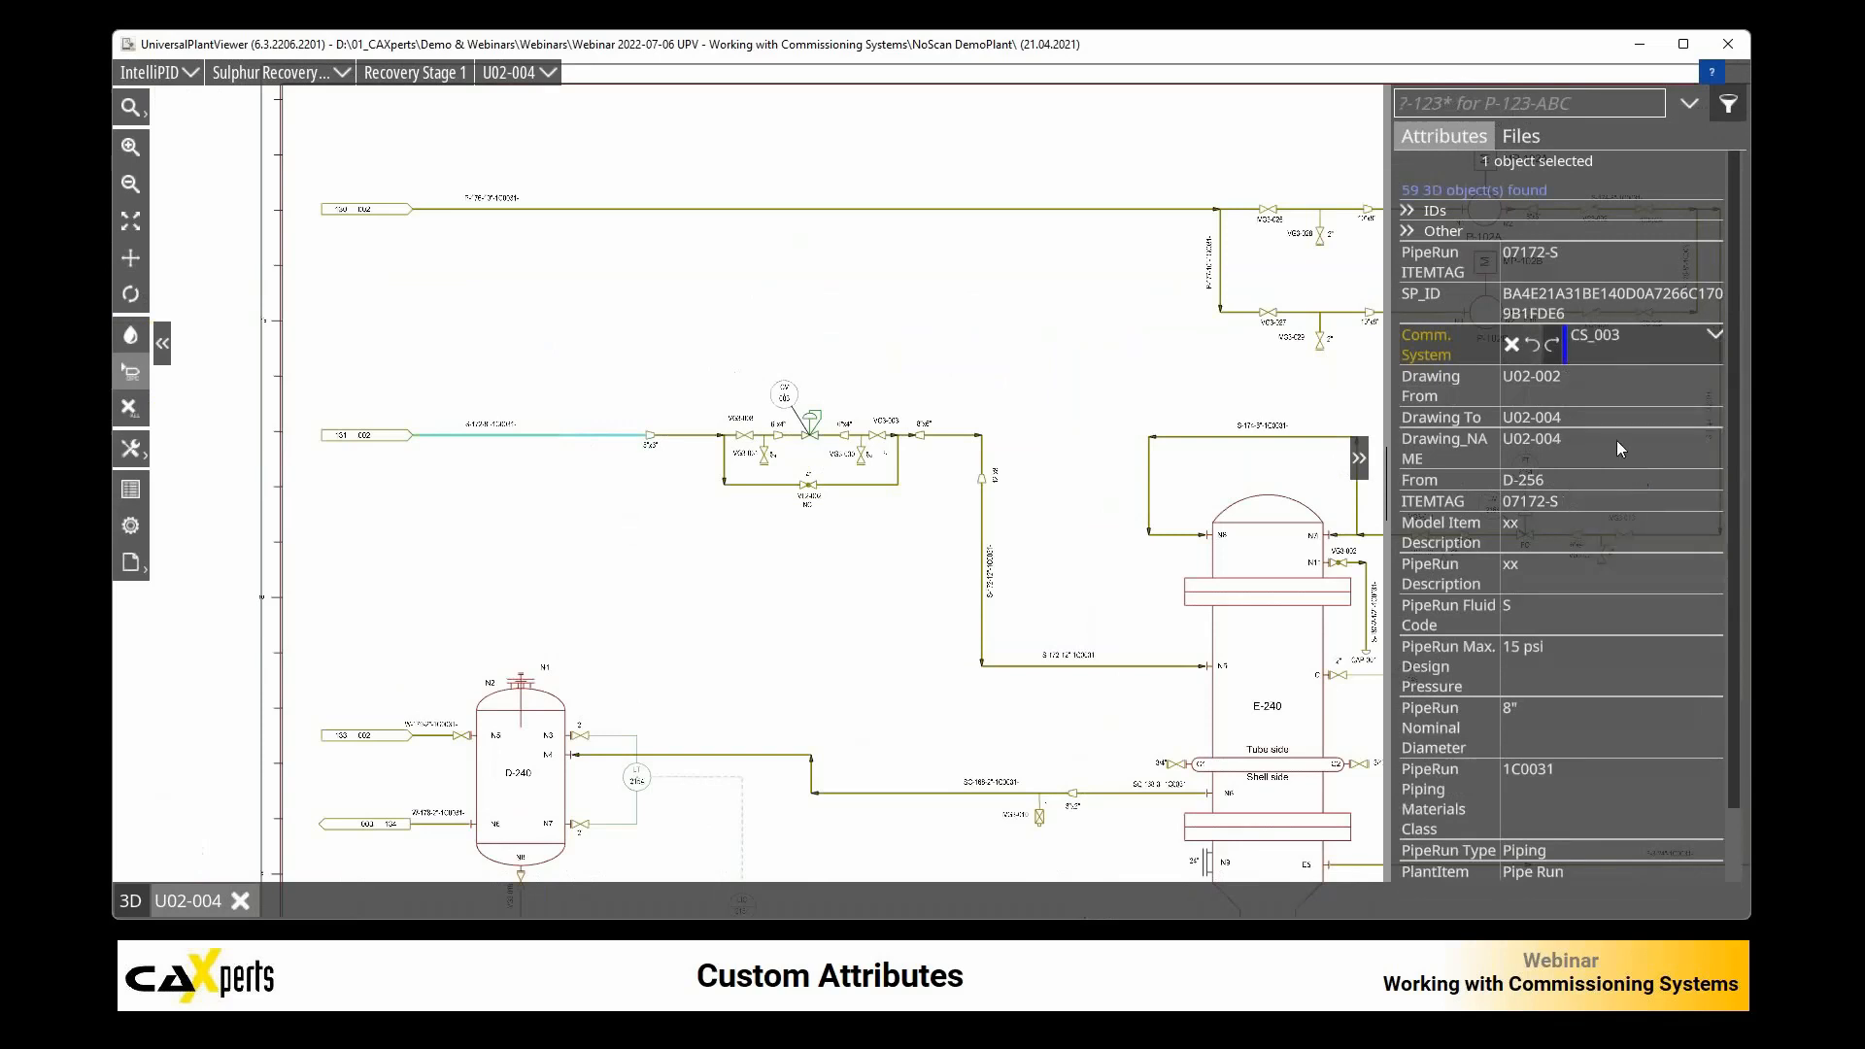
Step: Assign Comm. System CS_004 to the piping from the CV-003 valve group to E-240, and clear the selection
{"action": "left_click", "coordinate": [957, 439]}
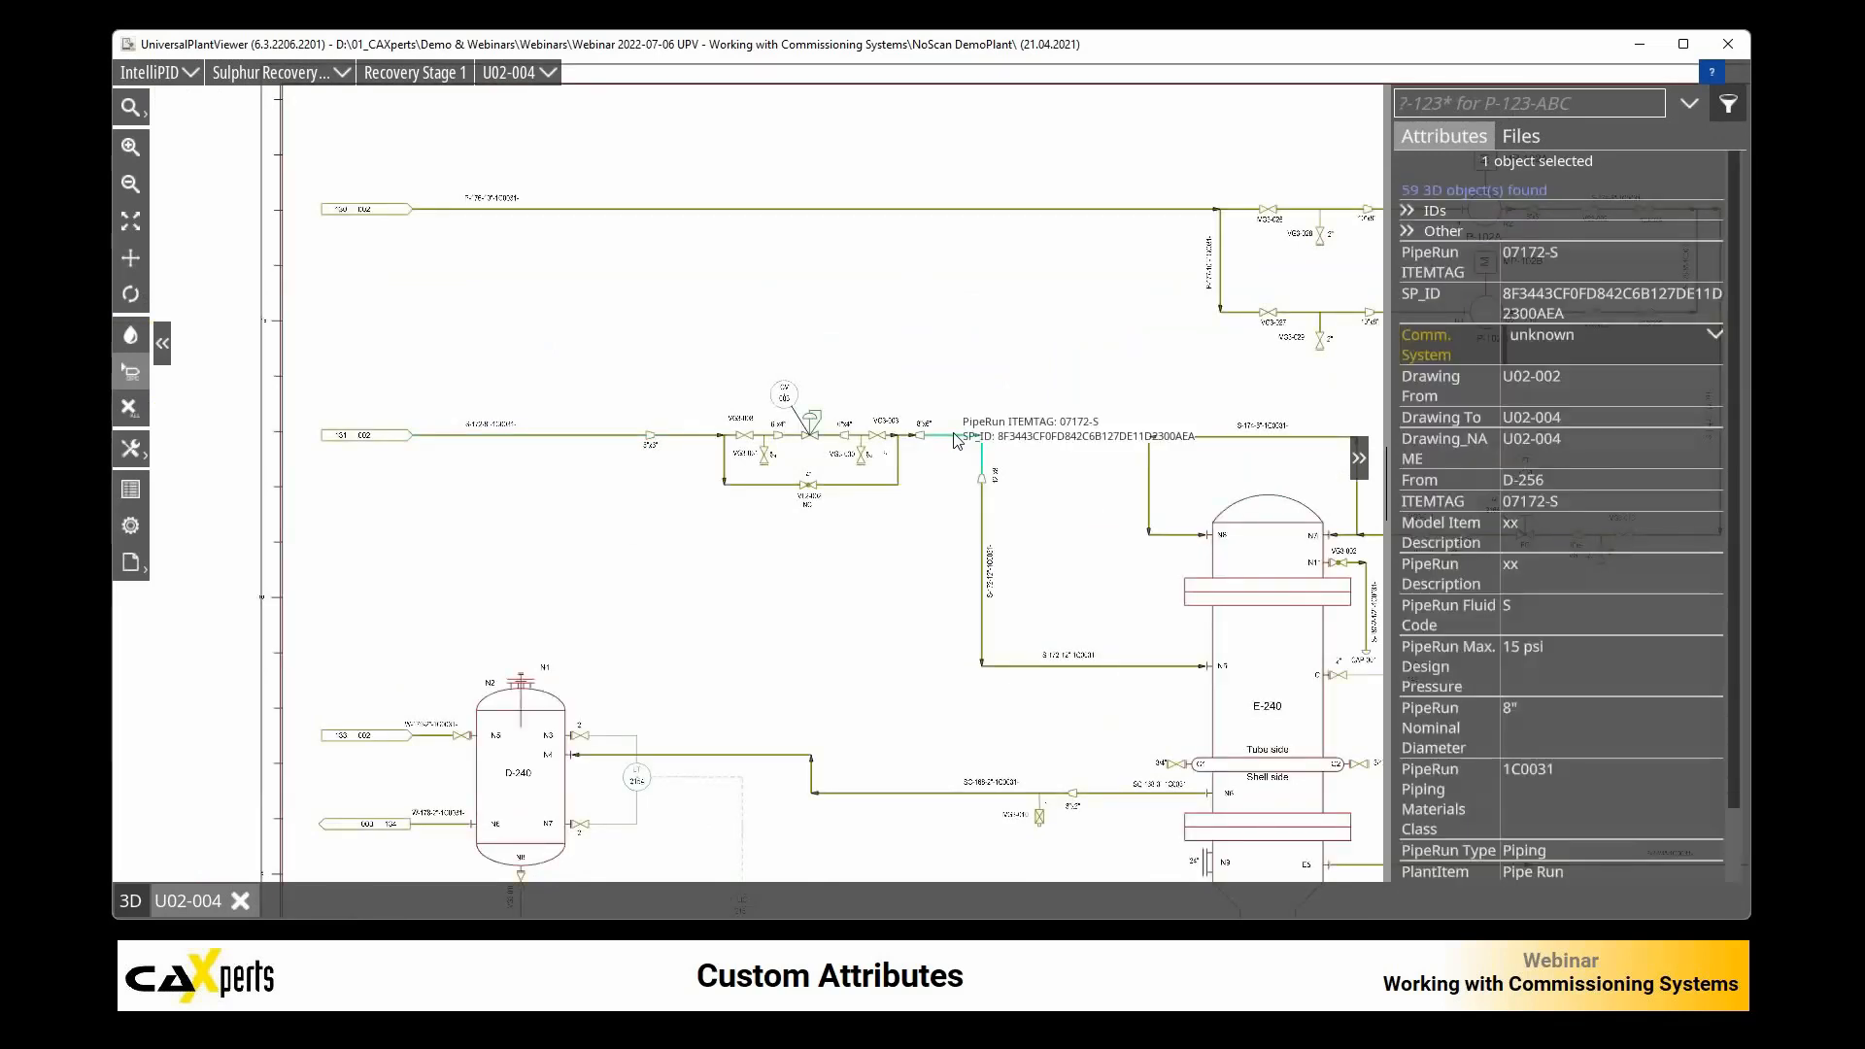
{"action": "left_click", "coordinate": [1702, 340]}
{"action": "mouse_move", "coordinate": [958, 380]}
{"action": "left_mouse_down"}
{"action": "mouse_move", "coordinate": [1049, 707]}
{"action": "mouse_move", "coordinate": [1080, 723]}
{"action": "left_mouse_up"}
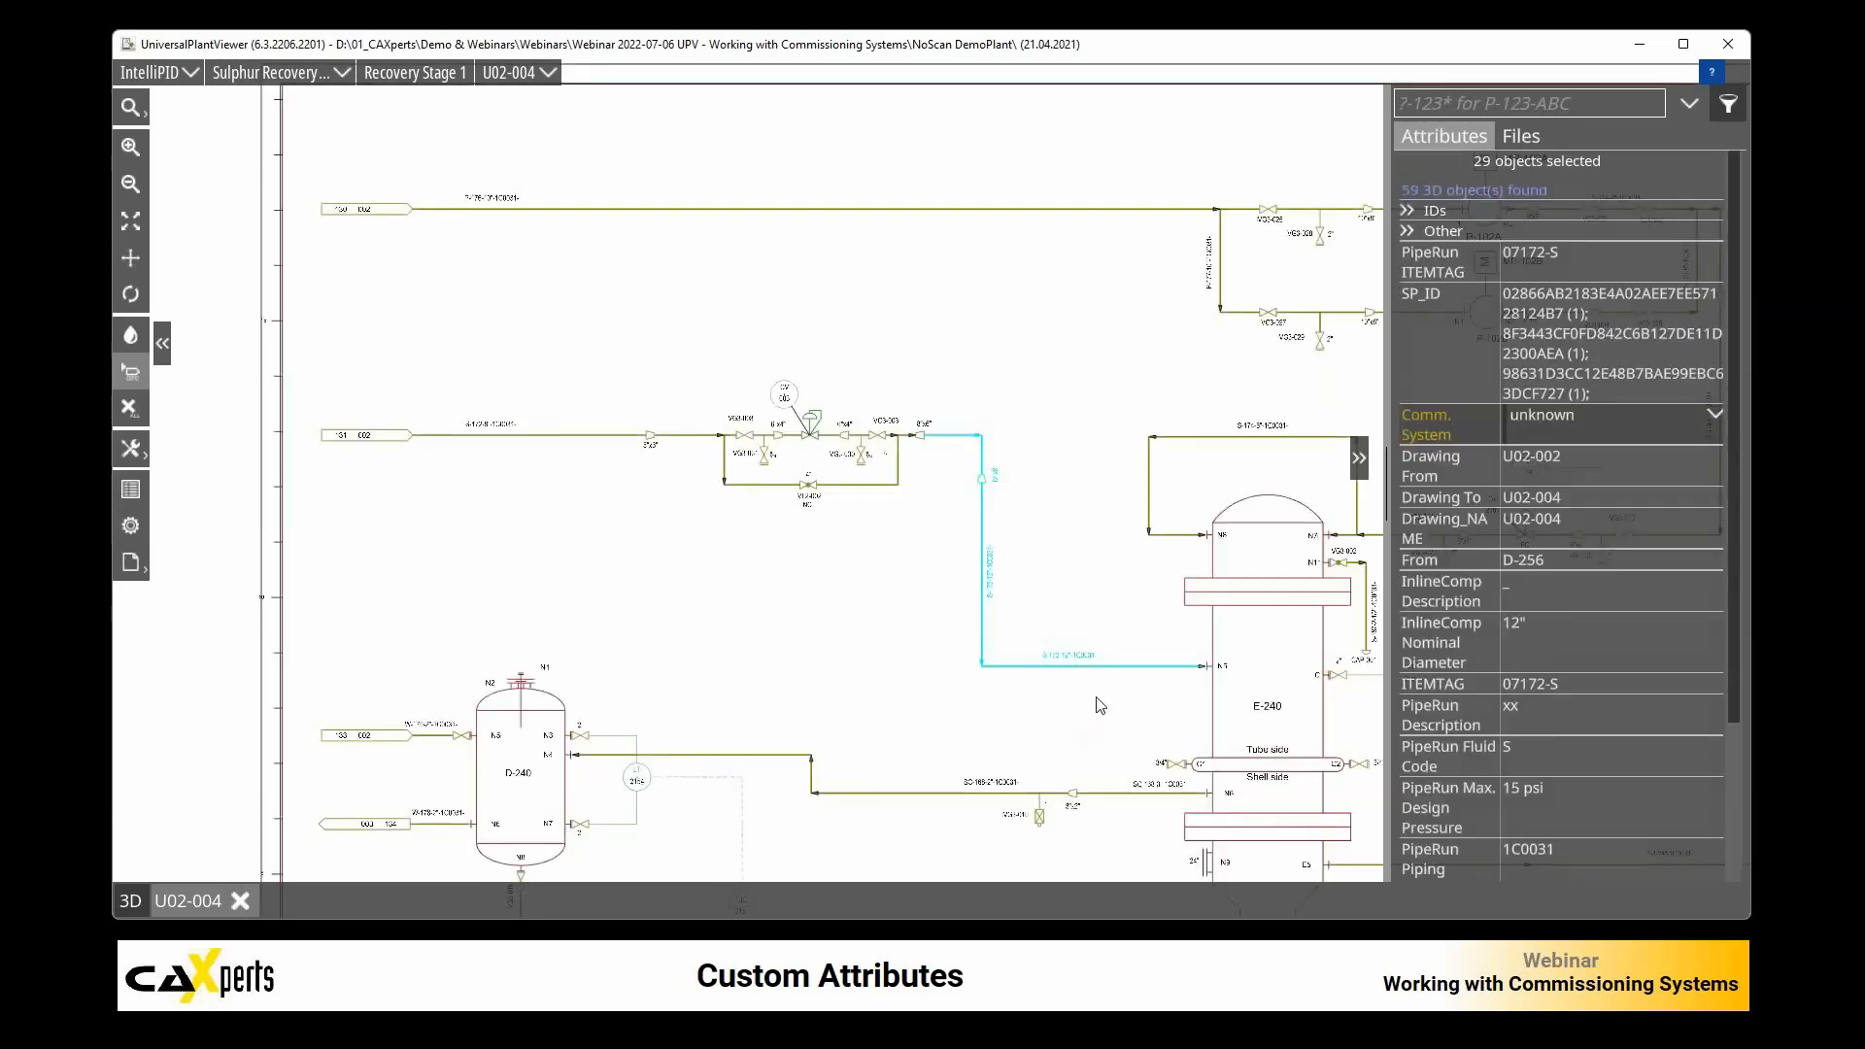
{"action": "left_click", "coordinate": [1712, 420]}
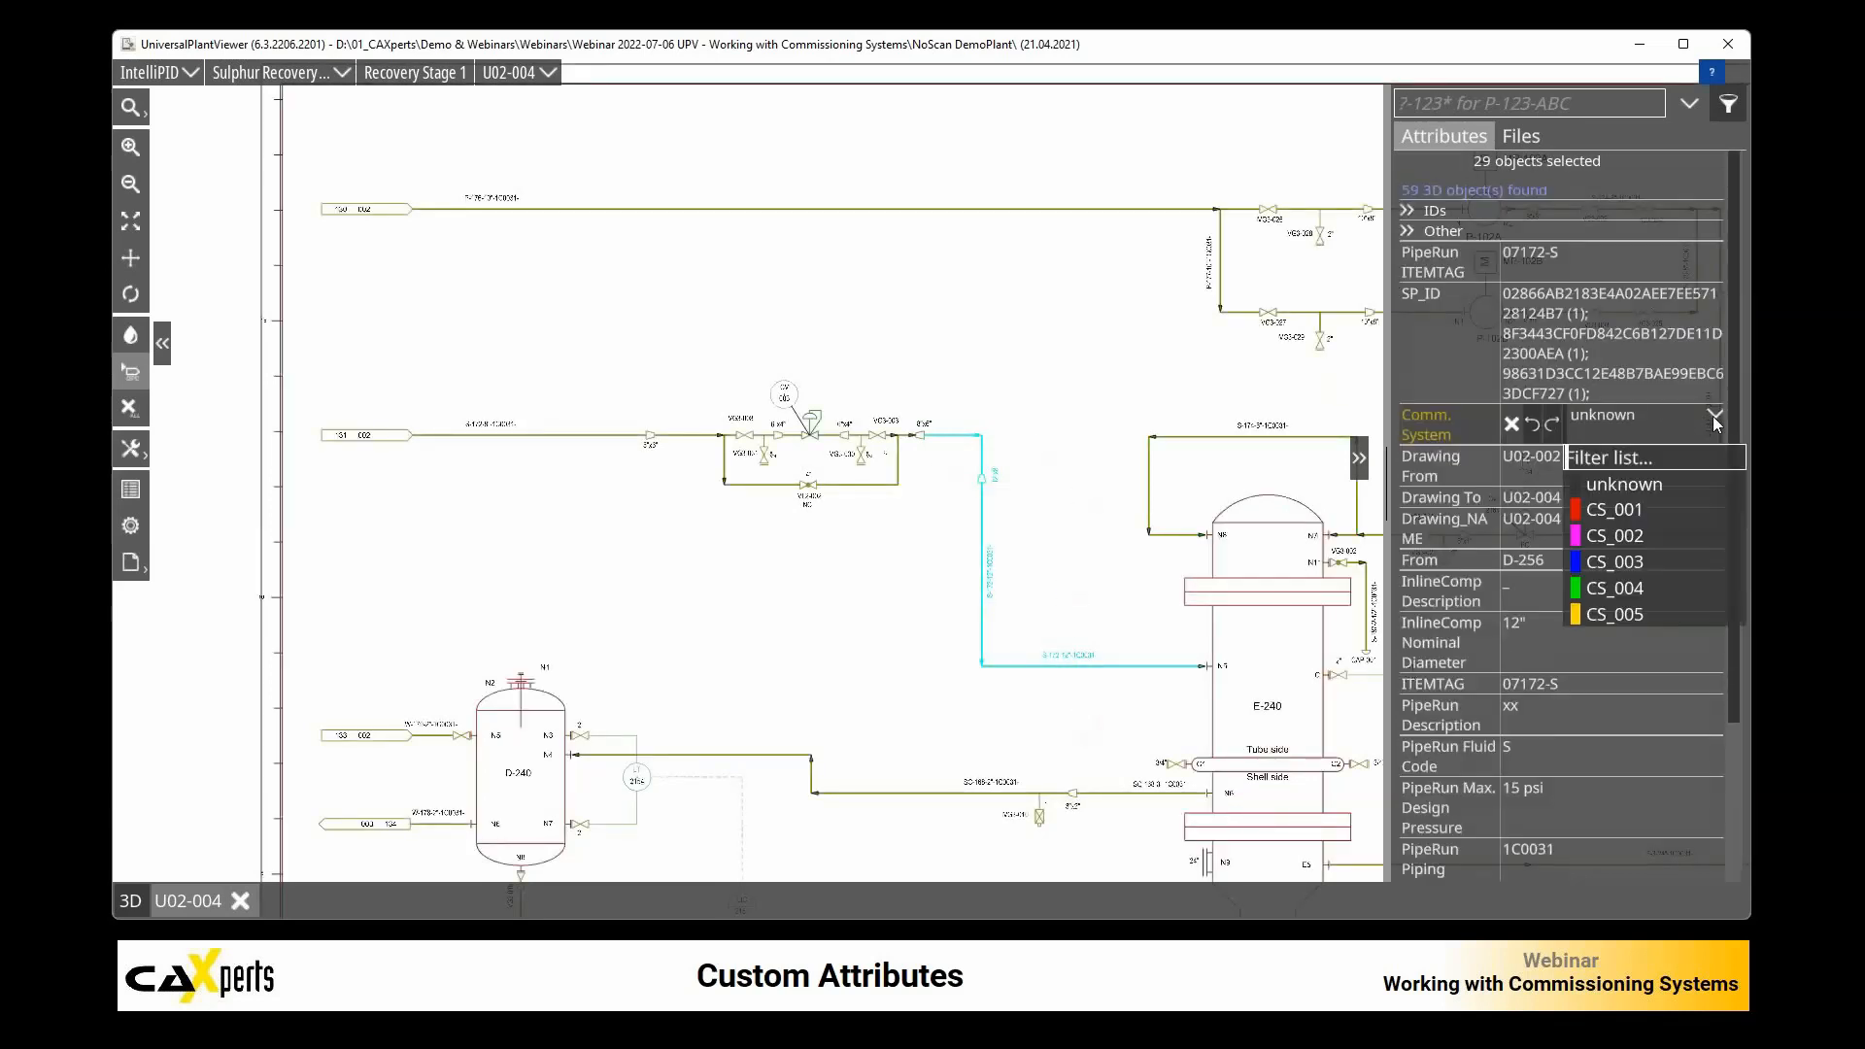
{"action": "left_click", "coordinate": [1641, 590]}
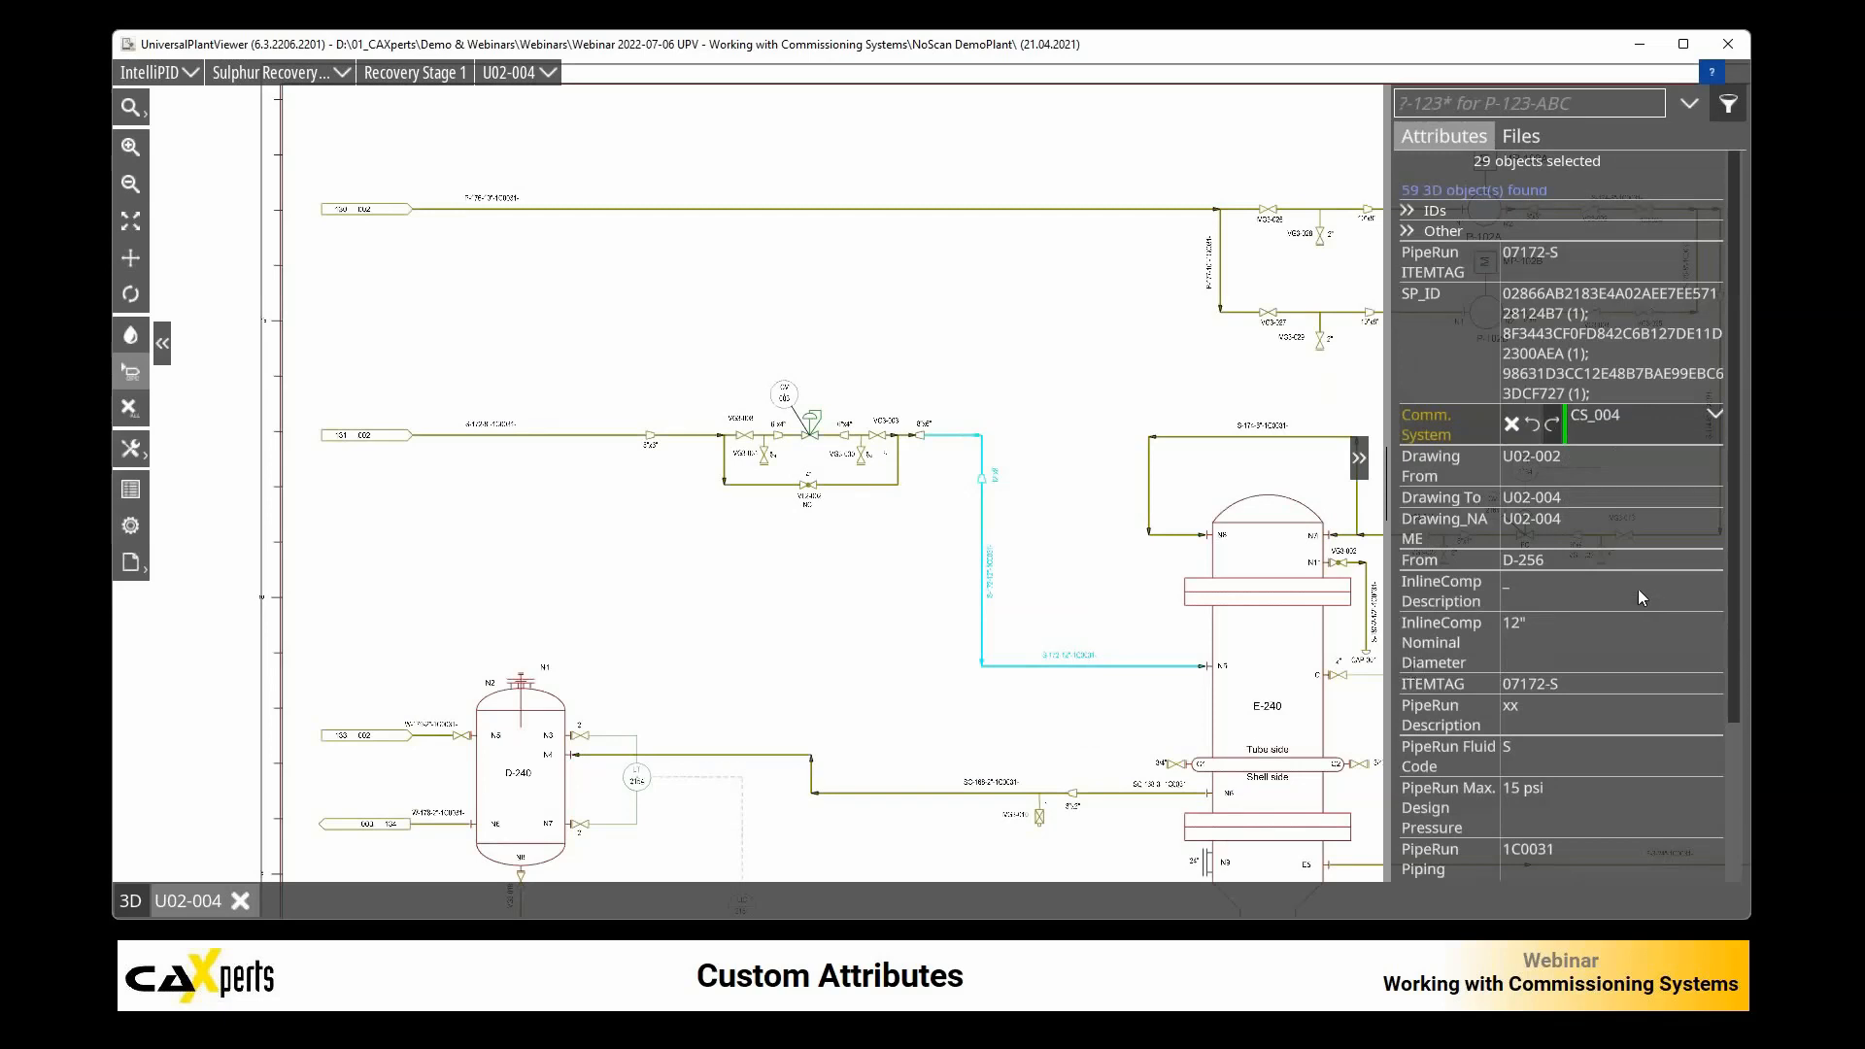
{"action": "left_click", "coordinate": [1046, 408]}
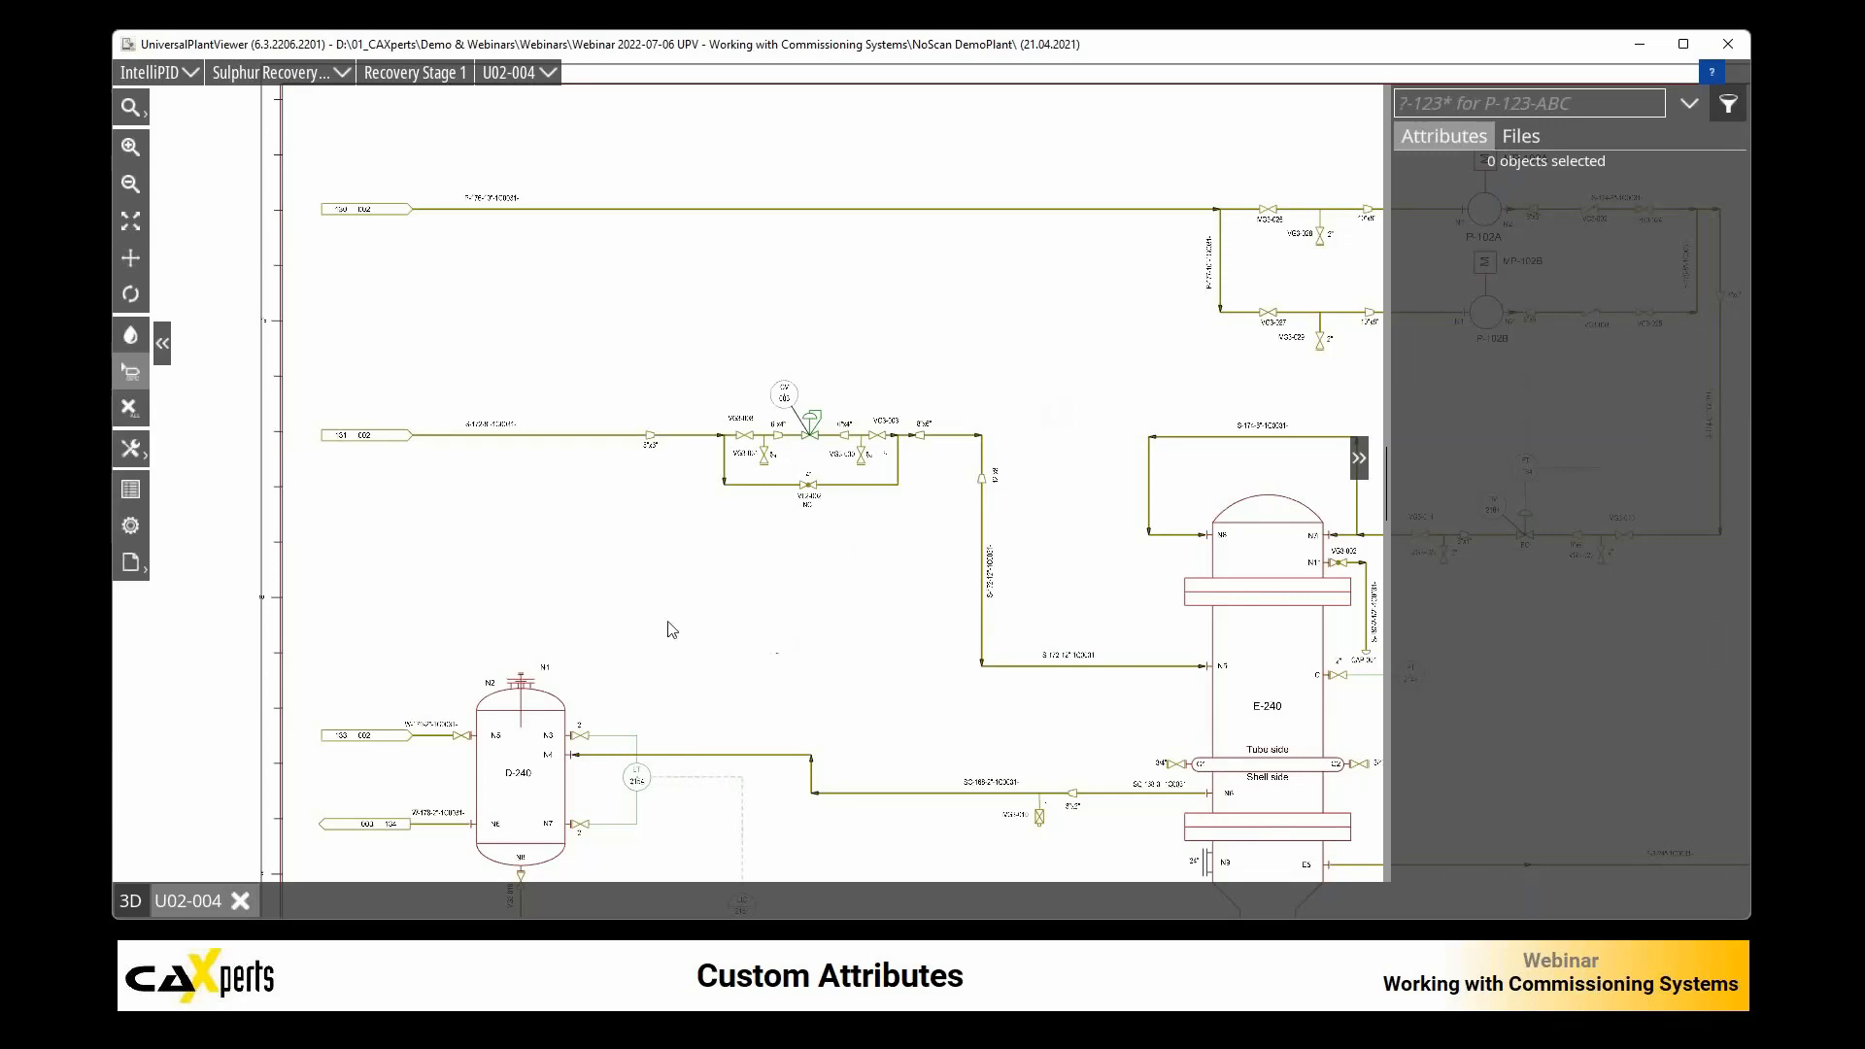
Step: Open the custom attributes panel, color the P&ID by Comm. System, and enlarge the panel
{"action": "left_click", "coordinate": [131, 491]}
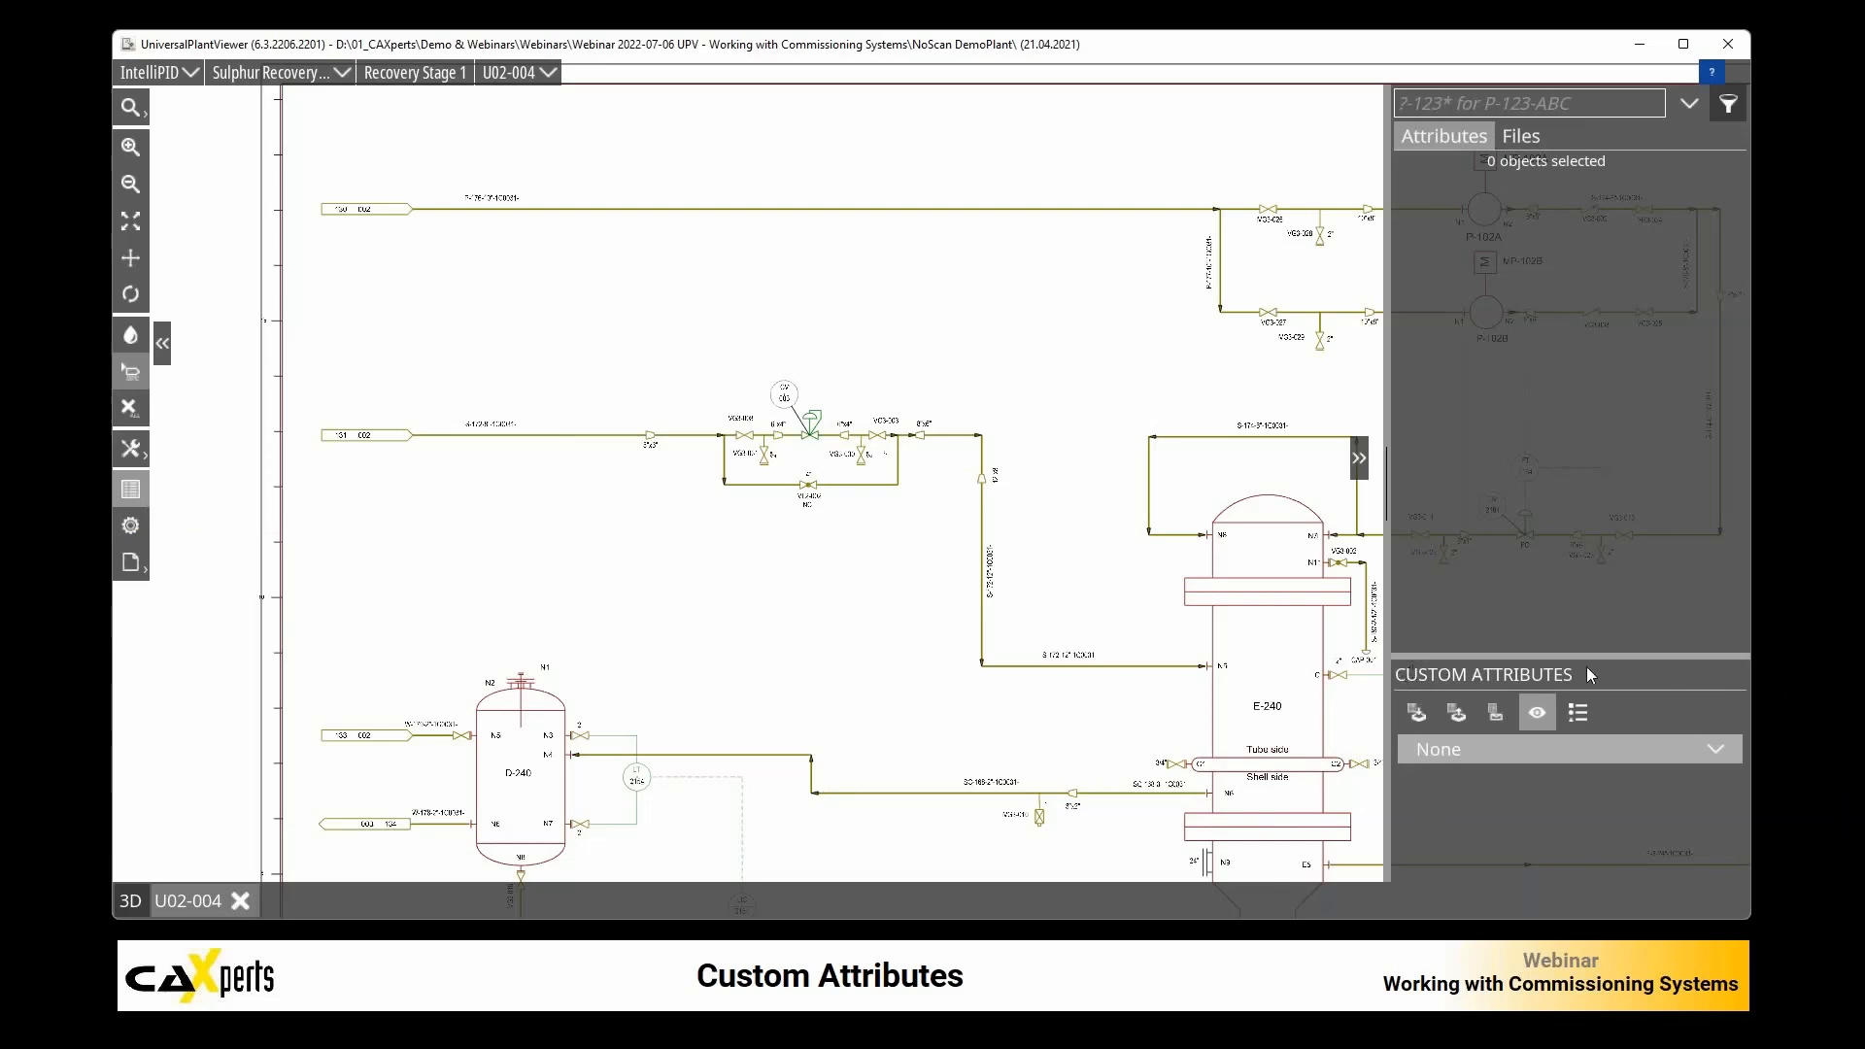
{"action": "left_click", "coordinate": [1715, 753]}
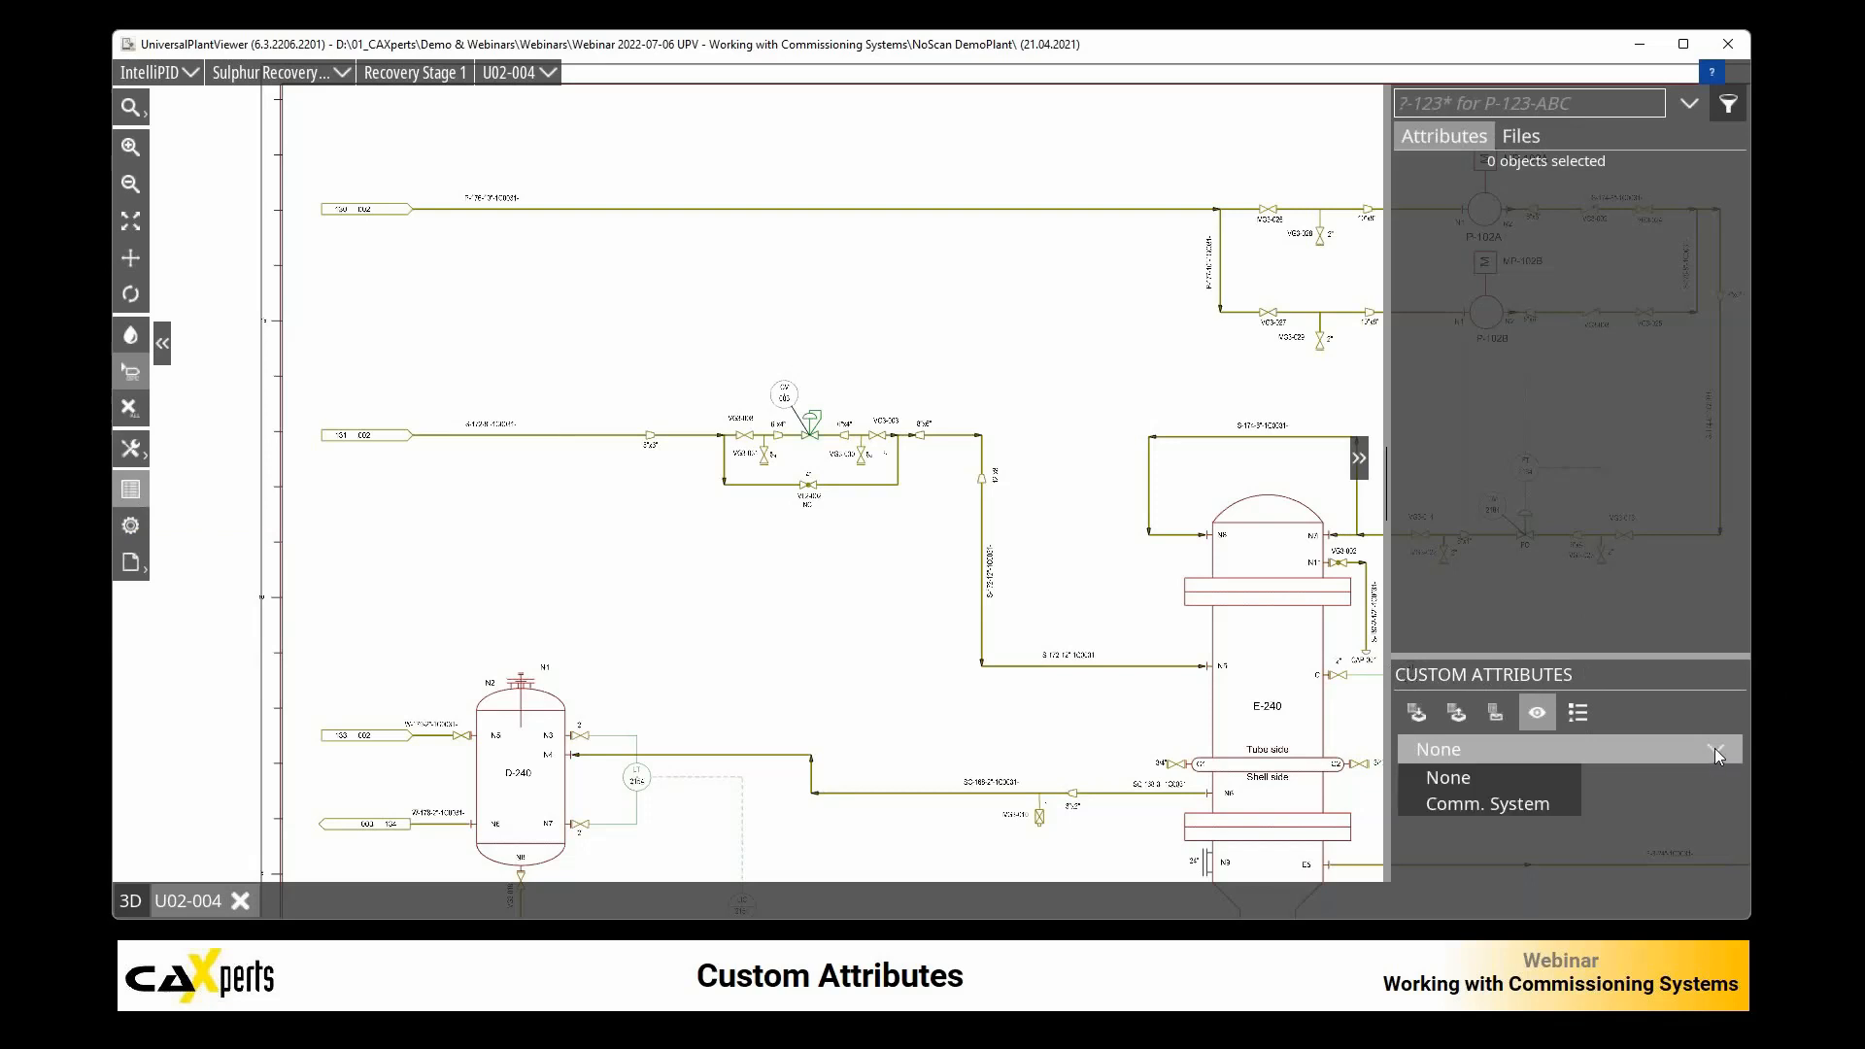
{"action": "left_click", "coordinate": [1480, 805]}
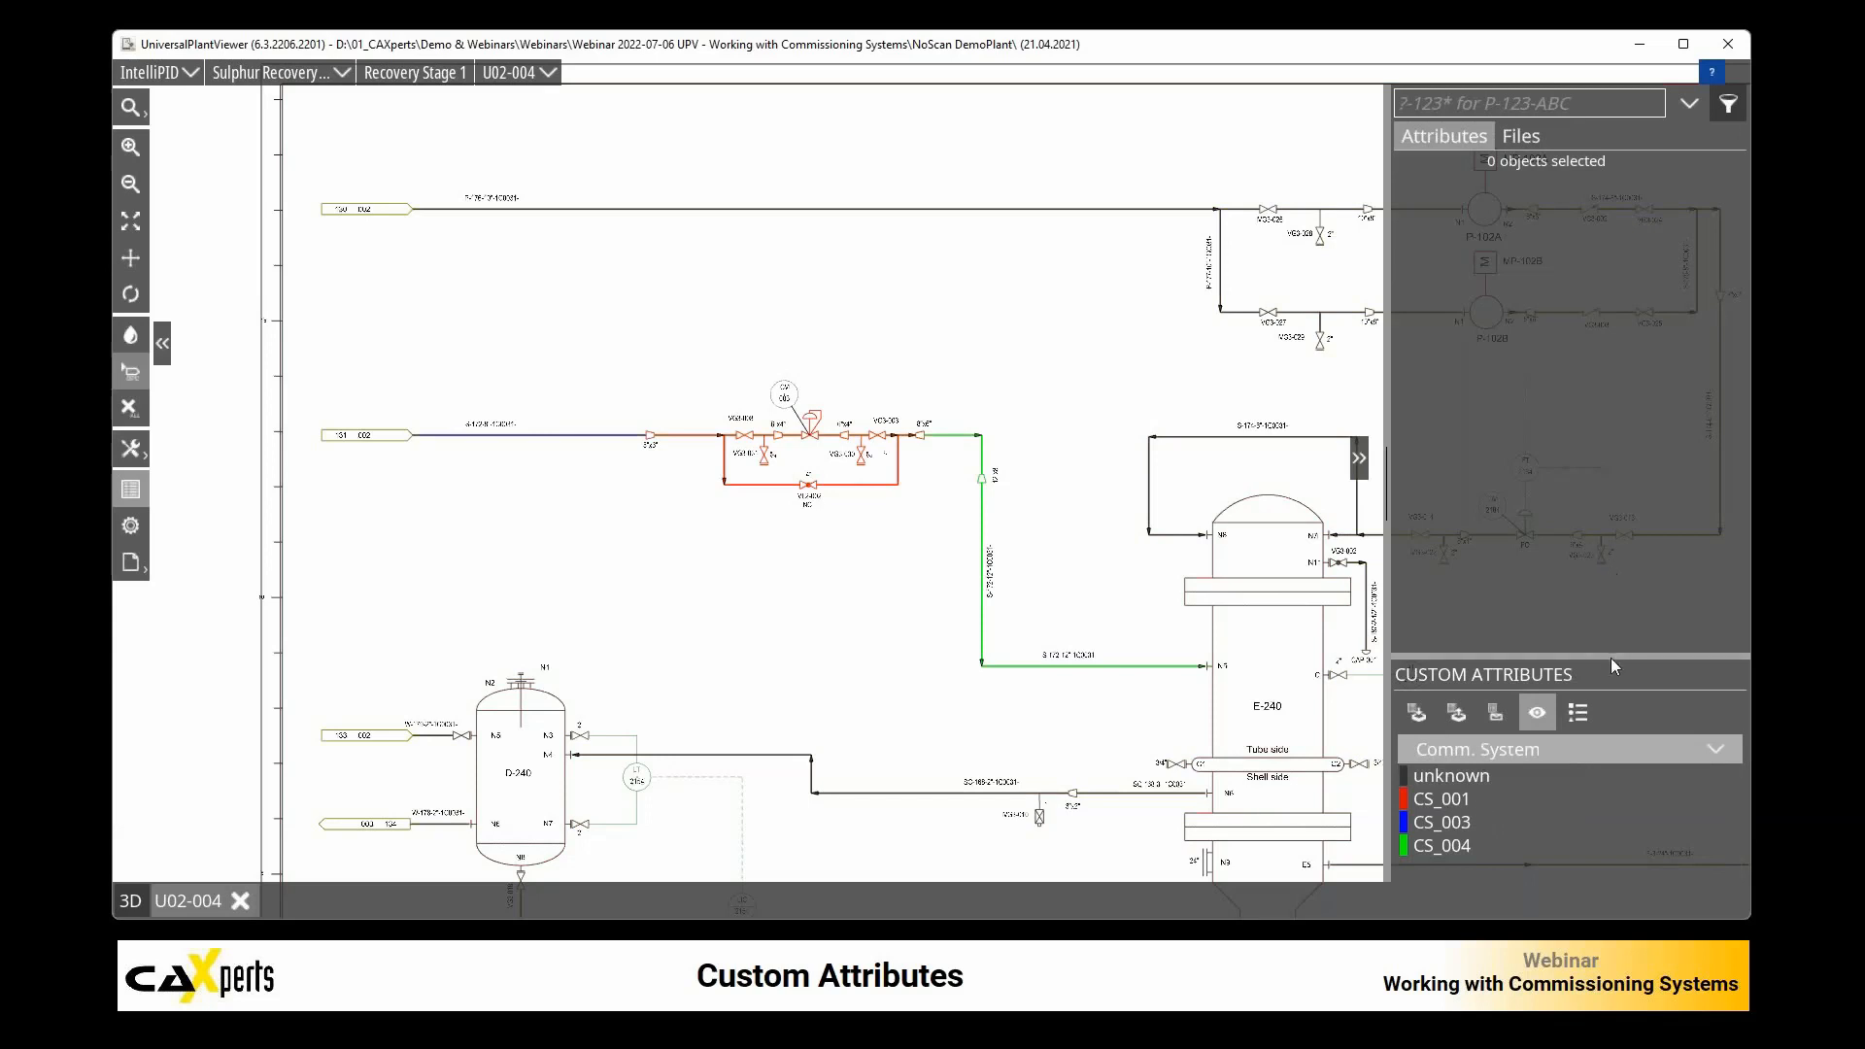
{"action": "left_click_drag", "start_coordinate": [1612, 655], "coordinate": [1617, 609]}
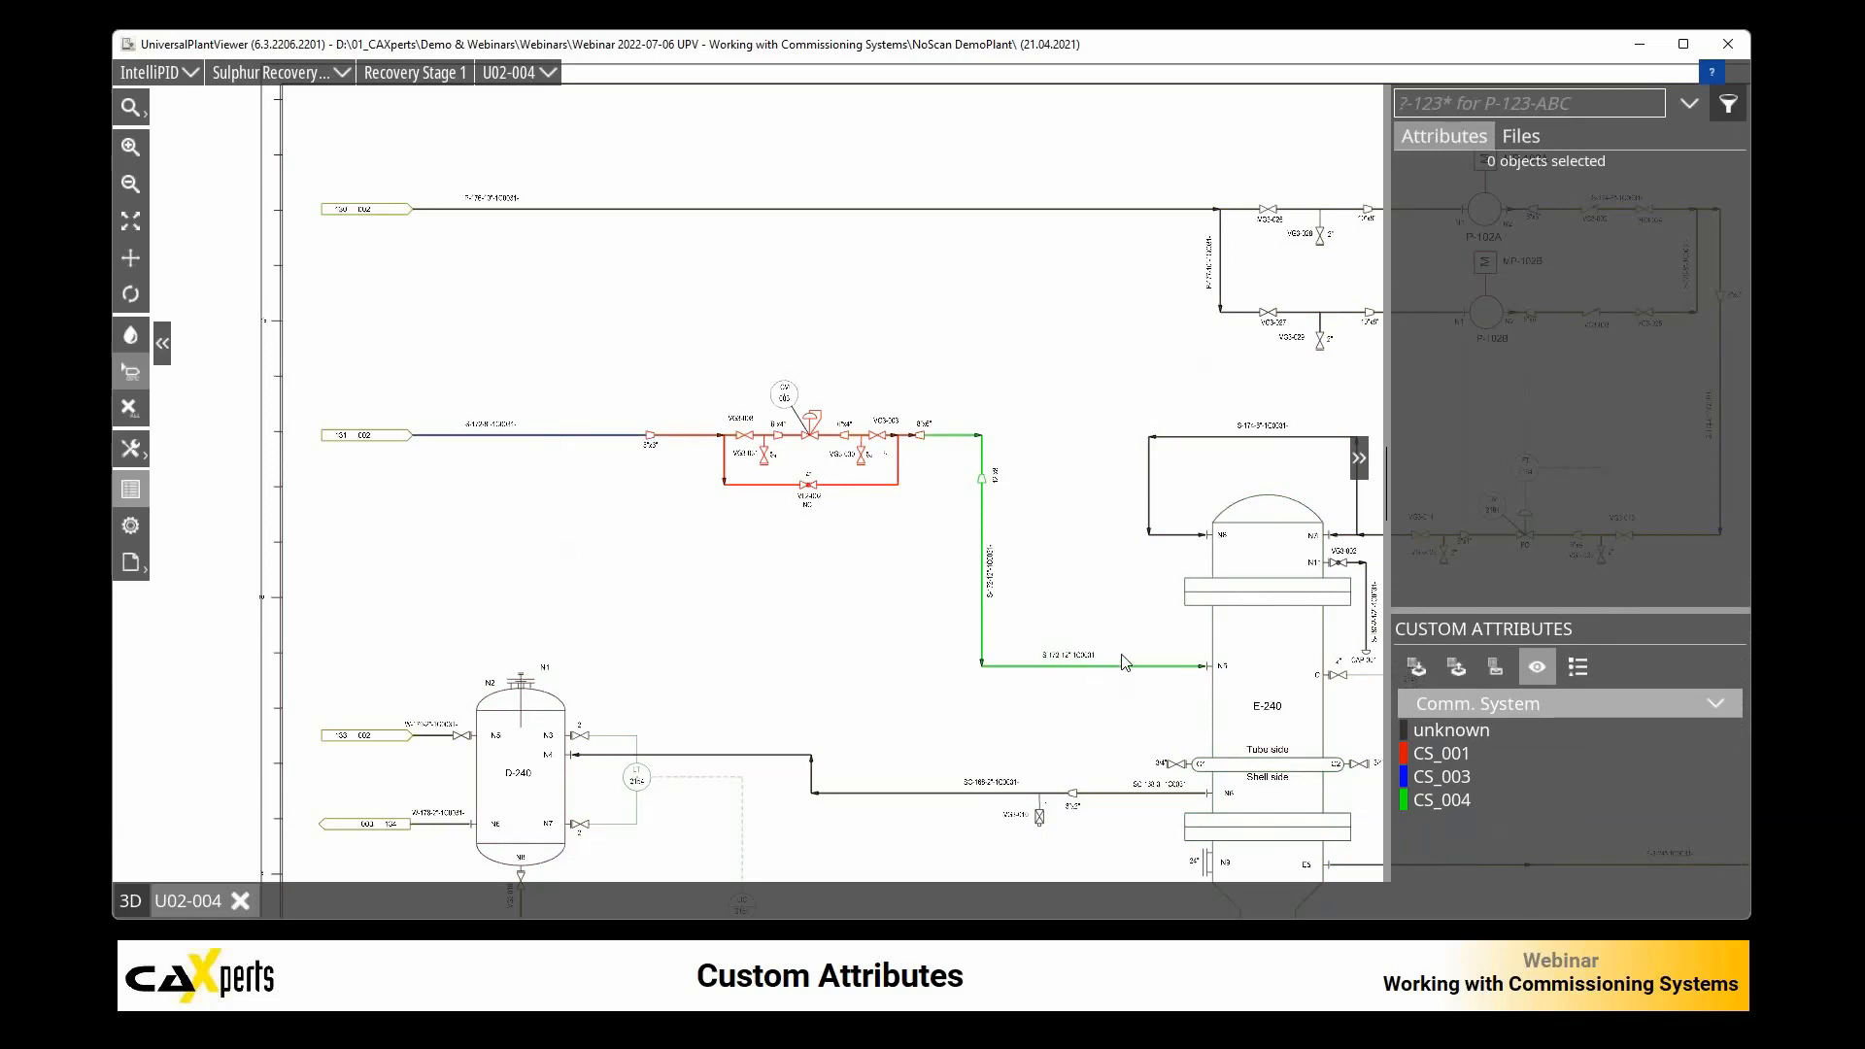
Step: Select the pipe segment just after the CV-003 valve group and turn off the Comm. System coloring through its attribute
{"action": "mouse_move", "coordinate": [1124, 662]}
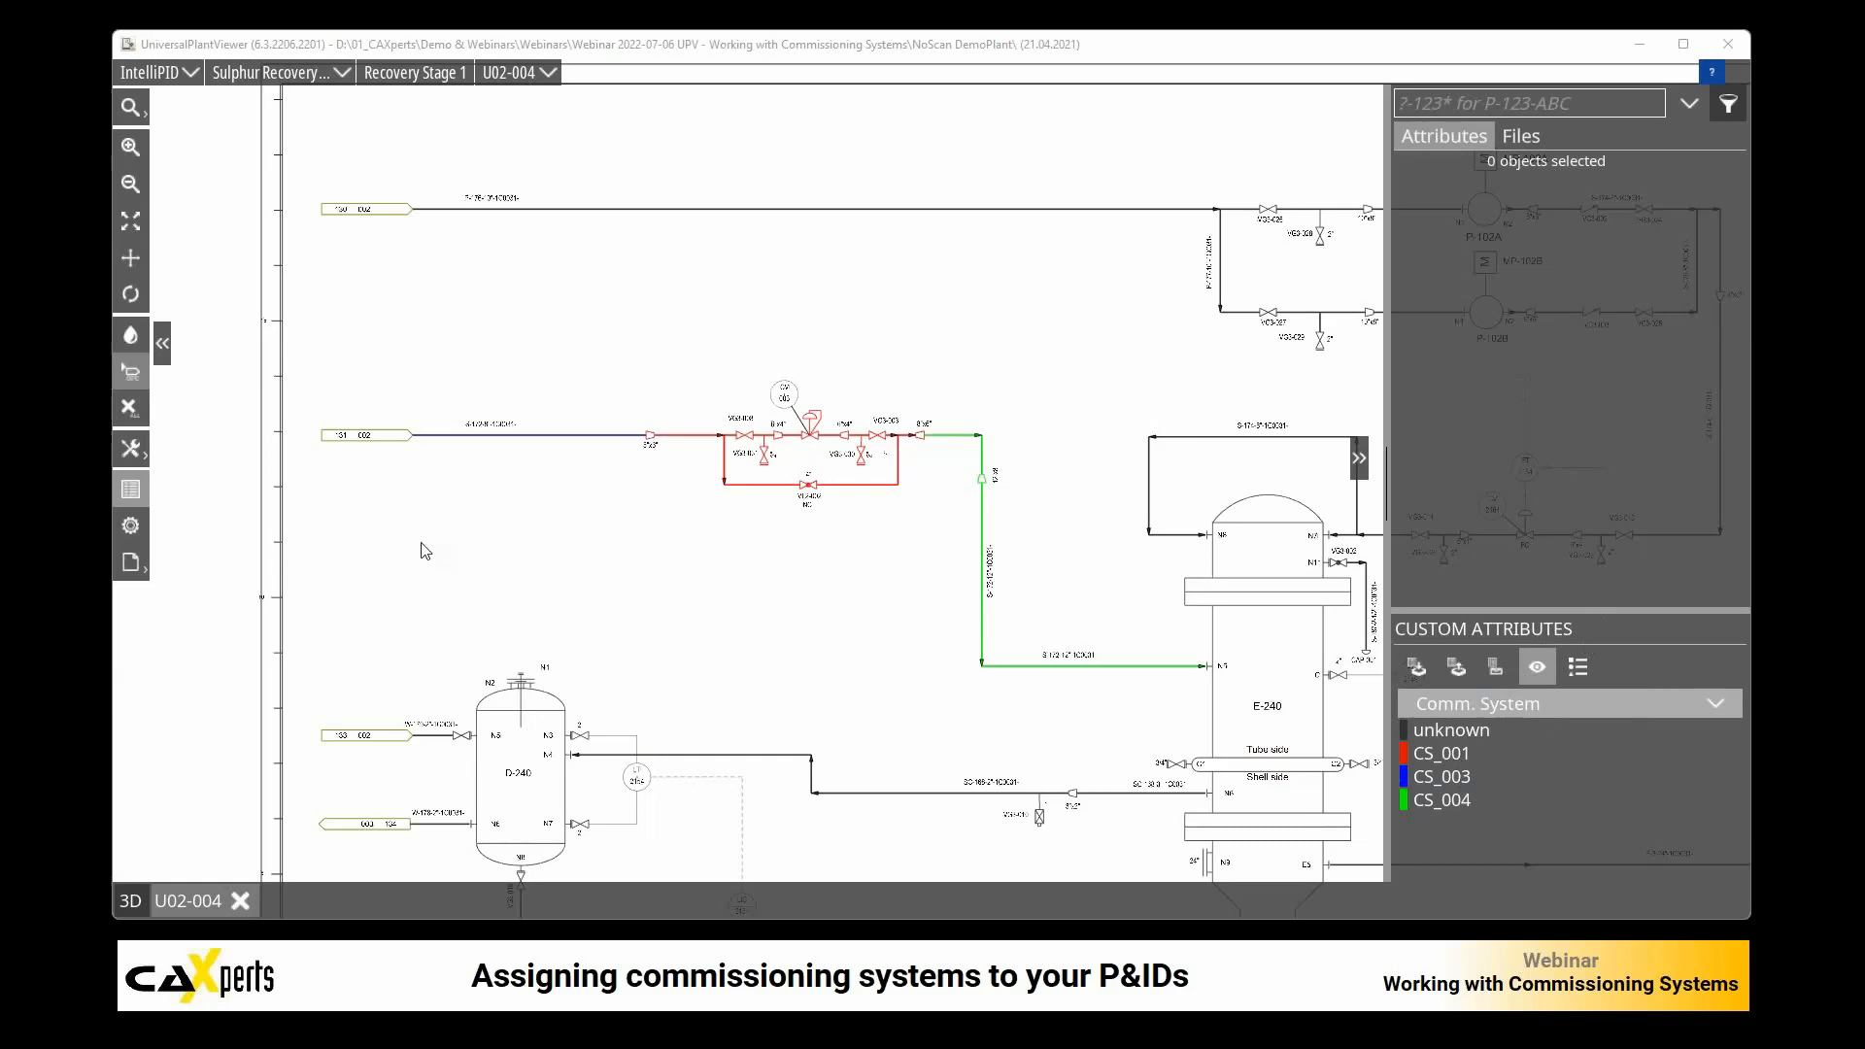
{"action": "left_click", "coordinate": [944, 437]}
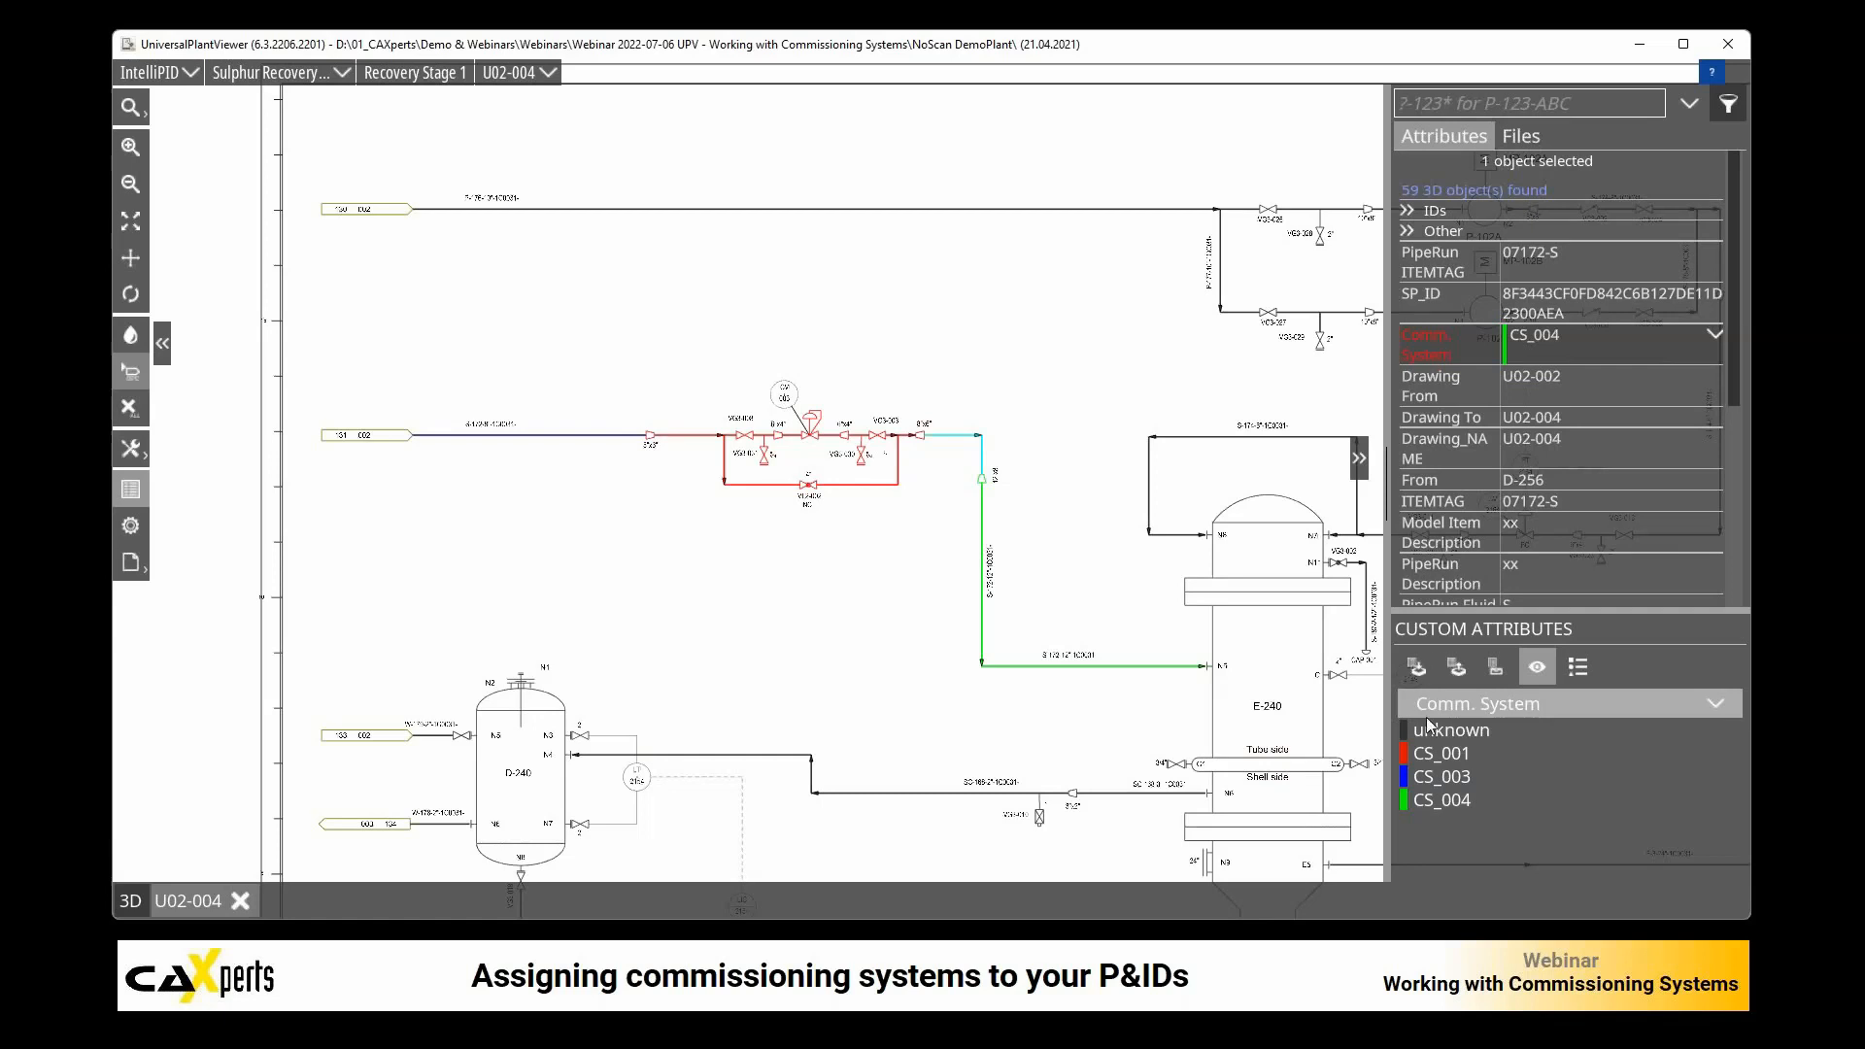
{"action": "left_click", "coordinate": [1426, 333]}
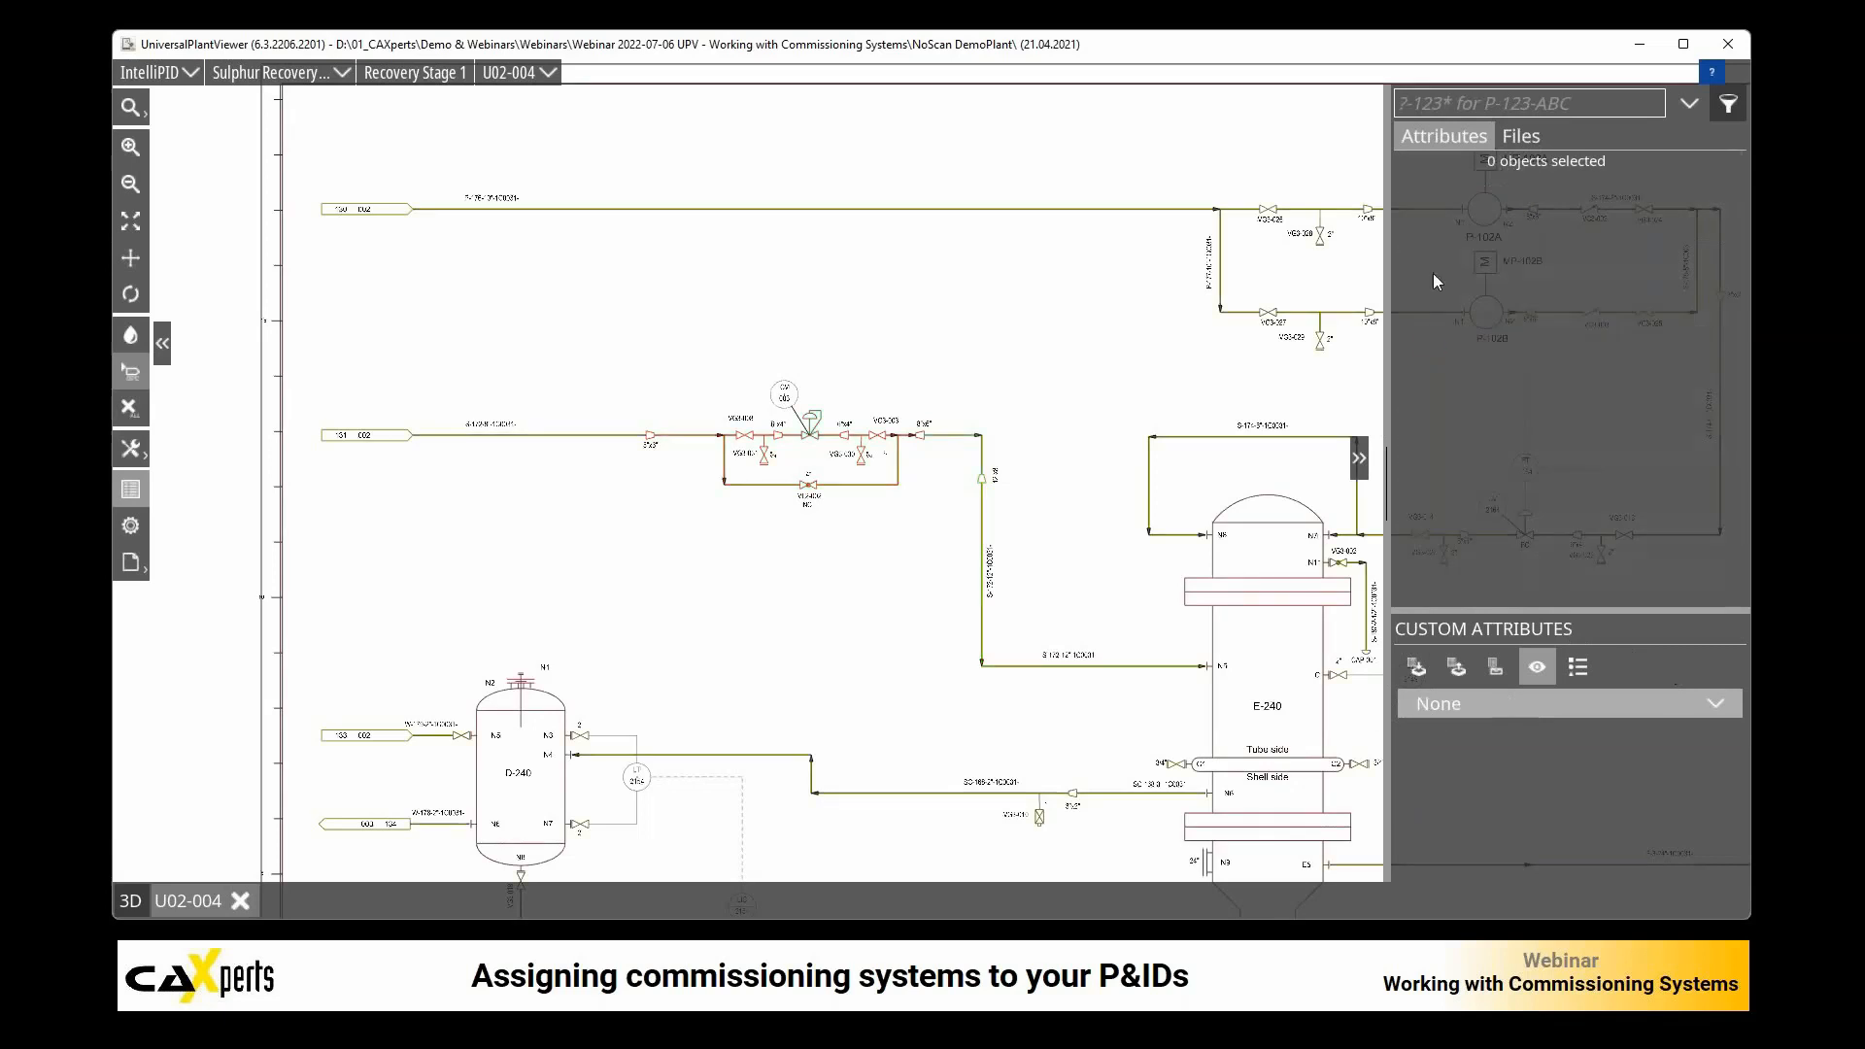
Step: Select the pipe segment just after the CV-003 valve group and turn the Comm. System coloring back on through its attribute
{"action": "left_click", "coordinate": [958, 436]}
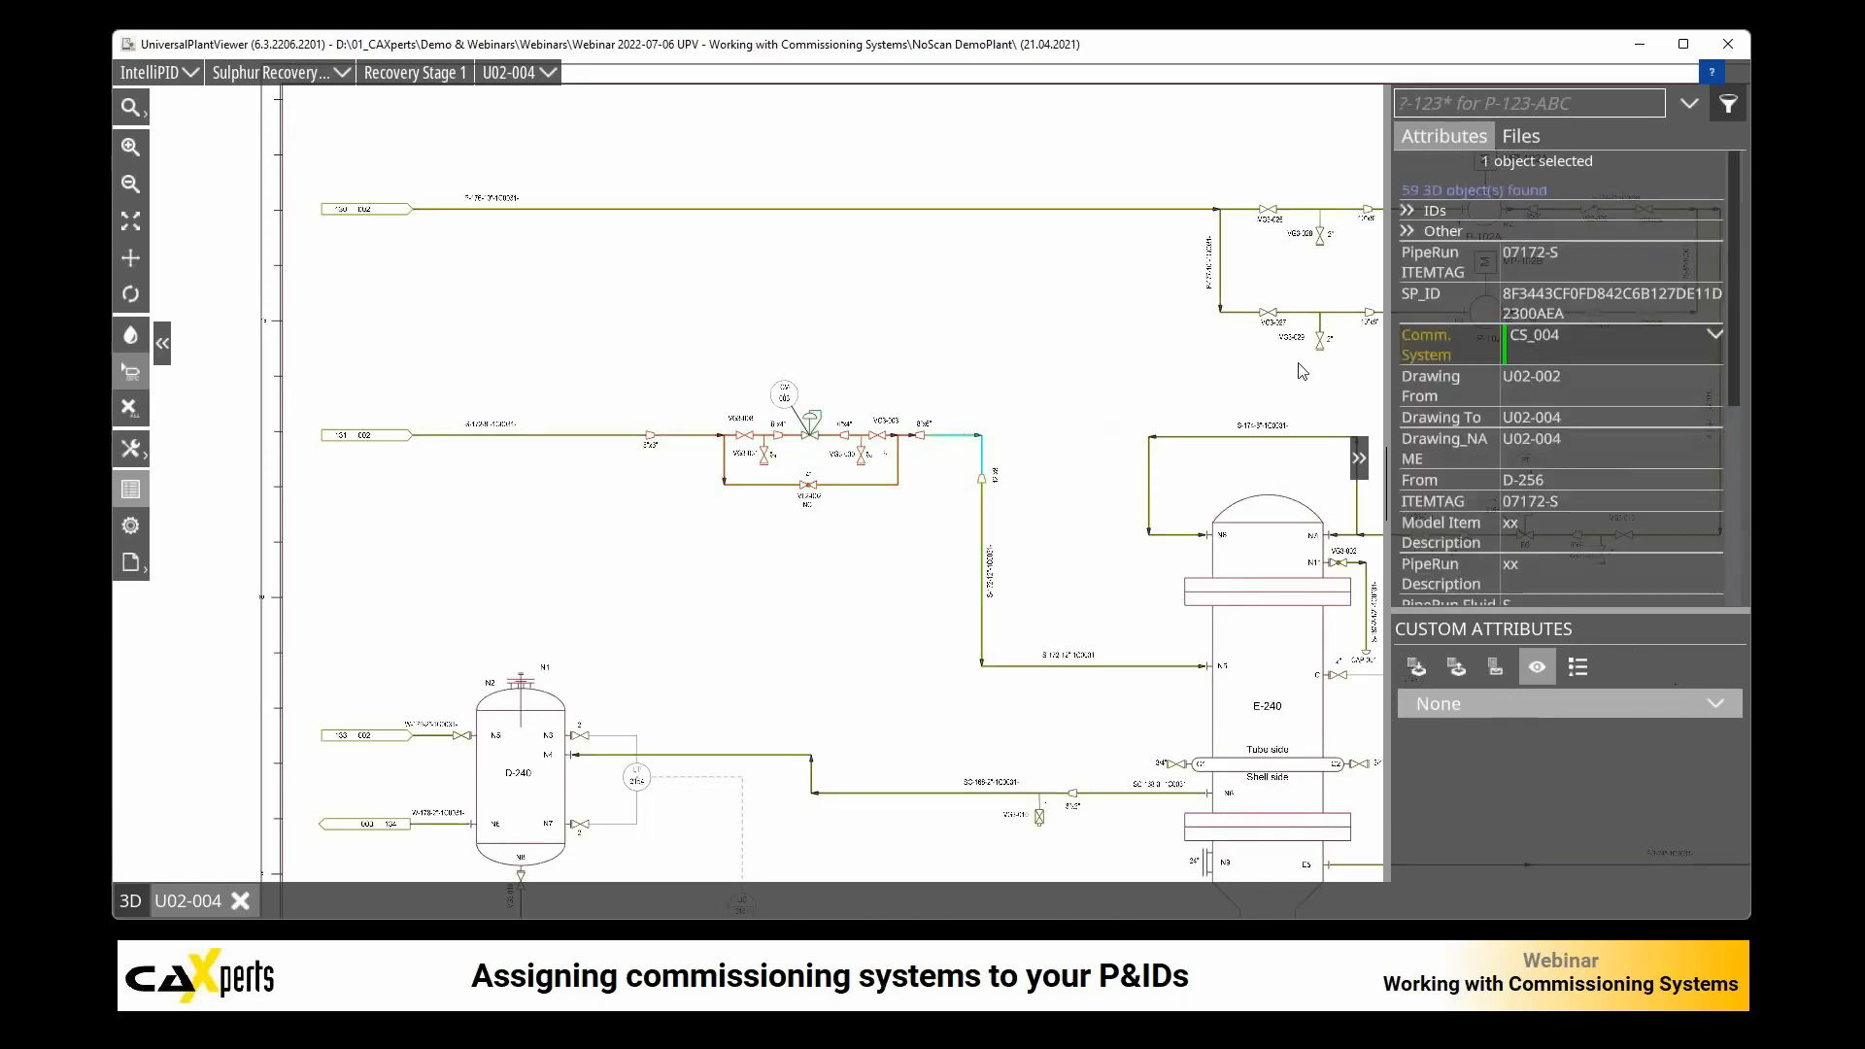
{"action": "left_click", "coordinate": [1419, 351]}
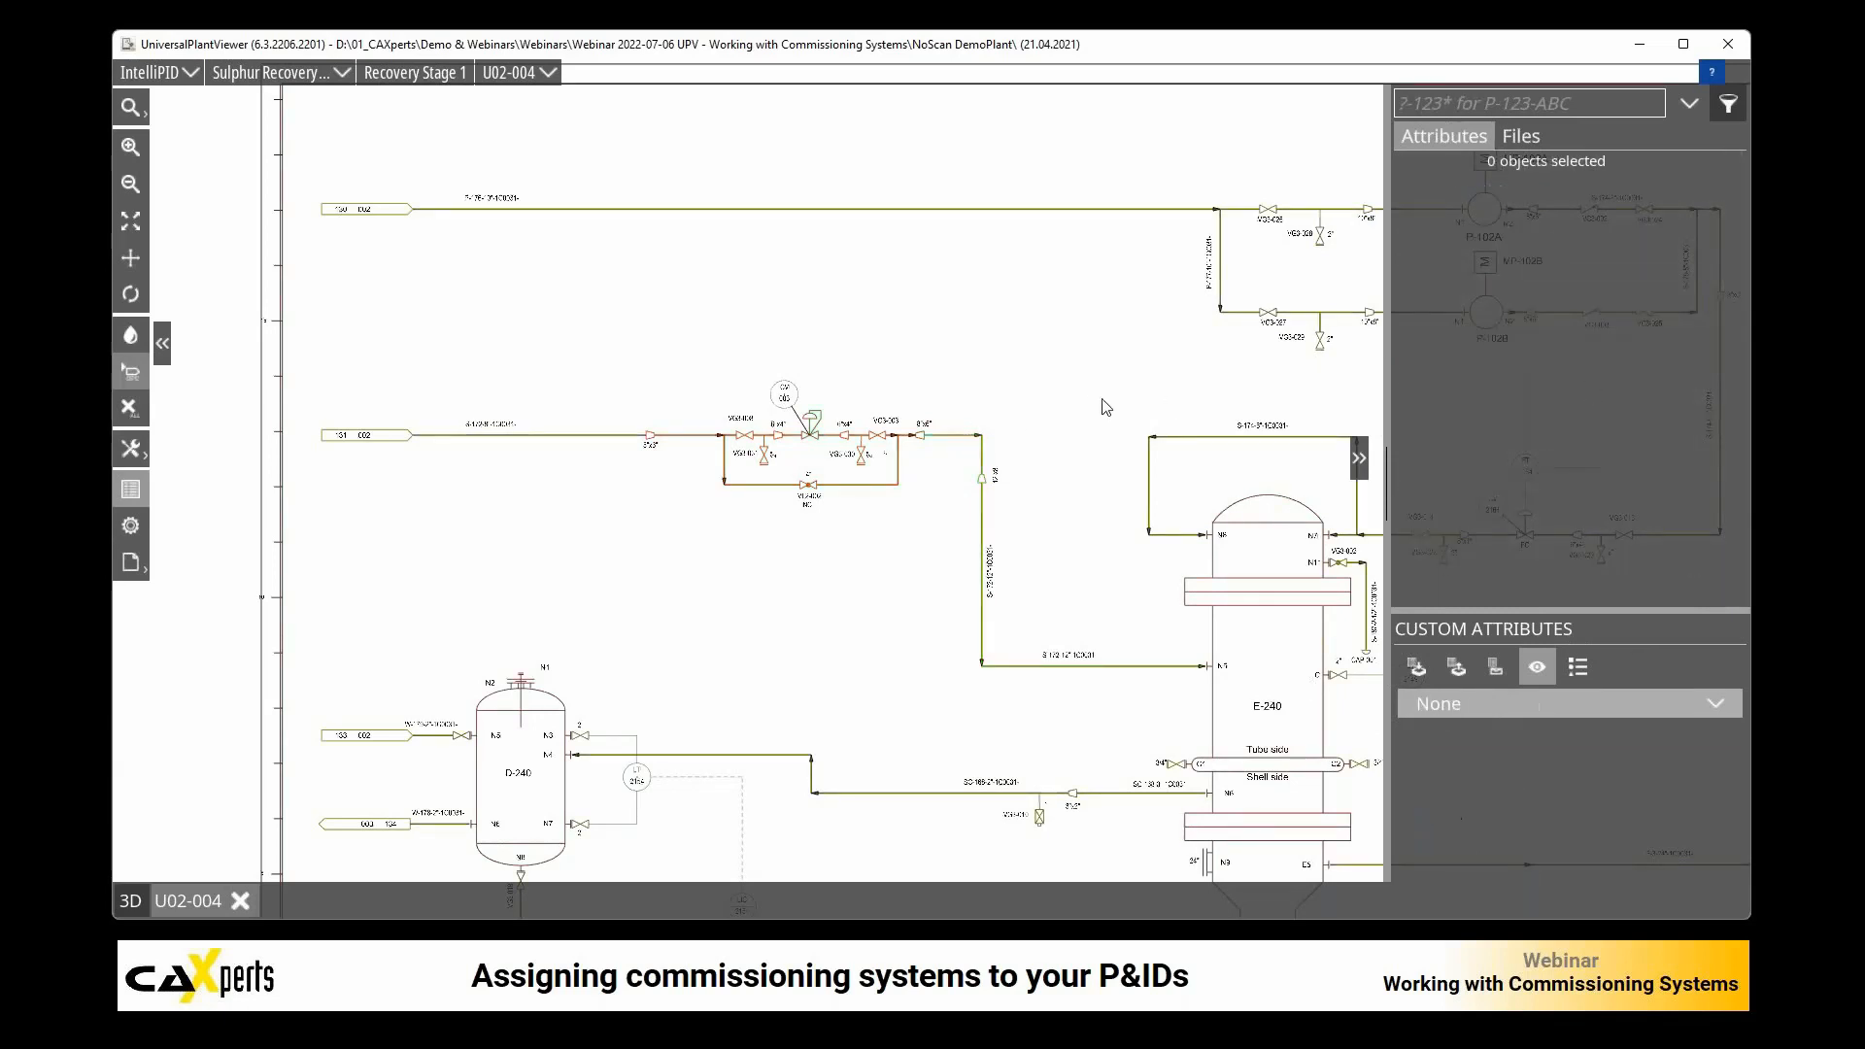
{"action": "left_click", "coordinate": [960, 440]}
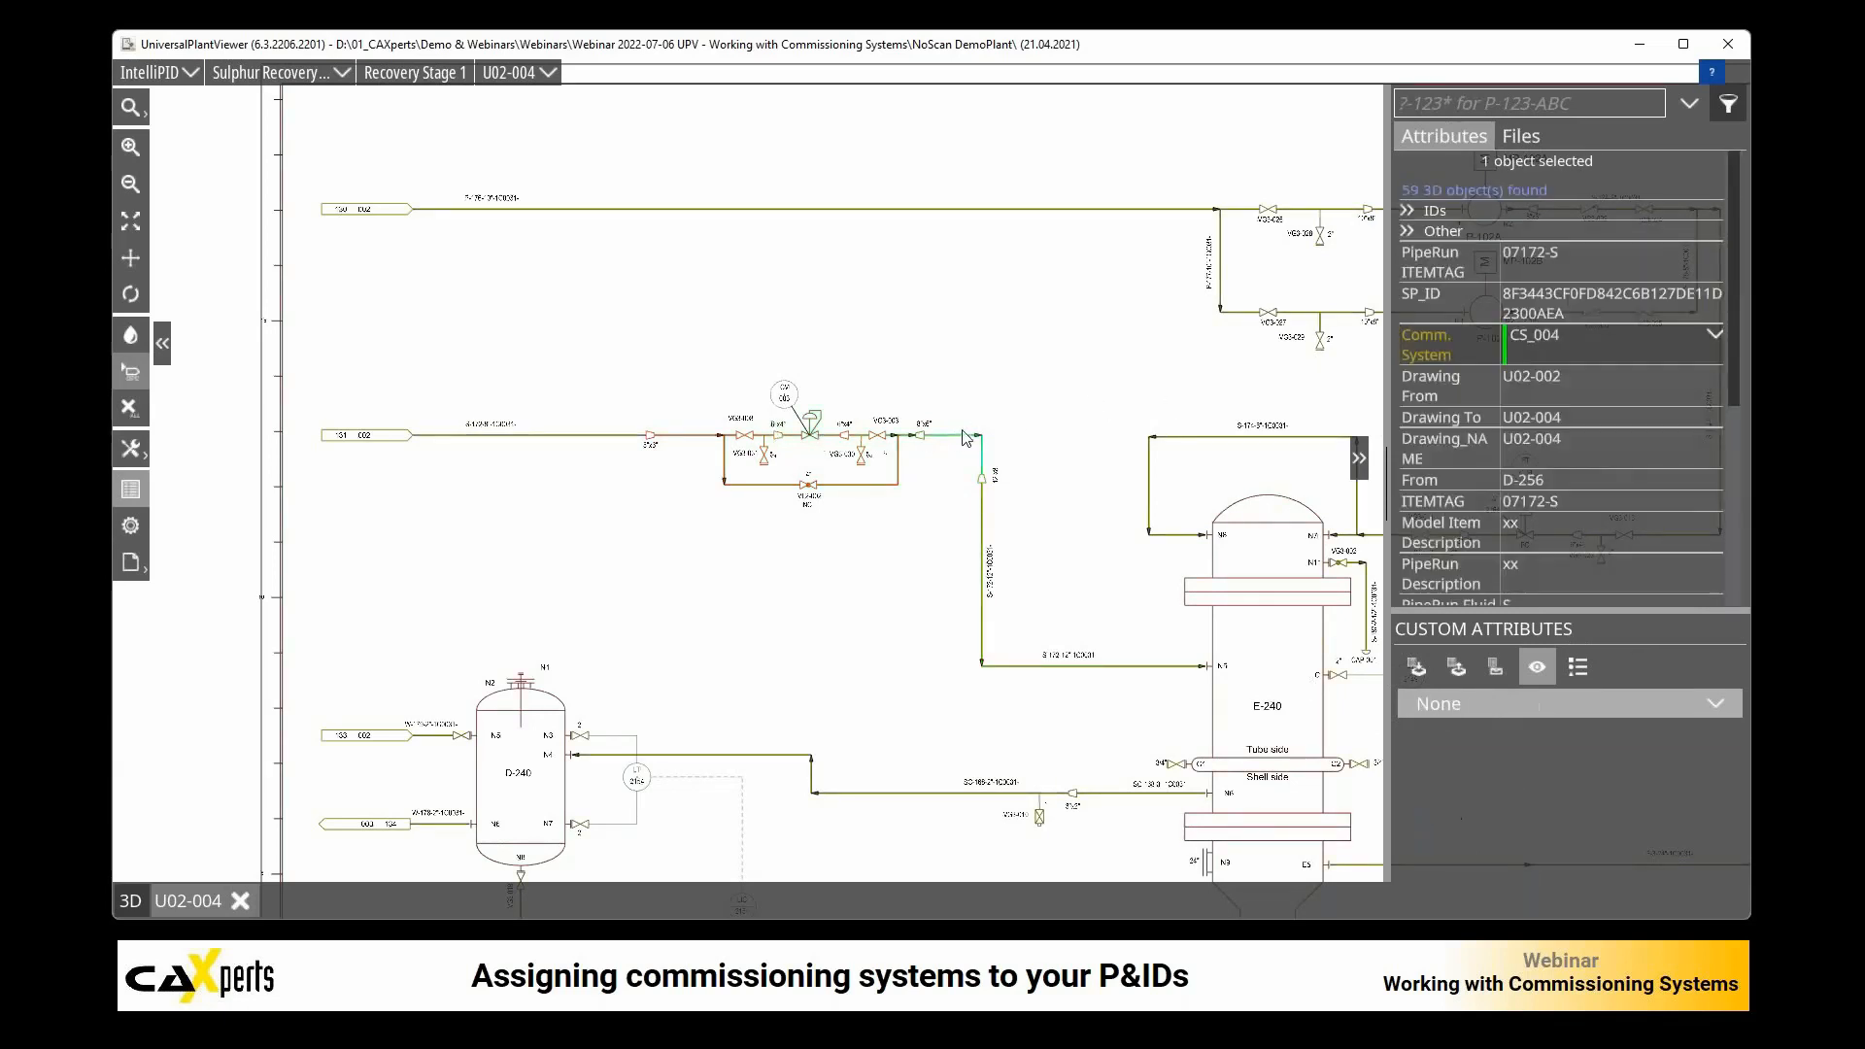
{"action": "left_click", "coordinate": [1427, 338]}
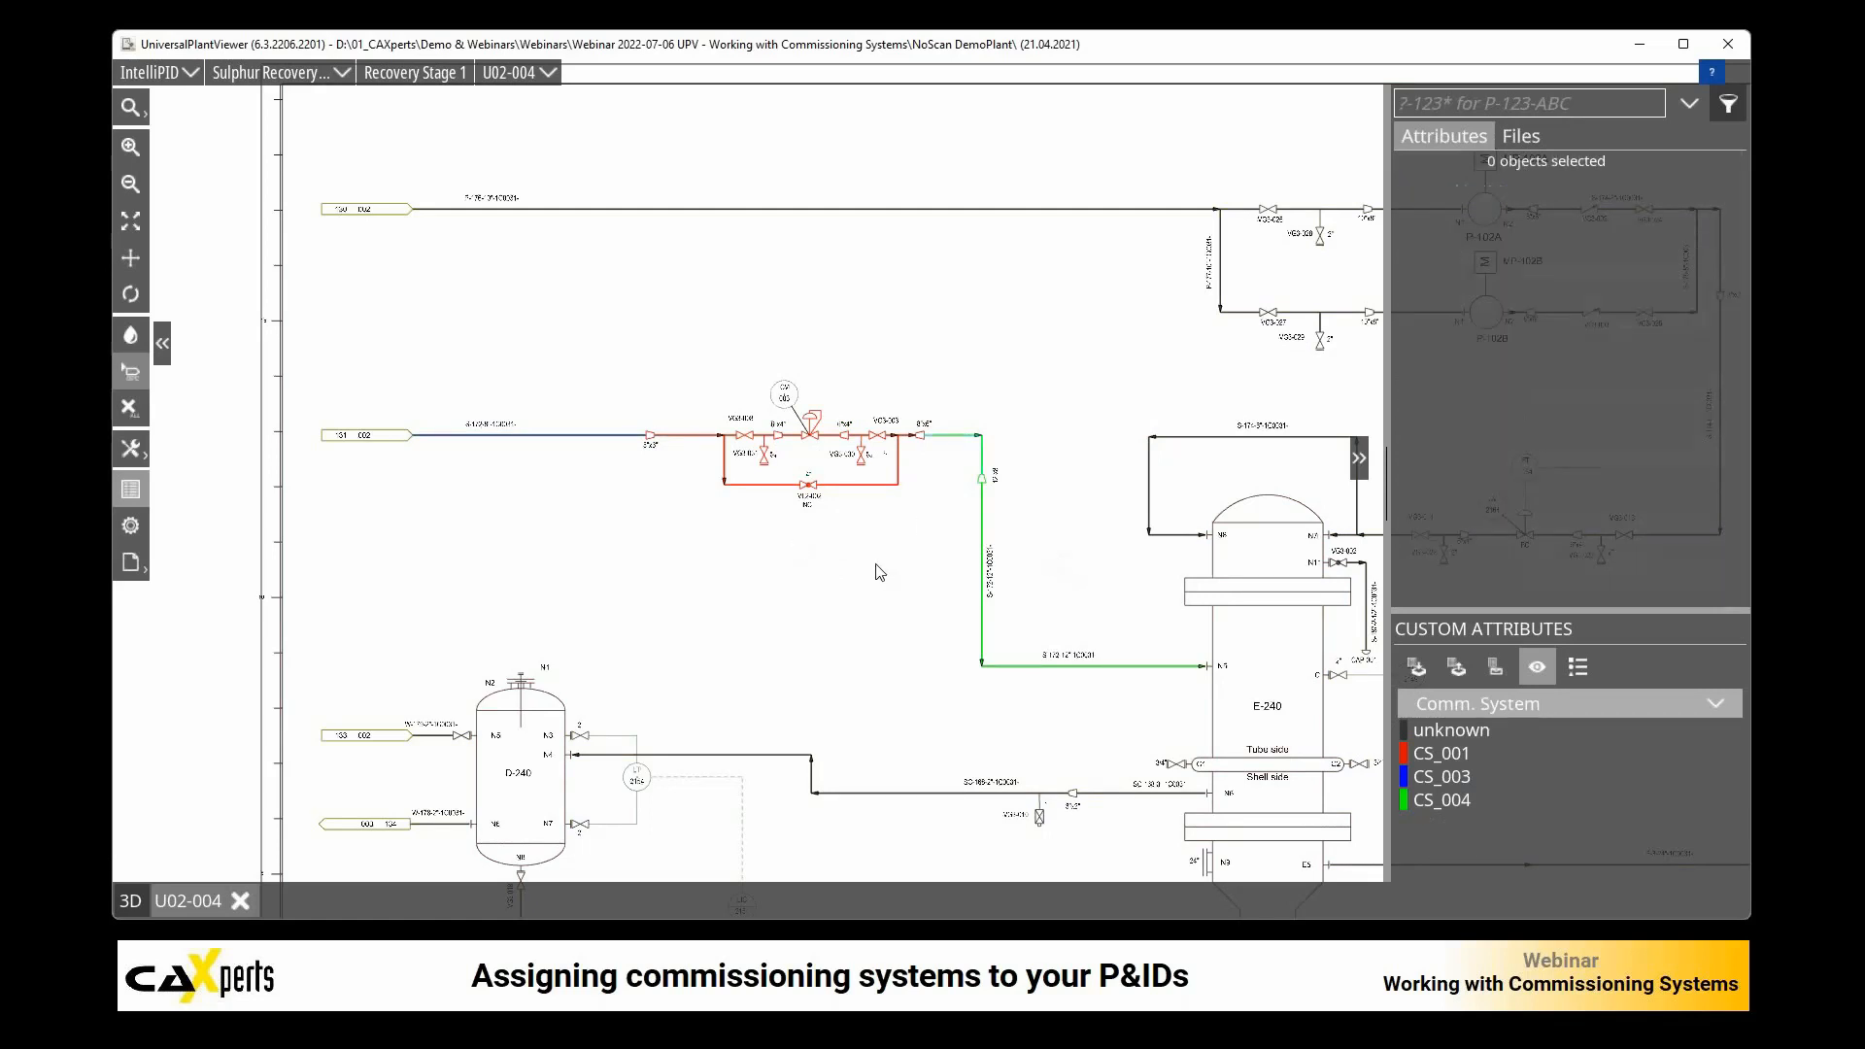
Step: Check the extent of the 4" bypass line through VL2-002 and the line through CV-003, and clear the selection
{"action": "left_click", "coordinate": [834, 488]}
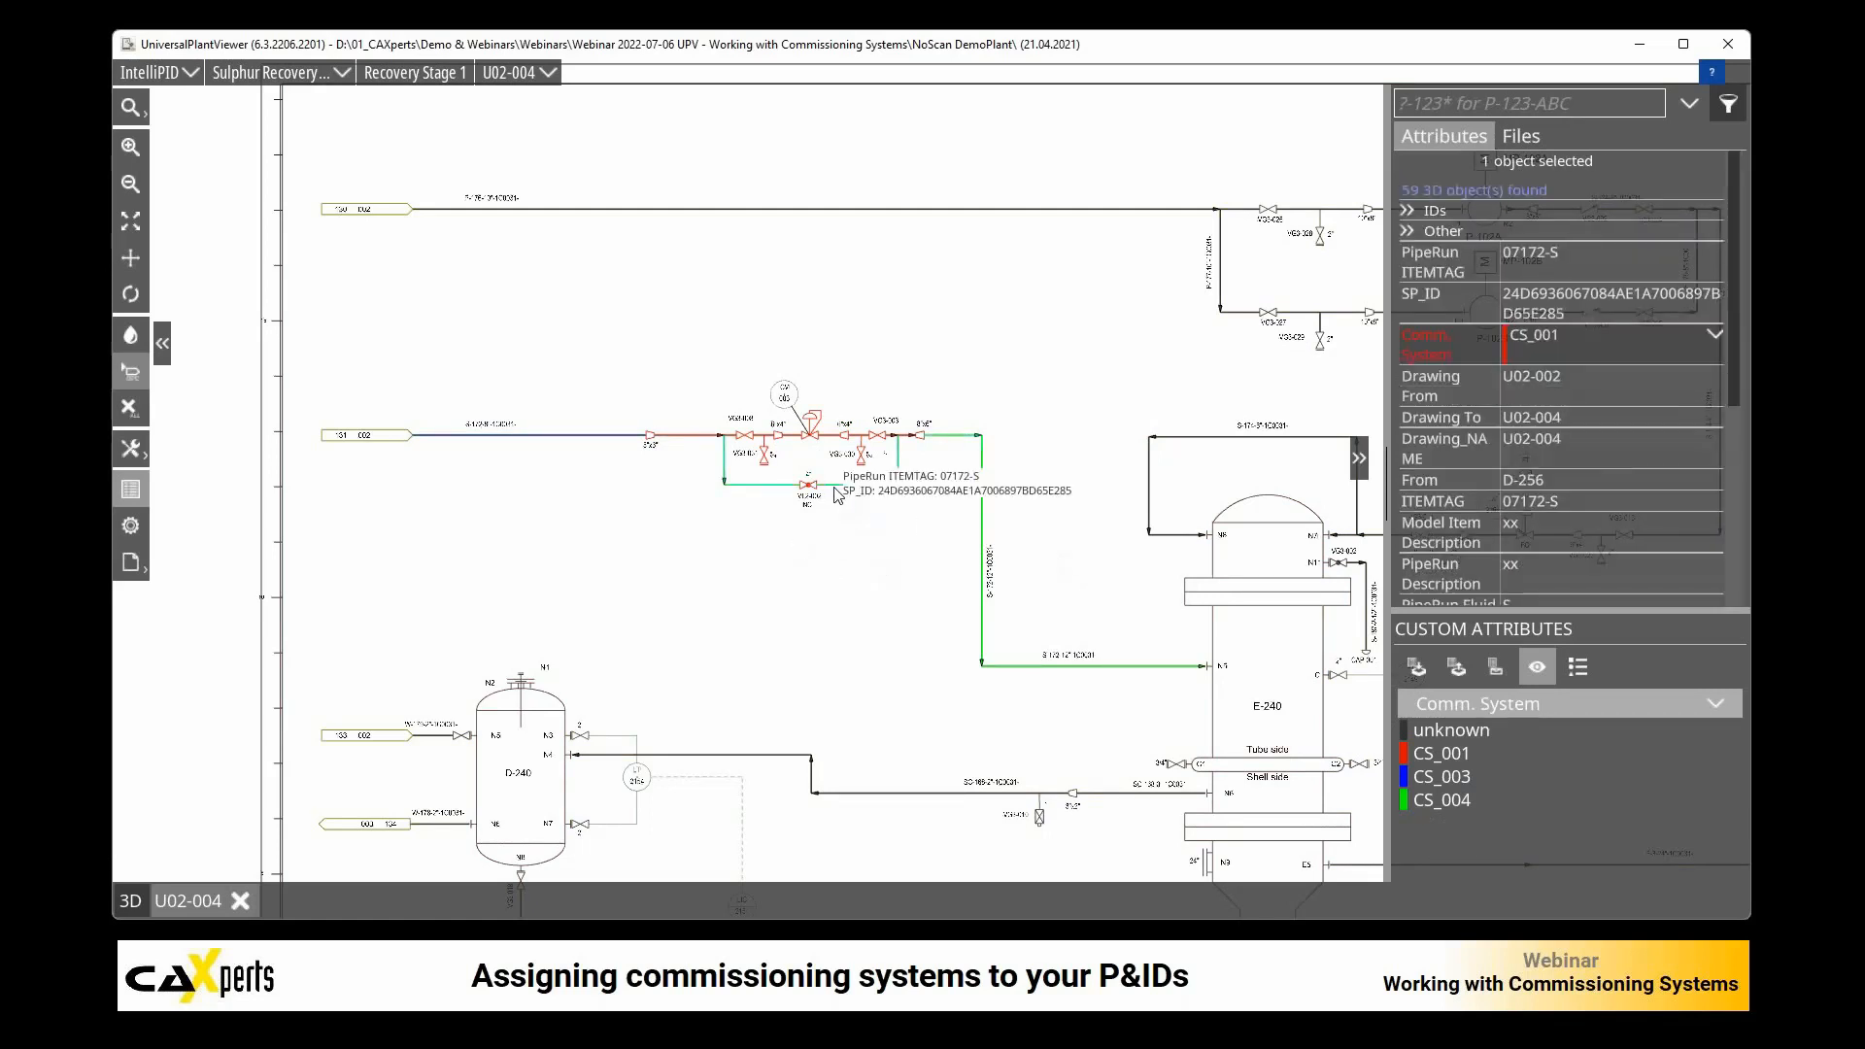
{"action": "scroll", "coordinate": [834, 491], "scroll_direction": "up", "scroll_amount": 6}
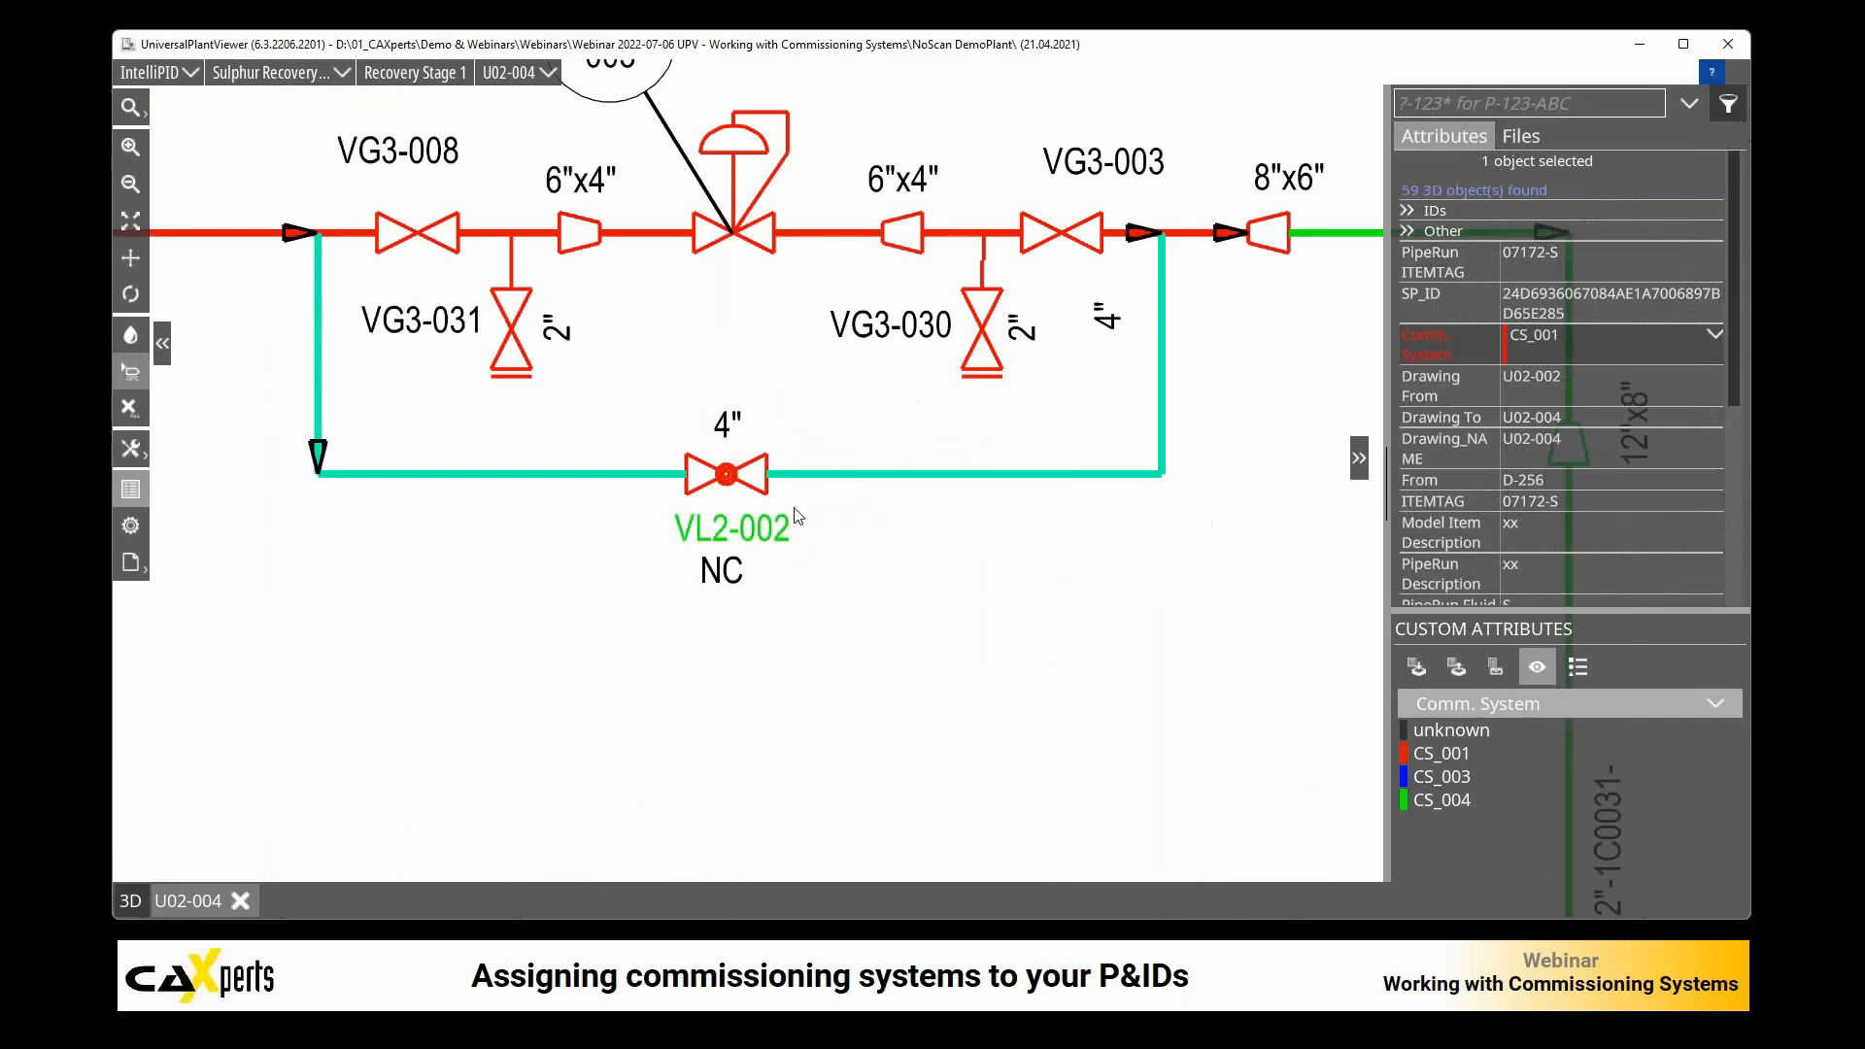
{"action": "scroll", "coordinate": [807, 490], "scroll_direction": "down", "scroll_amount": 3}
{"action": "left_click", "coordinate": [573, 384]}
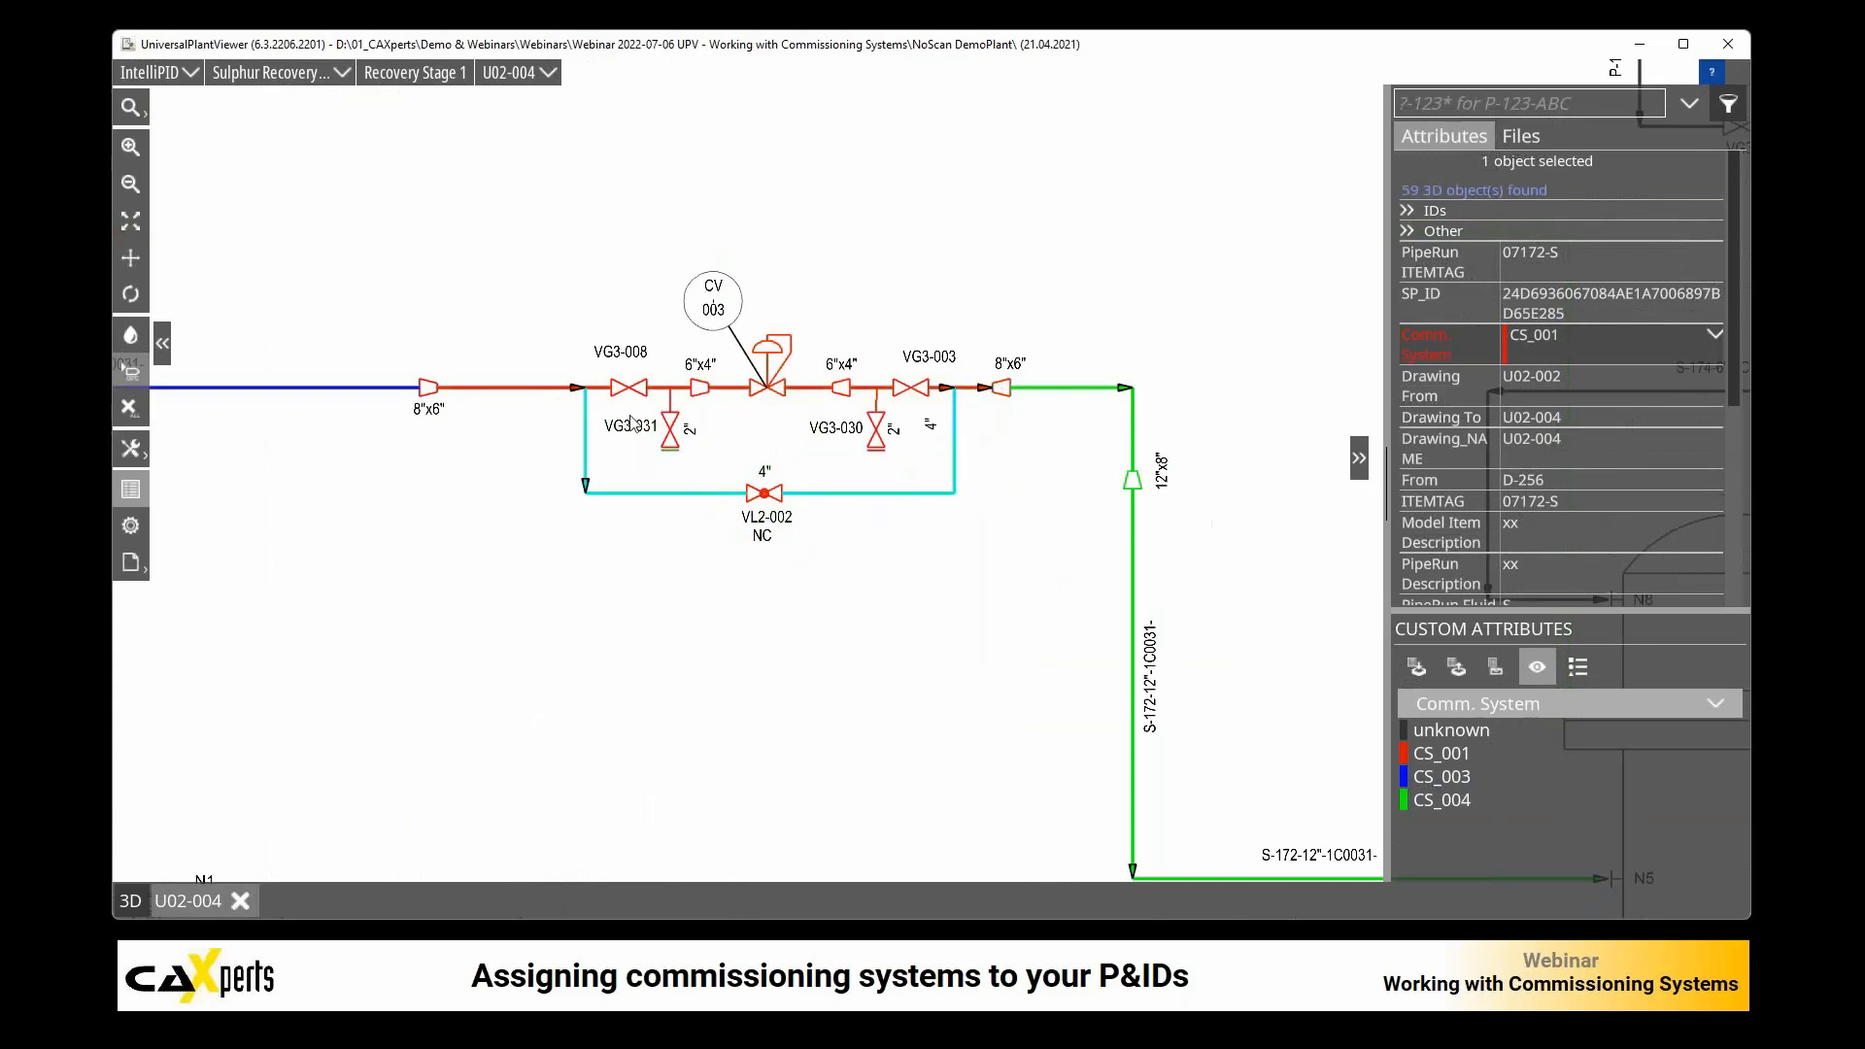
{"action": "left_click", "coordinate": [812, 390]}
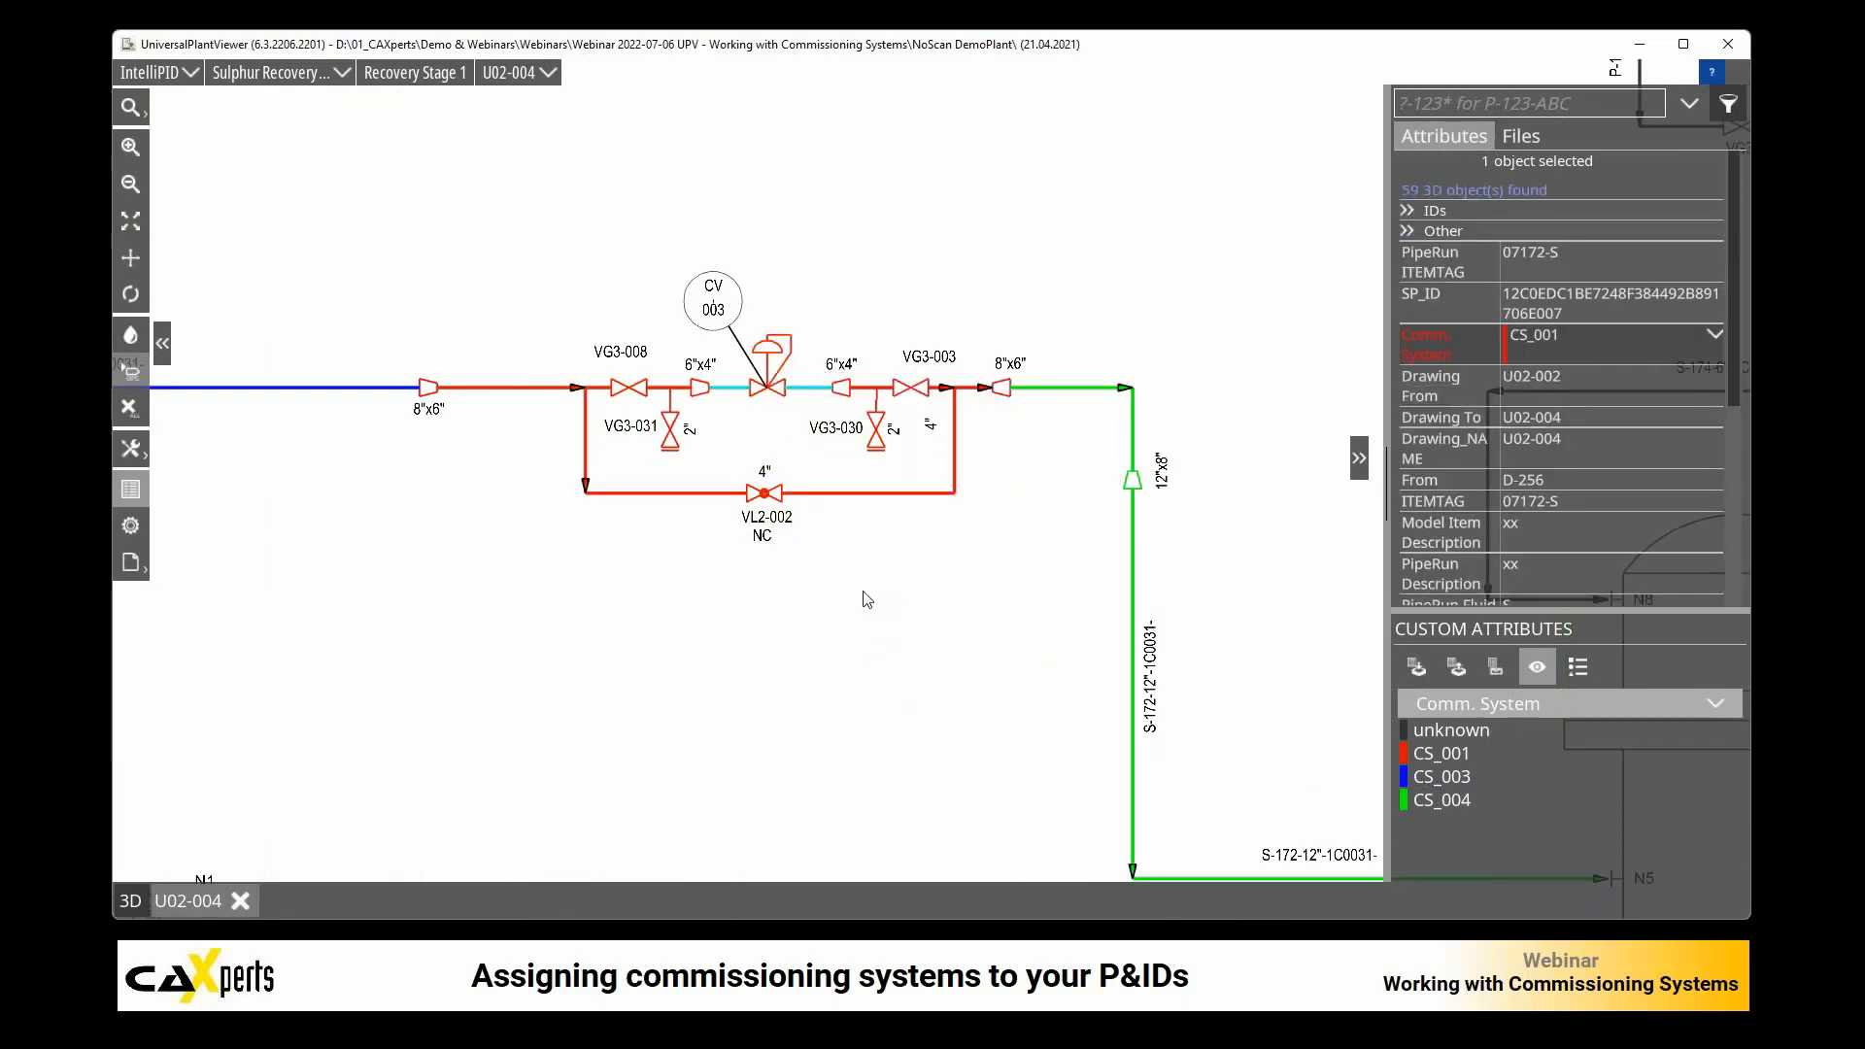
{"action": "left_click", "coordinate": [836, 559]}
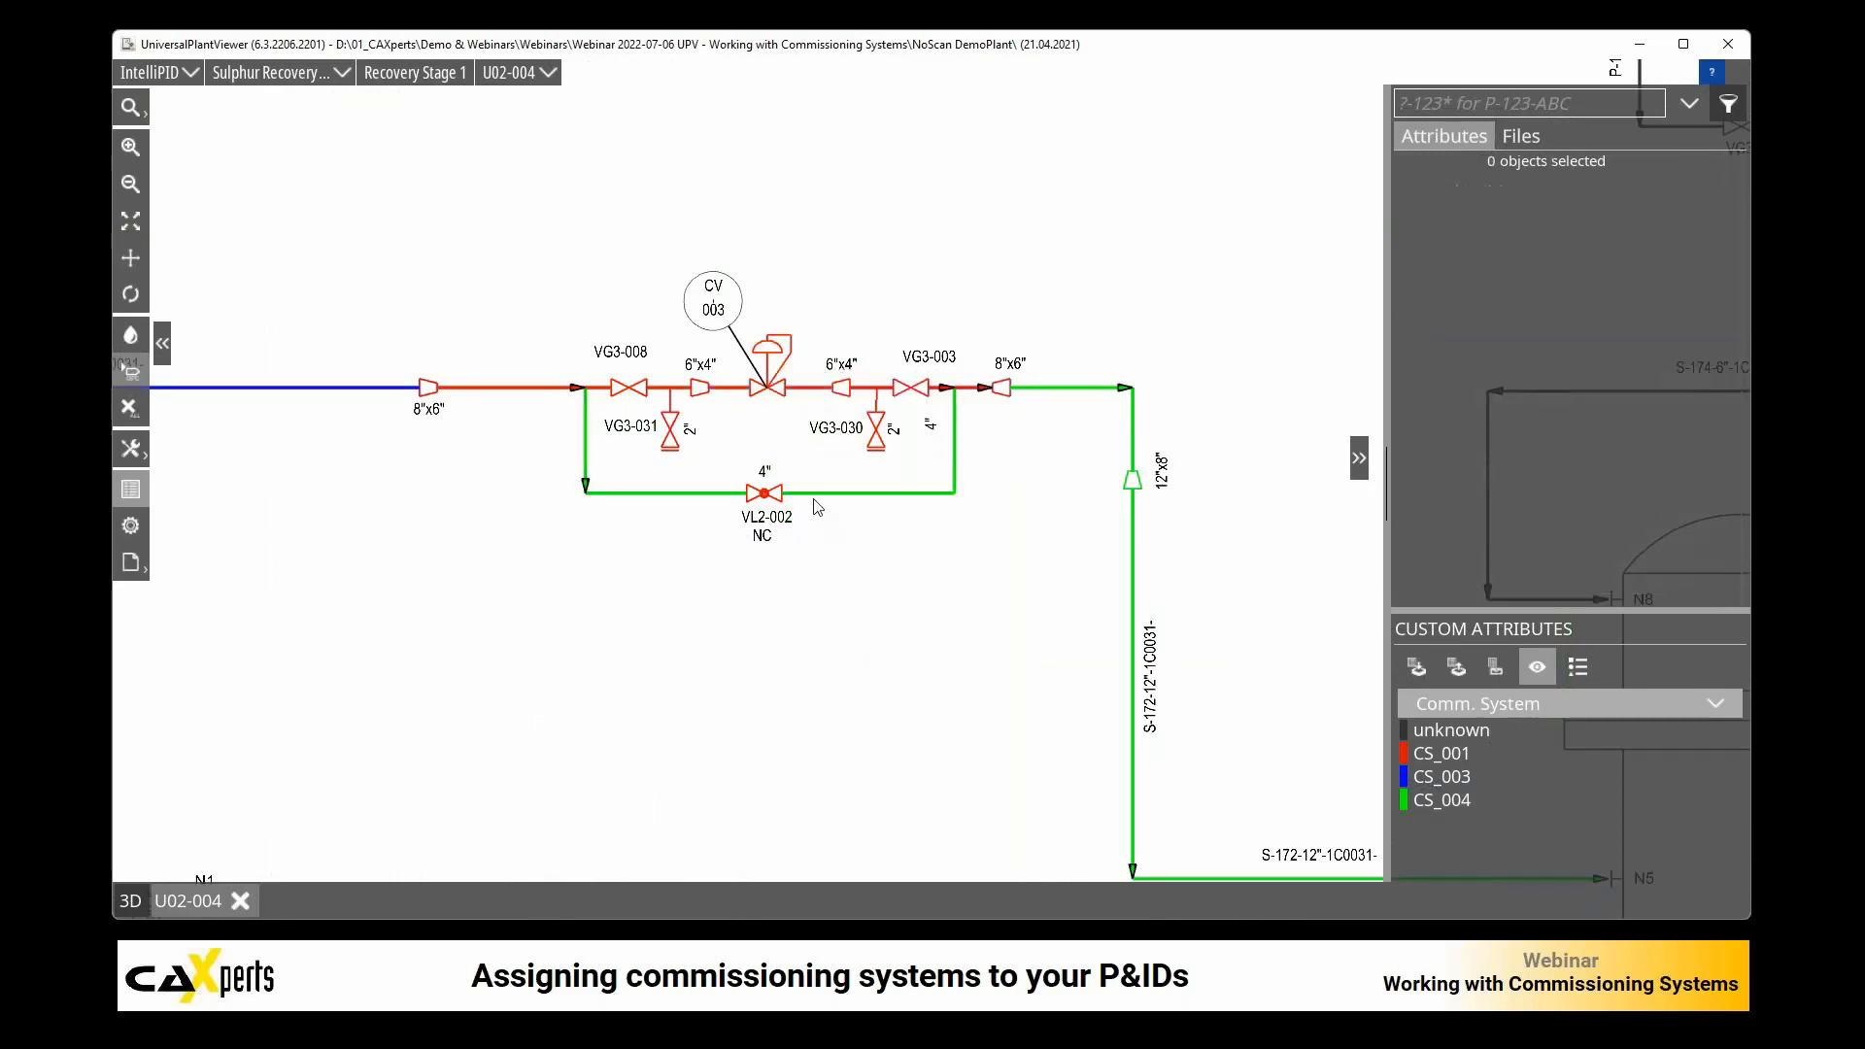
Step: Create a P&ID sketch named Commissioning in the Webinar Files folder of the model files
{"action": "left_click", "coordinate": [1521, 139]}
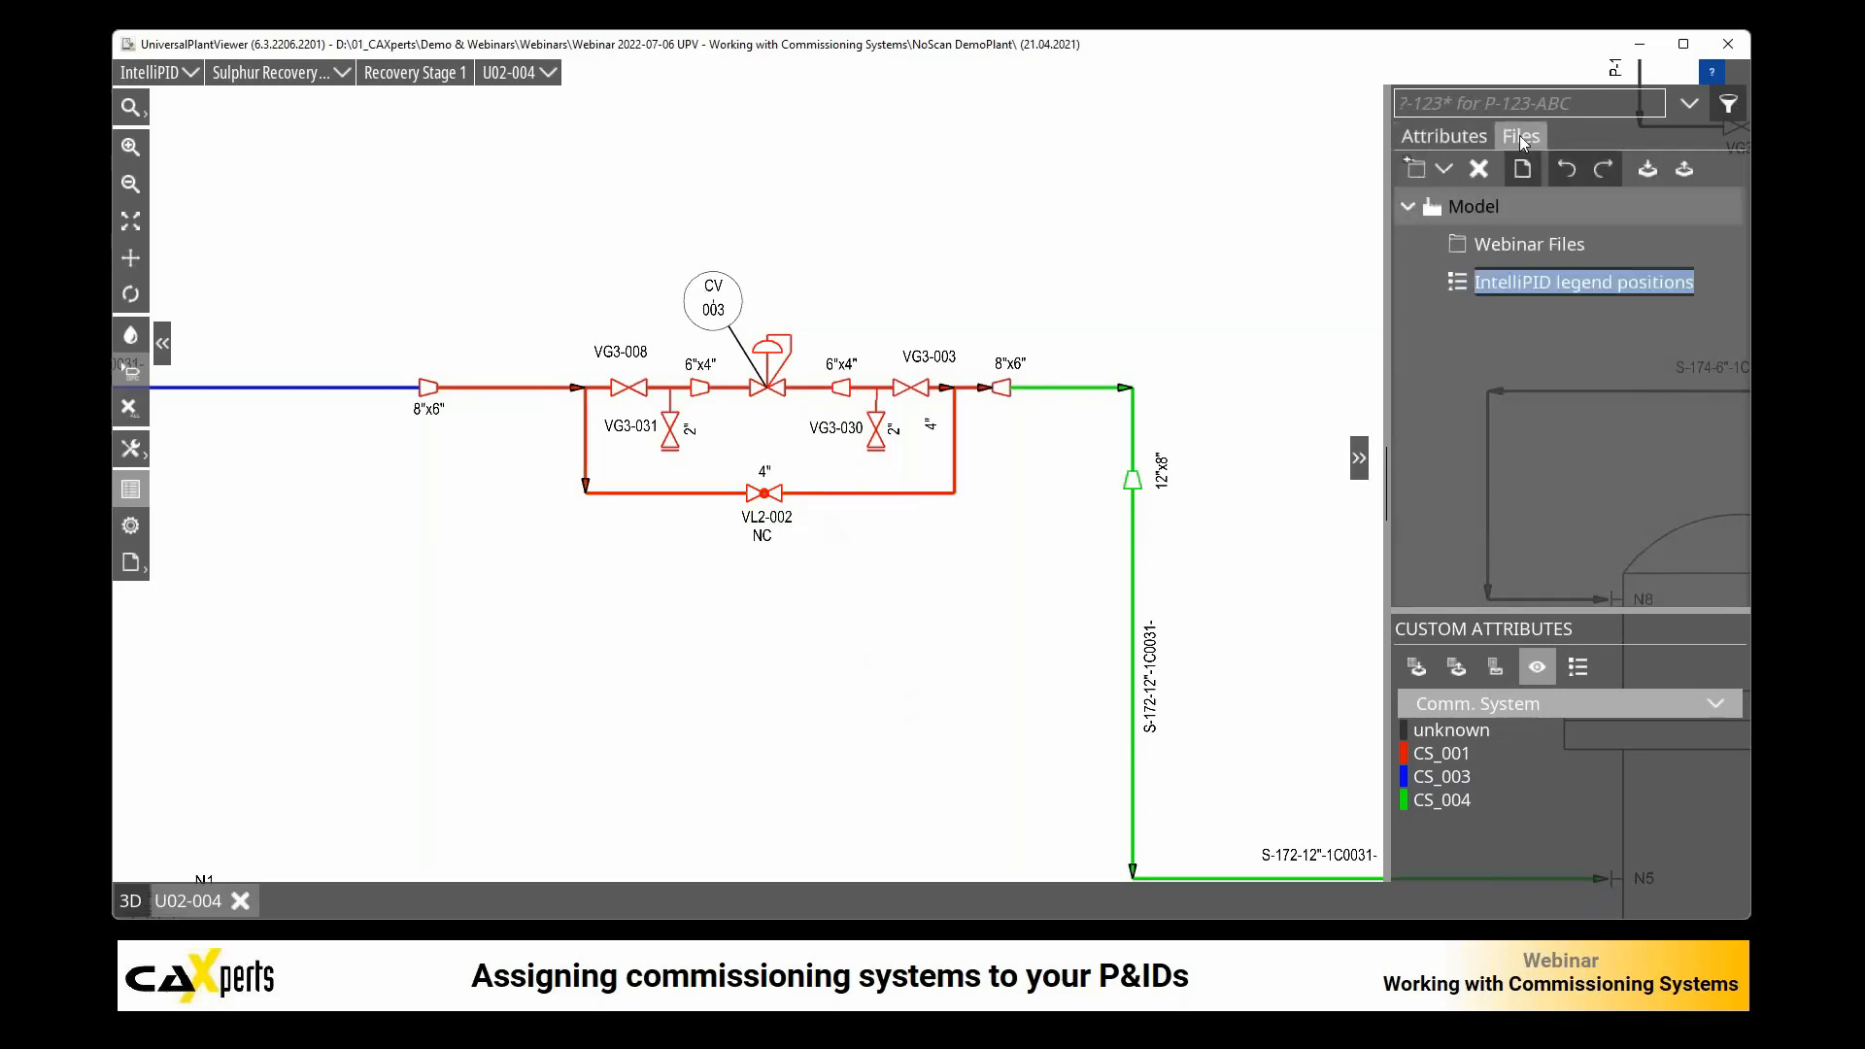
{"action": "left_click", "coordinate": [1501, 242]}
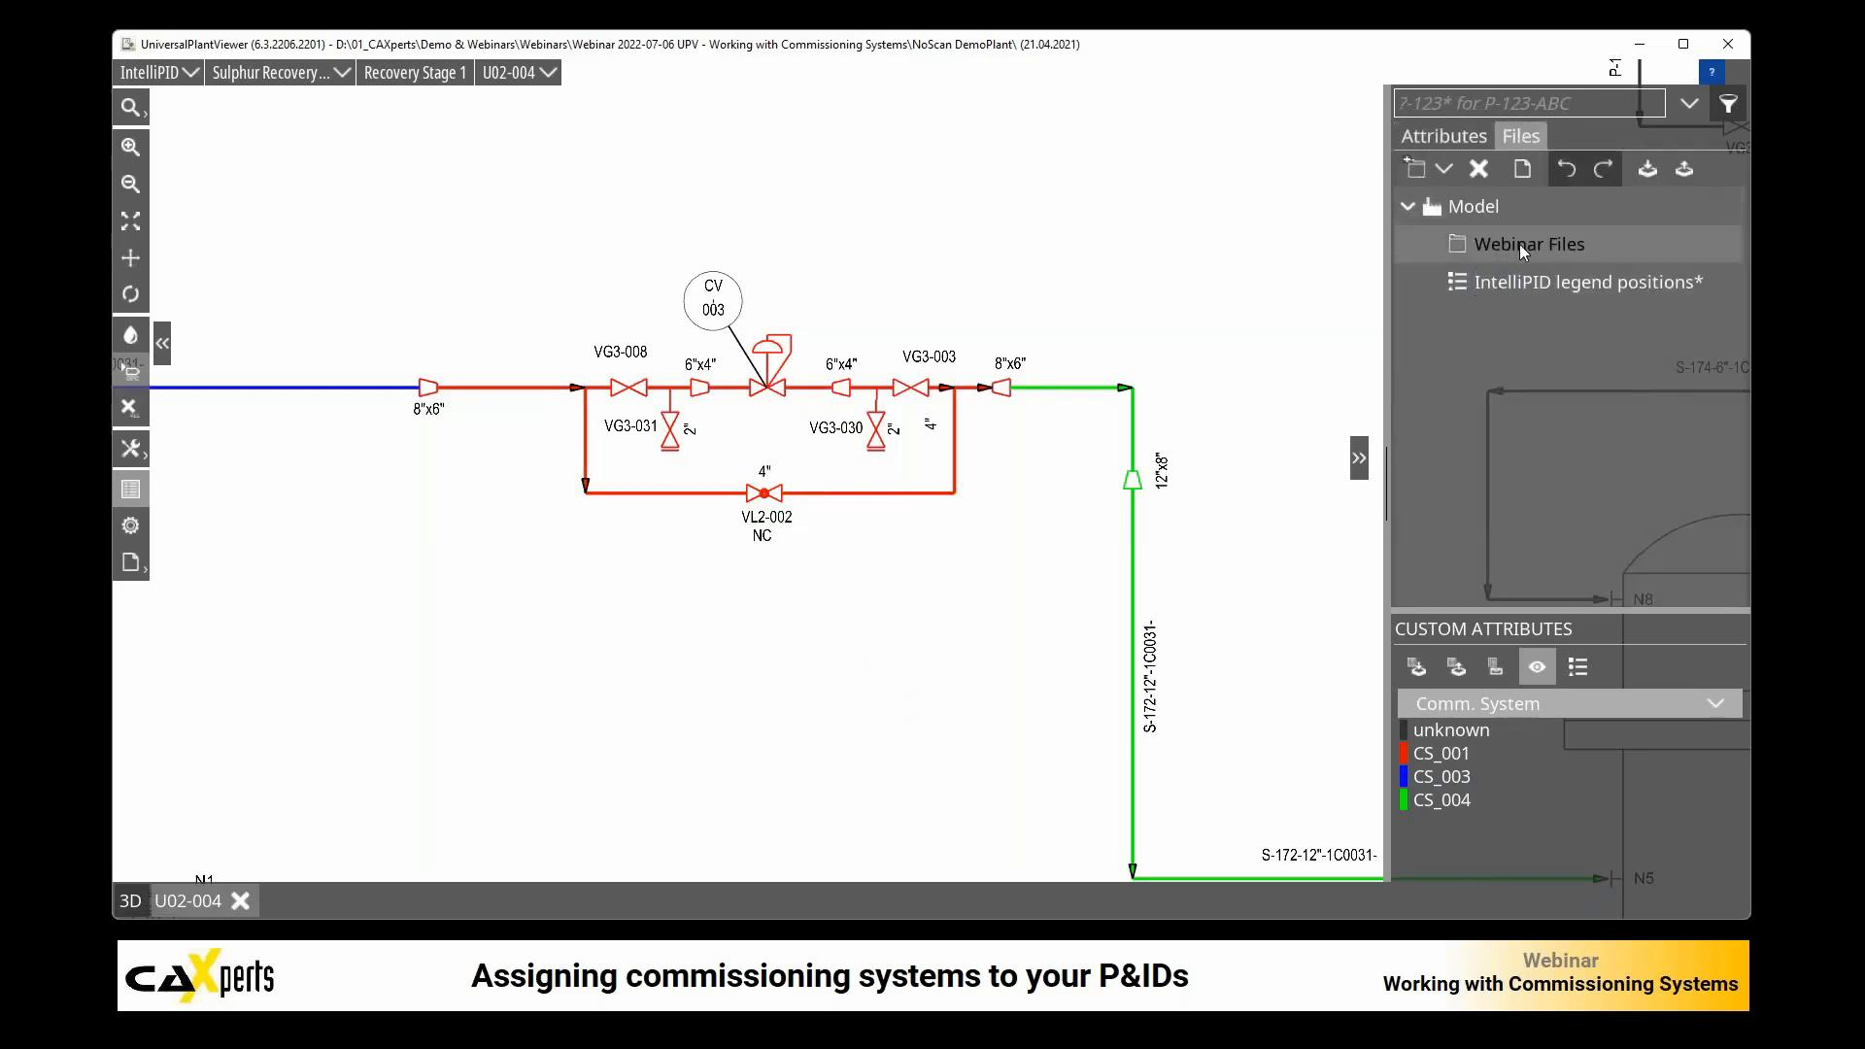
{"action": "left_click", "coordinate": [1445, 169]}
{"action": "left_click", "coordinate": [1466, 280]}
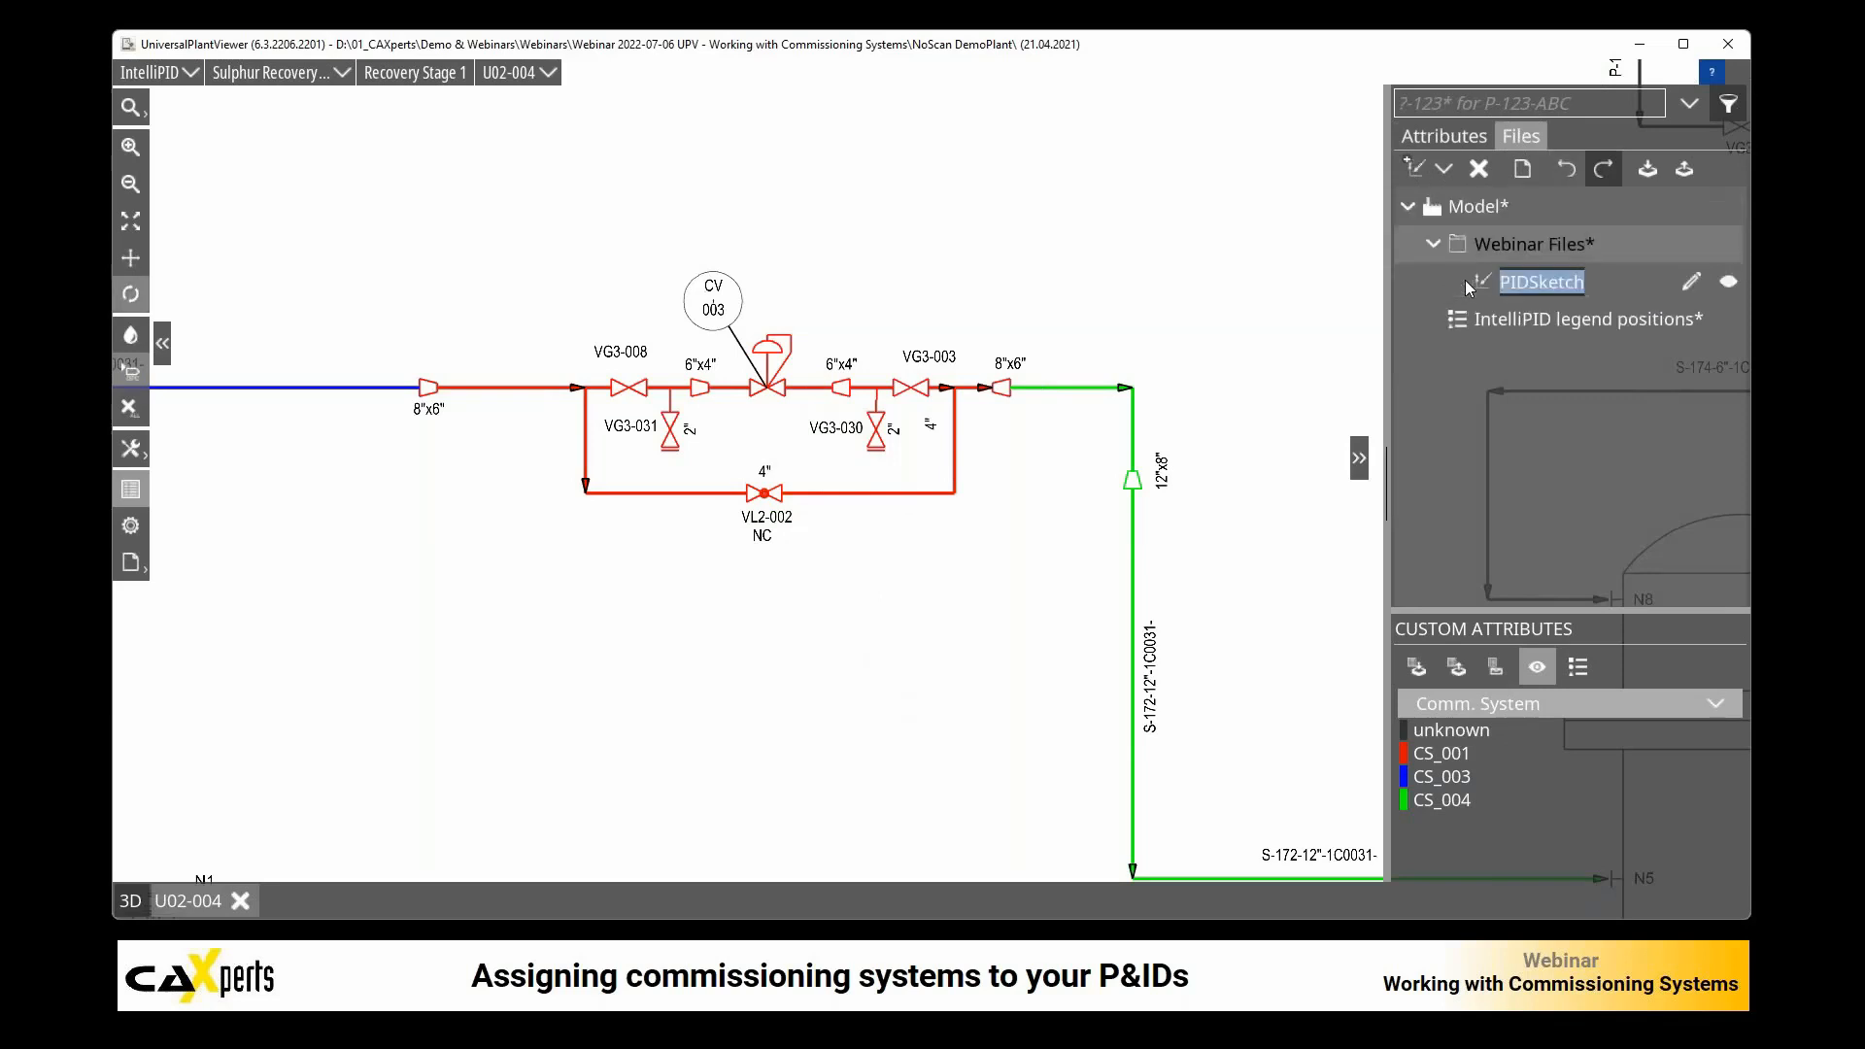
{"action": "type", "text": "C"}
{"action": "type", "text": "om"}
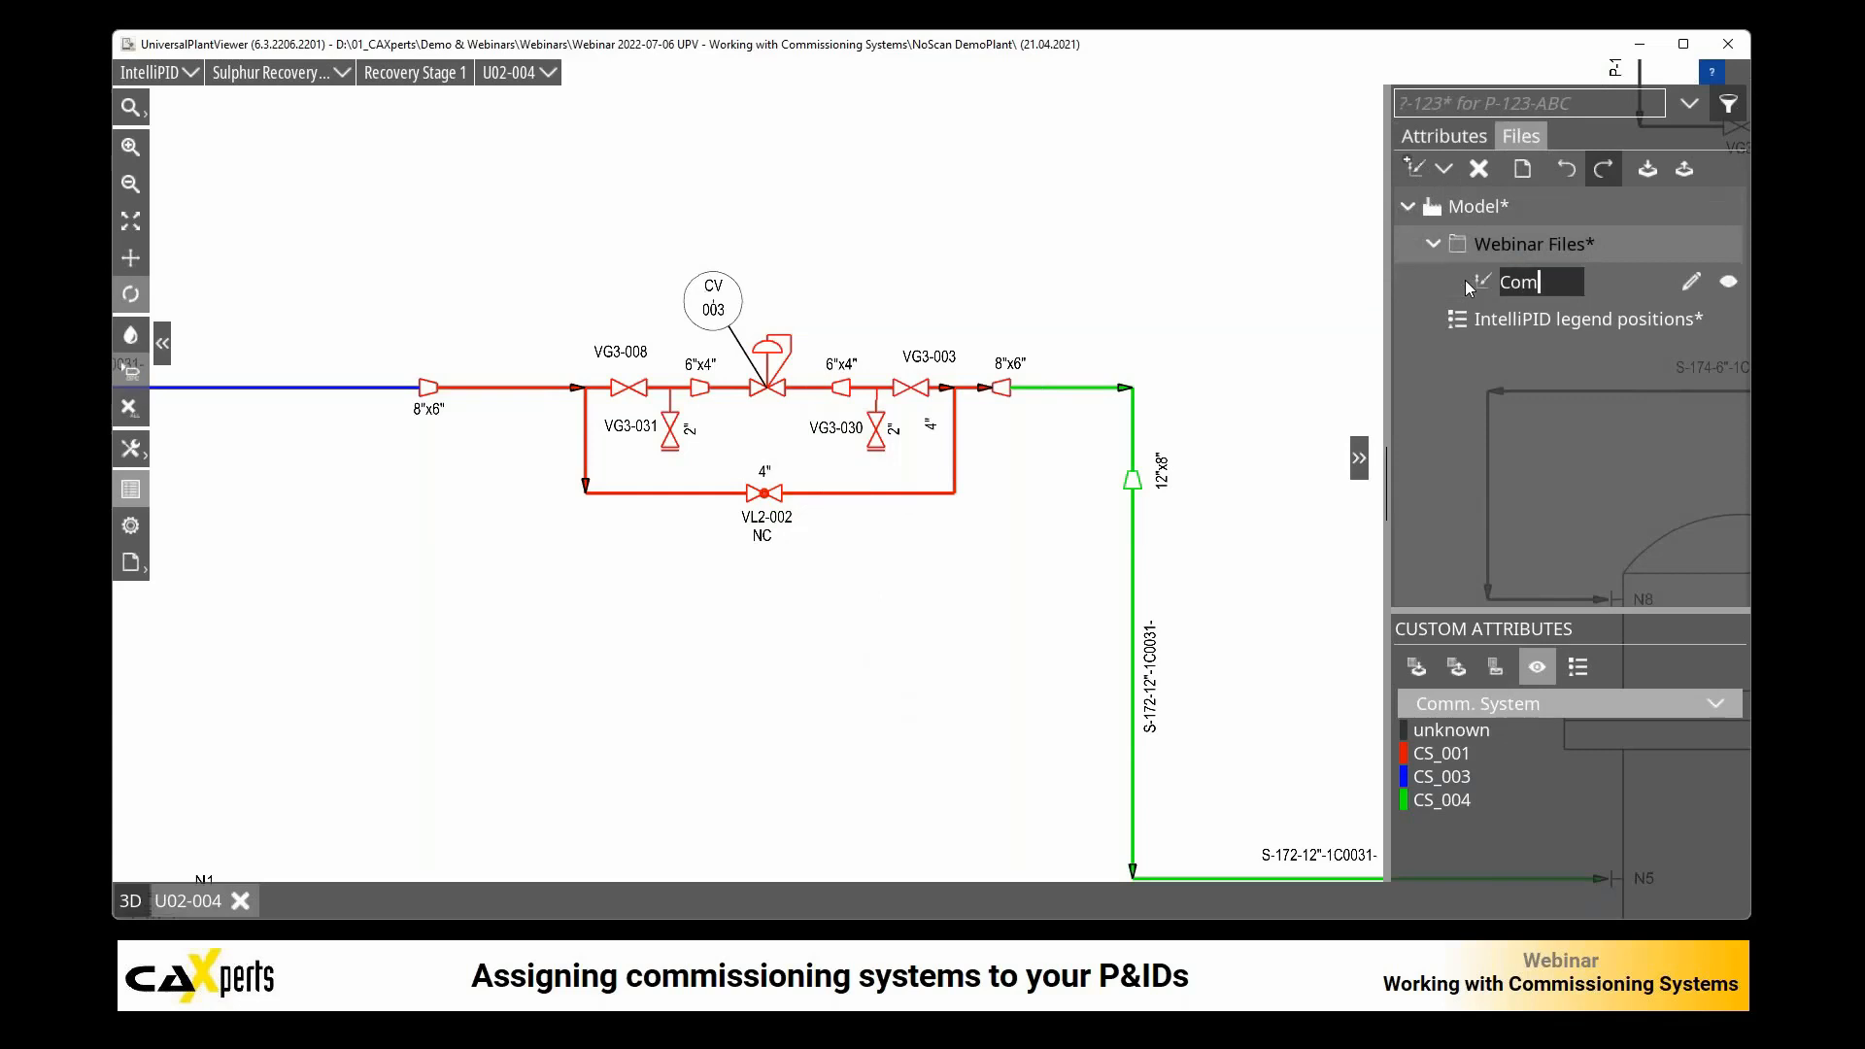
{"action": "type", "text": "missioning"}
{"action": "key", "text": "Return"}
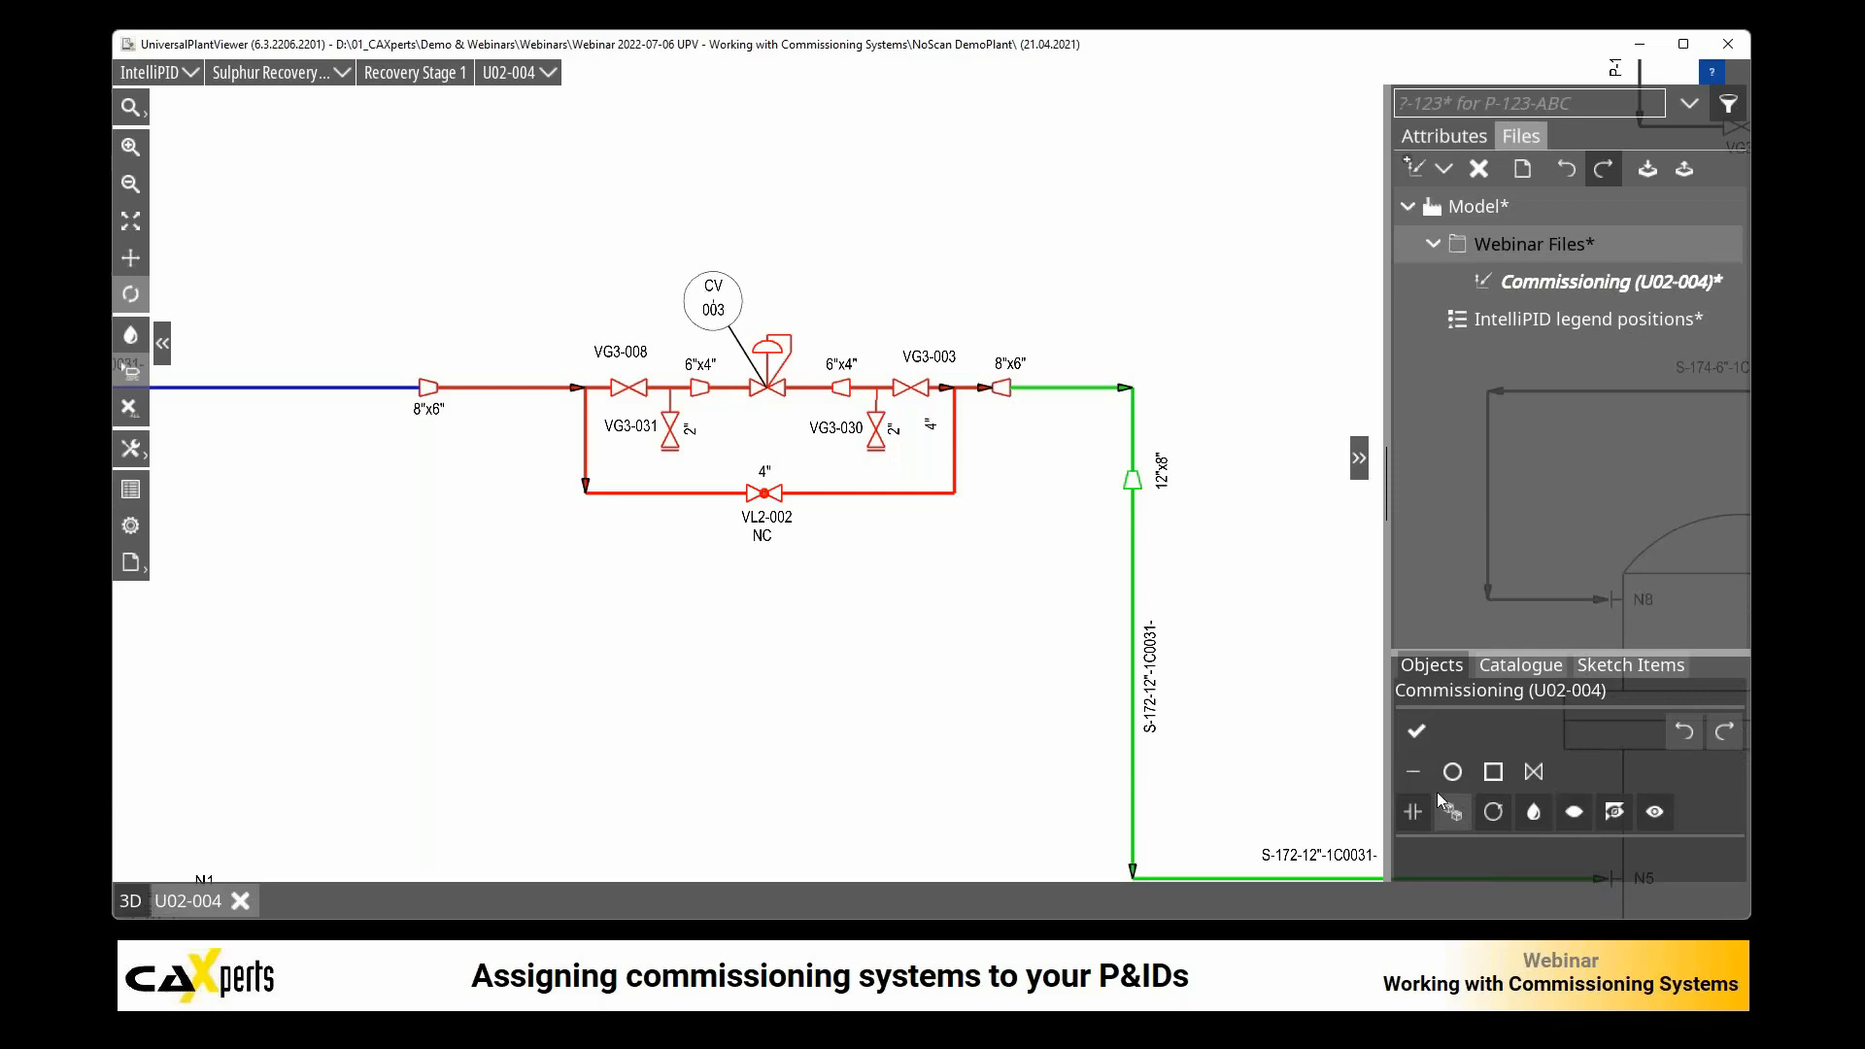
Step: Break the 4" bypass line at VL2-002 and make its downstream segment a new object
{"action": "left_click", "coordinate": [844, 500]}
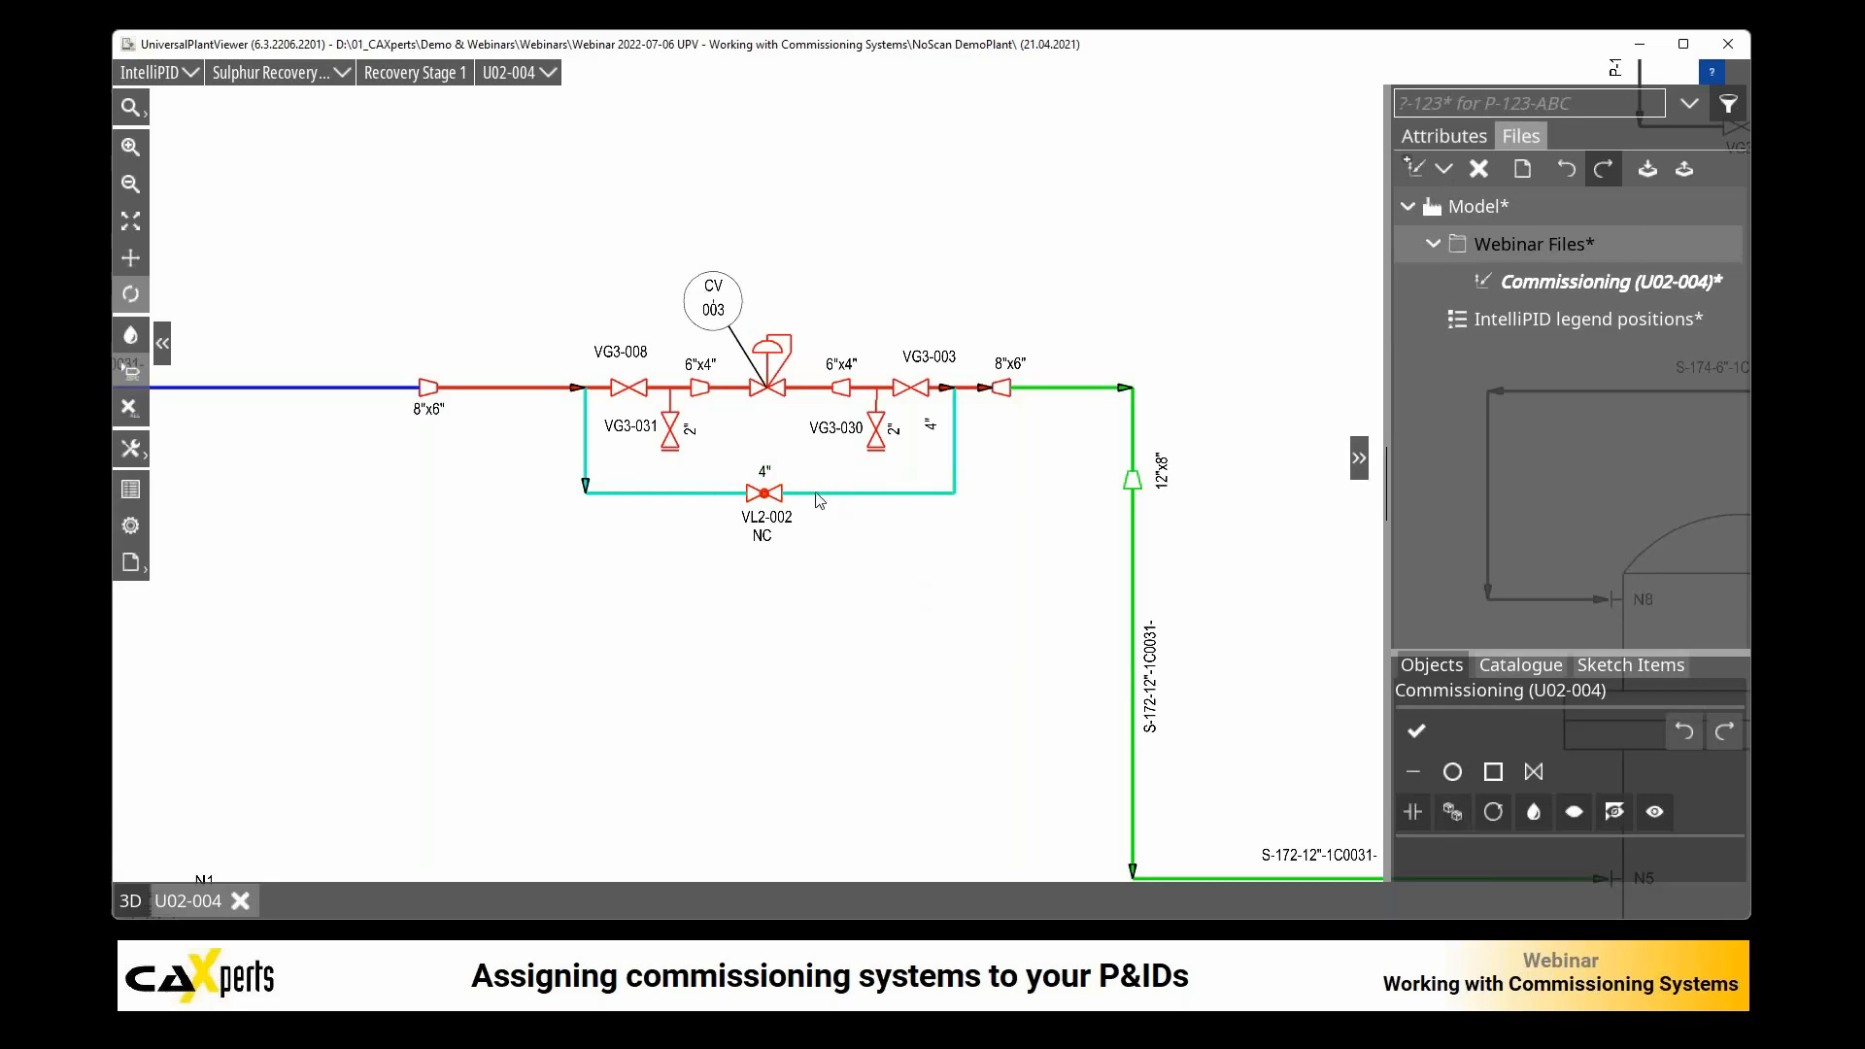
{"action": "left_click", "coordinate": [1415, 814]}
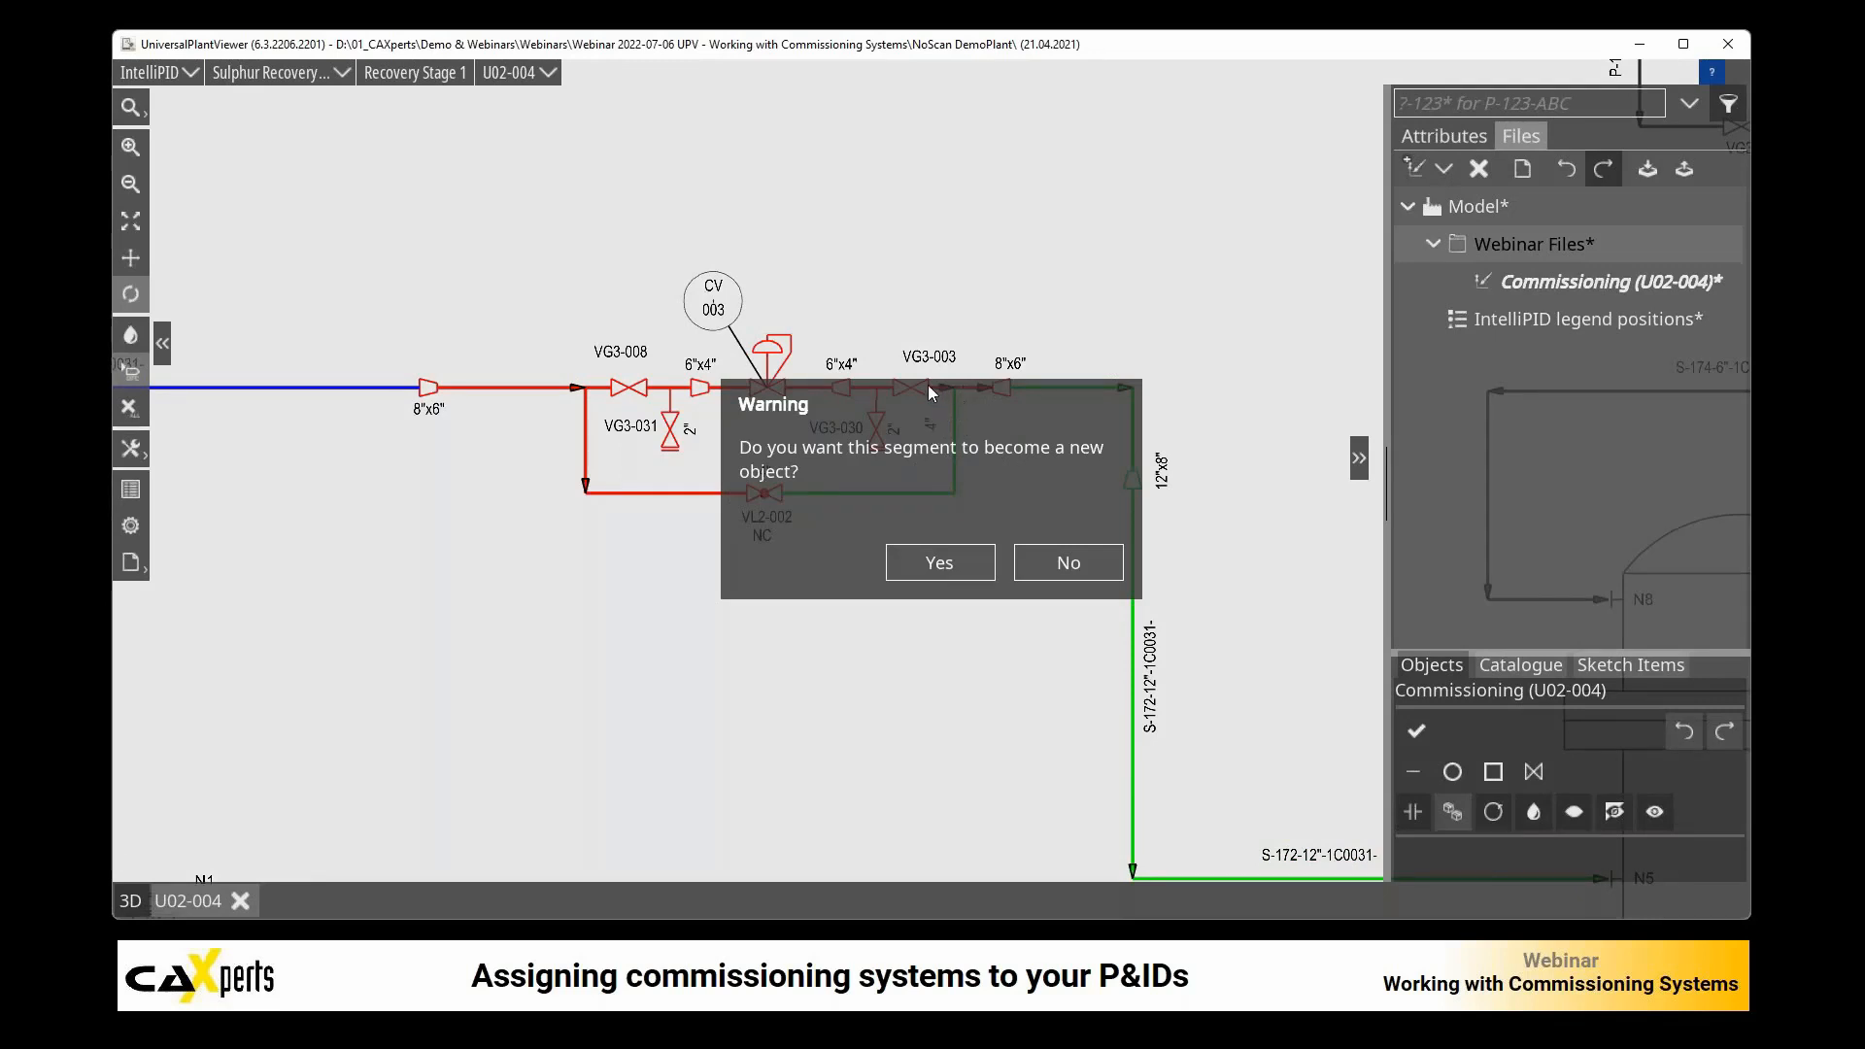
{"action": "left_click", "coordinate": [940, 562]}
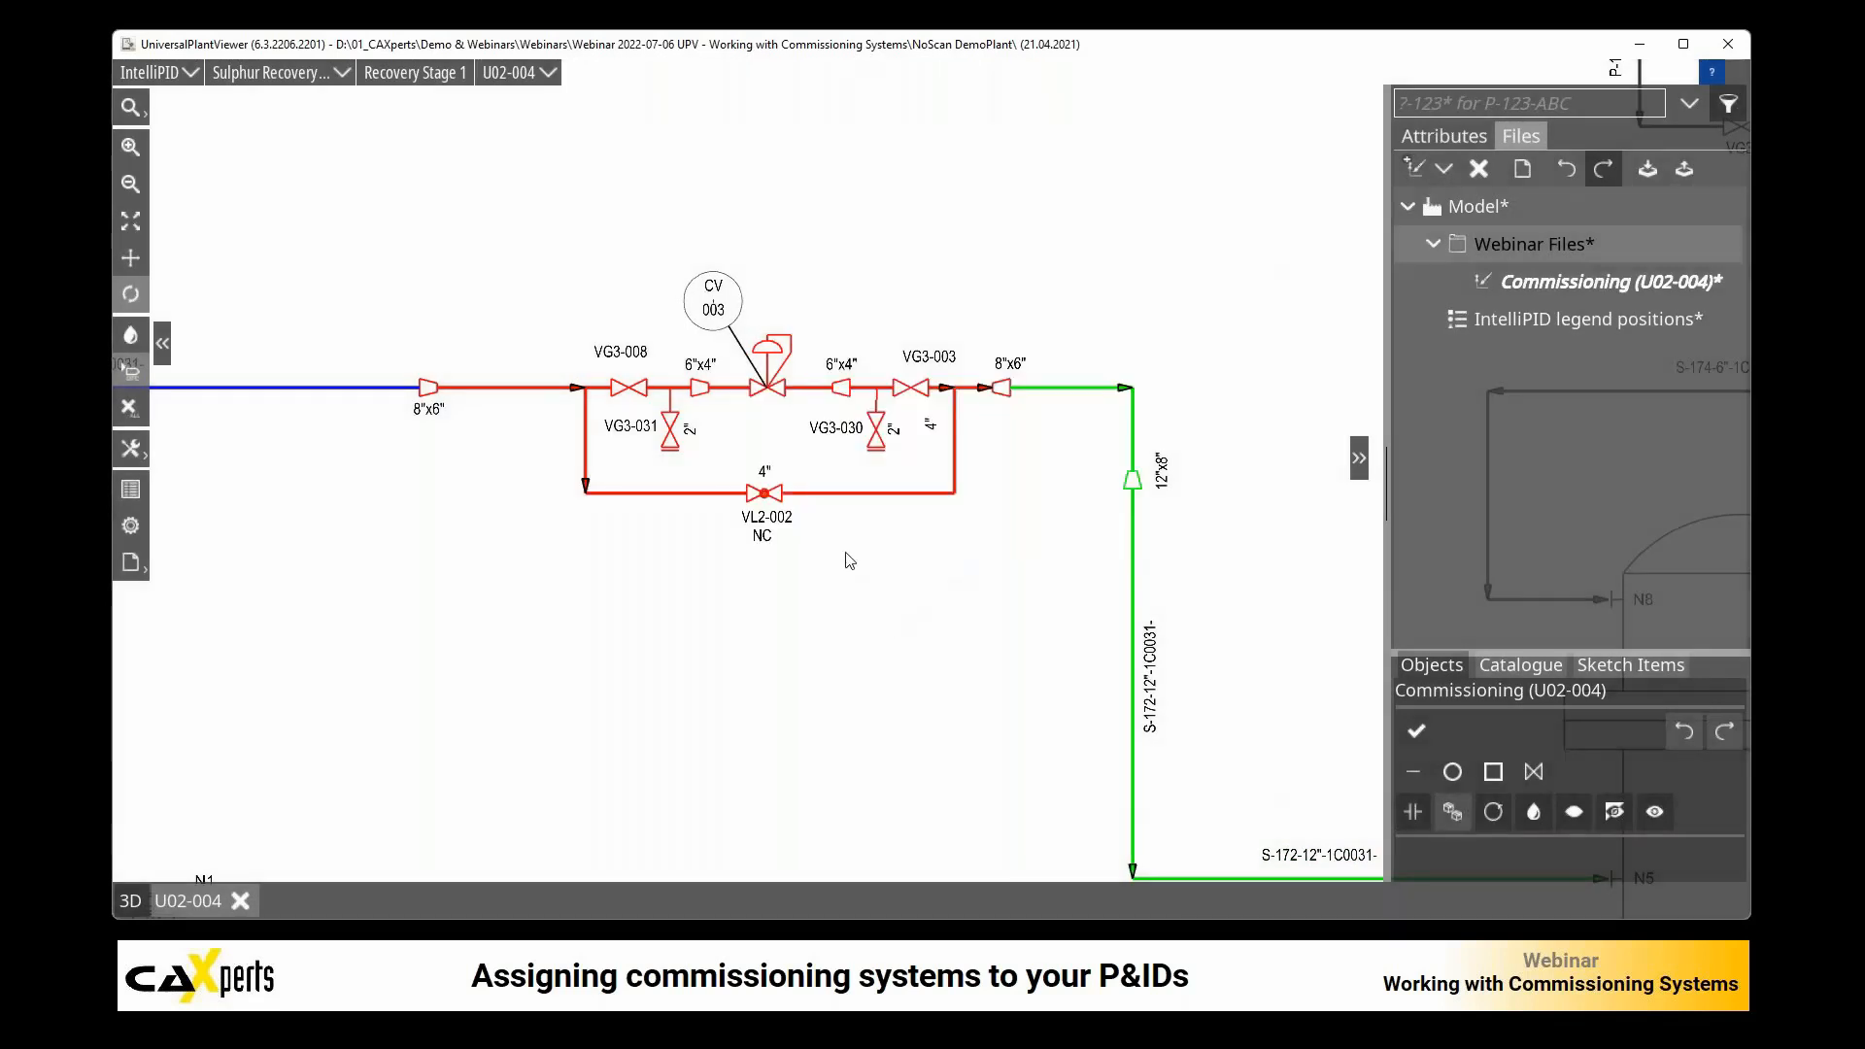
Step: Assign Comm. System CS_005 to the bypass segment downstream of VL2-002
{"action": "left_click", "coordinate": [866, 492]}
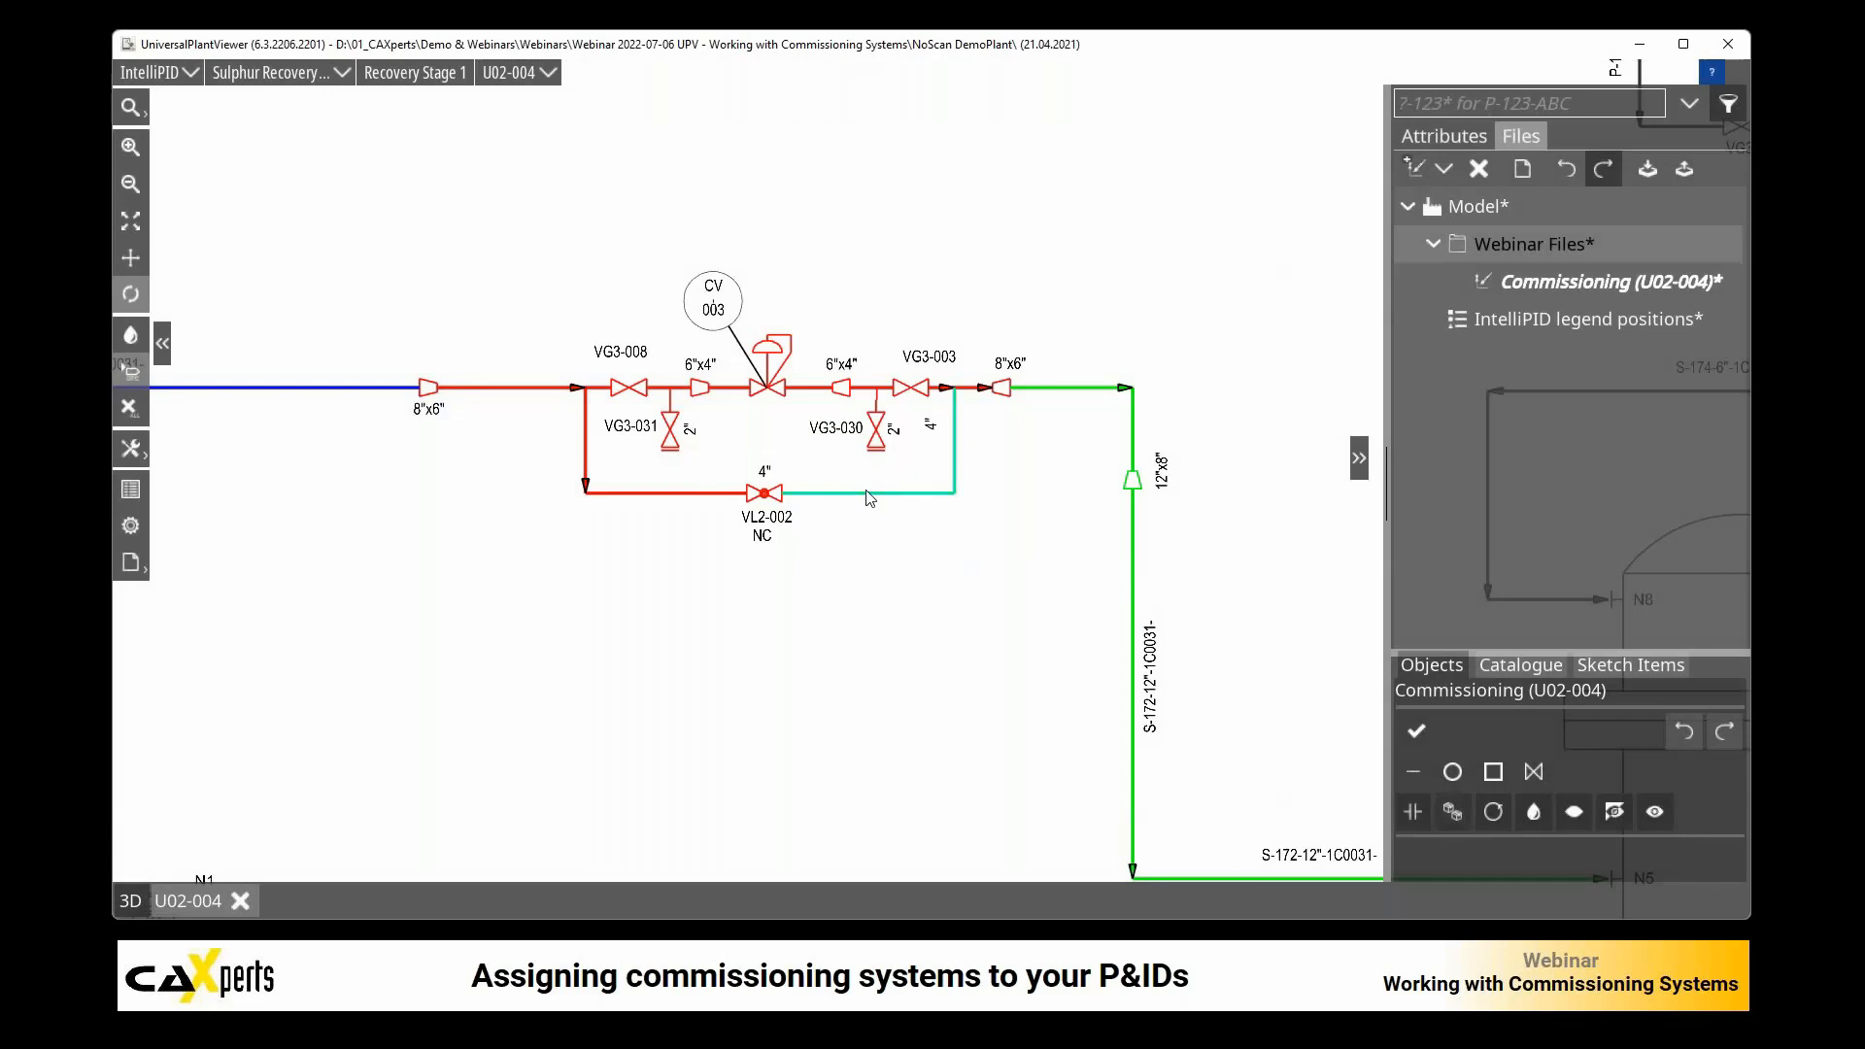
{"action": "left_click", "coordinate": [1447, 140]}
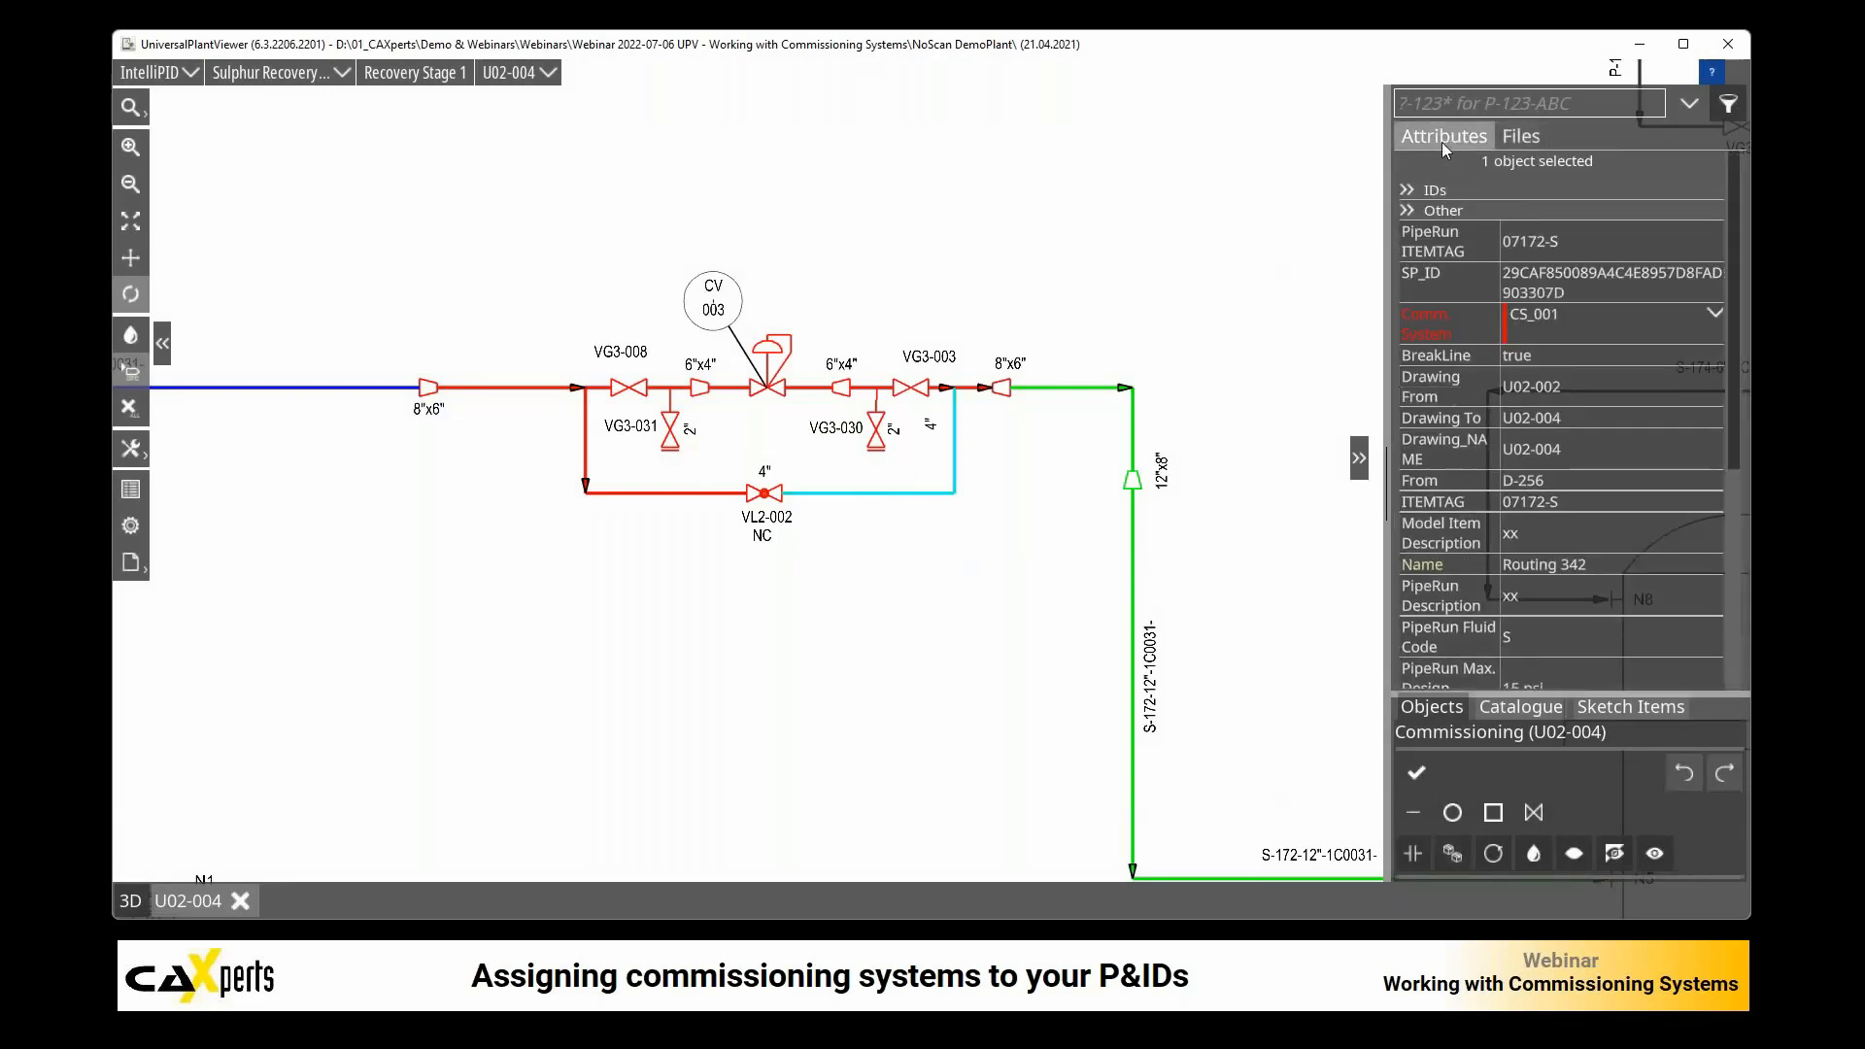
{"action": "left_click", "coordinate": [1715, 312]}
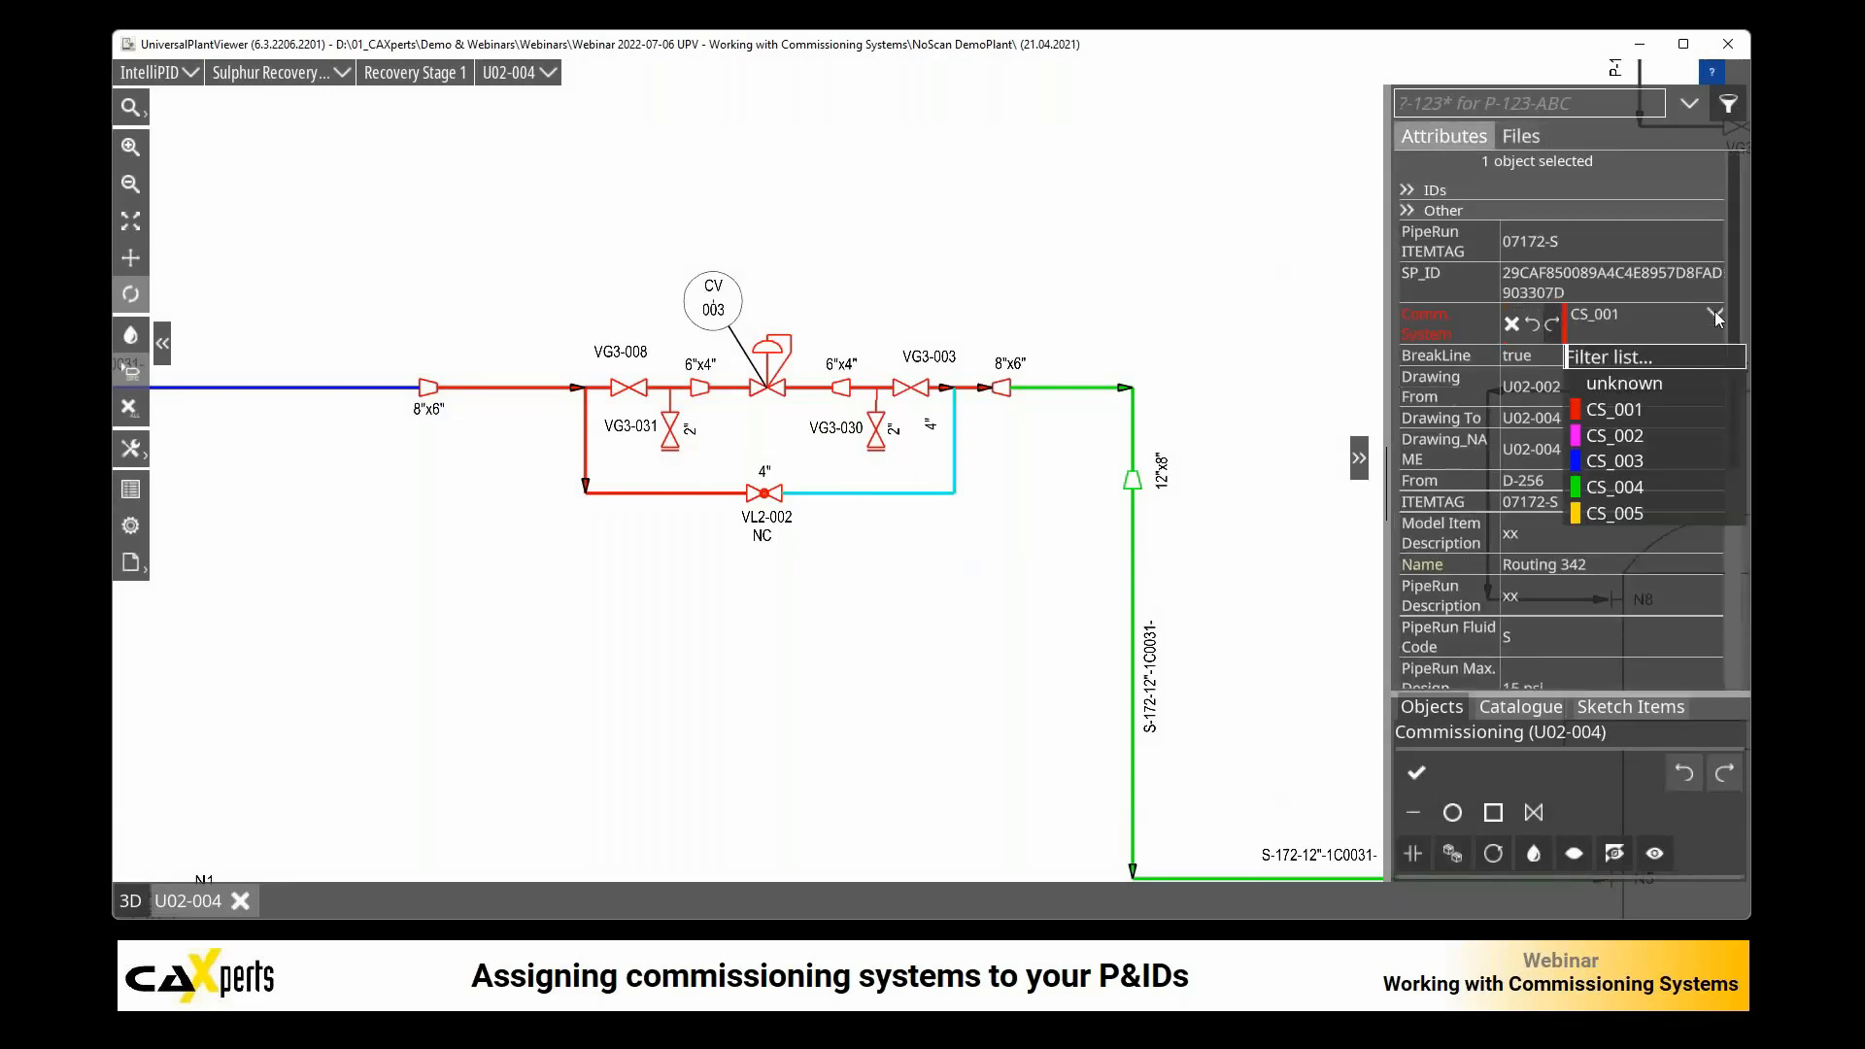
{"action": "left_click", "coordinate": [1638, 511]}
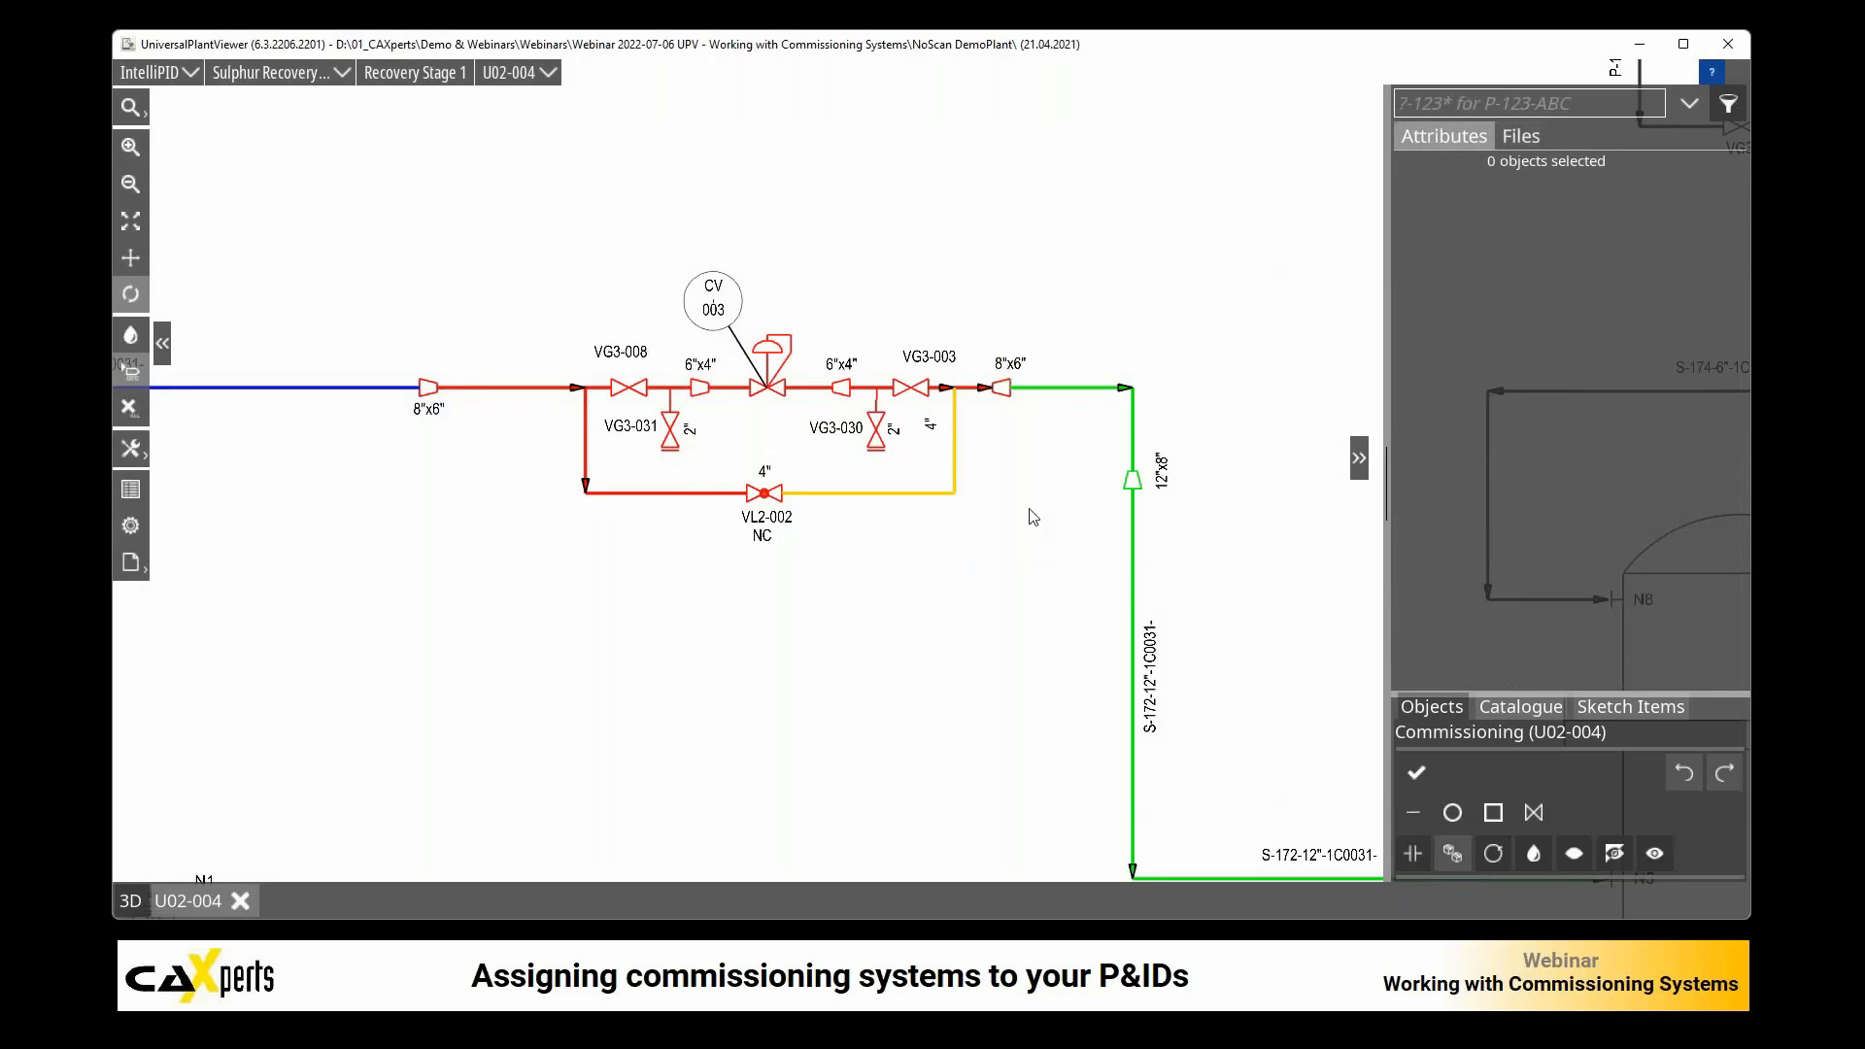
Step: Break the line through CV-003 at the control valve and make its downstream segment a new object
{"action": "left_click", "coordinate": [810, 388]}
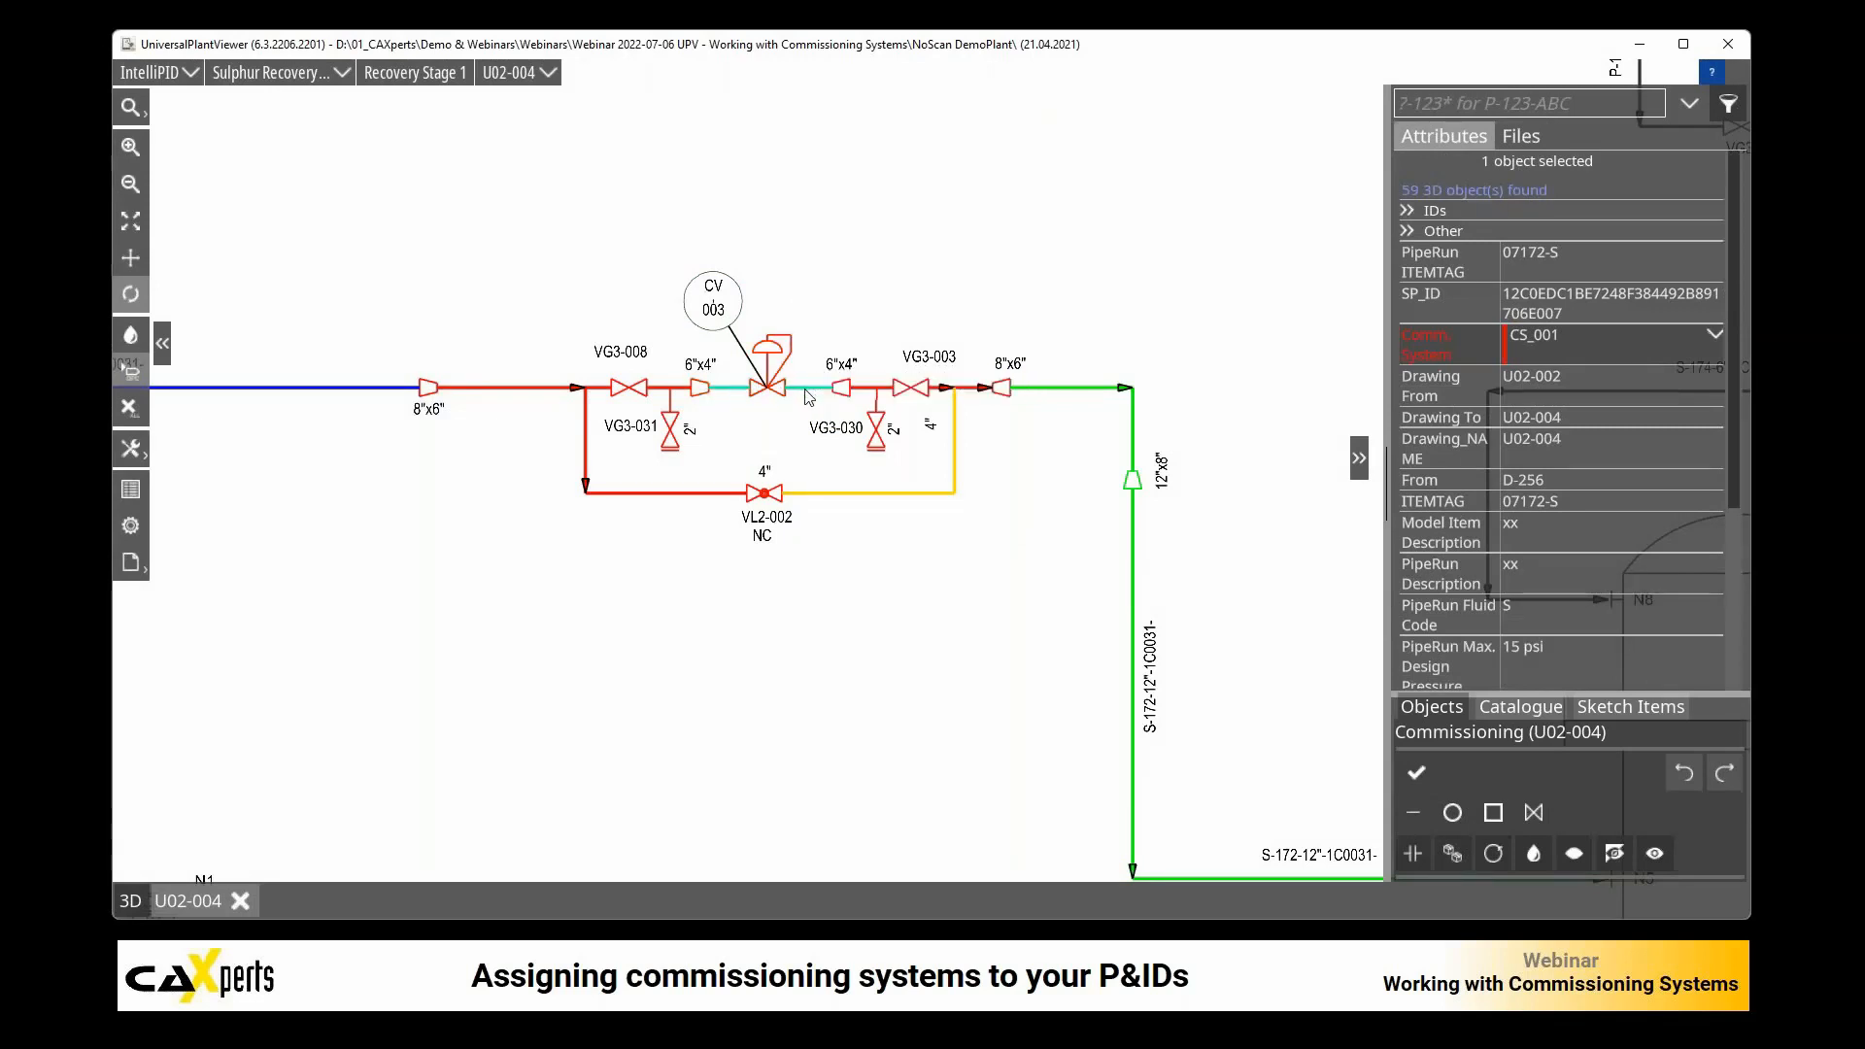
{"action": "left_click", "coordinate": [1413, 845]}
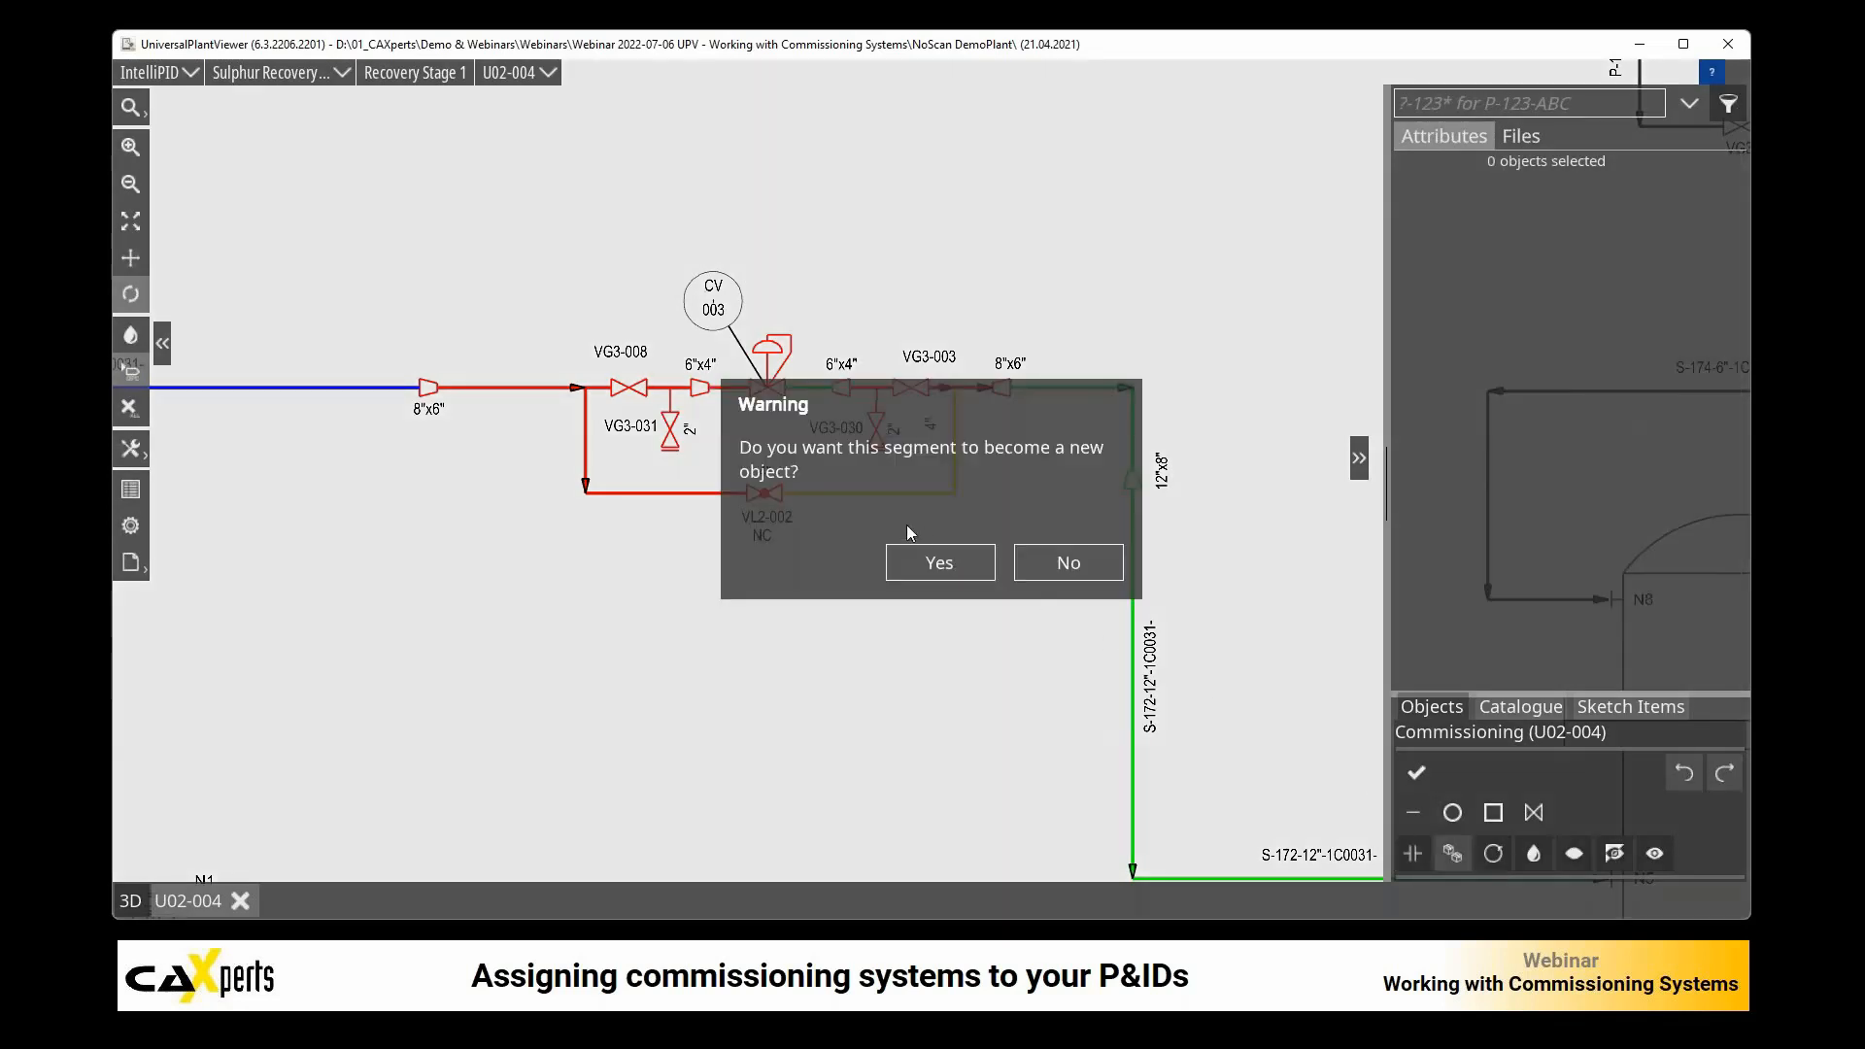
{"action": "left_click", "coordinate": [938, 573]}
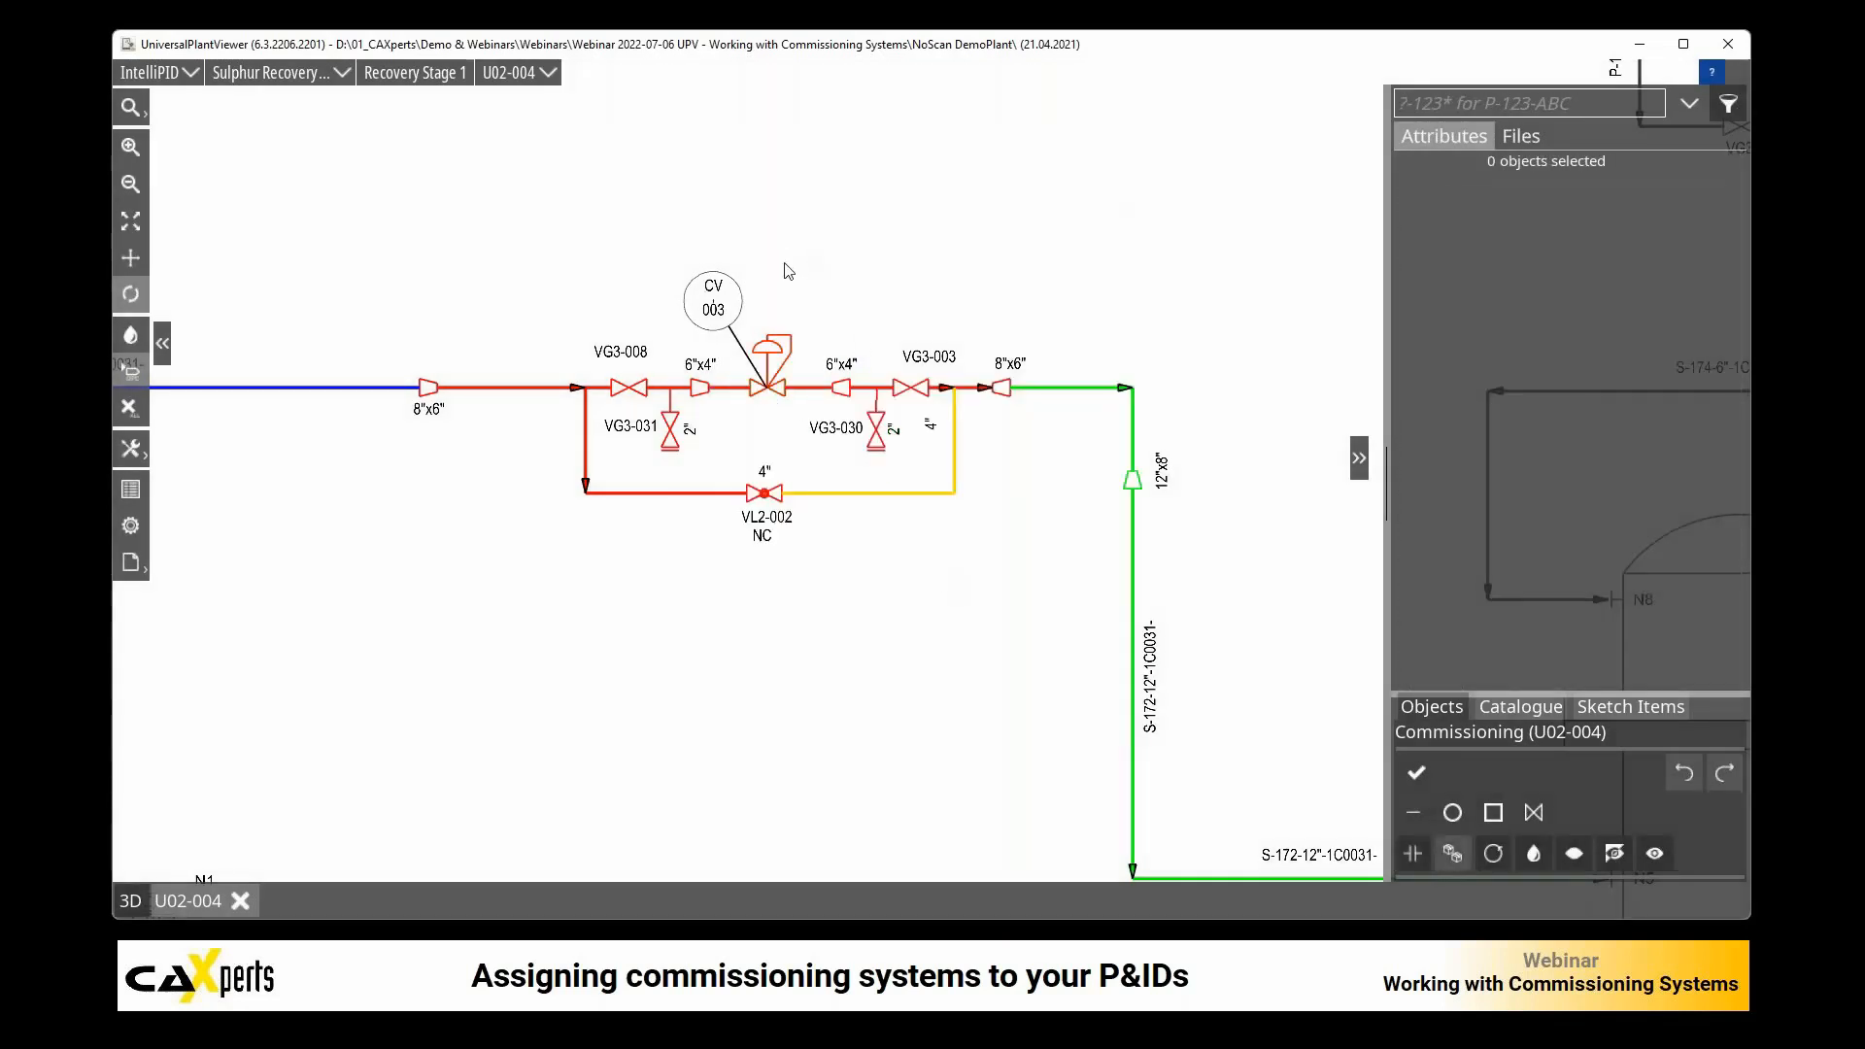
Step: Assign Comm. System CS_005 to the piping and valves from CV-003 to the 8"x6" reducer, and clear the selection
{"action": "left_click_drag", "start_coordinate": [792, 259], "coordinate": [1006, 470]}
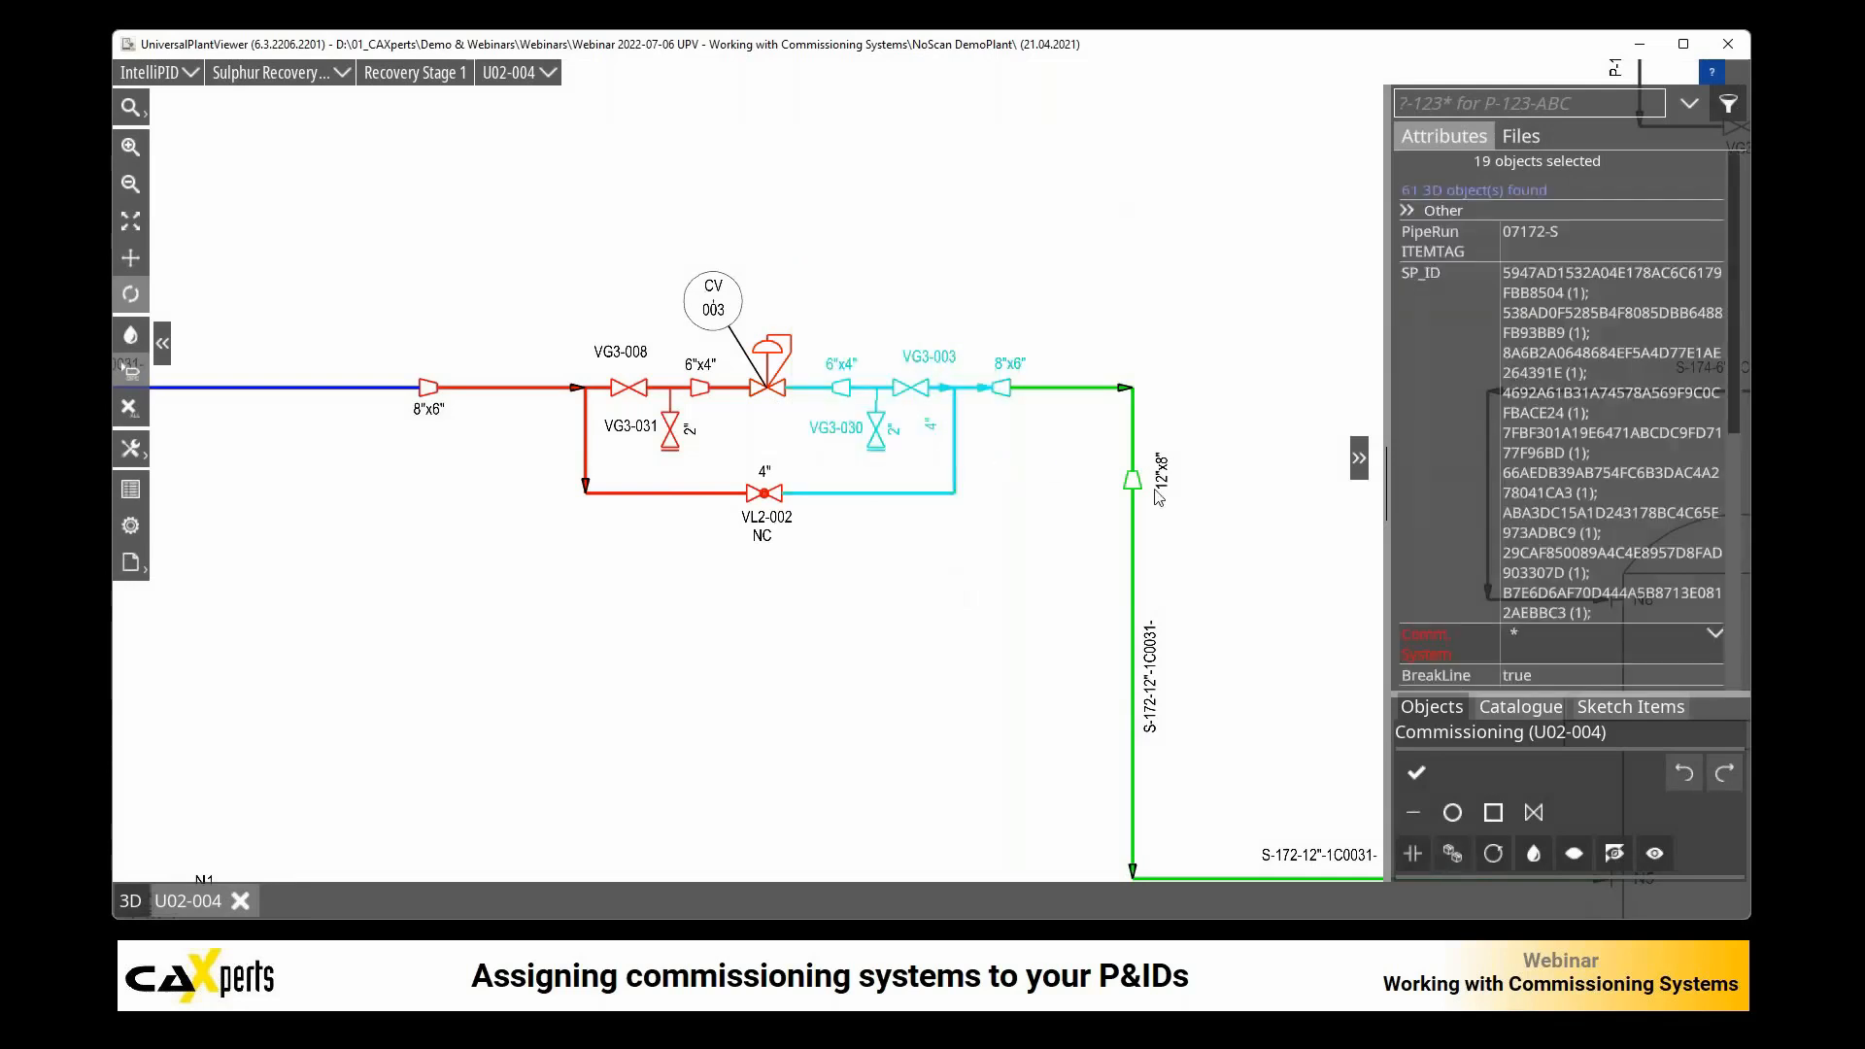
{"action": "left_click", "coordinate": [1718, 633]}
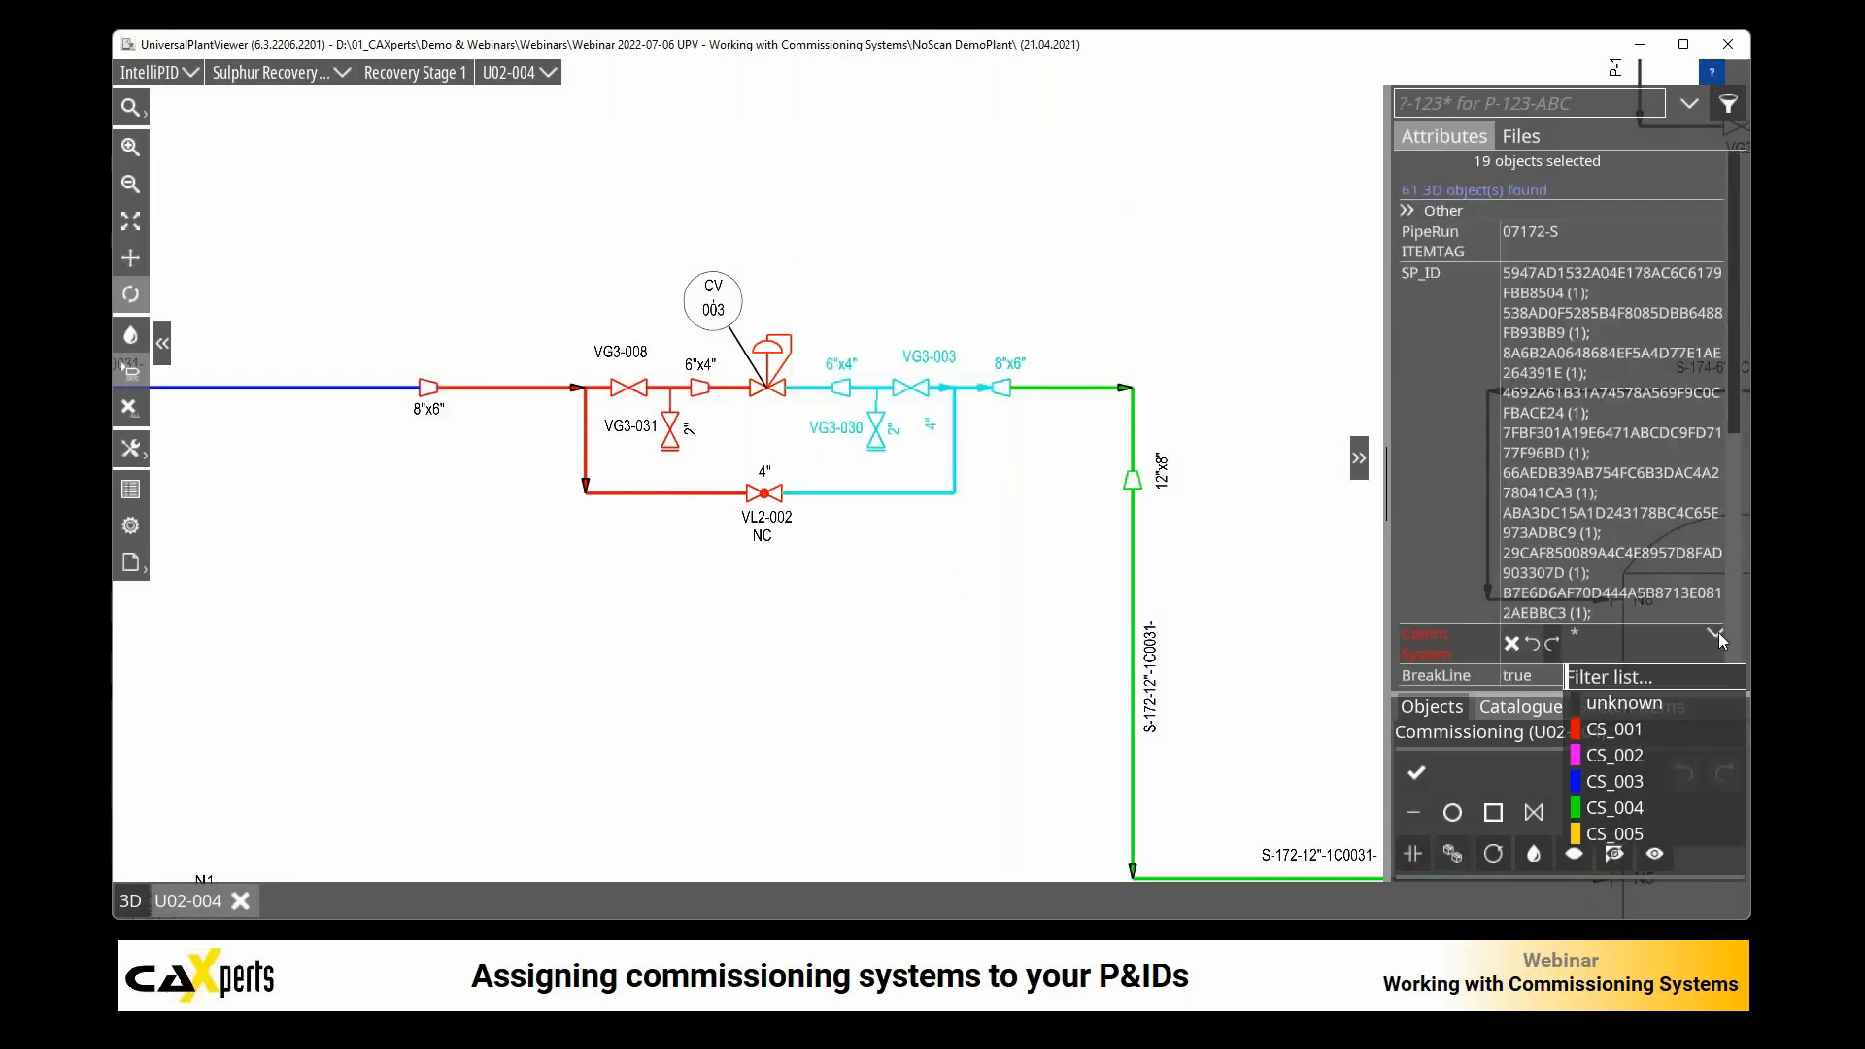
{"action": "left_click", "coordinate": [1594, 814]}
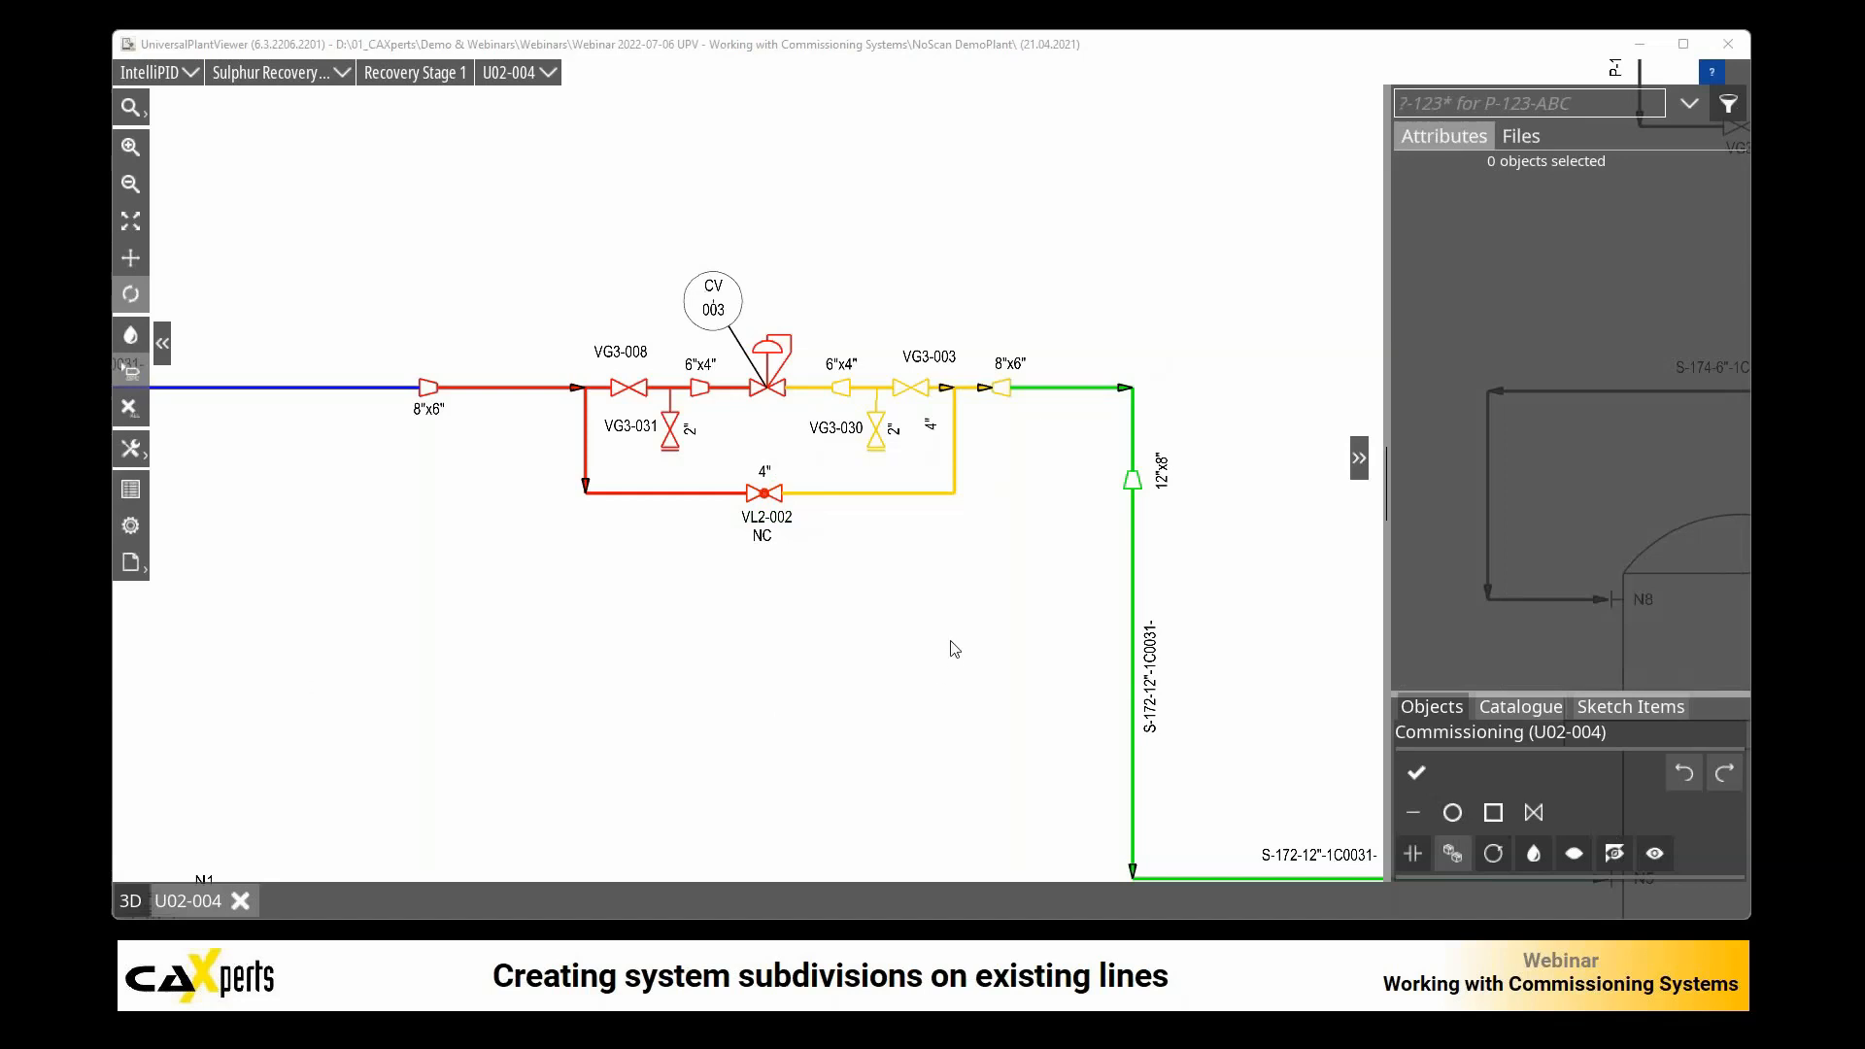
{"action": "left_click", "coordinate": [964, 605]}
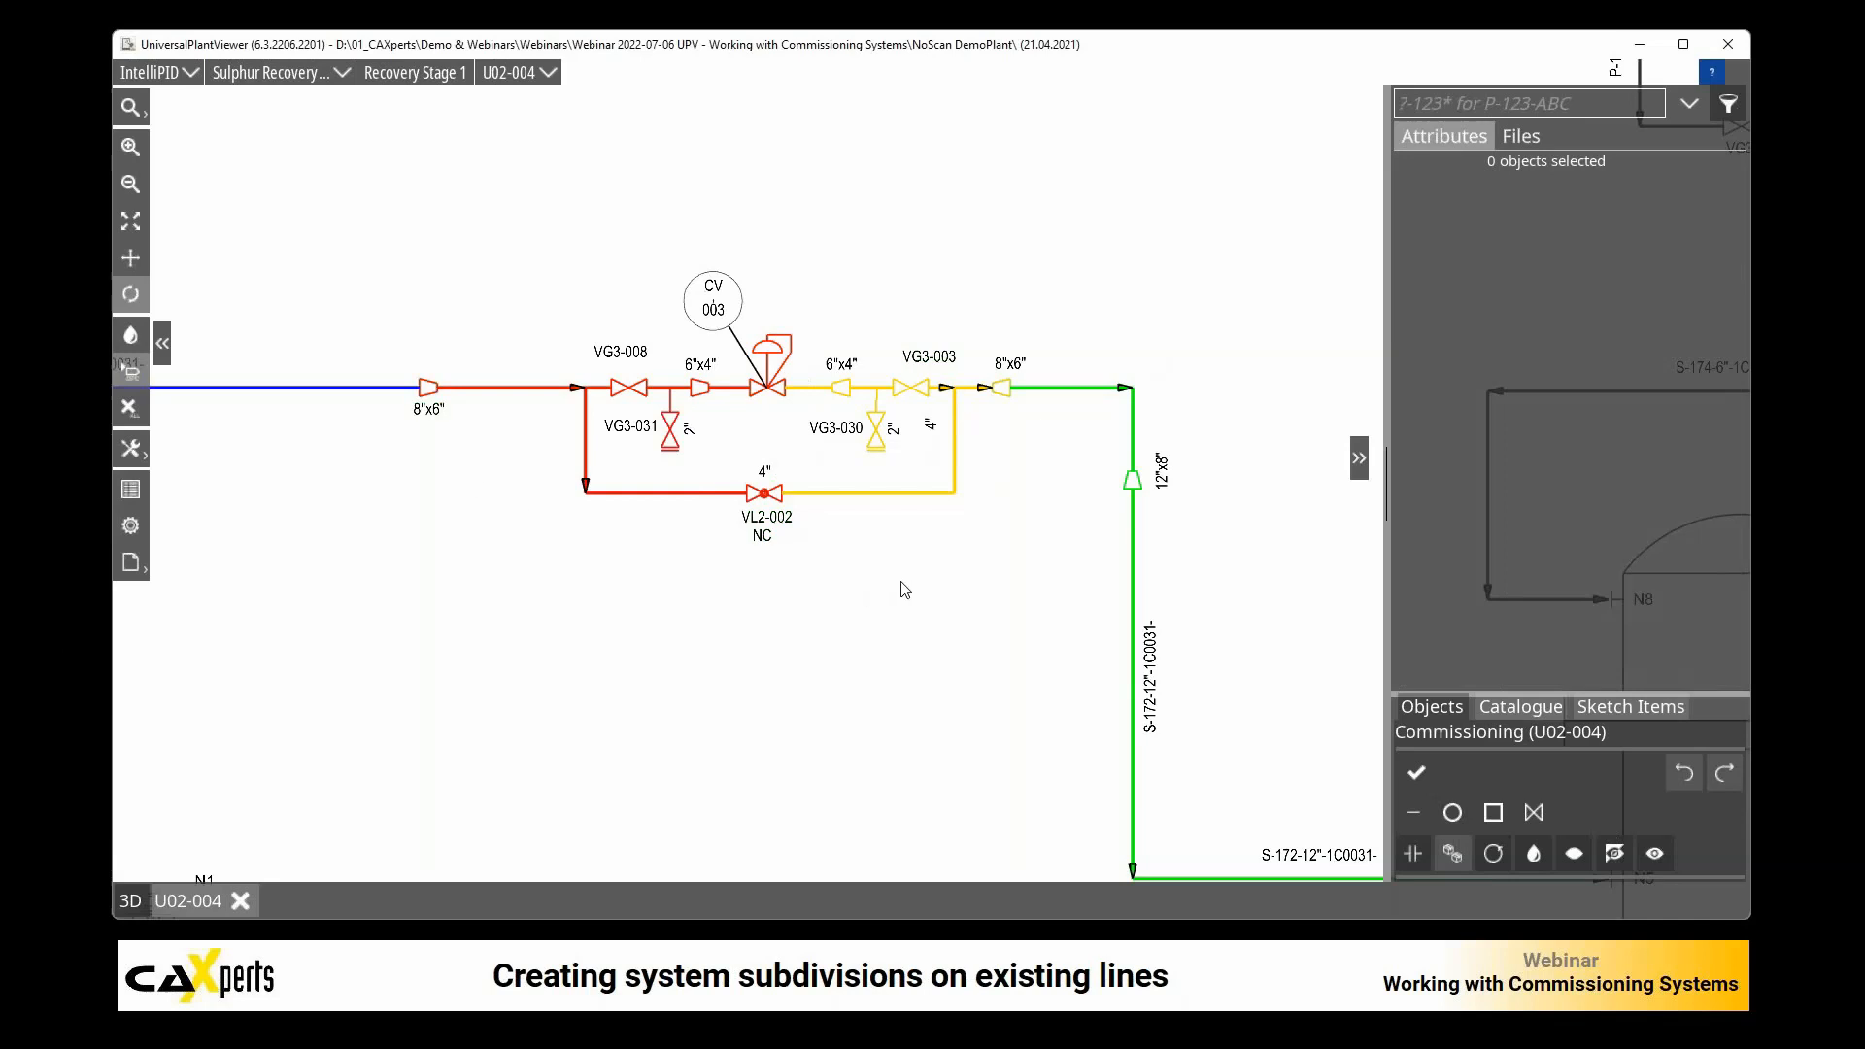
Step: Reopen the custom attributes and place the Comm. System color legend in the drawing's upper right corner, beside the P-102A and P-102B pumps
{"action": "scroll", "coordinate": [923, 590], "scroll_direction": "down", "scroll_amount": 2}
{"action": "scroll", "coordinate": [923, 590], "scroll_direction": "down", "scroll_amount": 1}
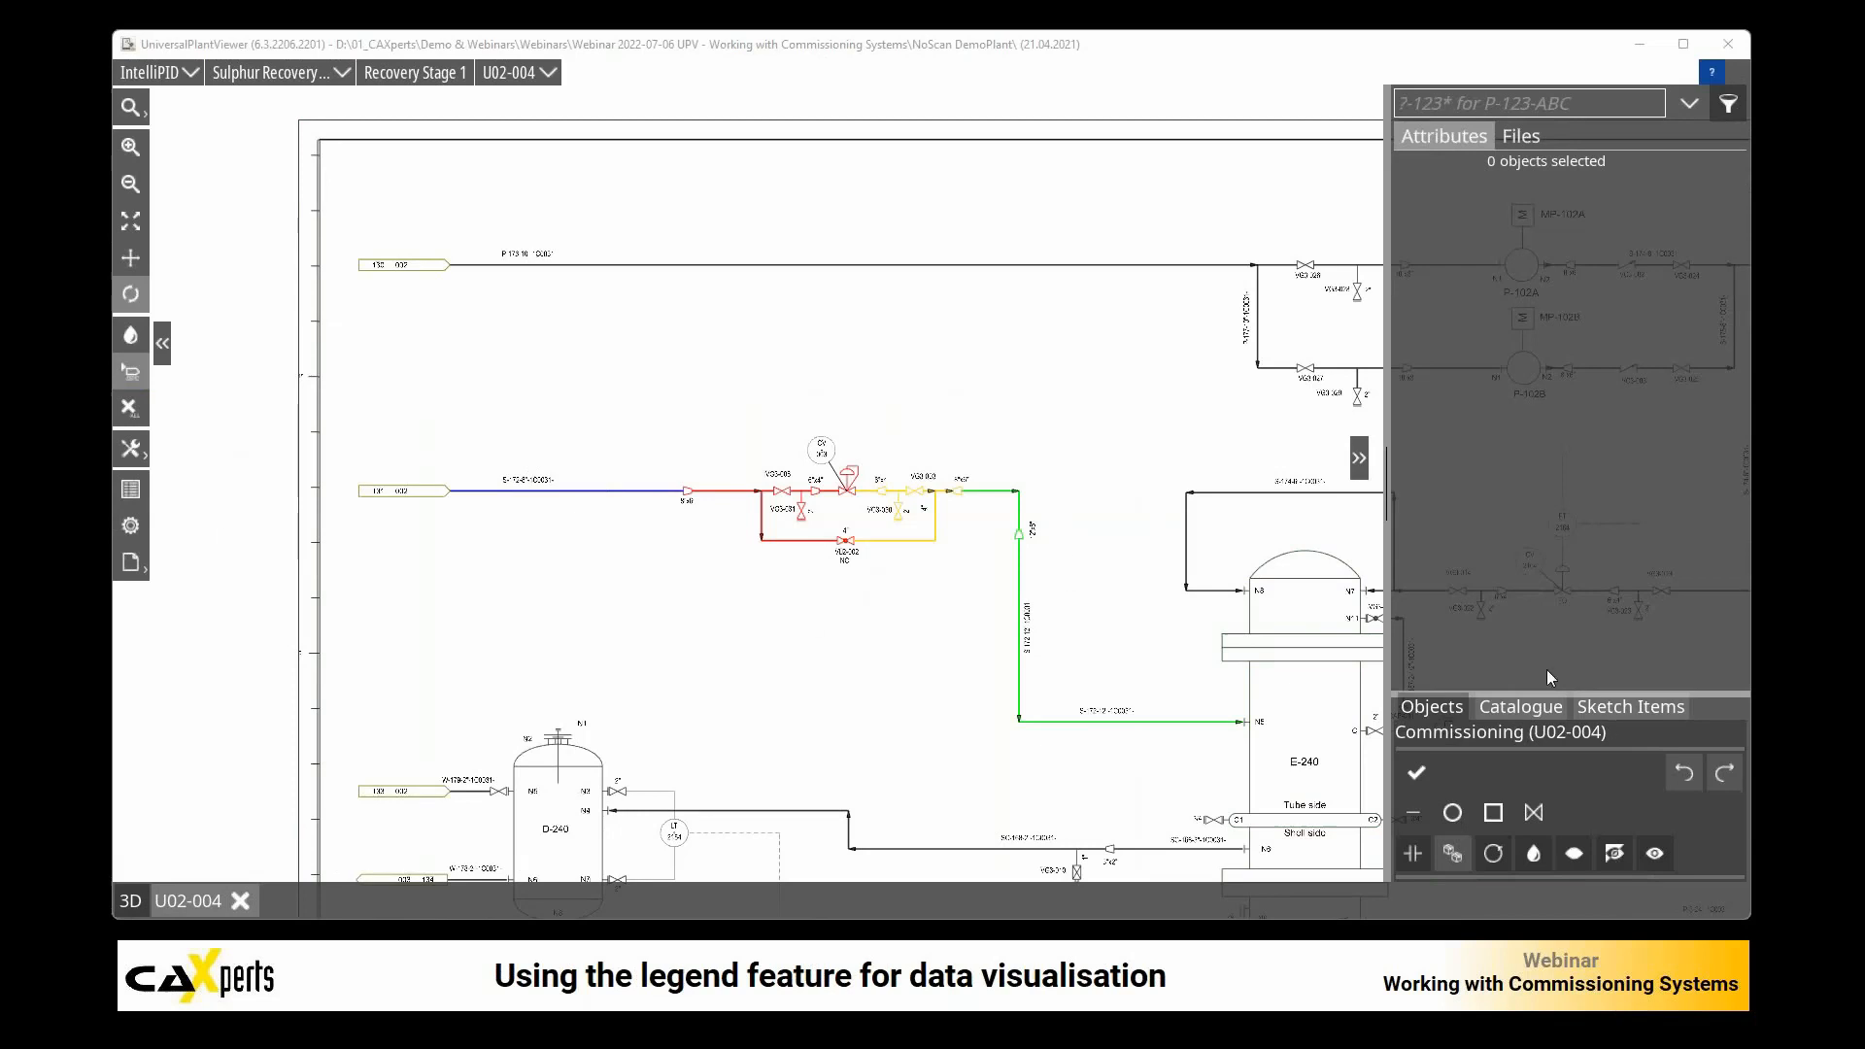
{"action": "left_click", "coordinate": [131, 491]}
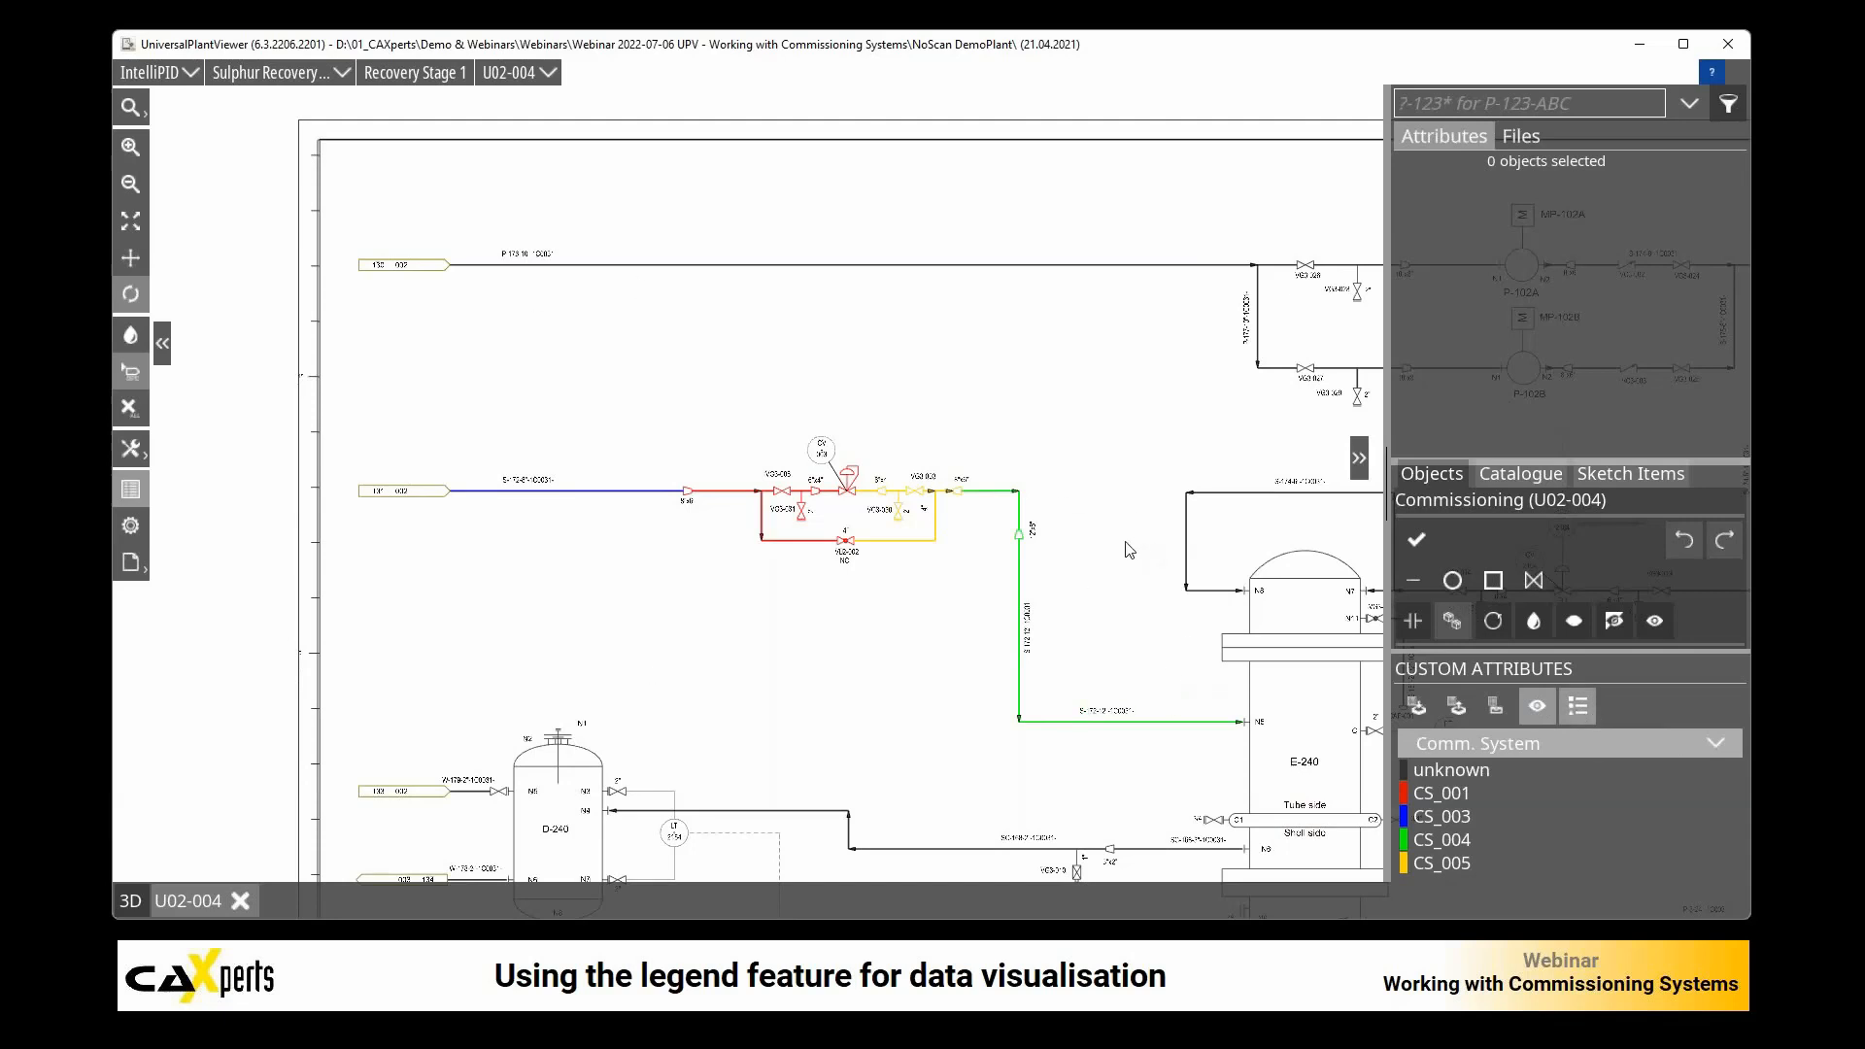
{"action": "left_click_drag", "start_coordinate": [1131, 538], "coordinate": [632, 516]}
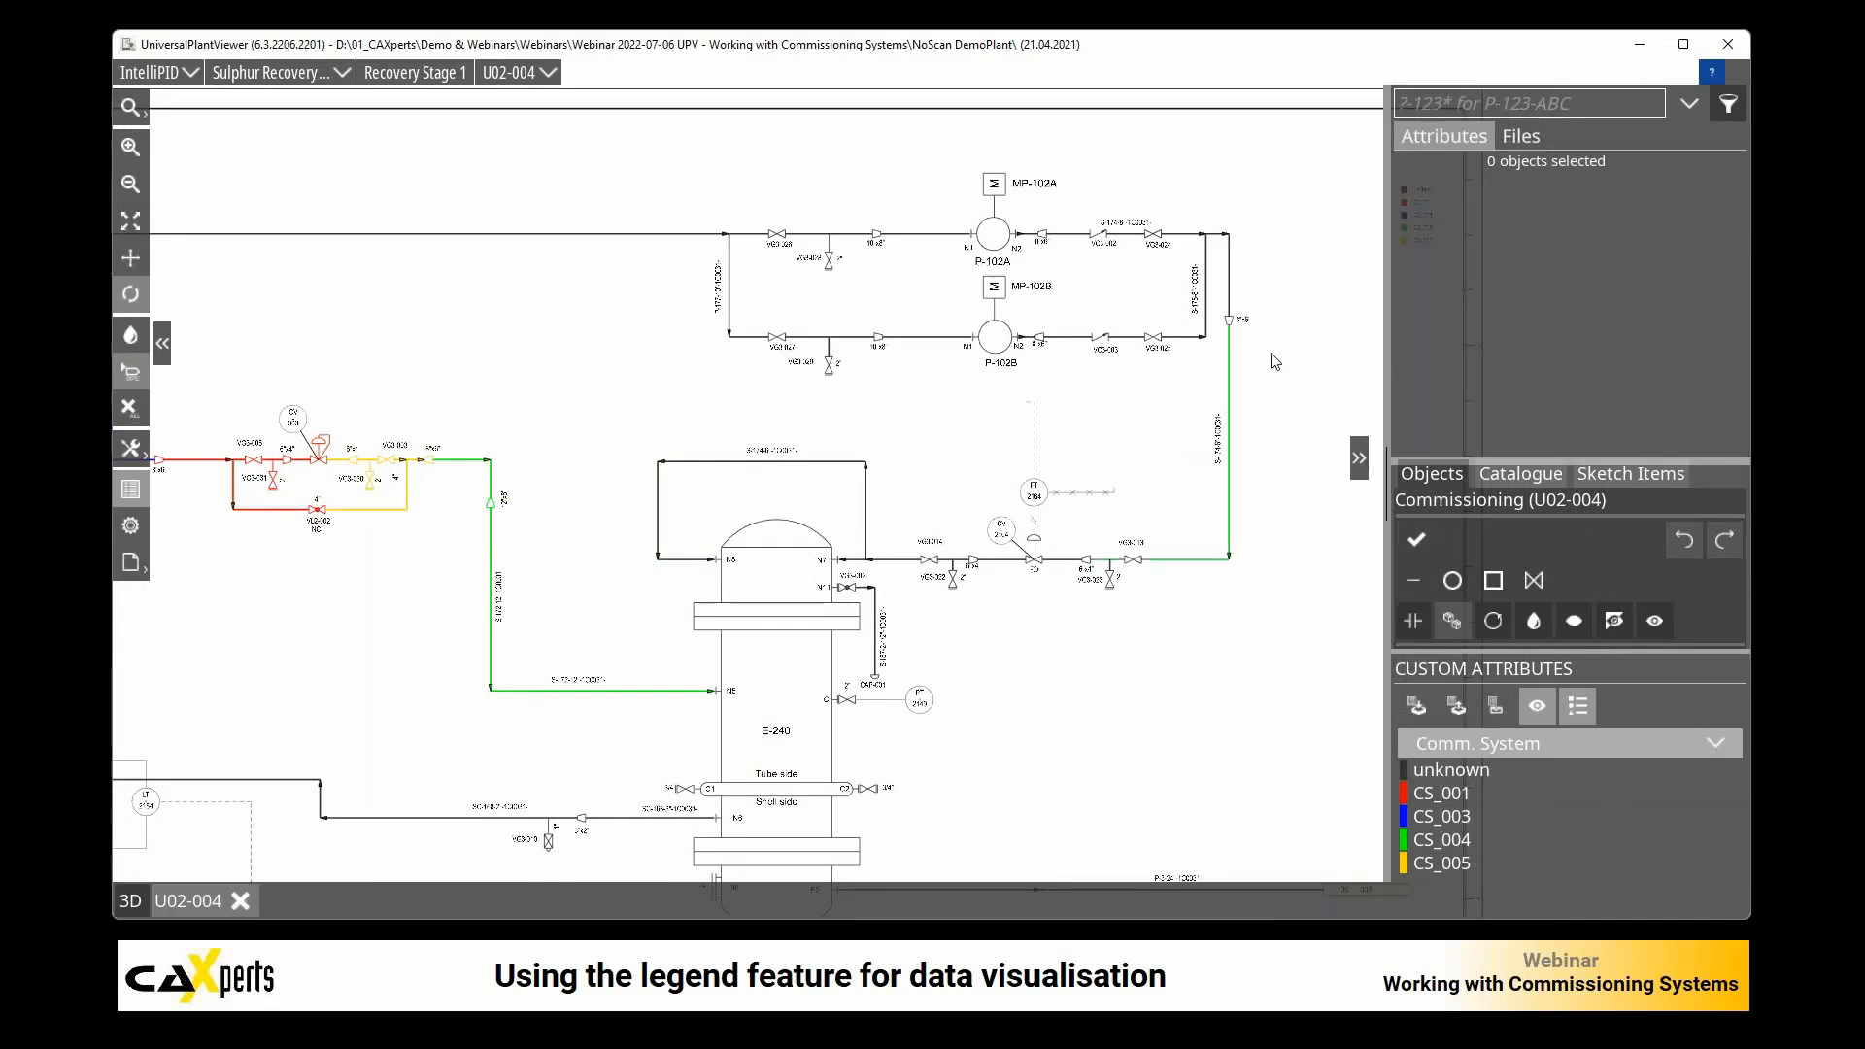
{"action": "mouse_move", "coordinate": [1265, 510]}
{"action": "left_mouse_down"}
{"action": "mouse_move", "coordinate": [949, 521]}
{"action": "mouse_move", "coordinate": [941, 547]}
{"action": "left_mouse_up"}
{"action": "left_click", "coordinate": [1581, 707]}
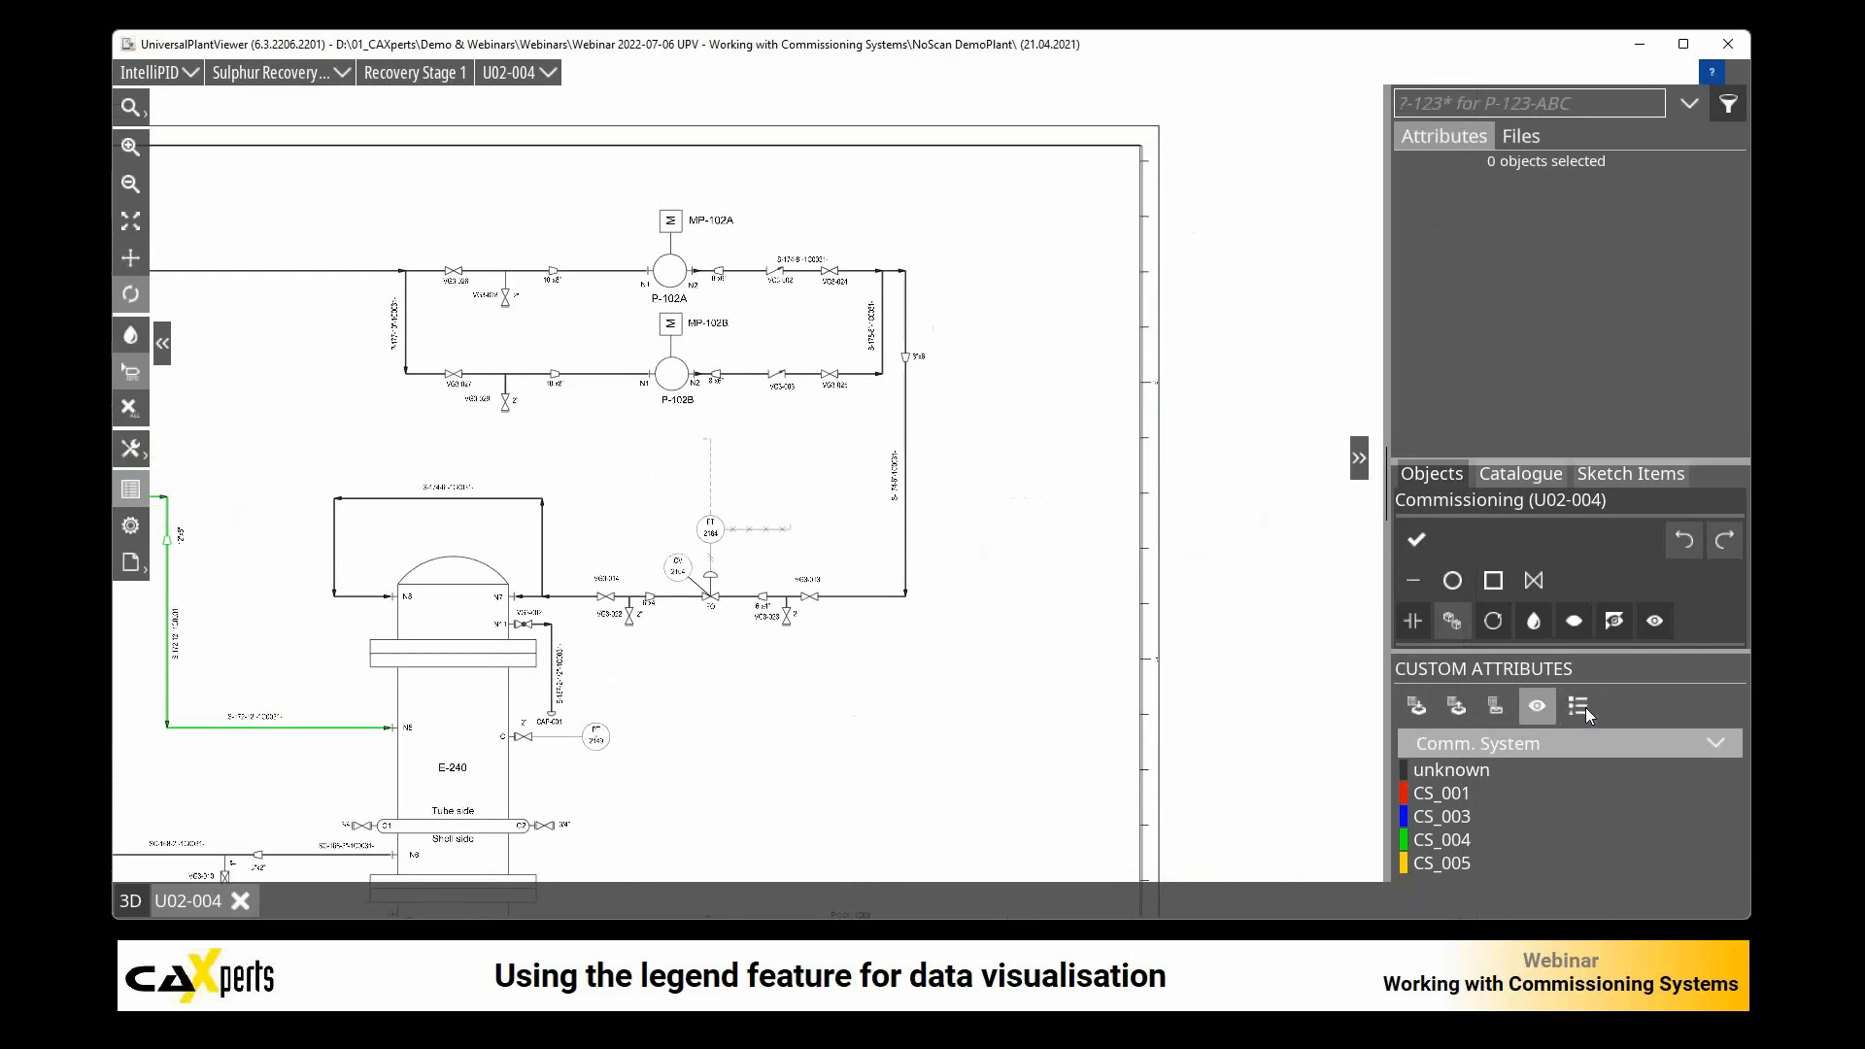
{"action": "left_click", "coordinate": [1587, 709]}
{"action": "mouse_move", "coordinate": [1096, 273]}
{"action": "left_mouse_down"}
{"action": "mouse_move", "coordinate": [1039, 228]}
{"action": "mouse_move", "coordinate": [1099, 221]}
{"action": "mouse_move", "coordinate": [1028, 226]}
{"action": "left_mouse_up"}
Step: Examine the IntelliPID legend positions entry in the model files, return to the attributes and bring up the file commands
{"action": "left_click", "coordinate": [1521, 137]}
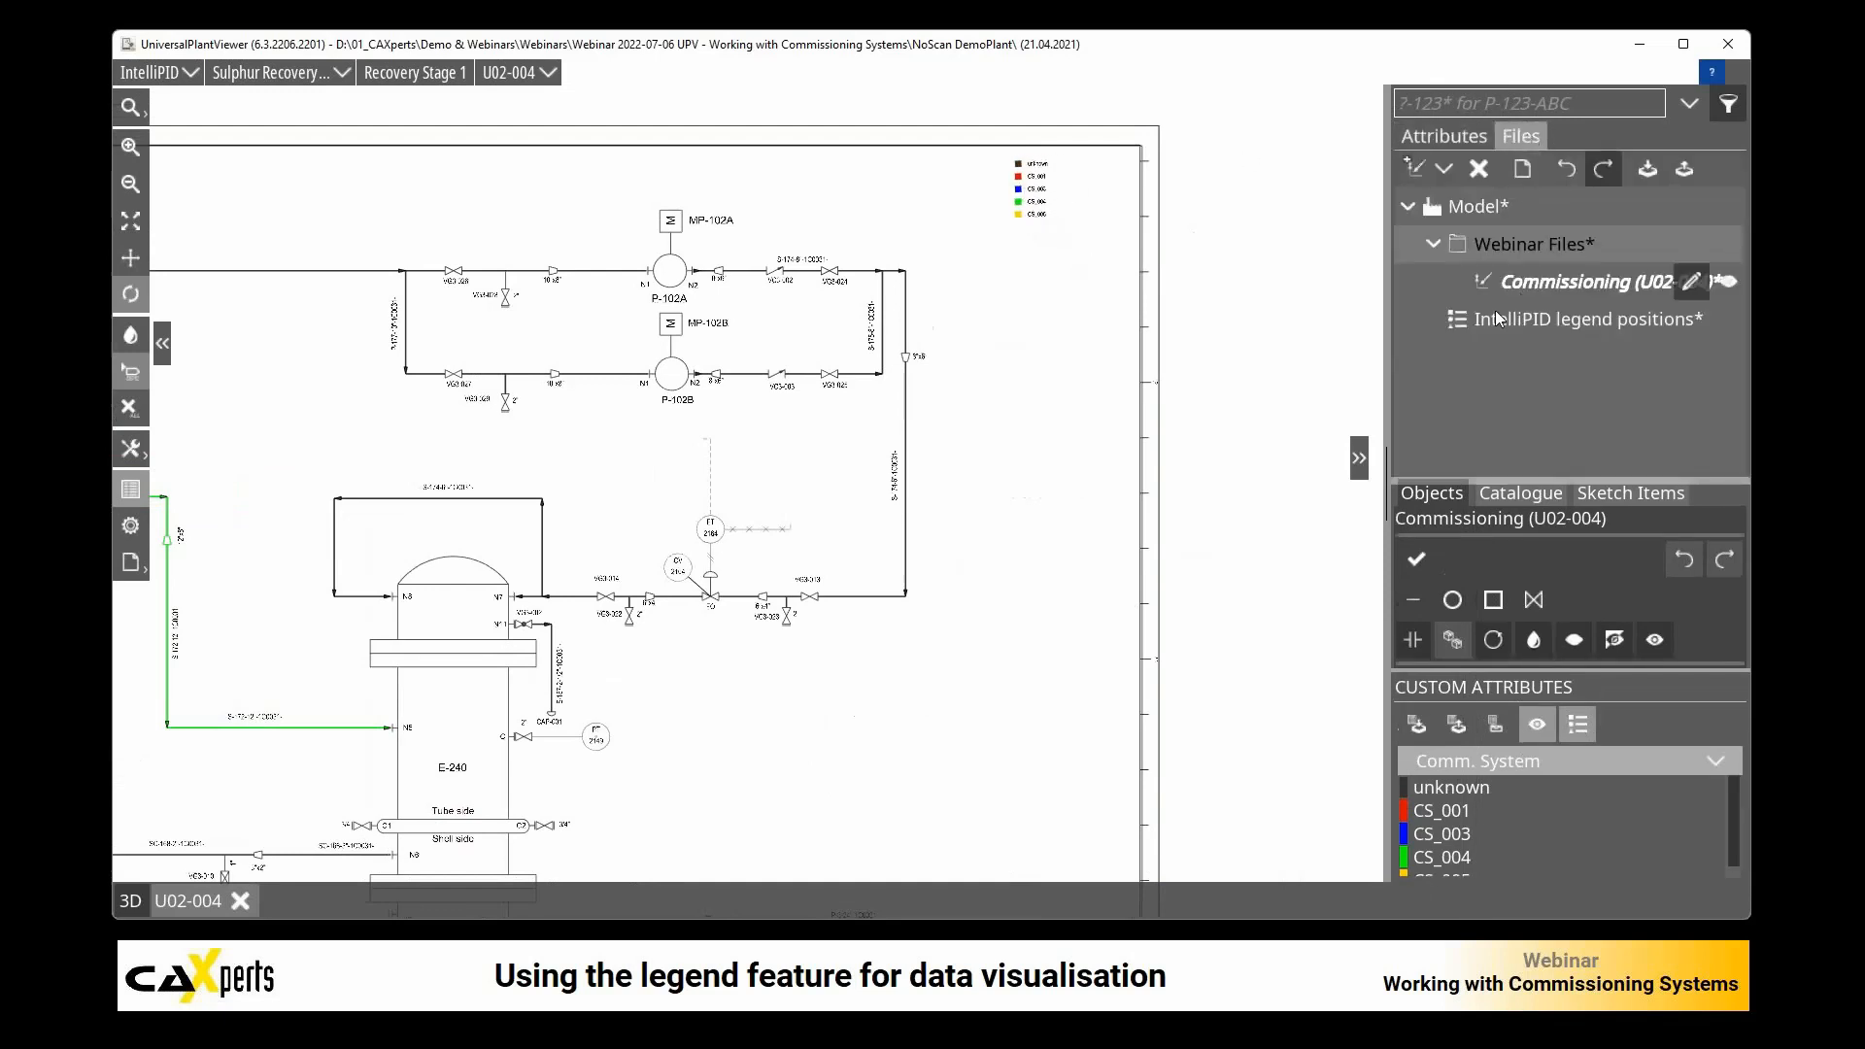
{"action": "left_click", "coordinate": [1442, 137]}
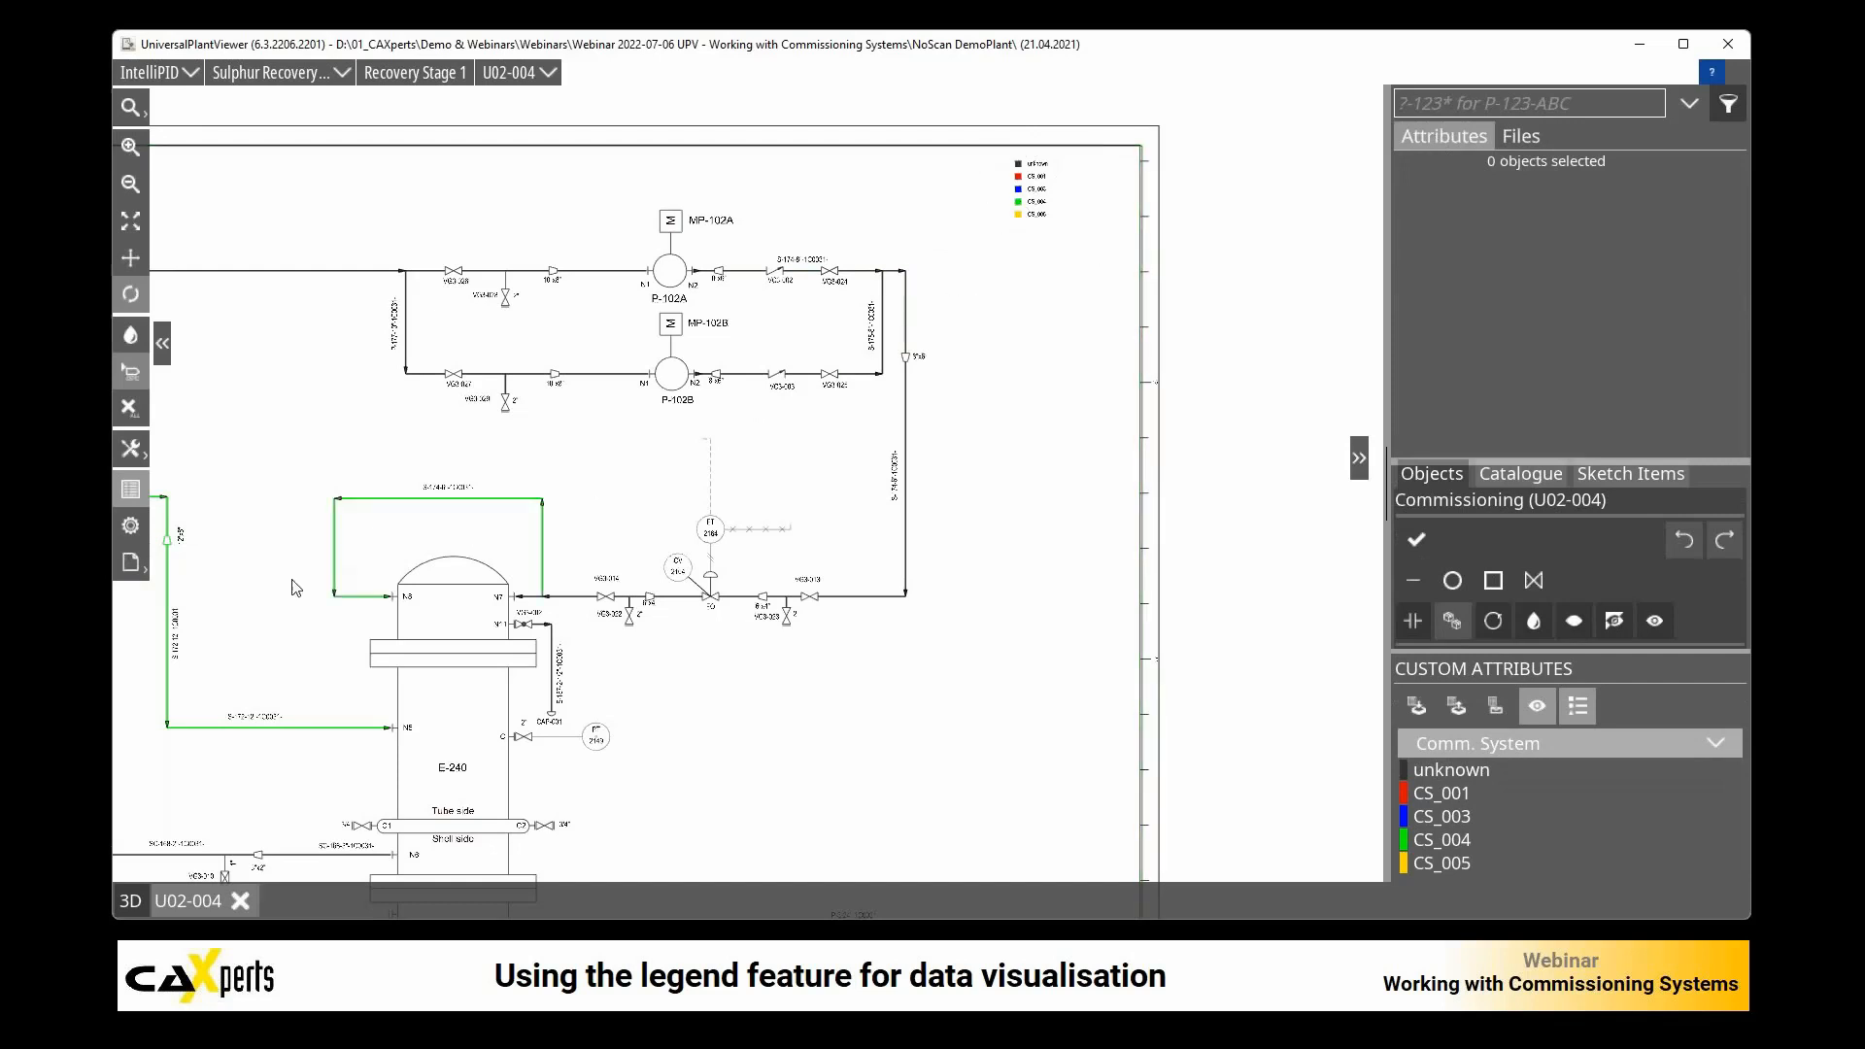
{"action": "left_click", "coordinate": [132, 565]}
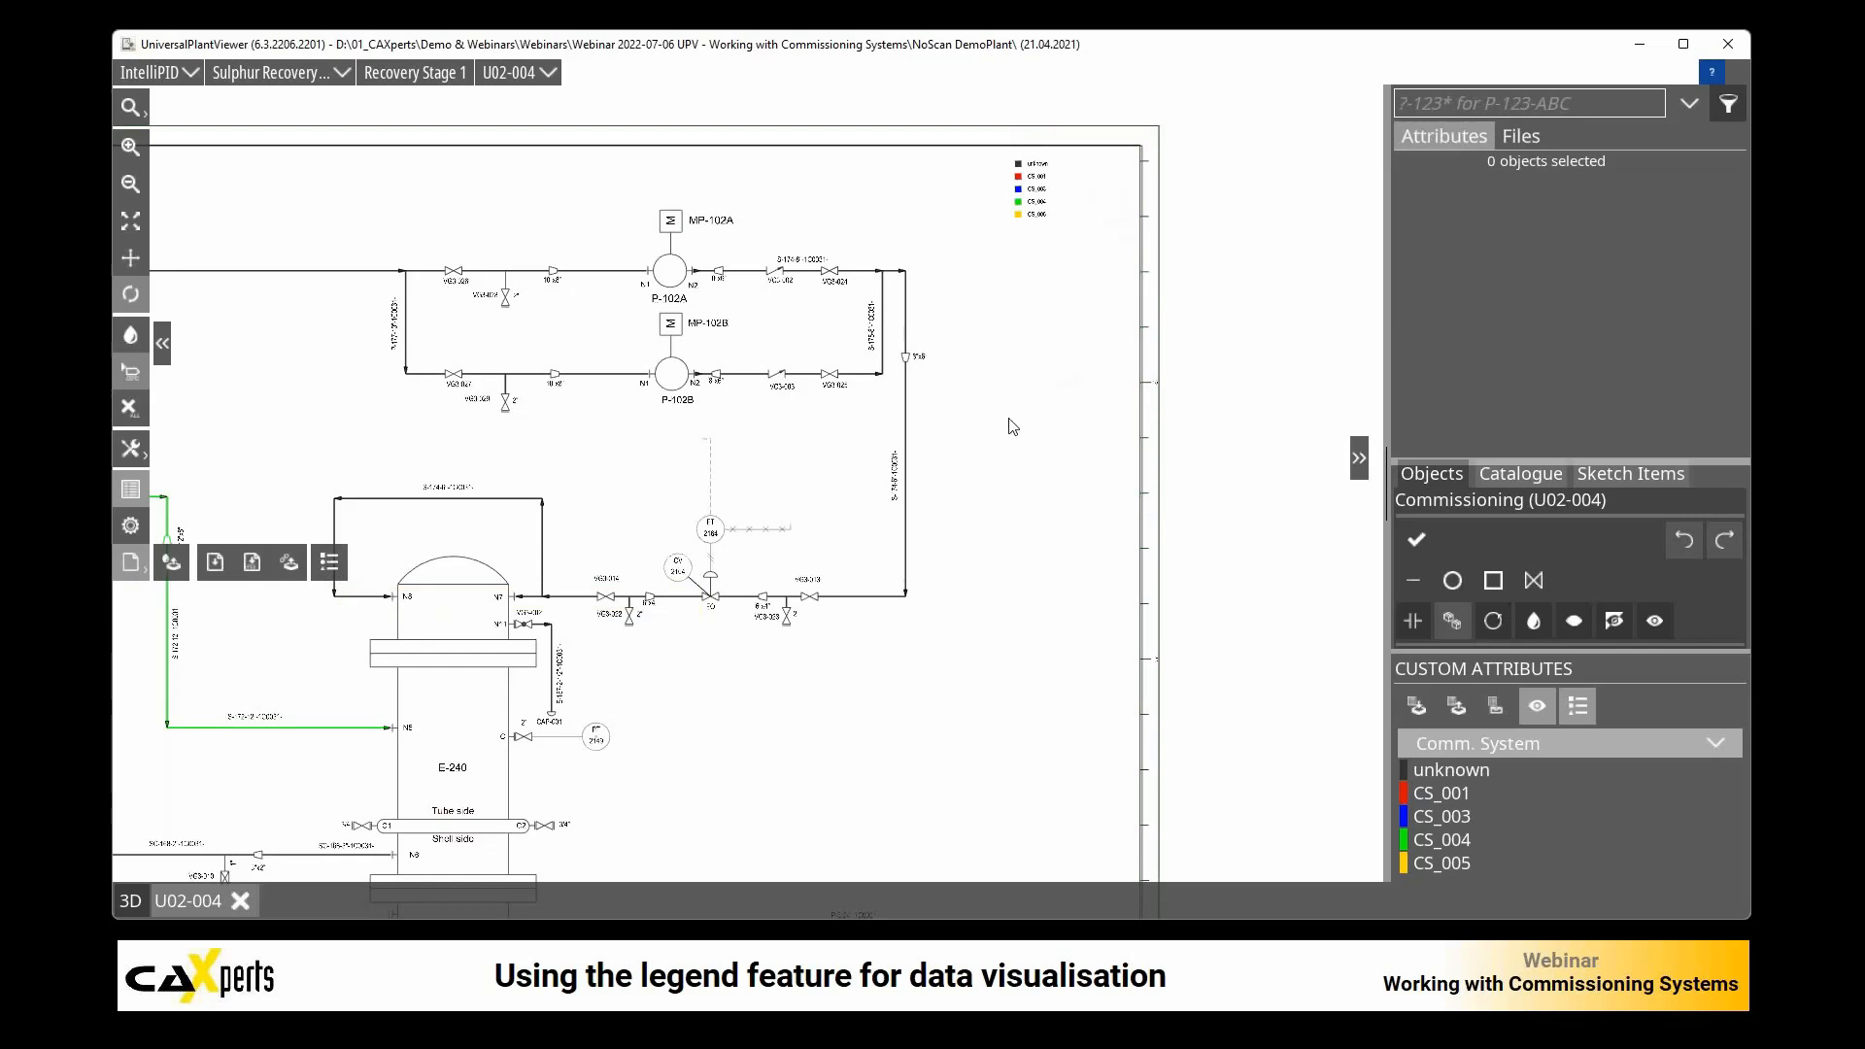
Step: Inspect the Comm. System color legend beside the P-102A and P-102B pumps up close and within the whole drawing
{"action": "scroll", "coordinate": [962, 448], "scroll_direction": "down", "scroll_amount": 1}
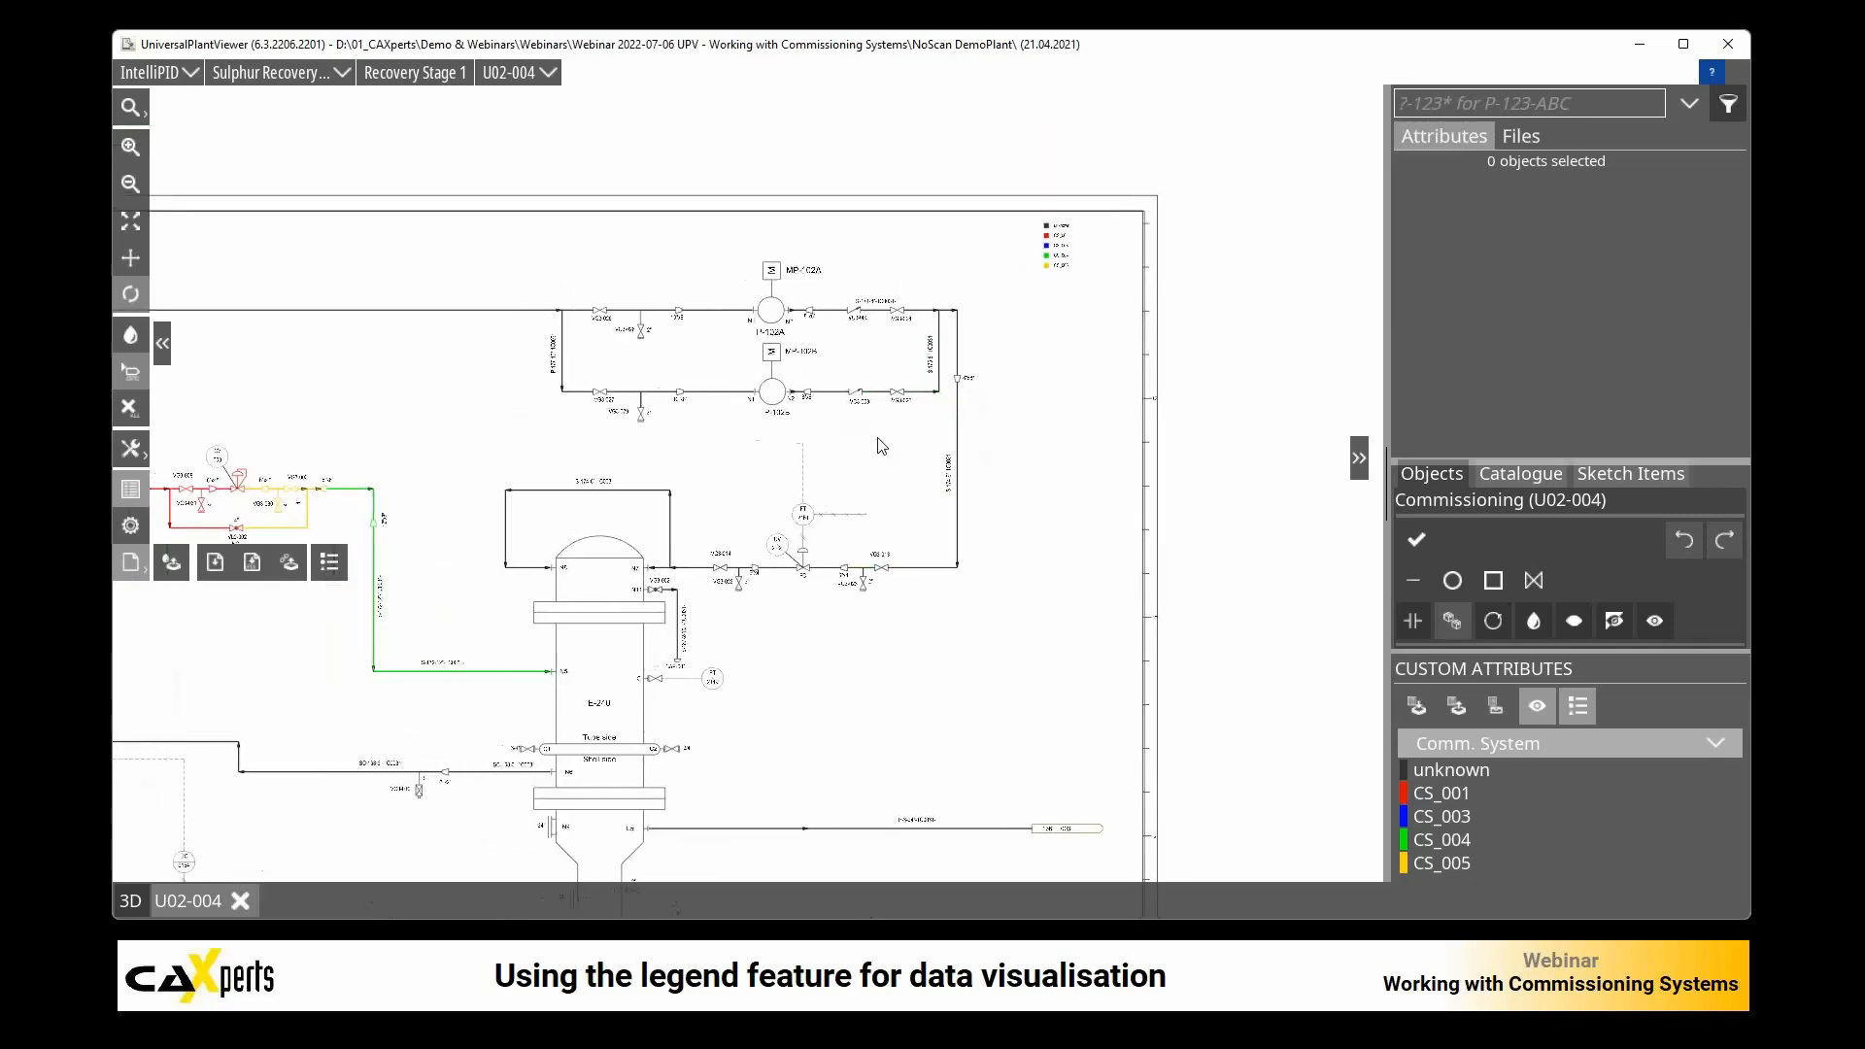
{"action": "scroll", "coordinate": [1134, 260], "scroll_direction": "up", "scroll_amount": 3}
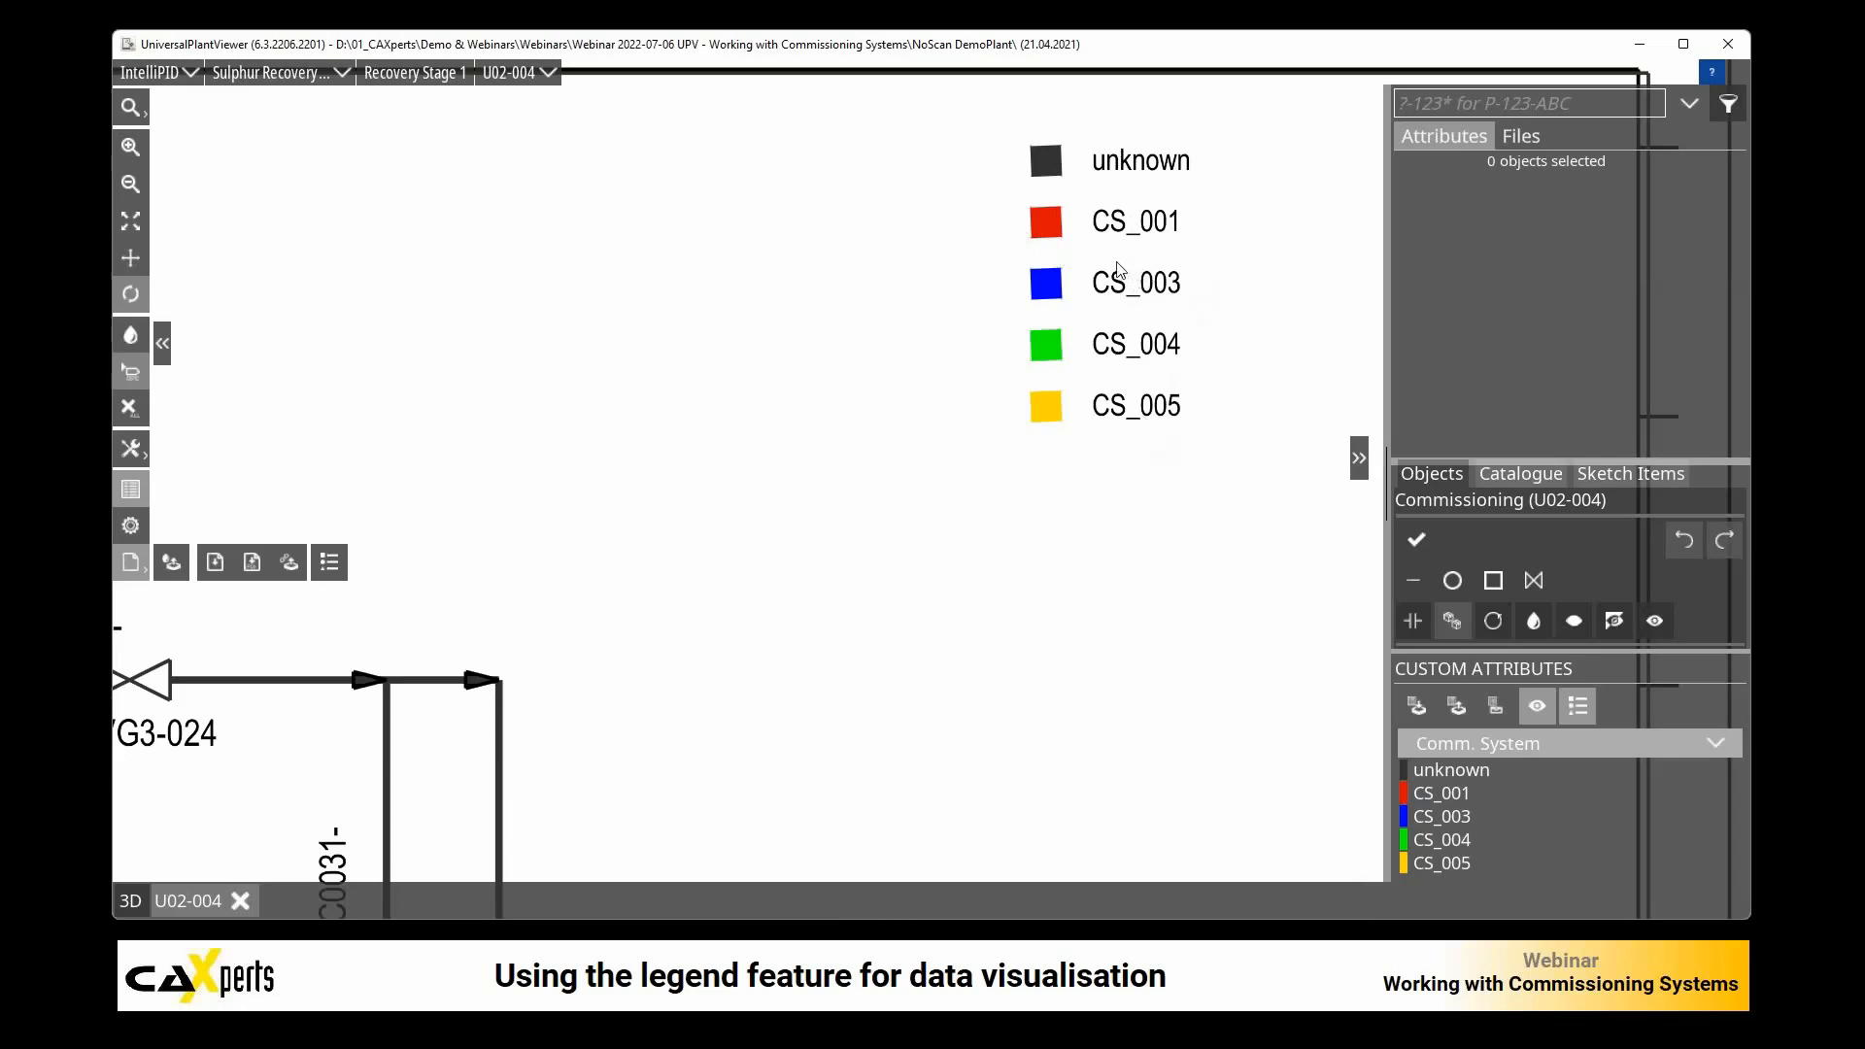
{"action": "scroll", "coordinate": [1092, 437], "scroll_direction": "down", "scroll_amount": 3}
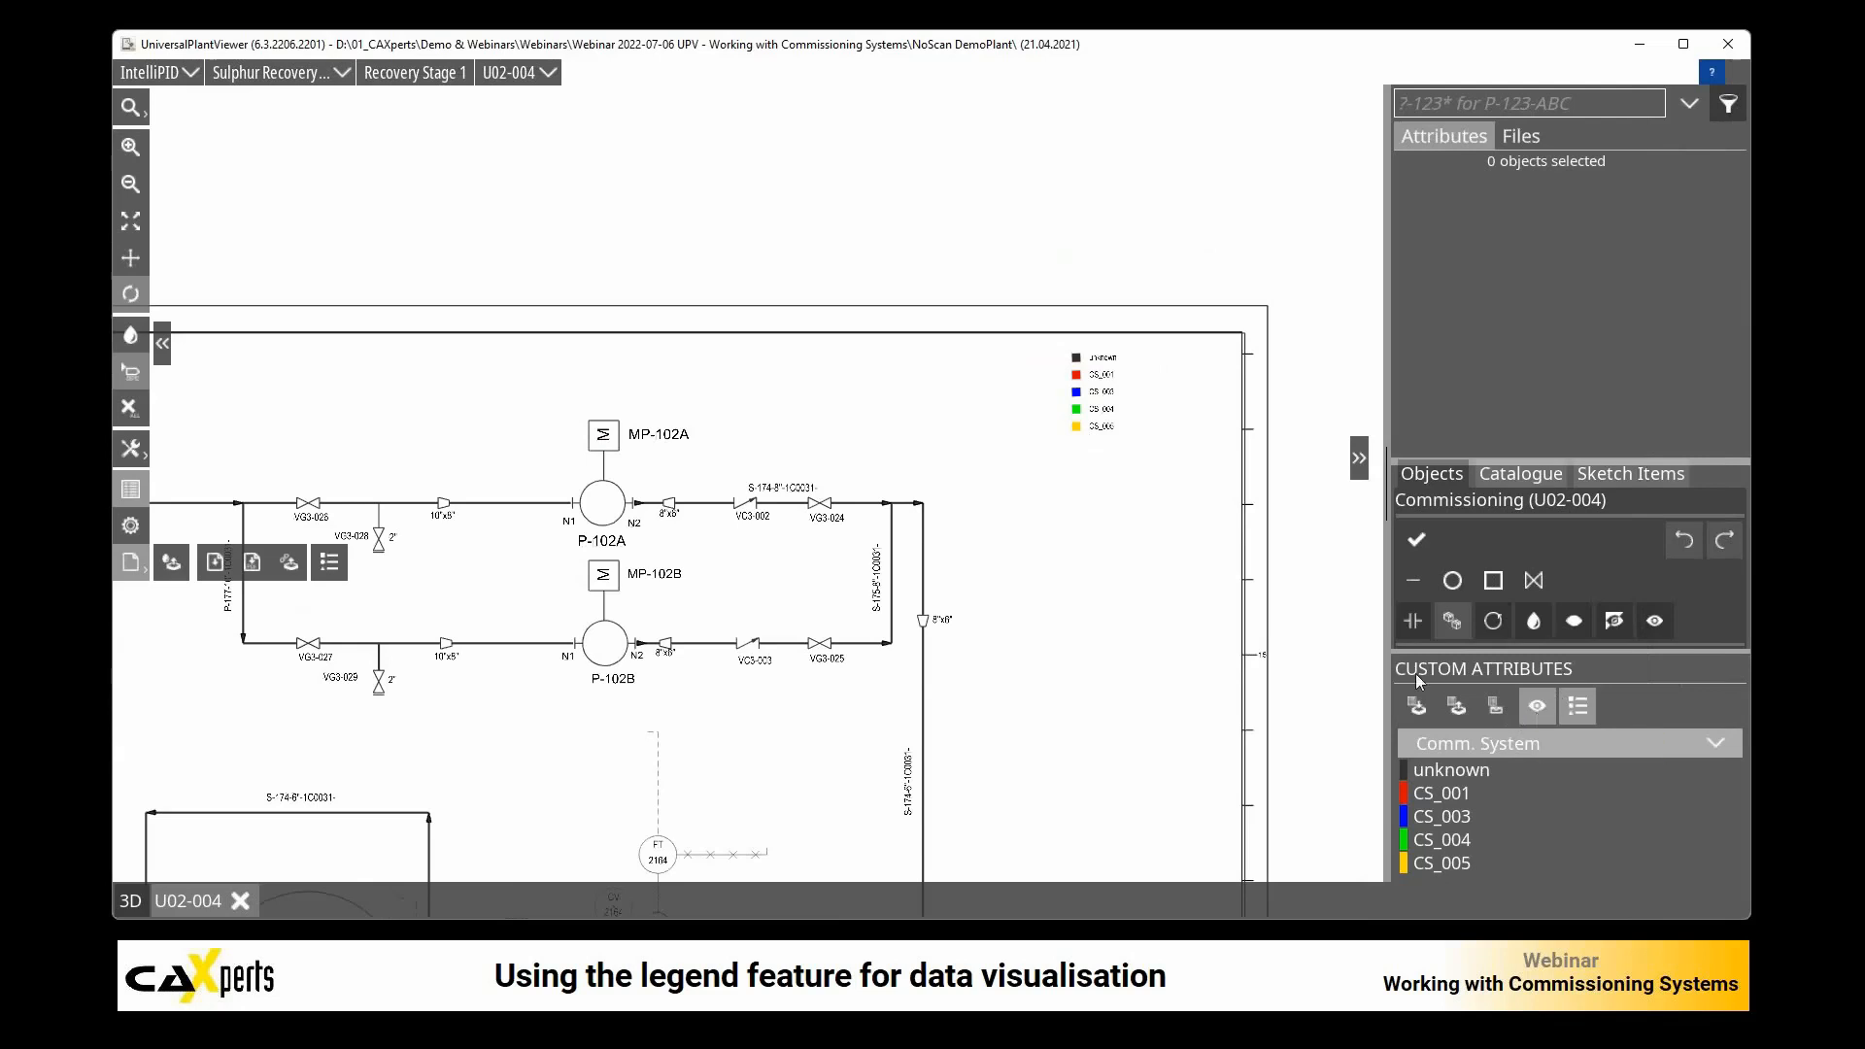
{"action": "scroll", "coordinate": [1005, 588], "scroll_direction": "down", "scroll_amount": 3}
{"action": "left_click_drag", "start_coordinate": [802, 683], "coordinate": [902, 405]}
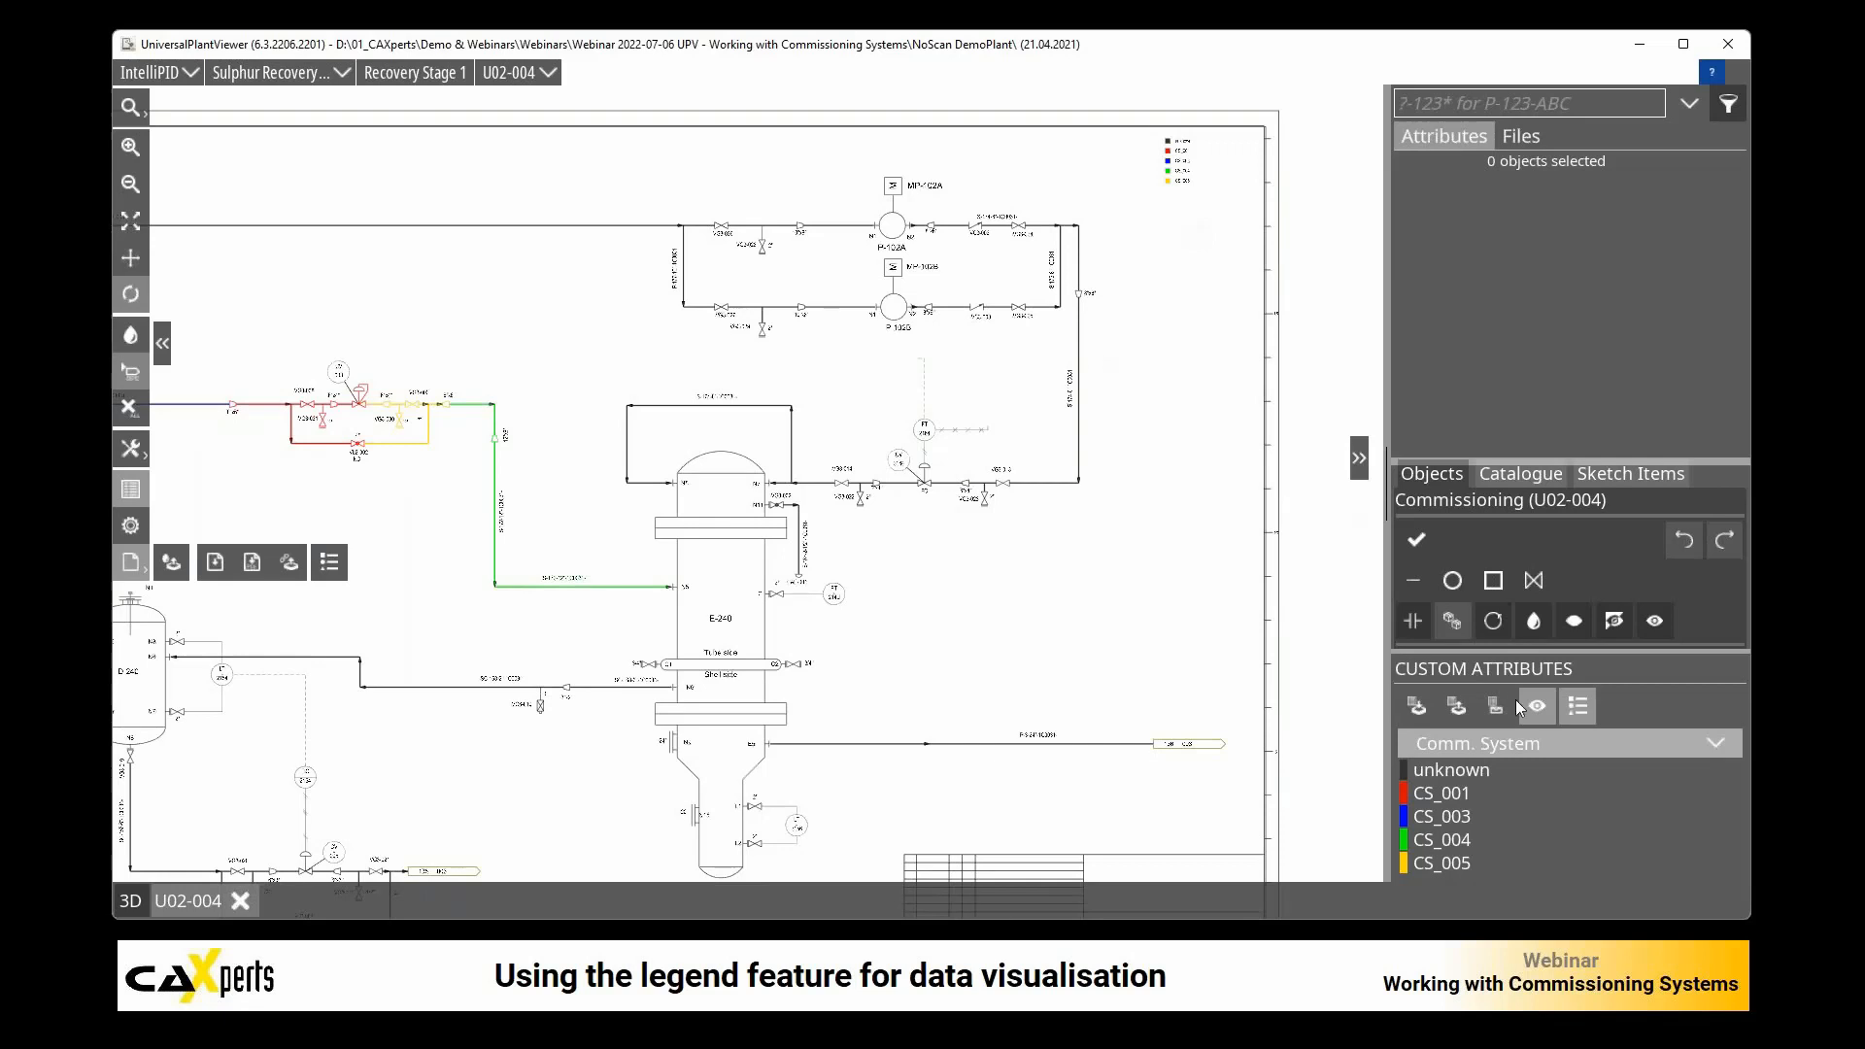
Step: Show all commissioning systems in the legend, including CS_002, and restrict it again to the systems used in the drawing
{"action": "scroll", "coordinate": [1185, 116], "scroll_direction": "up", "scroll_amount": 5}
{"action": "scroll", "coordinate": [1228, 258], "scroll_direction": "down", "scroll_amount": 3}
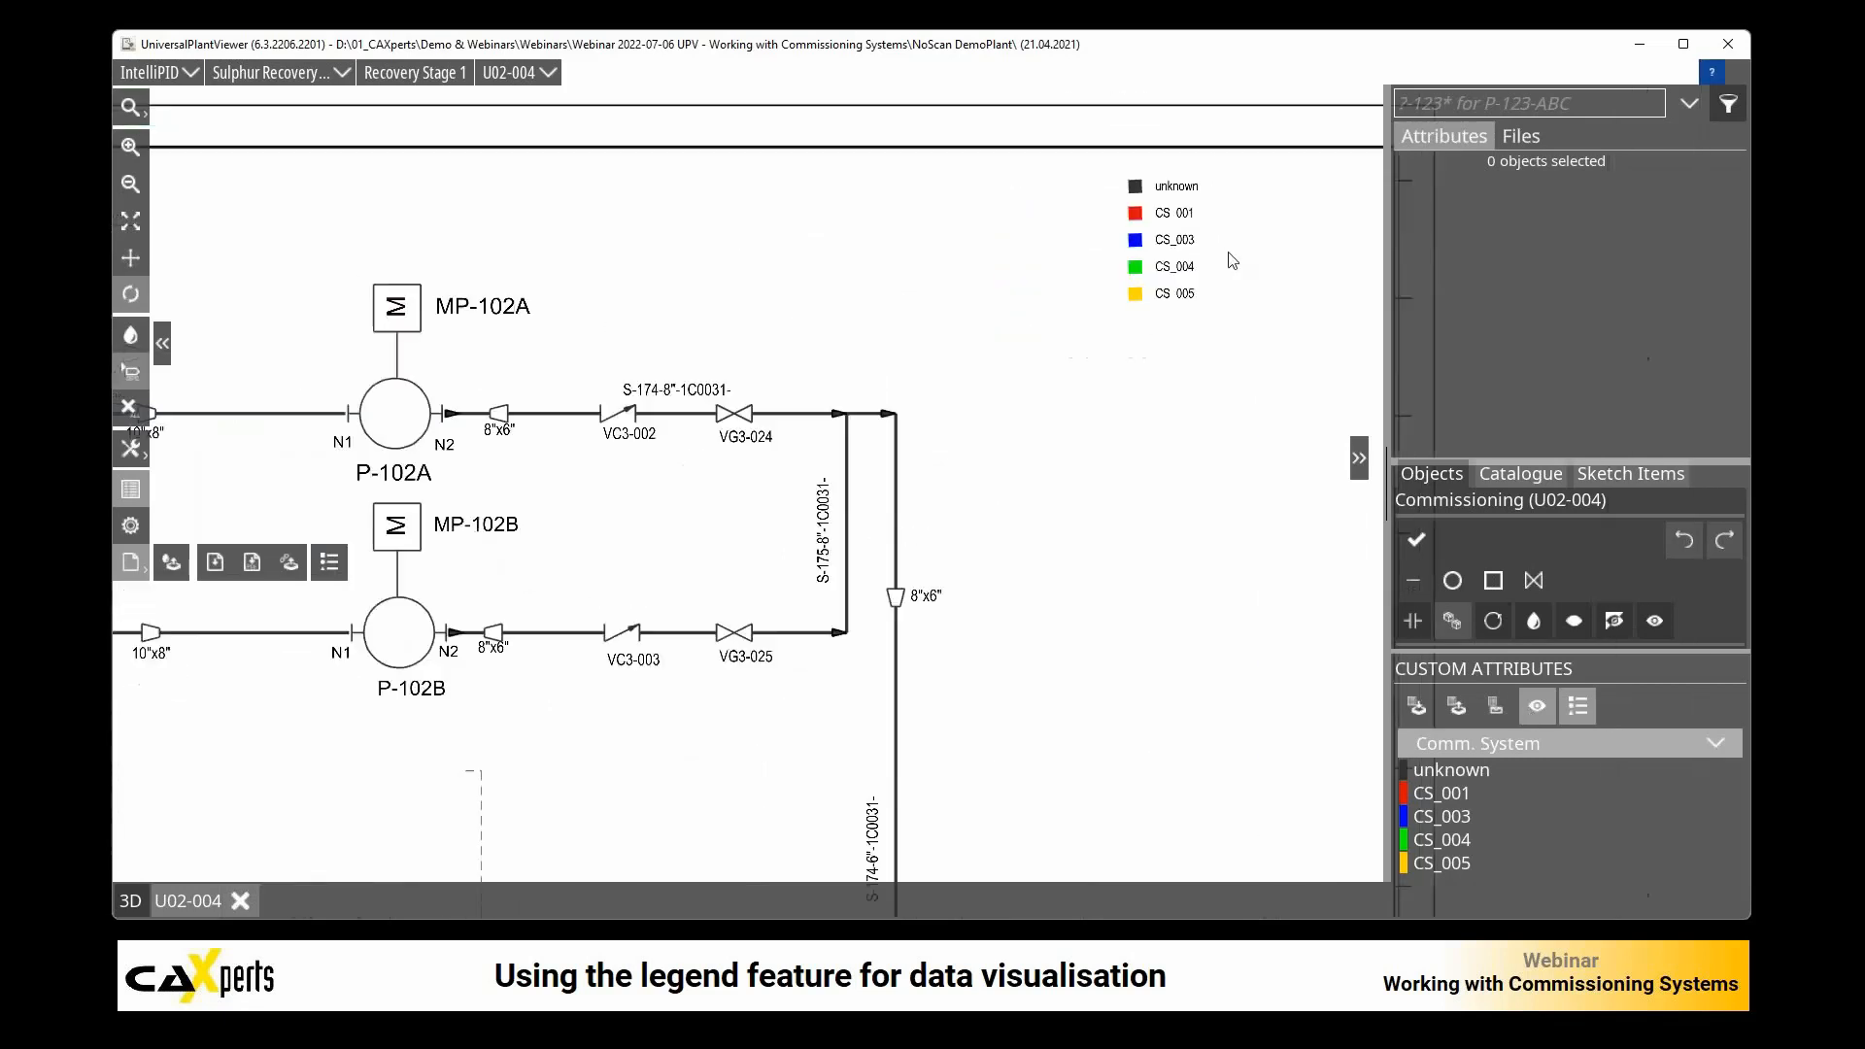
{"action": "left_click", "coordinate": [1537, 707]}
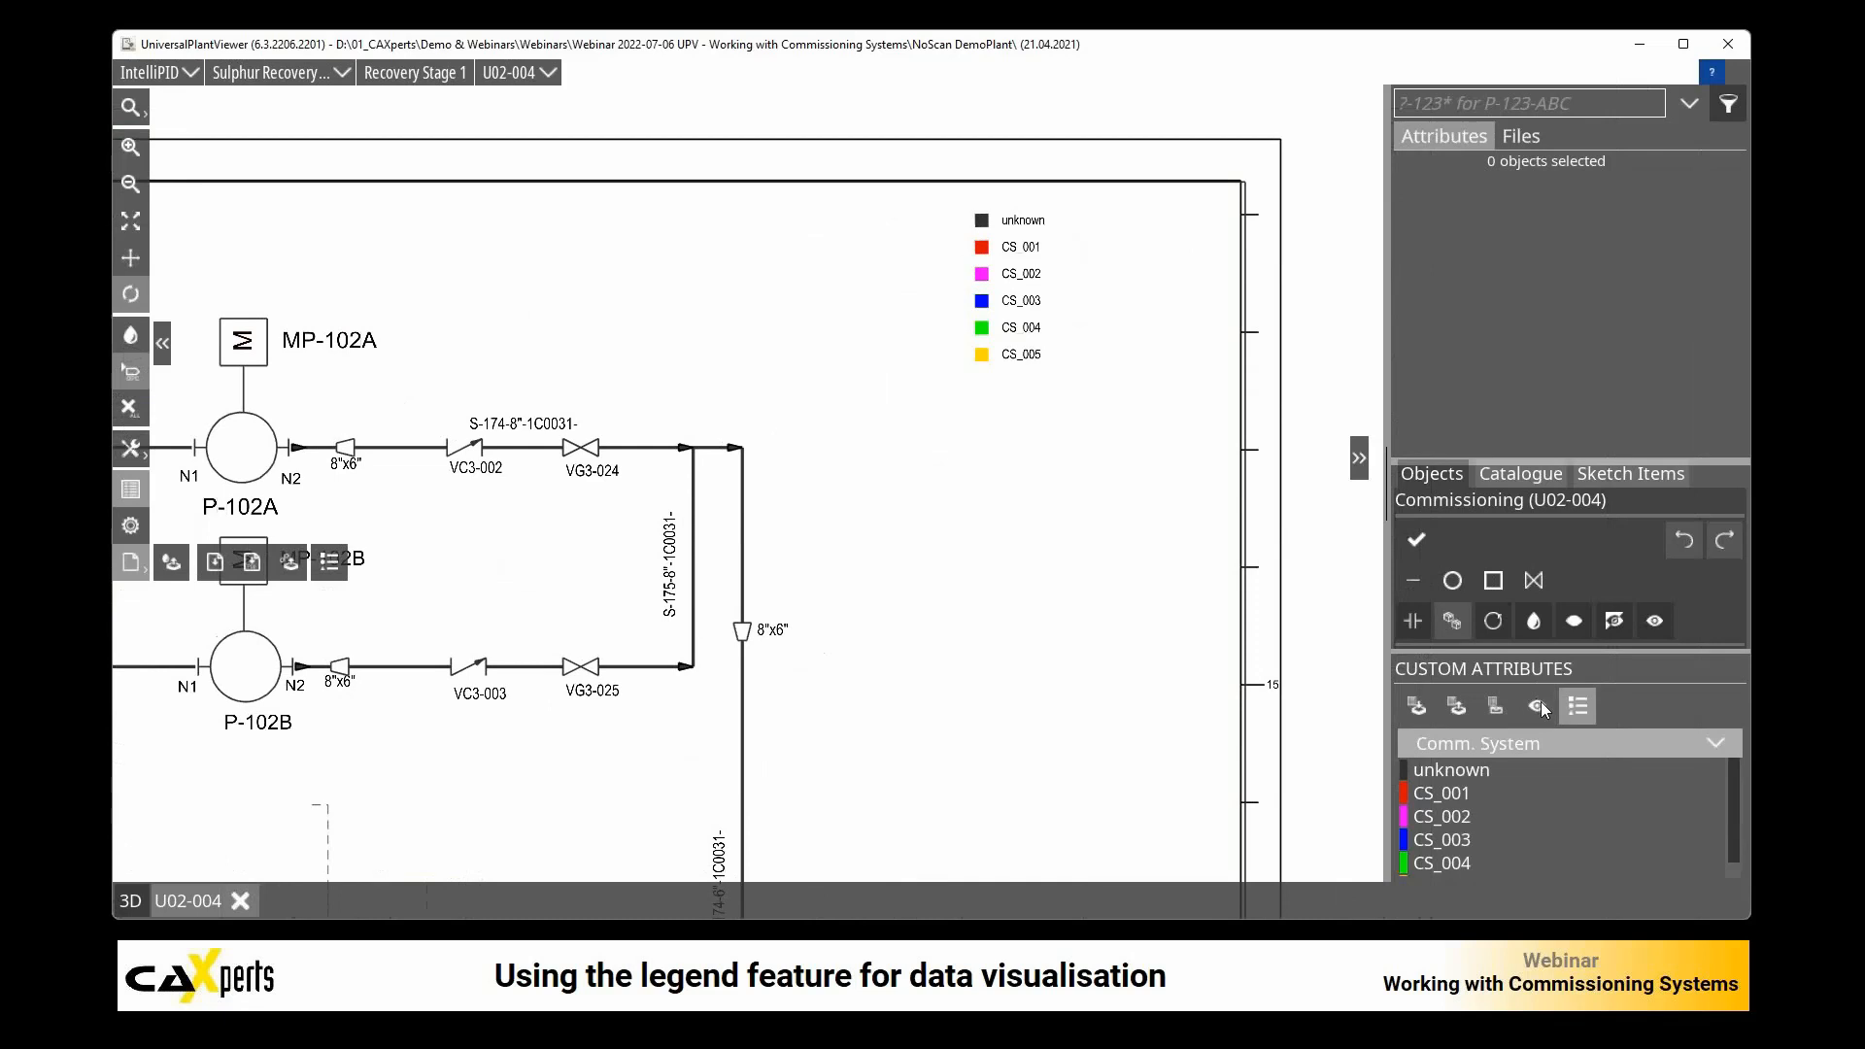
{"action": "left_click", "coordinate": [1539, 704]}
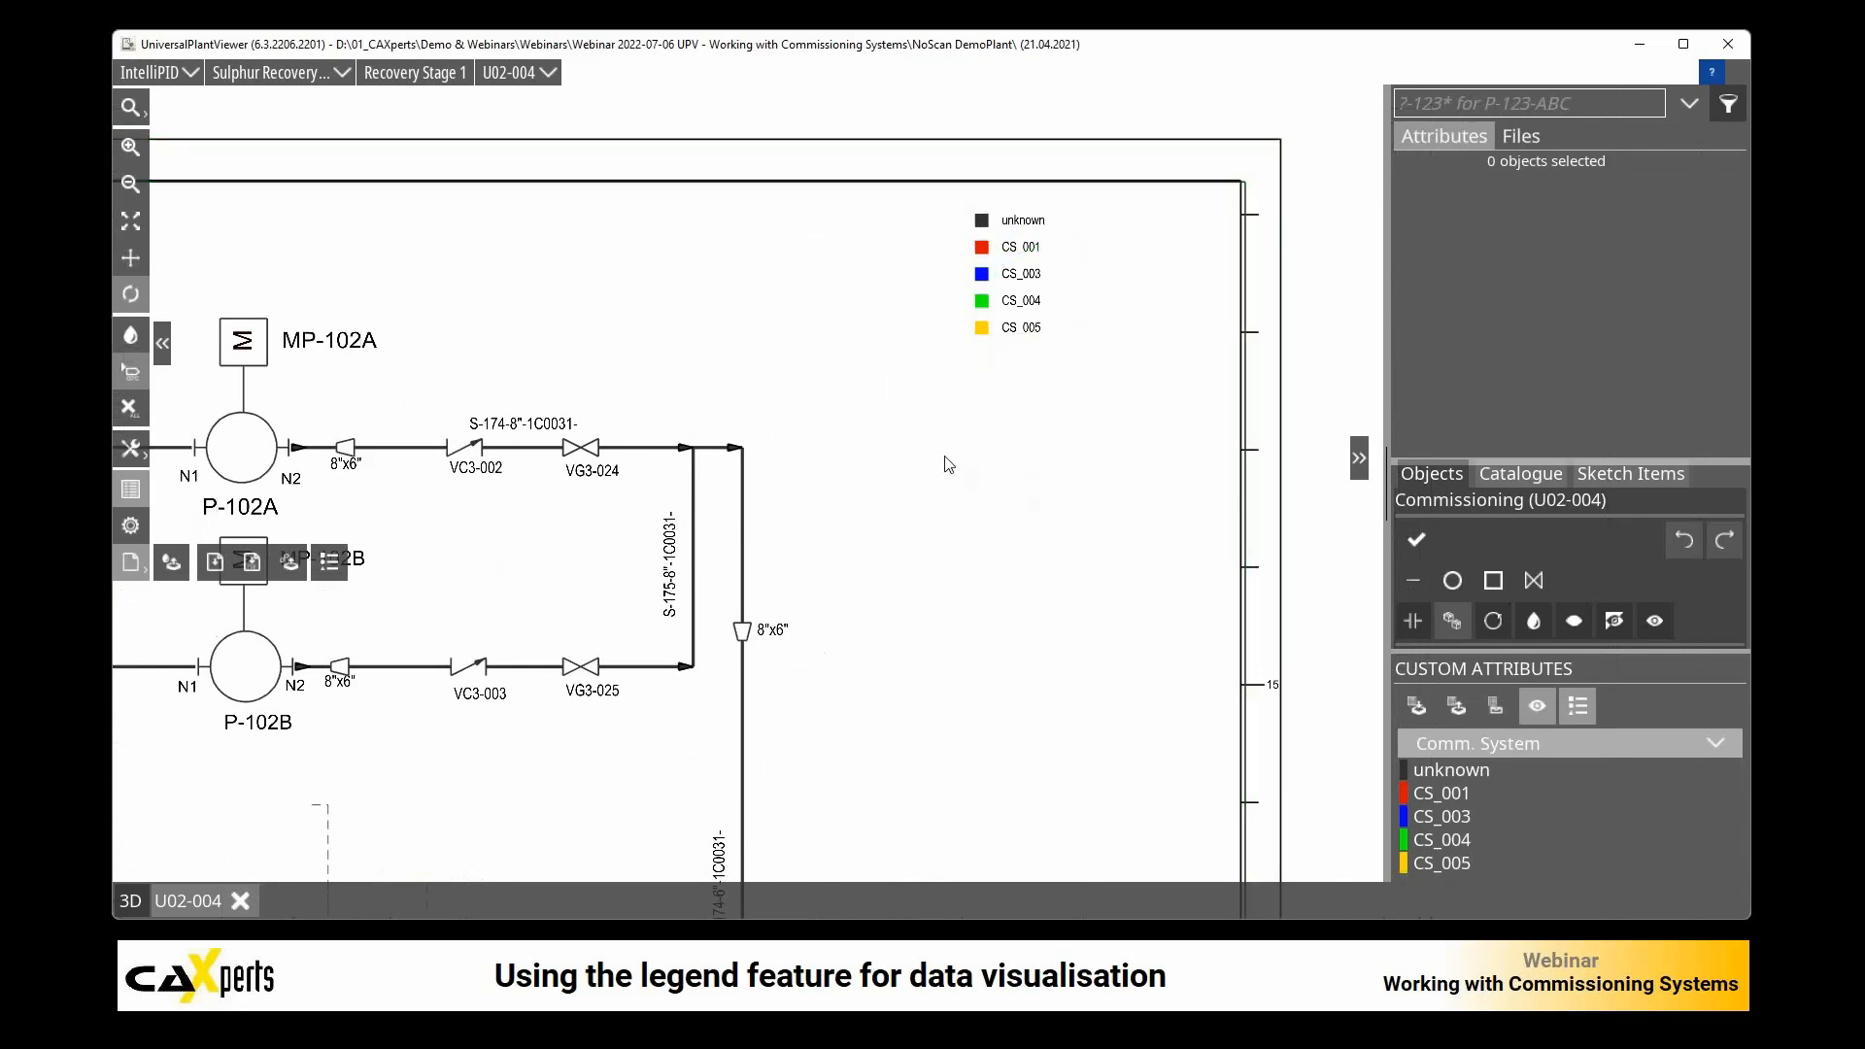
Step: Export drawing U02-004 with its colors as shown and save it as U02-004.pdf in the webinar folder
{"action": "scroll", "coordinate": [949, 464], "scroll_direction": "down", "scroll_amount": 3}
{"action": "left_click_drag", "start_coordinate": [580, 608], "coordinate": [843, 439]}
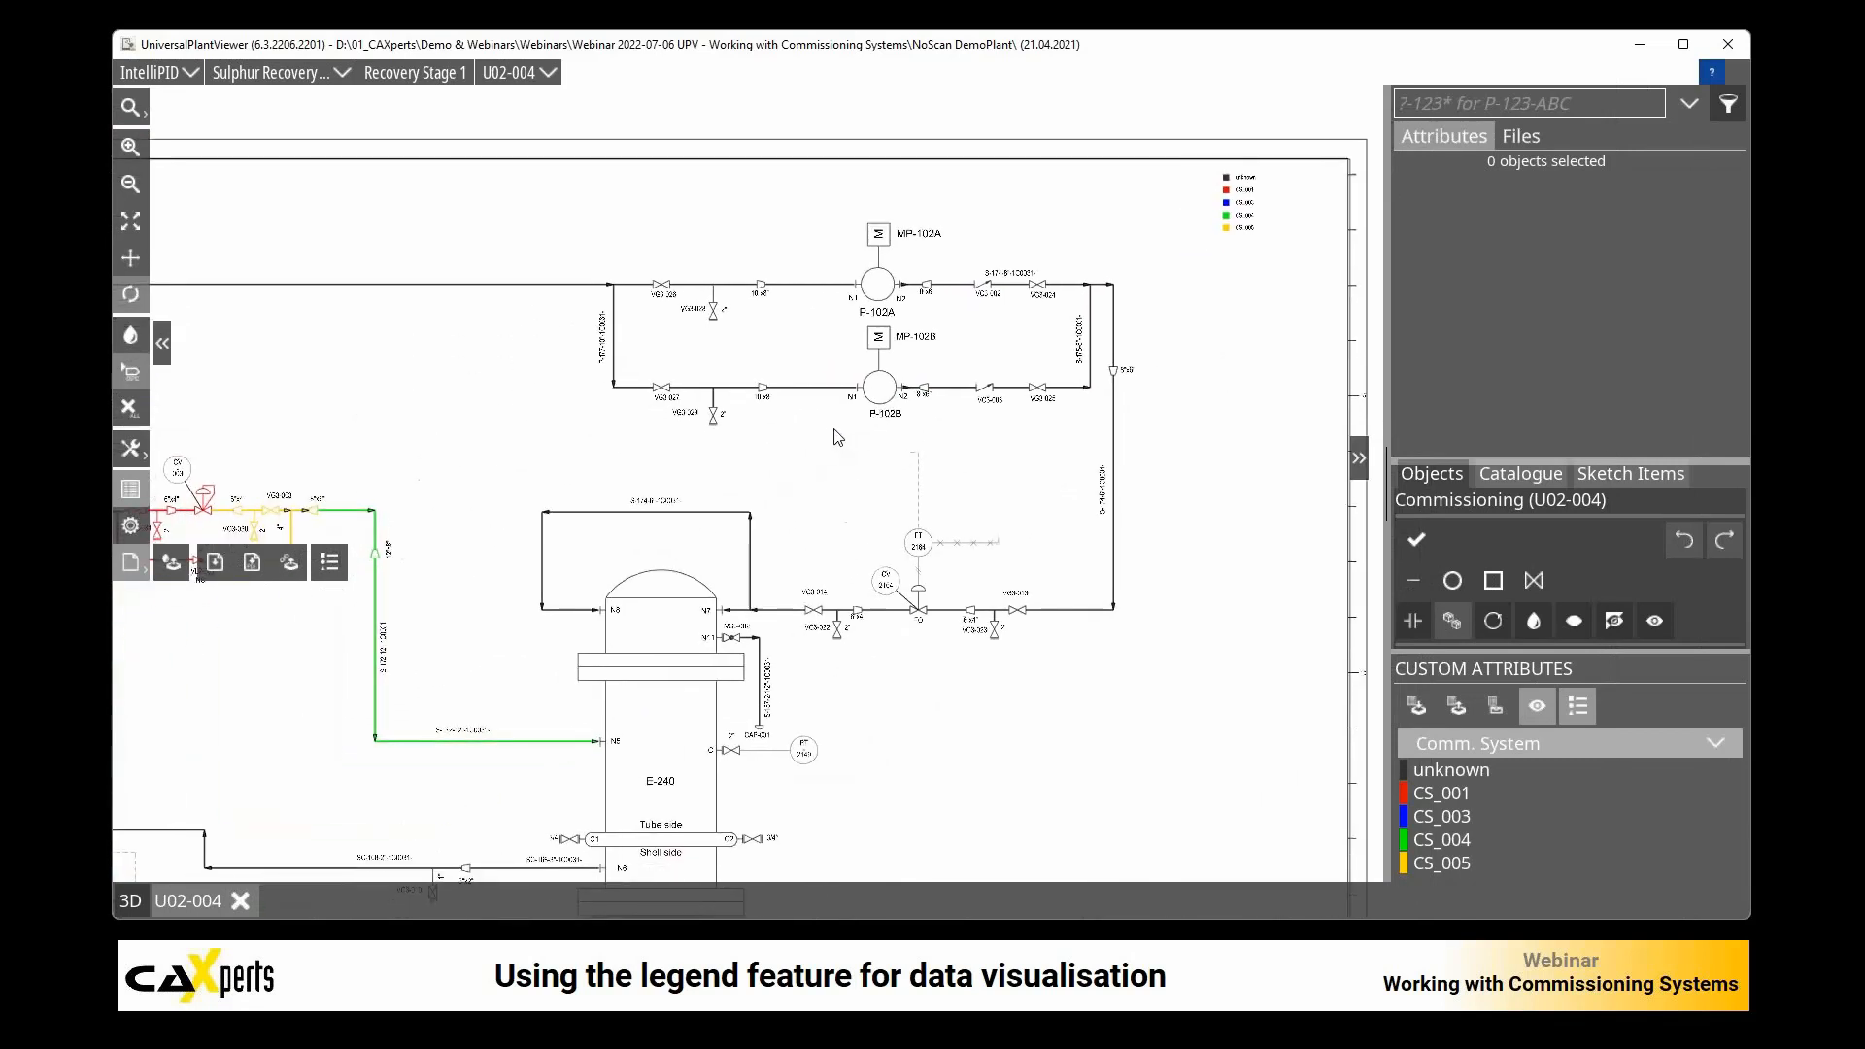
{"action": "scroll", "coordinate": [797, 462], "scroll_direction": "down", "scroll_amount": 1}
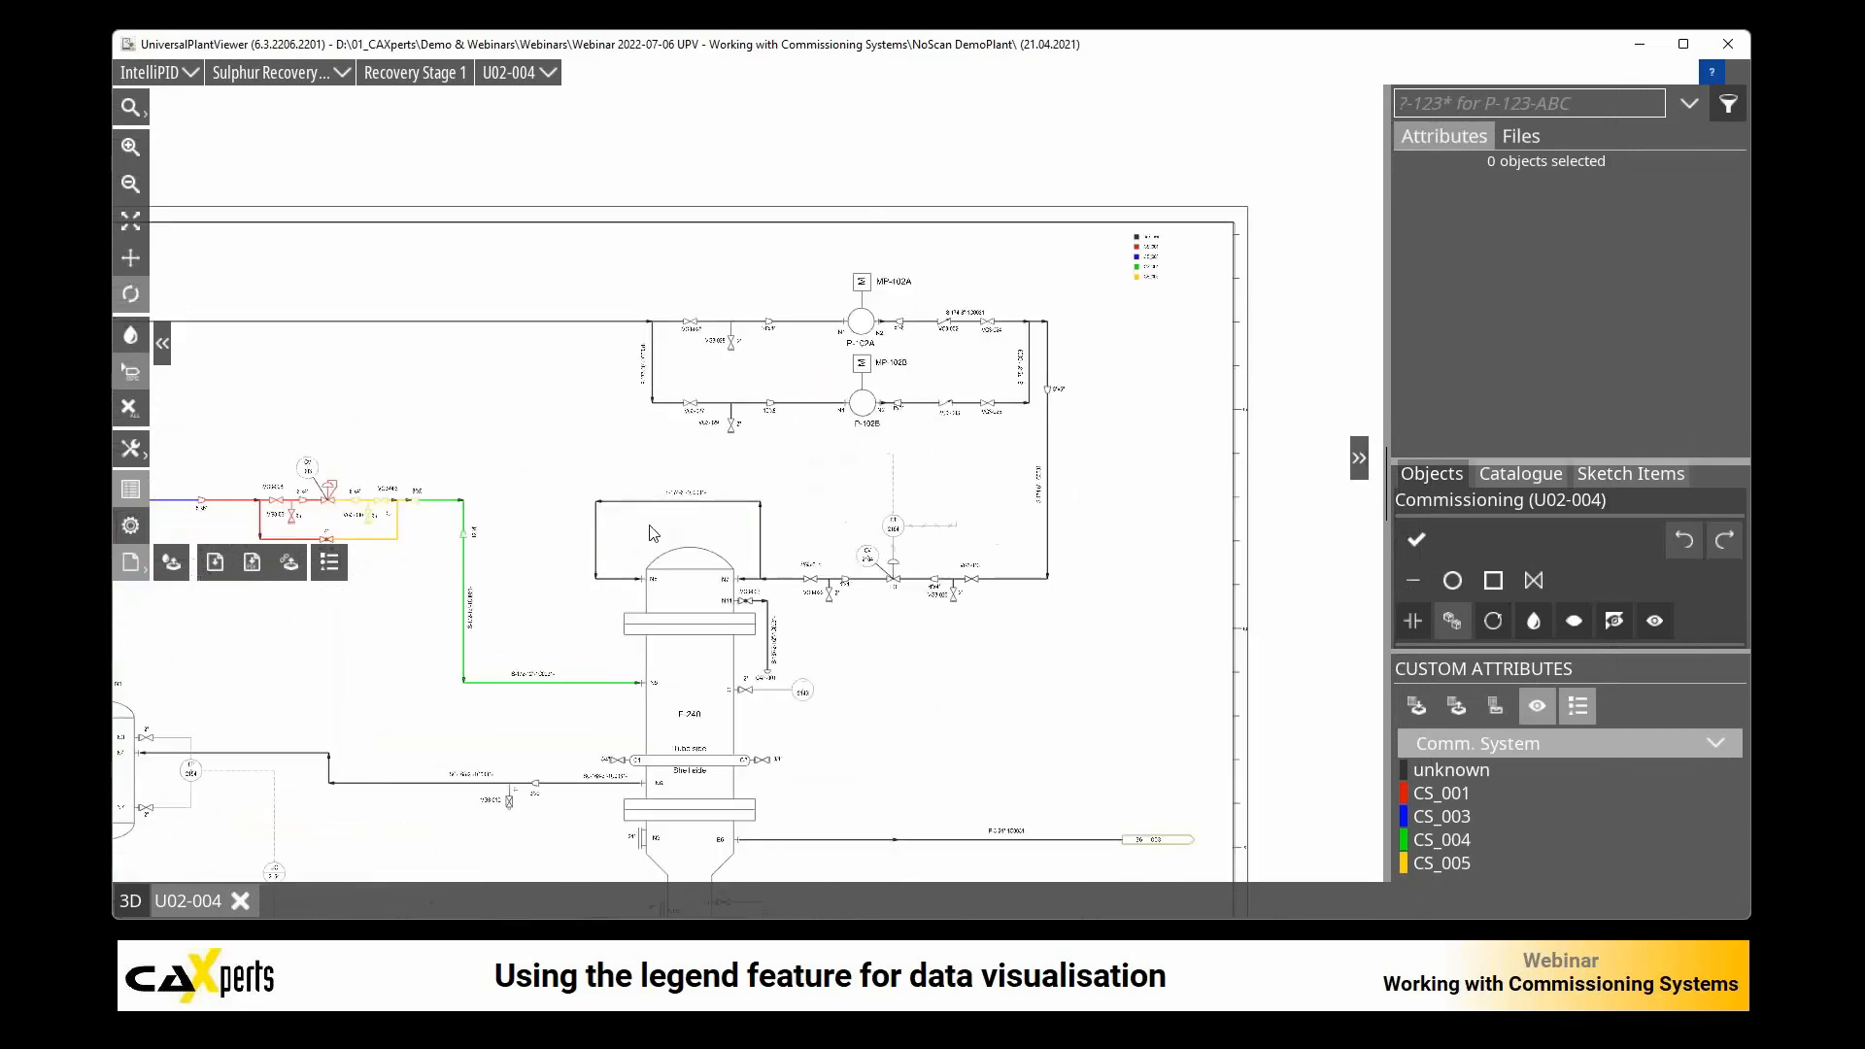
{"action": "left_click_drag", "start_coordinate": [606, 466], "coordinate": [772, 386]}
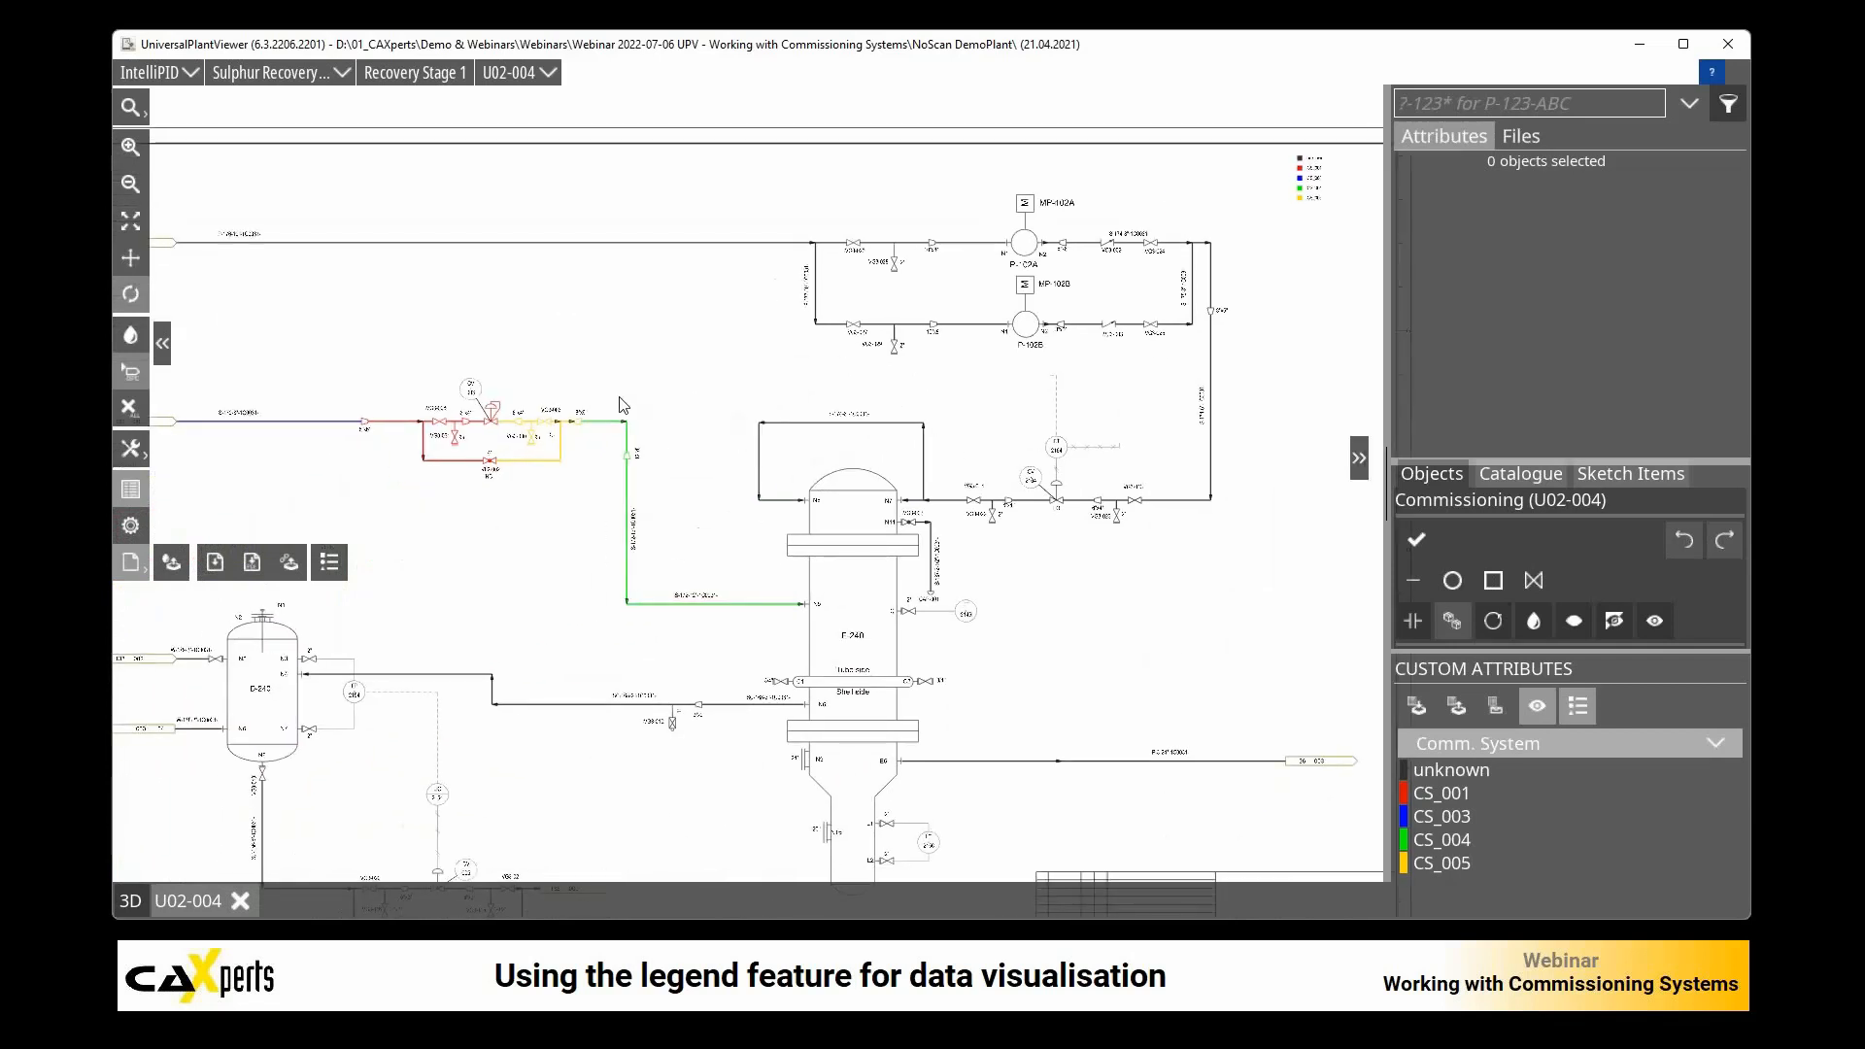
{"action": "left_click", "coordinate": [252, 567]}
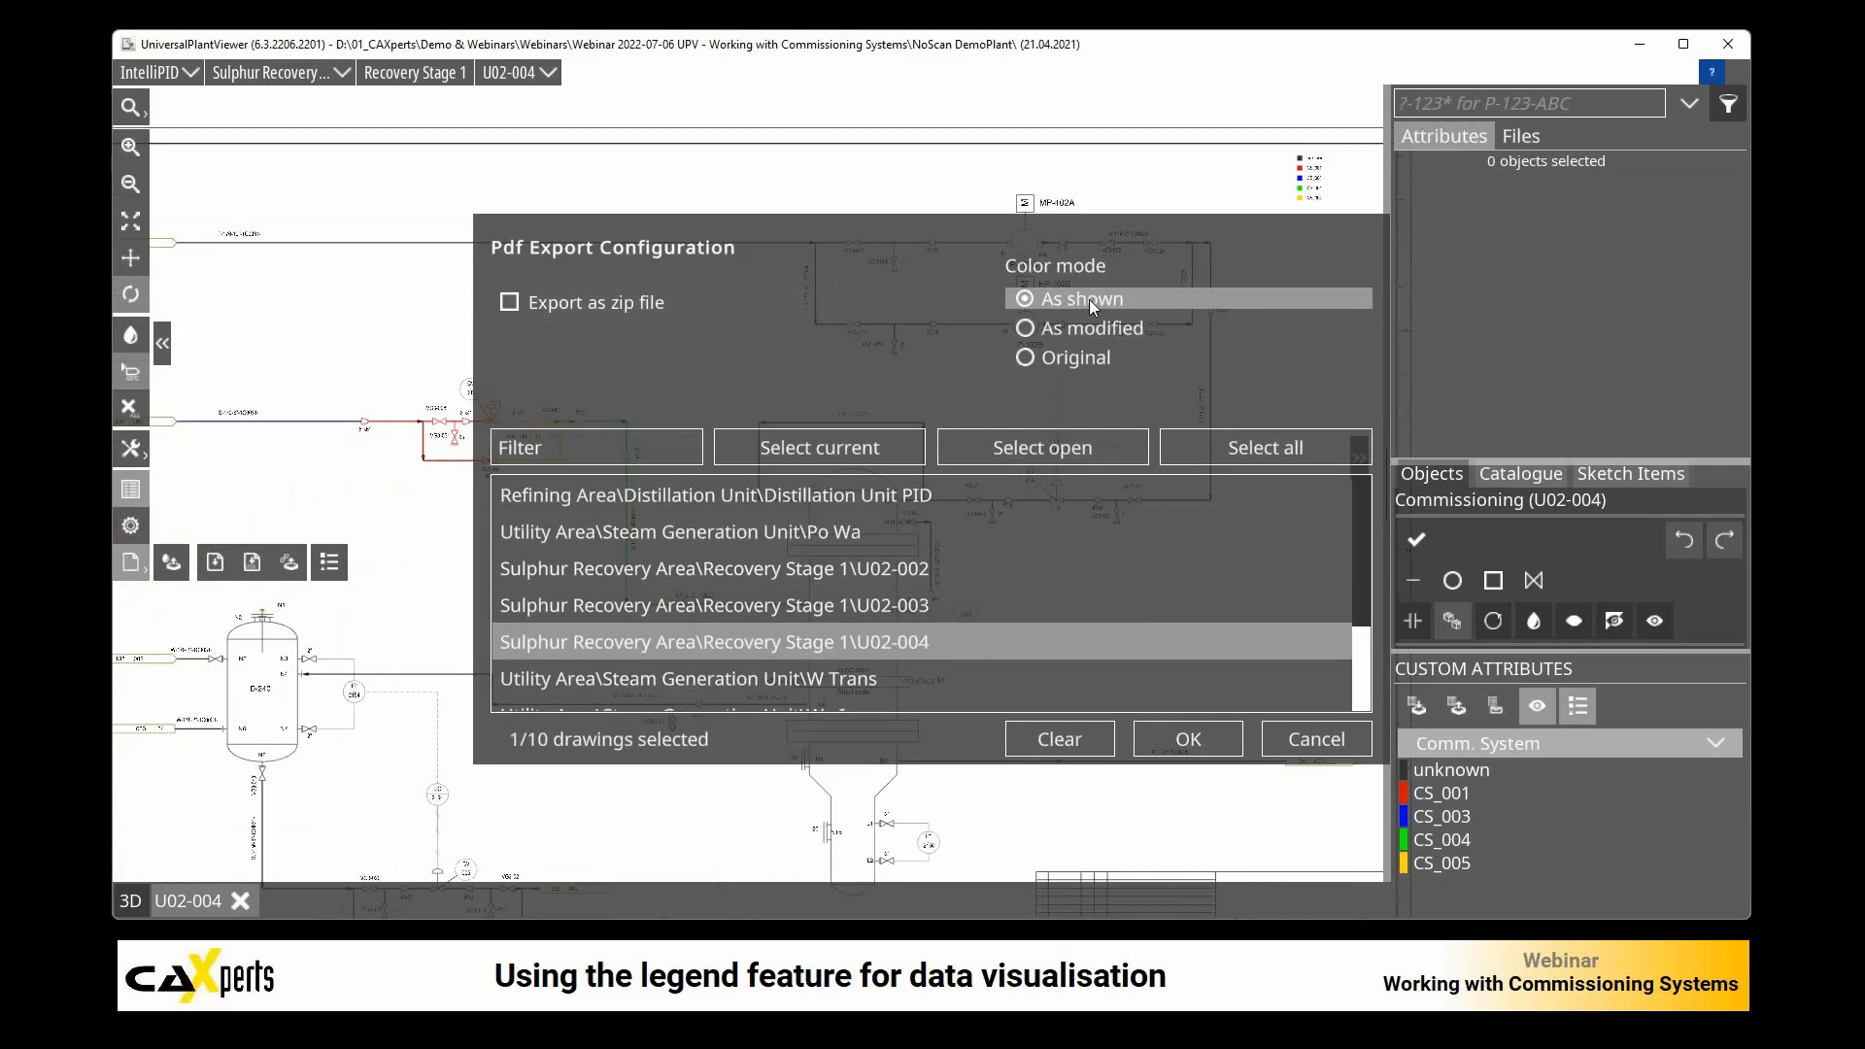
{"action": "left_click", "coordinate": [1193, 740]}
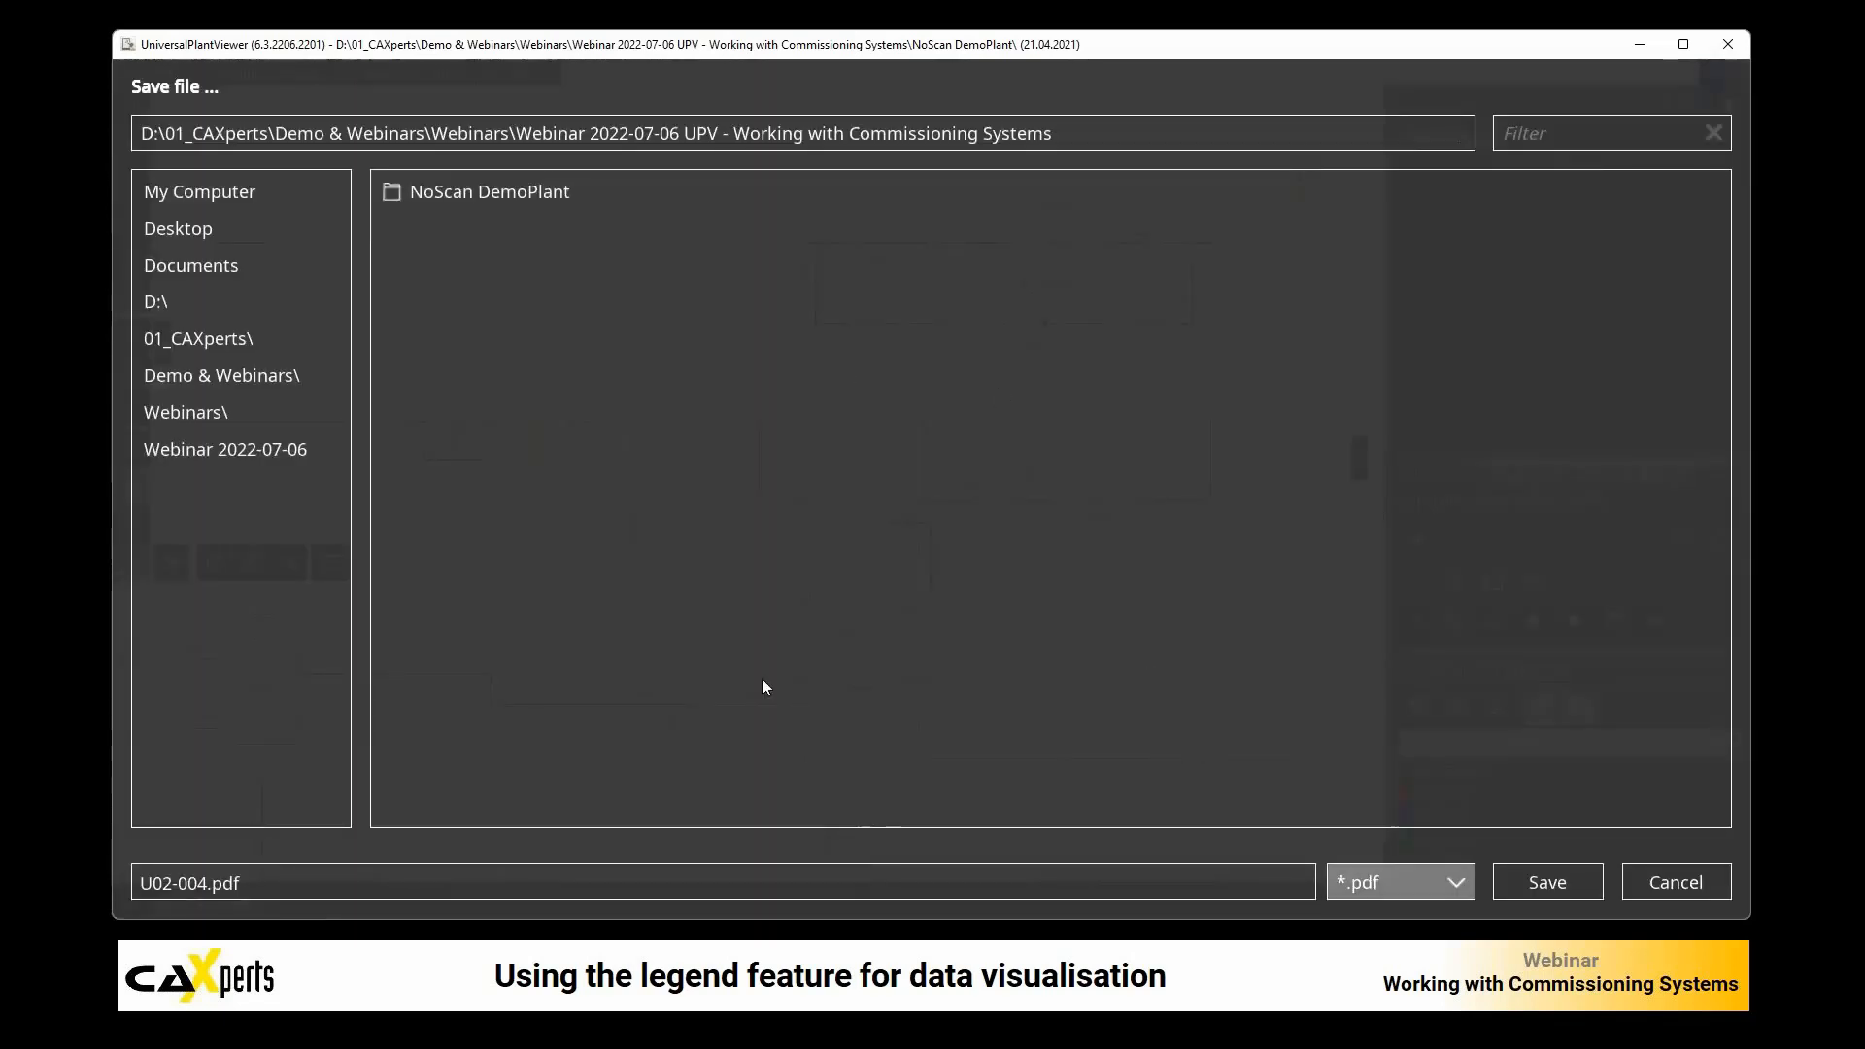
{"action": "left_click", "coordinate": [1548, 882]}
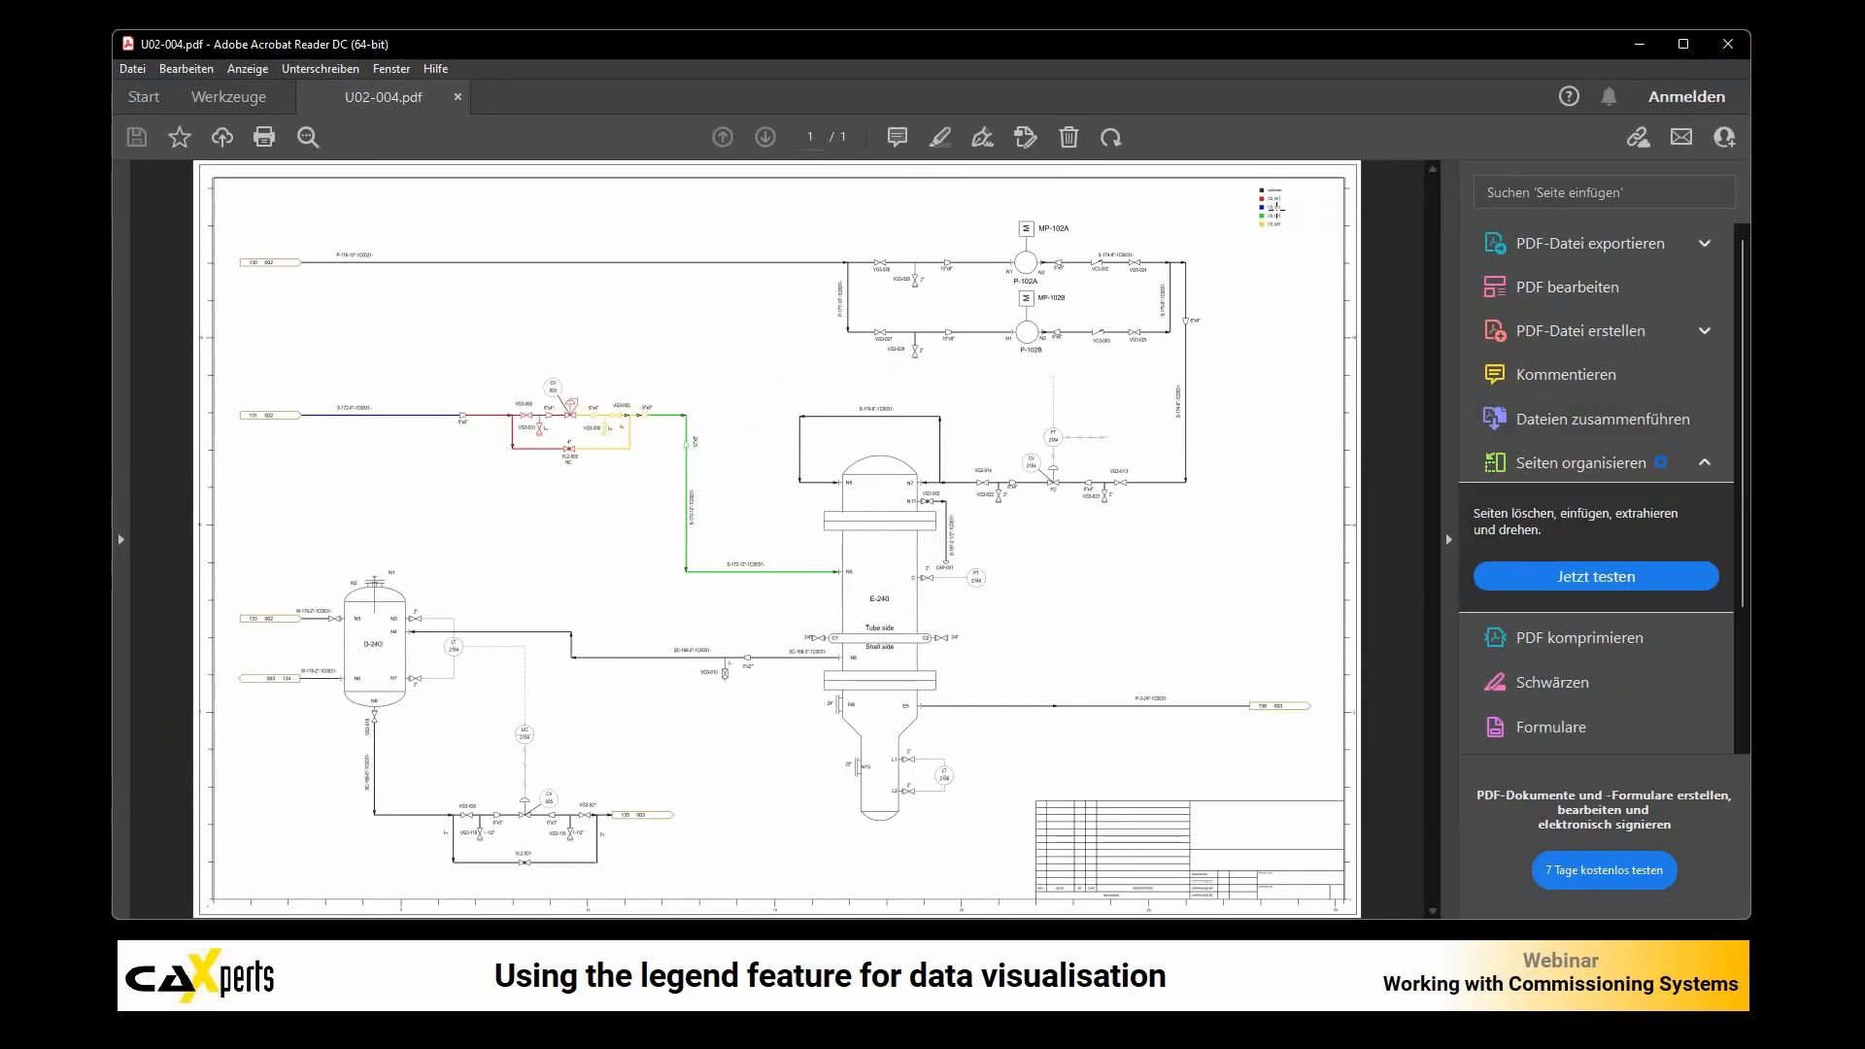
Step: Check the legend and colored lines in the exported U02-004.pdf, return to UniversalPlantViewer and acknowledge the export message
{"action": "scroll", "coordinate": [1283, 208], "scroll_direction": "up", "scroll_amount": 2, "text": "ctrl"}
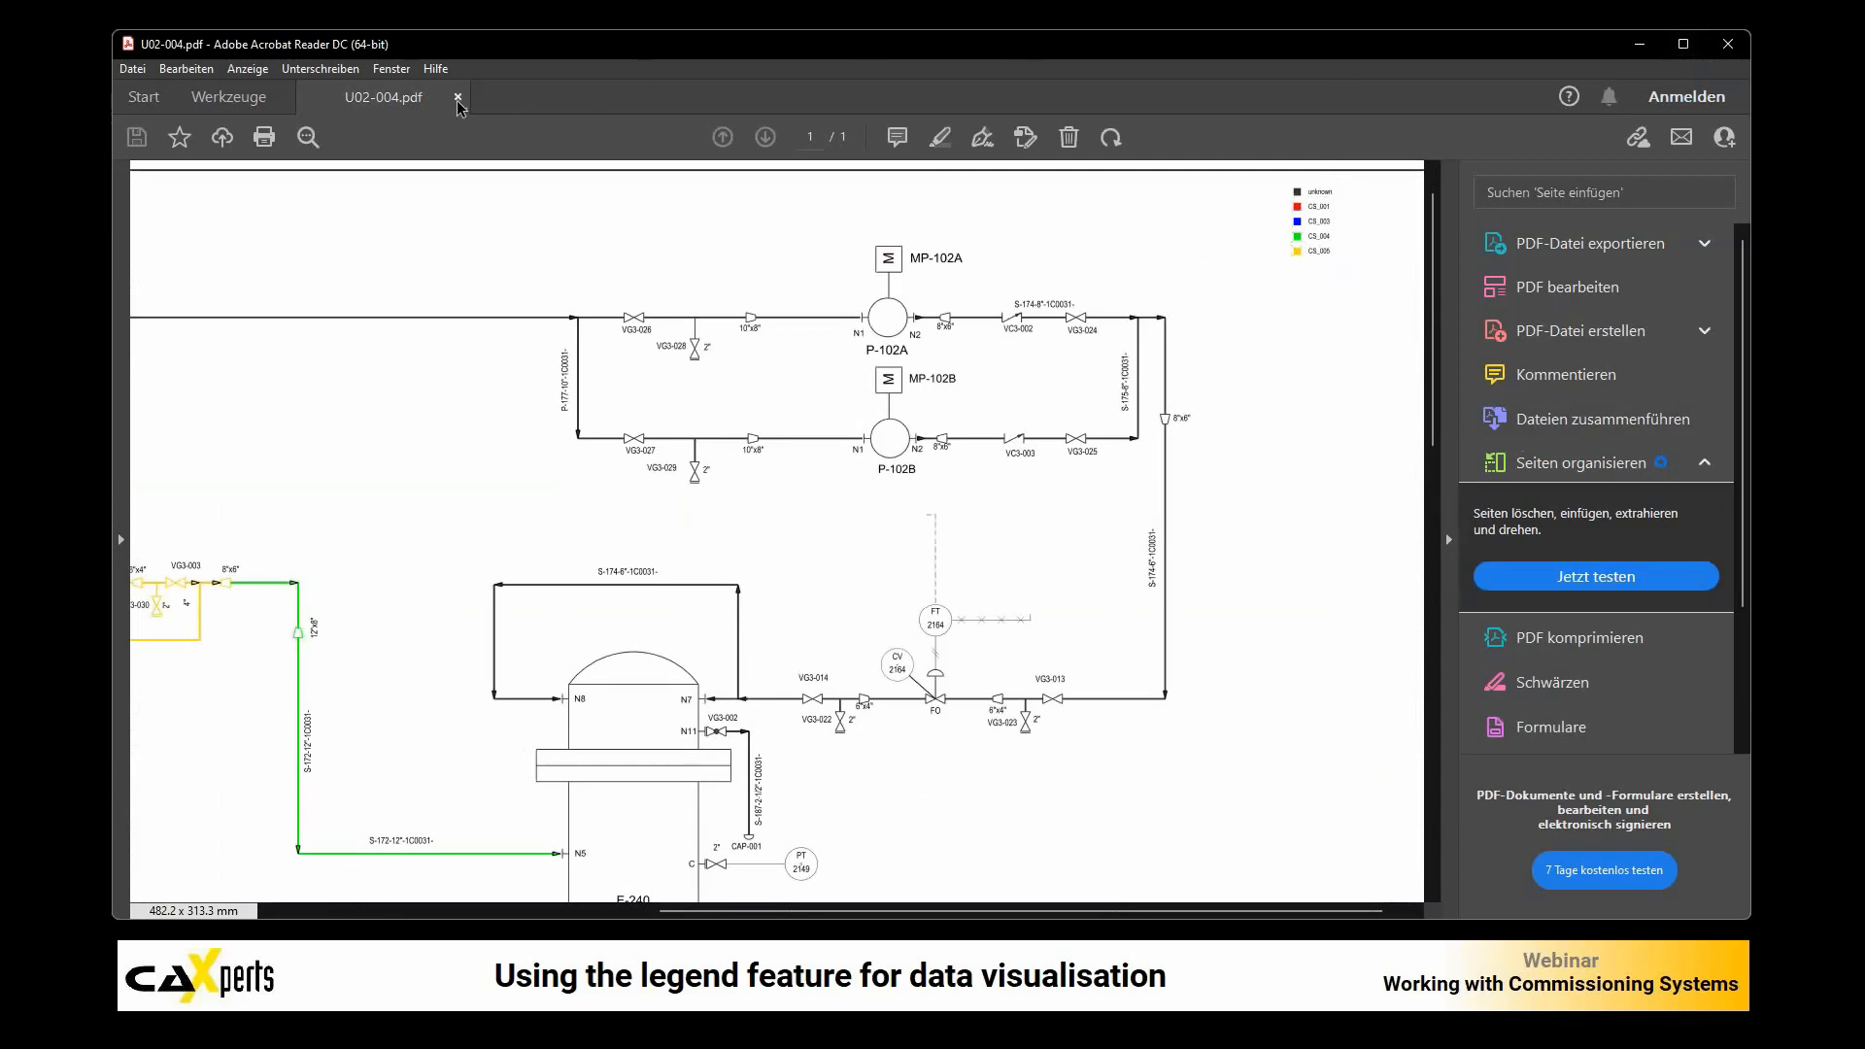
{"action": "left_click", "coordinate": [455, 97]}
{"action": "key", "text": "alt+Tab"}
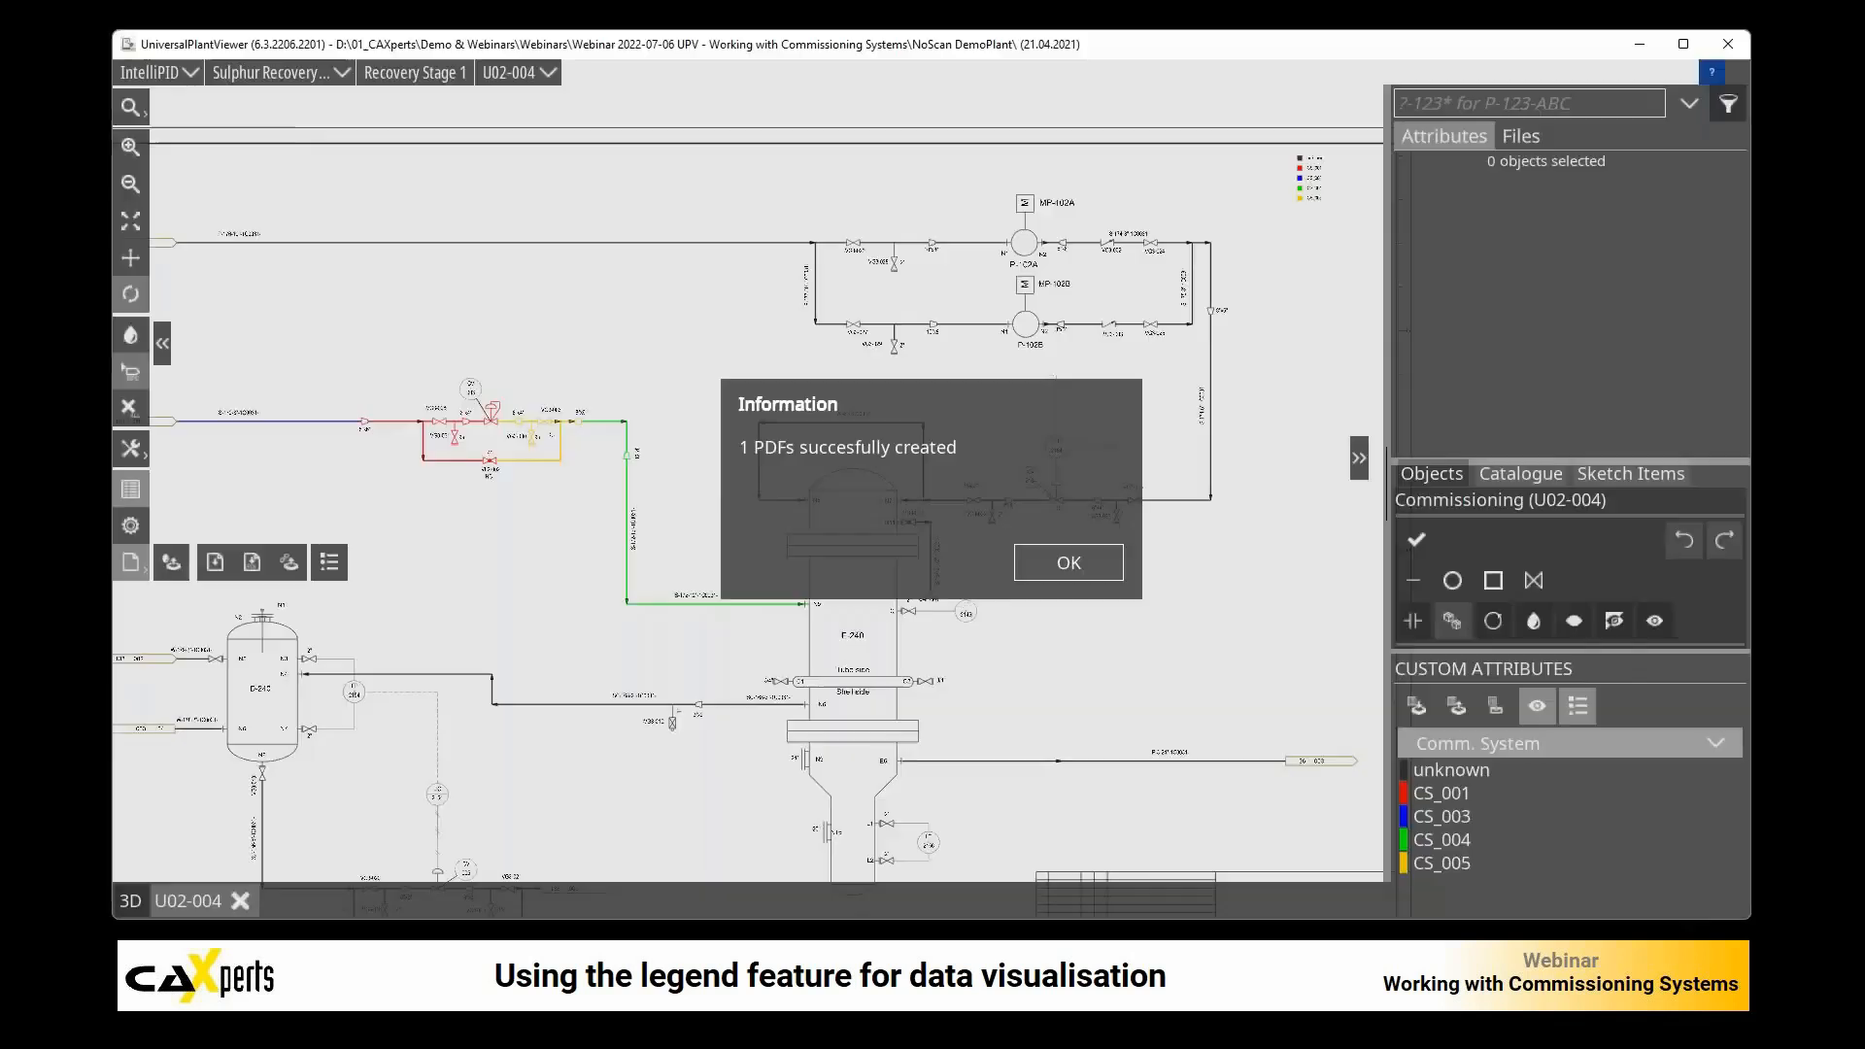
{"action": "left_click", "coordinate": [1097, 563]}
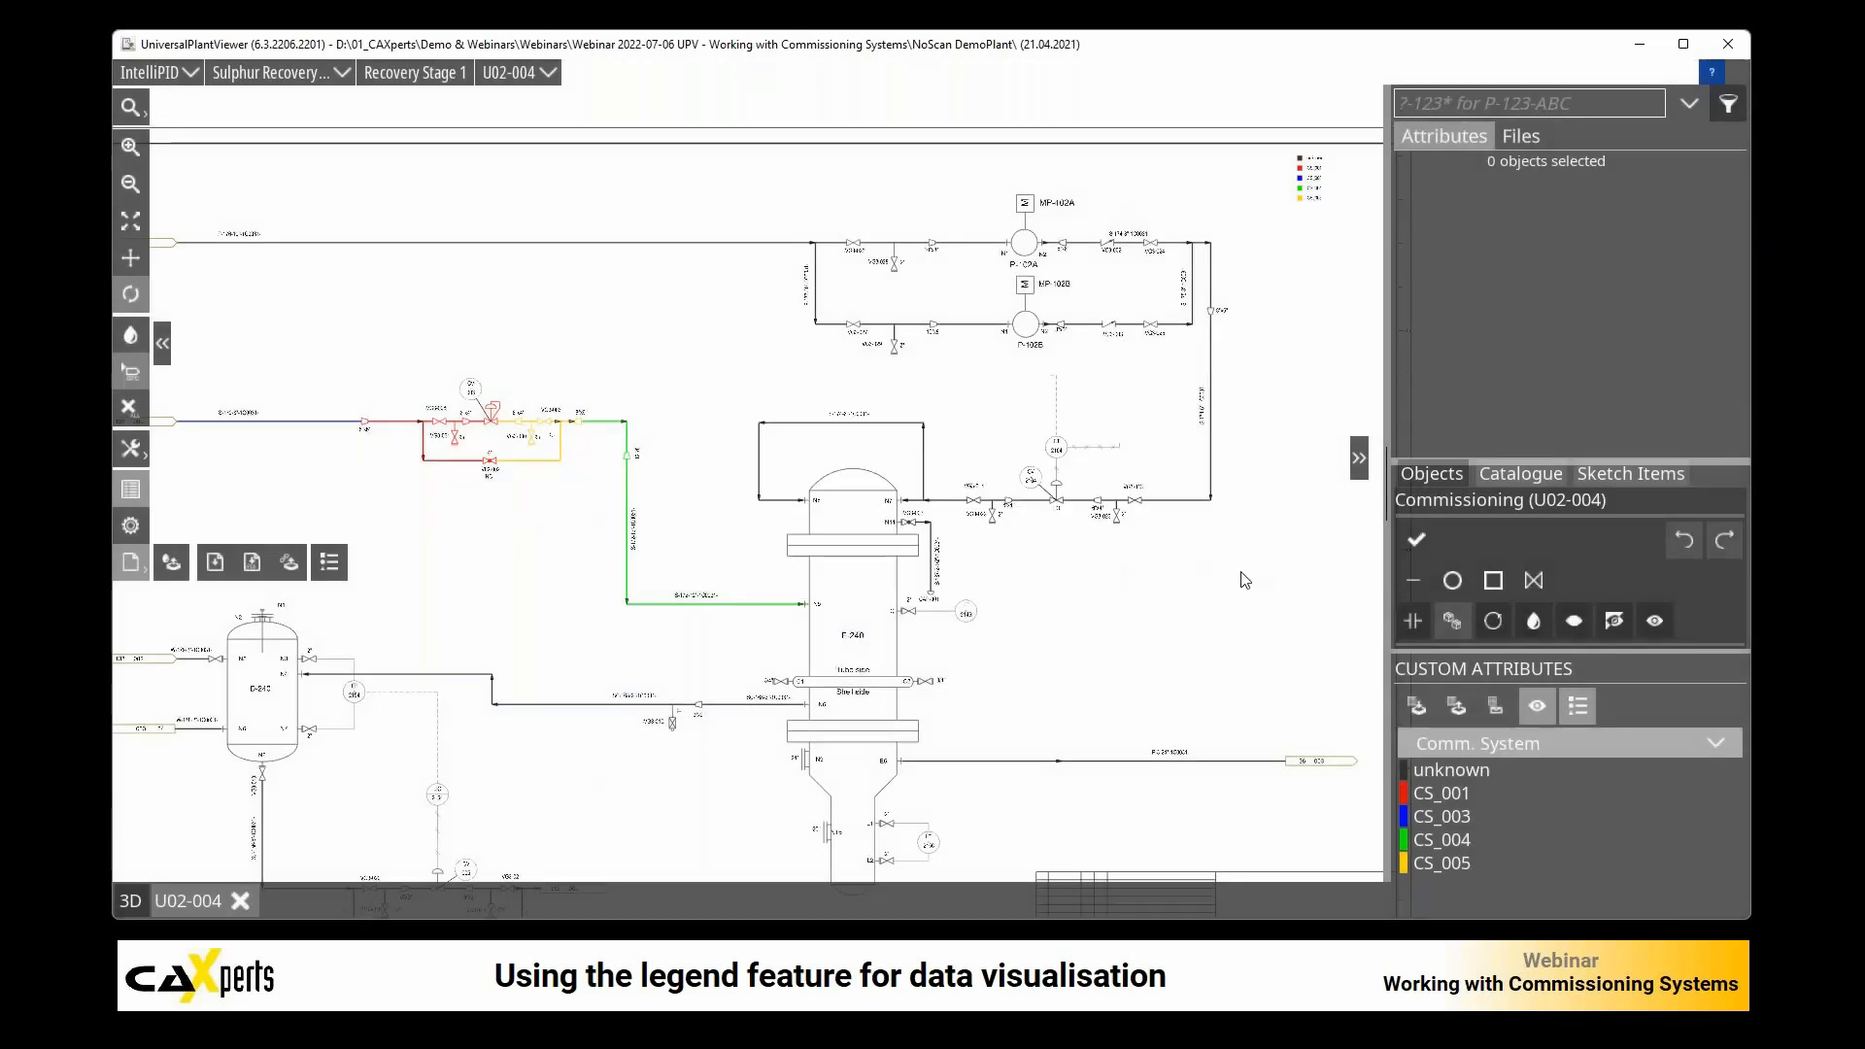
Step: Remove the Comm. System coloring and legend from the drawing by setting the displayed custom attribute to None
{"action": "scroll", "coordinate": [1154, 599], "scroll_direction": "down", "scroll_amount": 1}
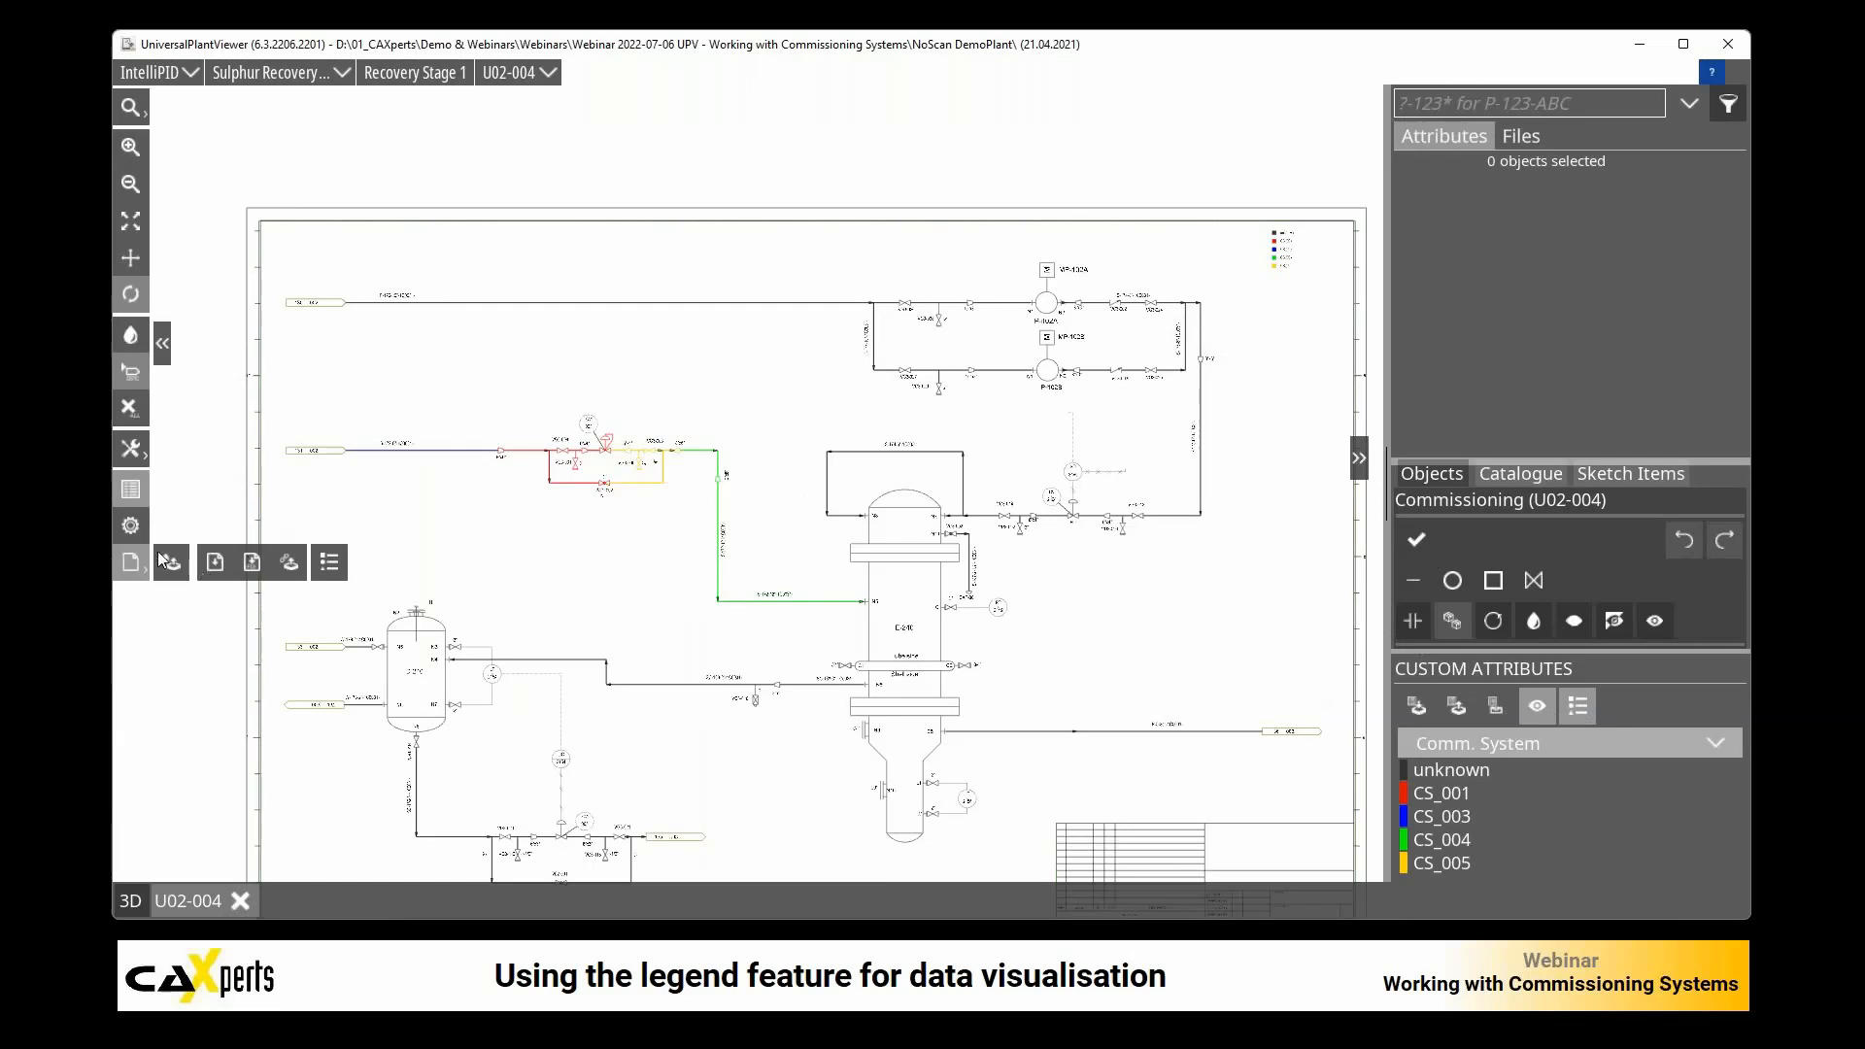
{"action": "left_click", "coordinate": [130, 340]}
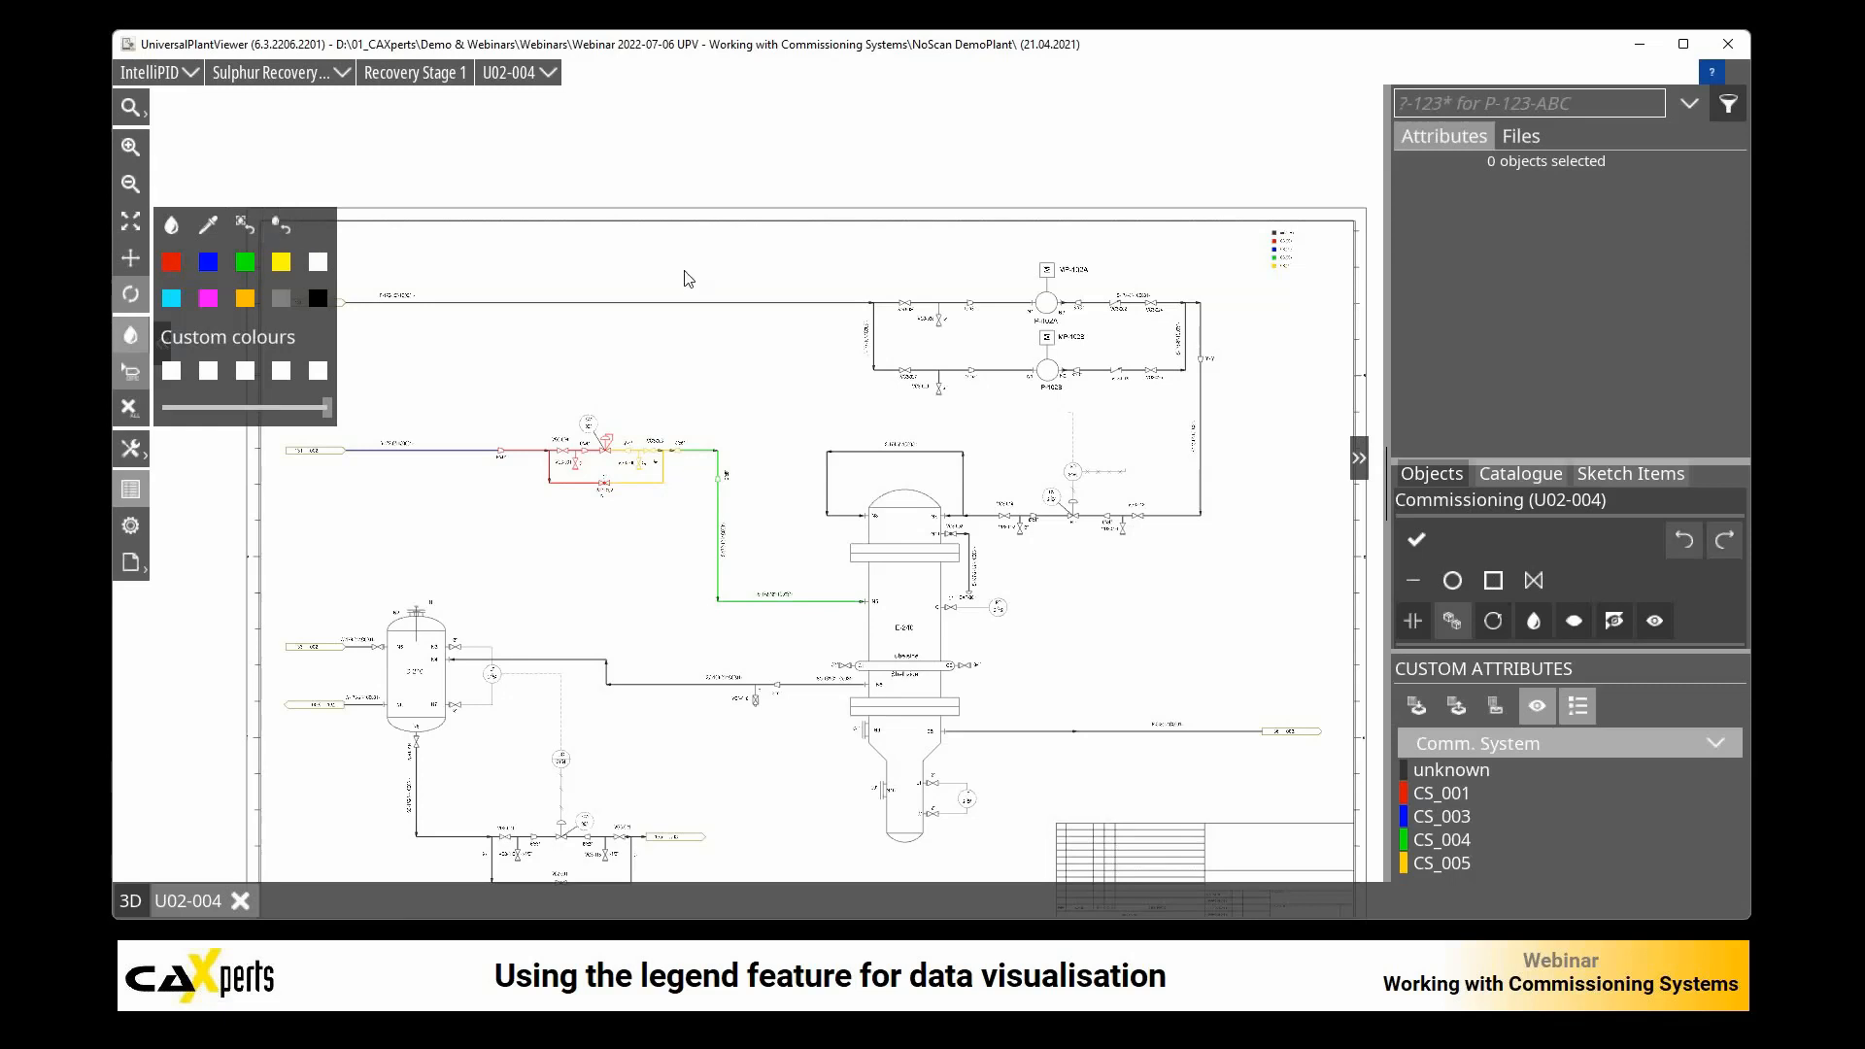
{"action": "left_click", "coordinate": [1535, 748]}
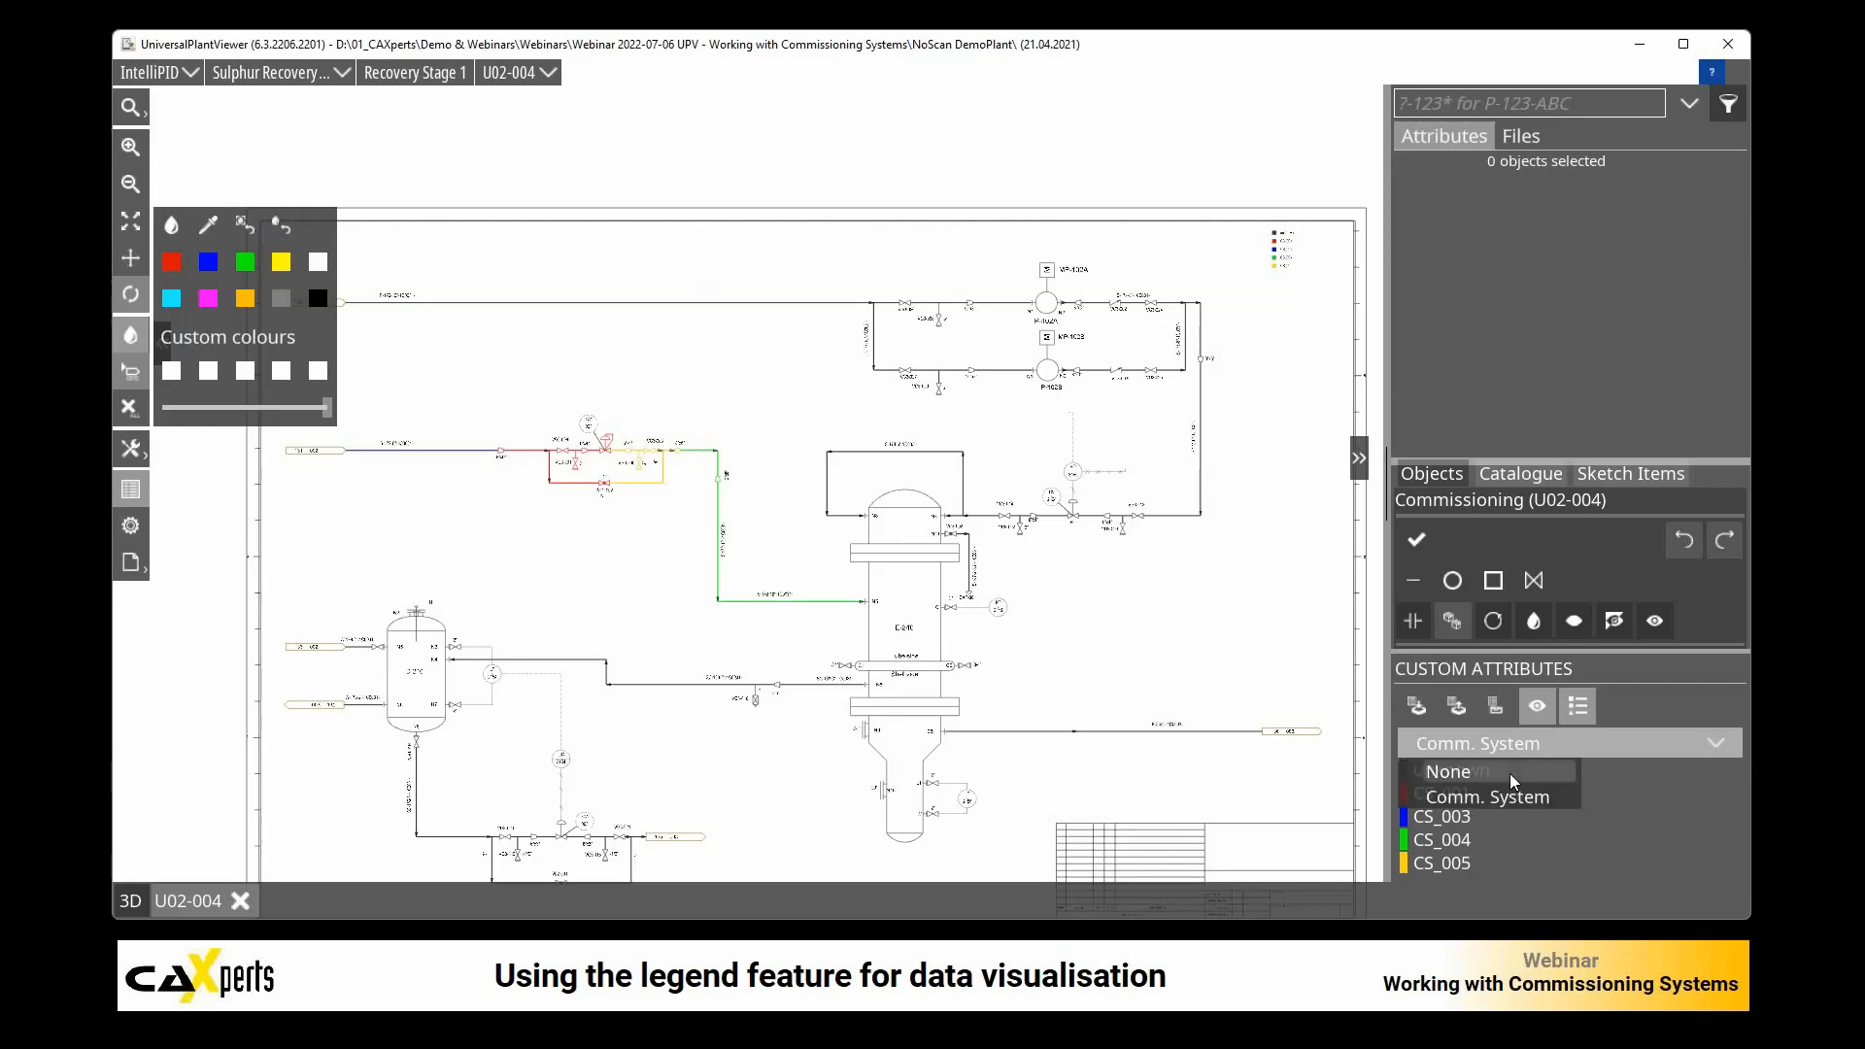
{"action": "left_click", "coordinate": [1509, 773]}
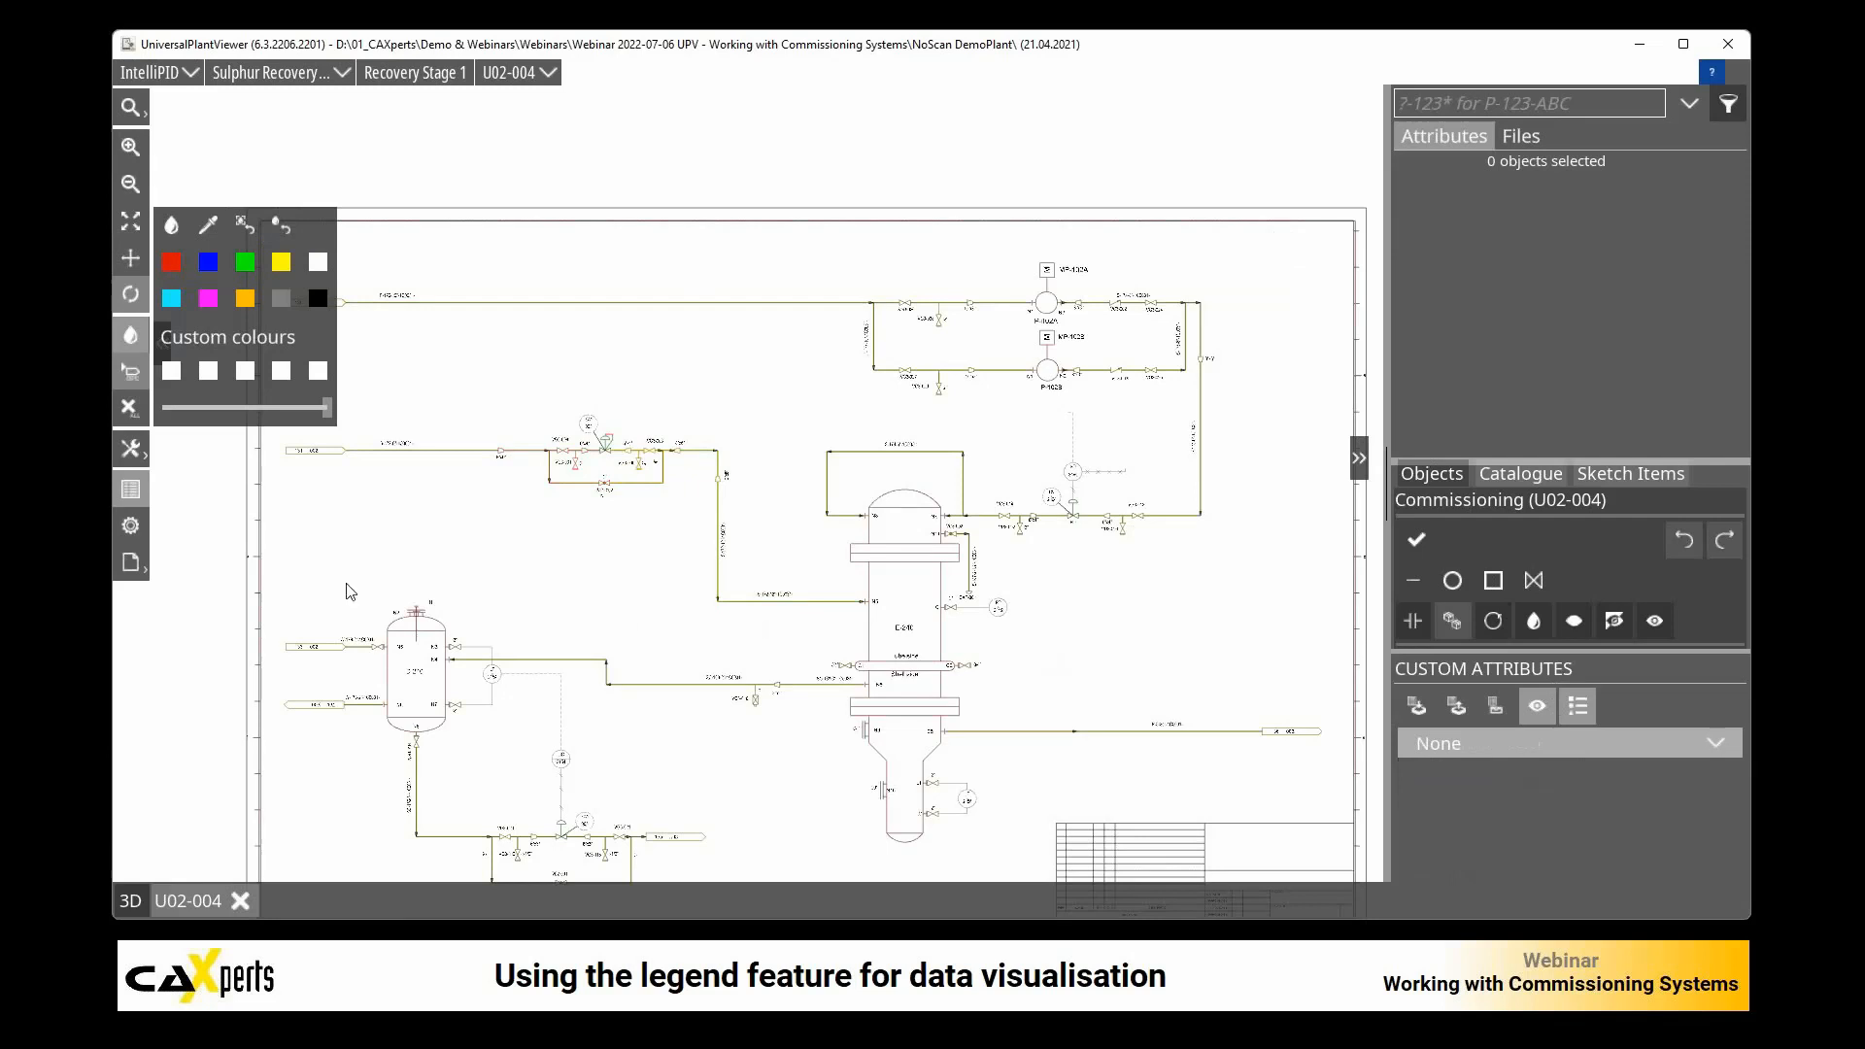
Step: Bring up the selection of available display styles and switch to the CommSystems.xlsx workbook in Excel
{"action": "left_click", "coordinate": [128, 565]}
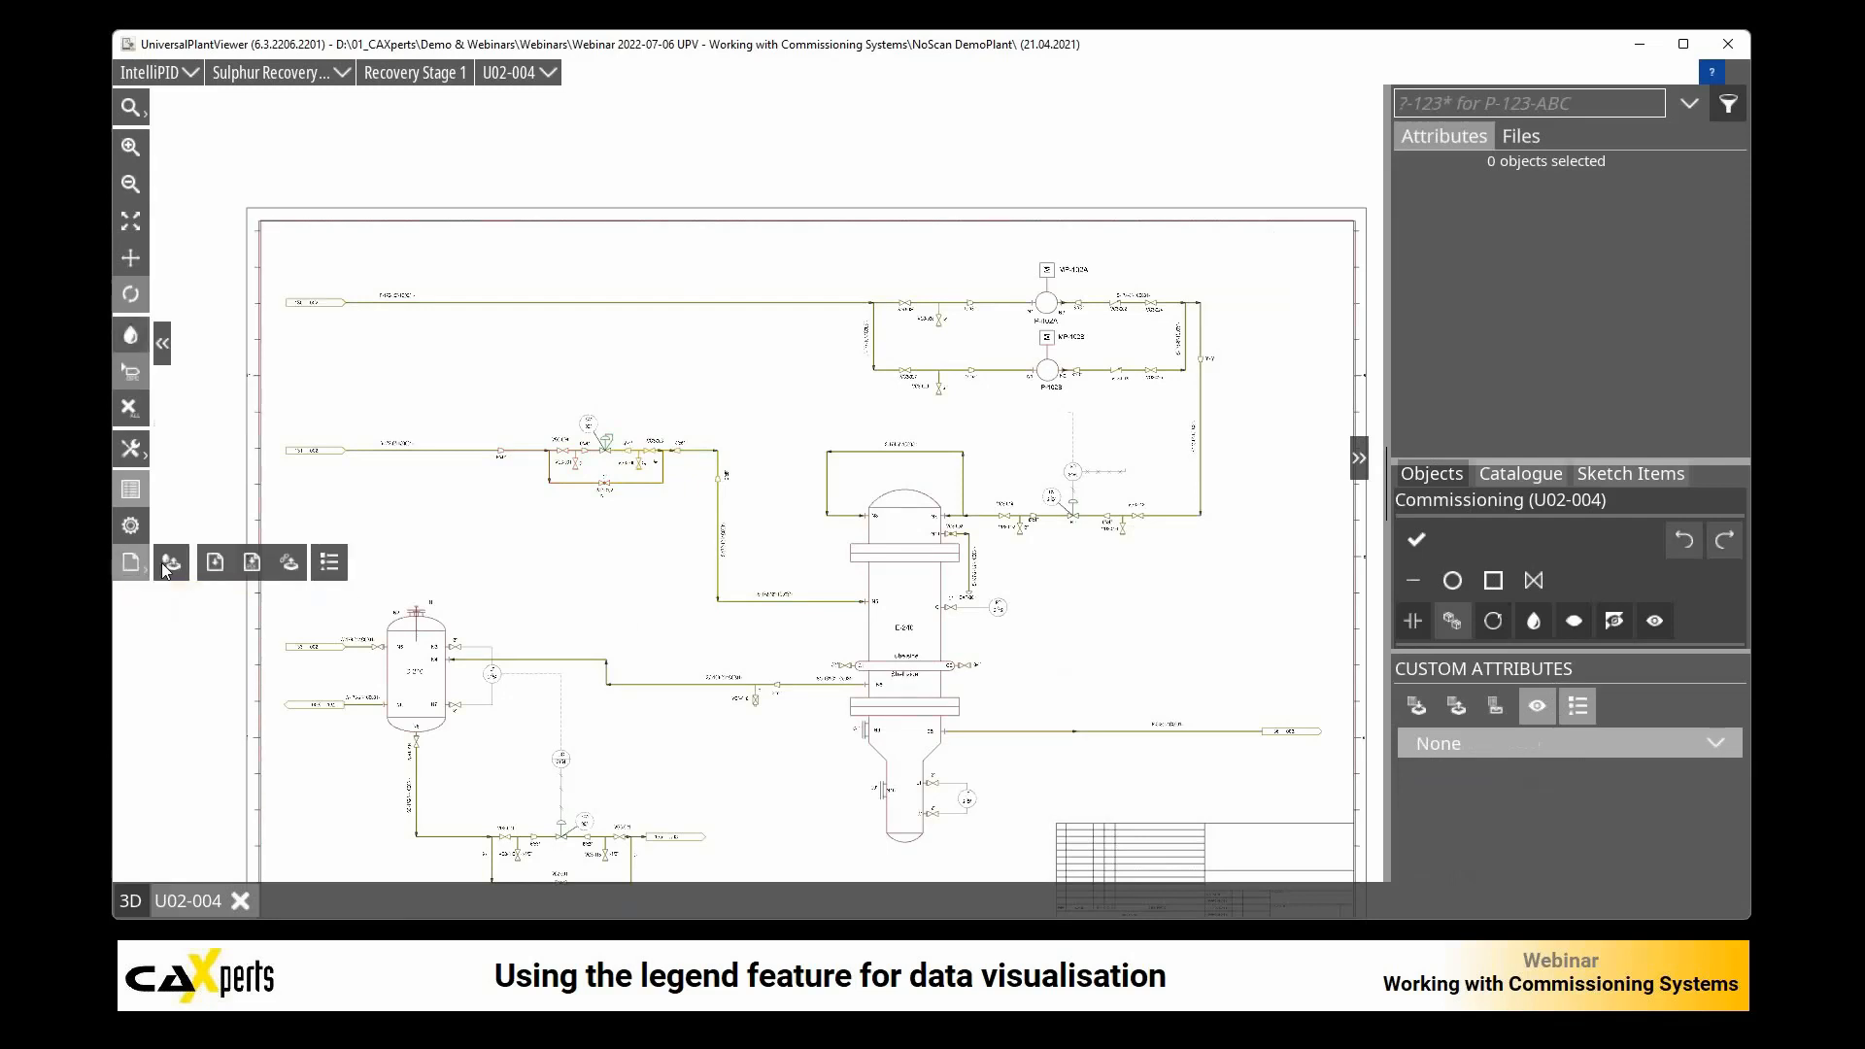
{"action": "left_click", "coordinate": [171, 564]}
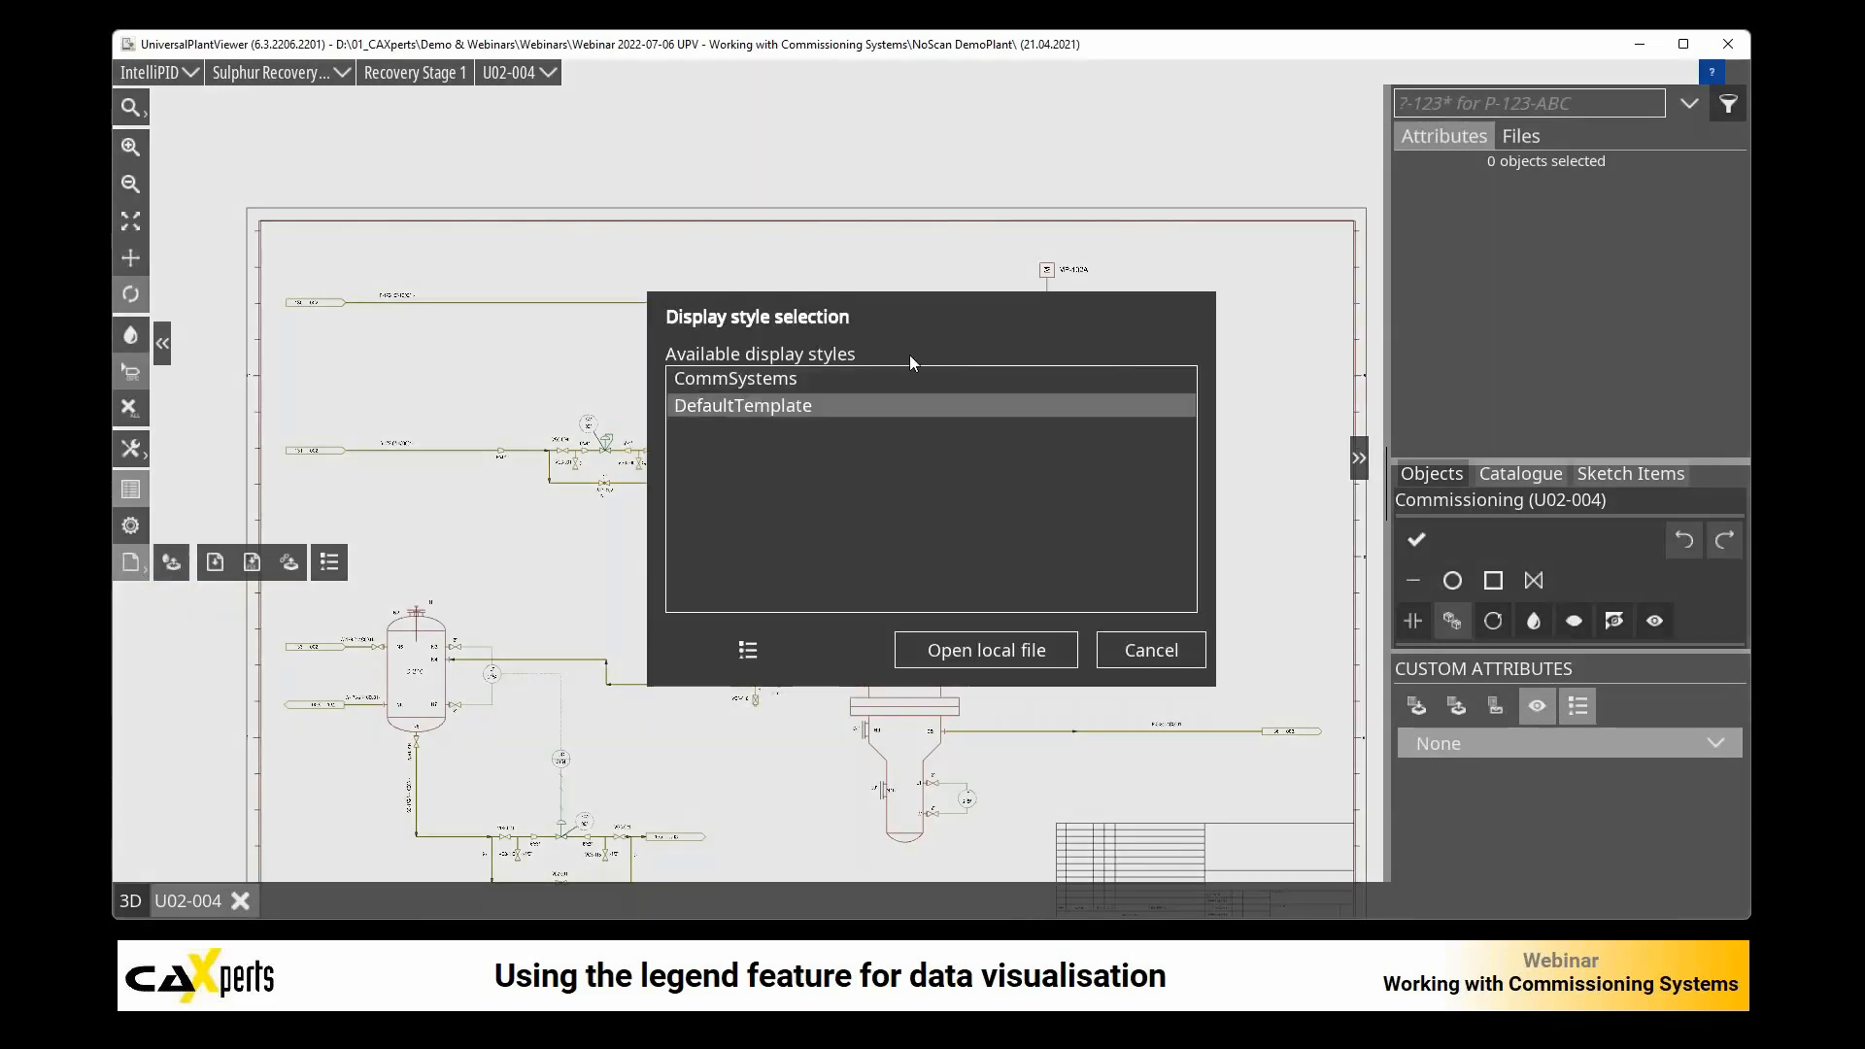
{"action": "mouse_move", "coordinate": [359, 1037]}
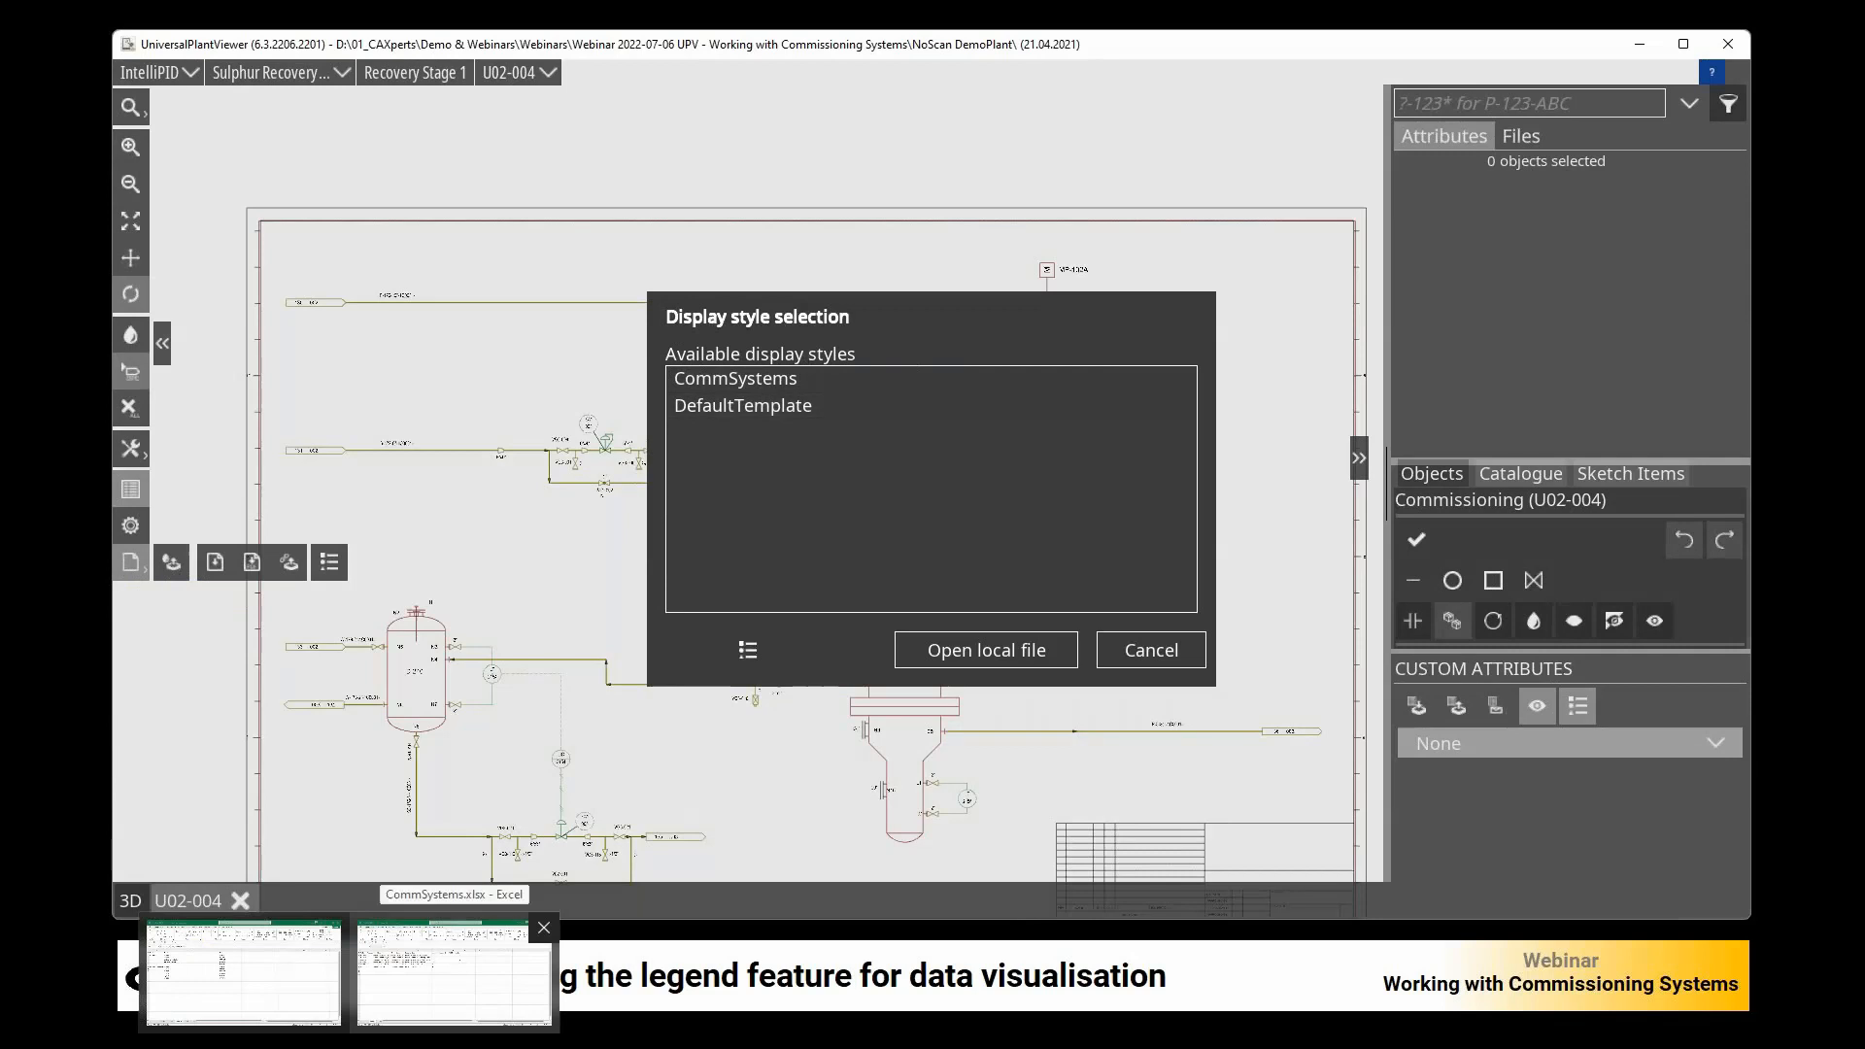
{"action": "left_click", "coordinate": [448, 974]}
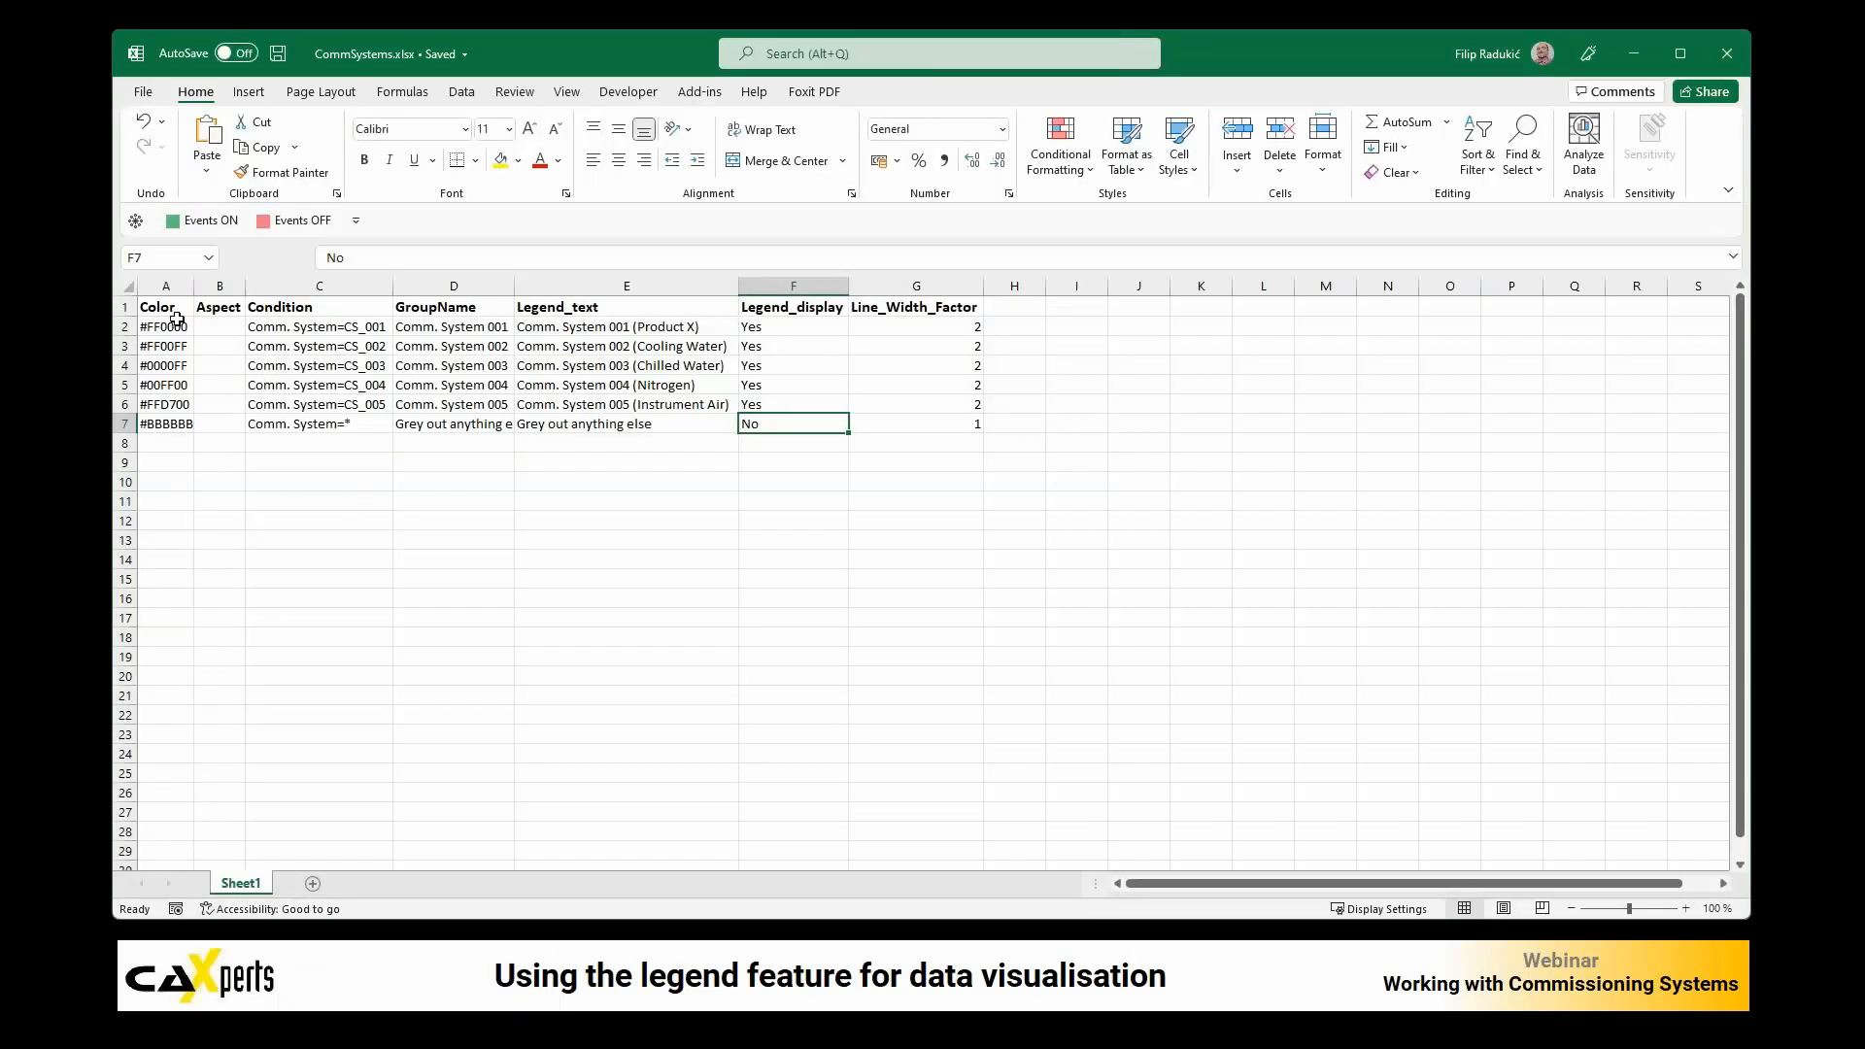
Step: Examine the conditions for CS_001 to CS_005, the group names and the Legend_text column of the CommSystems style table
{"action": "left_click", "coordinate": [334, 327]}
{"action": "left_click", "coordinate": [337, 347]}
{"action": "left_click", "coordinate": [340, 366]}
{"action": "left_click", "coordinate": [341, 388]}
{"action": "left_click", "coordinate": [340, 406]}
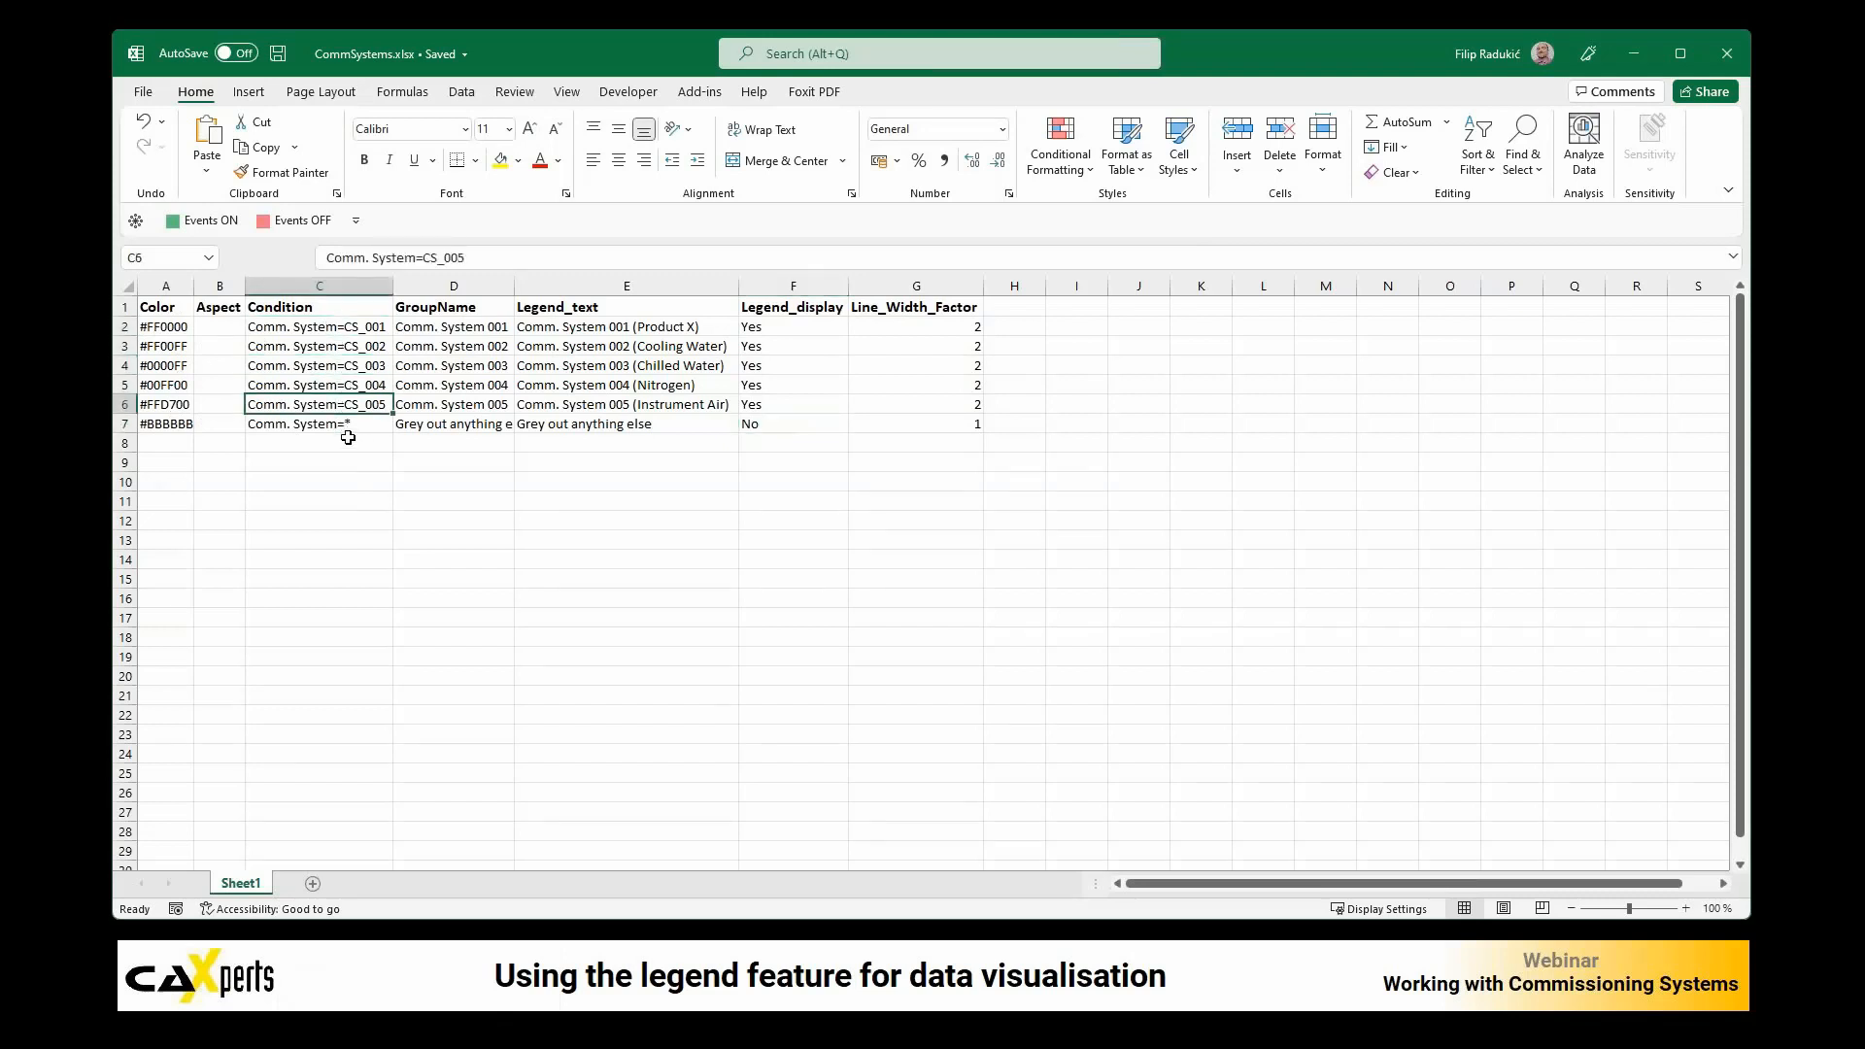
{"action": "left_click_drag", "start_coordinate": [481, 328], "coordinate": [486, 403]}
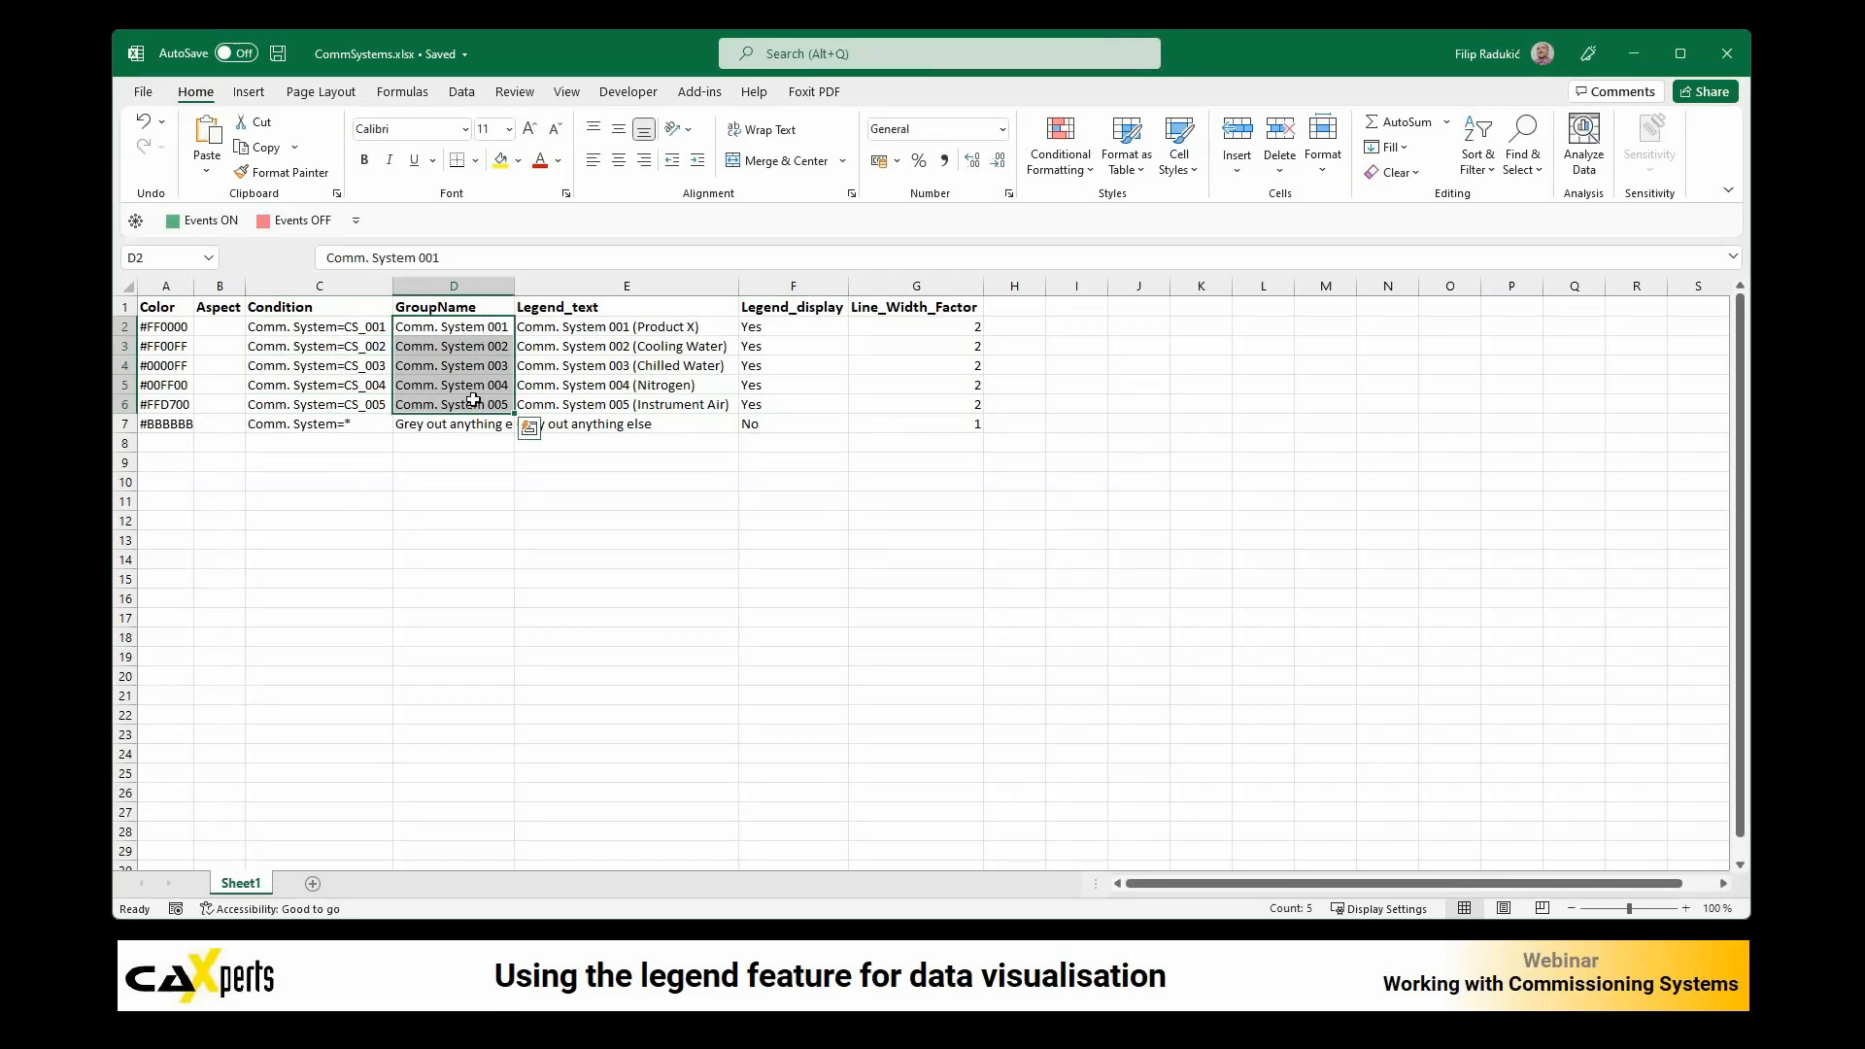
{"action": "left_click", "coordinate": [612, 285]}
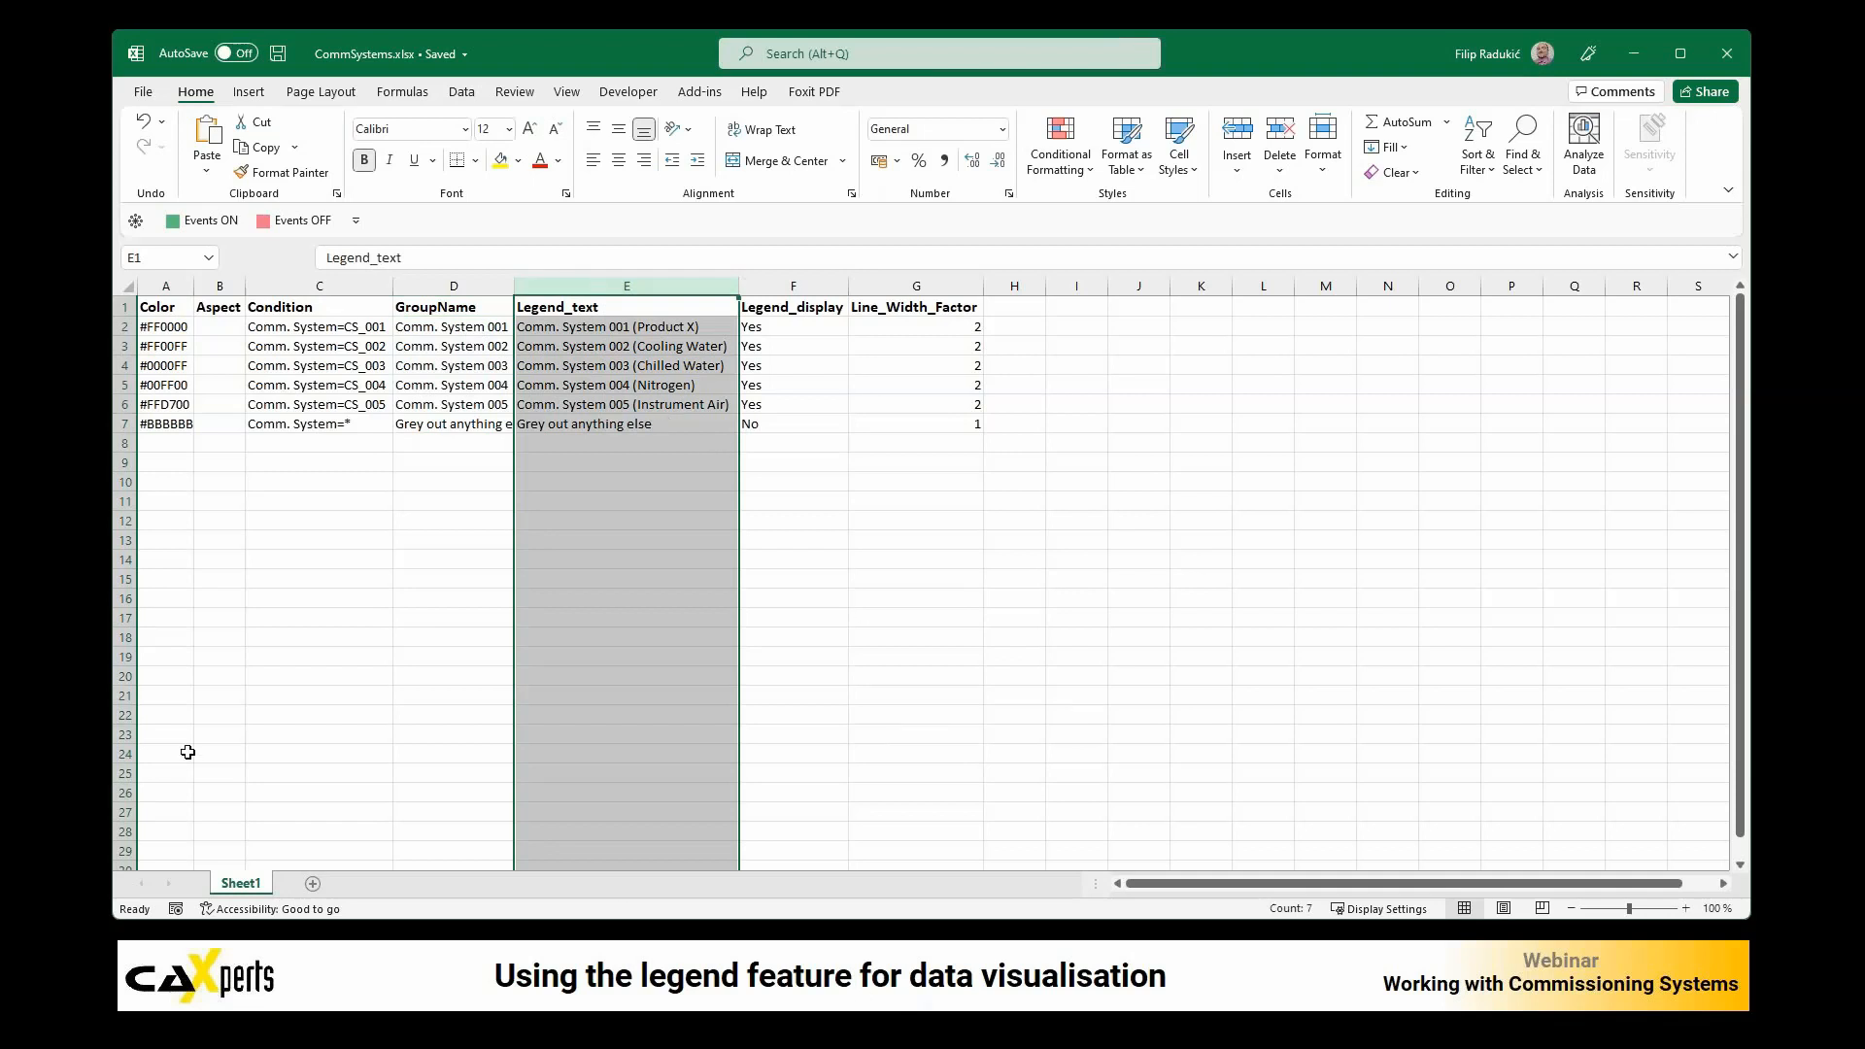
Step: Switch to U02-004.pdf in Acrobat Reader and examine the legend's system names up close
{"action": "key", "text": "alt+Tab"}
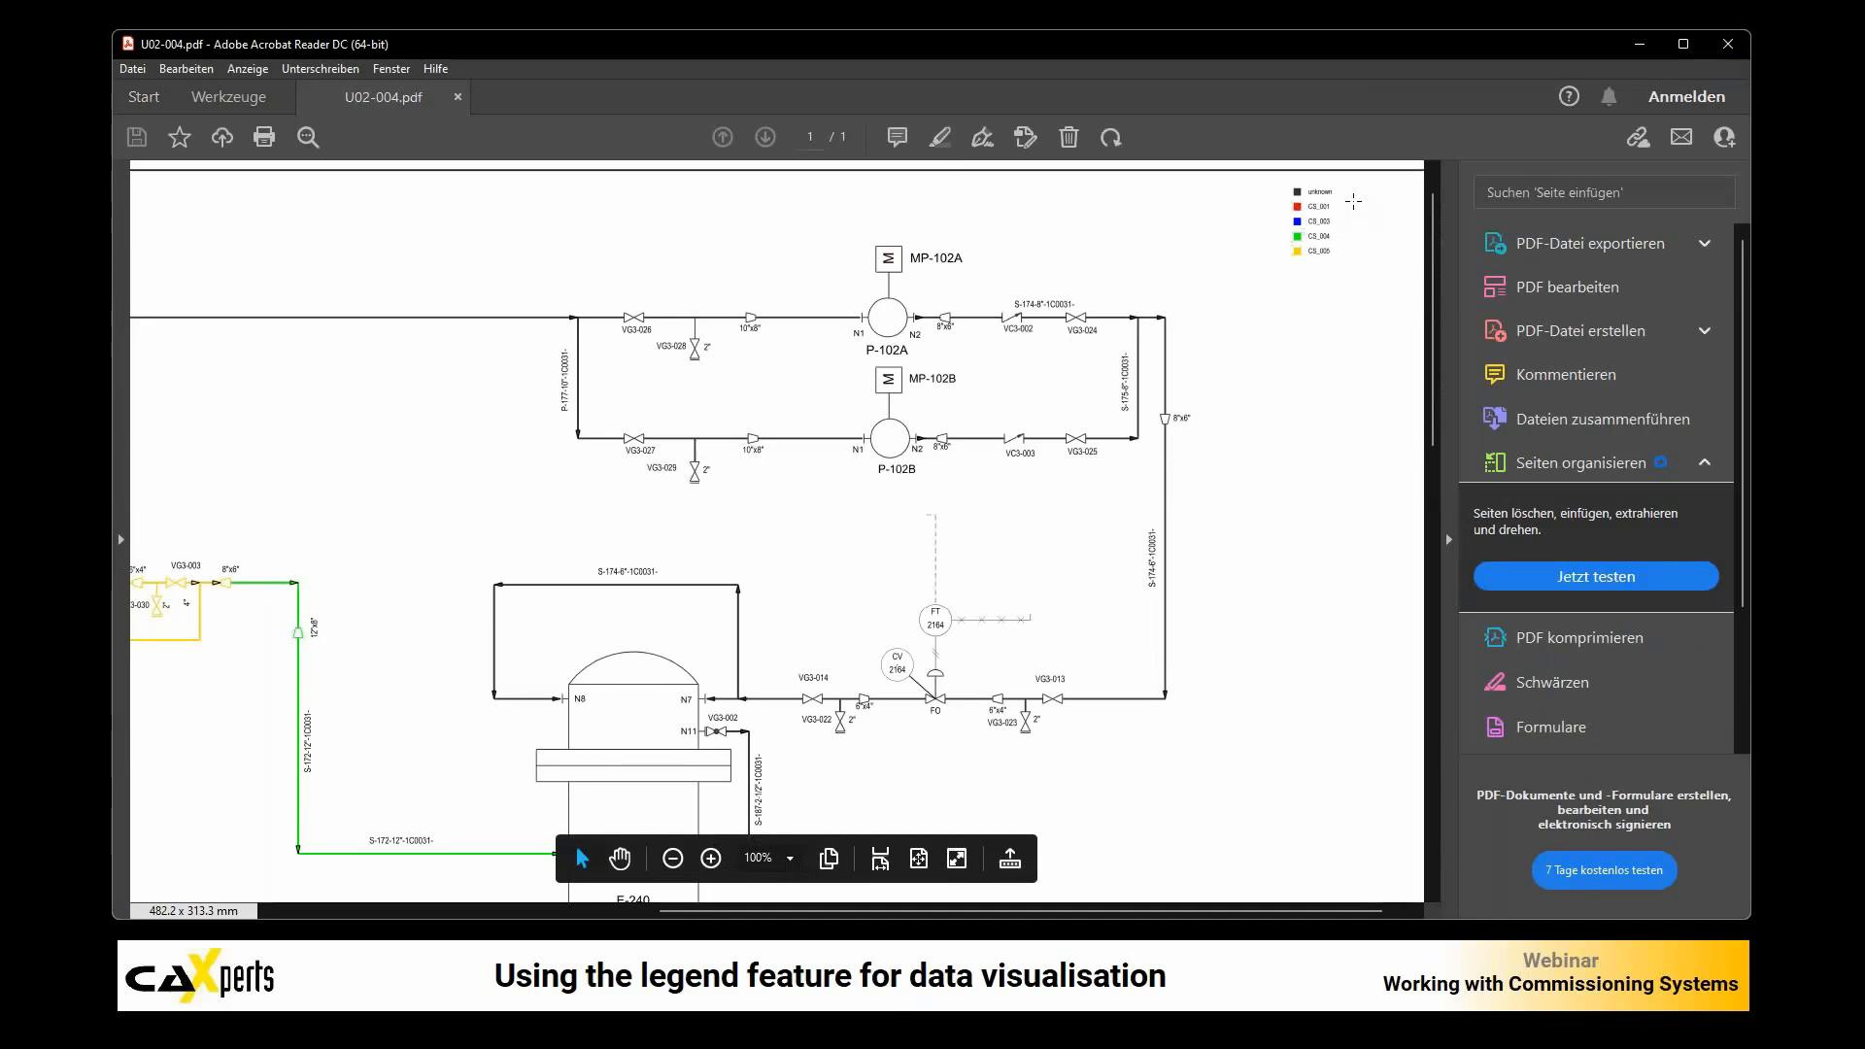
{"action": "scroll", "coordinate": [1354, 199], "scroll_direction": "up", "scroll_amount": 2, "text": "ctrl"}
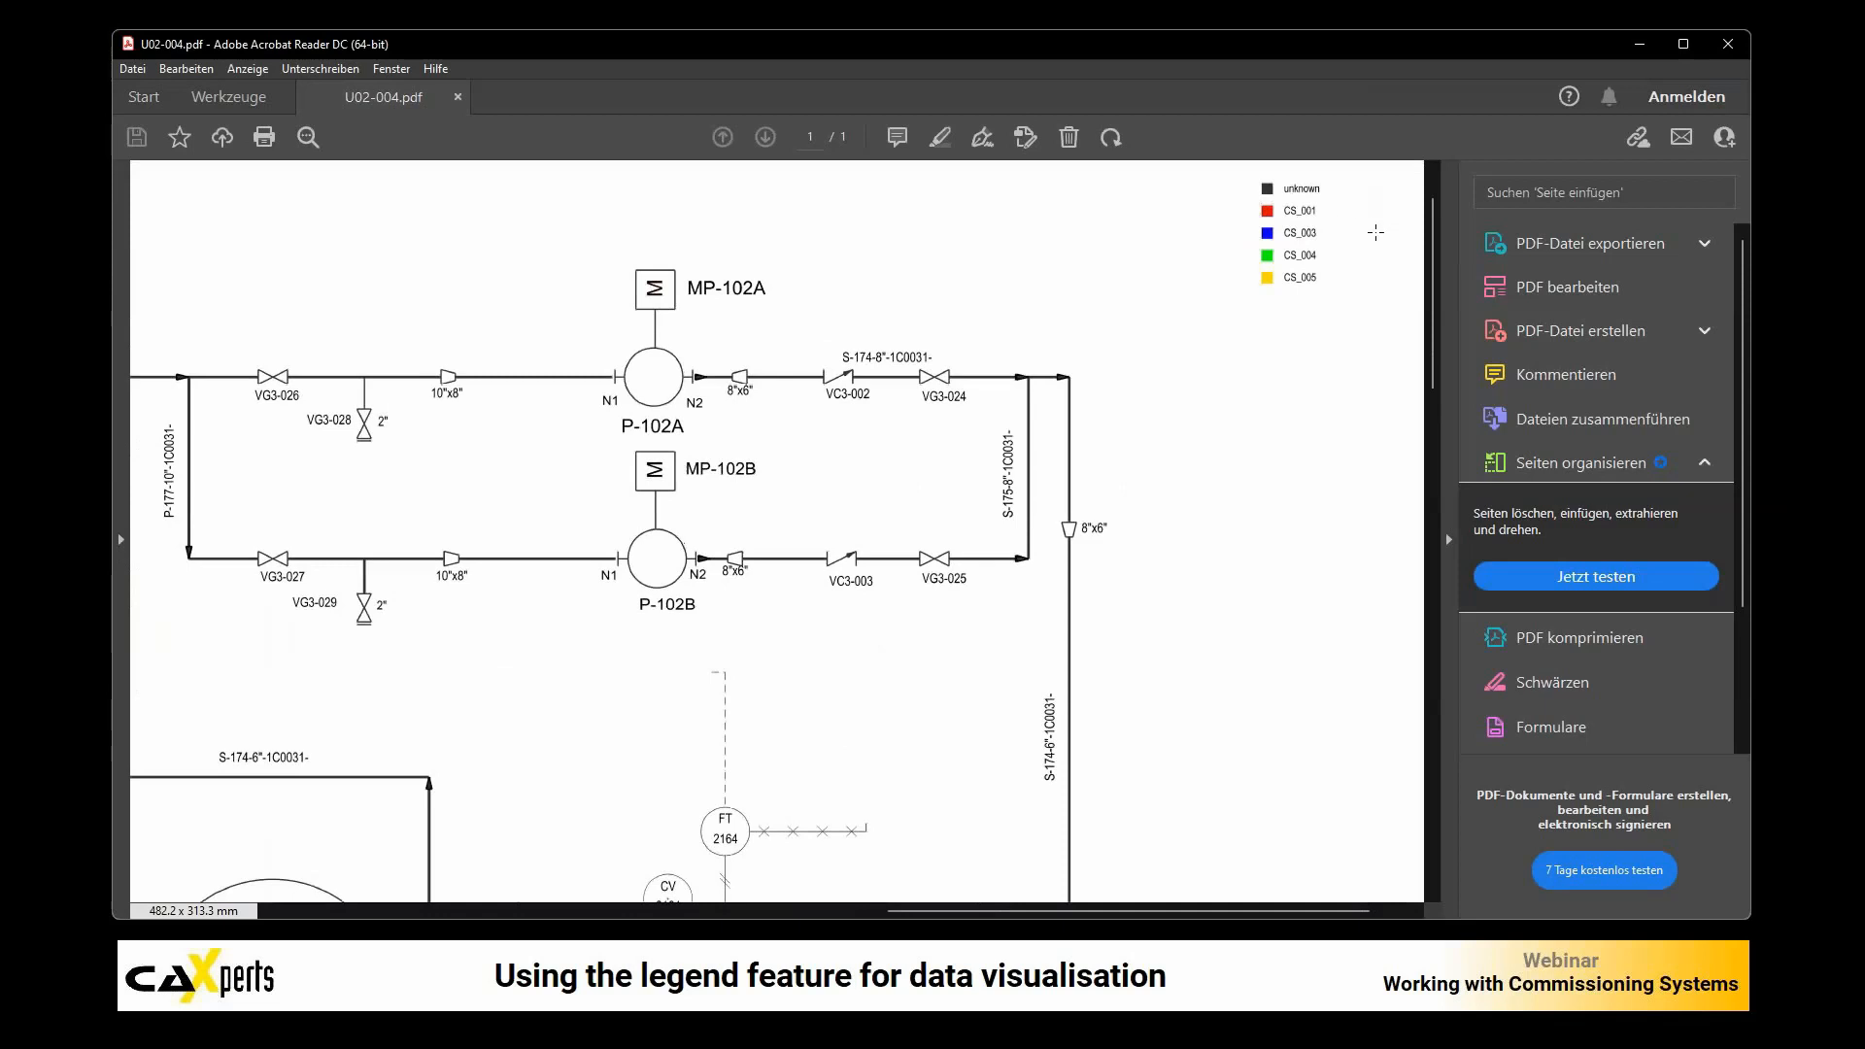
{"action": "scroll", "coordinate": [1435, 265], "scroll_direction": "up", "scroll_amount": 1}
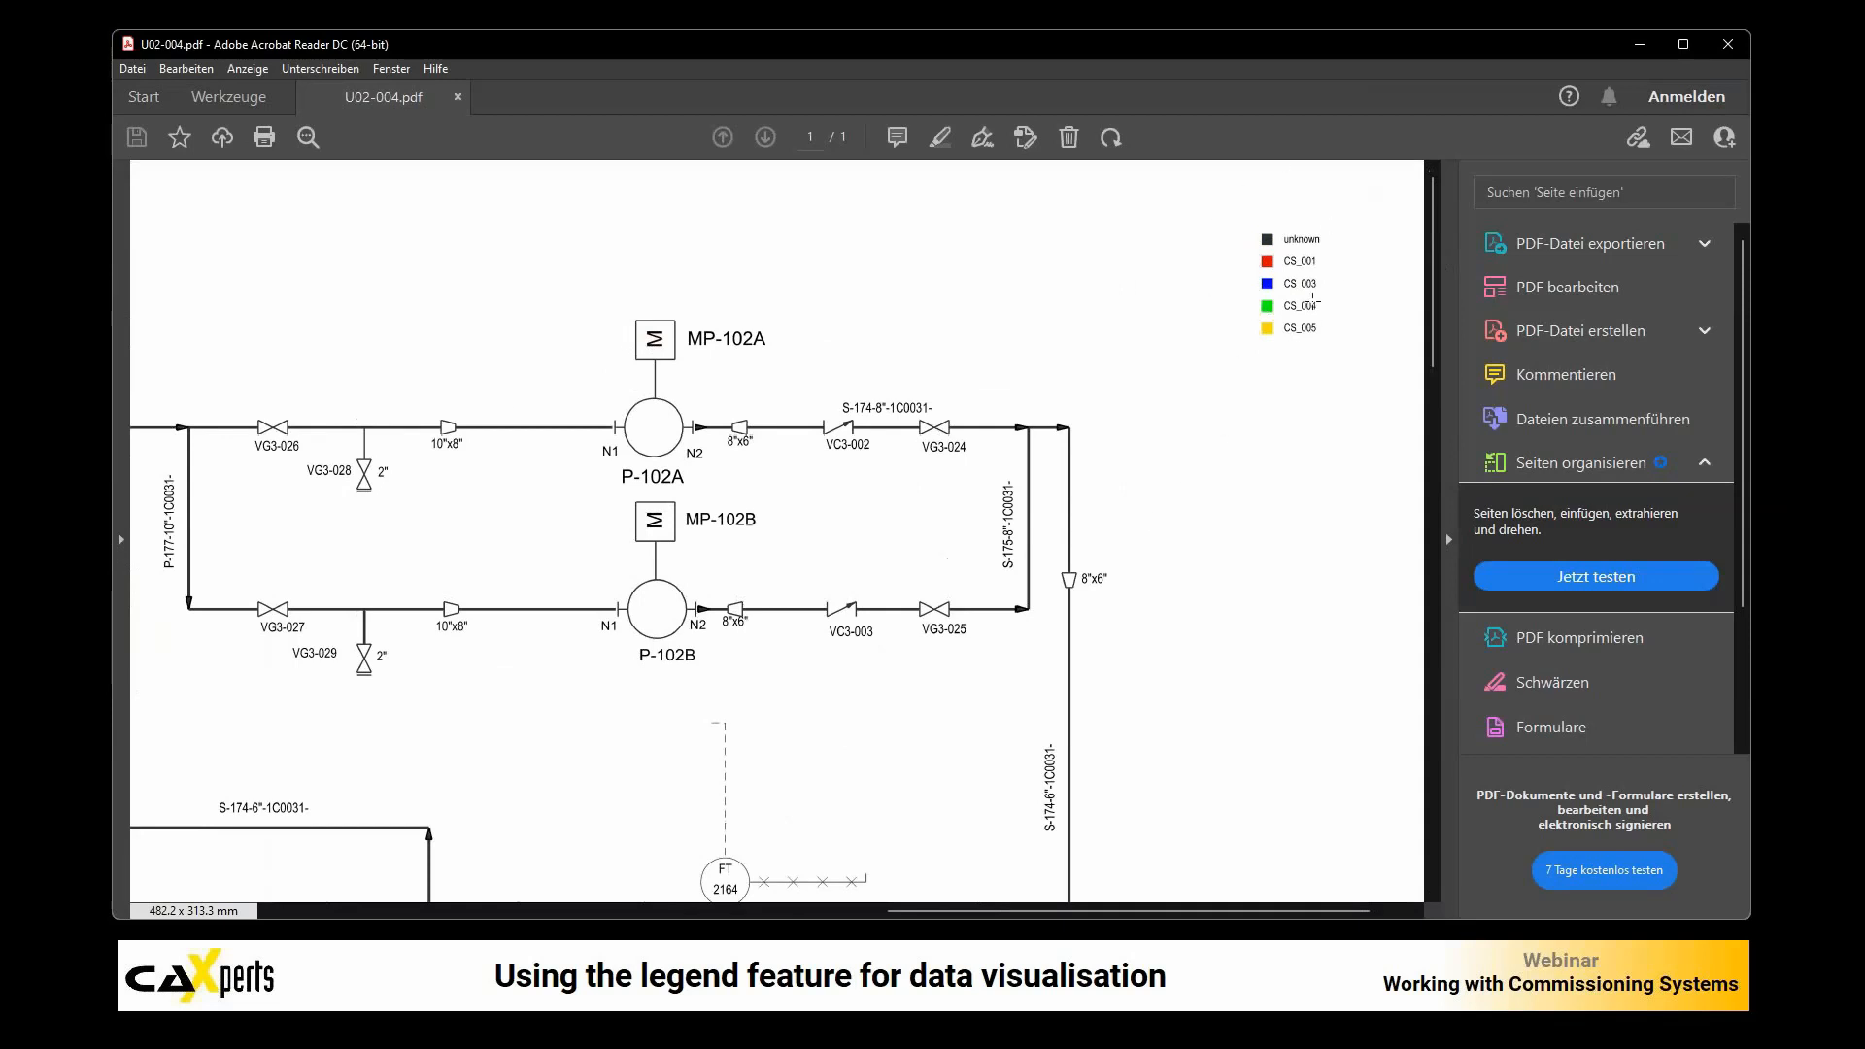
Step: Return to CommSystems.xlsx in Excel, widen the Legend_text column slightly and select the legend texts in E2:E7
{"action": "left_click", "coordinate": [433, 1024]}
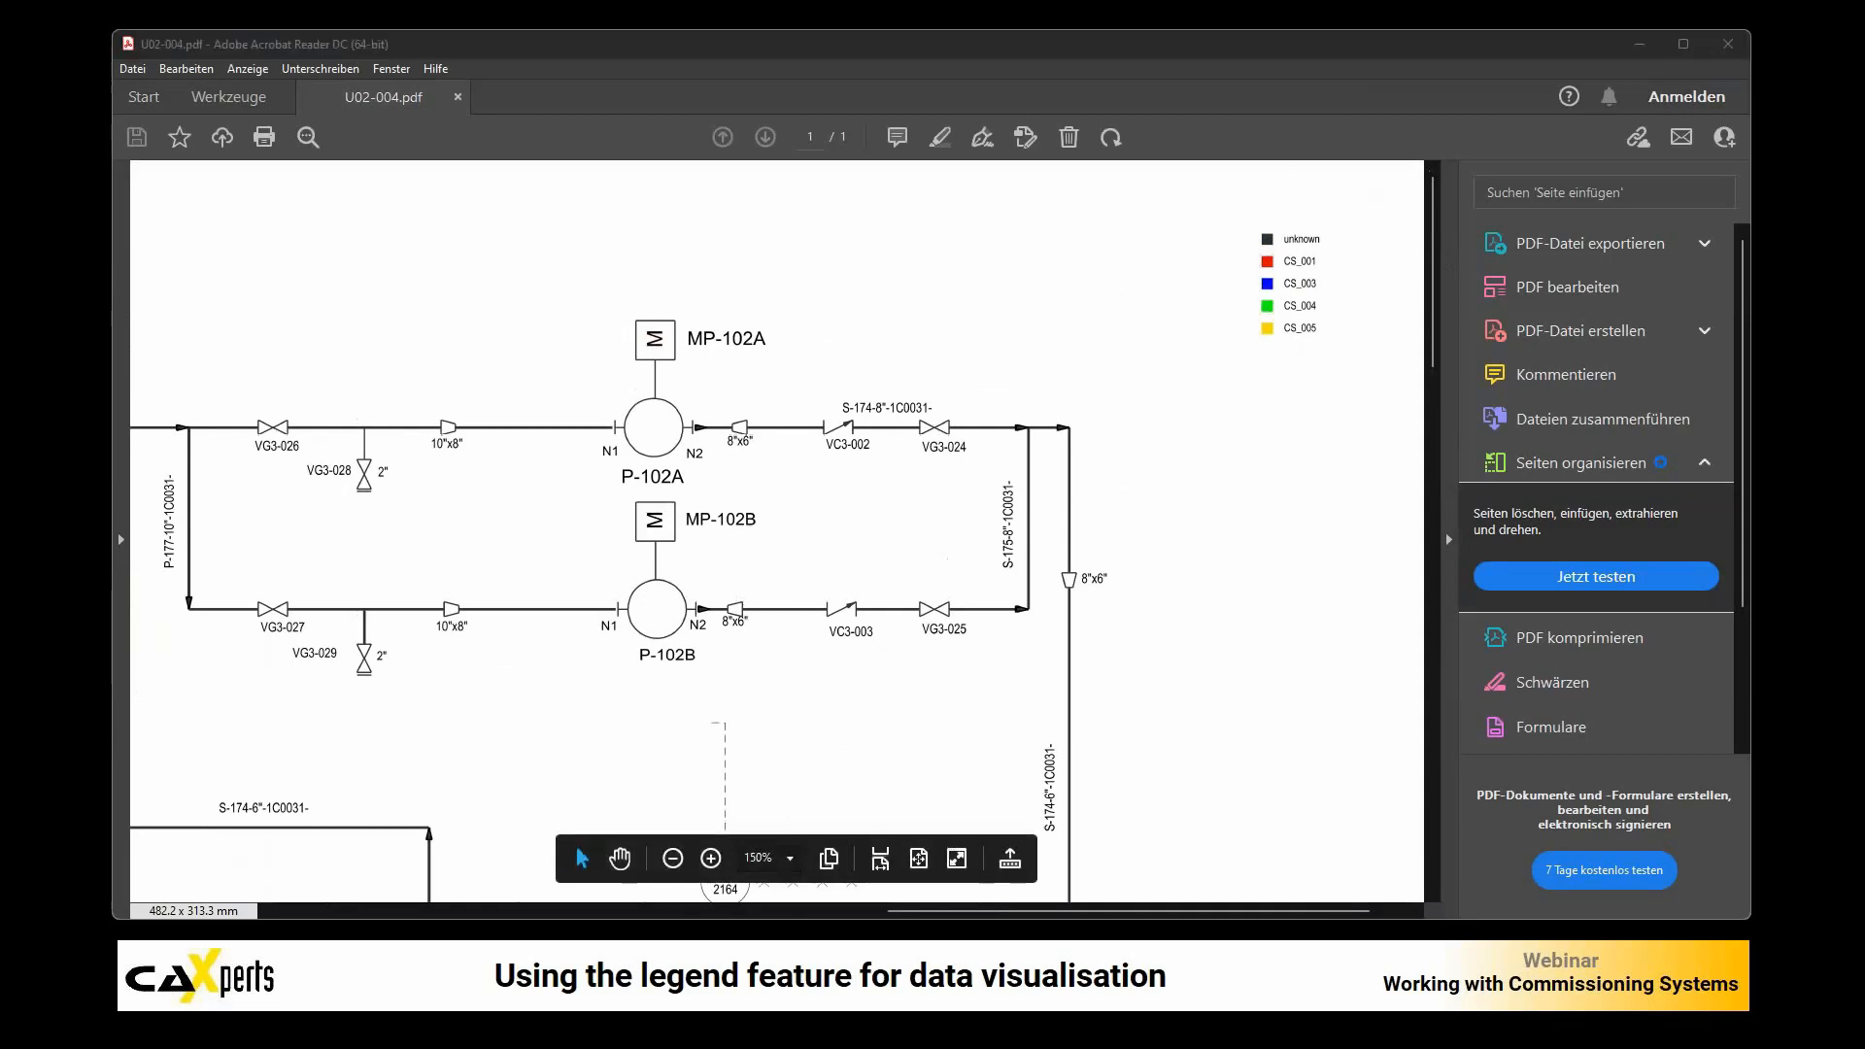
{"action": "left_click", "coordinate": [680, 328]}
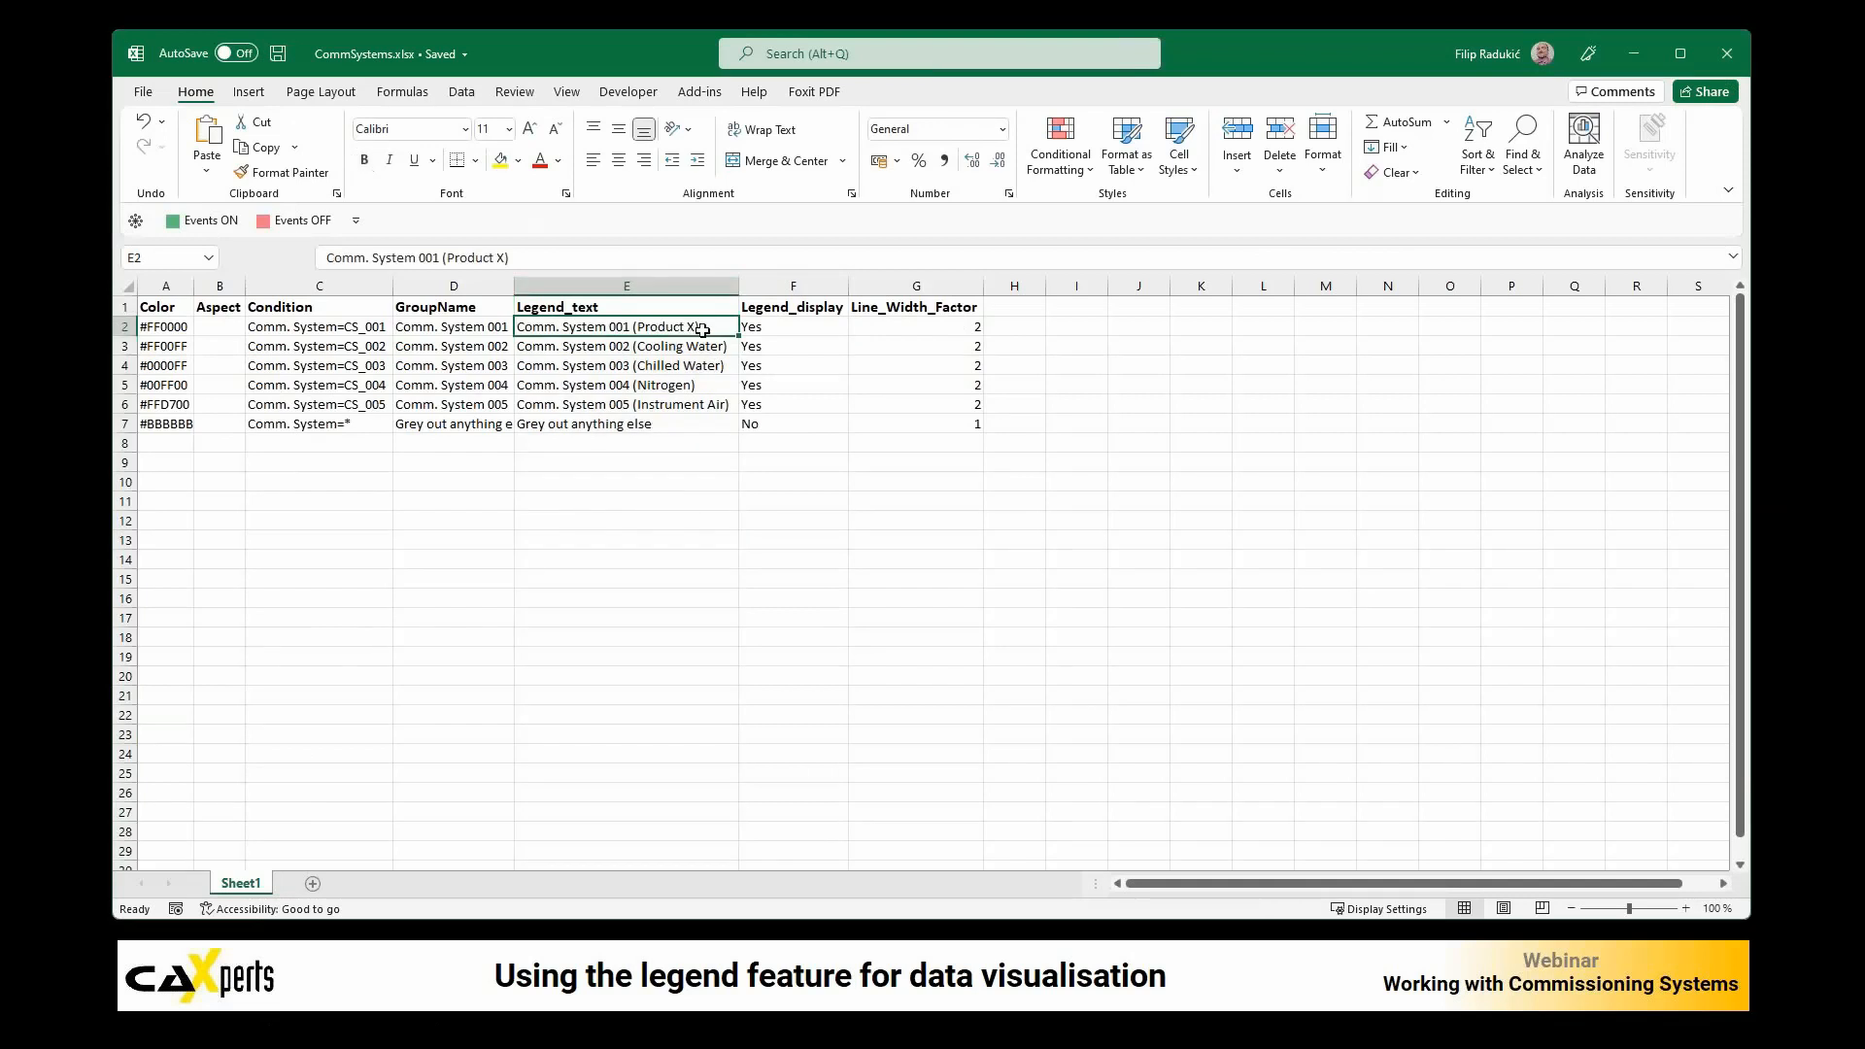
{"action": "left_click_drag", "start_coordinate": [732, 302], "coordinate": [718, 425]}
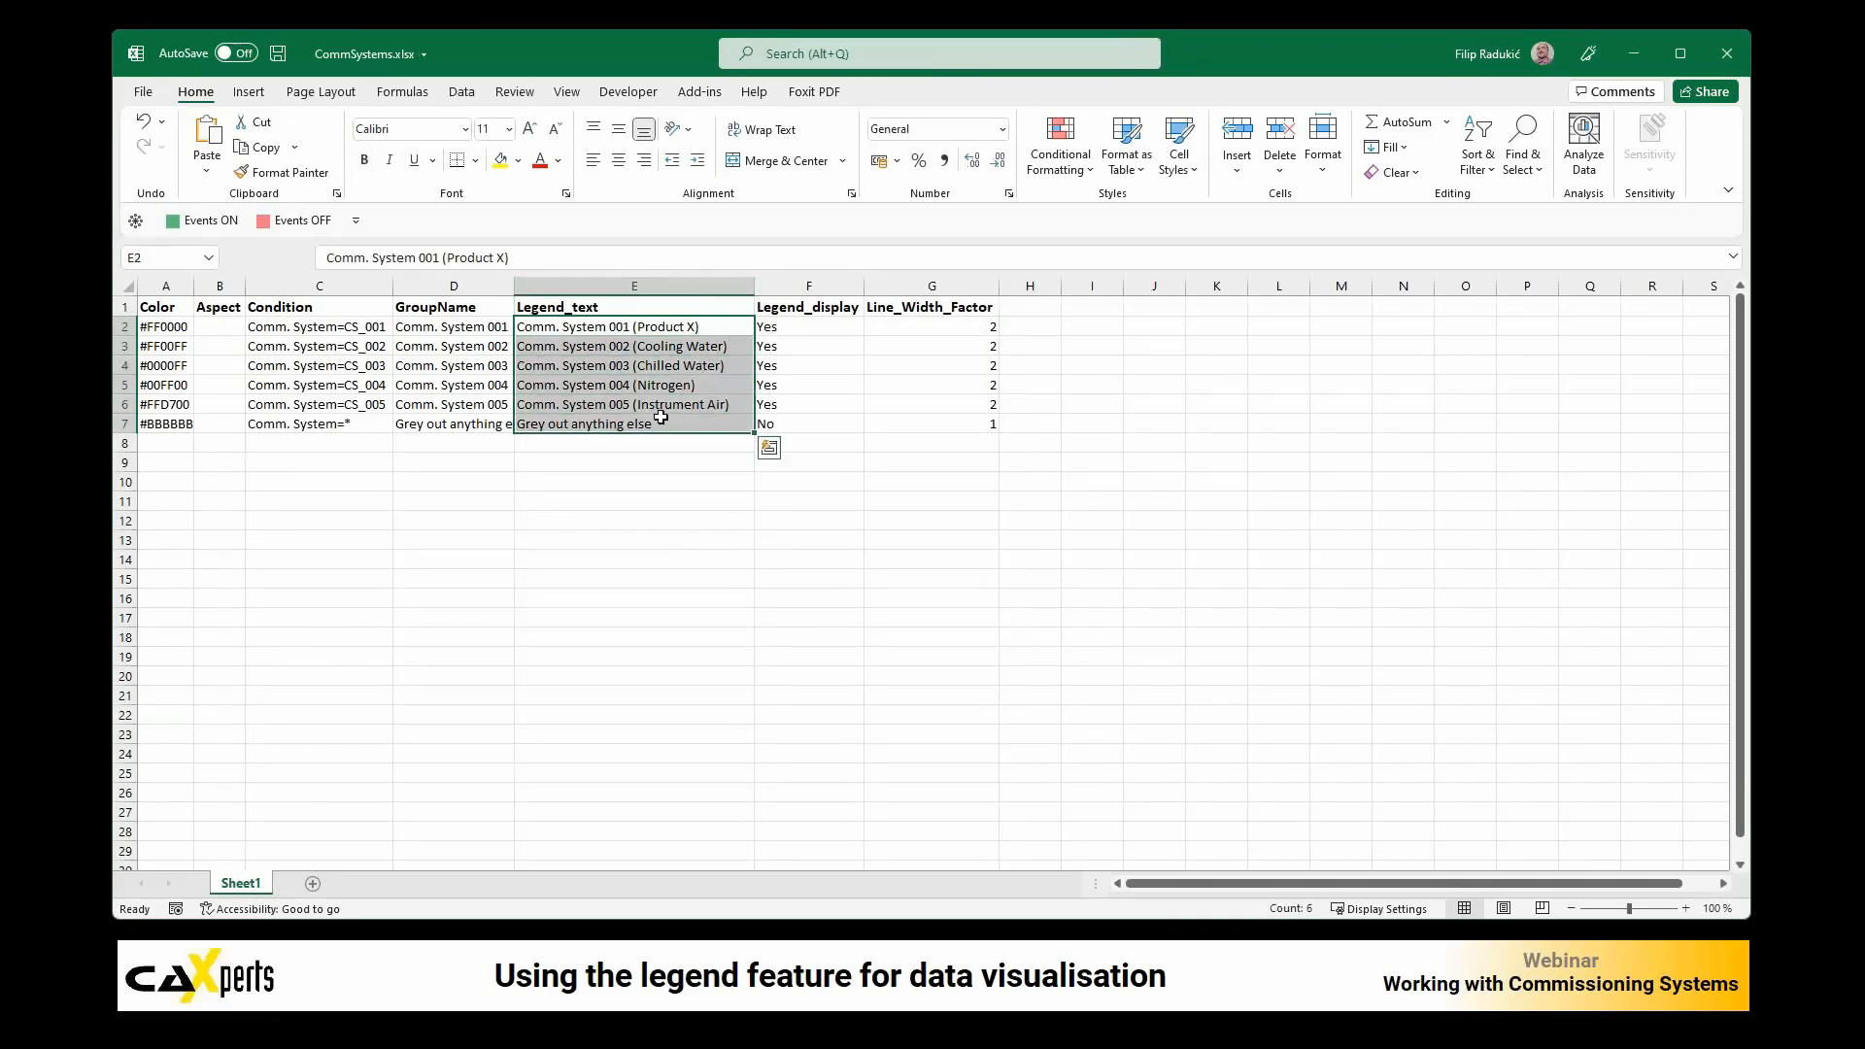
Step: Examine the group name and Legend_display setting of the "Grey out anything else" row
{"action": "left_click", "coordinate": [558, 445]}
{"action": "left_click", "coordinate": [452, 428]}
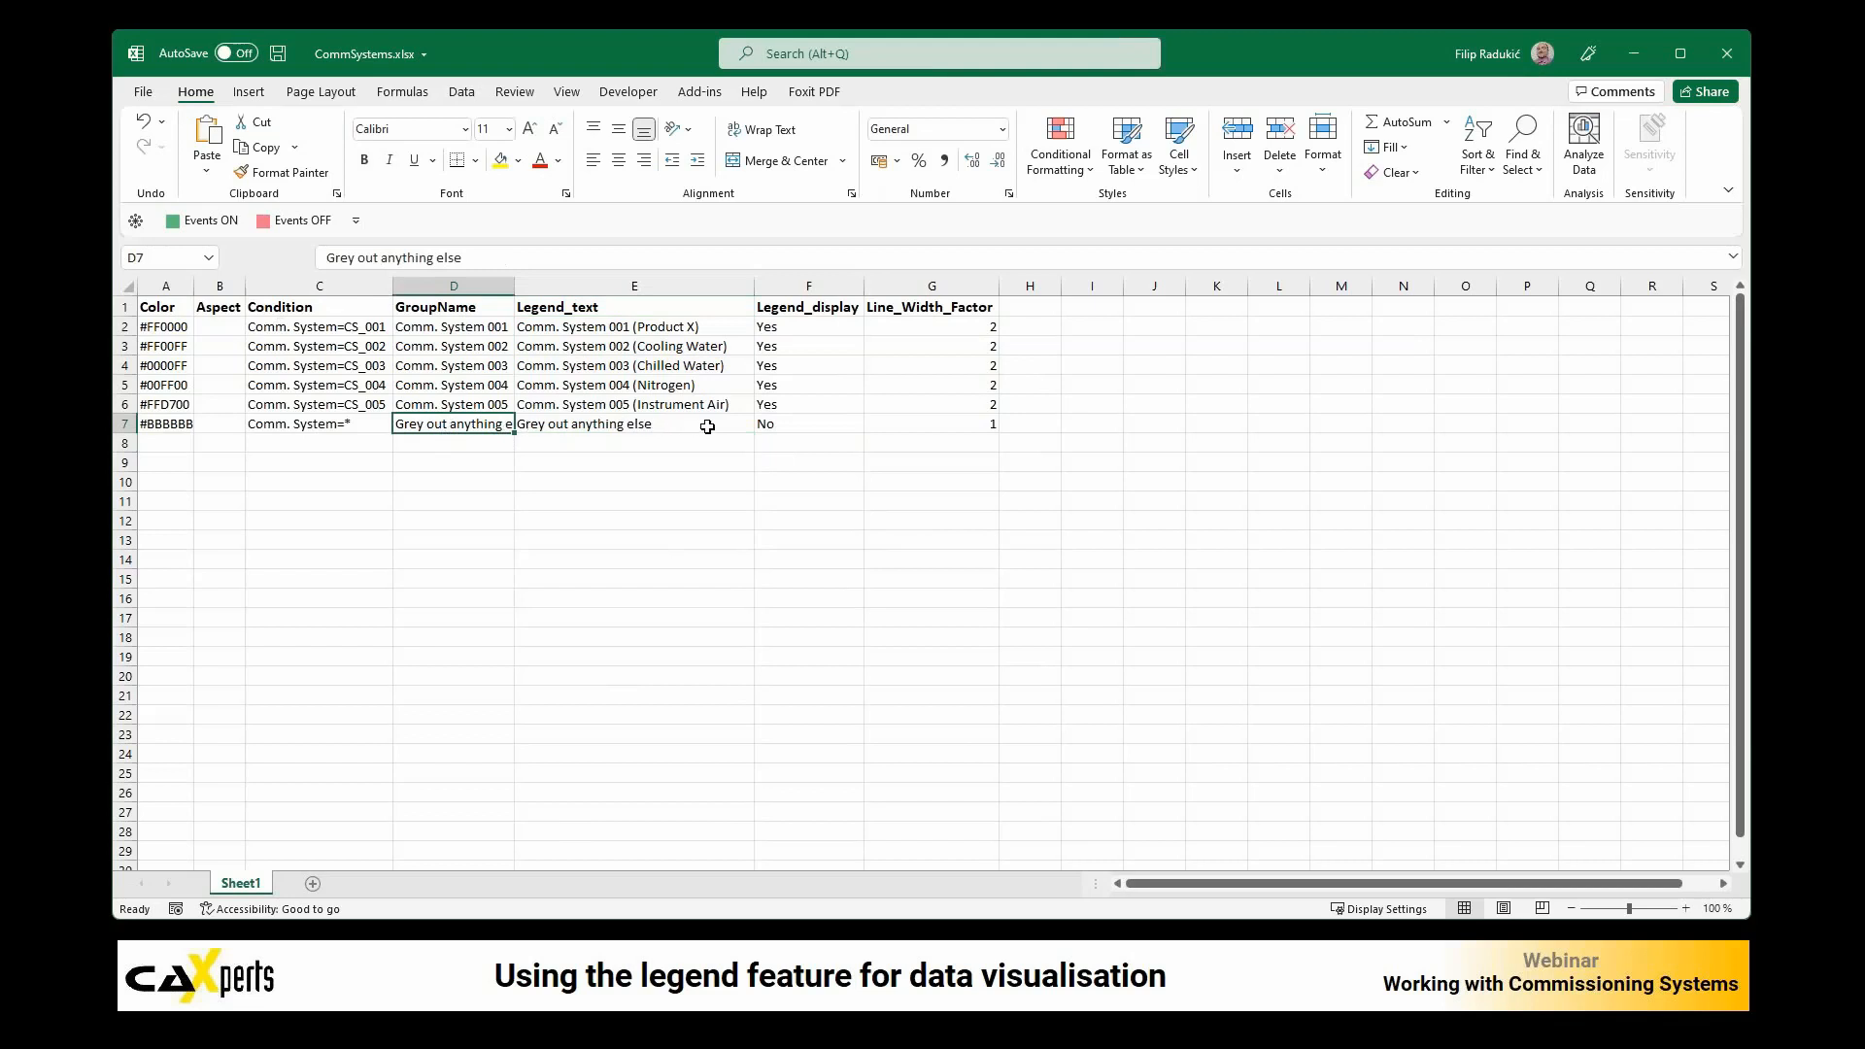
{"action": "left_click", "coordinate": [789, 420]}
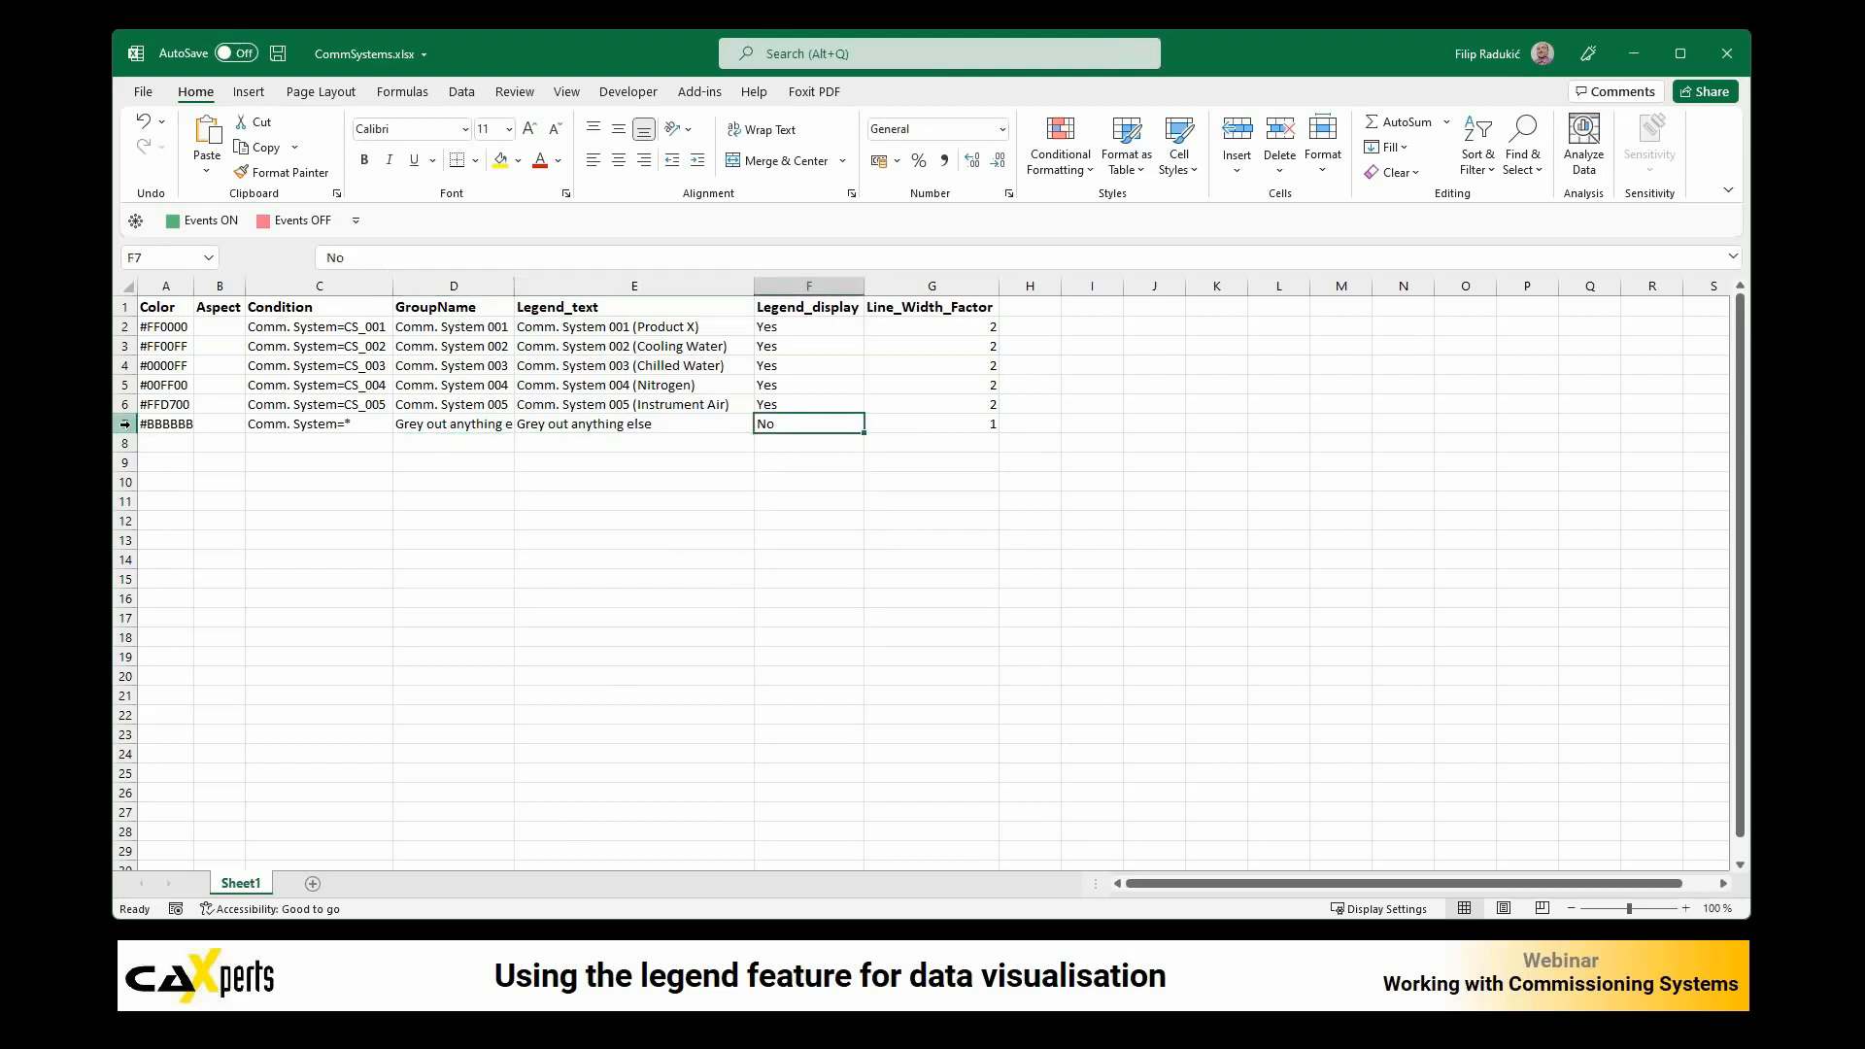
Step: Examine the "Grey out anything else" row and compare its Legend_display setting with the commissioning system rows
{"action": "left_click", "coordinate": [126, 424]}
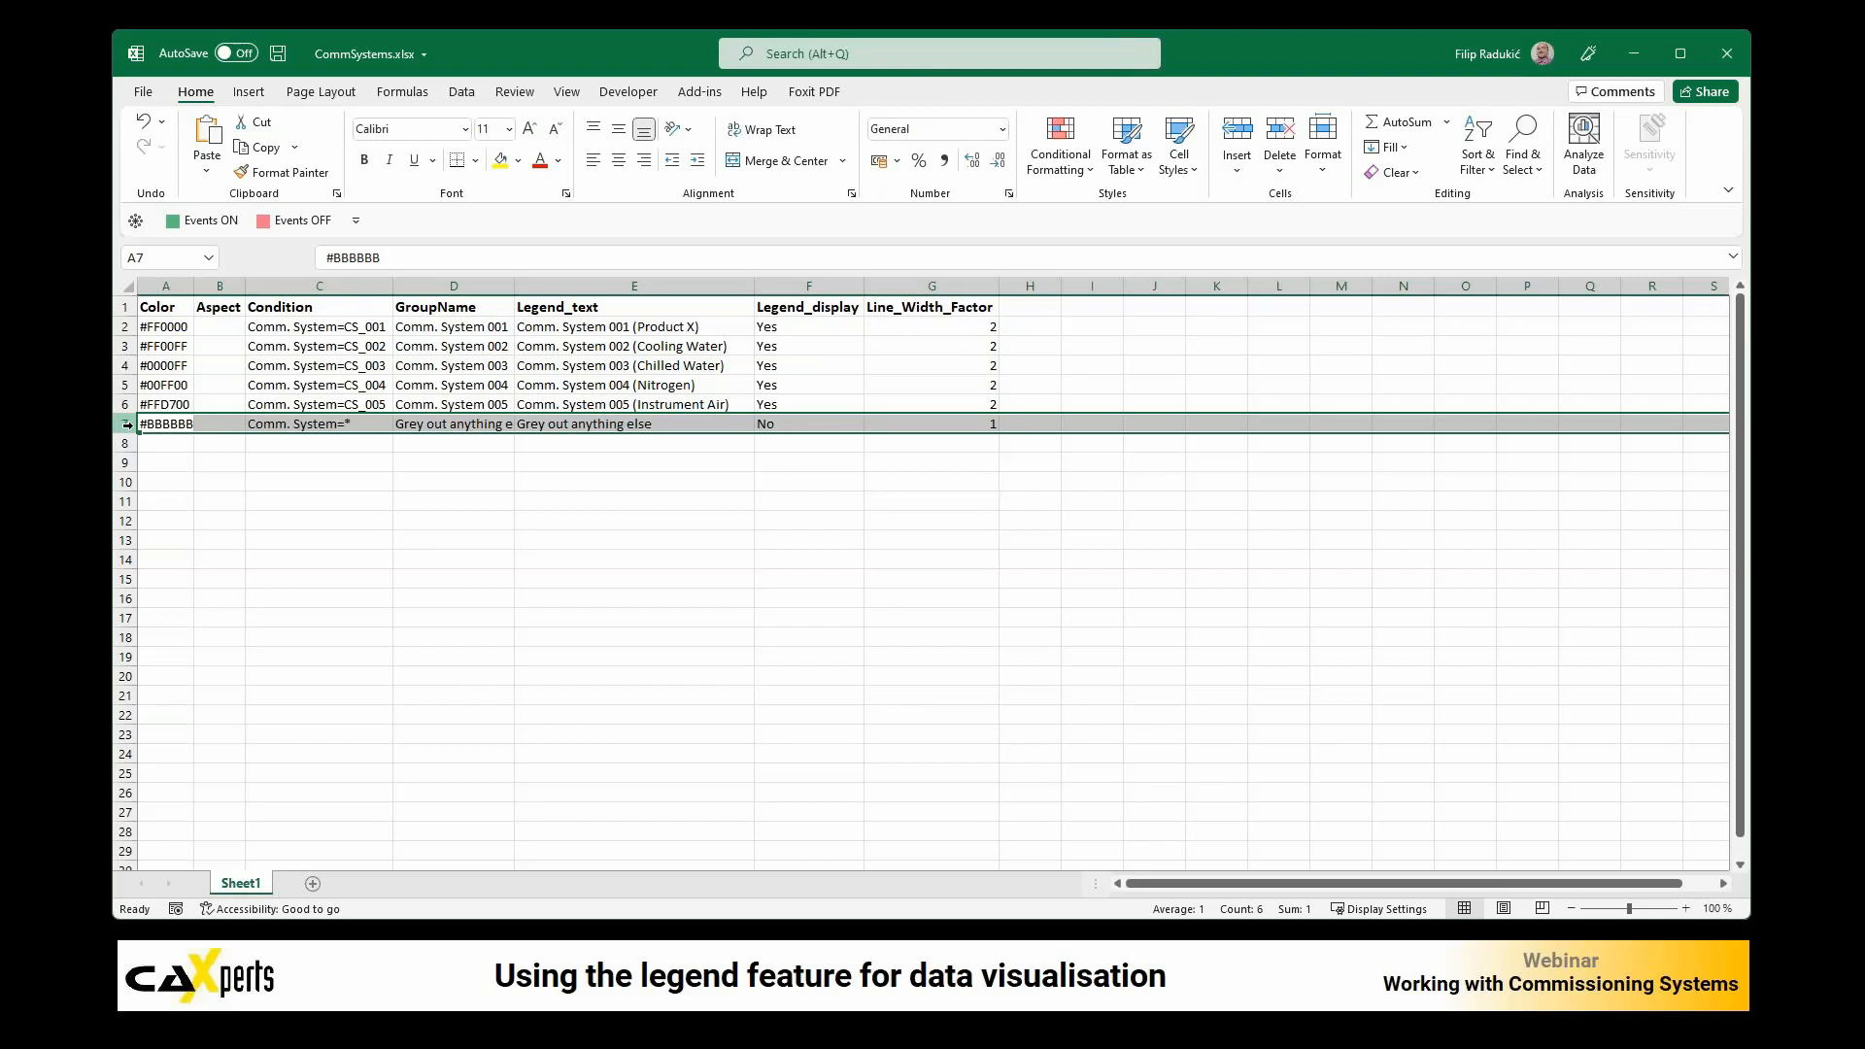
{"action": "left_click", "coordinate": [784, 404]}
{"action": "left_click", "coordinate": [786, 421]}
{"action": "left_click", "coordinate": [785, 401]}
{"action": "left_click", "coordinate": [786, 382]}
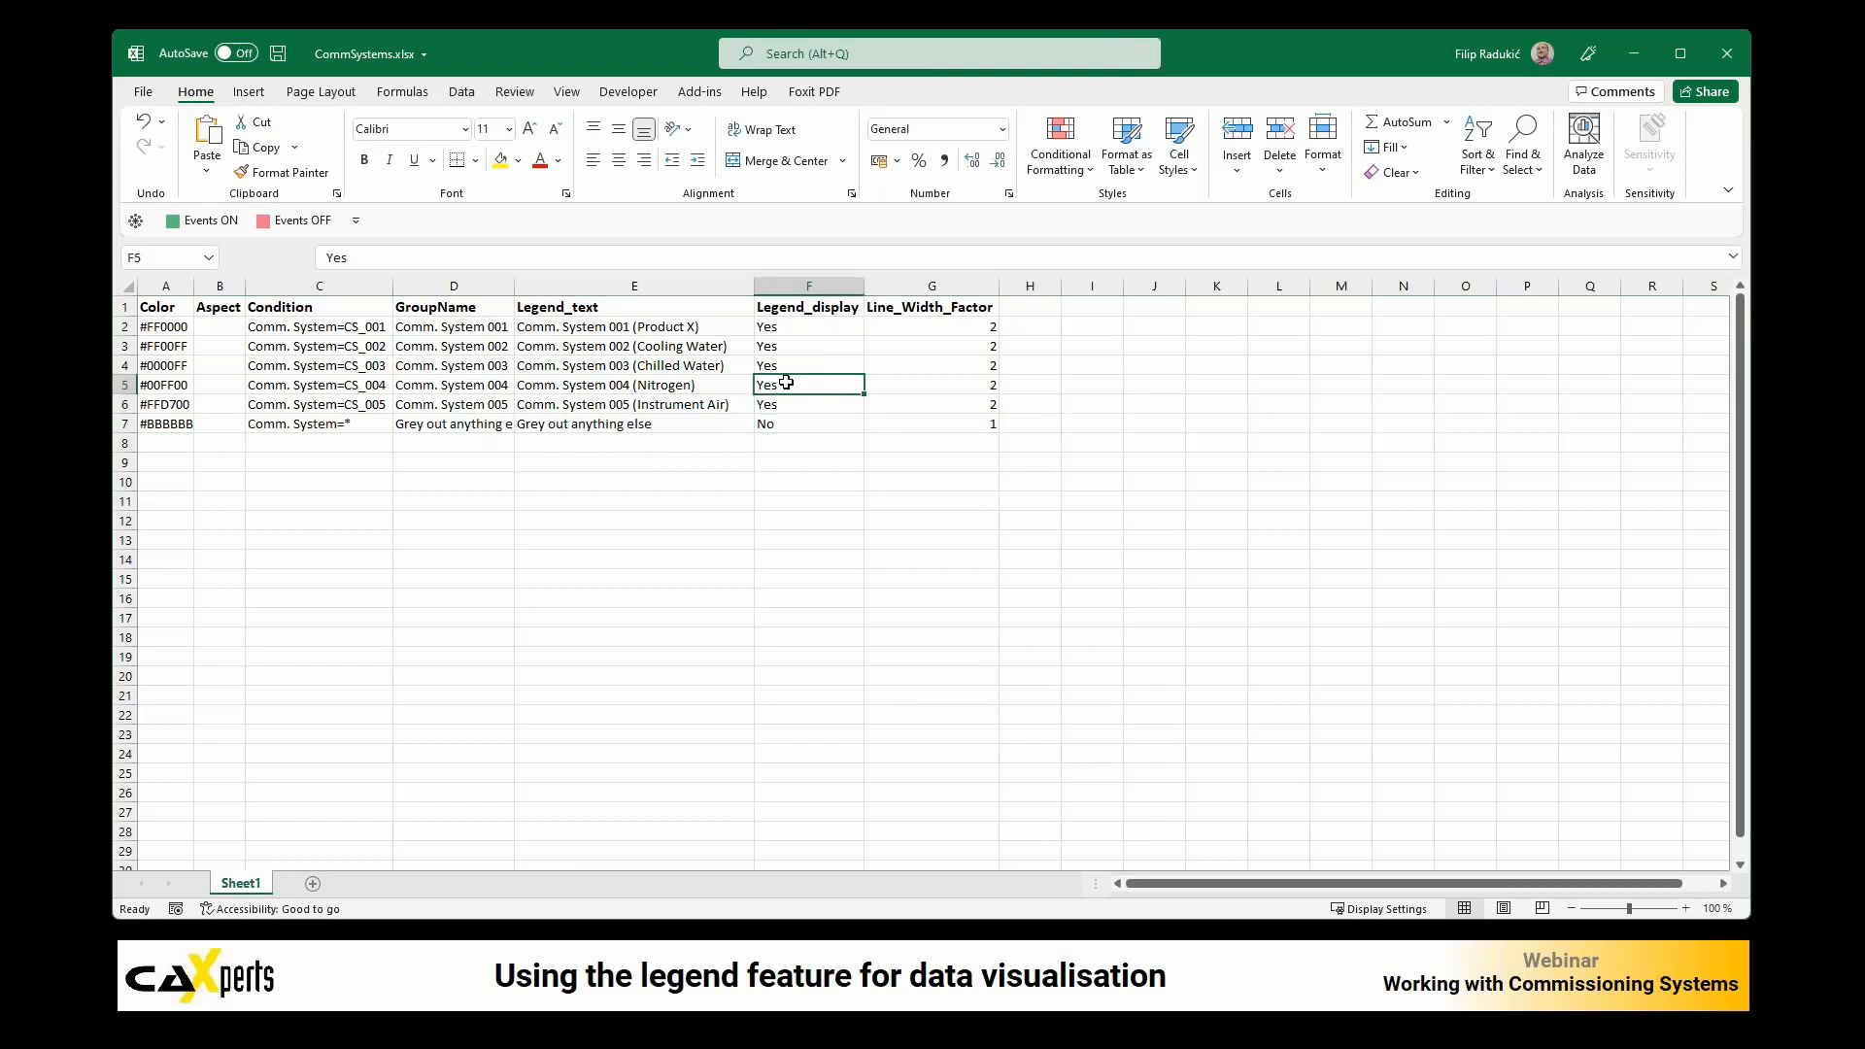
Step: Set the Line_Width_Factor of Comm. System 001 to 3 and save the CommSystems workbook
{"action": "left_click", "coordinate": [966, 324]}
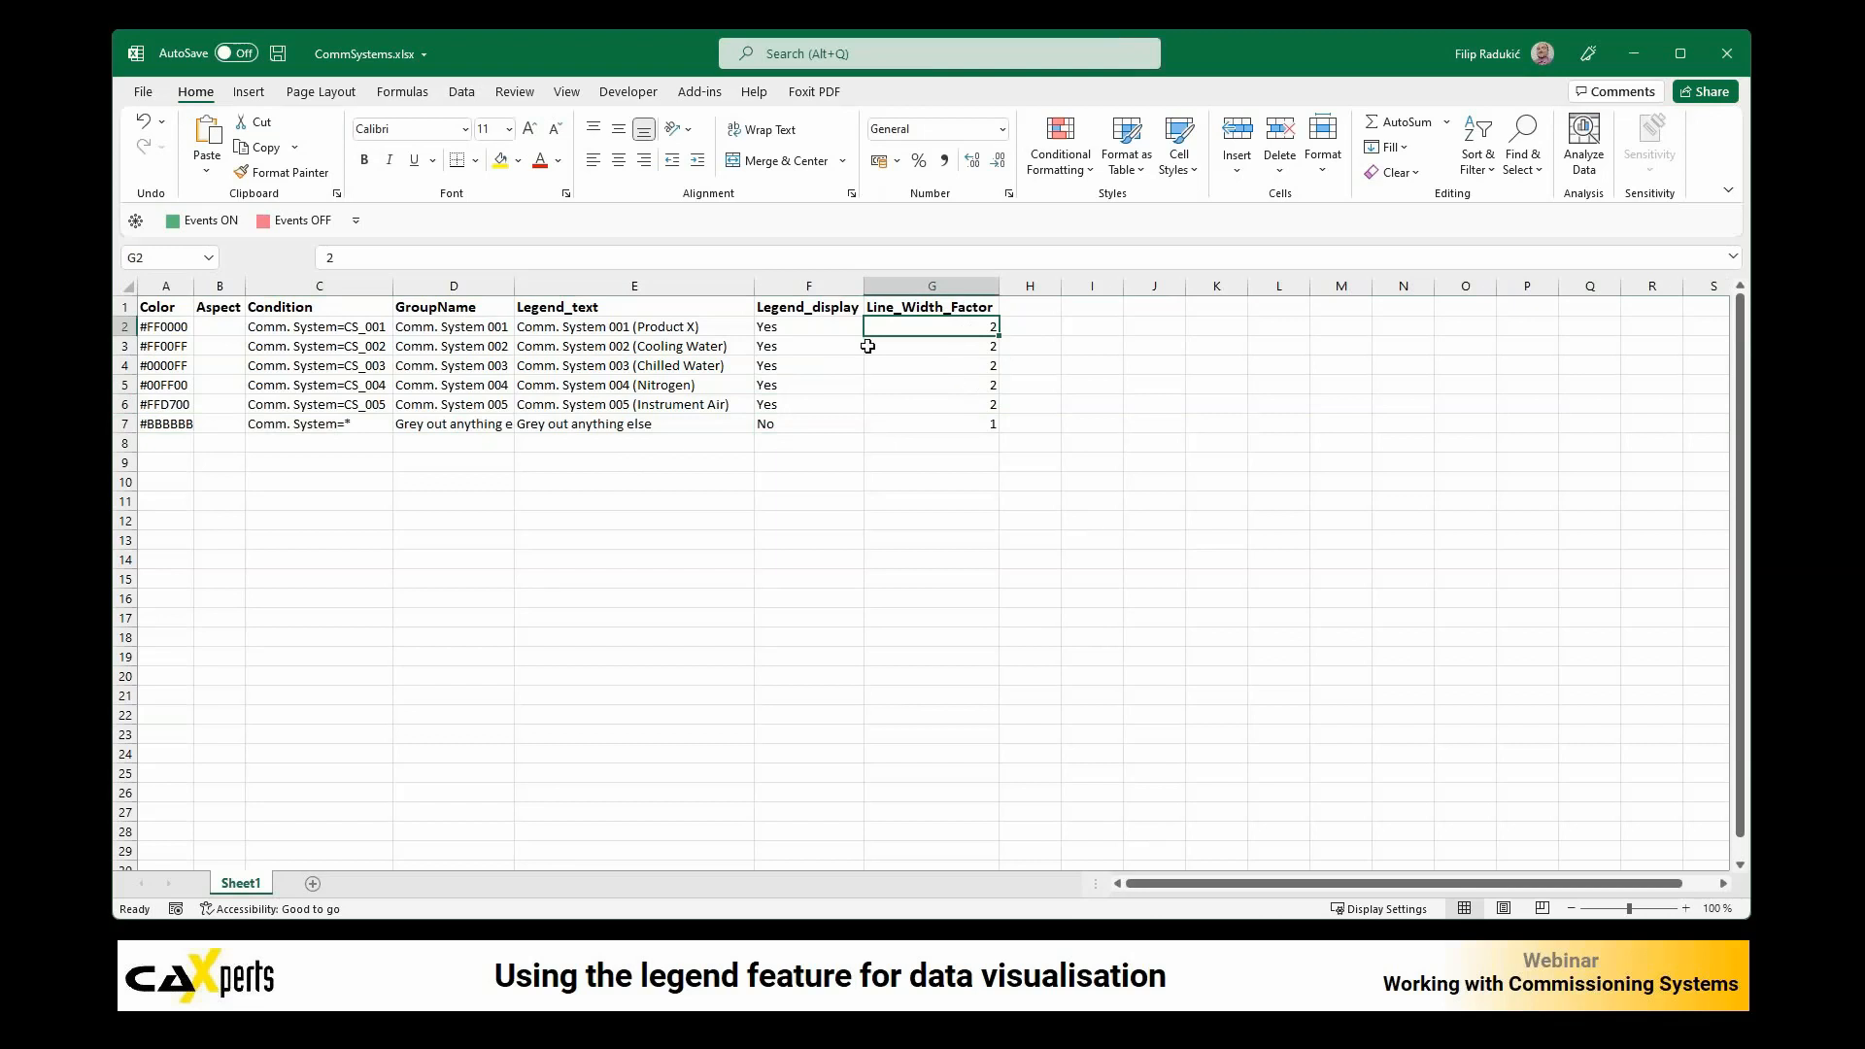
{"action": "left_click", "coordinate": [656, 336]}
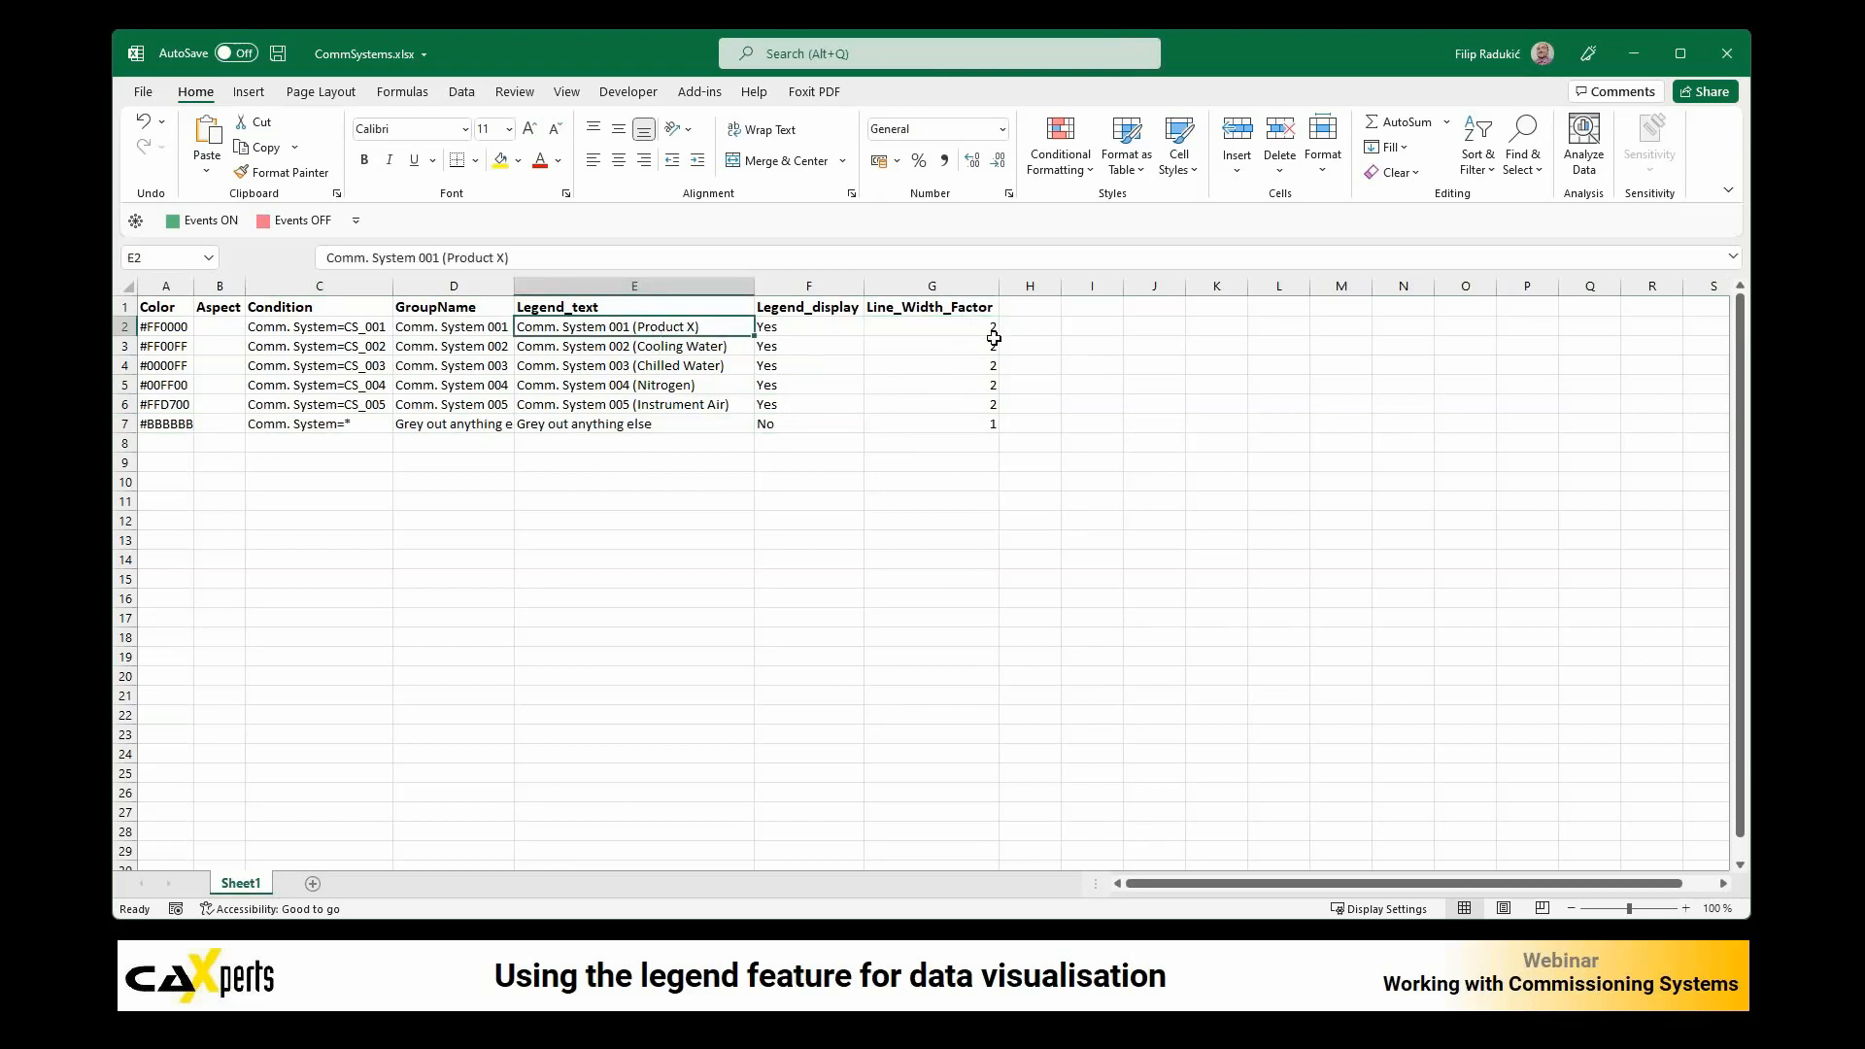
{"action": "left_click", "coordinate": [951, 323]}
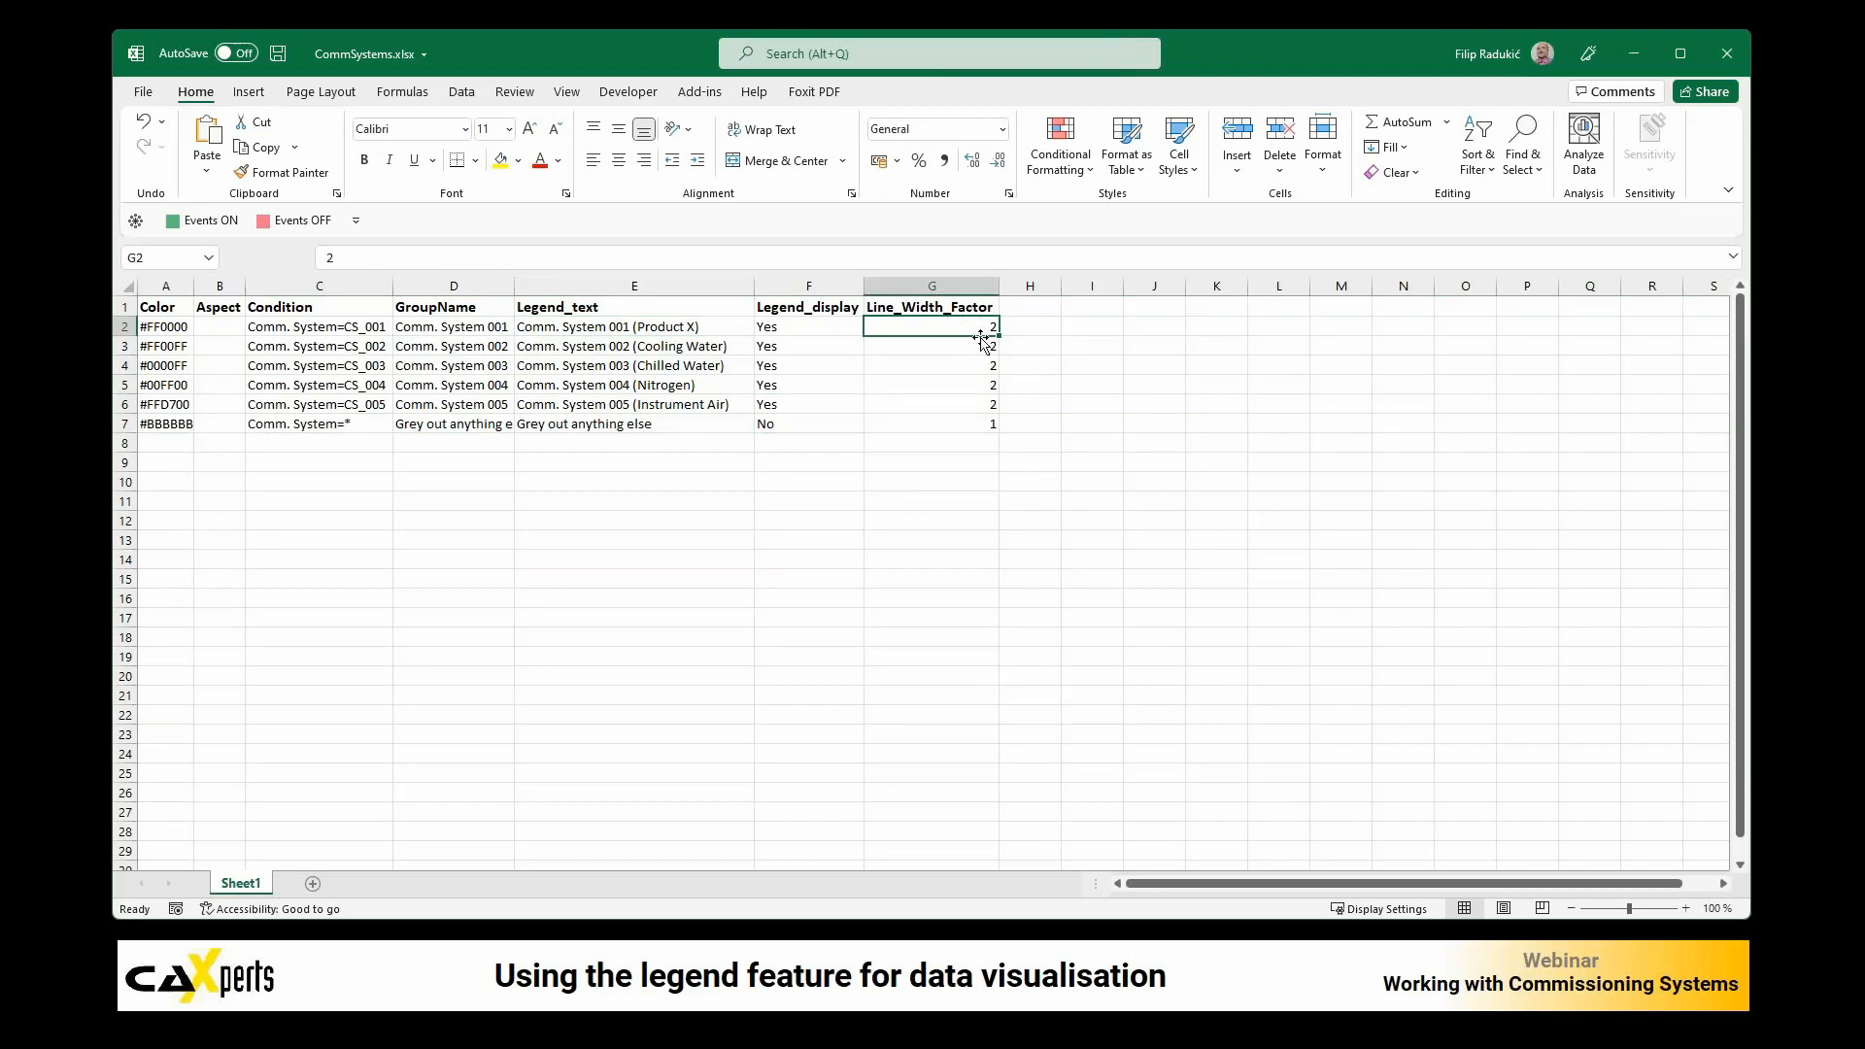
{"action": "type", "text": "3"}
{"action": "key", "text": "Return"}
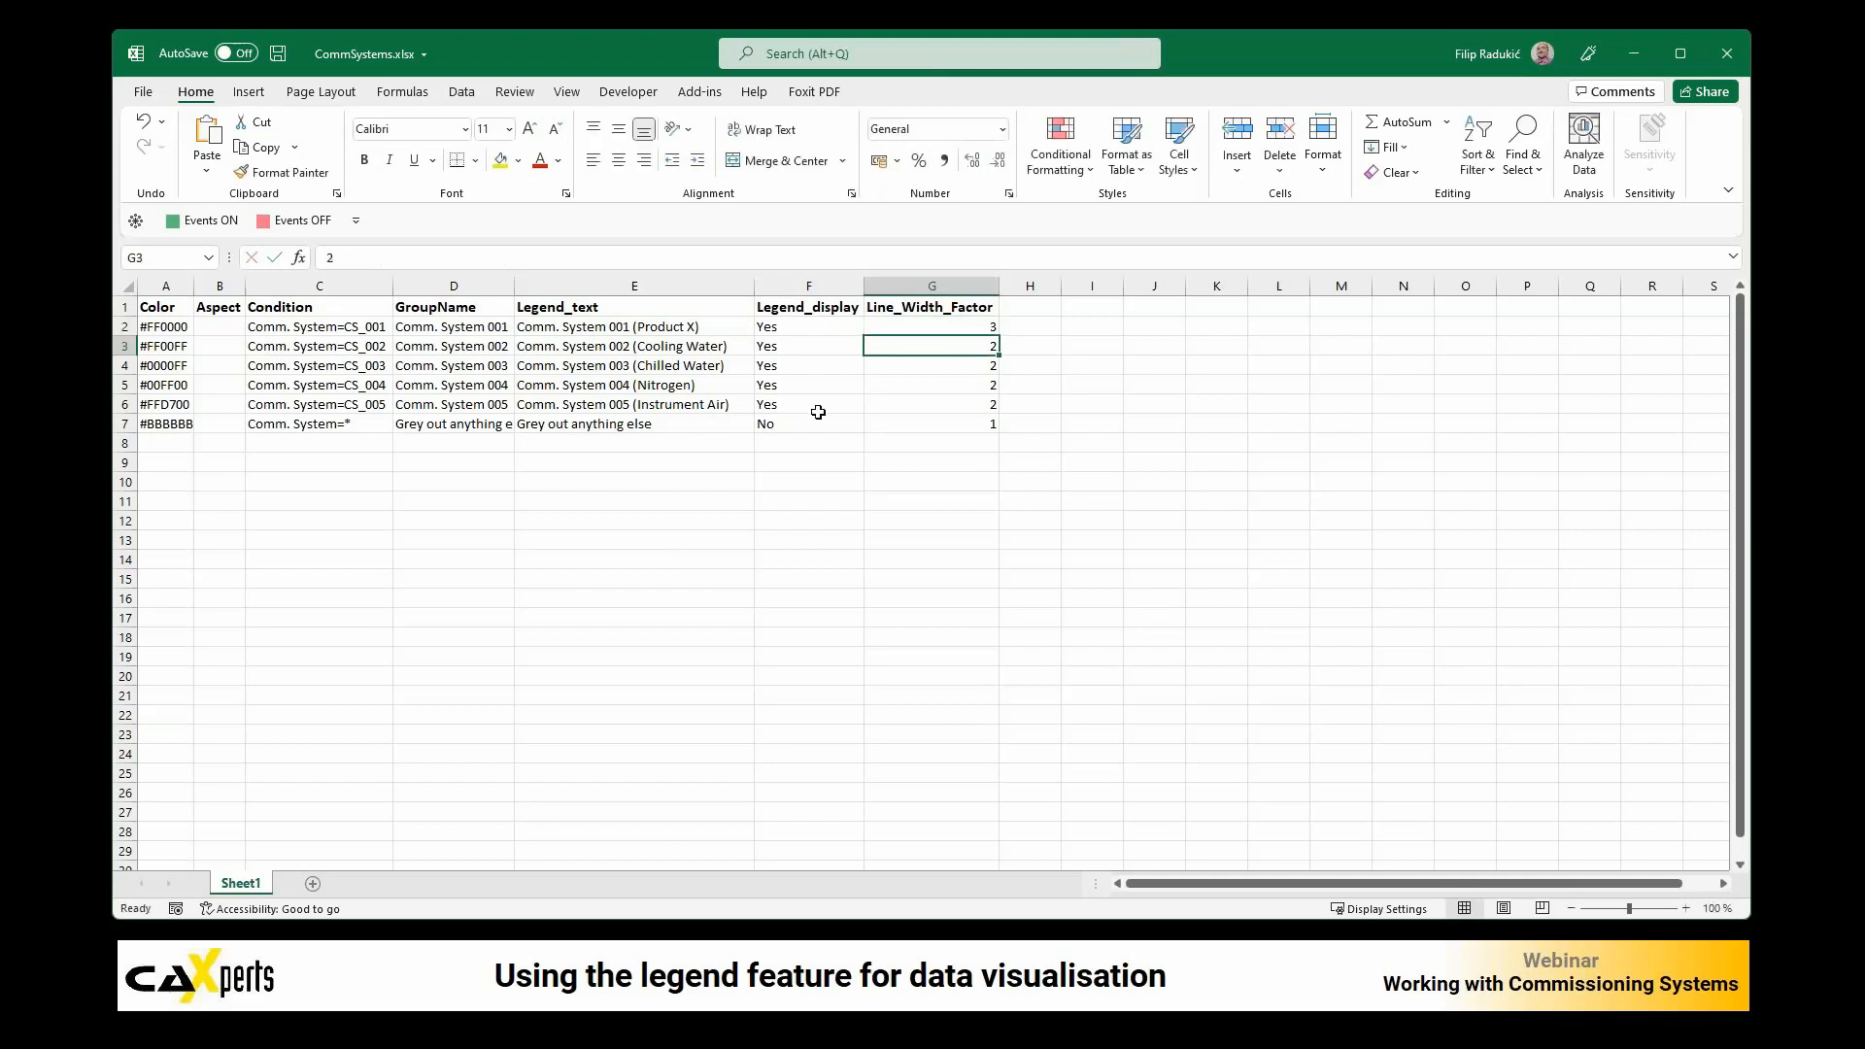
{"action": "key", "text": "ctrl+s"}
Step: Switch to UniversalPlantViewer and apply the CommSystems display style to U02-004 with a legend and all groups, without opening related drawings
{"action": "left_click", "coordinate": [595, 1028]}
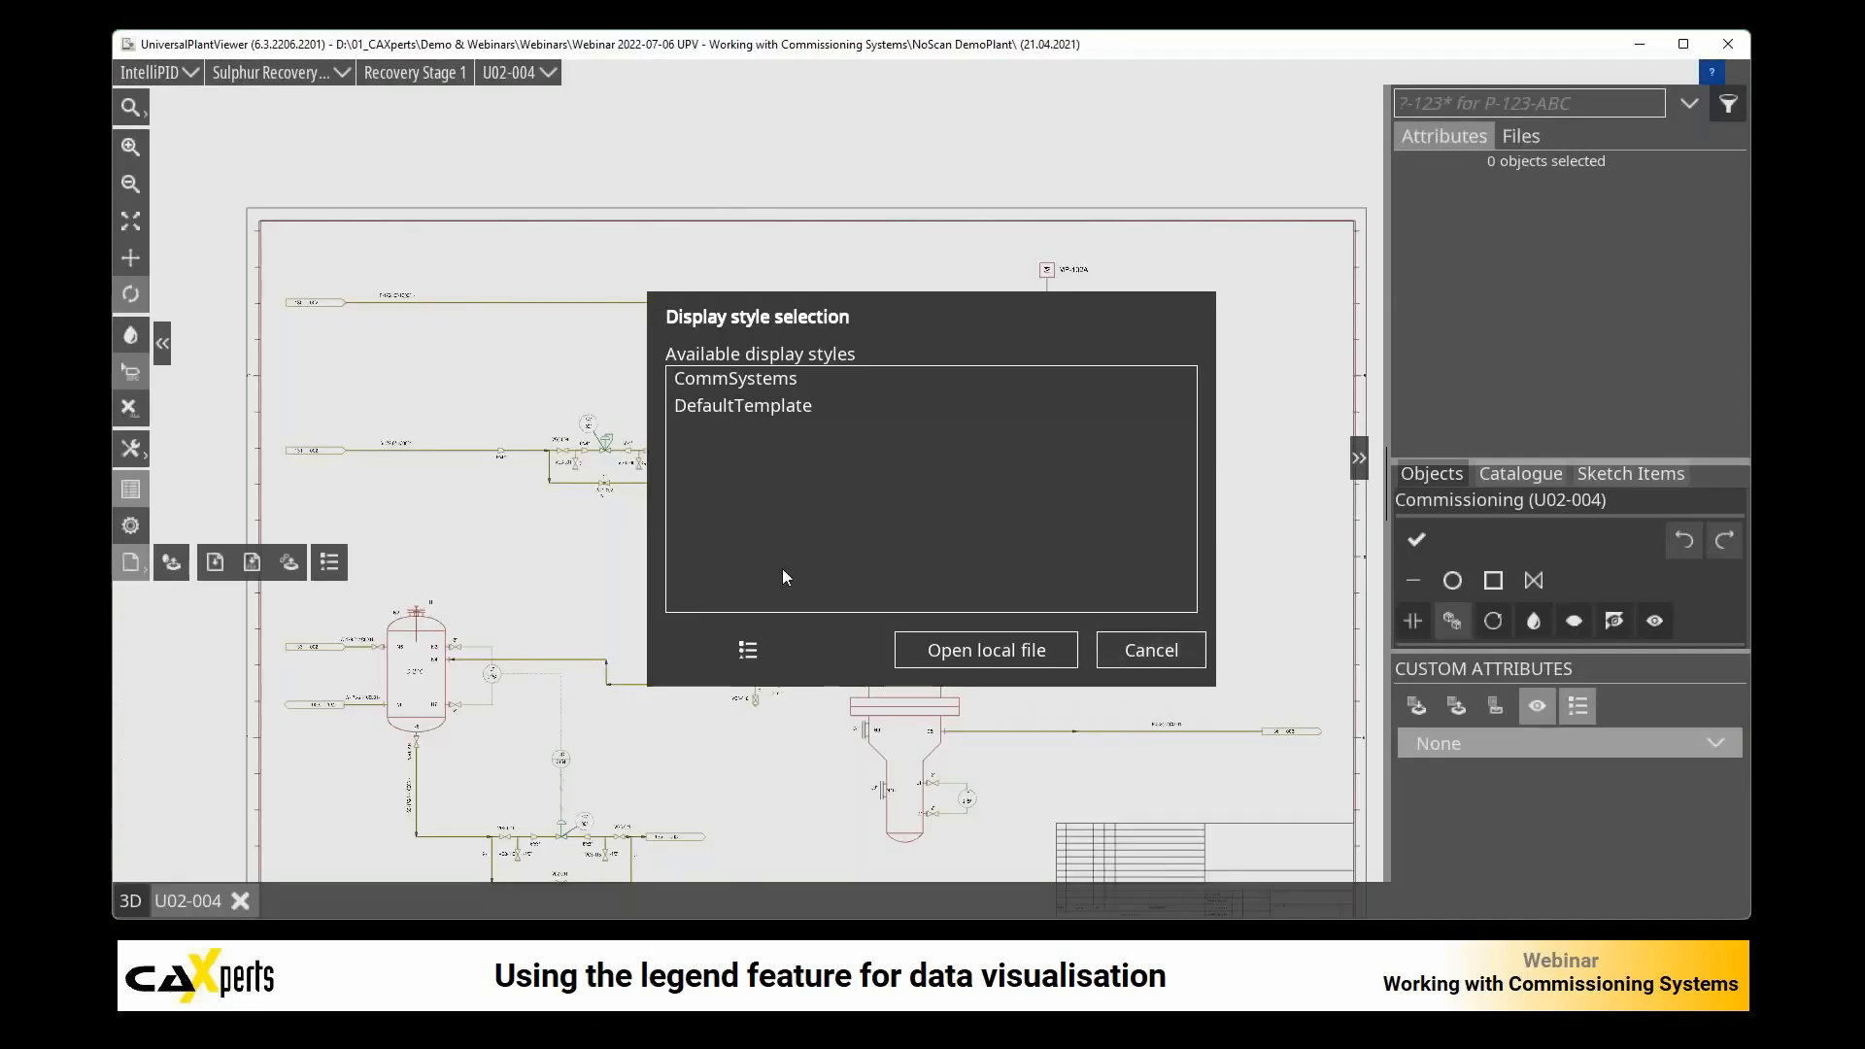
{"action": "left_click", "coordinate": [787, 377]}
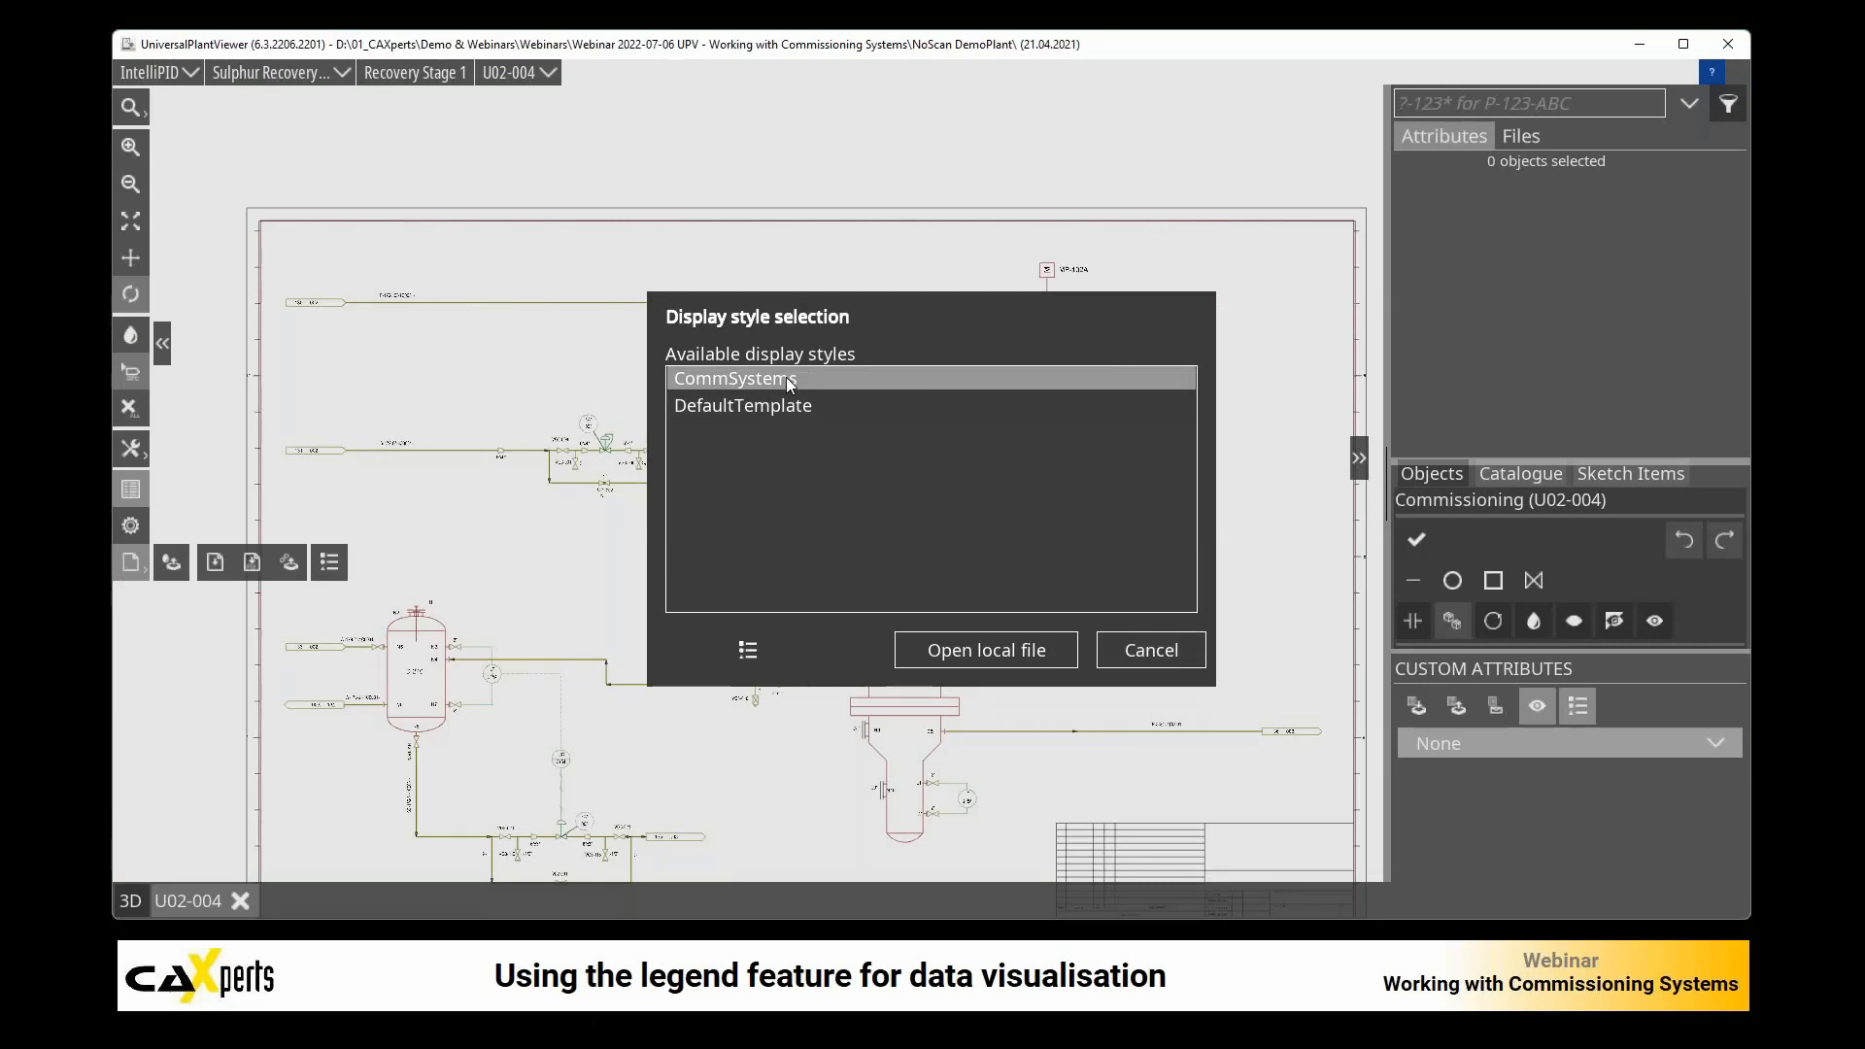
{"action": "left_click", "coordinate": [749, 652]}
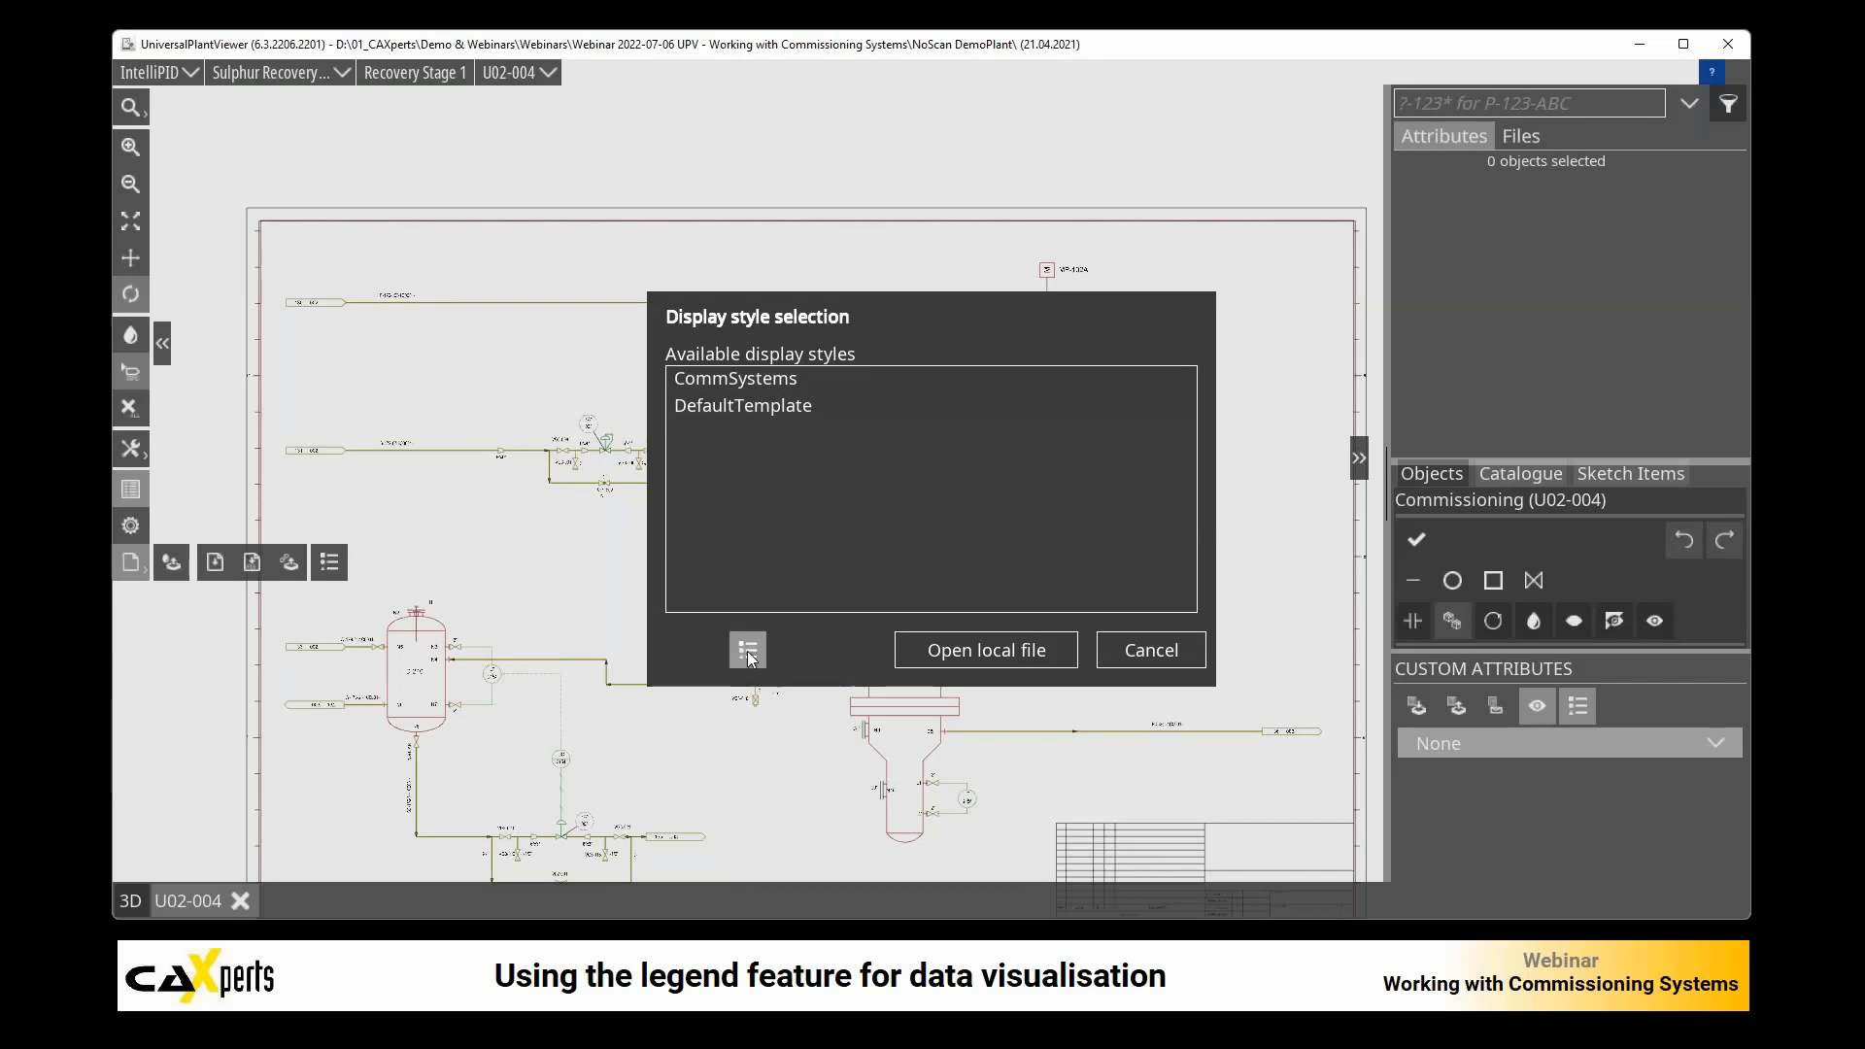
{"action": "double_click", "coordinate": [771, 381]}
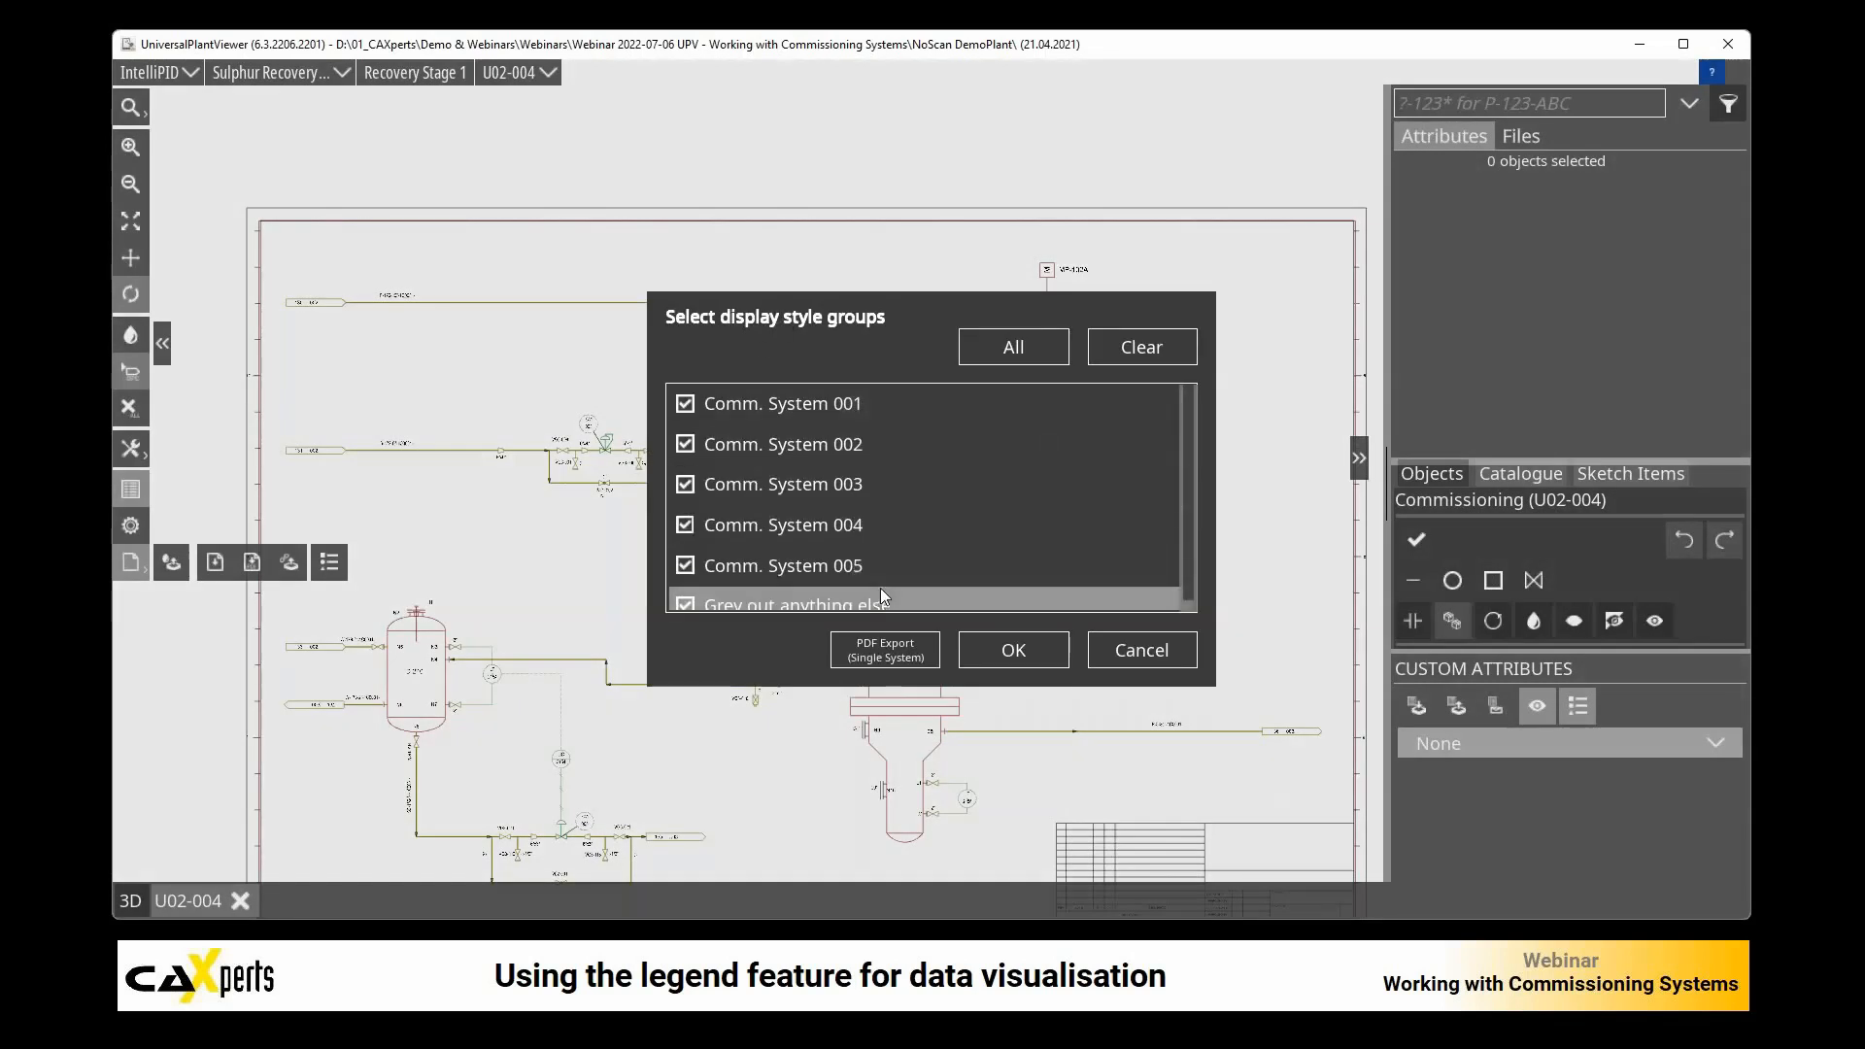
{"action": "scroll", "coordinate": [880, 588], "scroll_direction": "down", "scroll_amount": 1}
{"action": "left_click", "coordinate": [1014, 653]}
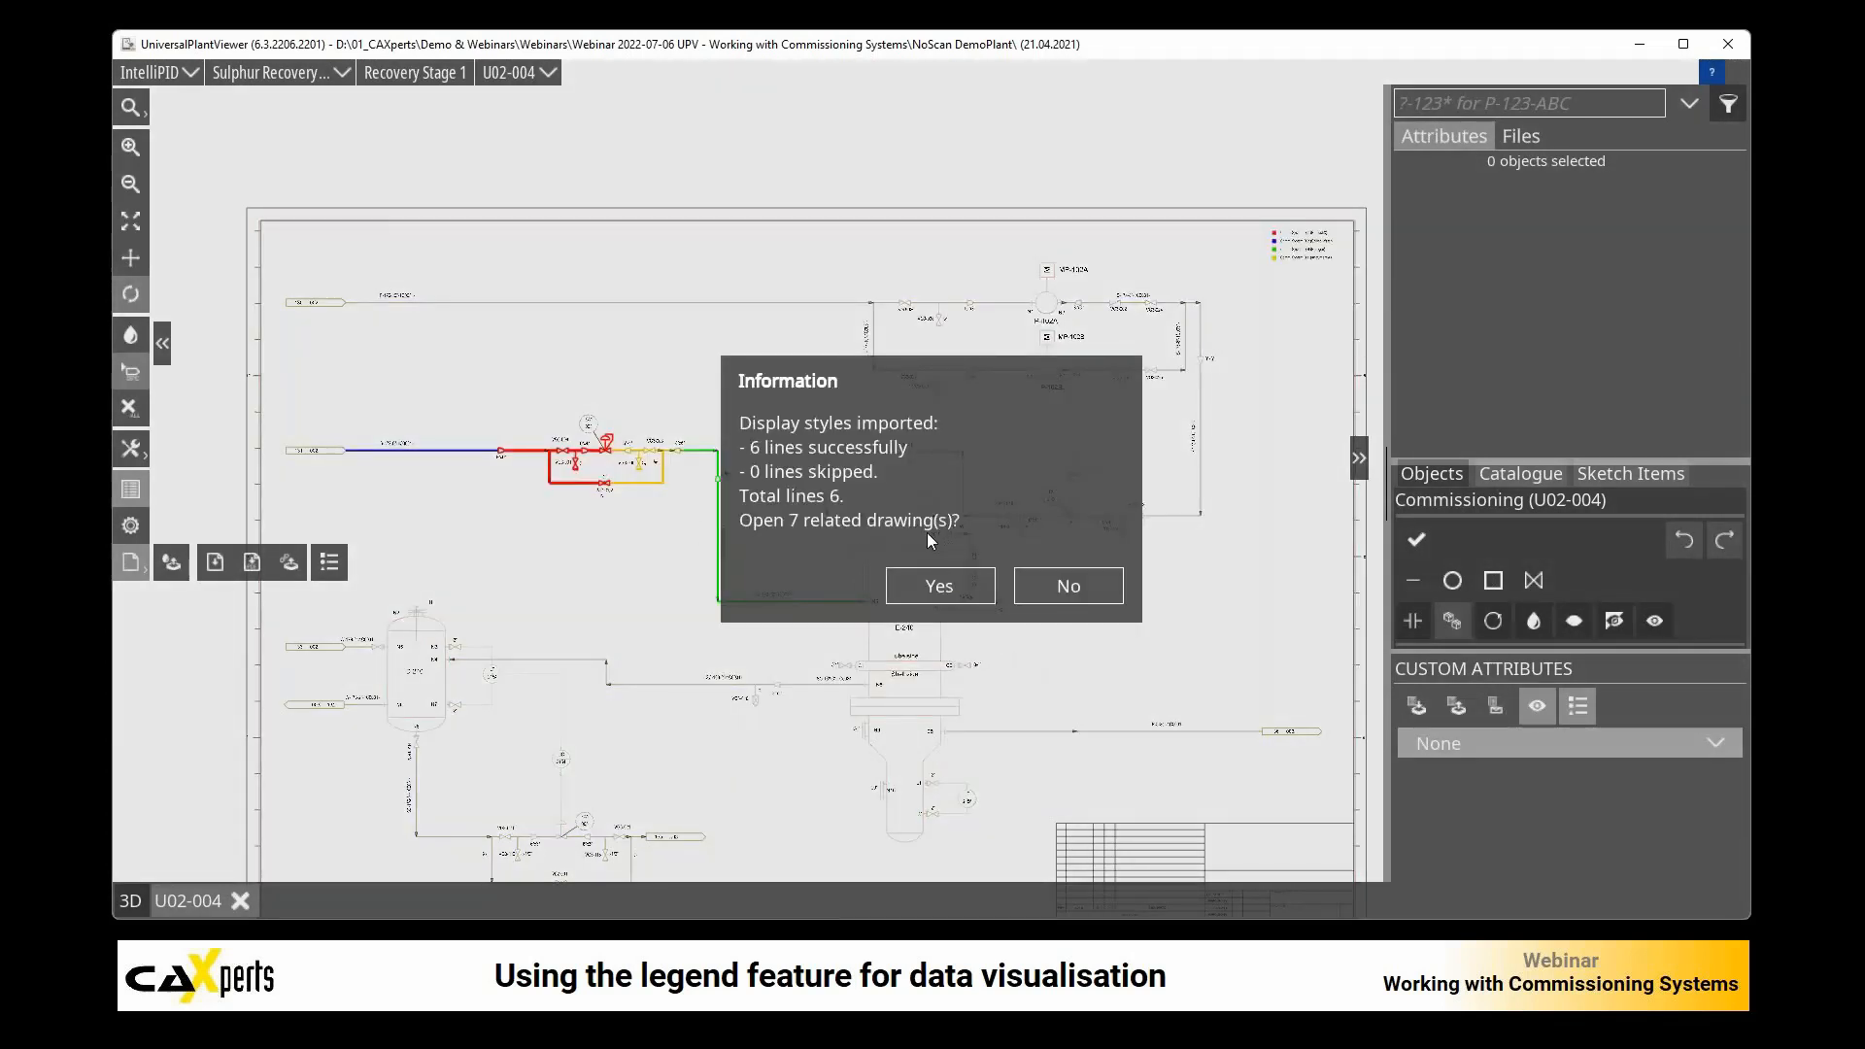
{"action": "left_click", "coordinate": [1065, 588]}
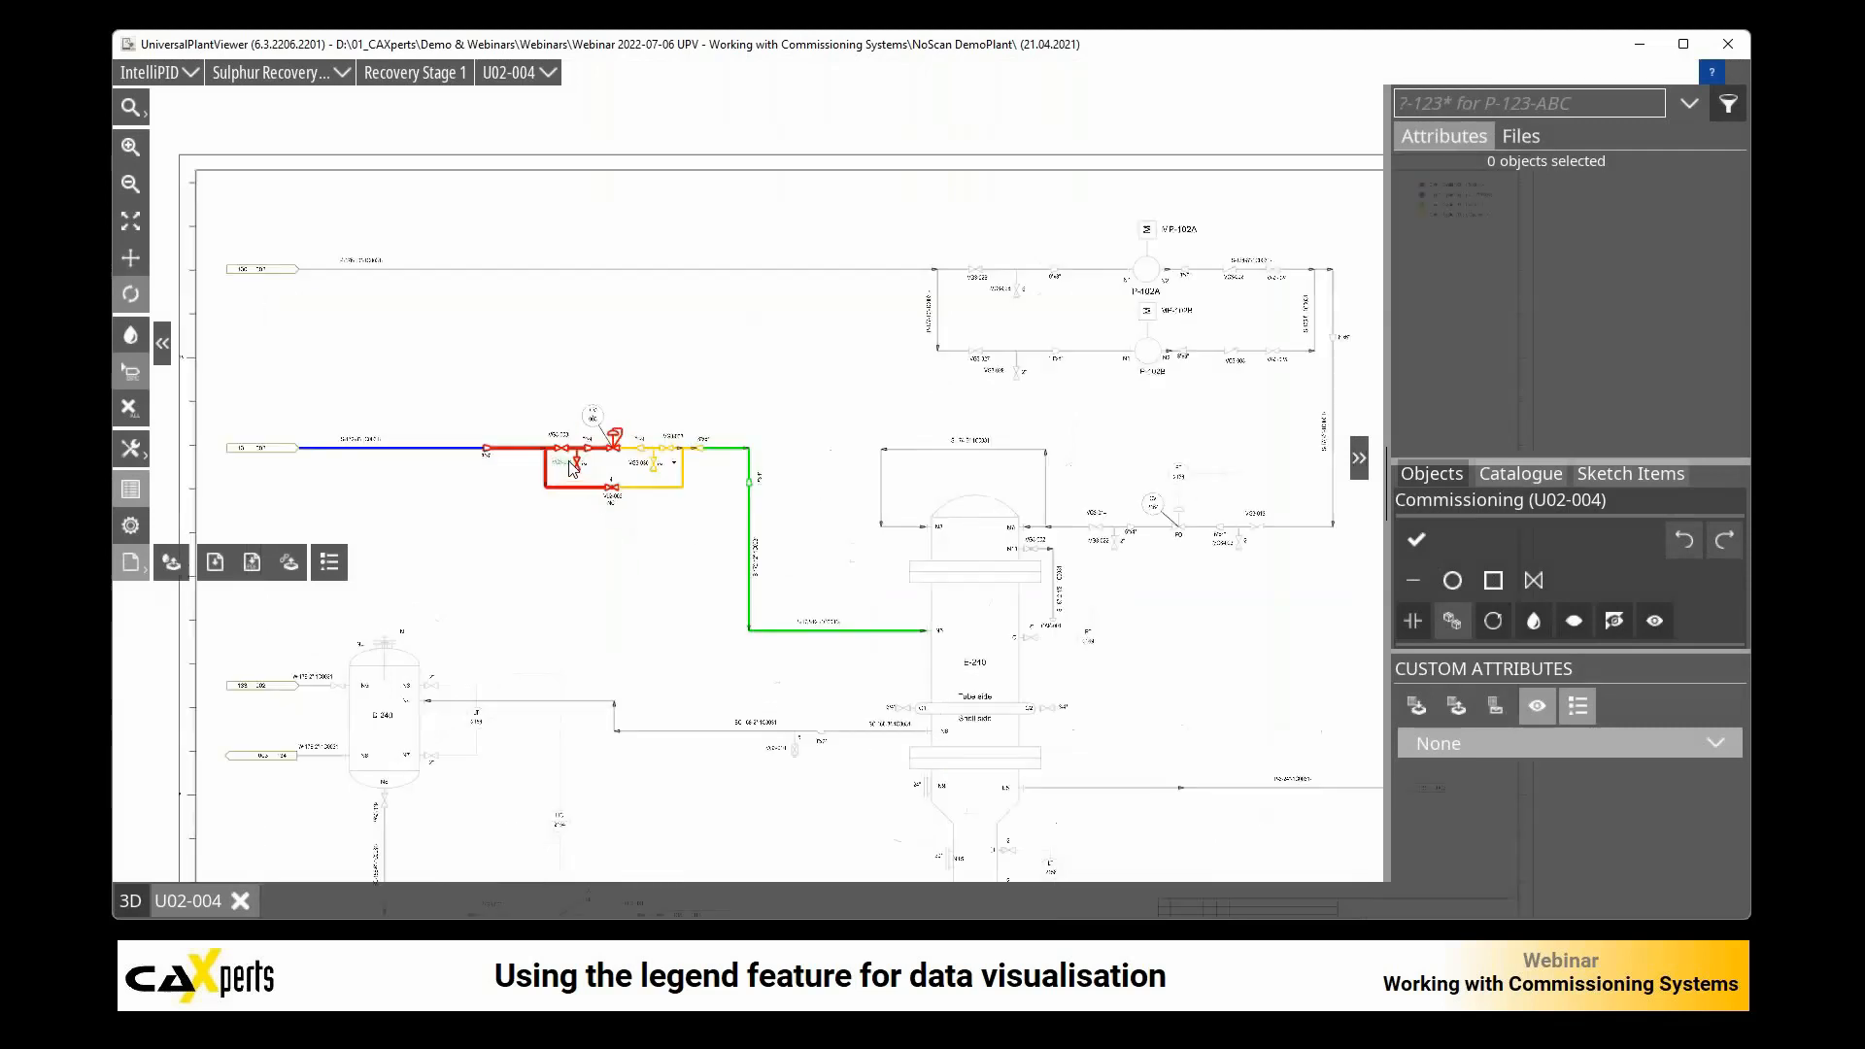
Step: Examine the line thickness of the red Comm. System 001 piping around CV 003 compared with the other colored systems
{"action": "scroll", "coordinate": [571, 470], "scroll_direction": "up", "scroll_amount": 5}
{"action": "scroll", "coordinate": [583, 464], "scroll_direction": "down", "scroll_amount": 5}
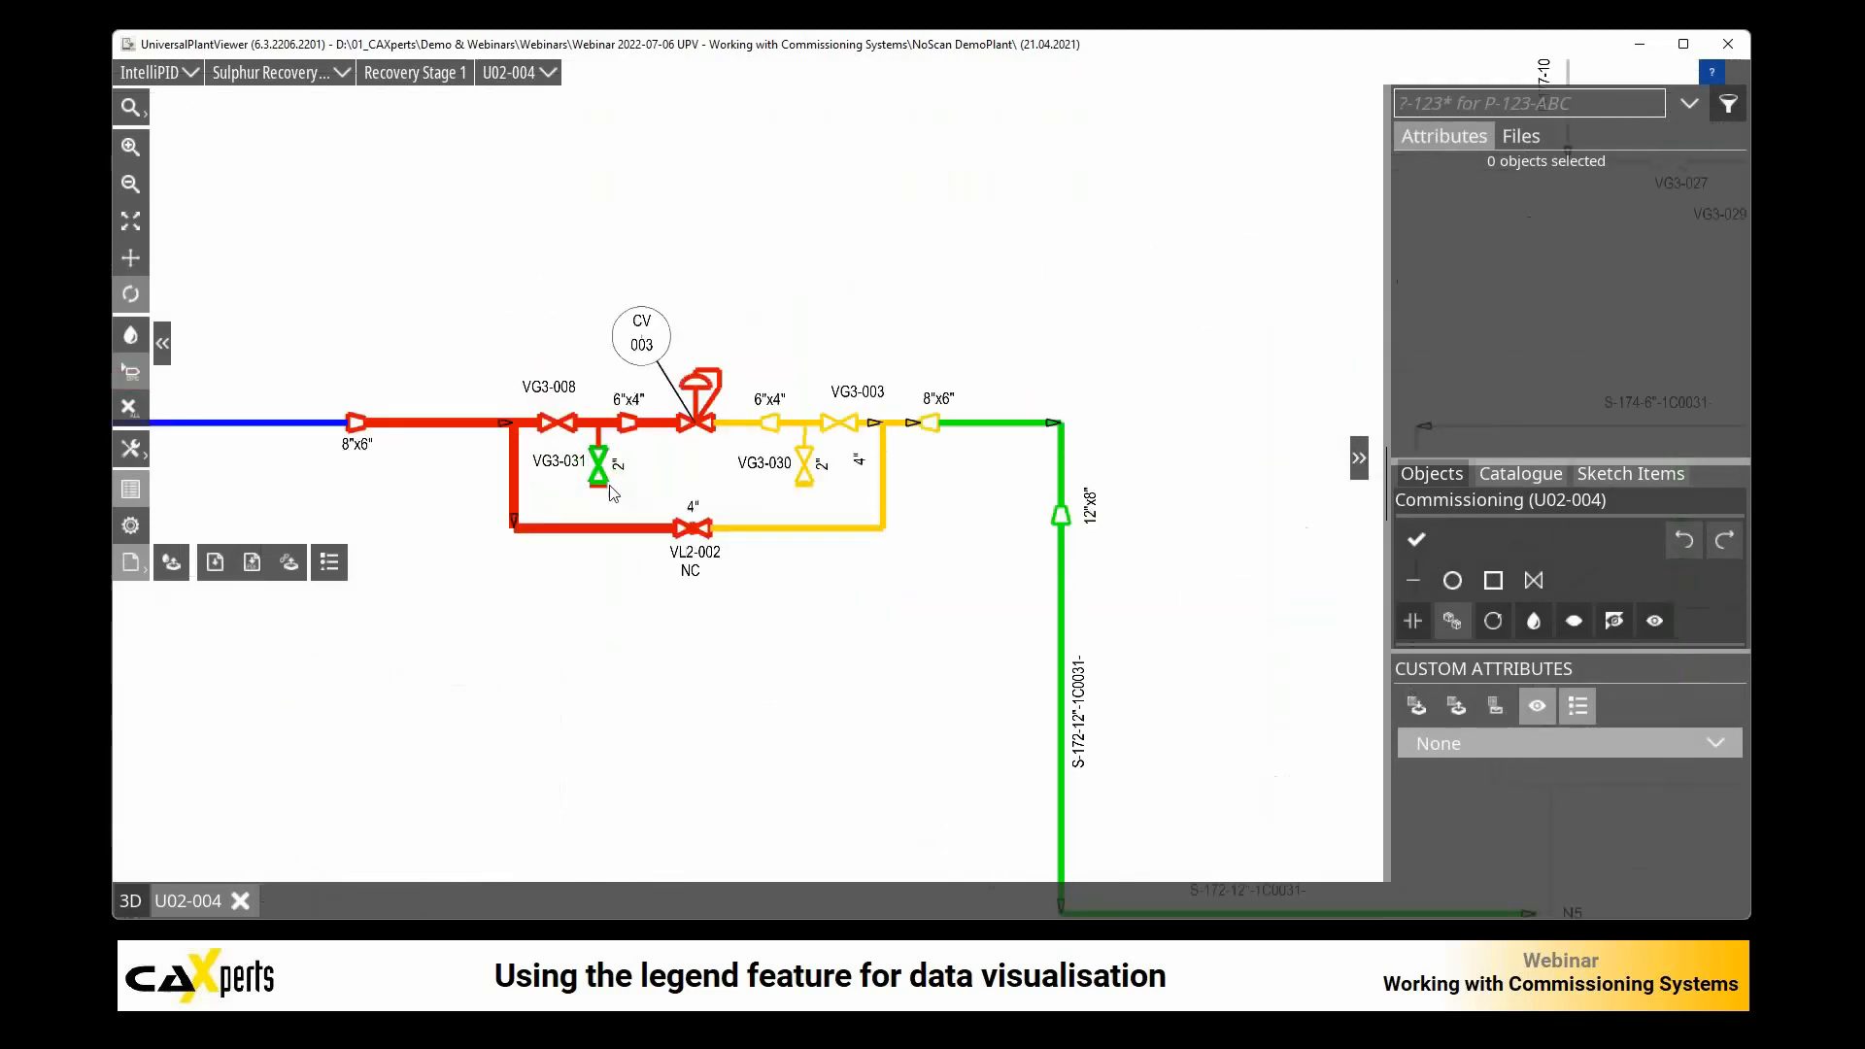
{"action": "left_click", "coordinate": [672, 533]}
{"action": "scroll", "coordinate": [908, 559], "scroll_direction": "down", "scroll_amount": 3}
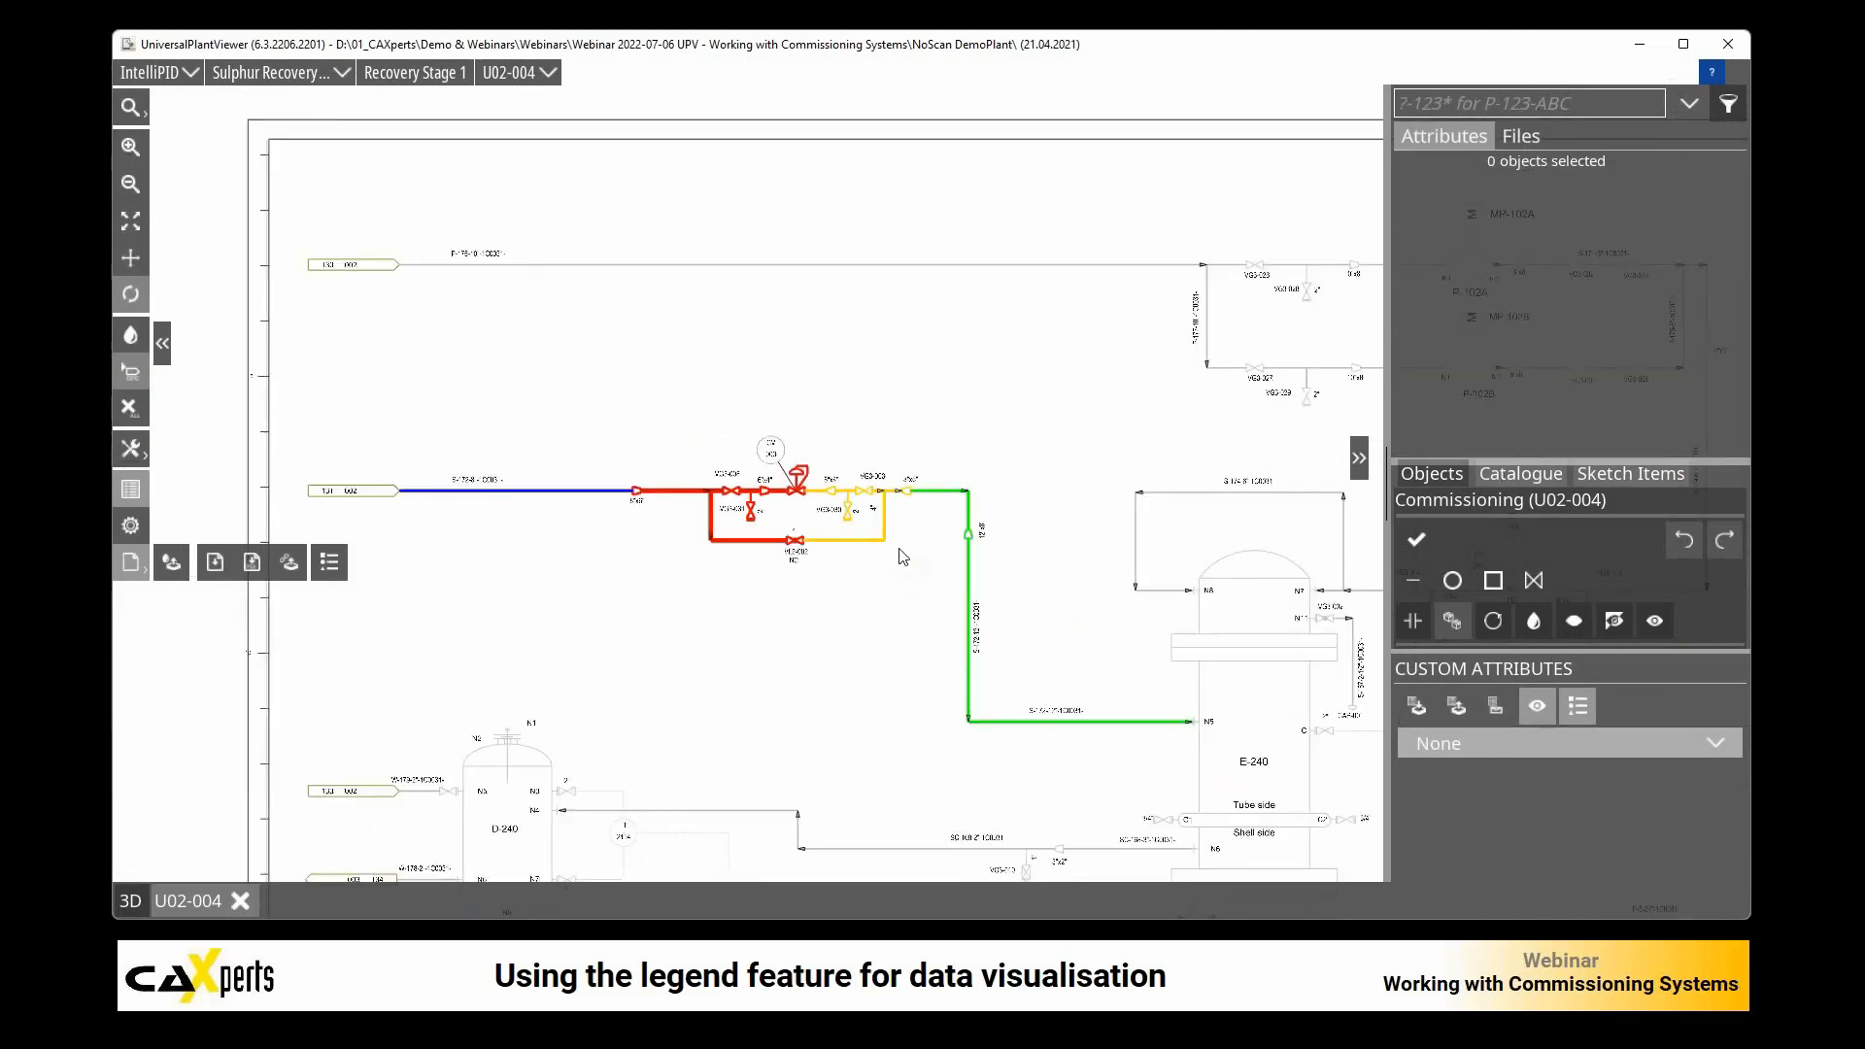
{"action": "scroll", "coordinate": [895, 554], "scroll_direction": "down", "scroll_amount": 1}
{"action": "scroll", "coordinate": [899, 554], "scroll_direction": "up", "scroll_amount": 4}
{"action": "scroll", "coordinate": [903, 556], "scroll_direction": "down", "scroll_amount": 4}
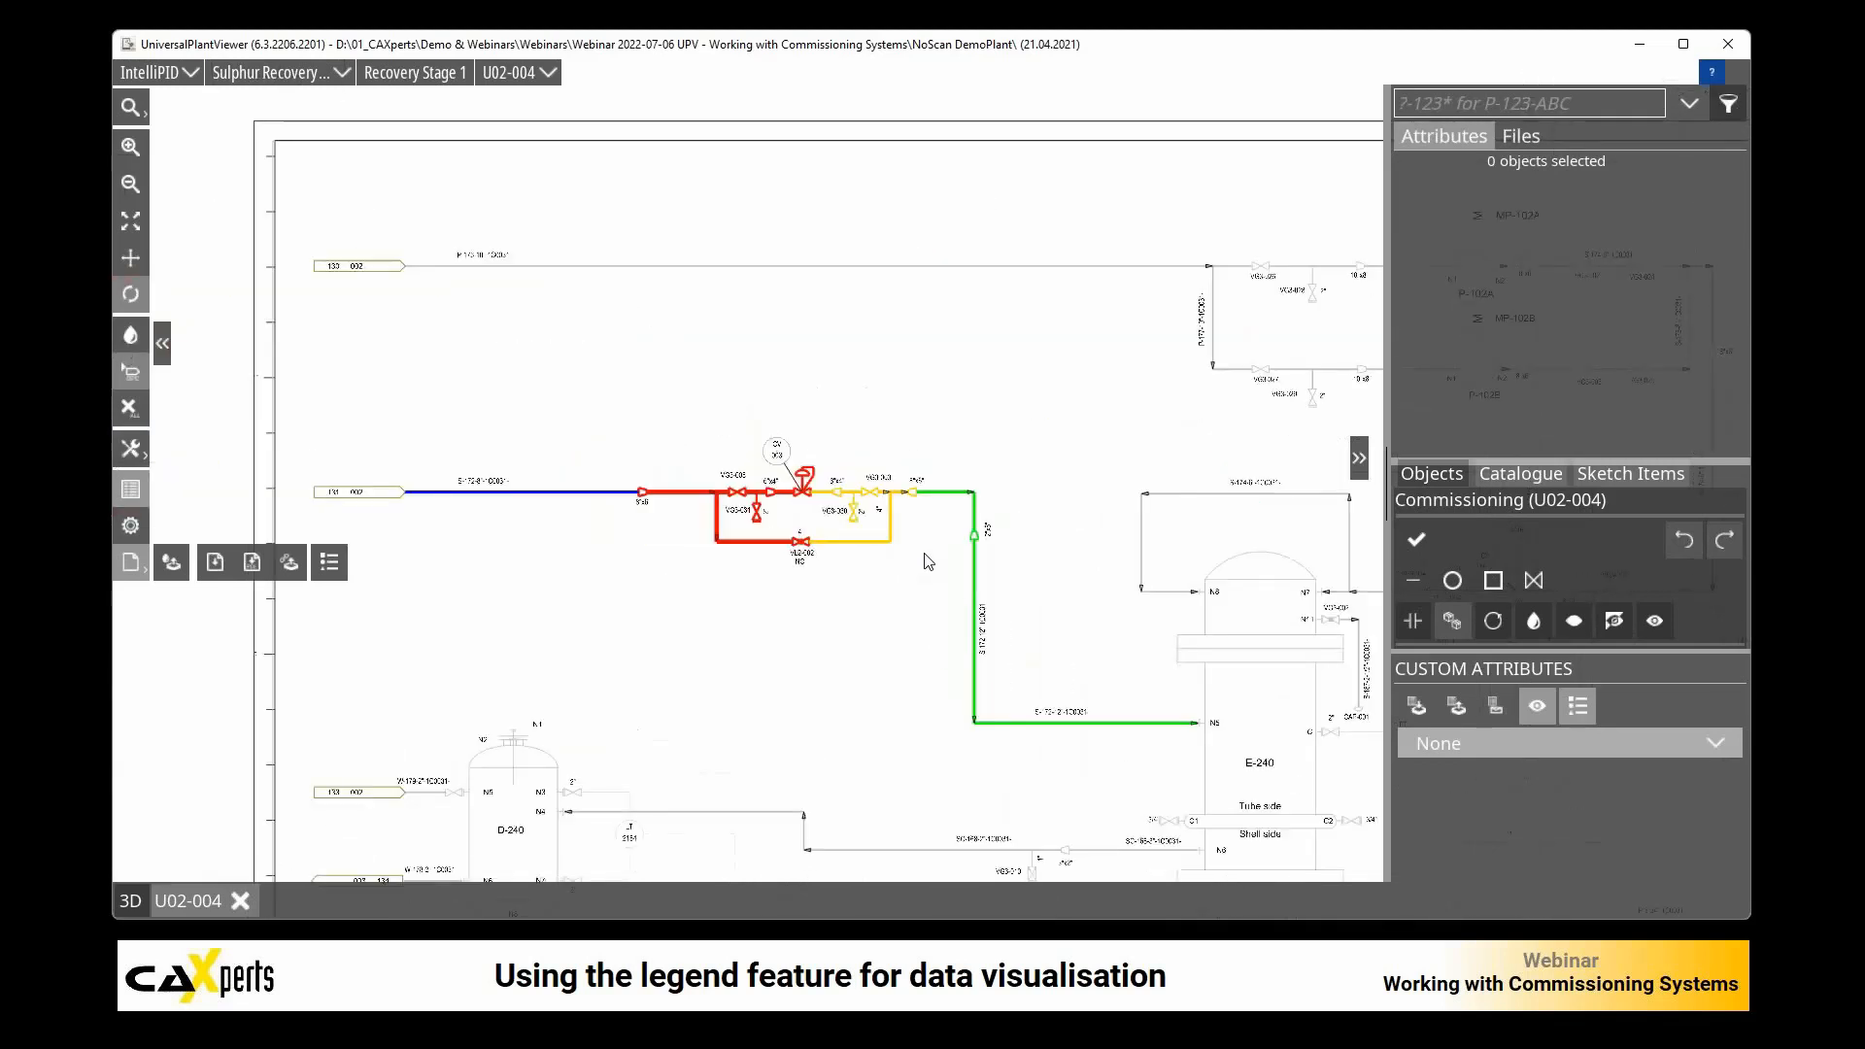
{"action": "scroll", "coordinate": [925, 561], "scroll_direction": "down", "scroll_amount": 1}
{"action": "scroll", "coordinate": [925, 561], "scroll_direction": "up", "scroll_amount": 1}
{"action": "left_click", "coordinate": [777, 540]}
{"action": "left_click", "coordinate": [727, 553]}
Step: Reapply the CommSystems style with only Comm. System 001 and "Grey out anything else" enabled, without opening related drawings
{"action": "left_click", "coordinate": [175, 562]}
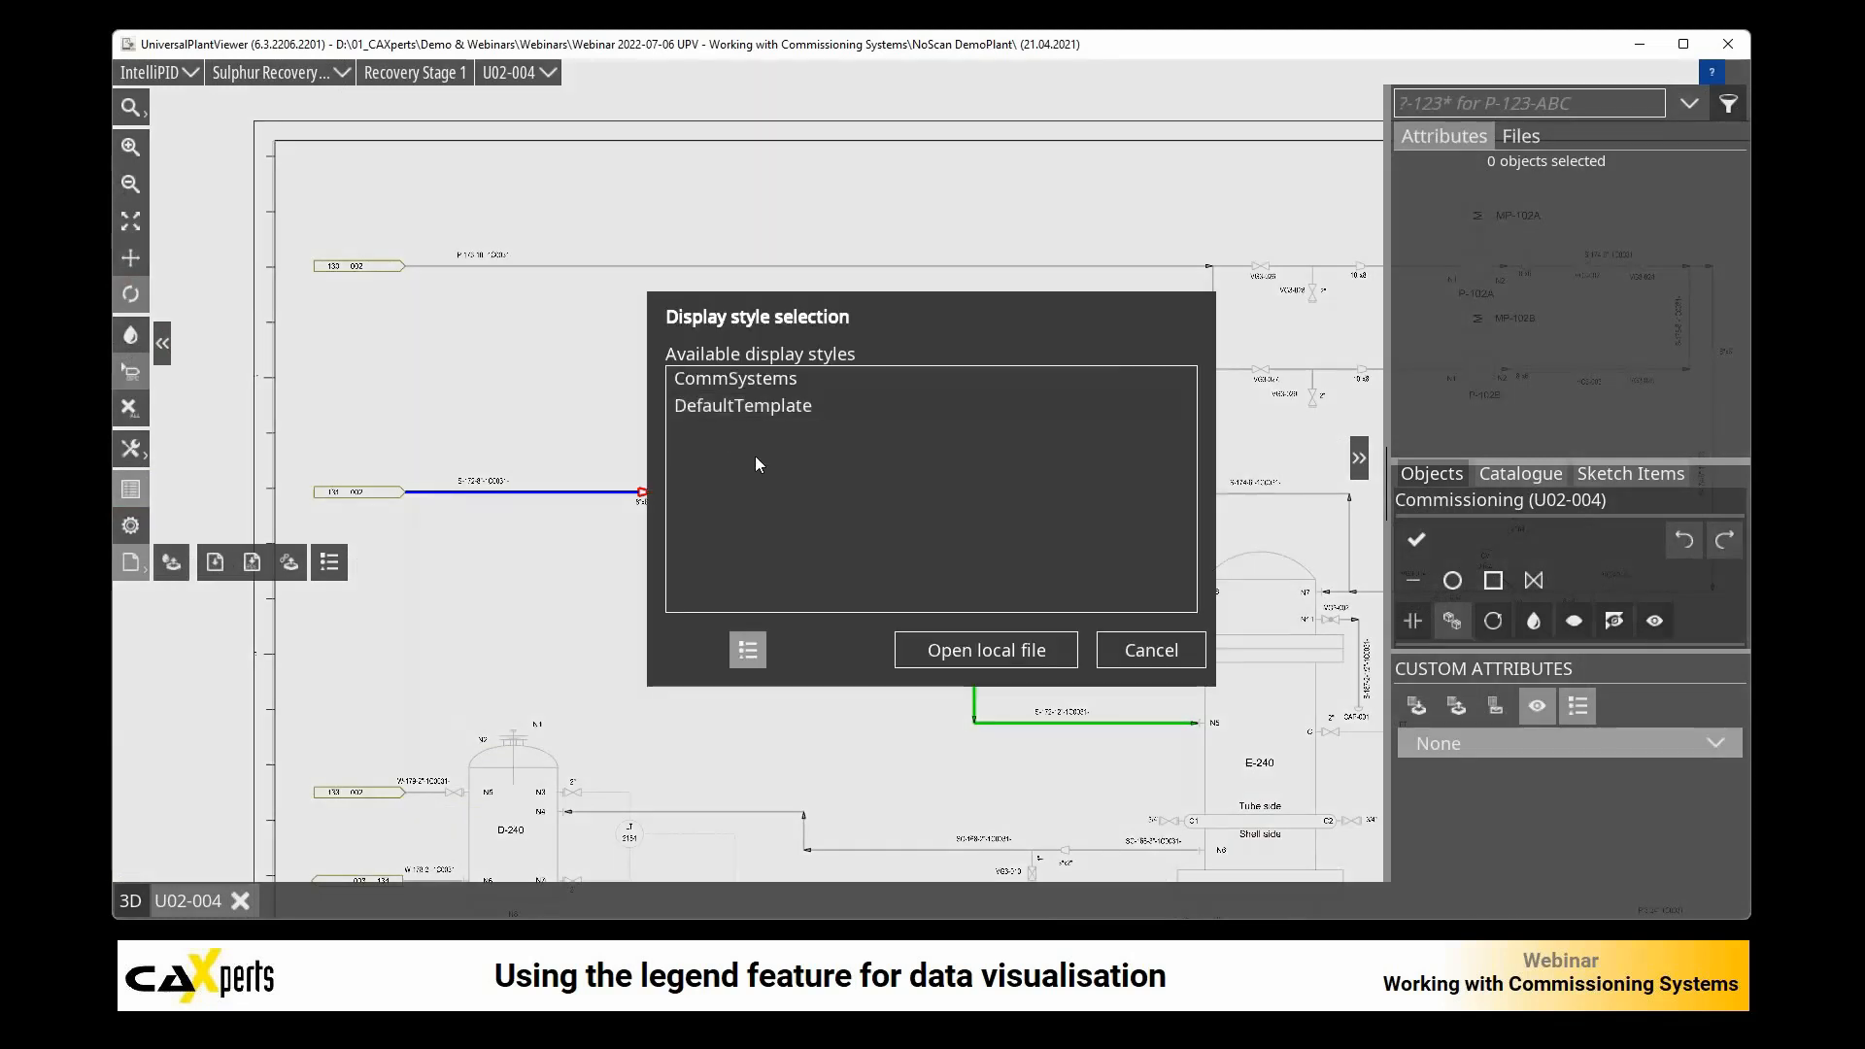
{"action": "double_click", "coordinate": [754, 381]}
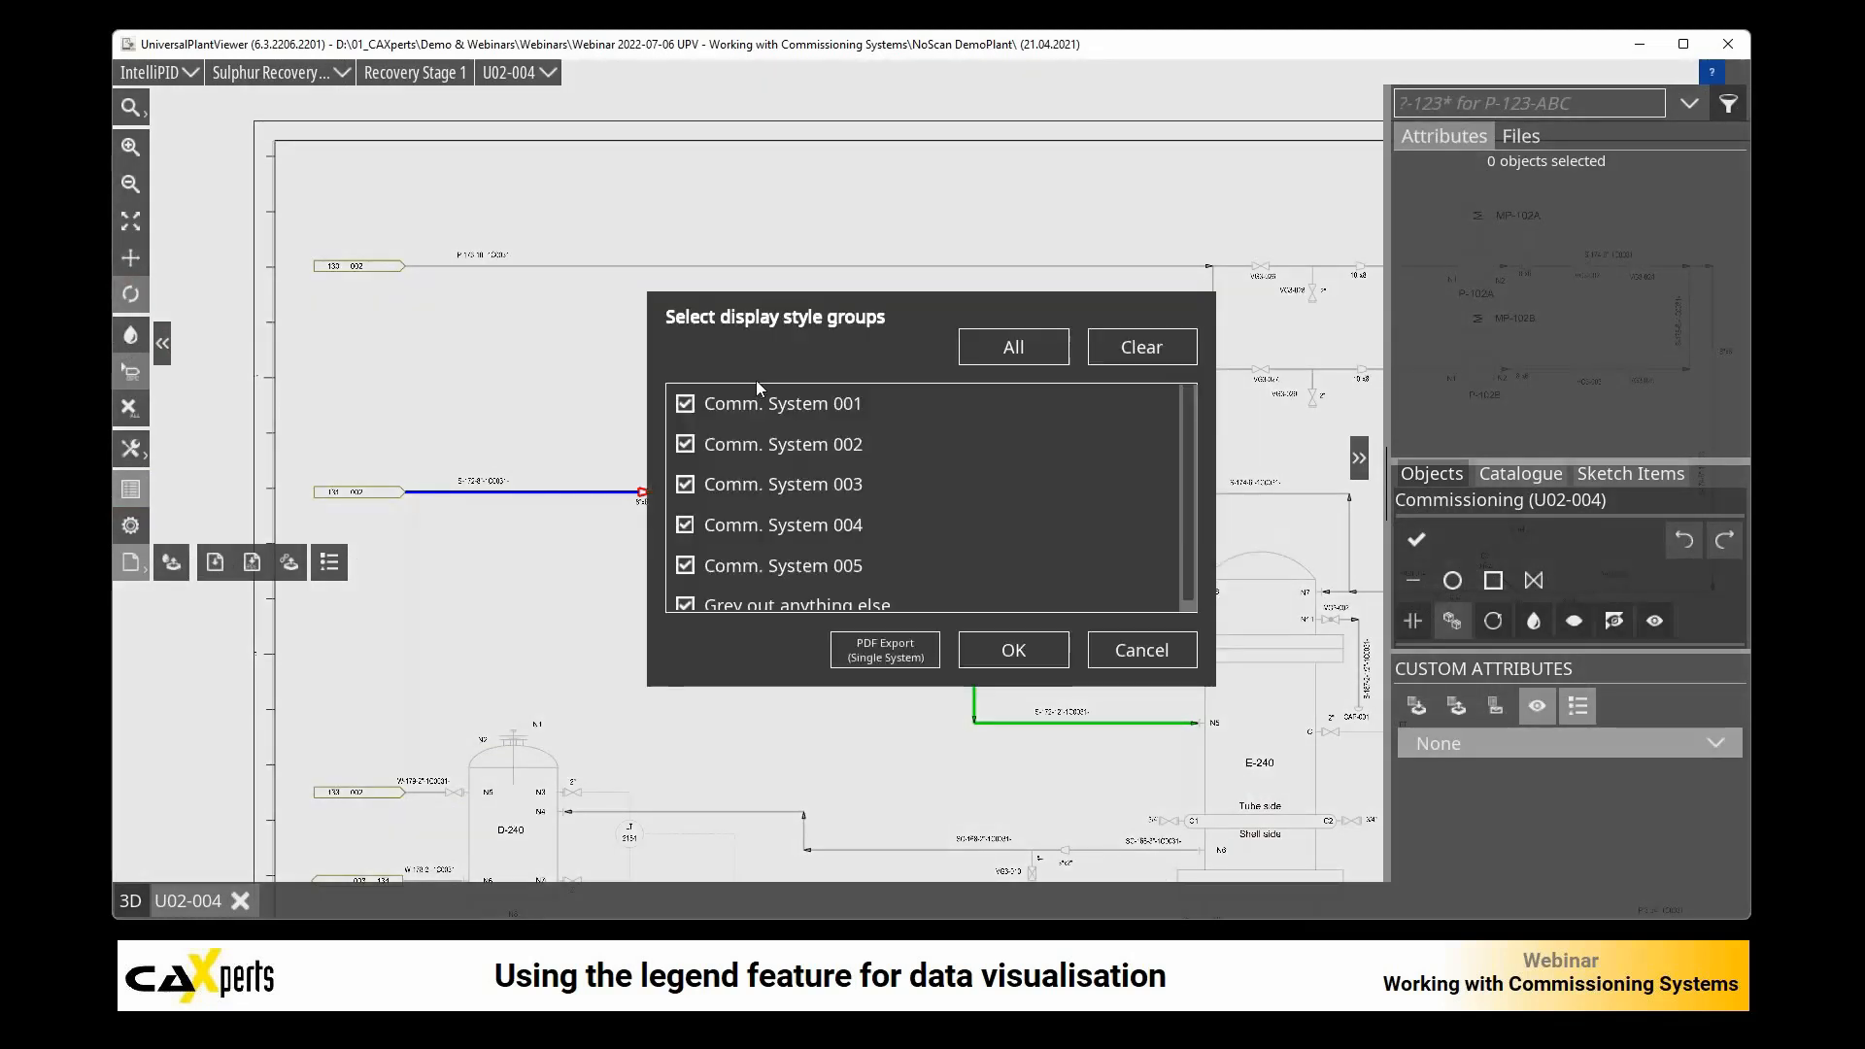
{"action": "left_click", "coordinate": [685, 444]}
{"action": "left_click", "coordinate": [685, 484]}
{"action": "left_click", "coordinate": [686, 523]}
{"action": "left_click", "coordinate": [691, 568]}
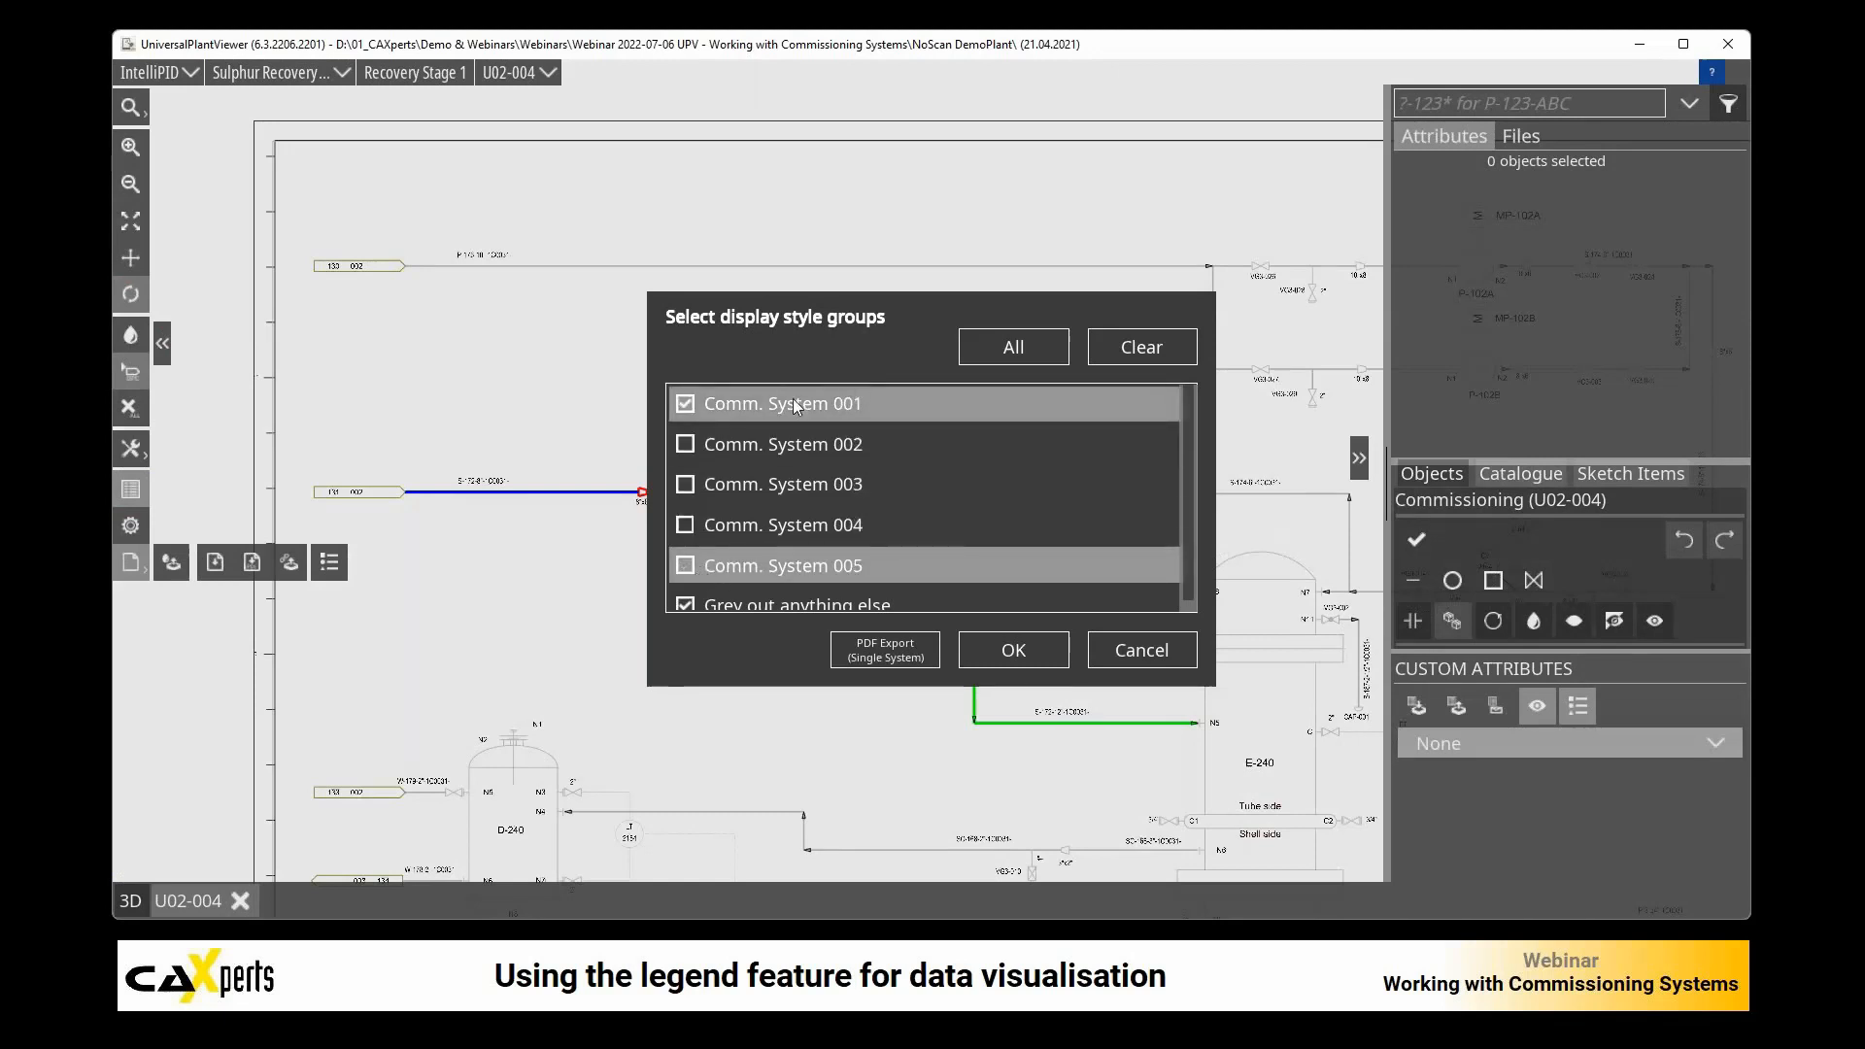
{"action": "left_click", "coordinate": [1027, 650]}
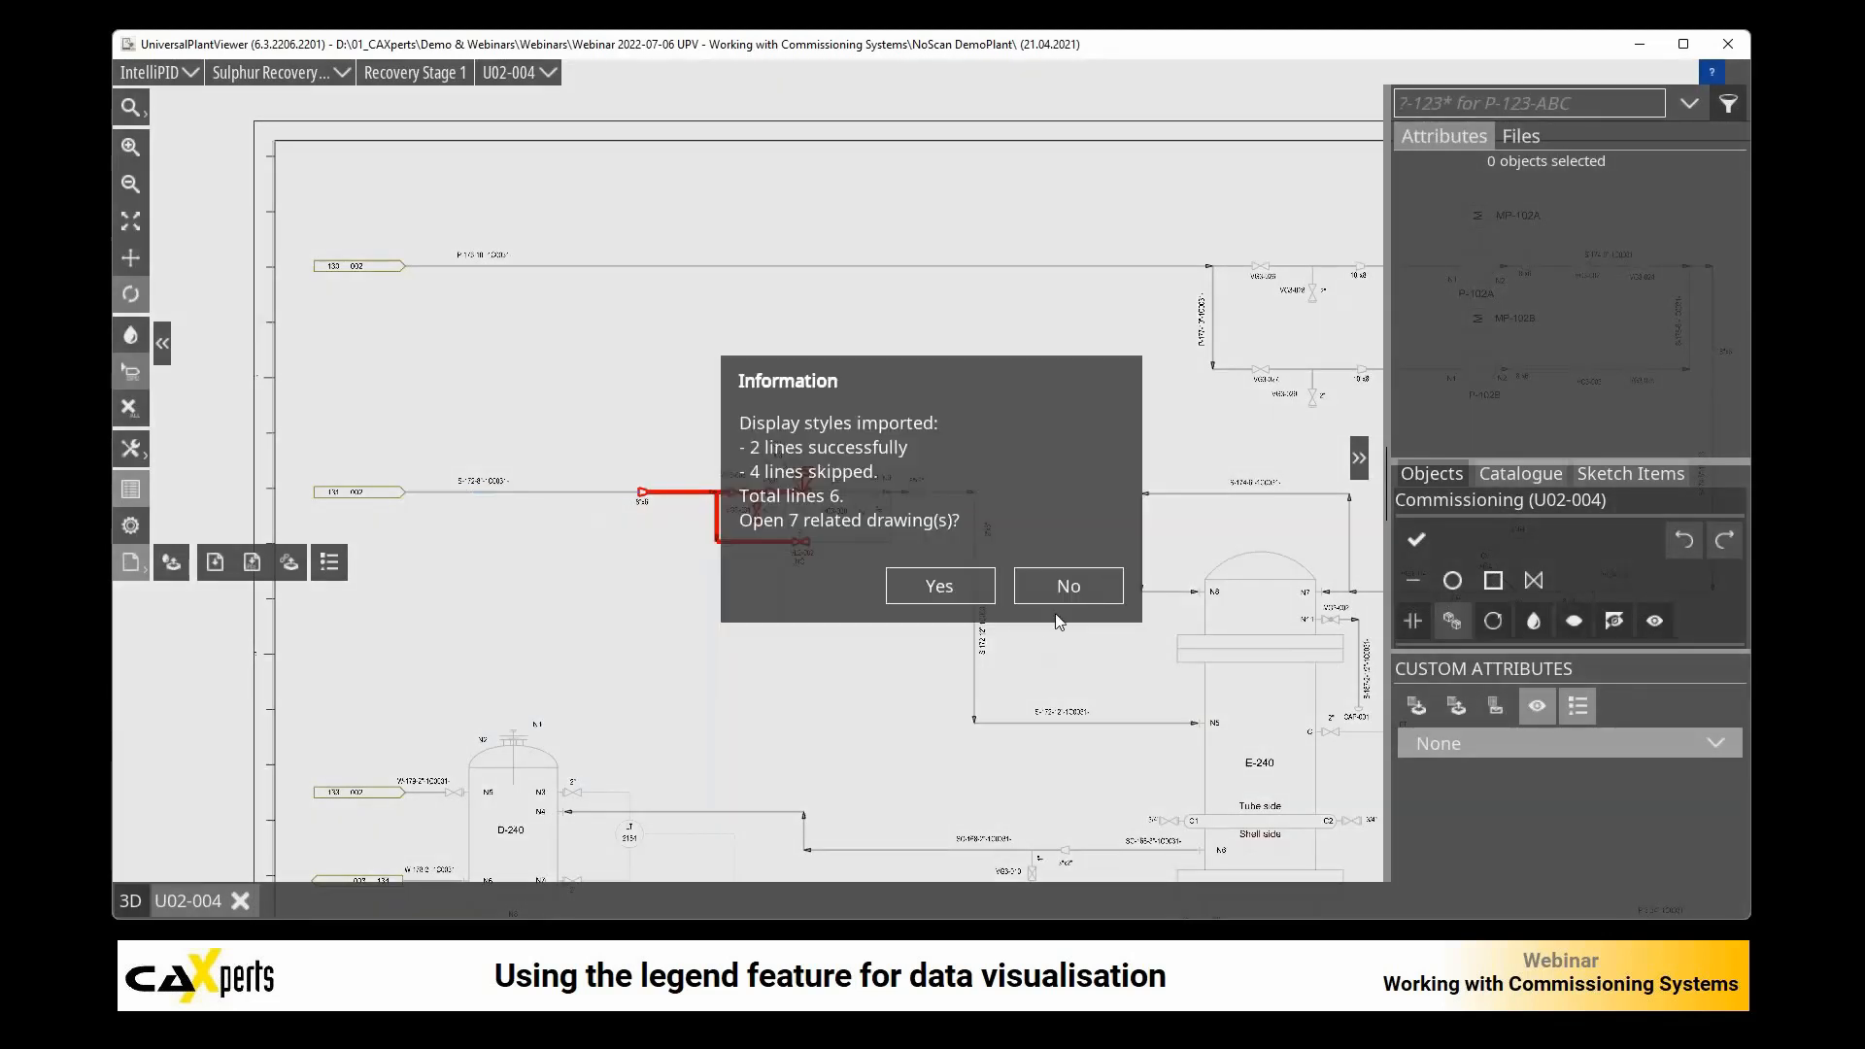
{"action": "left_click", "coordinate": [1073, 587]}
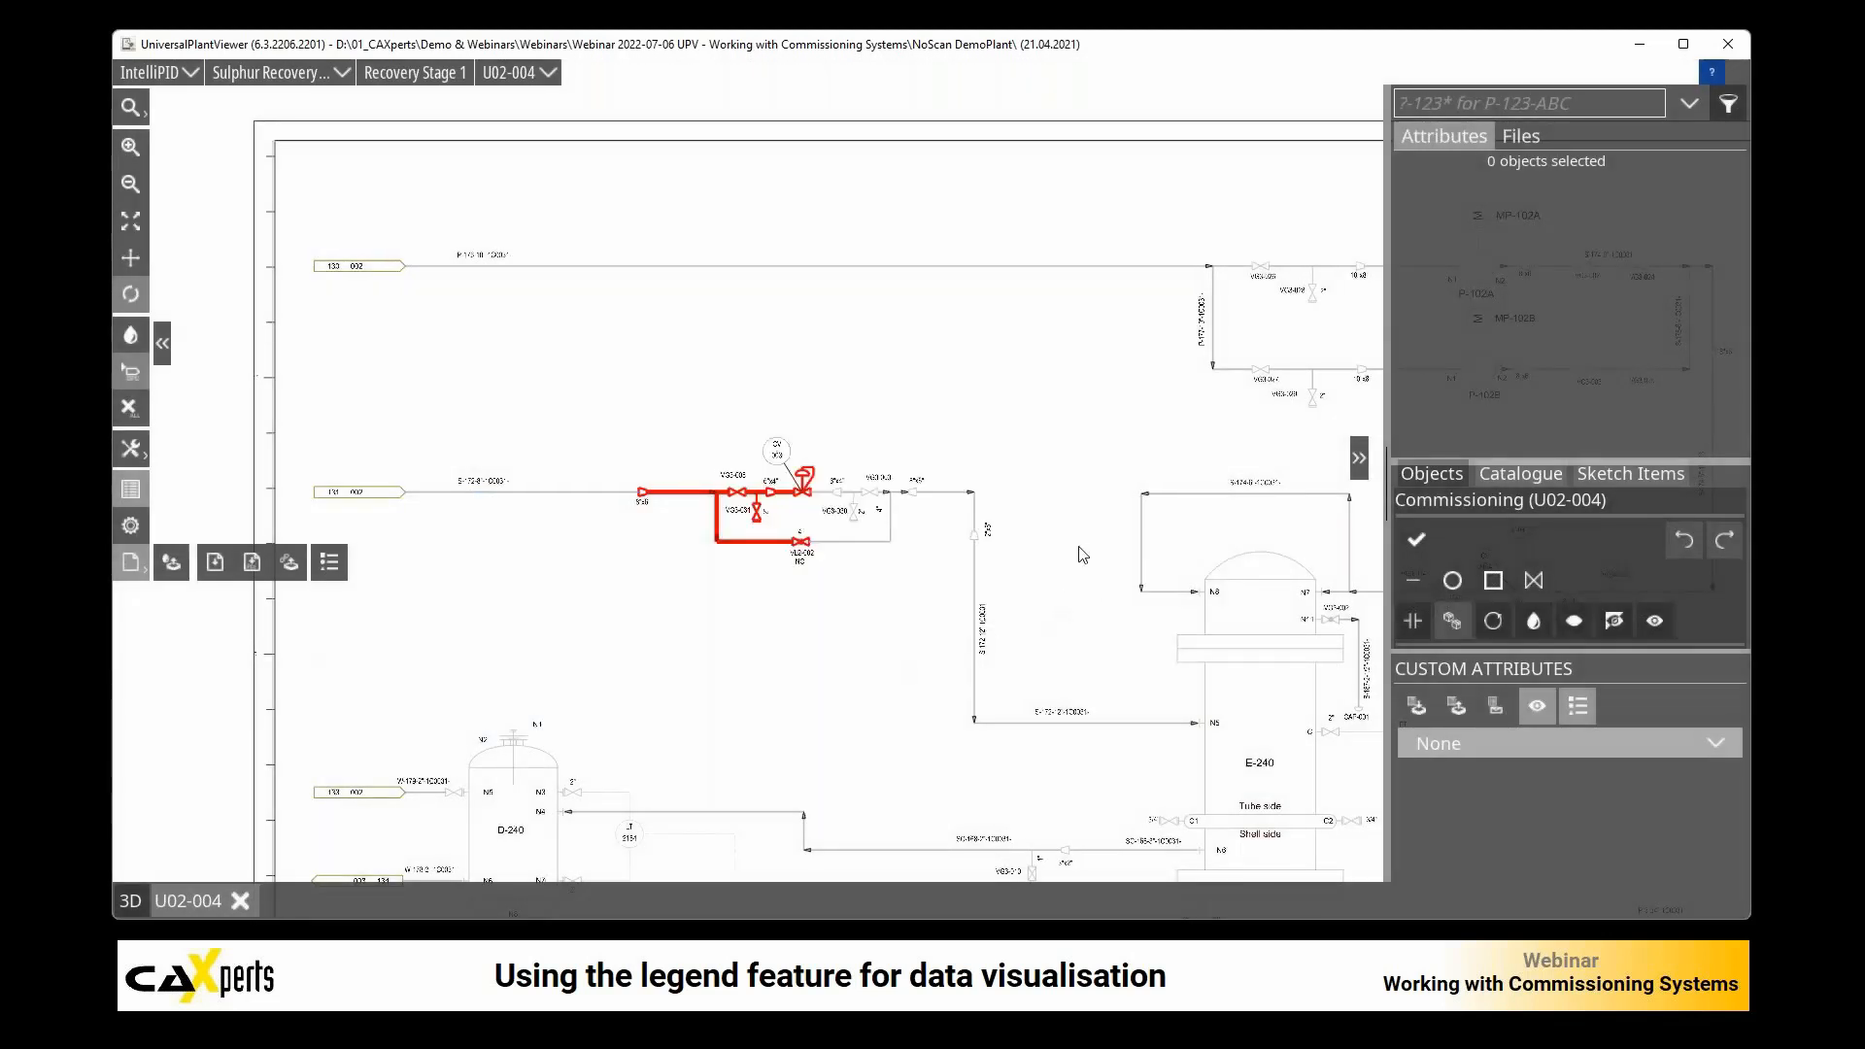
Step: Examine the highlighted Comm. System 001 piping and the legend entry near the upper-right corner of drawing U02-004
{"action": "scroll", "coordinate": [1074, 550], "scroll_direction": "down", "scroll_amount": 6}
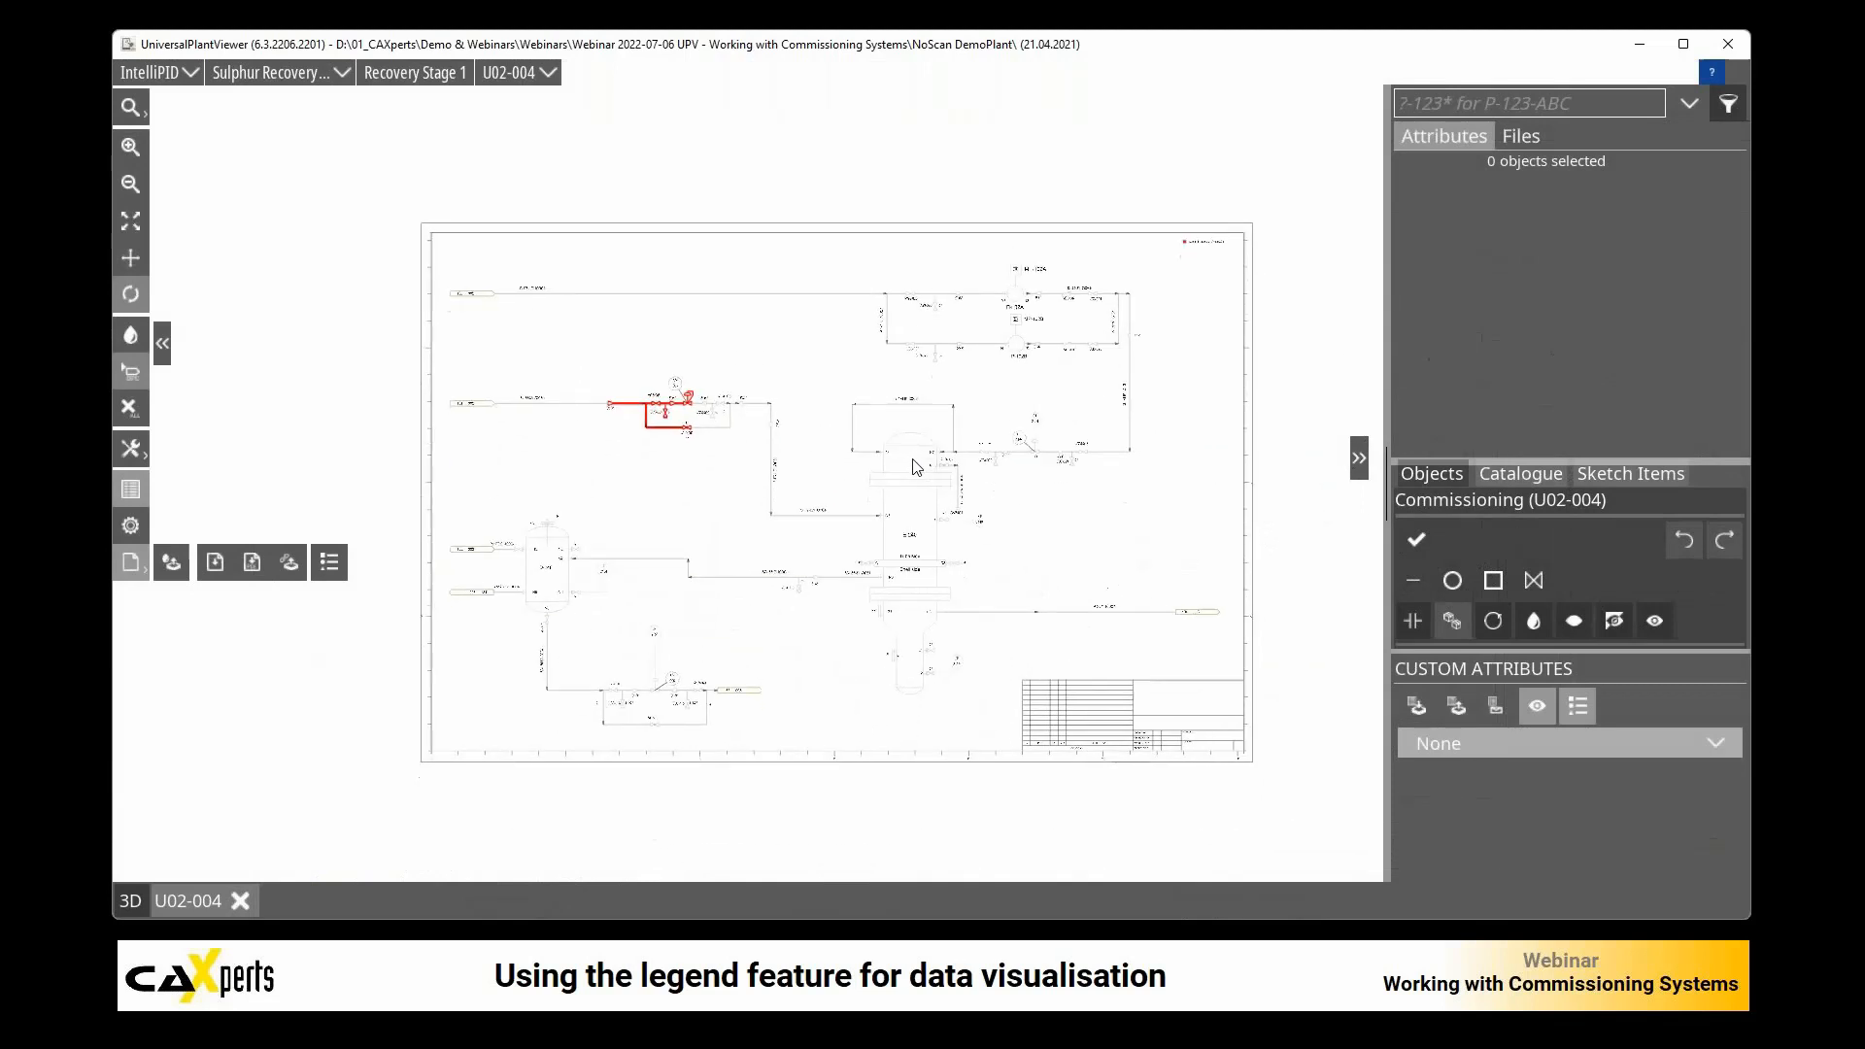
{"action": "scroll", "coordinate": [754, 433], "scroll_direction": "up", "scroll_amount": 5}
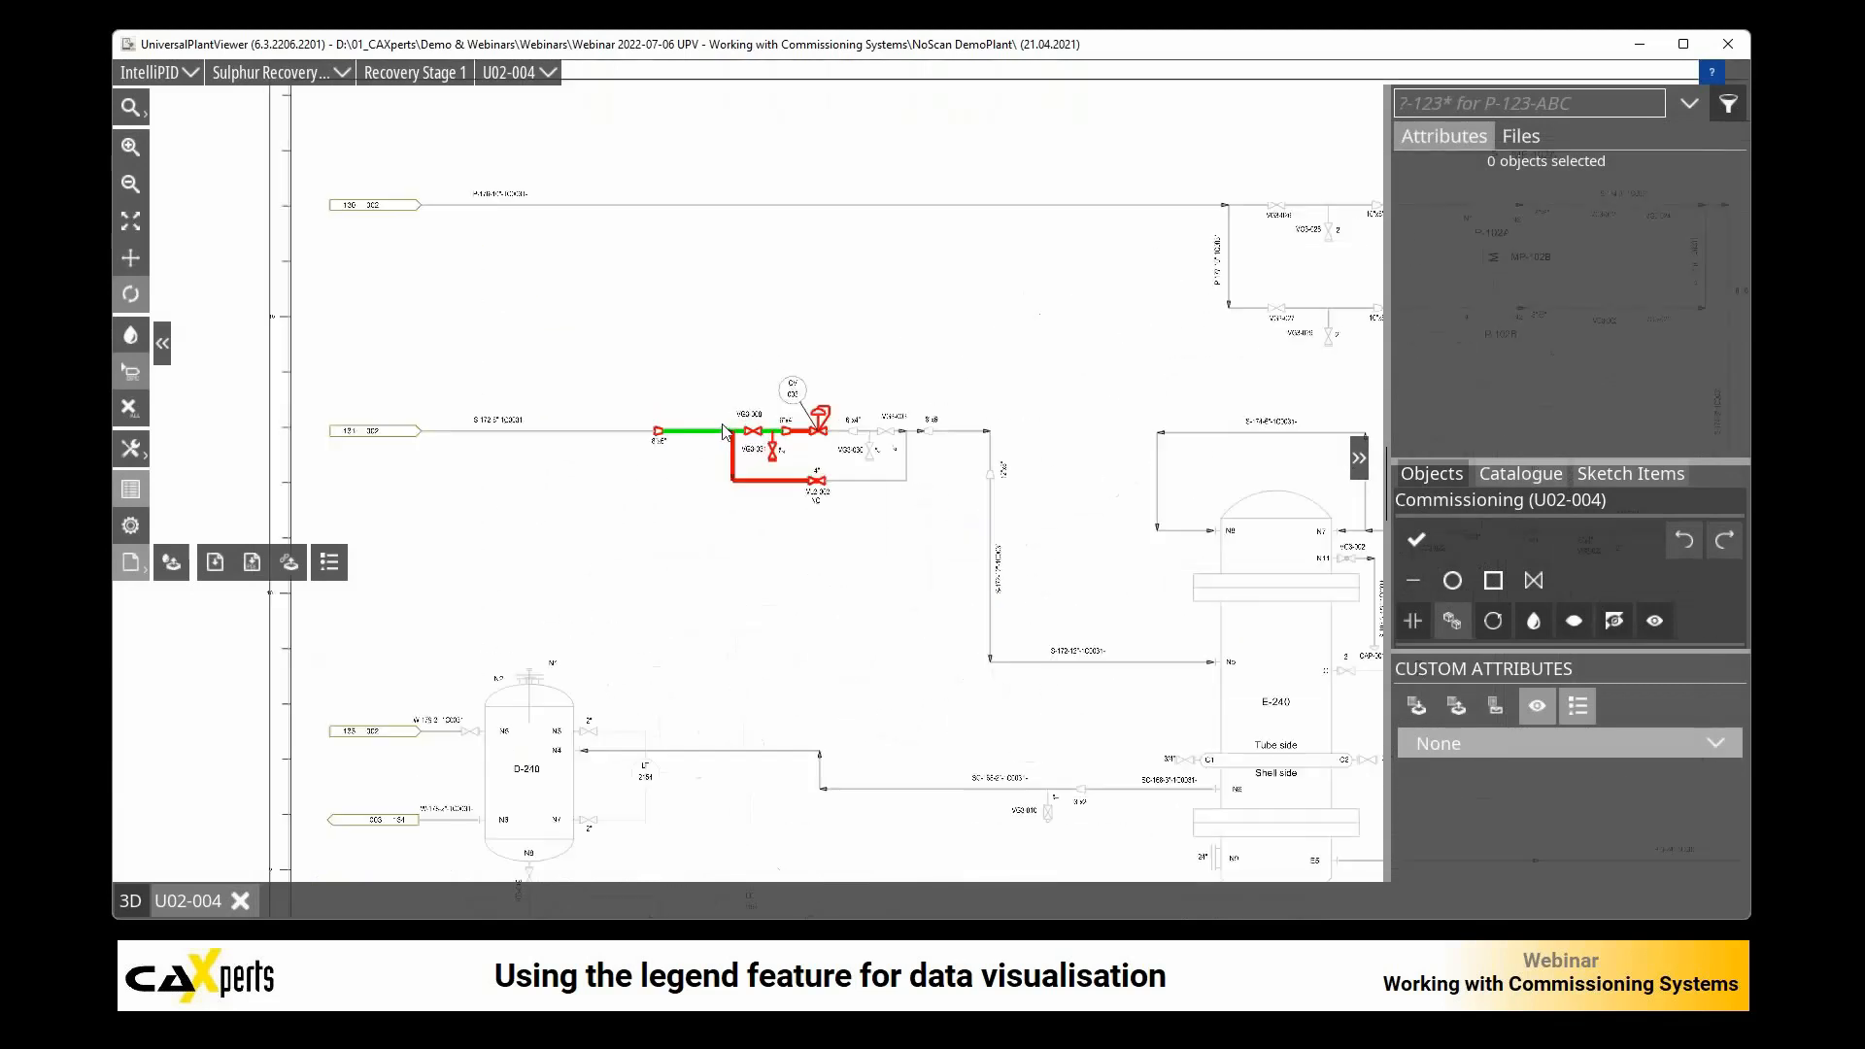
{"action": "scroll", "coordinate": [782, 454], "scroll_direction": "down", "scroll_amount": 5}
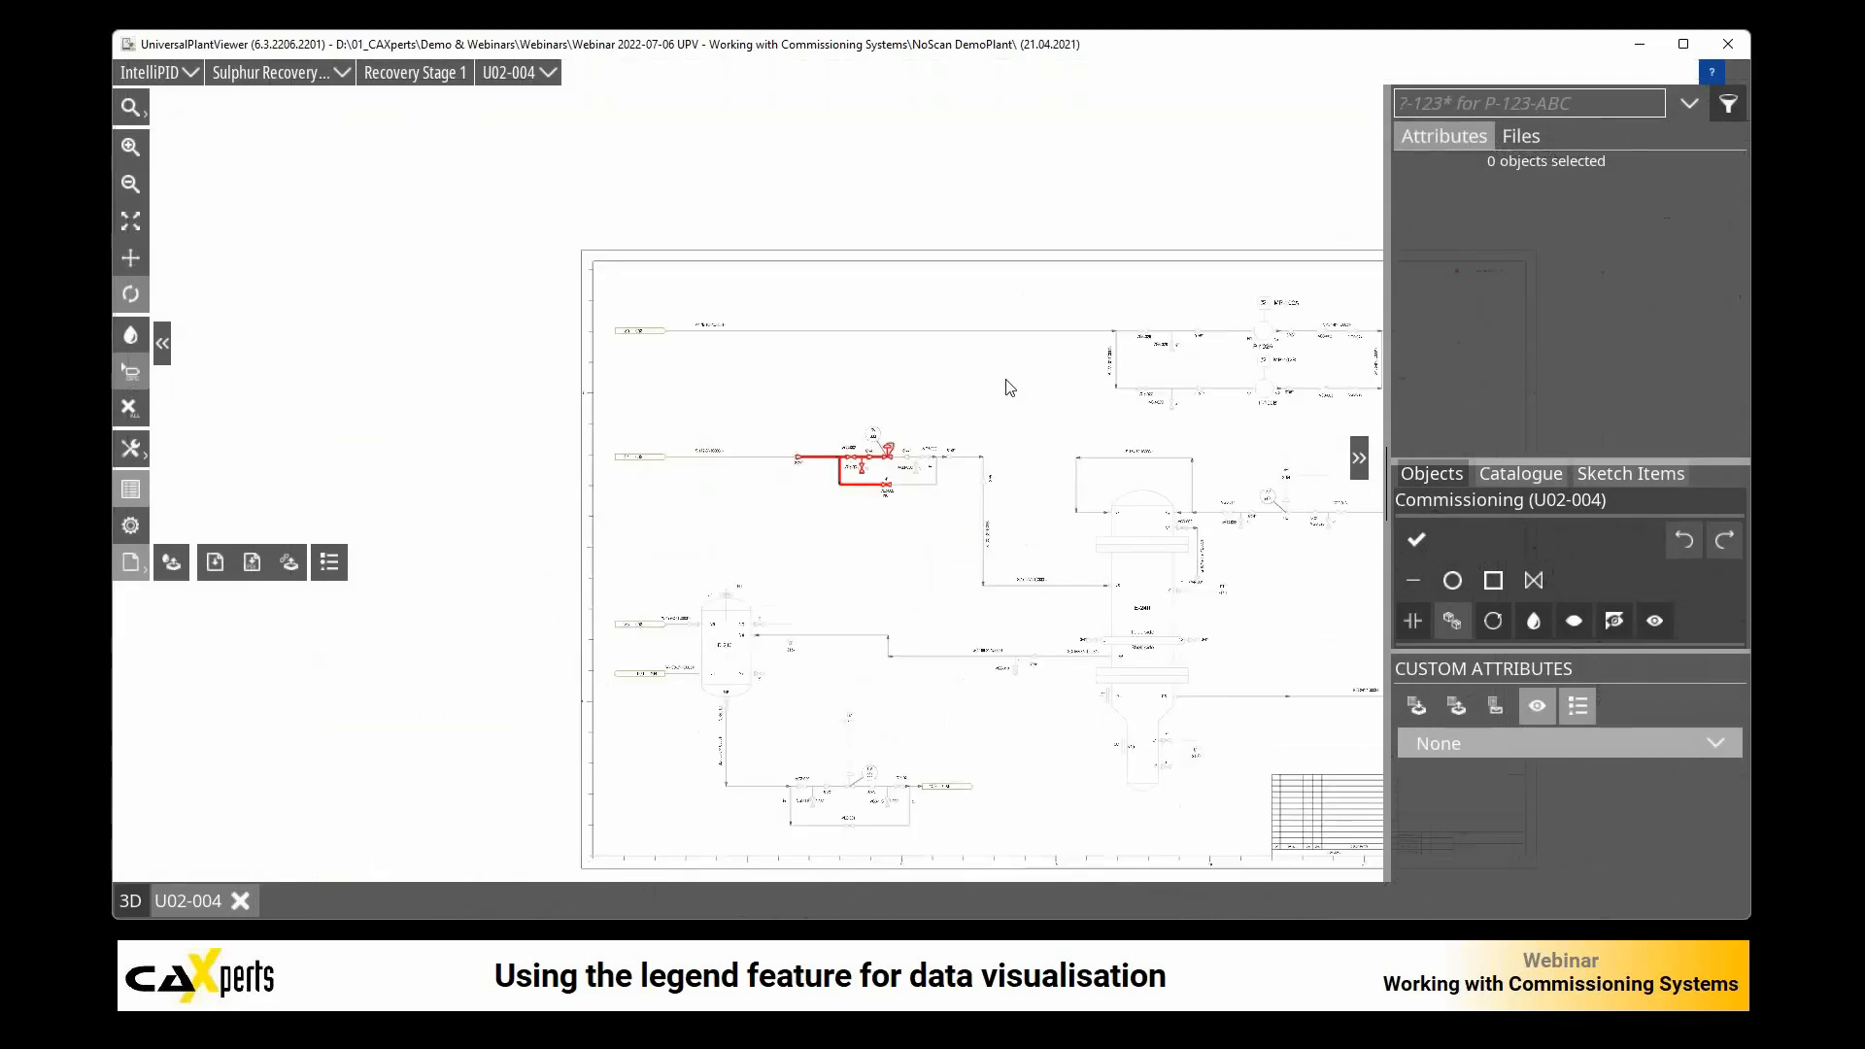
{"action": "scroll", "coordinate": [1208, 282], "scroll_direction": "up", "scroll_amount": 7}
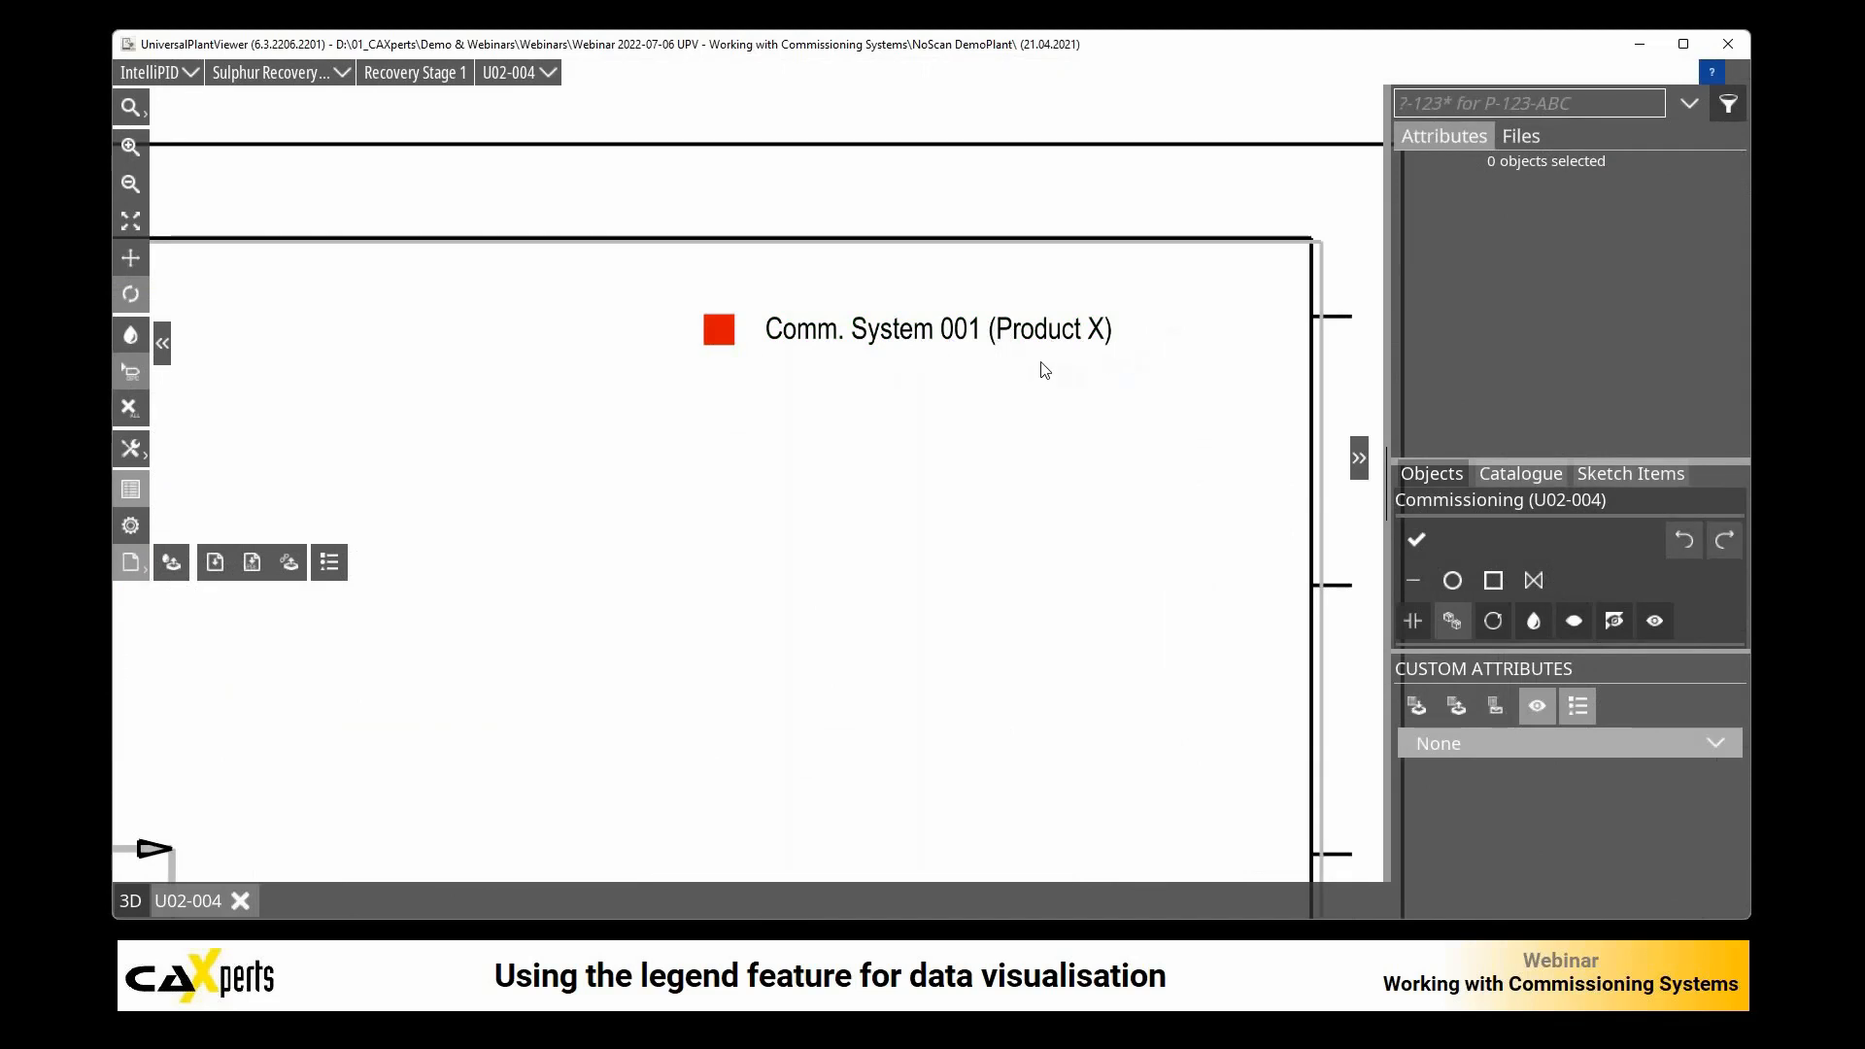
{"action": "scroll", "coordinate": [1008, 375], "scroll_direction": "down", "scroll_amount": 2}
{"action": "scroll", "coordinate": [689, 600], "scroll_direction": "down", "scroll_amount": 2}
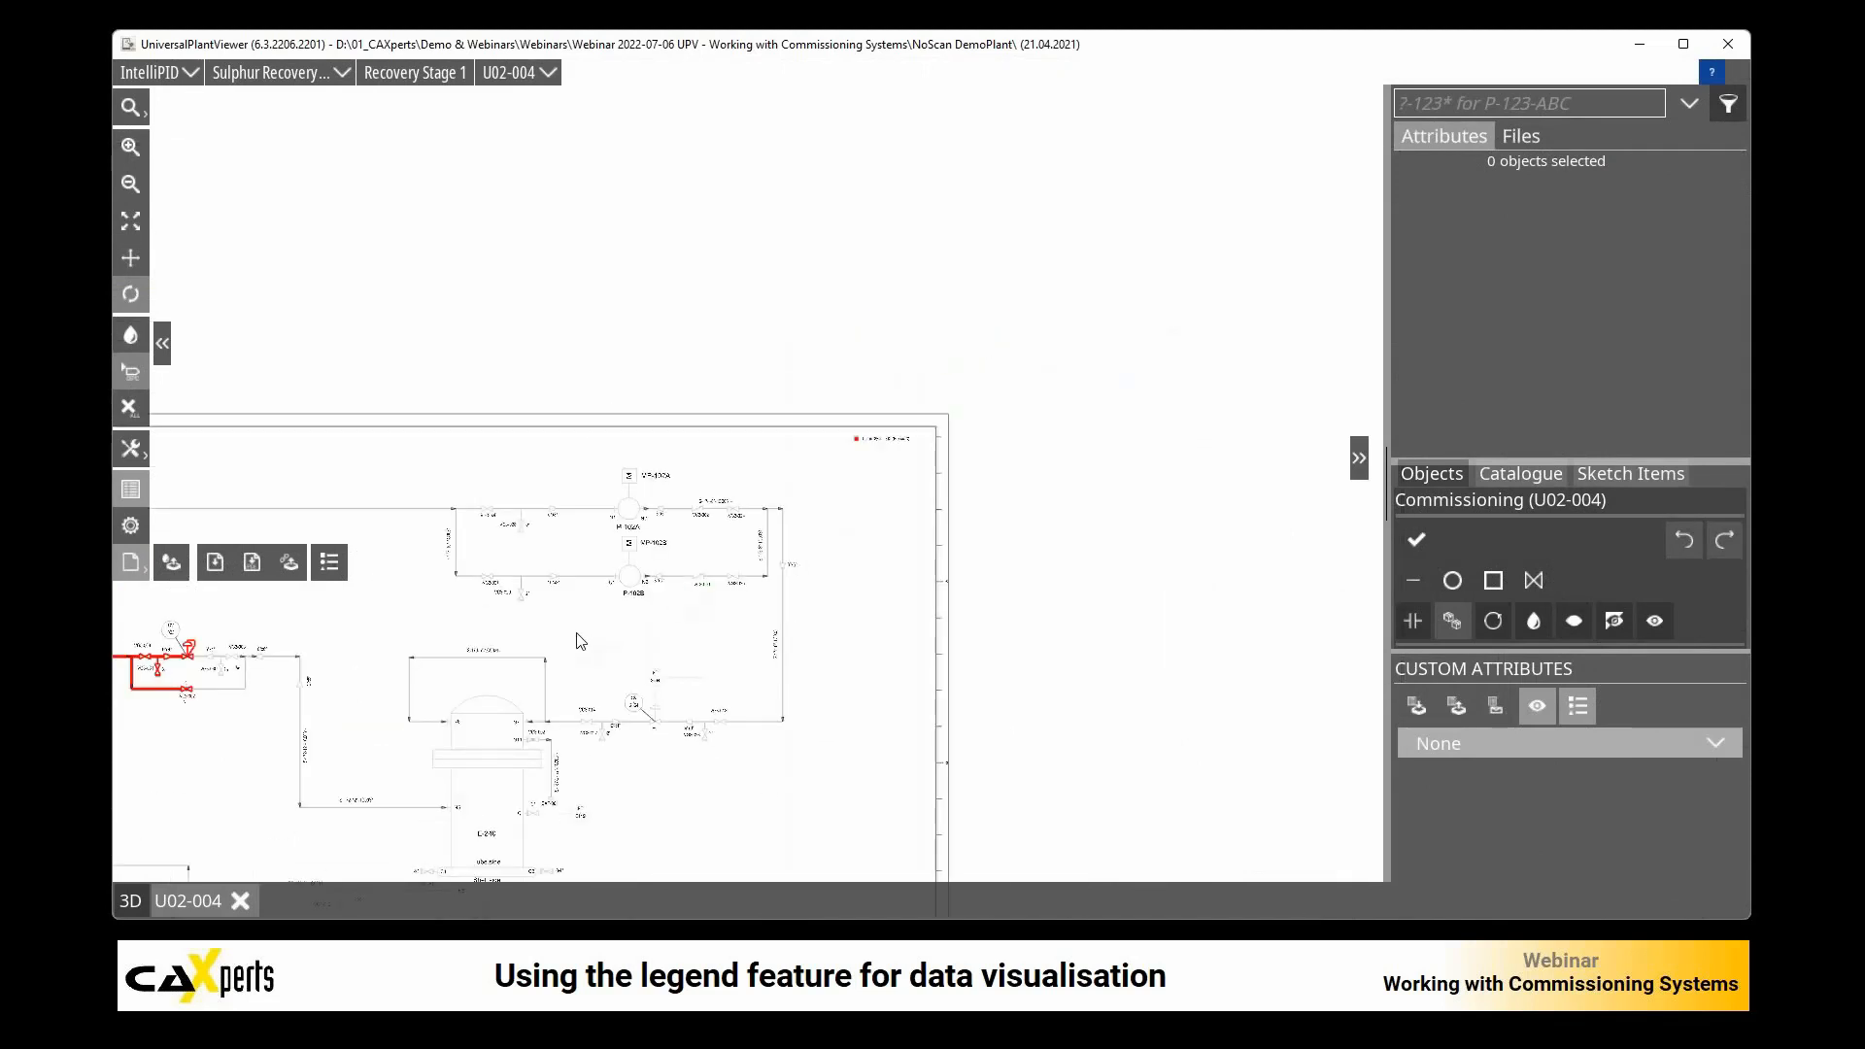
{"action": "left_click_drag", "start_coordinate": [443, 629], "coordinate": [724, 406]}
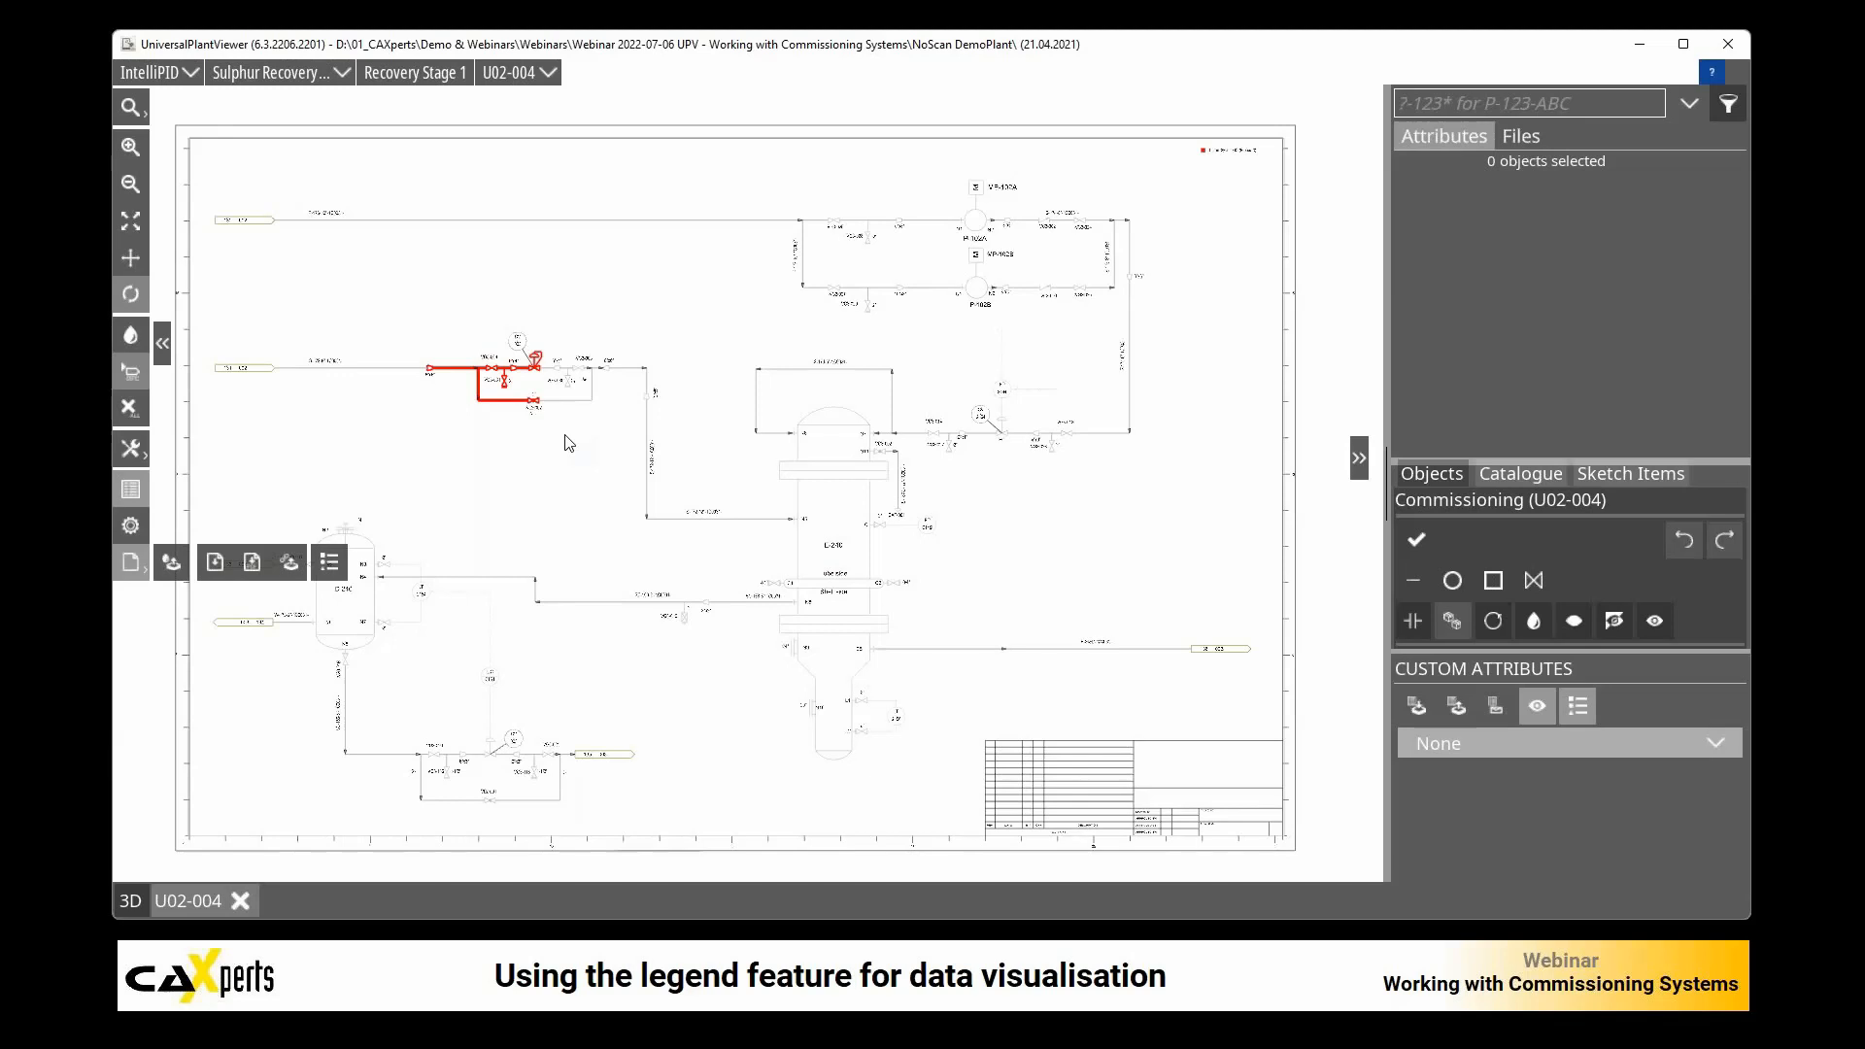
Step: Follow the off-page connector of E-240's outlet line to drawing U02-003 and assign CS_001 to column T-240 and its two upper inlet lines
{"action": "left_click", "coordinate": [1221, 658]}
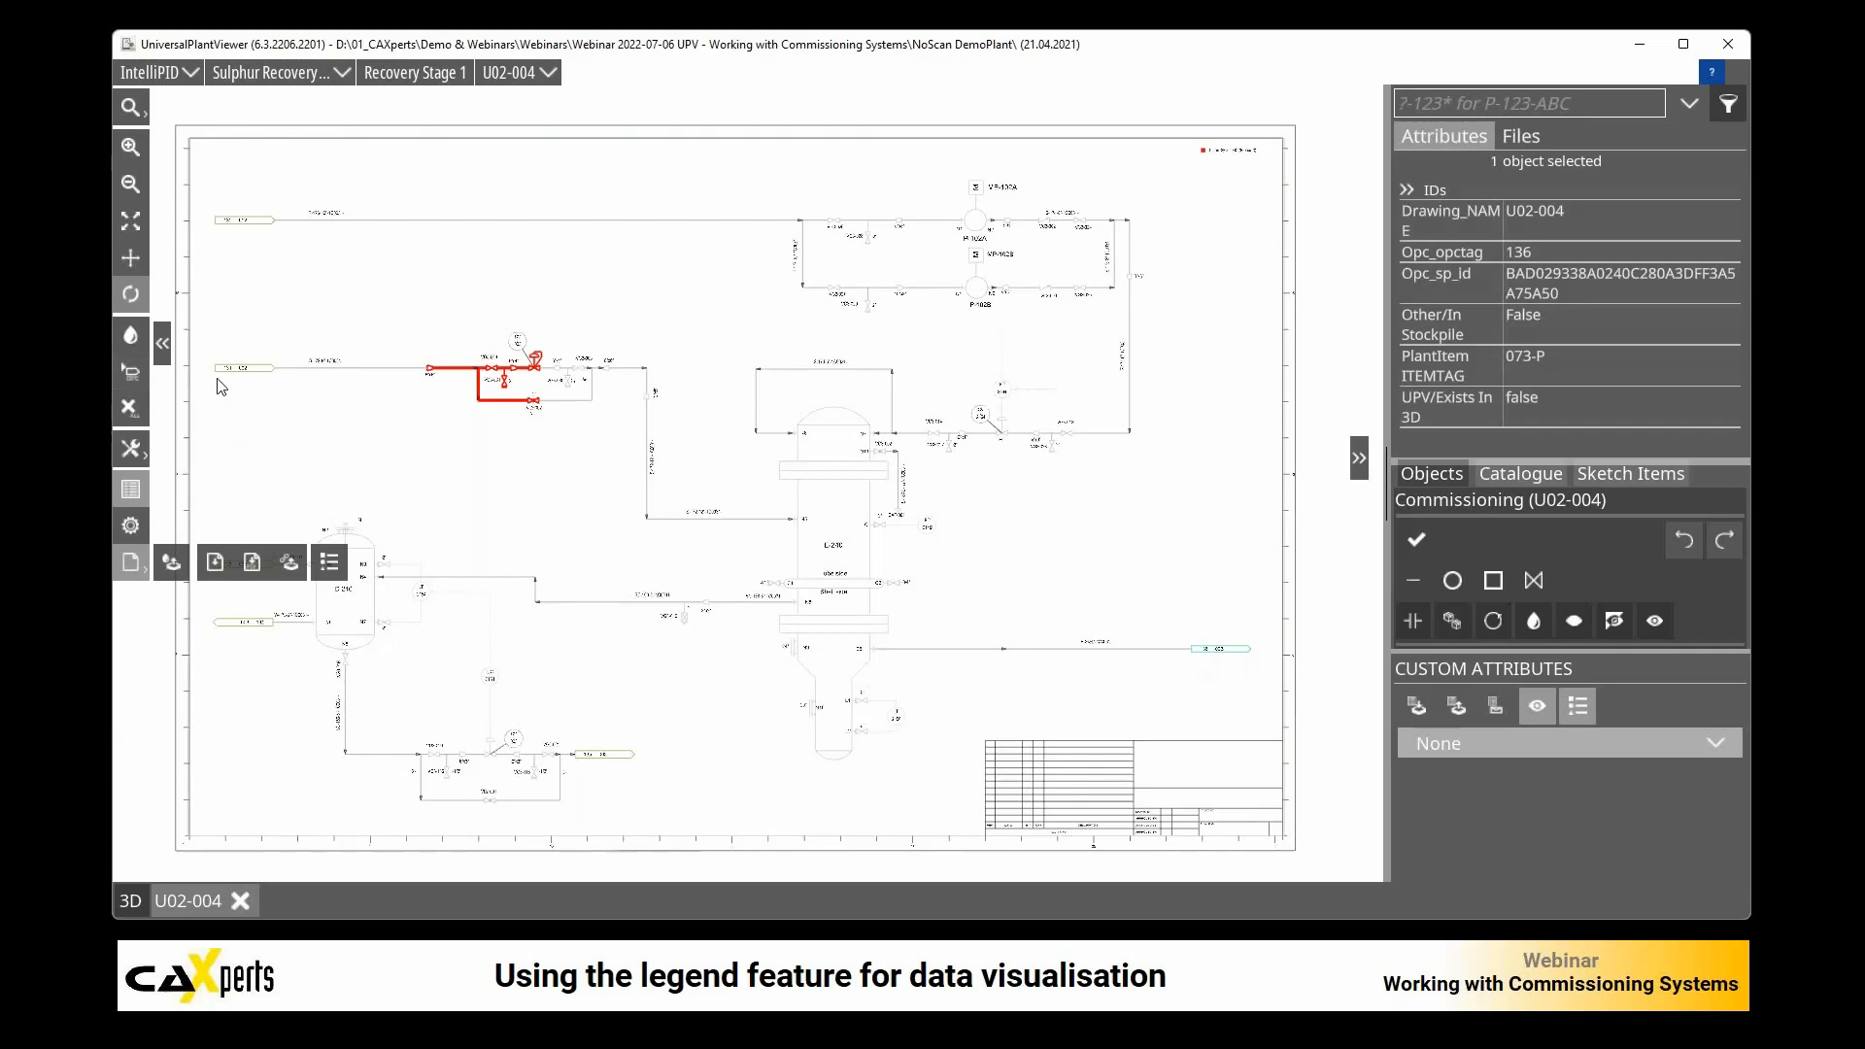
{"action": "left_click", "coordinate": [132, 375]}
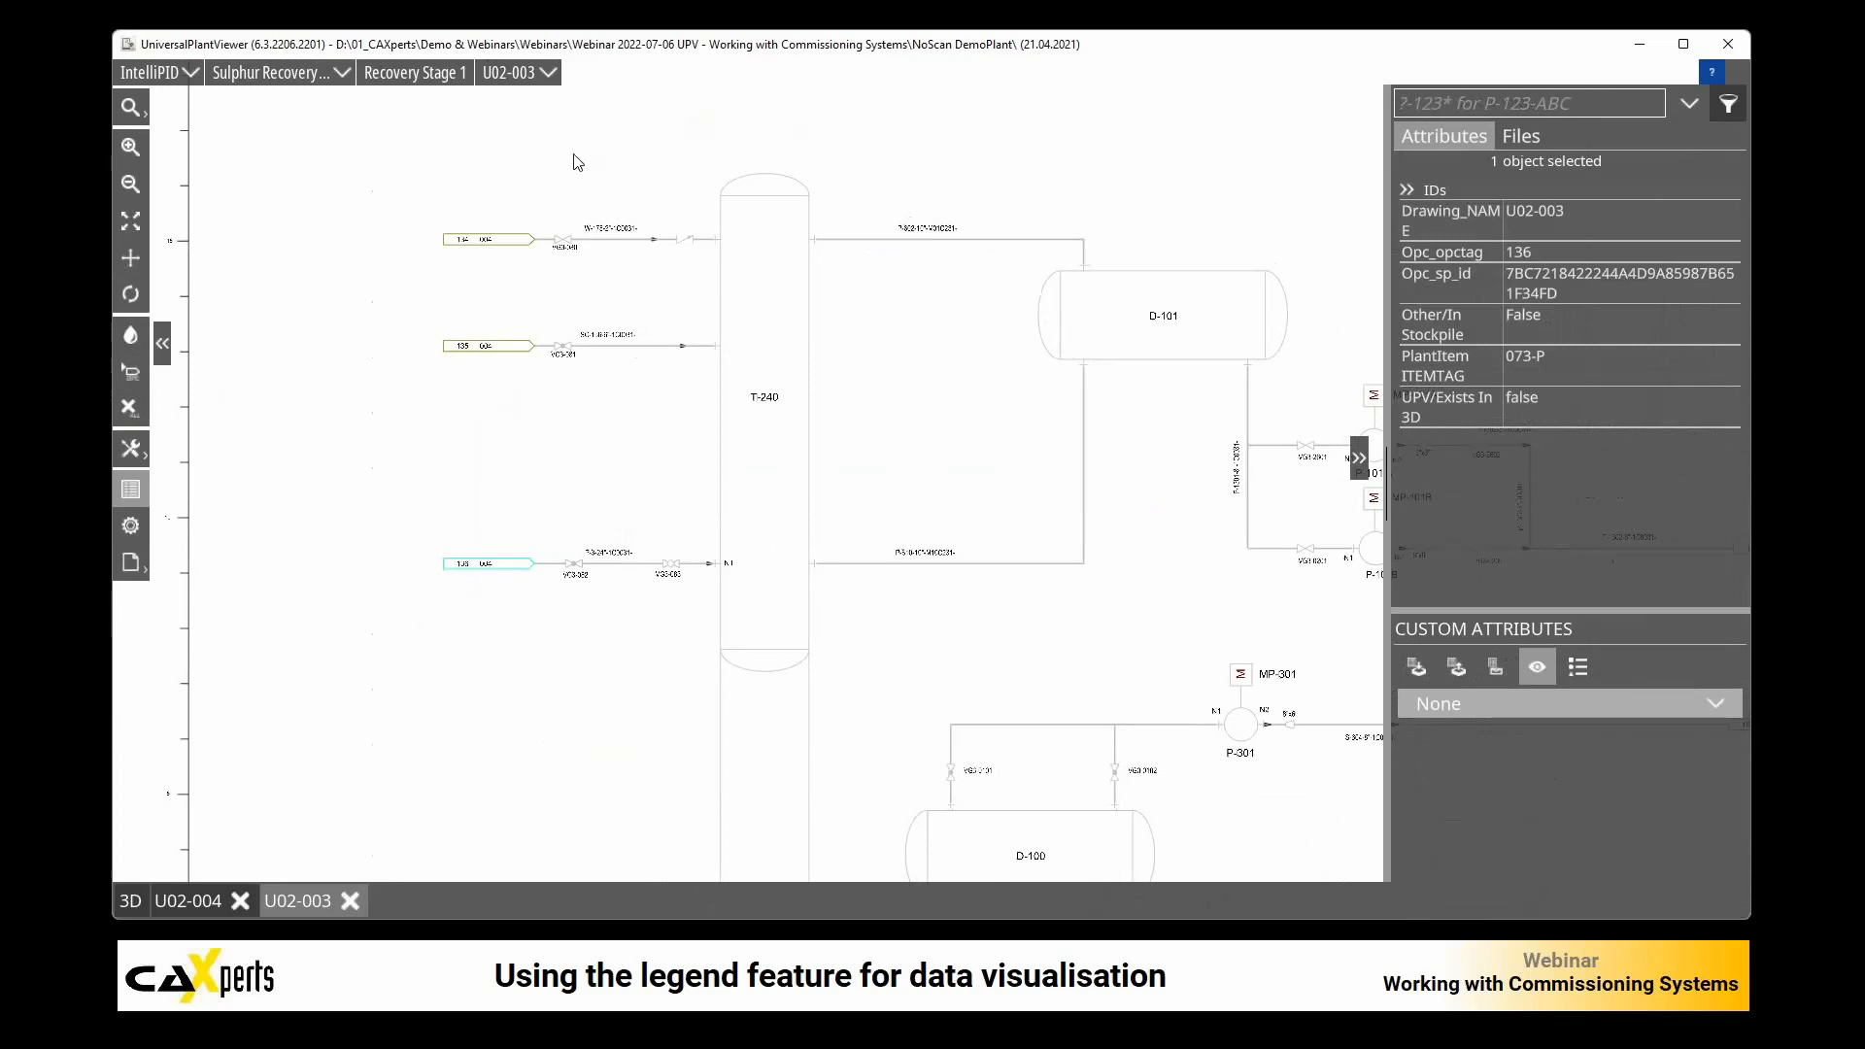
{"action": "left_click_drag", "start_coordinate": [518, 118], "coordinate": [799, 459]}
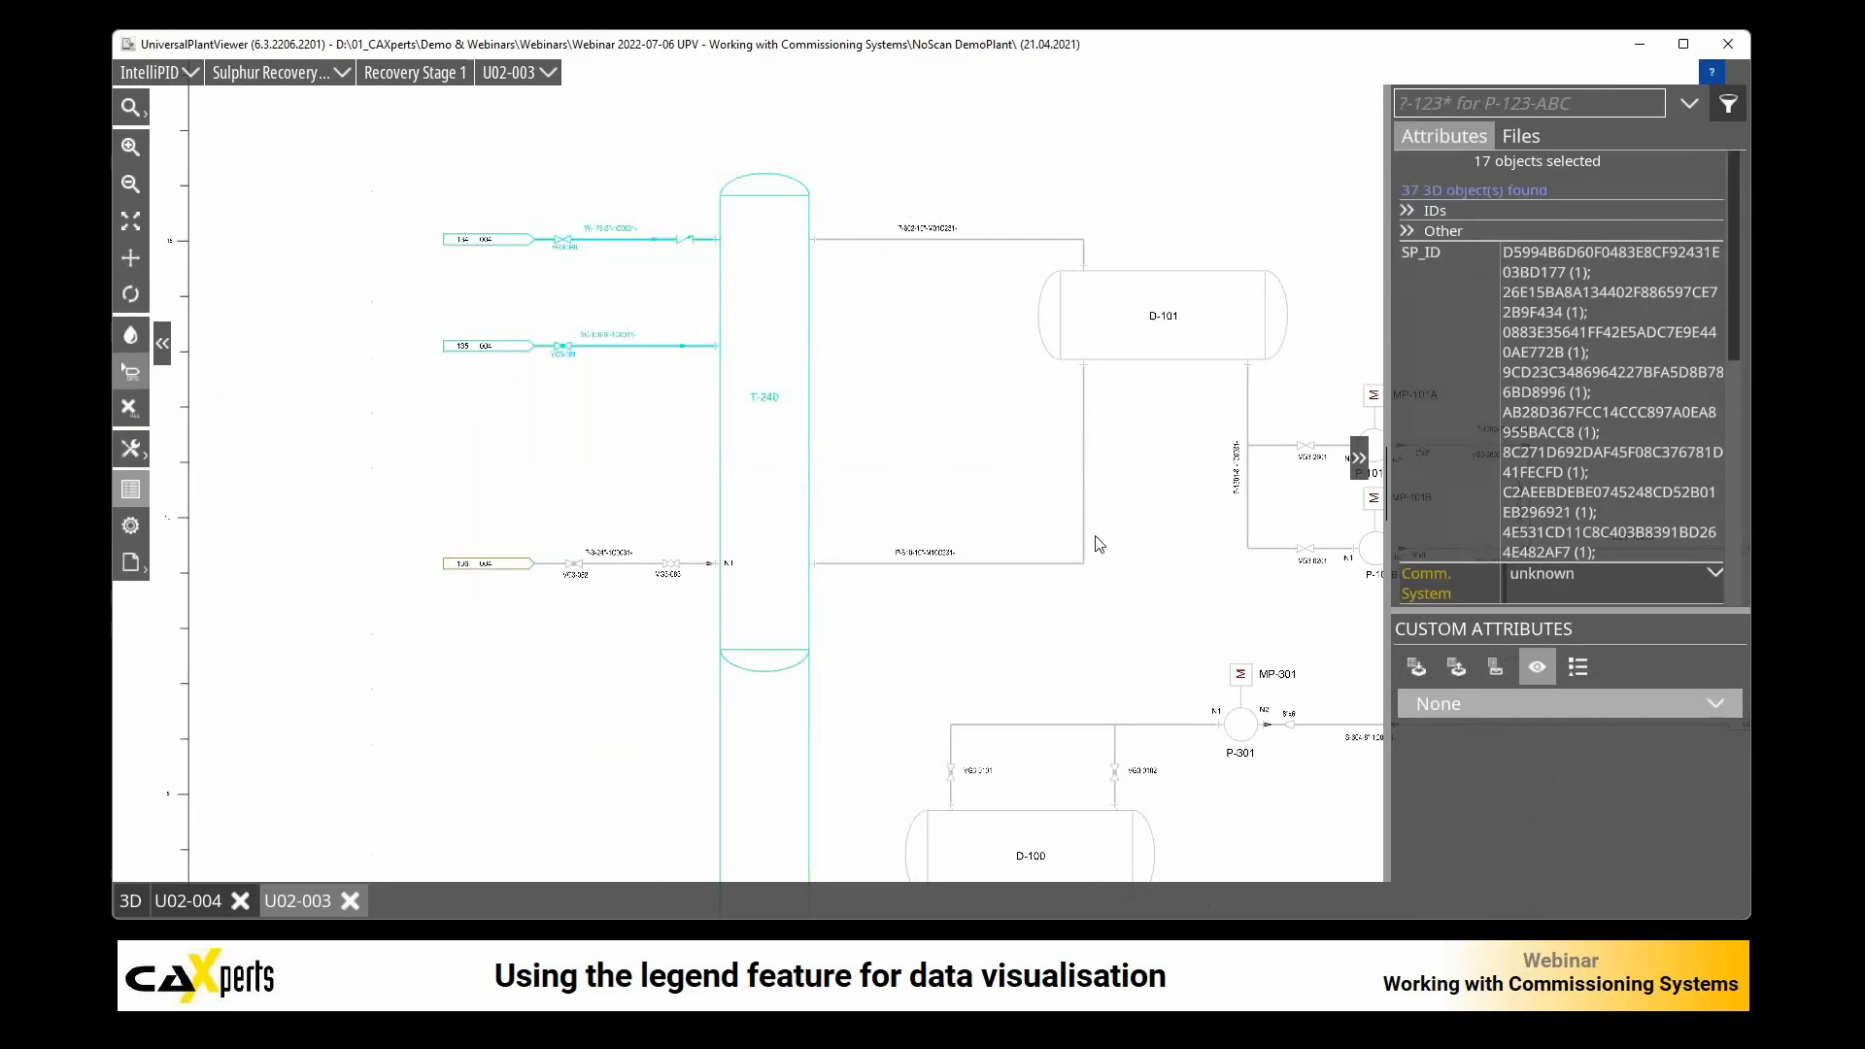
{"action": "left_click", "coordinate": [1711, 575]}
{"action": "left_click", "coordinate": [1606, 667]}
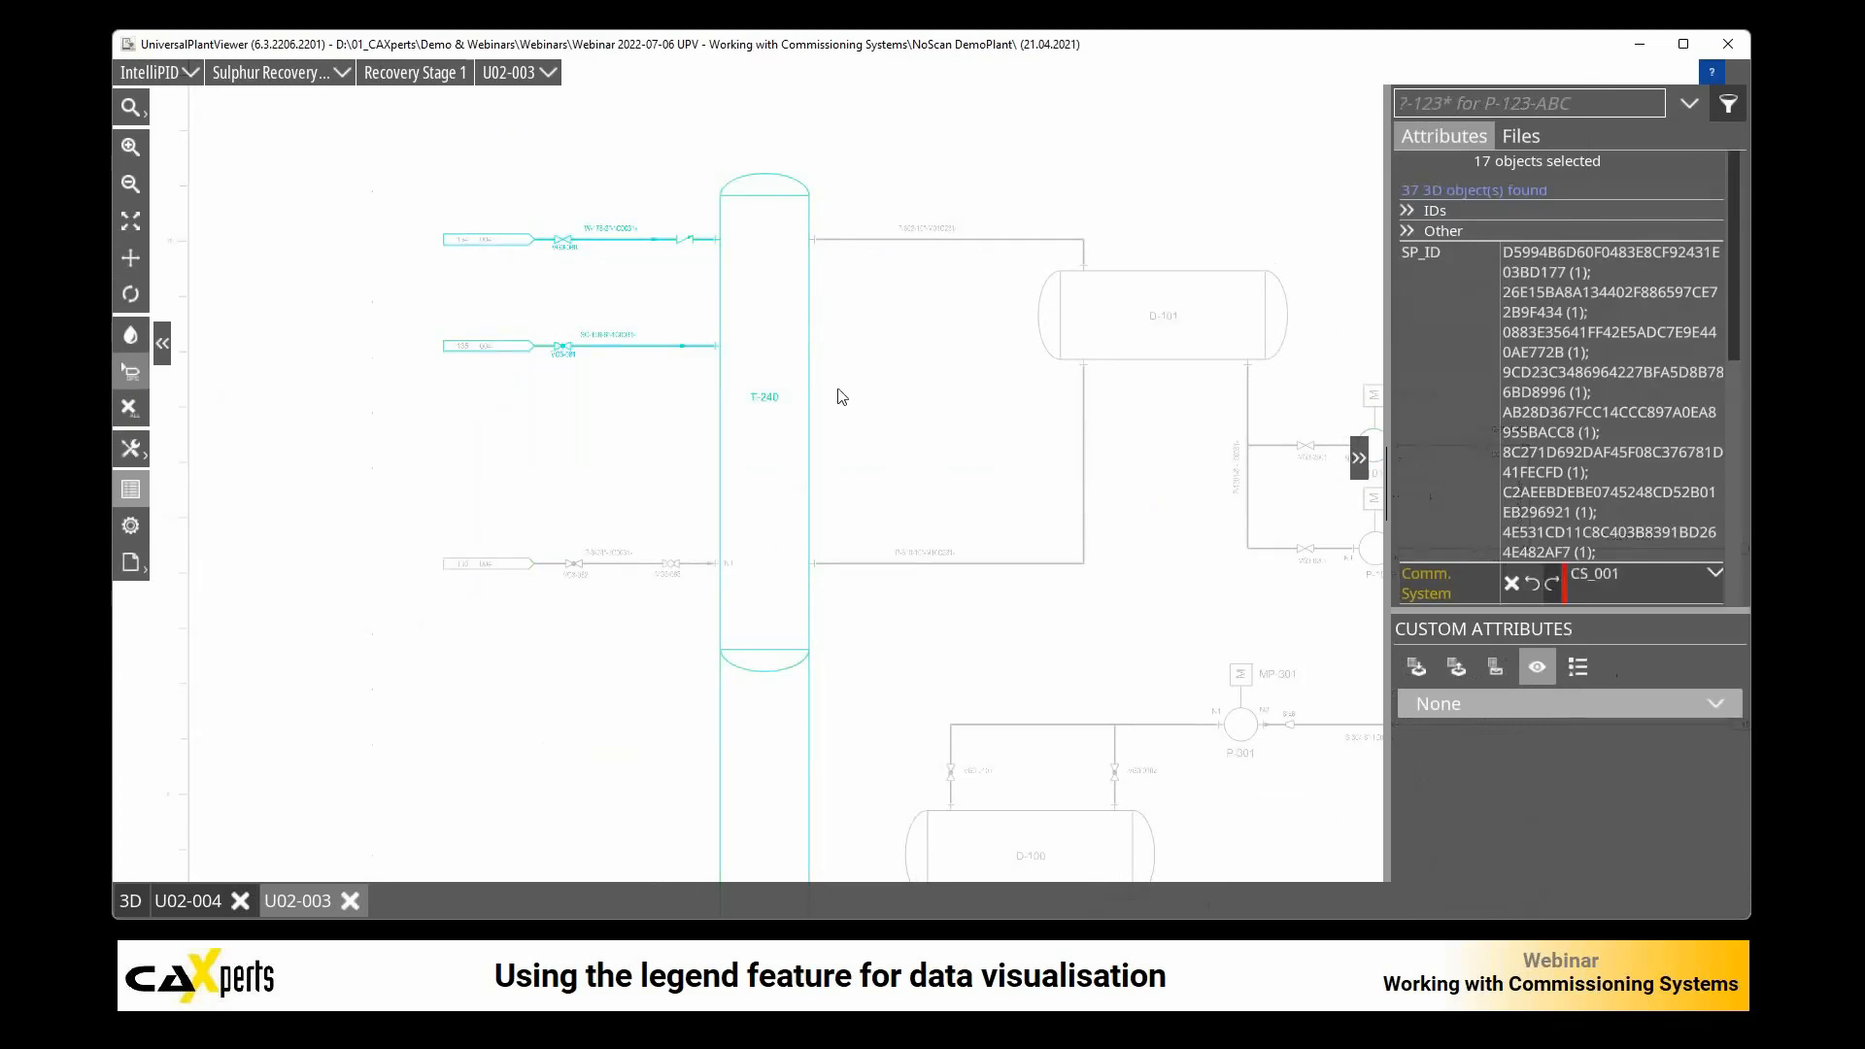
{"action": "left_click", "coordinate": [878, 407]}
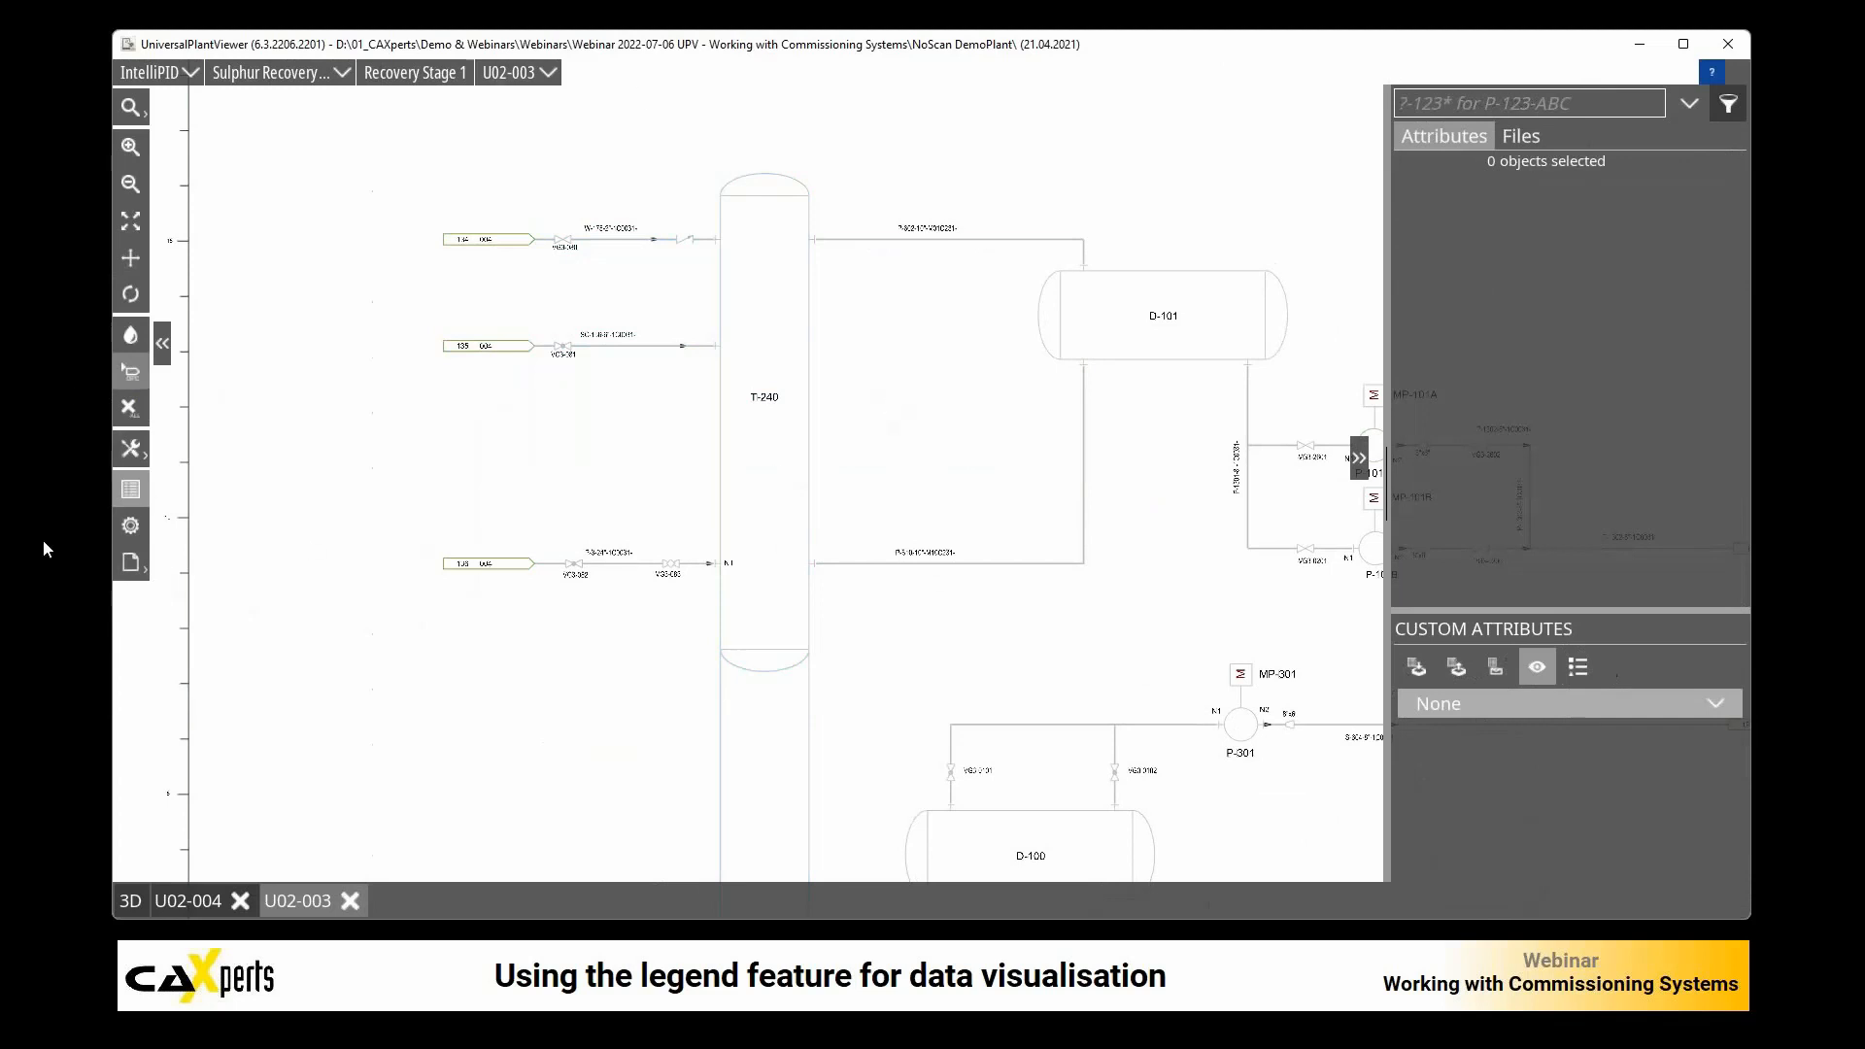
Step: Apply the CommSystems style to U02-003 with only Comm. System 001 and "Grey out anything else" enabled, without opening related drawings
{"action": "left_click", "coordinate": [131, 567]}
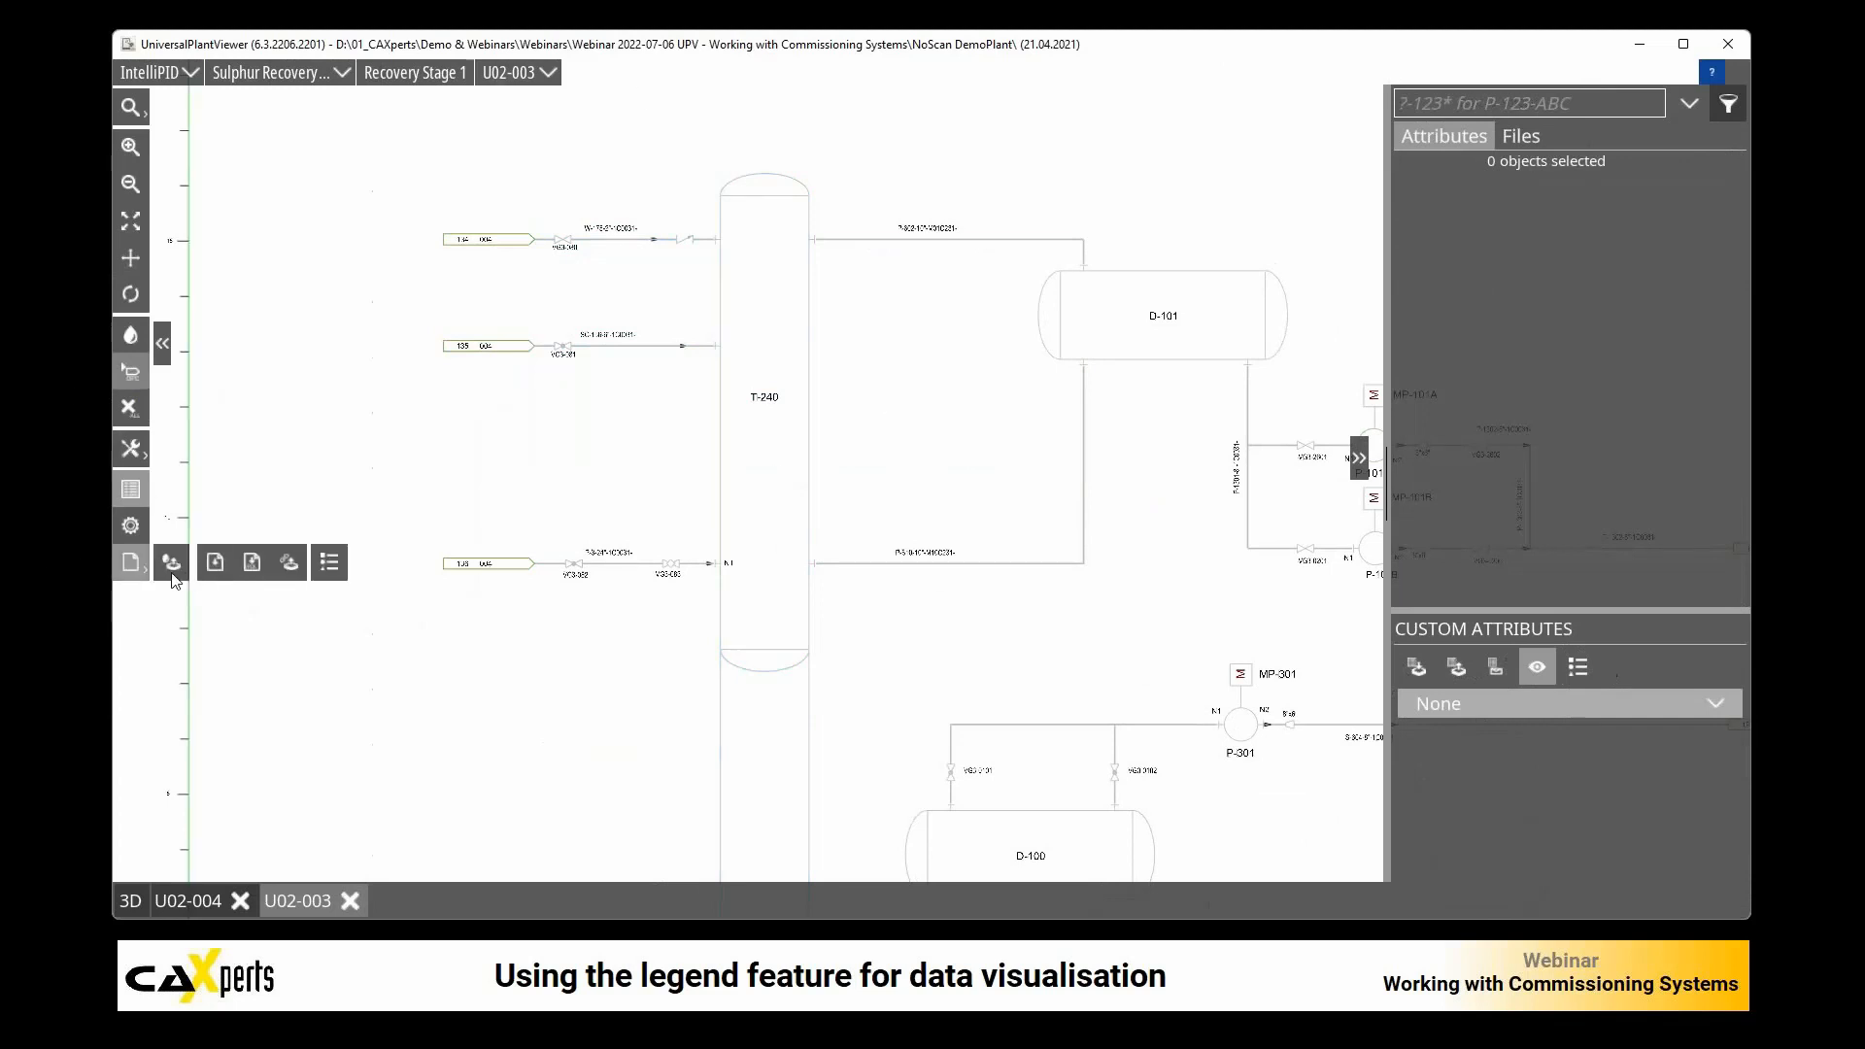
{"action": "left_click", "coordinate": [173, 567]}
{"action": "double_click", "coordinate": [750, 379]}
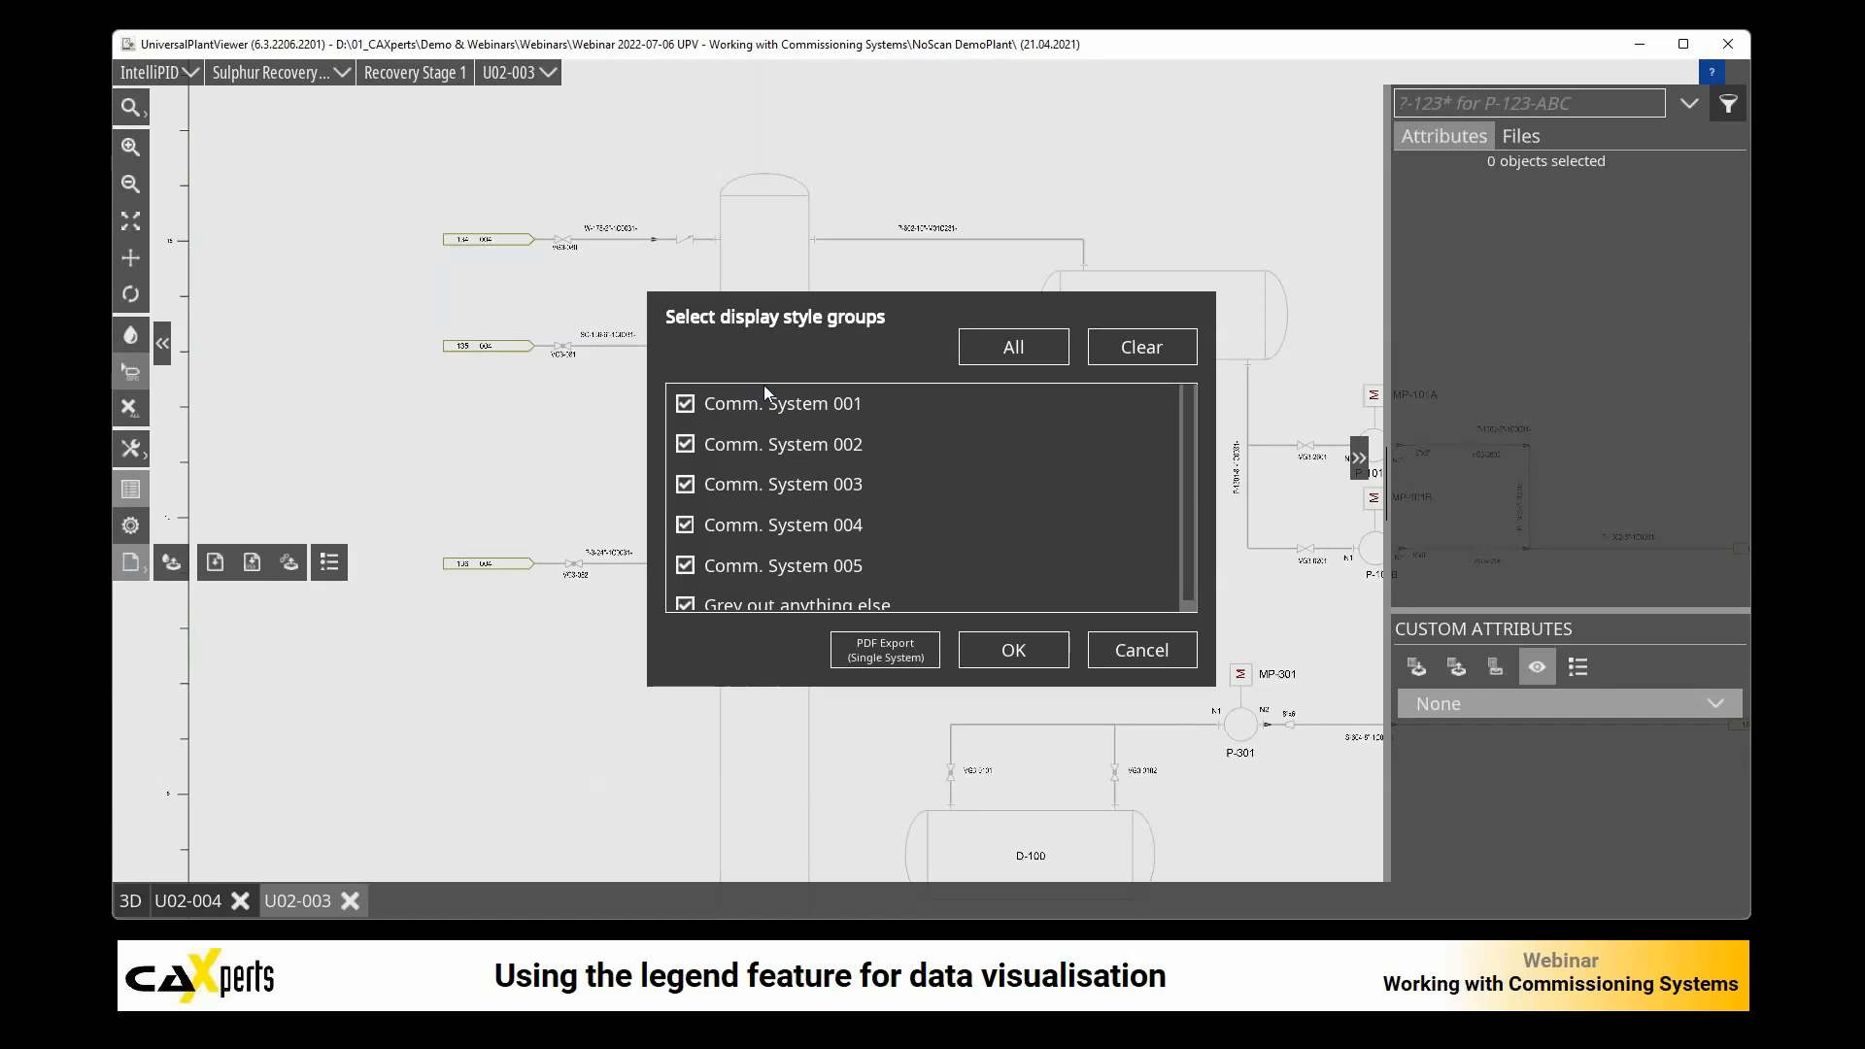
{"action": "left_click", "coordinate": [697, 485]}
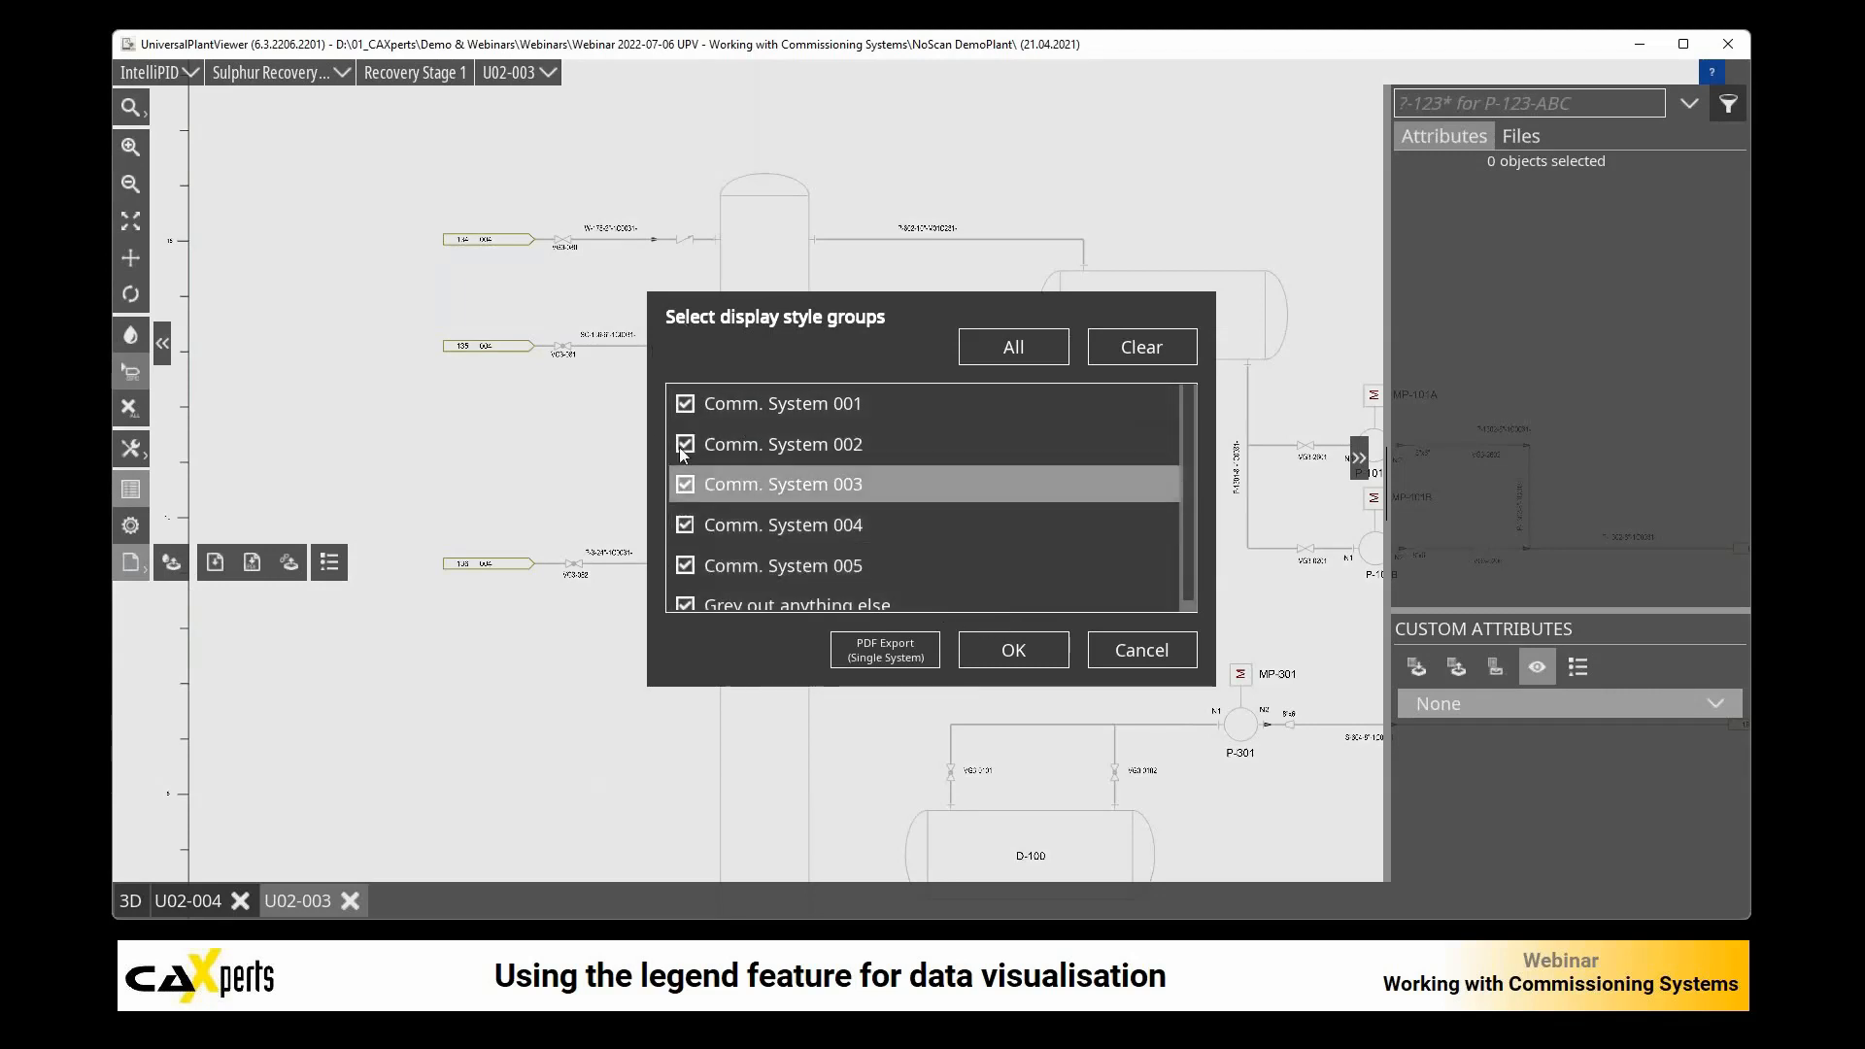
{"action": "left_click", "coordinate": [682, 445]}
{"action": "left_click", "coordinate": [691, 527]}
{"action": "left_click", "coordinate": [690, 564]}
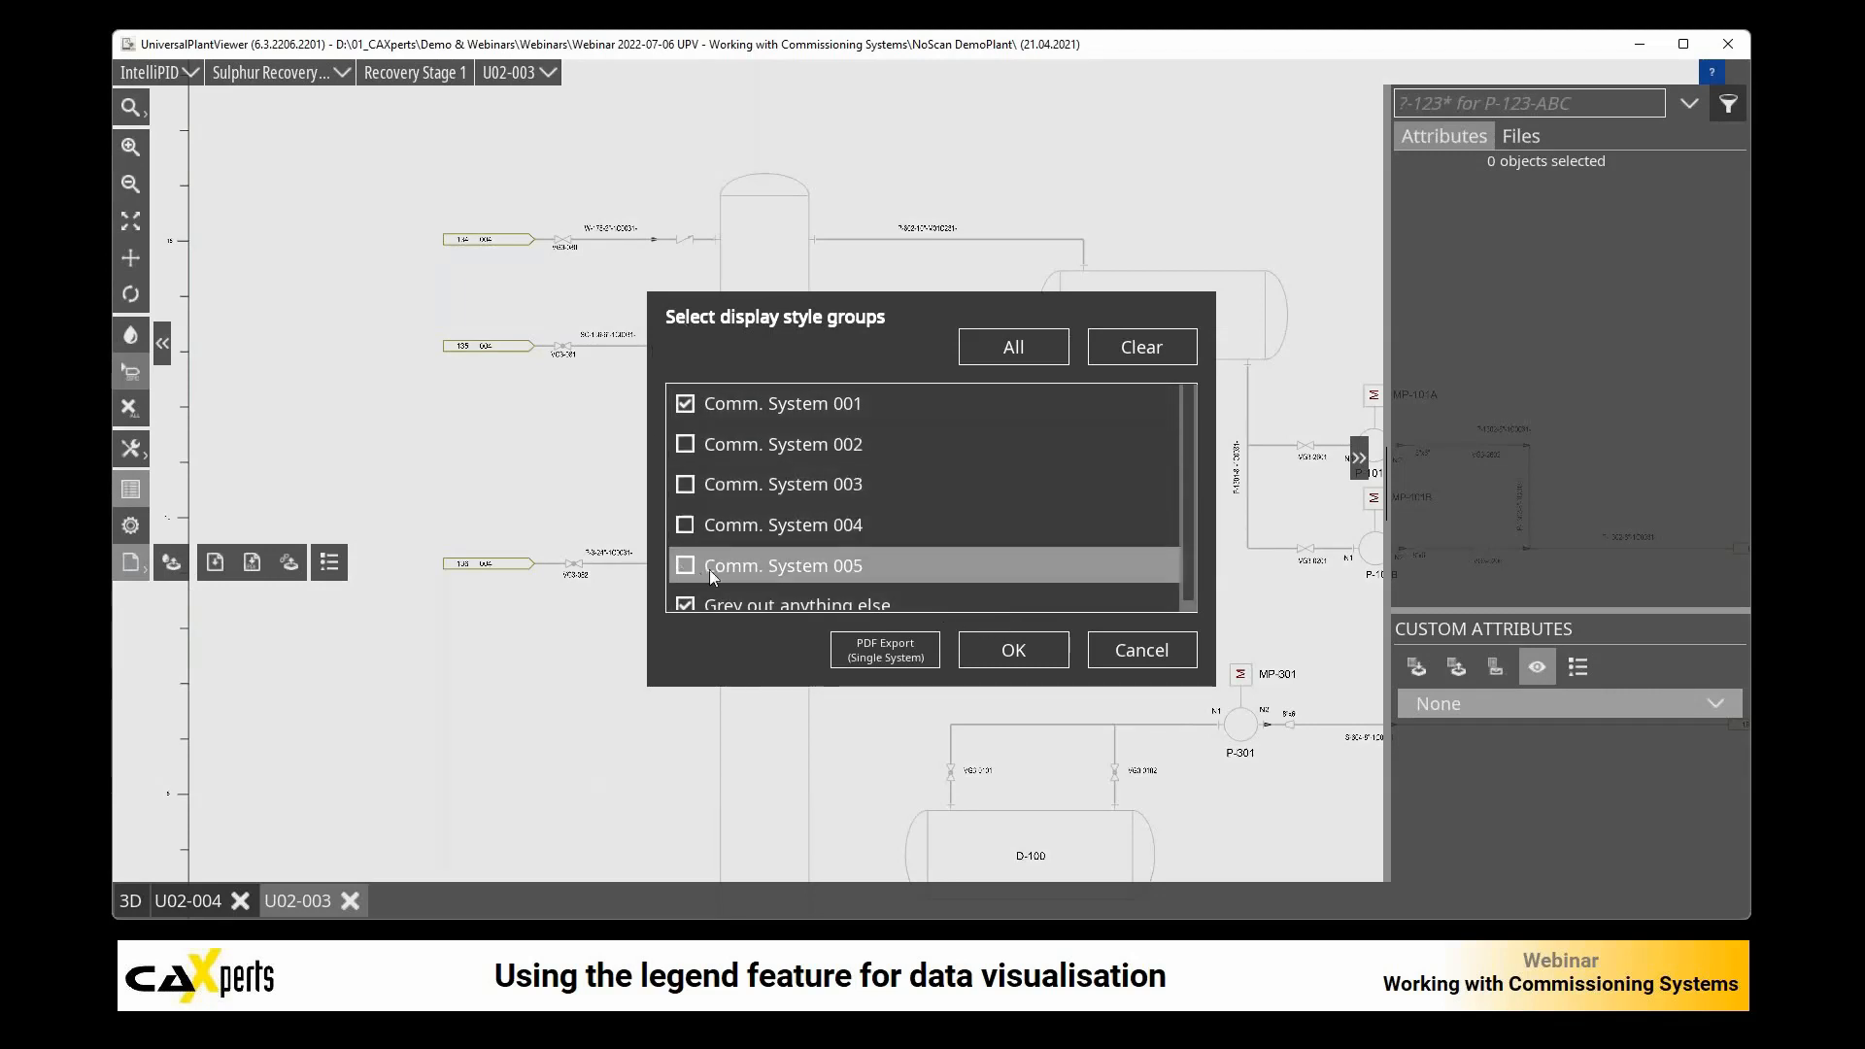
{"action": "left_click", "coordinate": [1025, 657]}
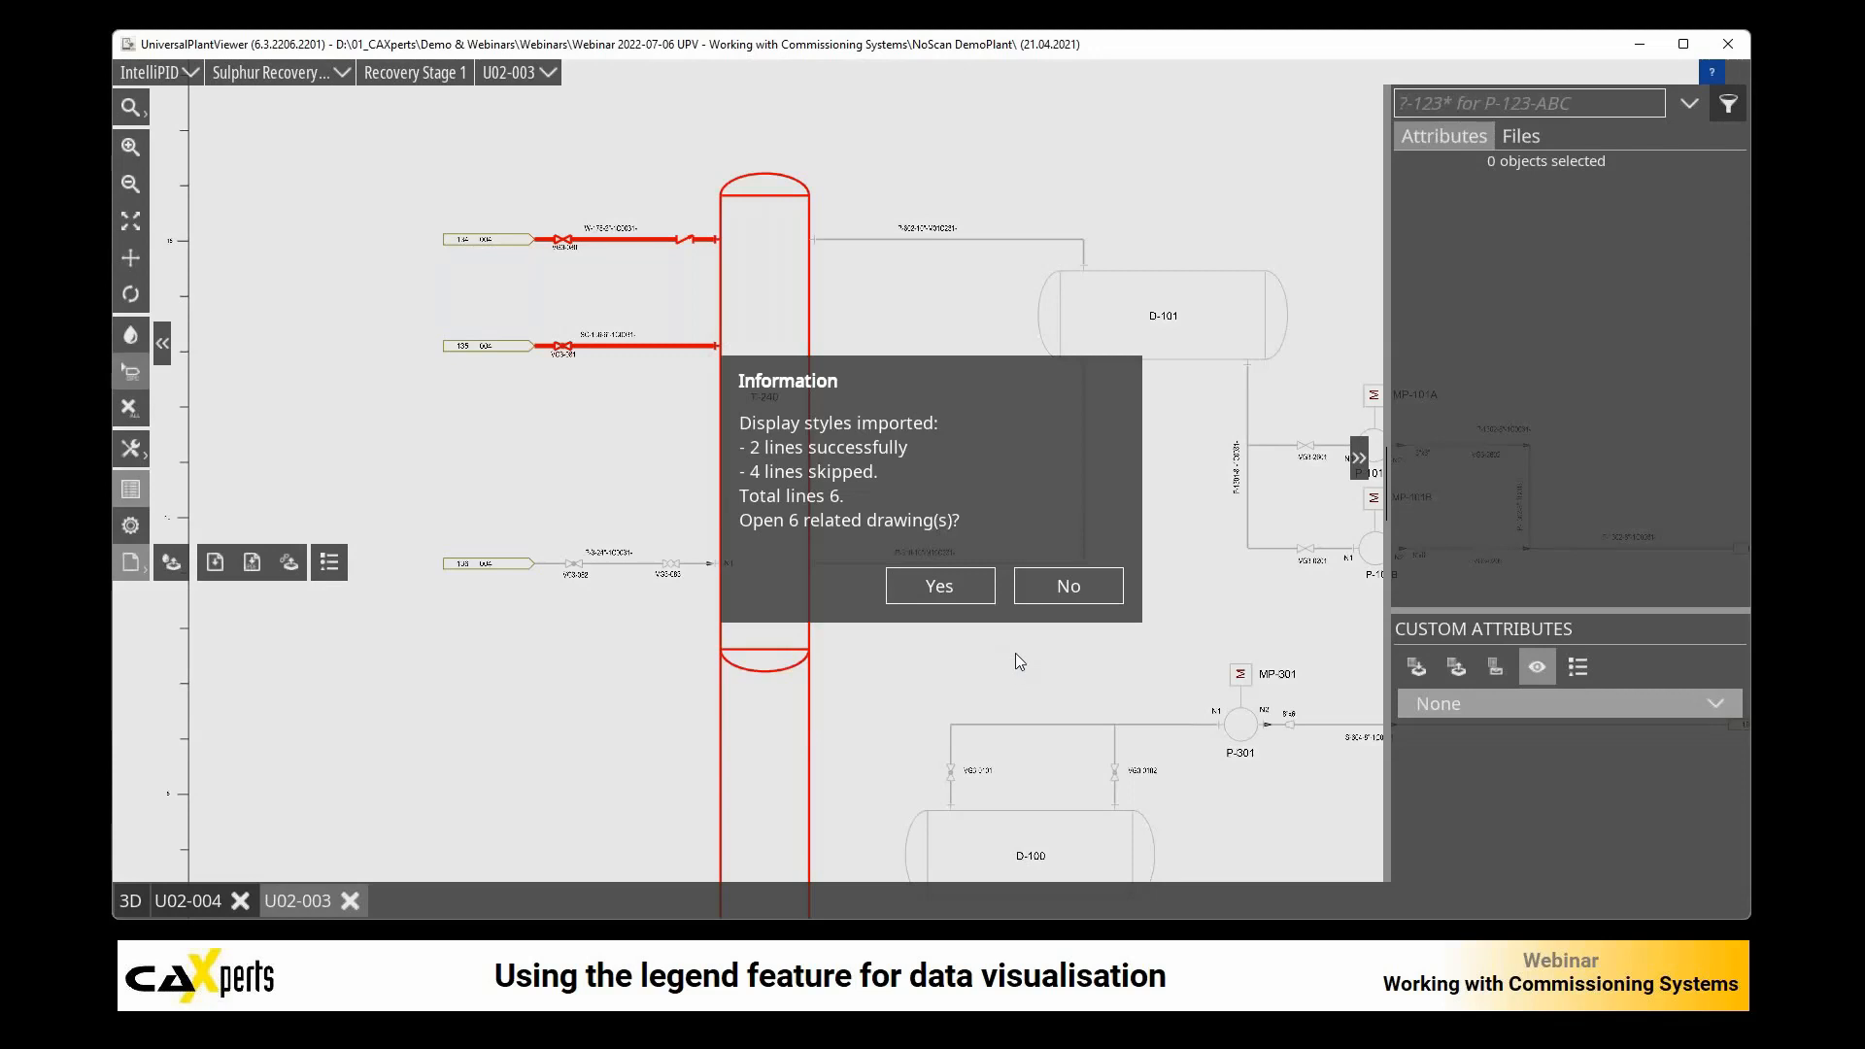
{"action": "left_click", "coordinate": [1068, 585]}
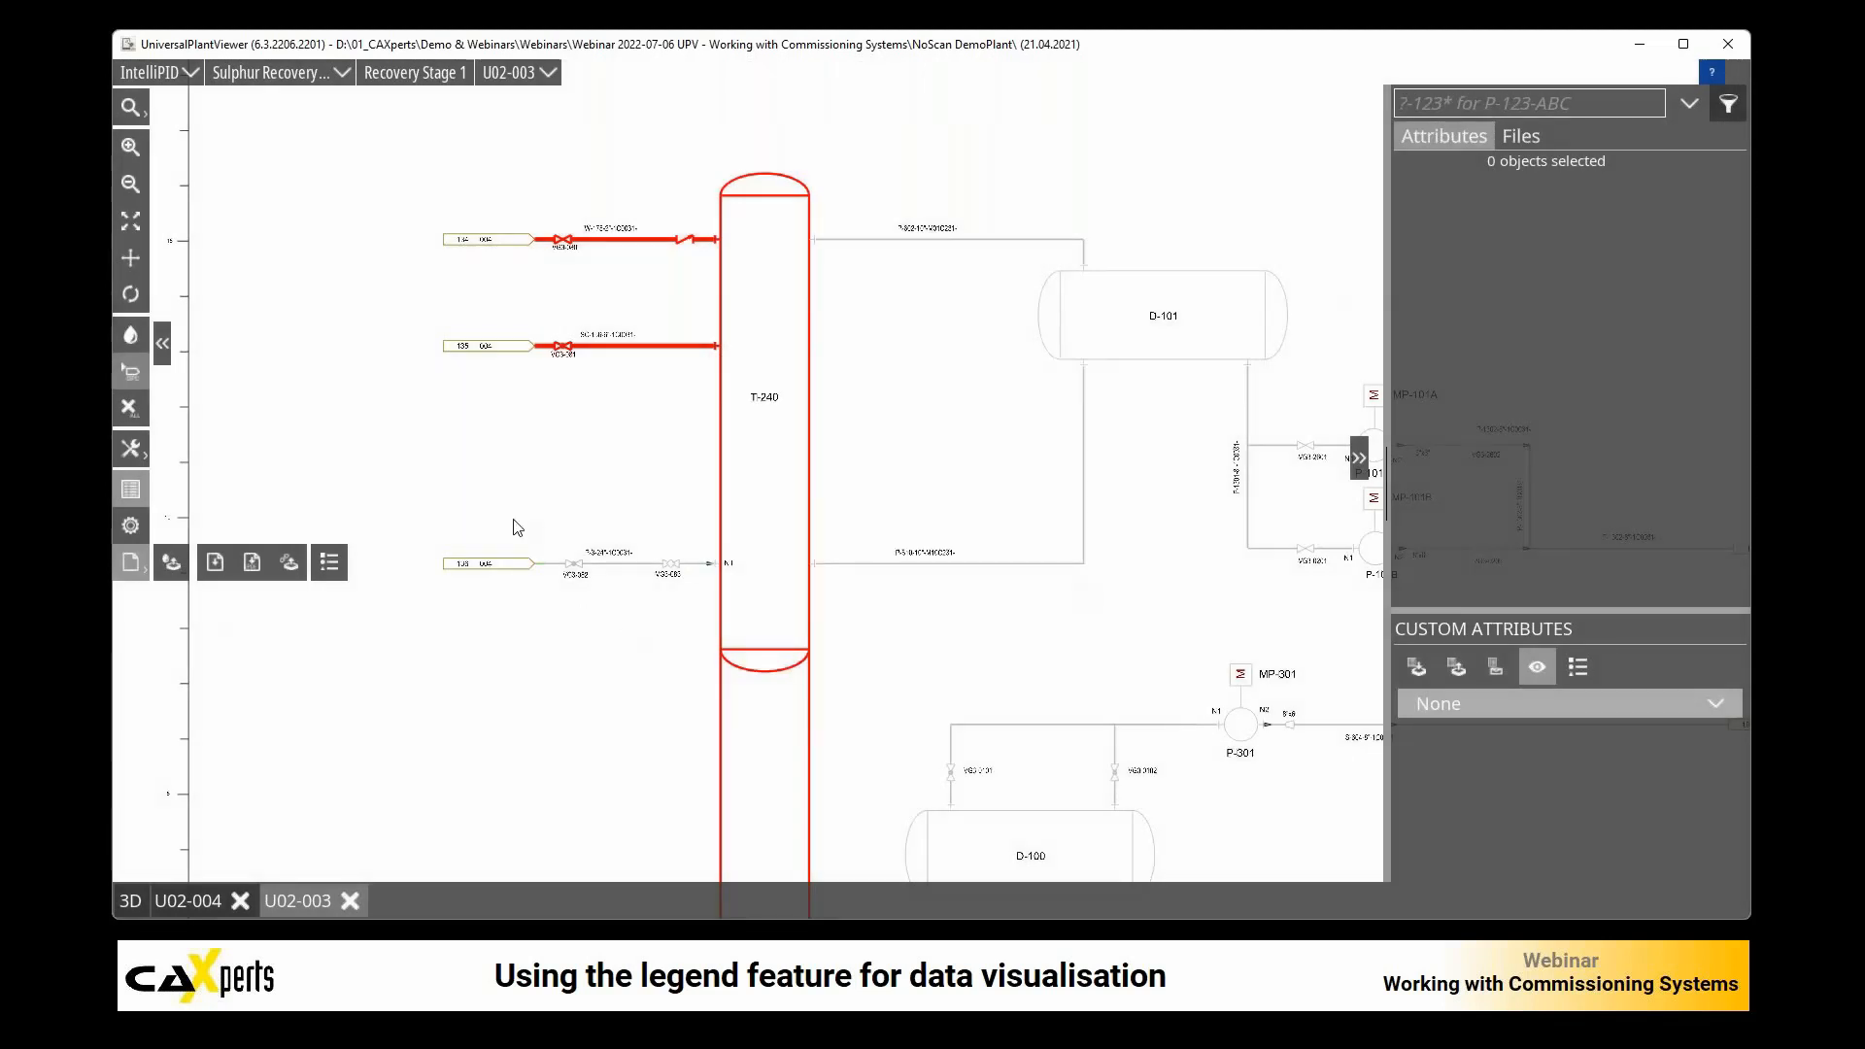
Step: From U02-004, export single-system PDFs for Comm. Systems 001 to 004 to the webinar folder, excluding Comm. System 005 and "Grey out anything else"
{"action": "left_click", "coordinate": [198, 901]}
{"action": "left_click", "coordinate": [307, 902]}
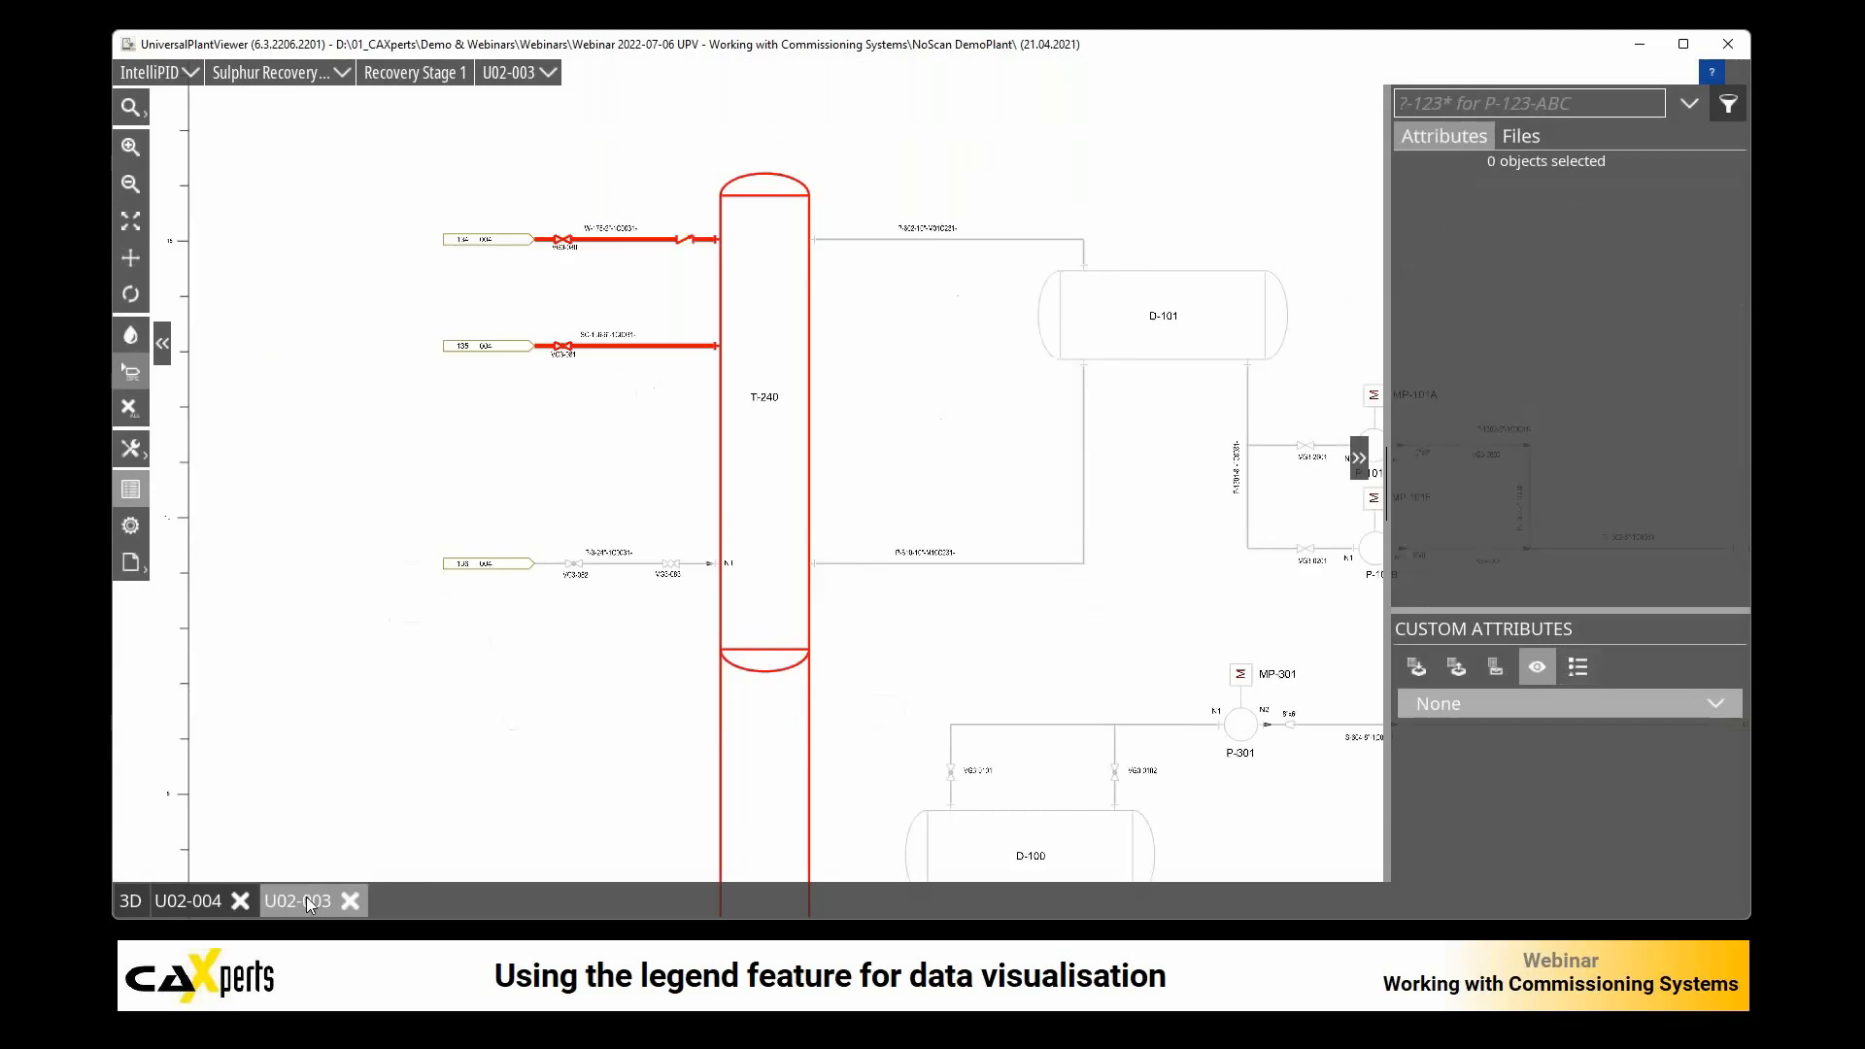
{"action": "left_click", "coordinate": [189, 901]}
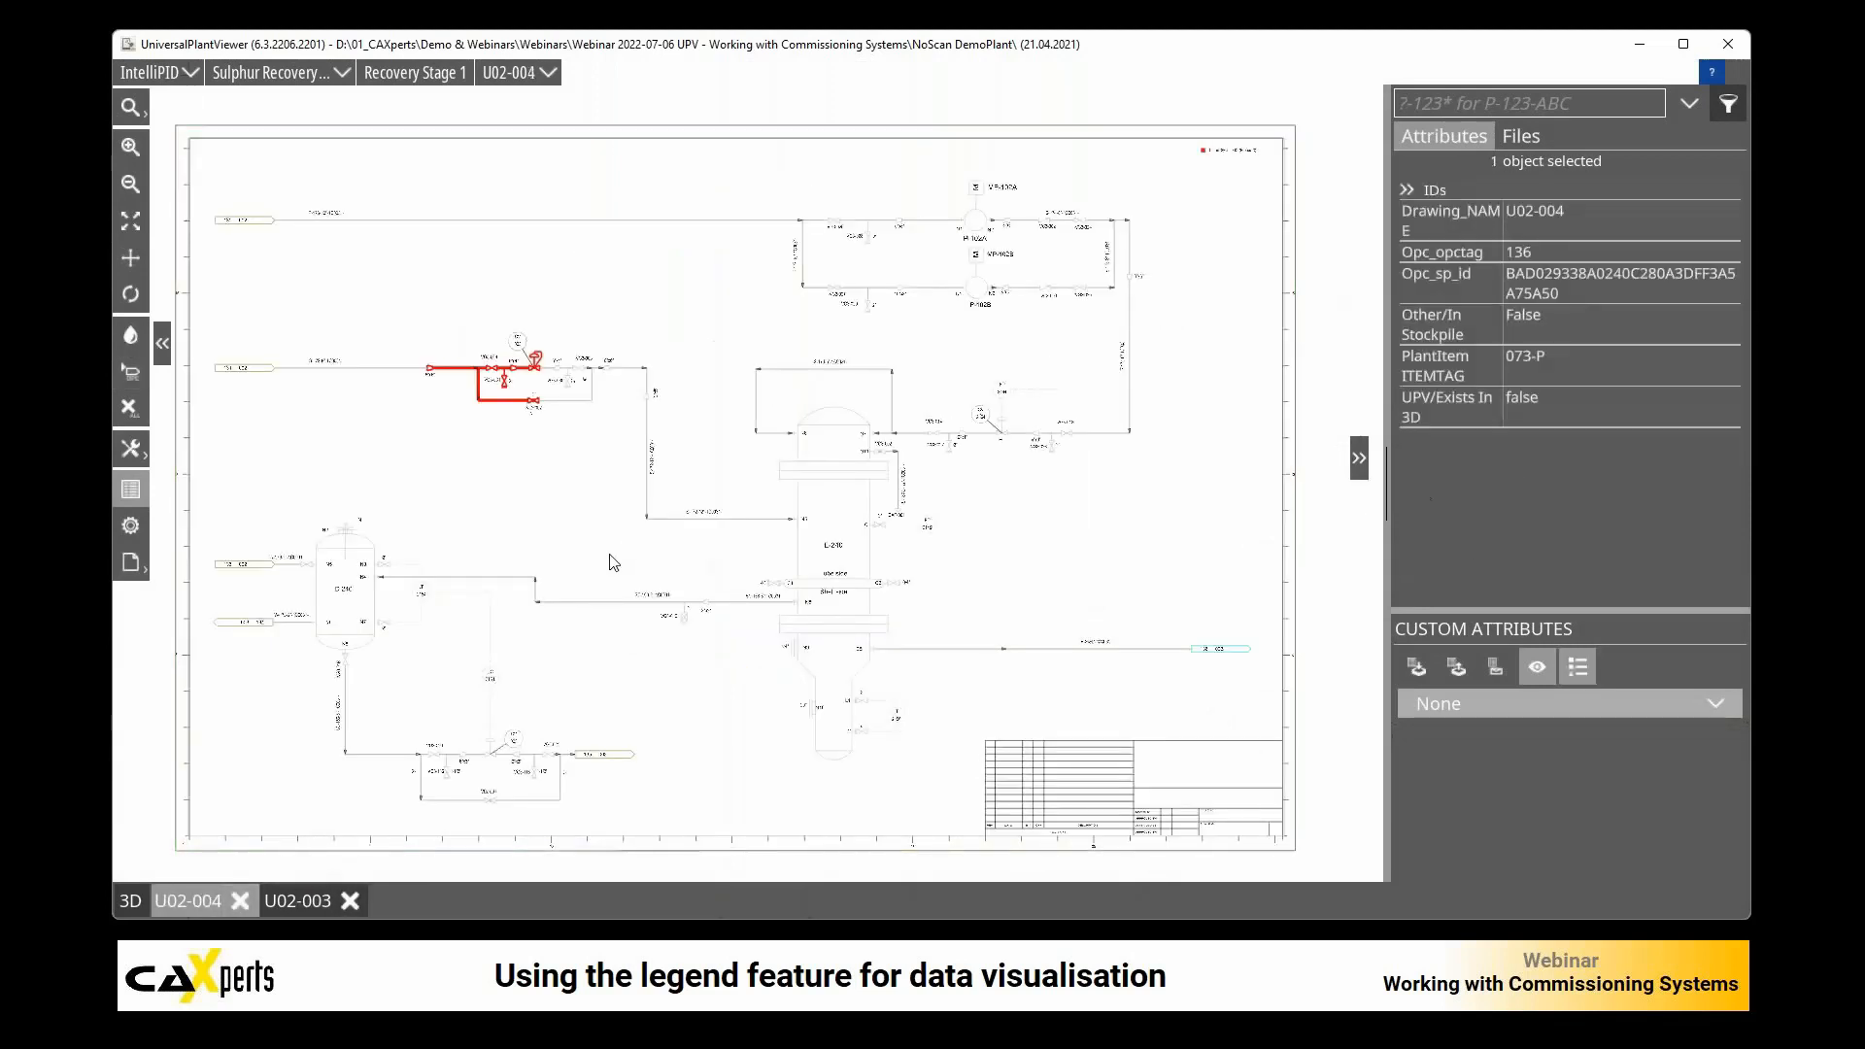
{"action": "left_click", "coordinate": [137, 571]}
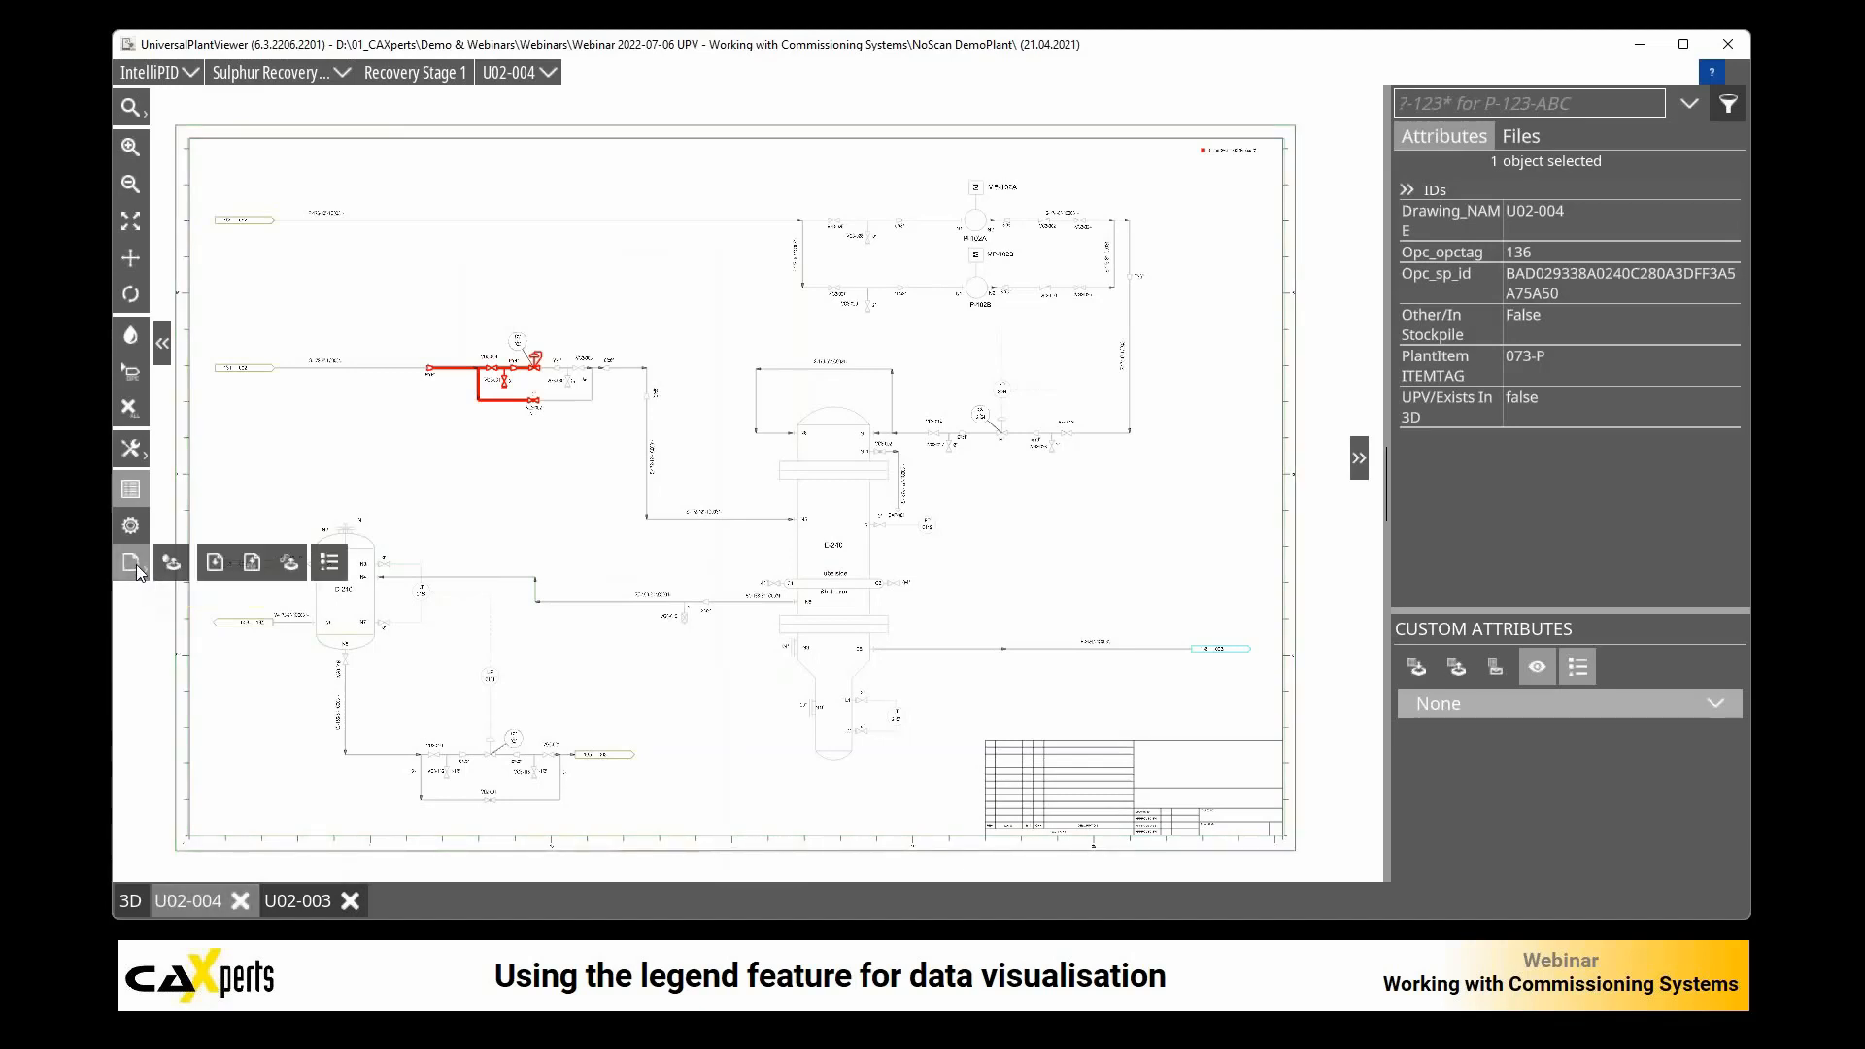
{"action": "left_click", "coordinate": [172, 567]}
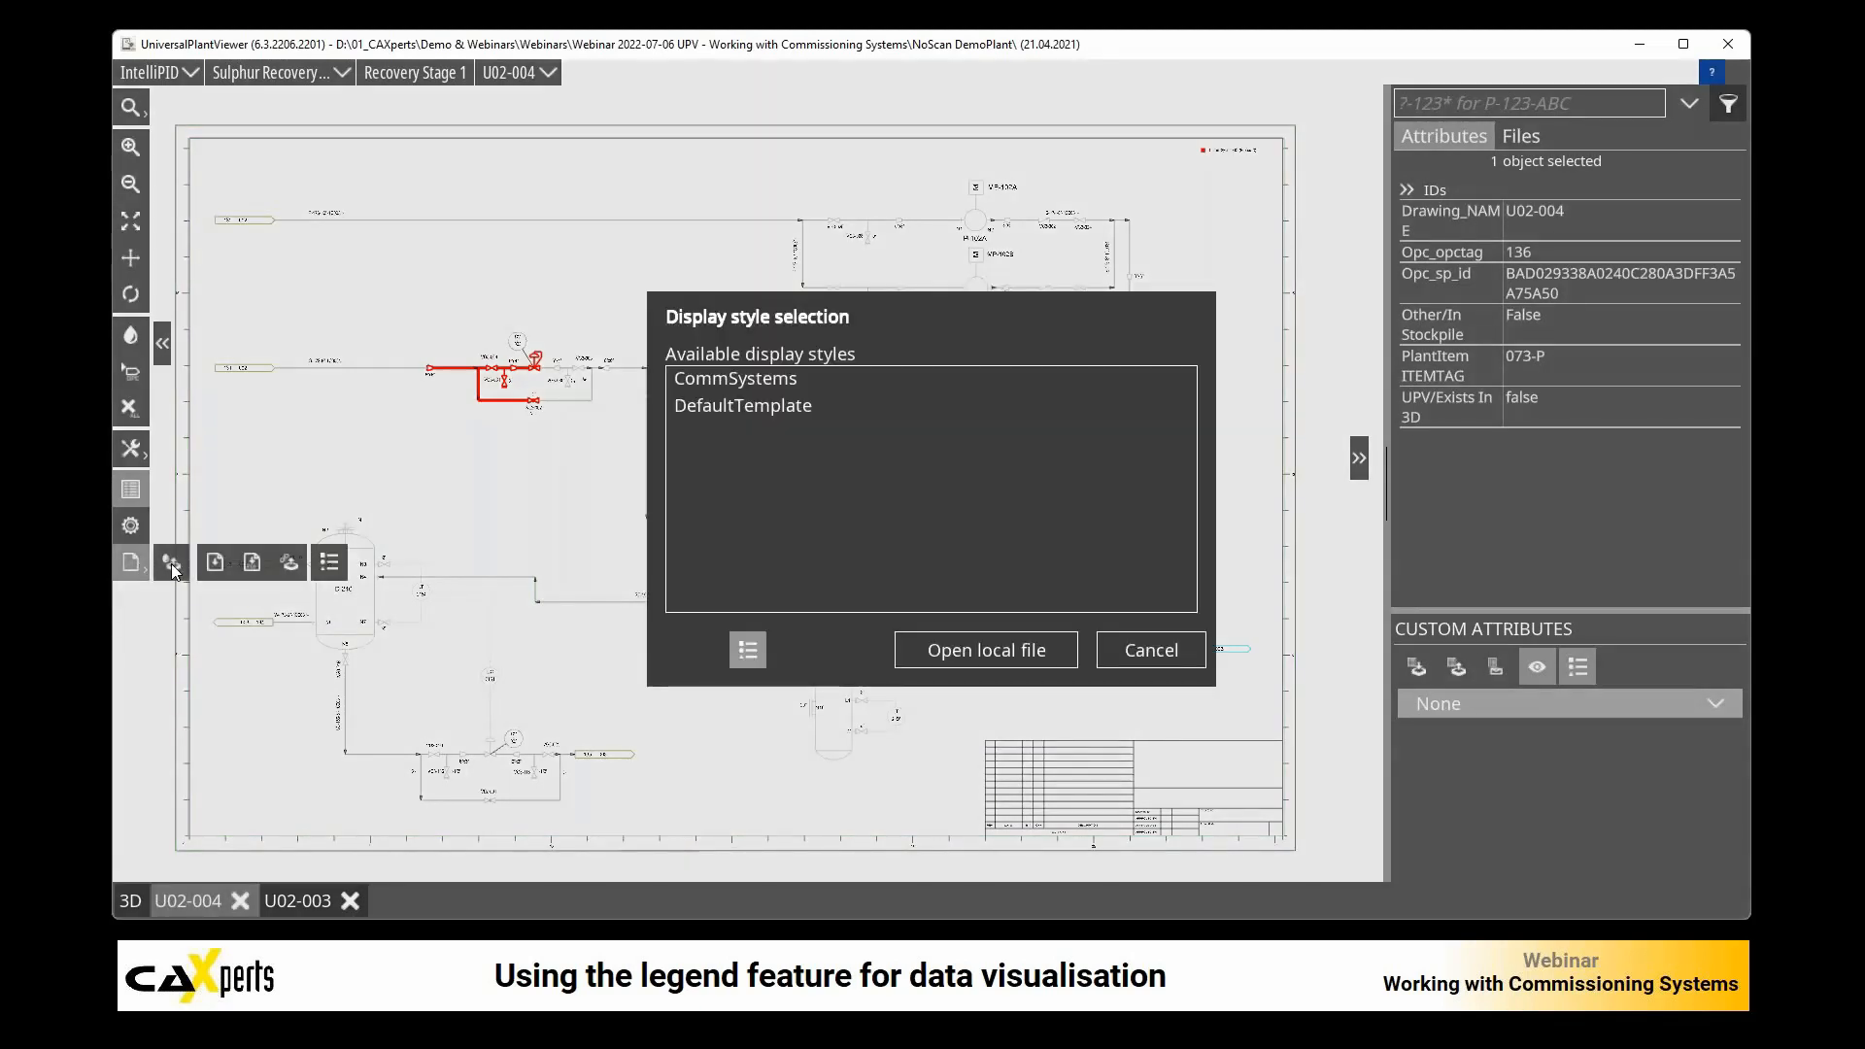
{"action": "double_click", "coordinate": [772, 382]}
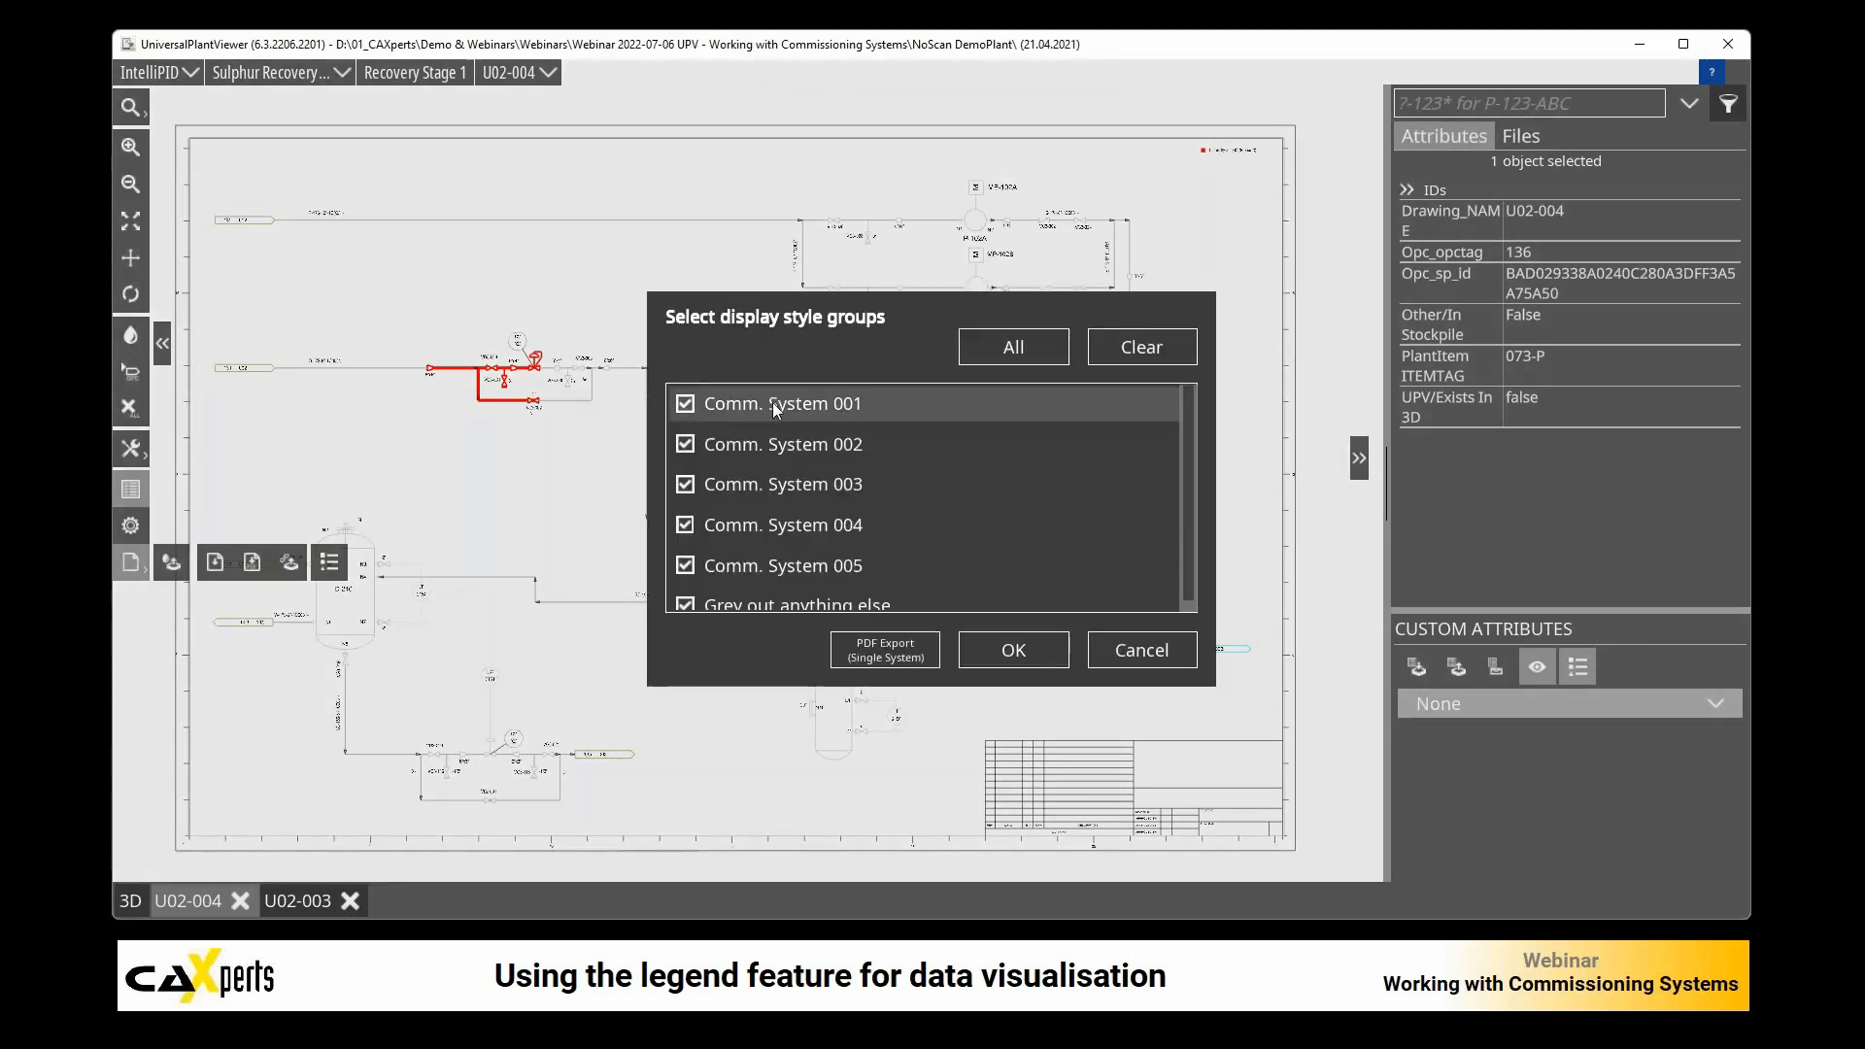
{"action": "left_click", "coordinate": [686, 605]}
{"action": "left_click", "coordinate": [686, 572]}
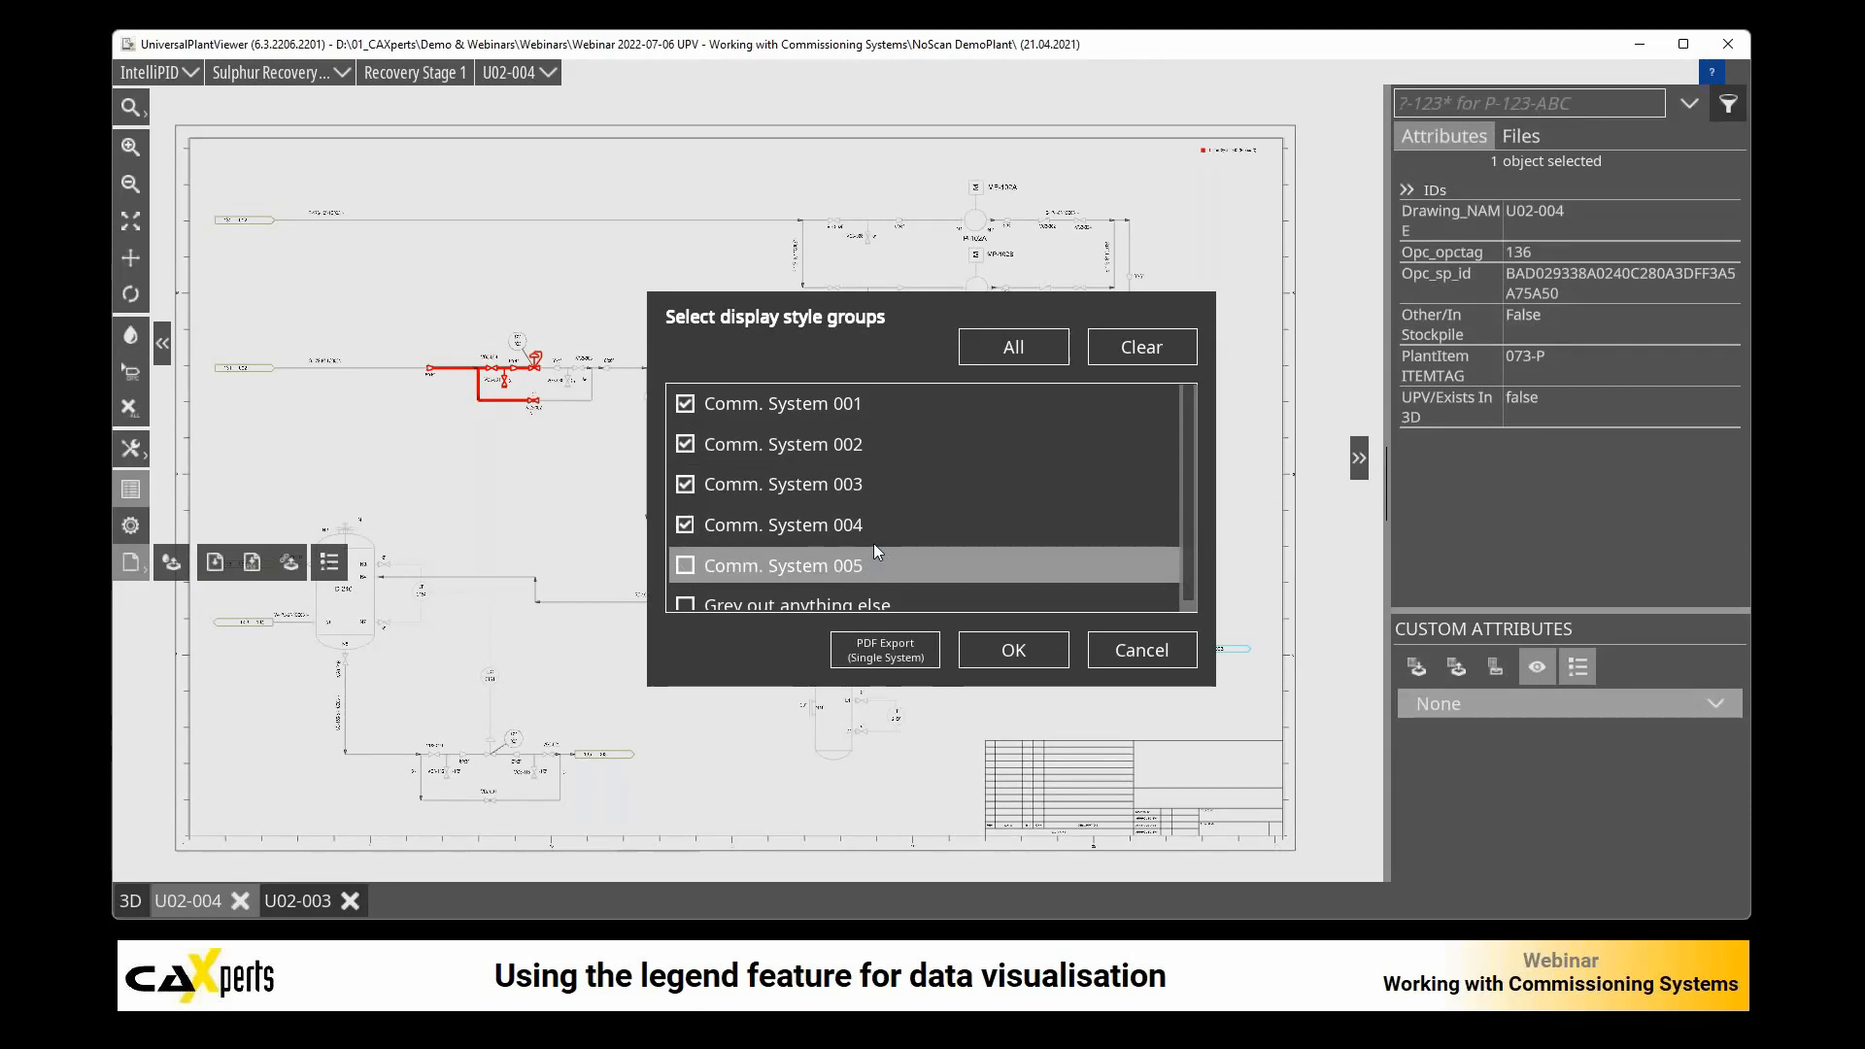
{"action": "left_click", "coordinate": [880, 654]}
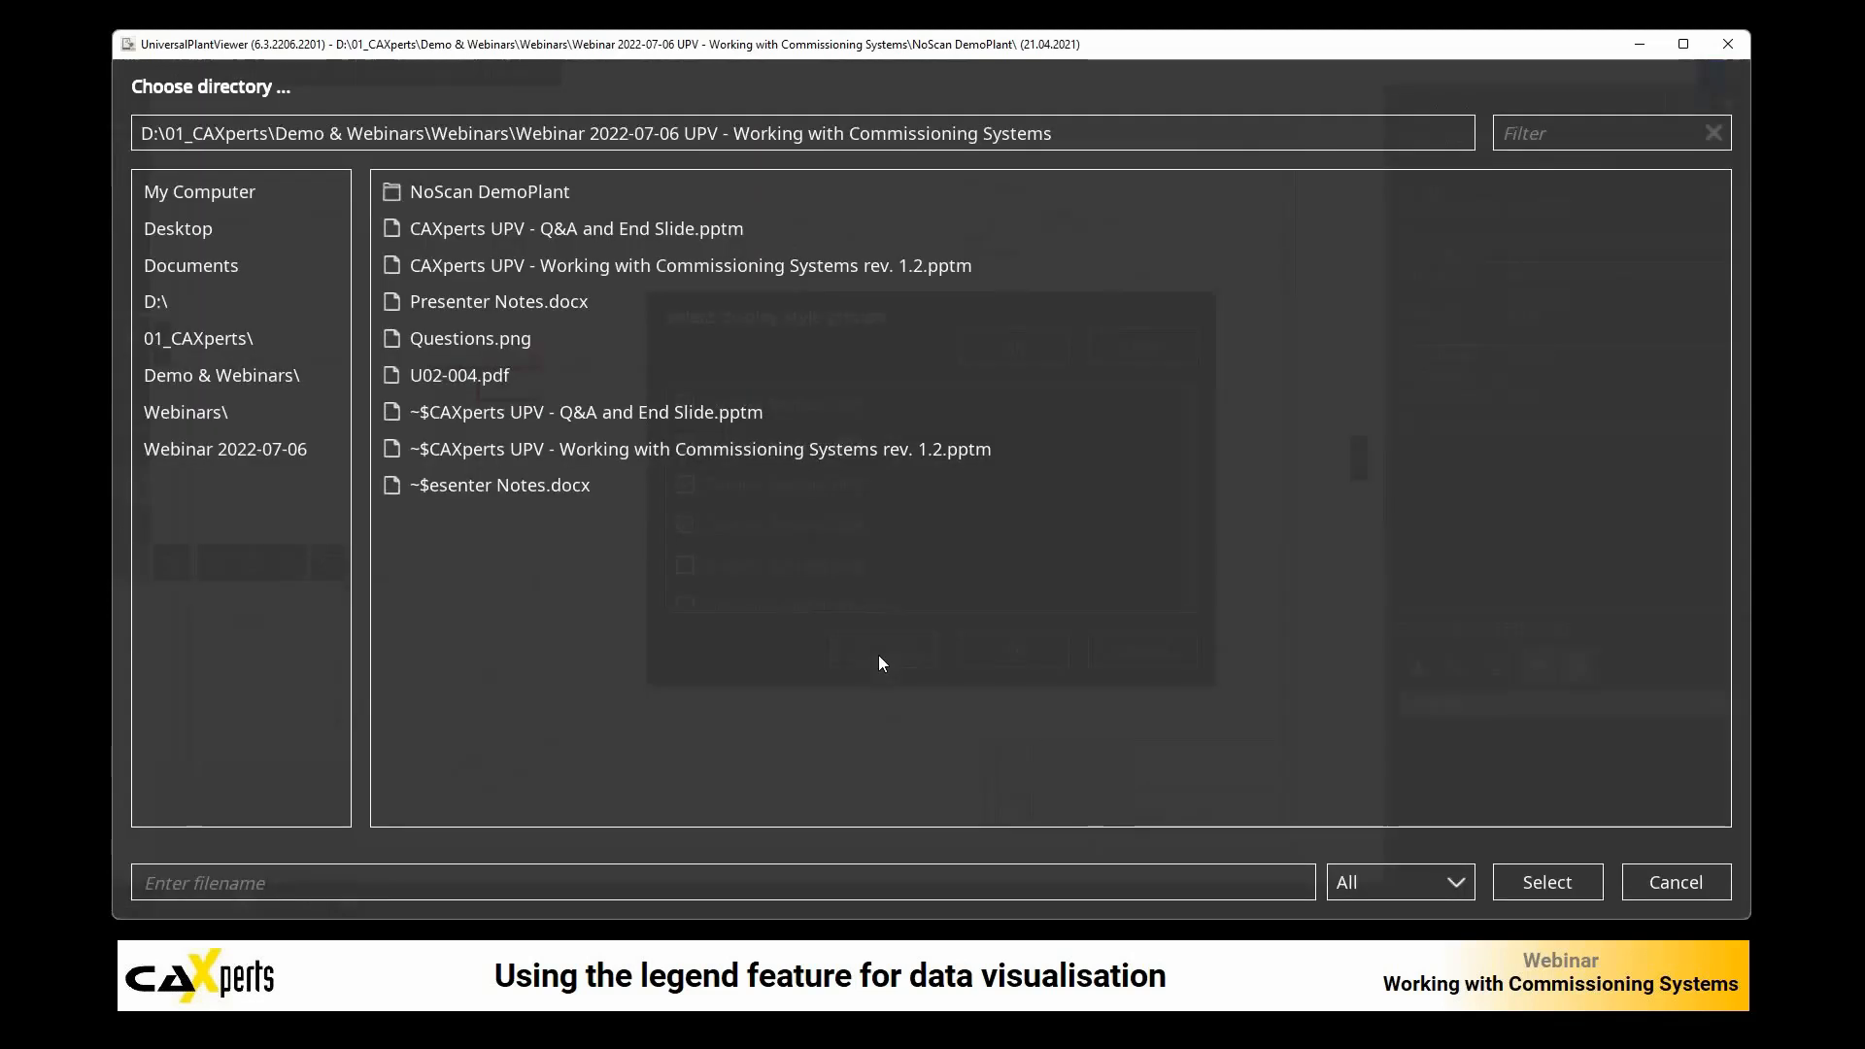
{"action": "left_click", "coordinate": [1530, 882]}
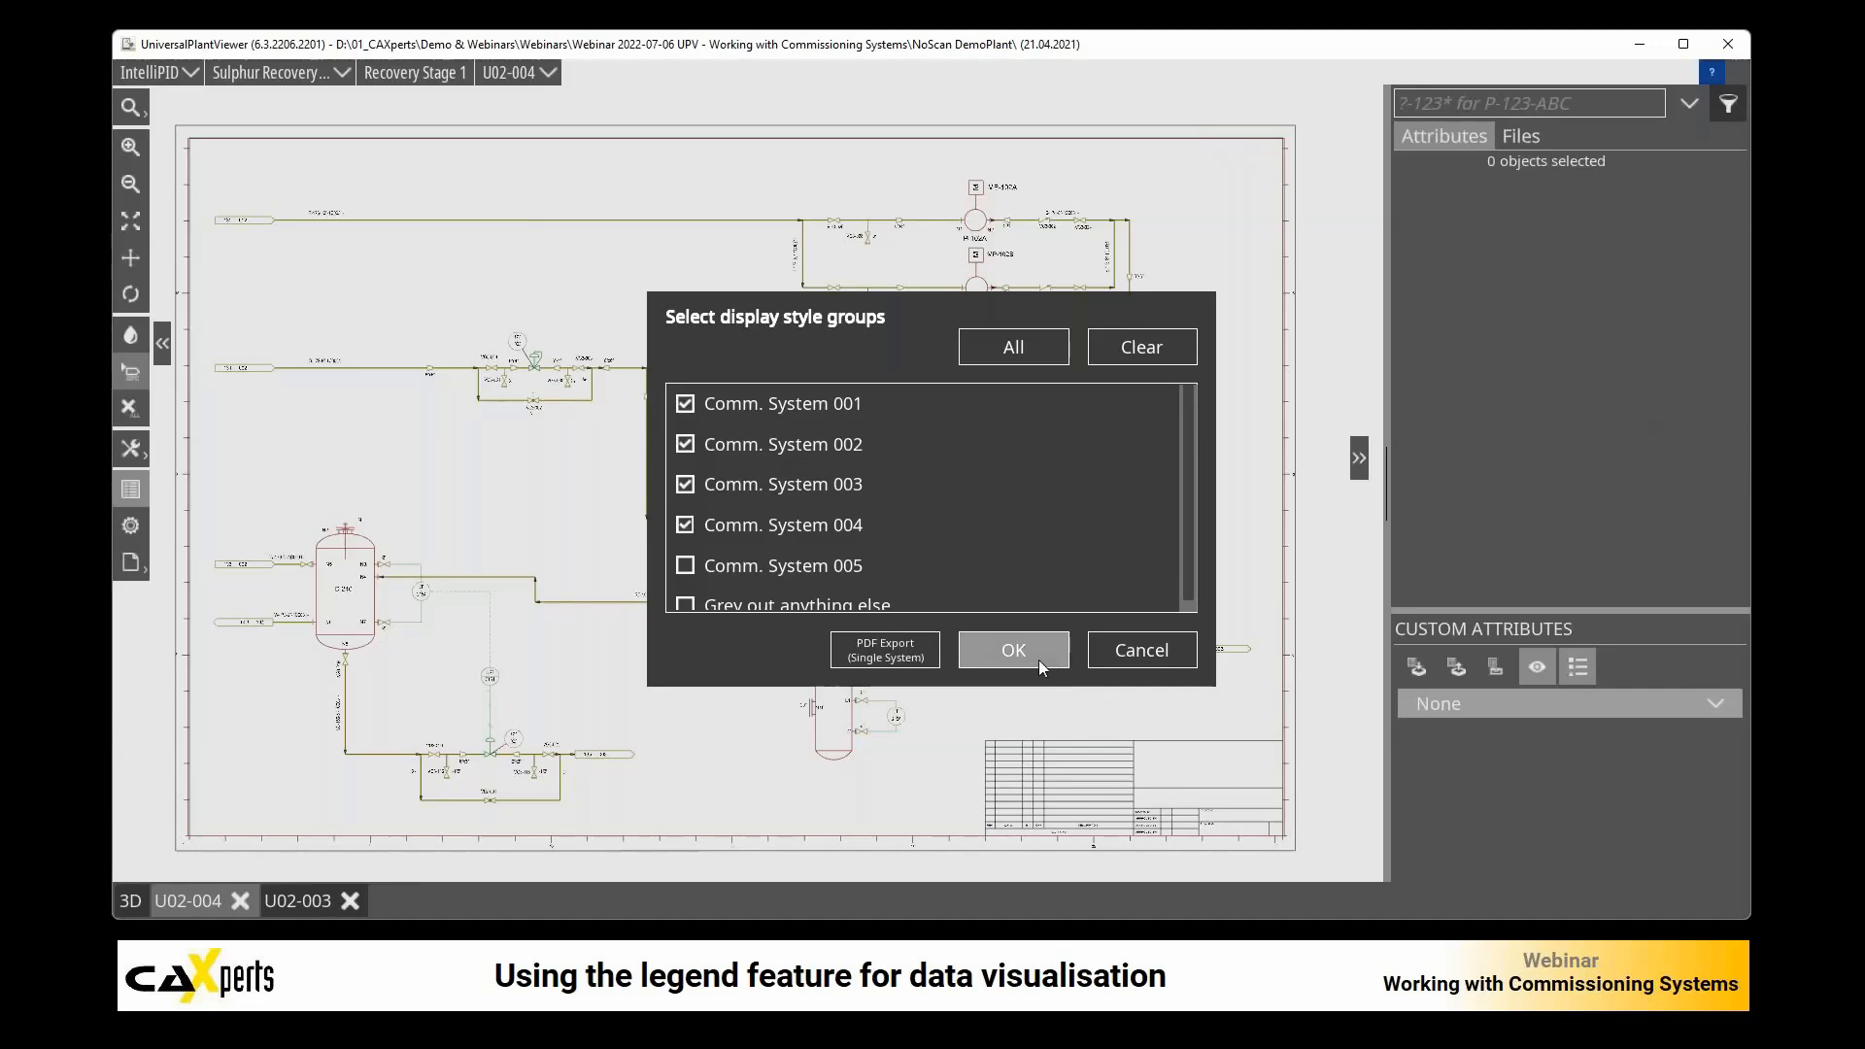
{"action": "left_click", "coordinate": [1010, 657]}
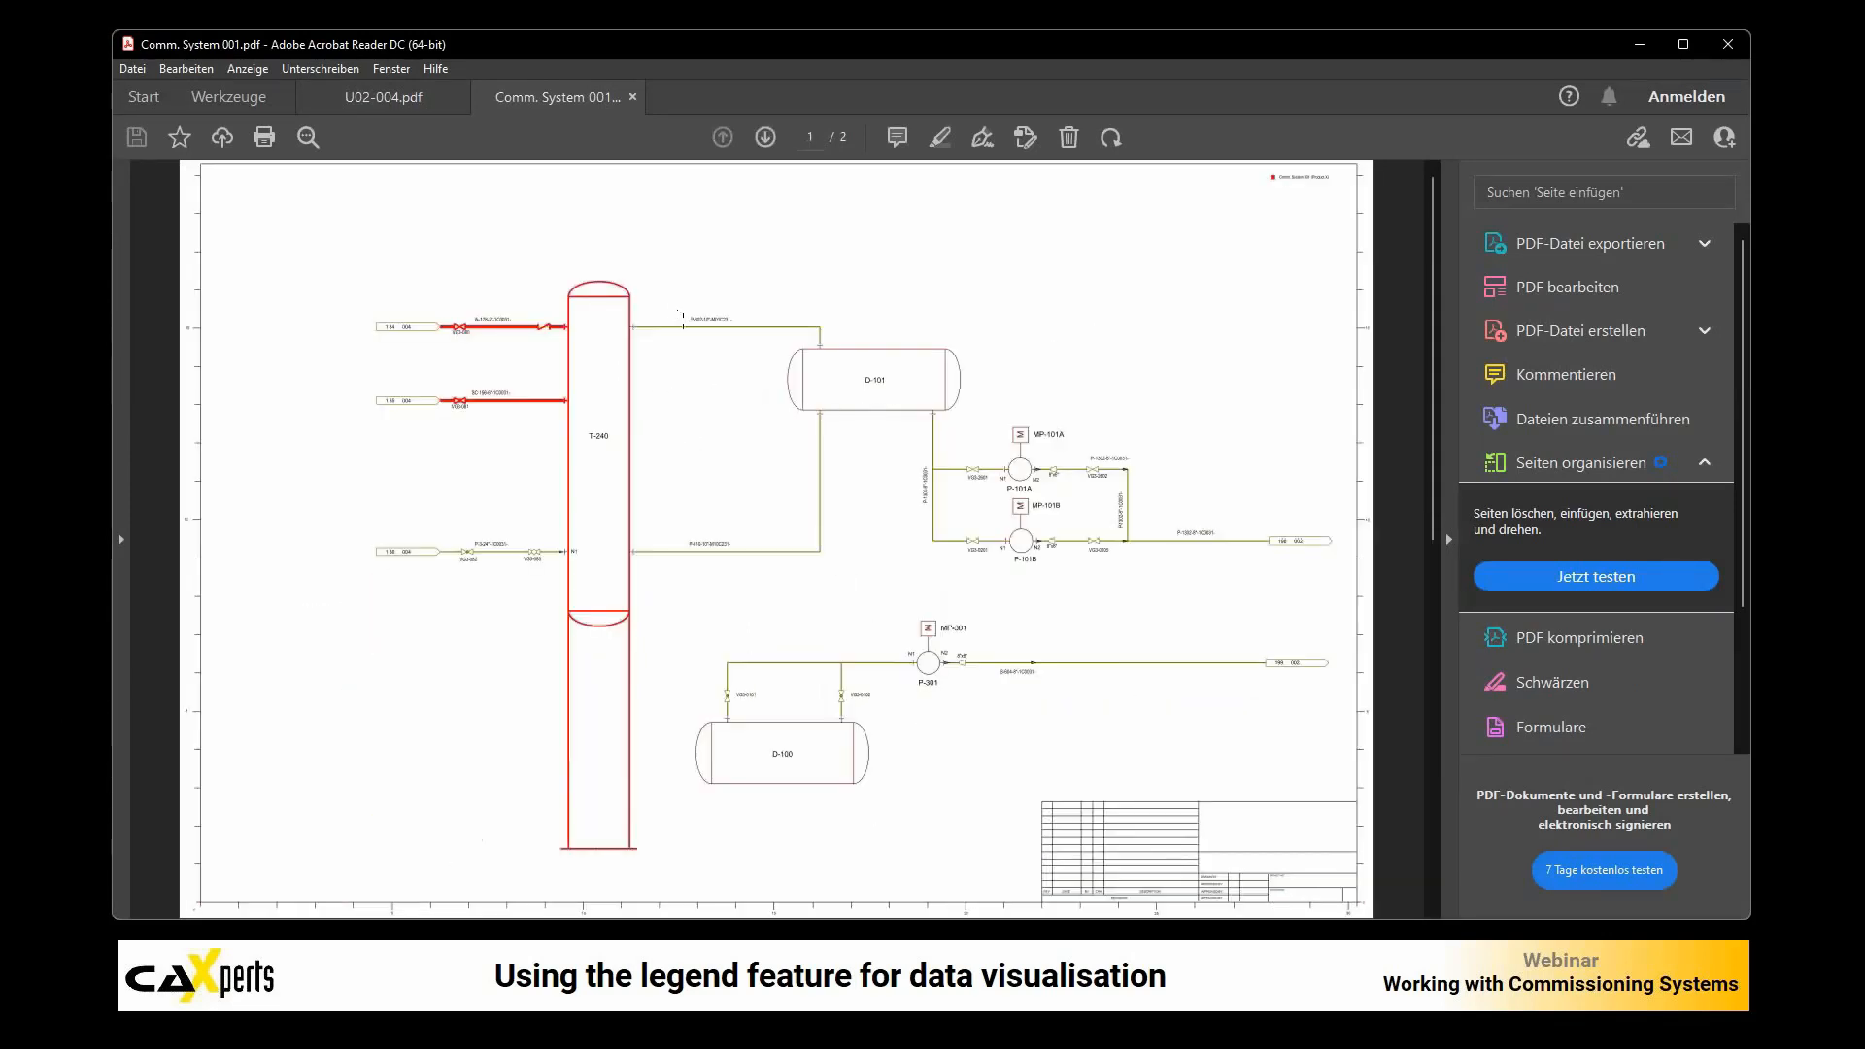
Step: Review both pages of the exported Comm. System 001.pdf and close Comm. System 004.pdf
{"action": "scroll", "coordinate": [727, 358], "scroll_direction": "down", "scroll_amount": 1}
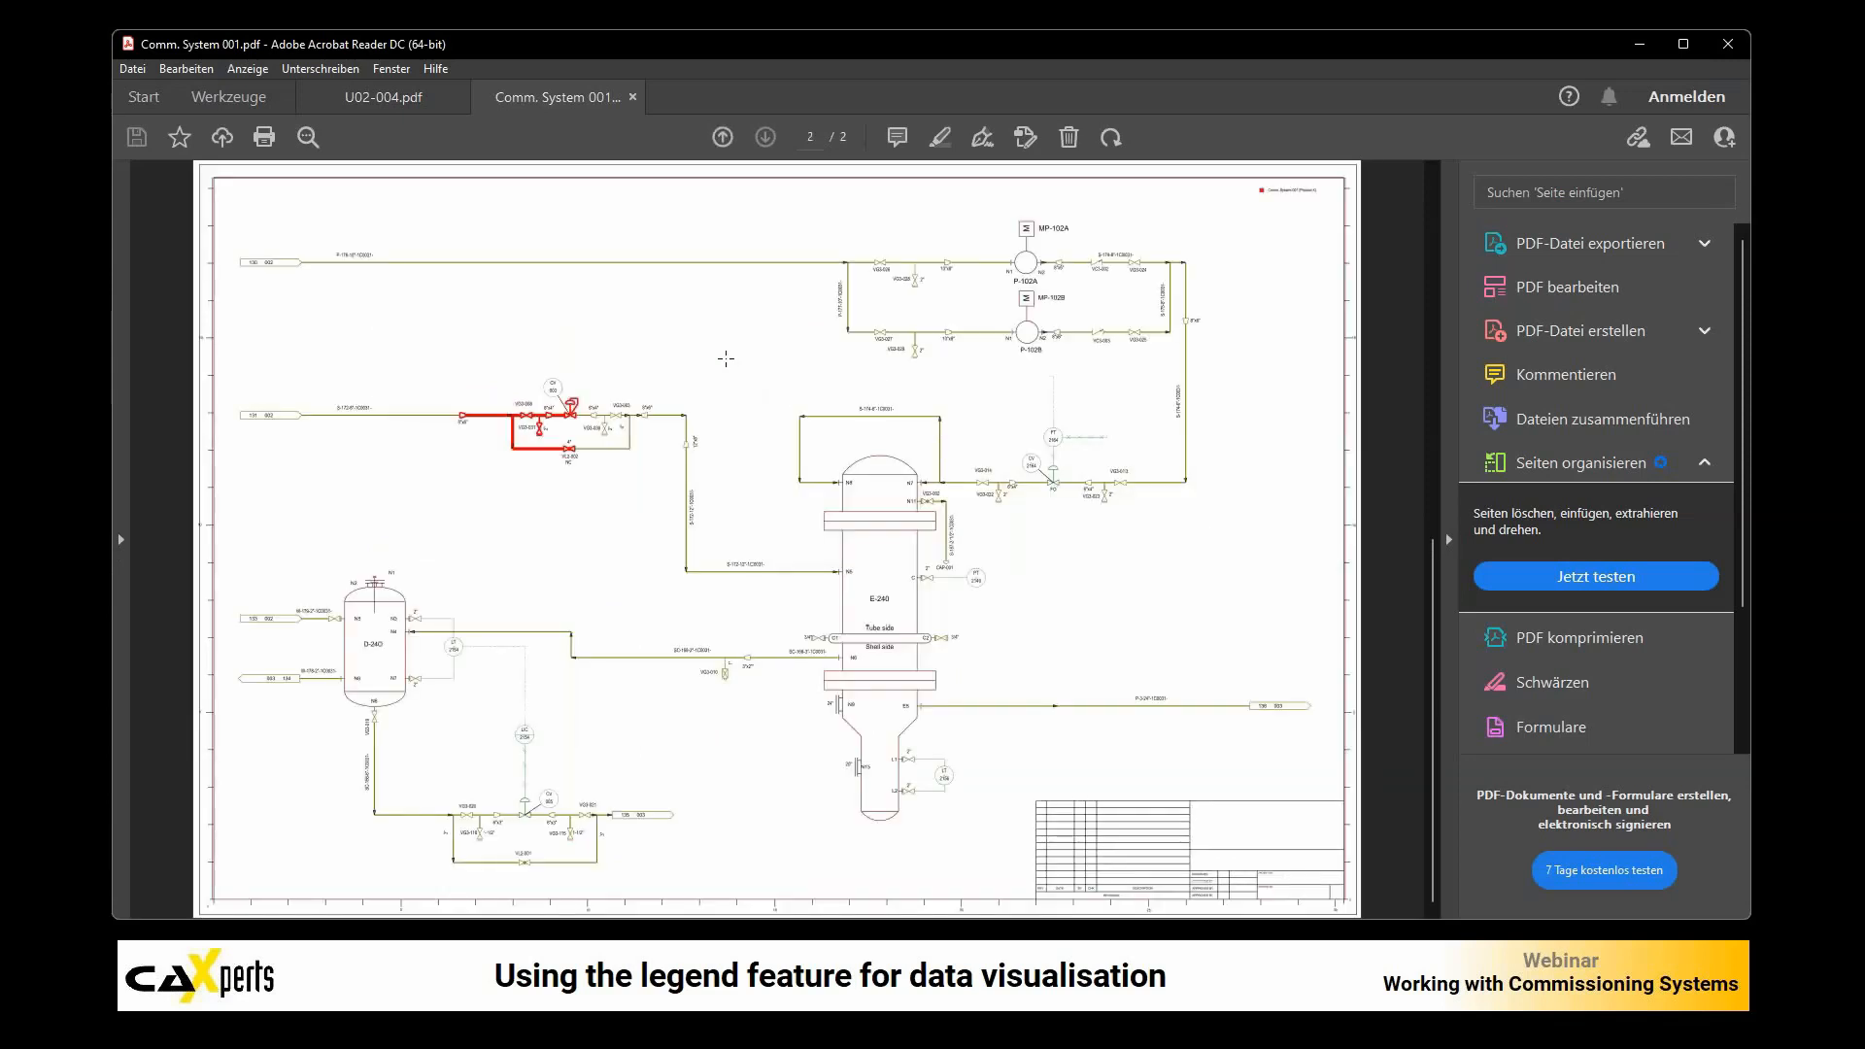
{"action": "scroll", "coordinate": [724, 366], "scroll_direction": "up", "scroll_amount": 1}
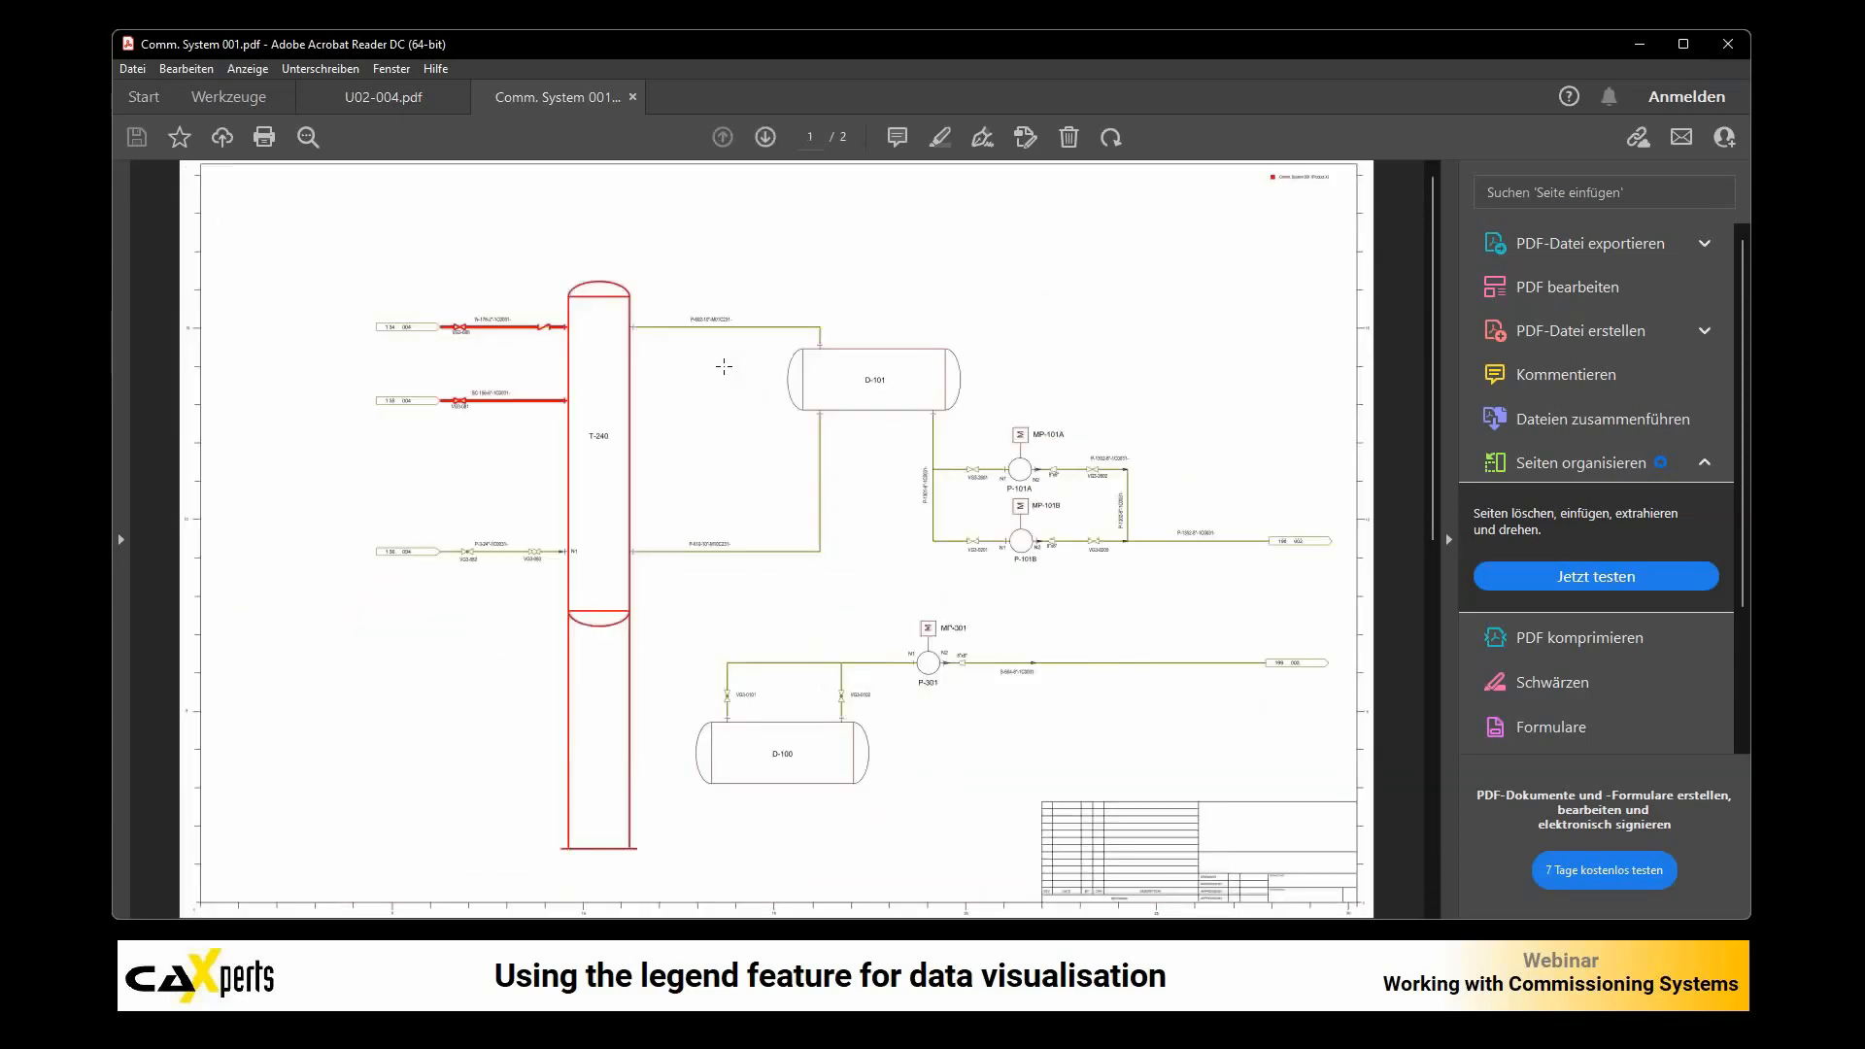
{"action": "scroll", "coordinate": [636, 402], "scroll_direction": "down", "scroll_amount": 1}
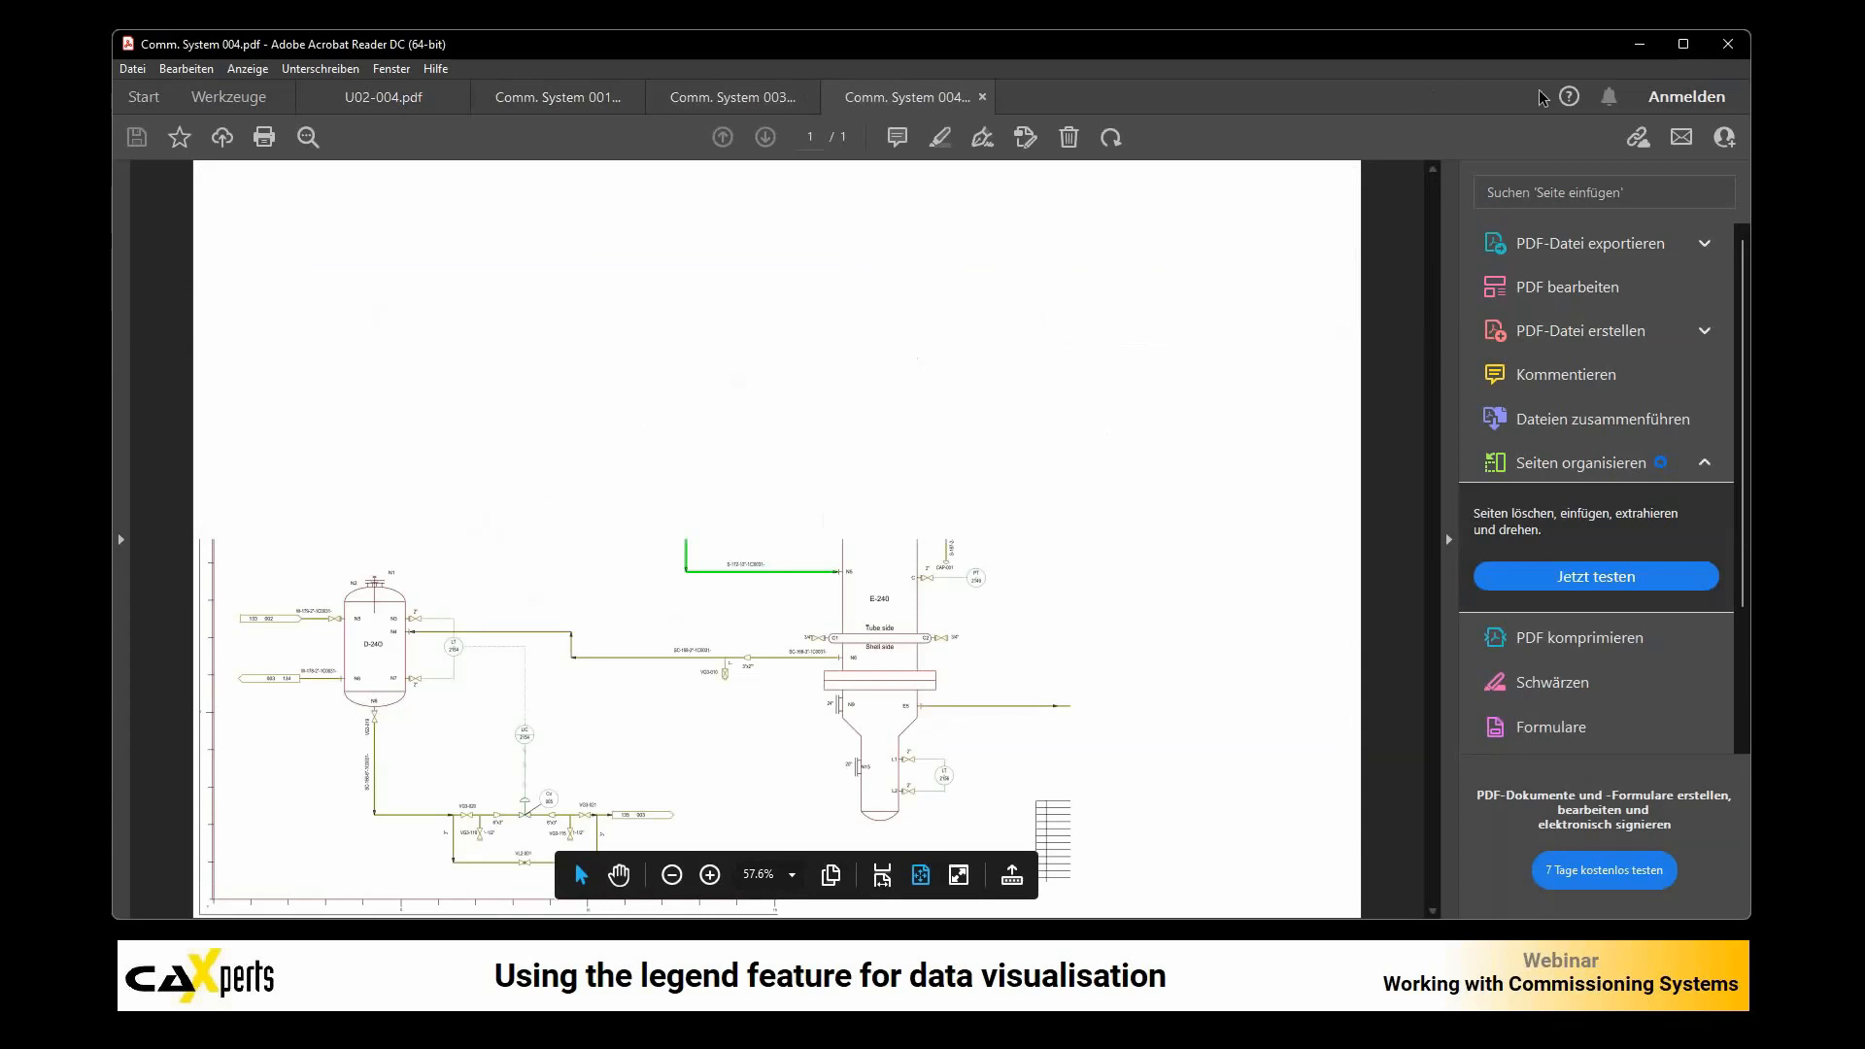
{"action": "left_click", "coordinate": [982, 97]}
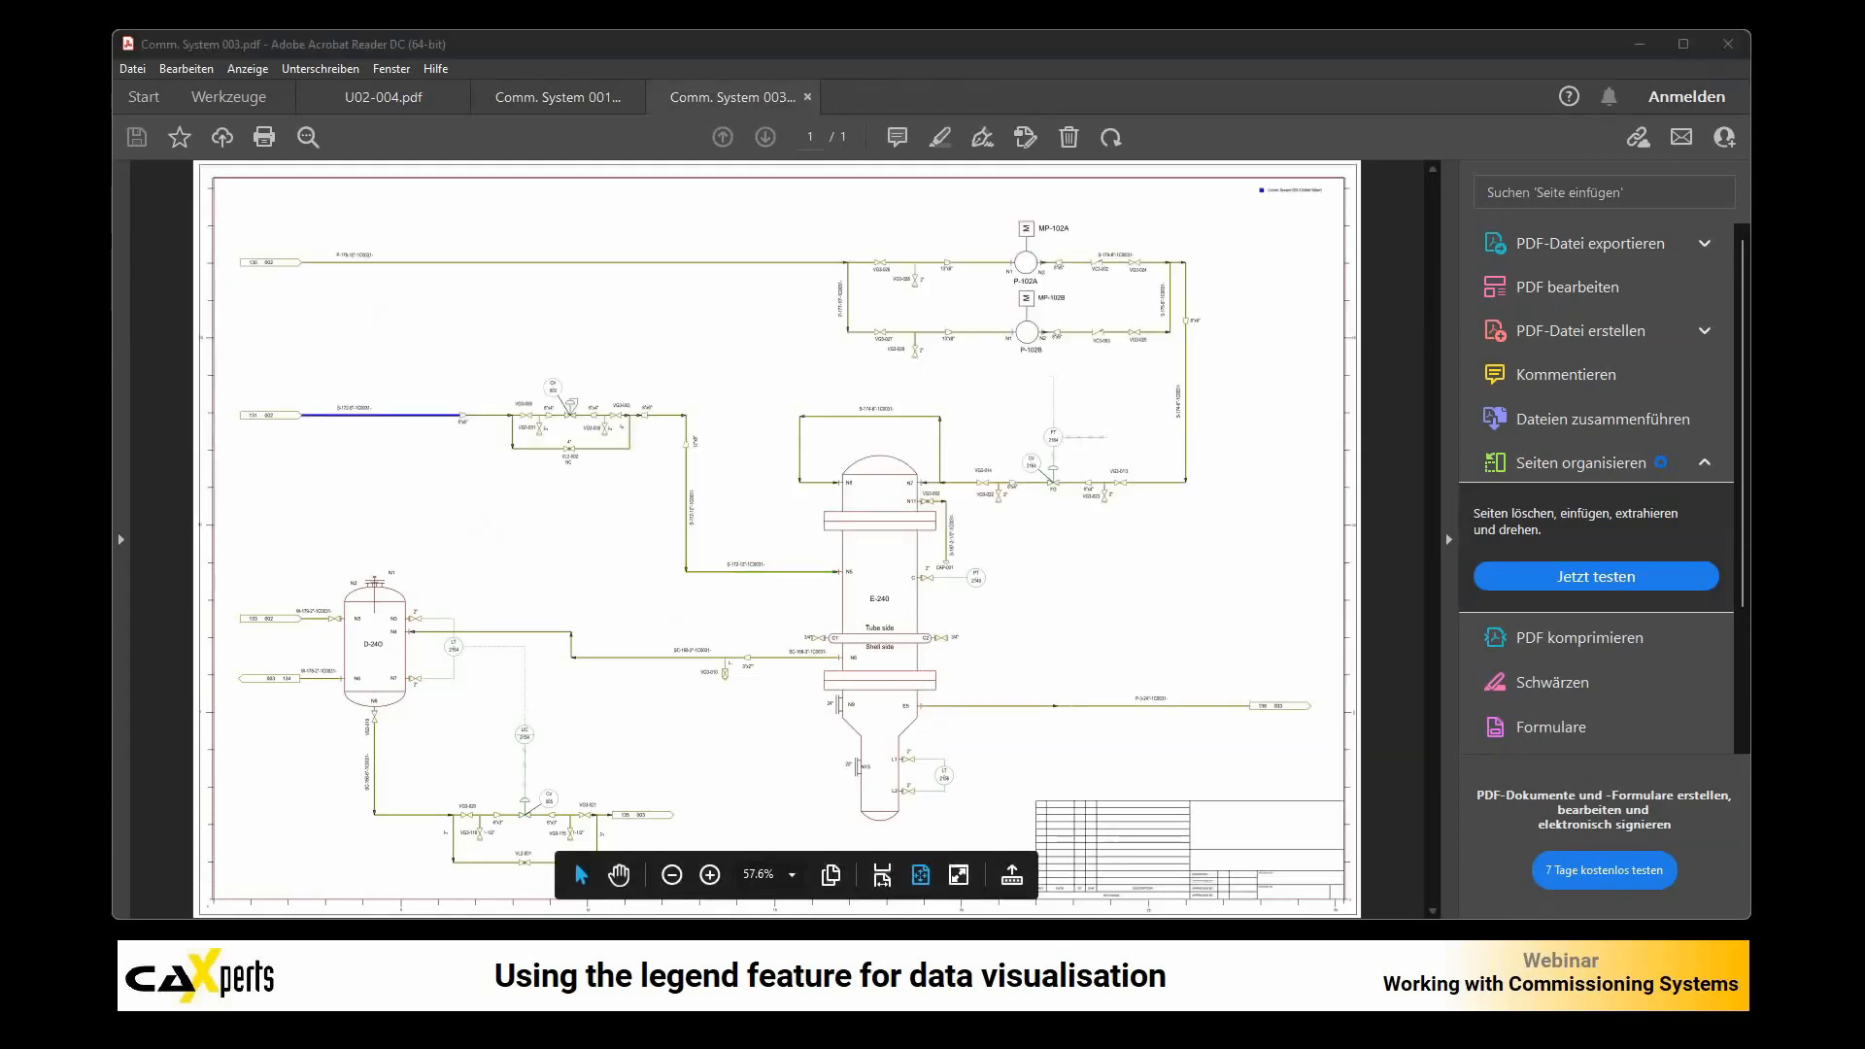
Step: Switch back to UniversalPlantViewer and dismiss the display style group selection
{"action": "key", "text": "alt+Tab"}
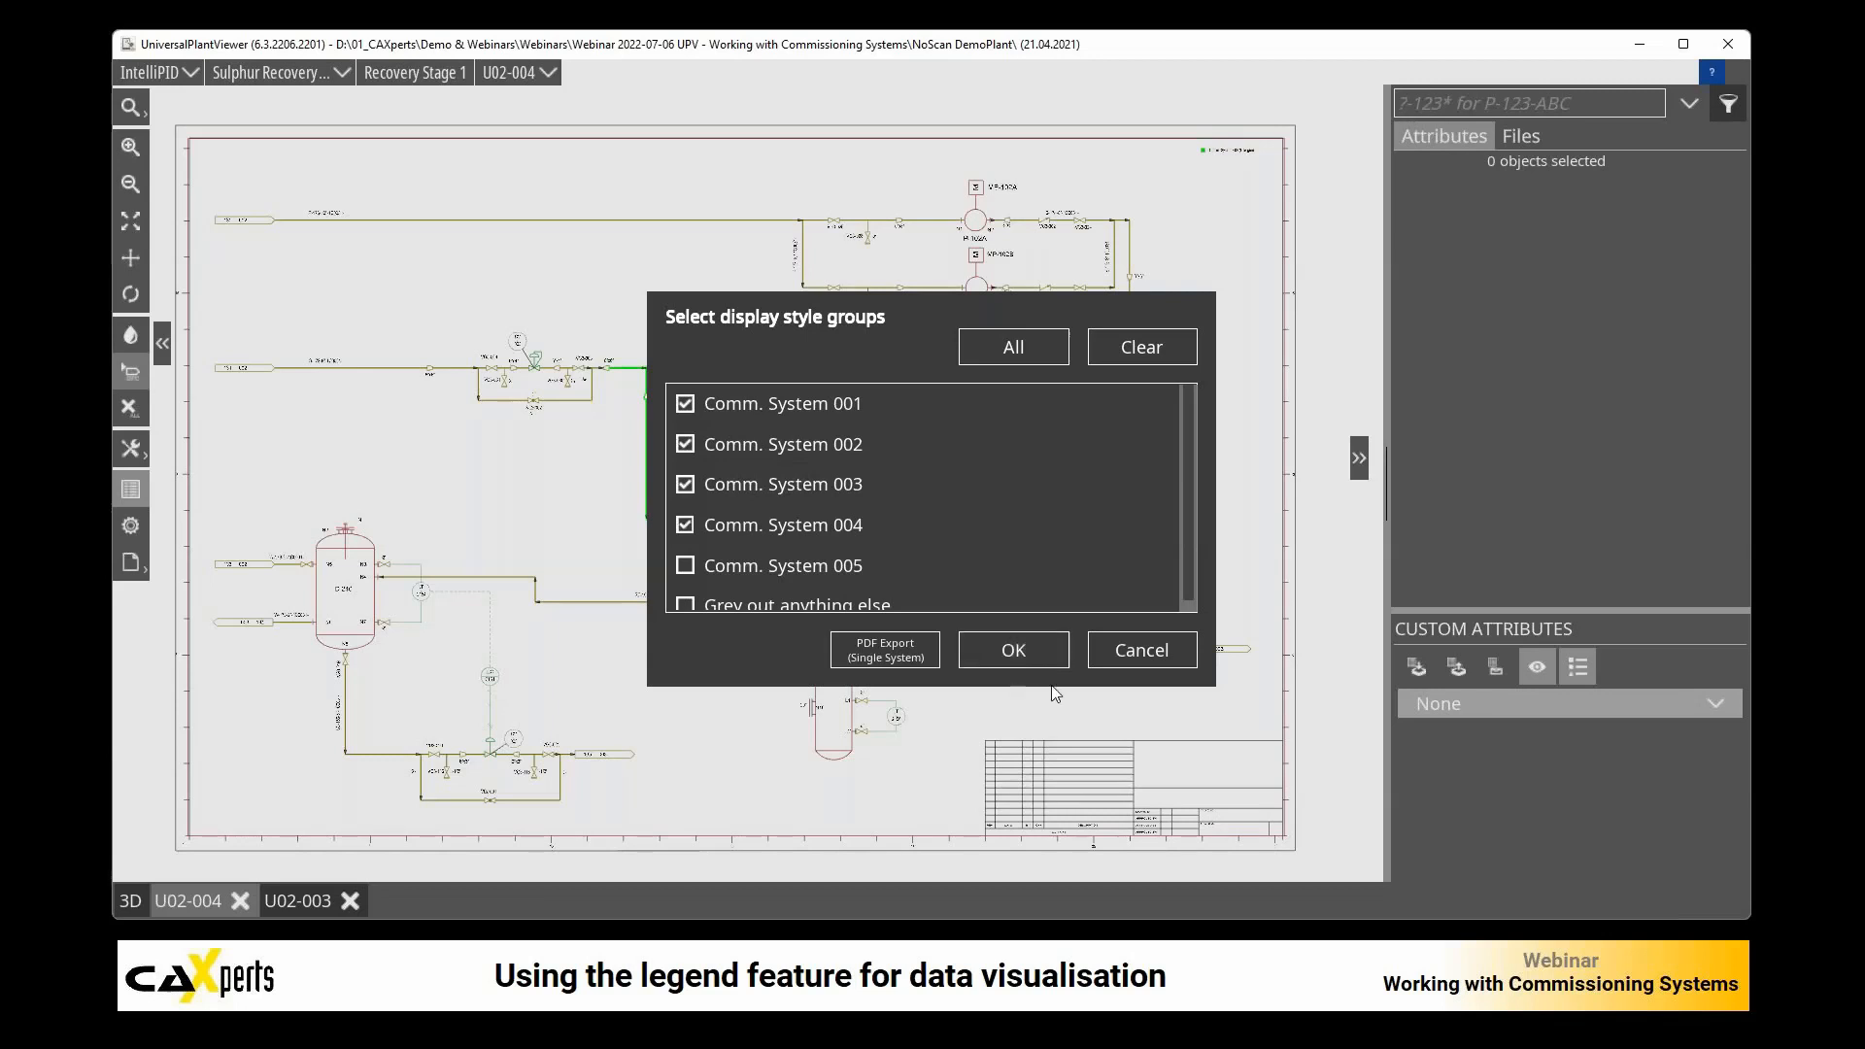
{"action": "left_click", "coordinate": [1140, 651]}
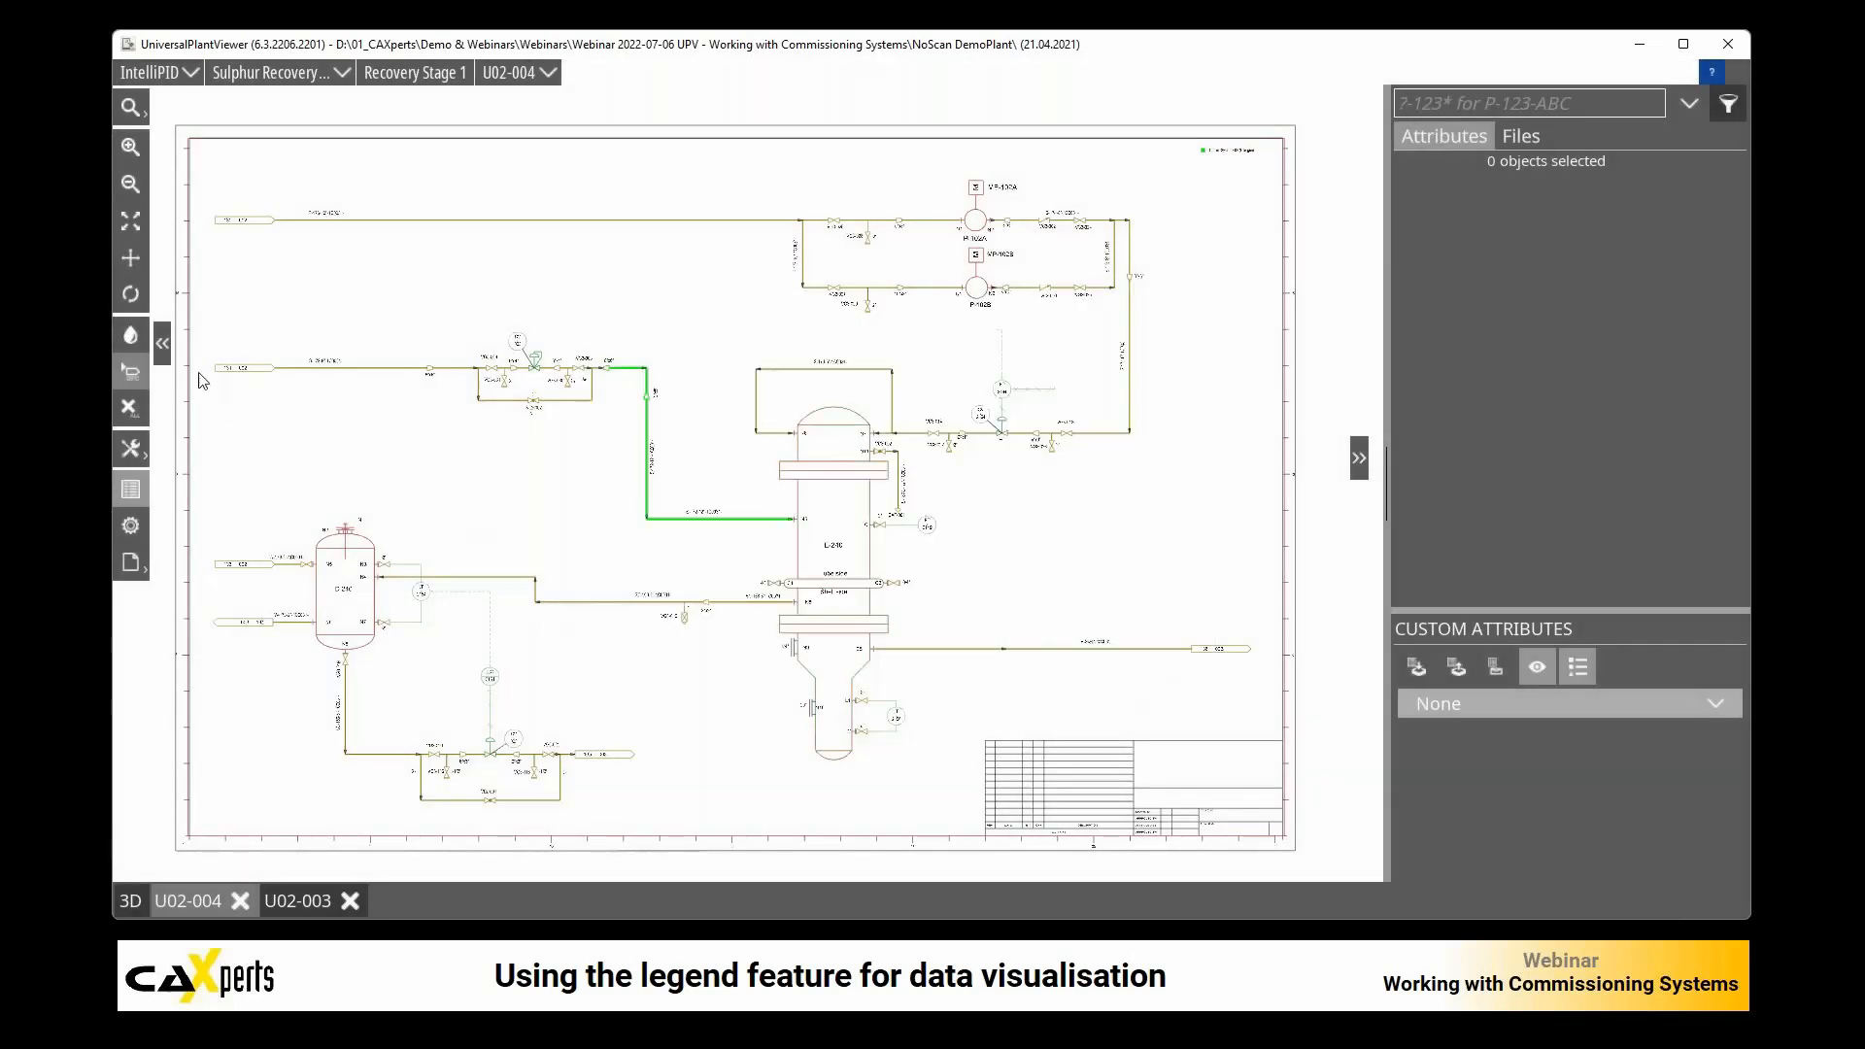
{"action": "left_click", "coordinate": [136, 336]}
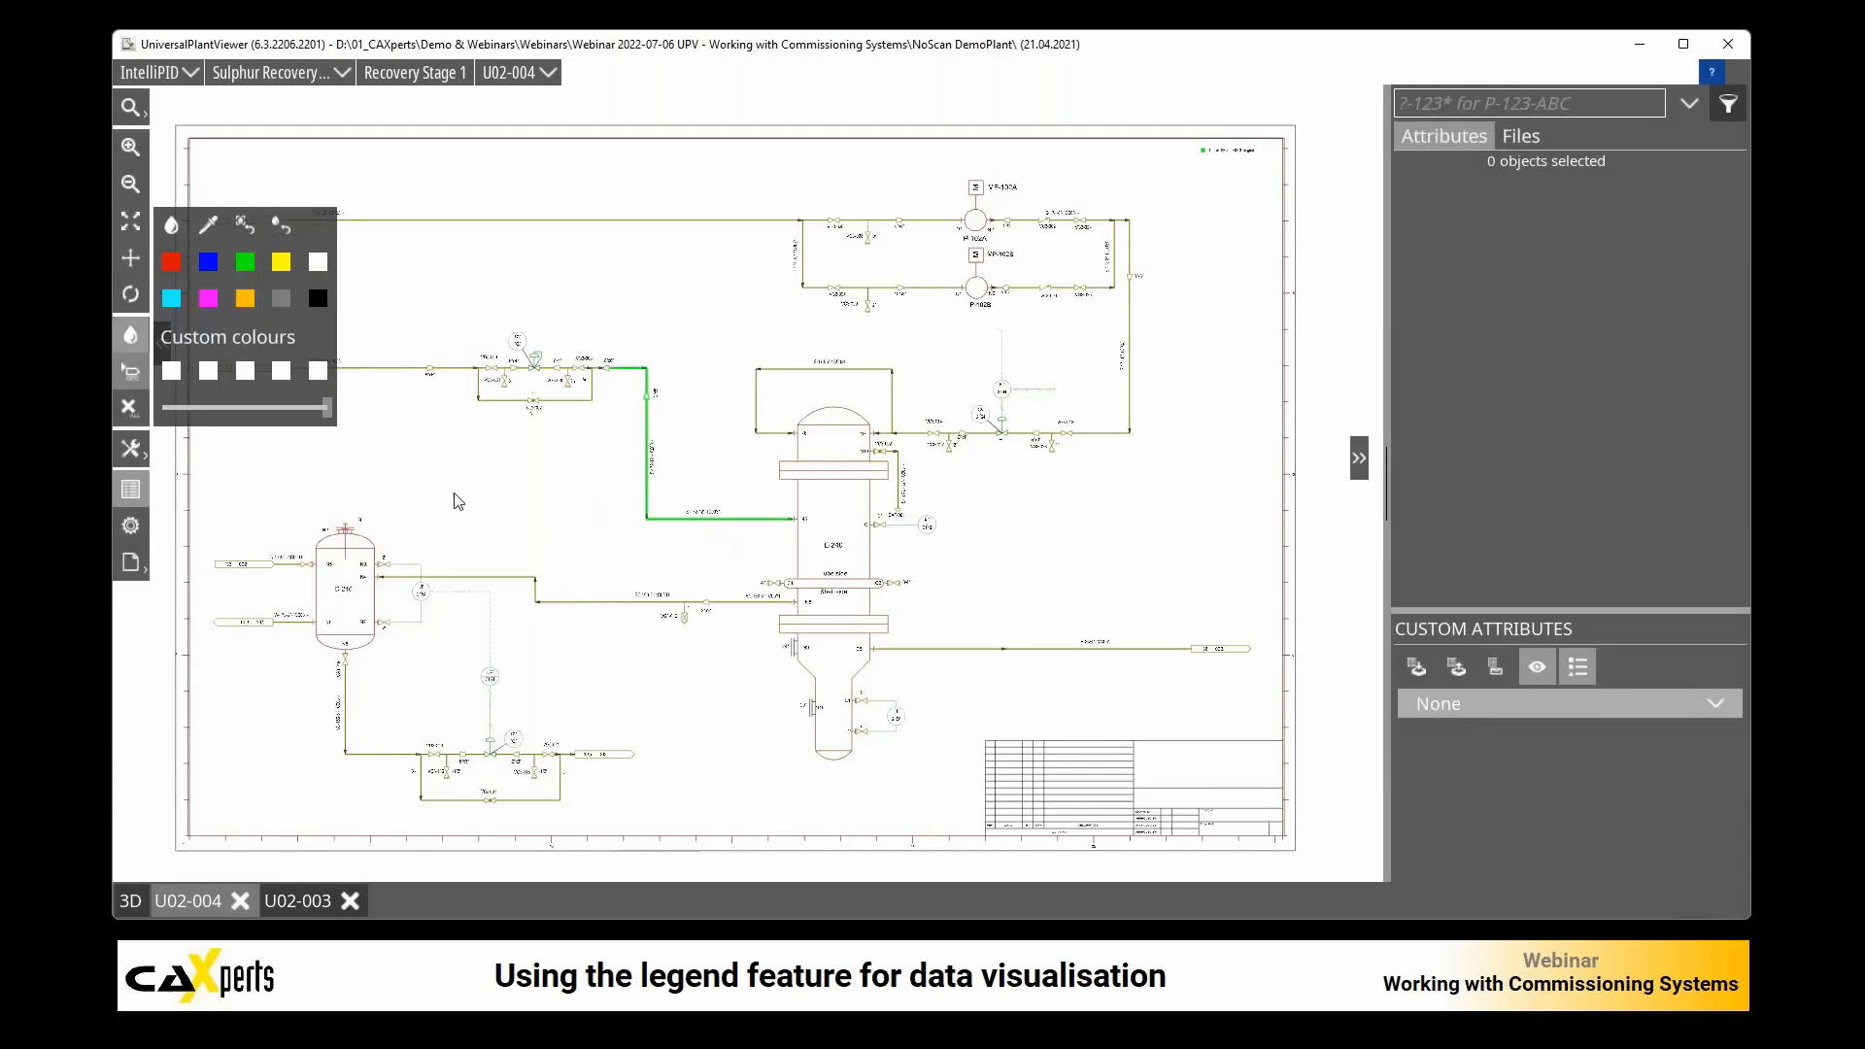
{"action": "left_click", "coordinate": [131, 335]}
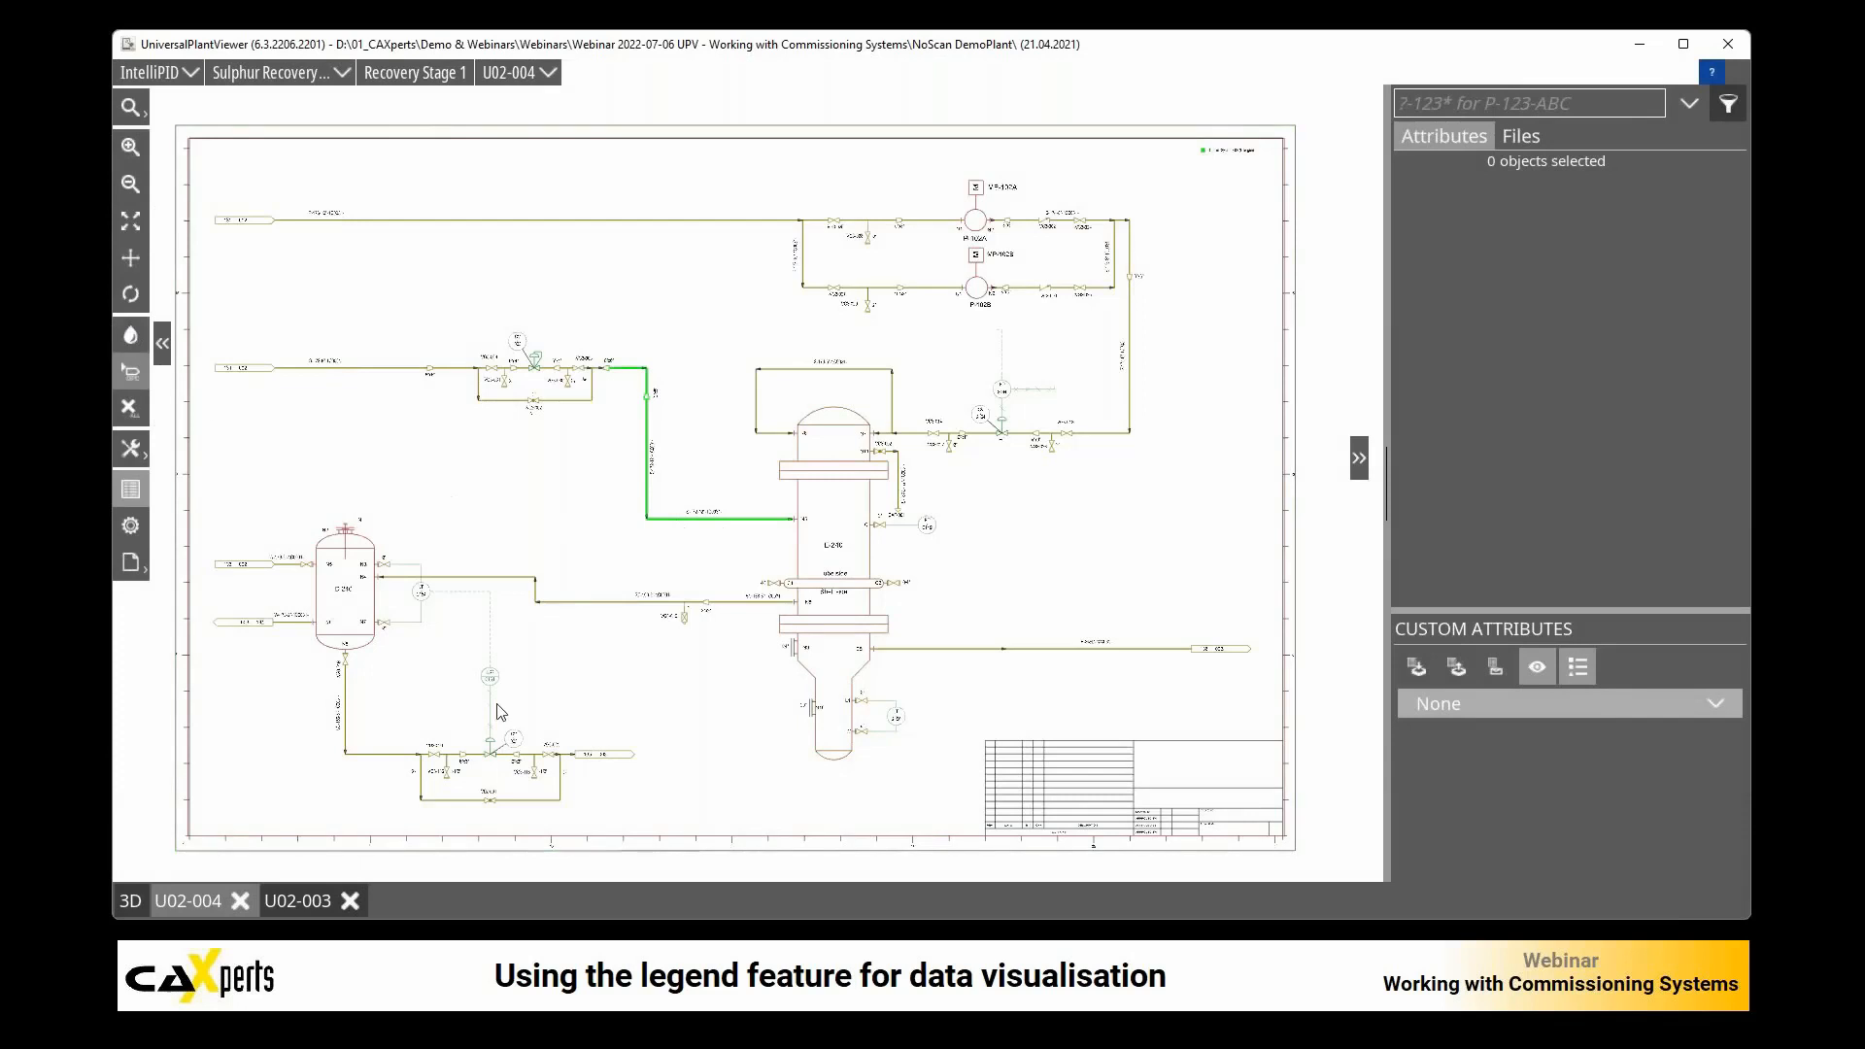
Step: Close drawings U02-003 and U02-004, and reopen U02-004 from the IntelliPID link of vessel D-240 in the 3D model
{"action": "left_click", "coordinate": [311, 902]}
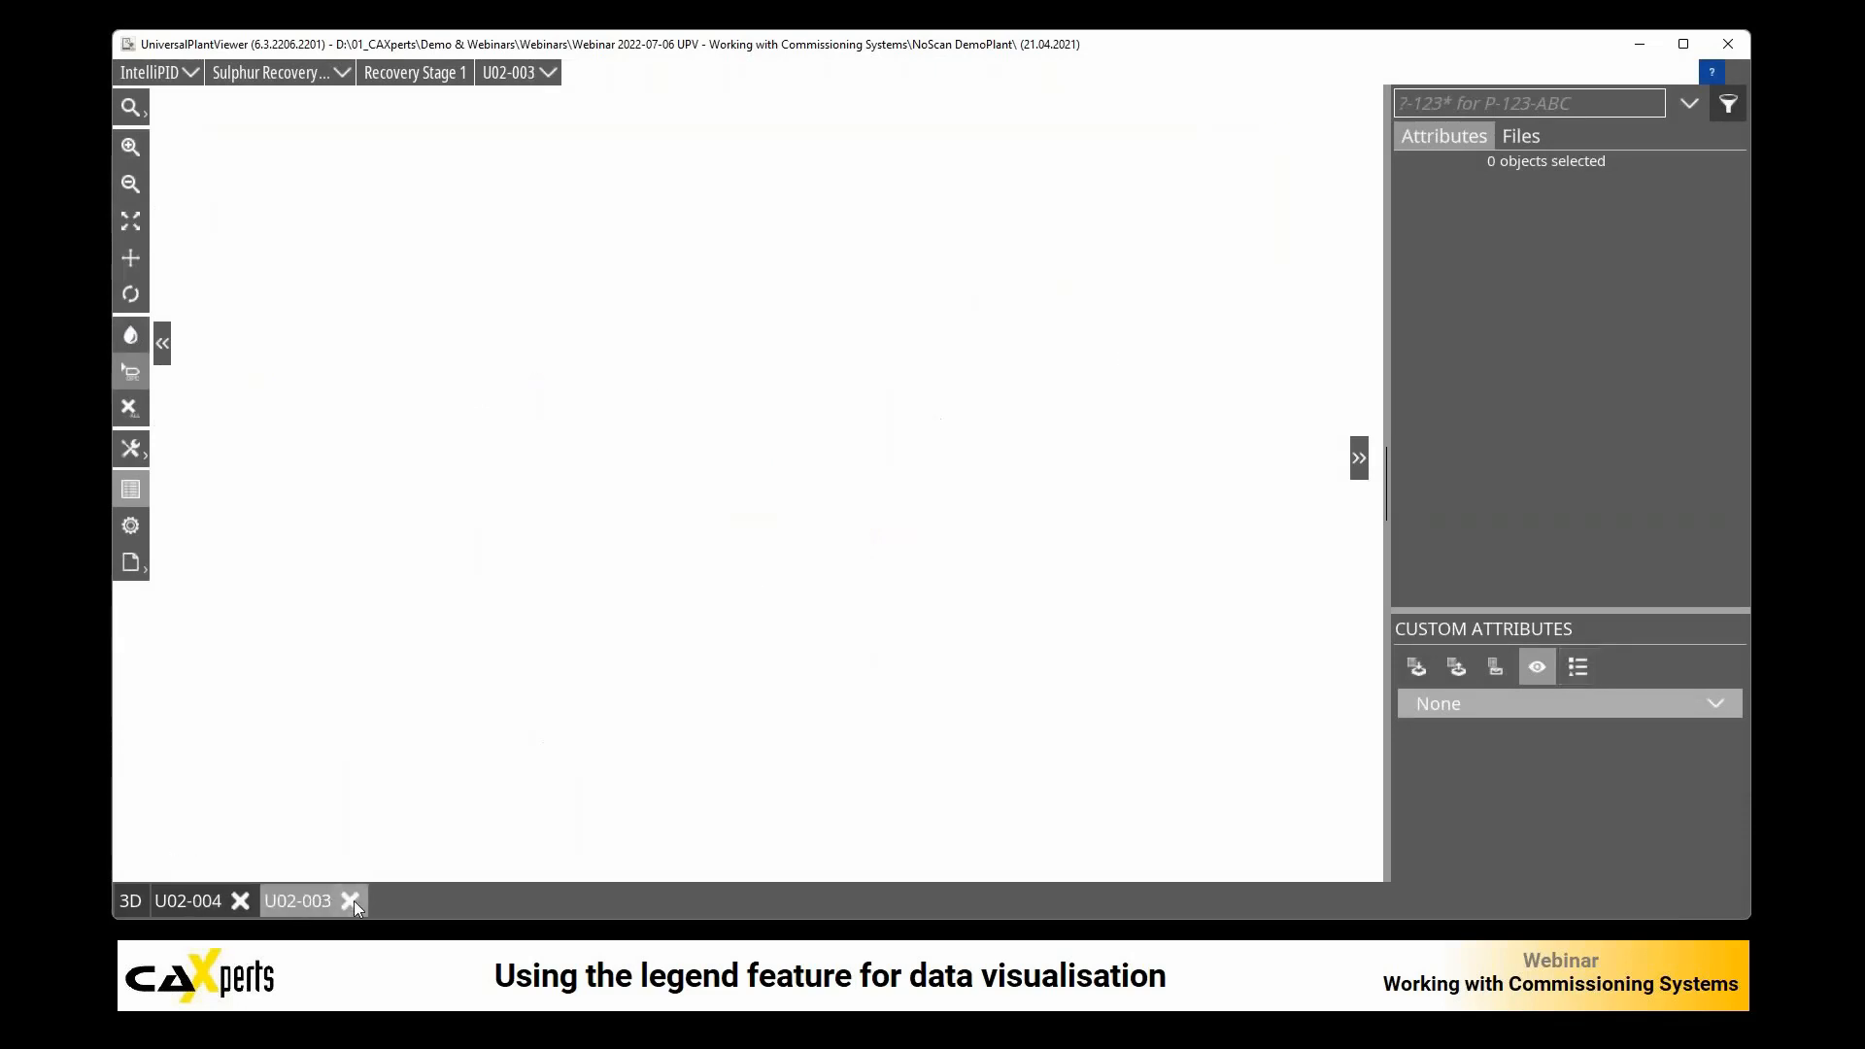
{"action": "left_click", "coordinate": [351, 900]}
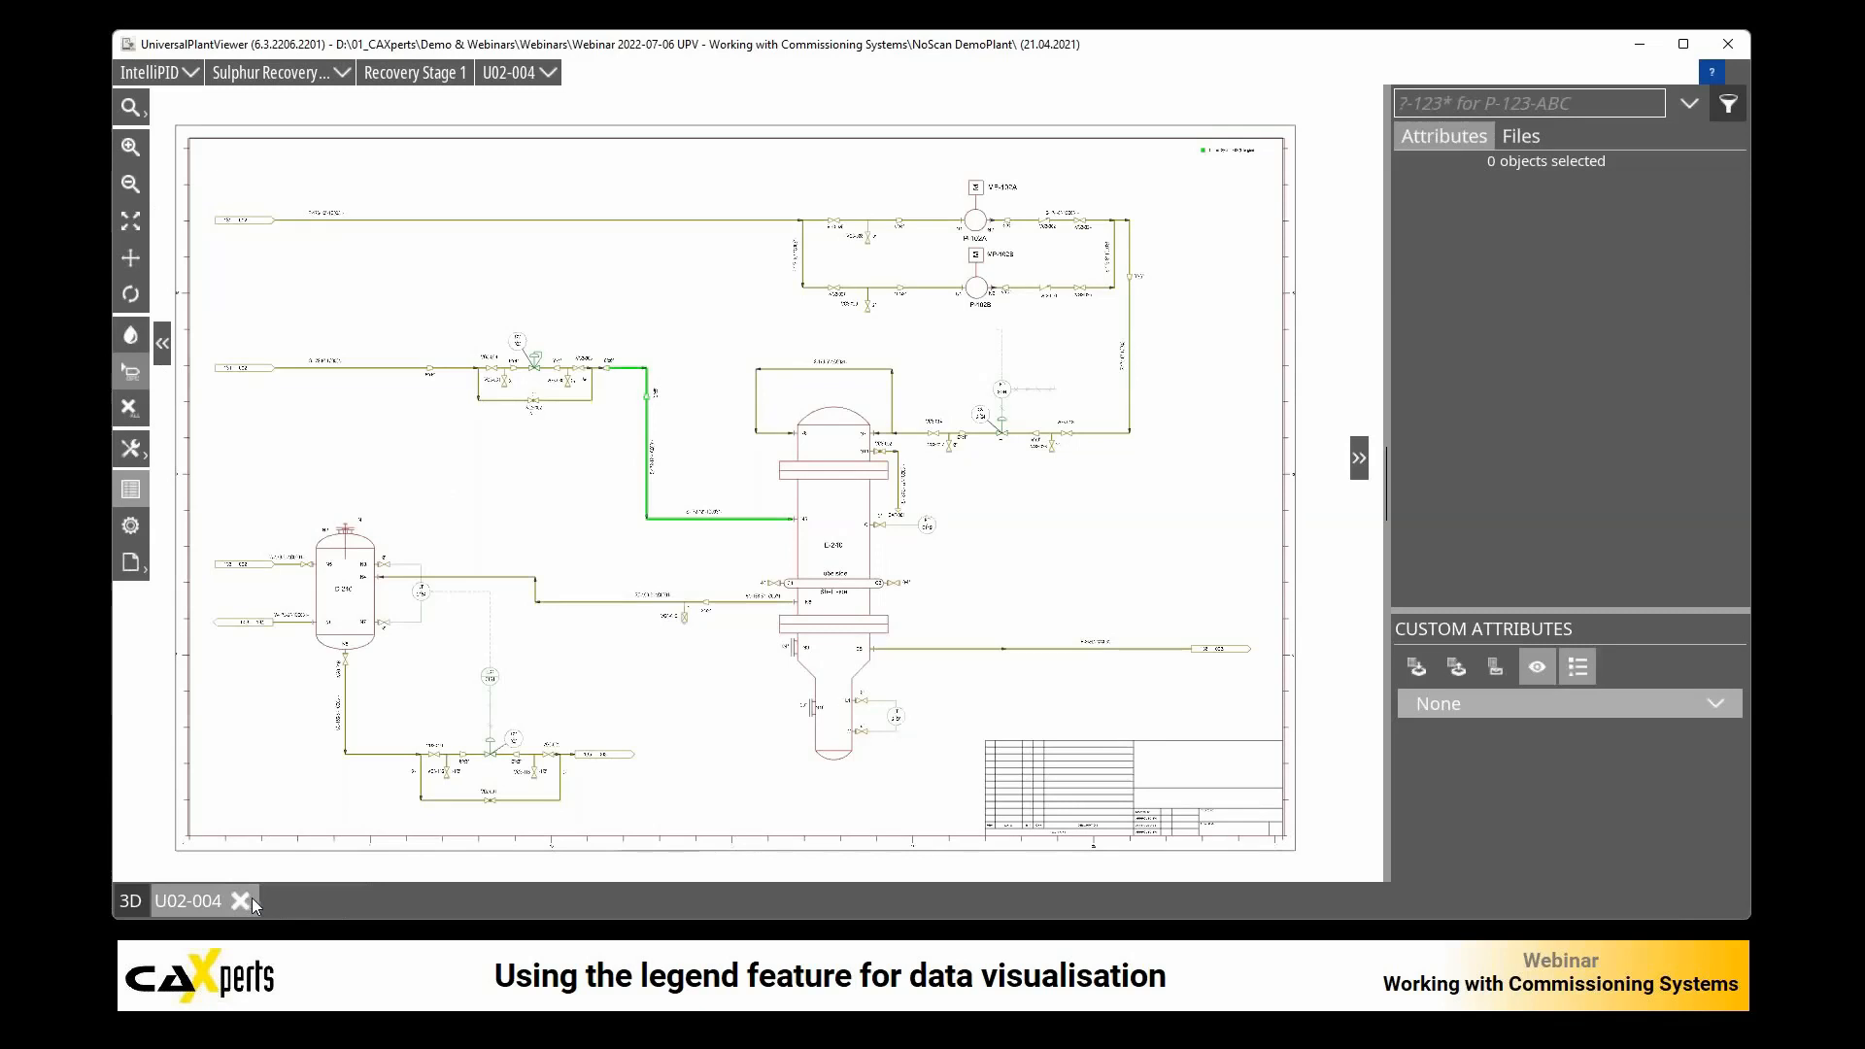
{"action": "left_click", "coordinate": [249, 899]}
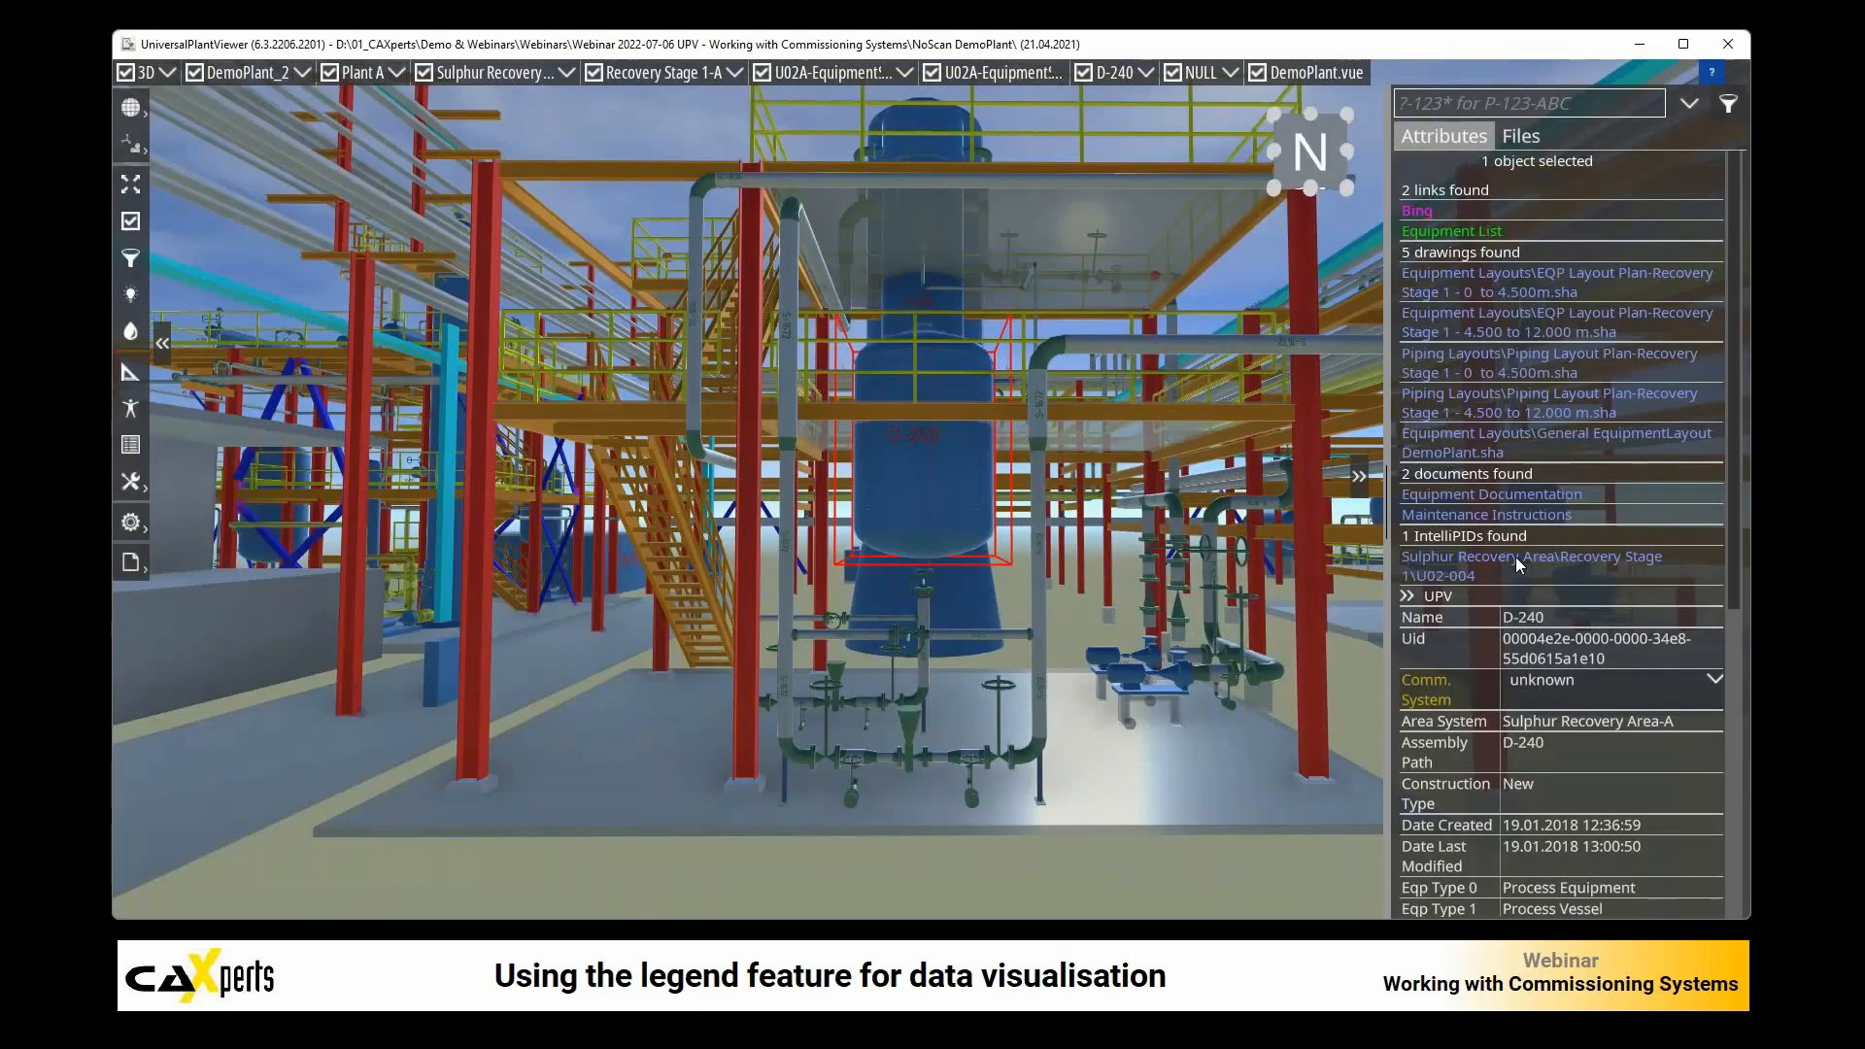
{"action": "left_click", "coordinate": [1518, 564]}
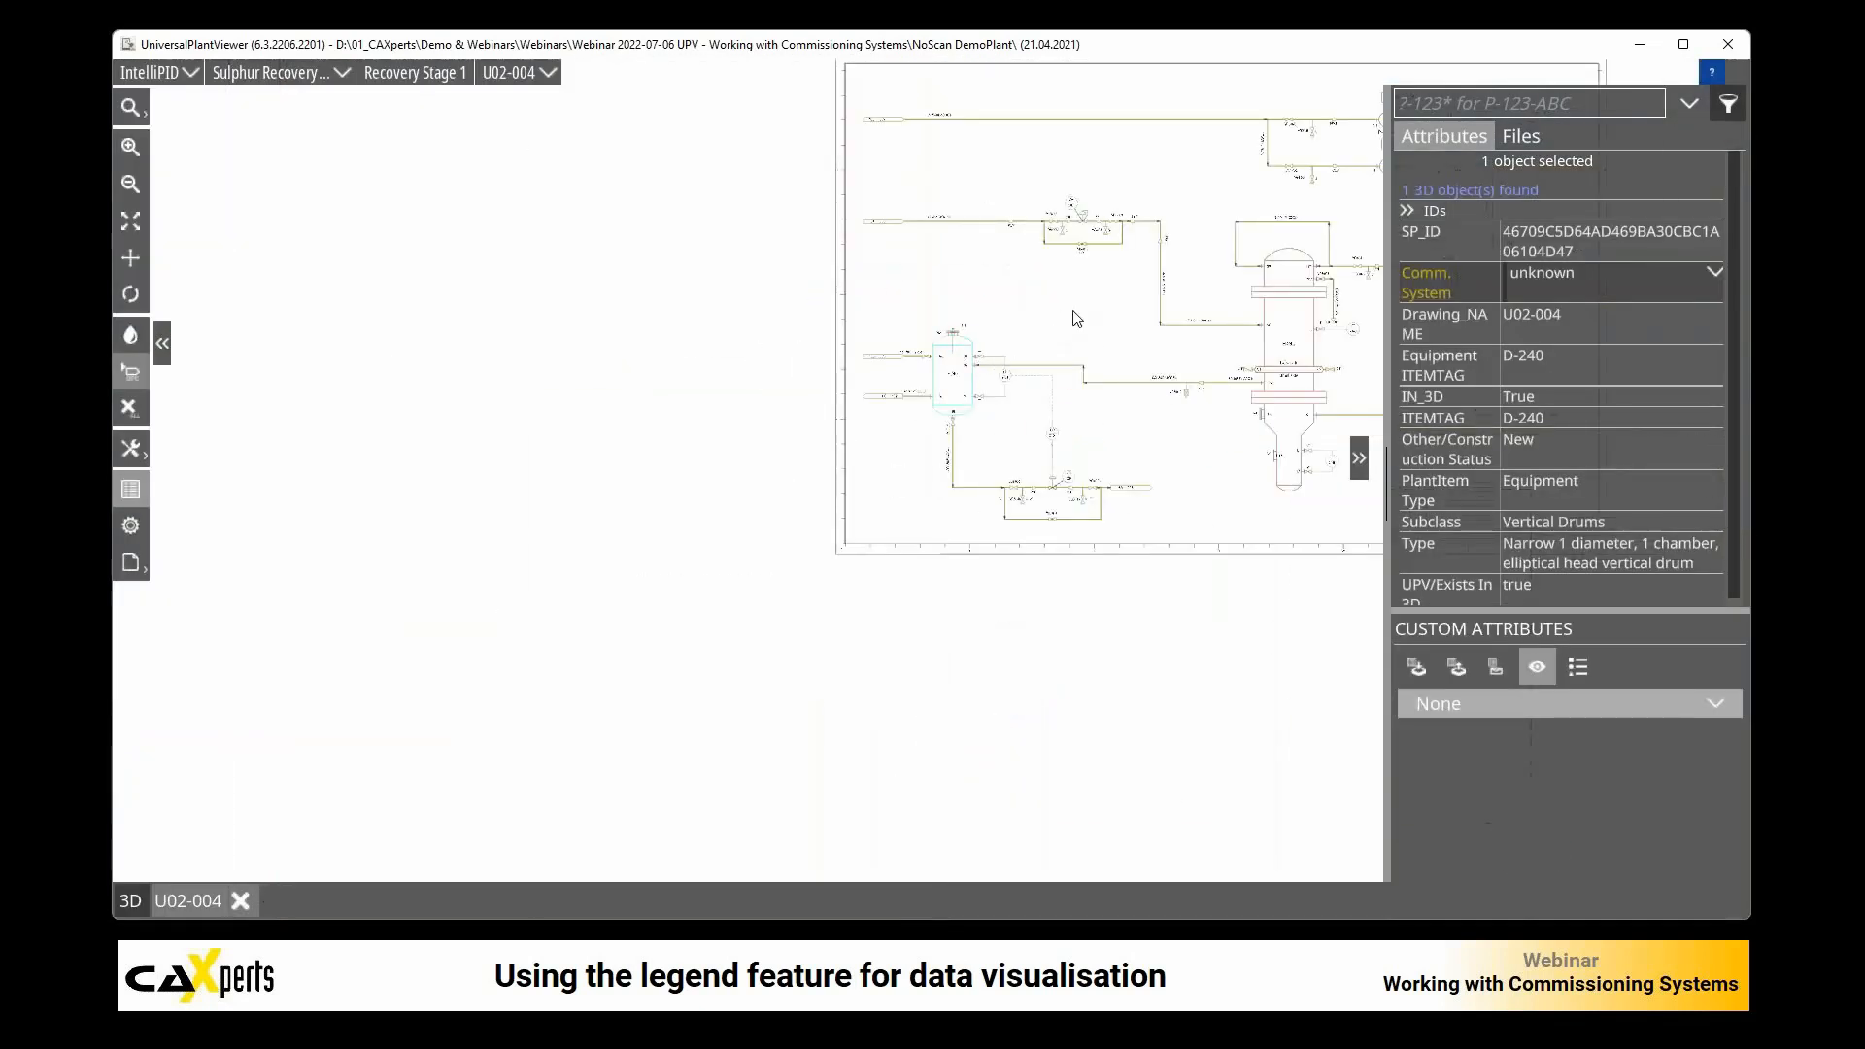
{"action": "scroll", "coordinate": [947, 417], "scroll_direction": "up", "scroll_amount": 2}
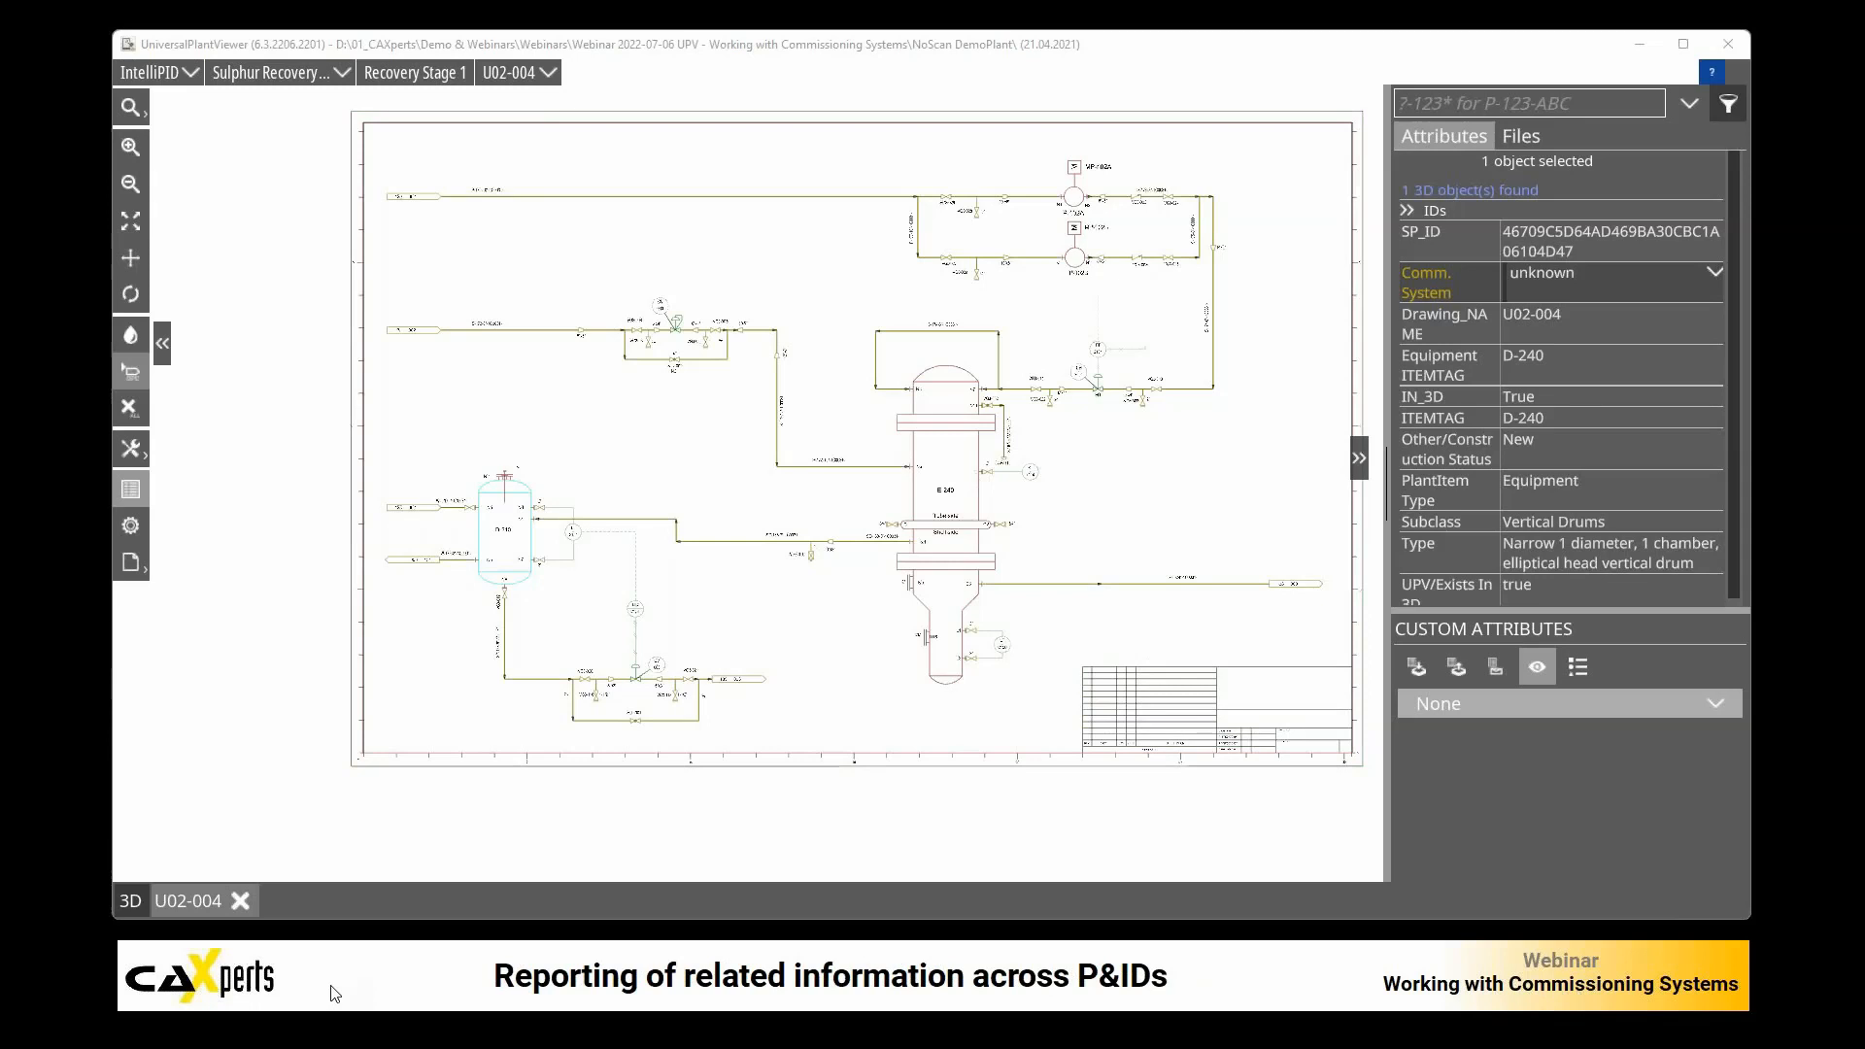
{"action": "left_click", "coordinate": [132, 569]}
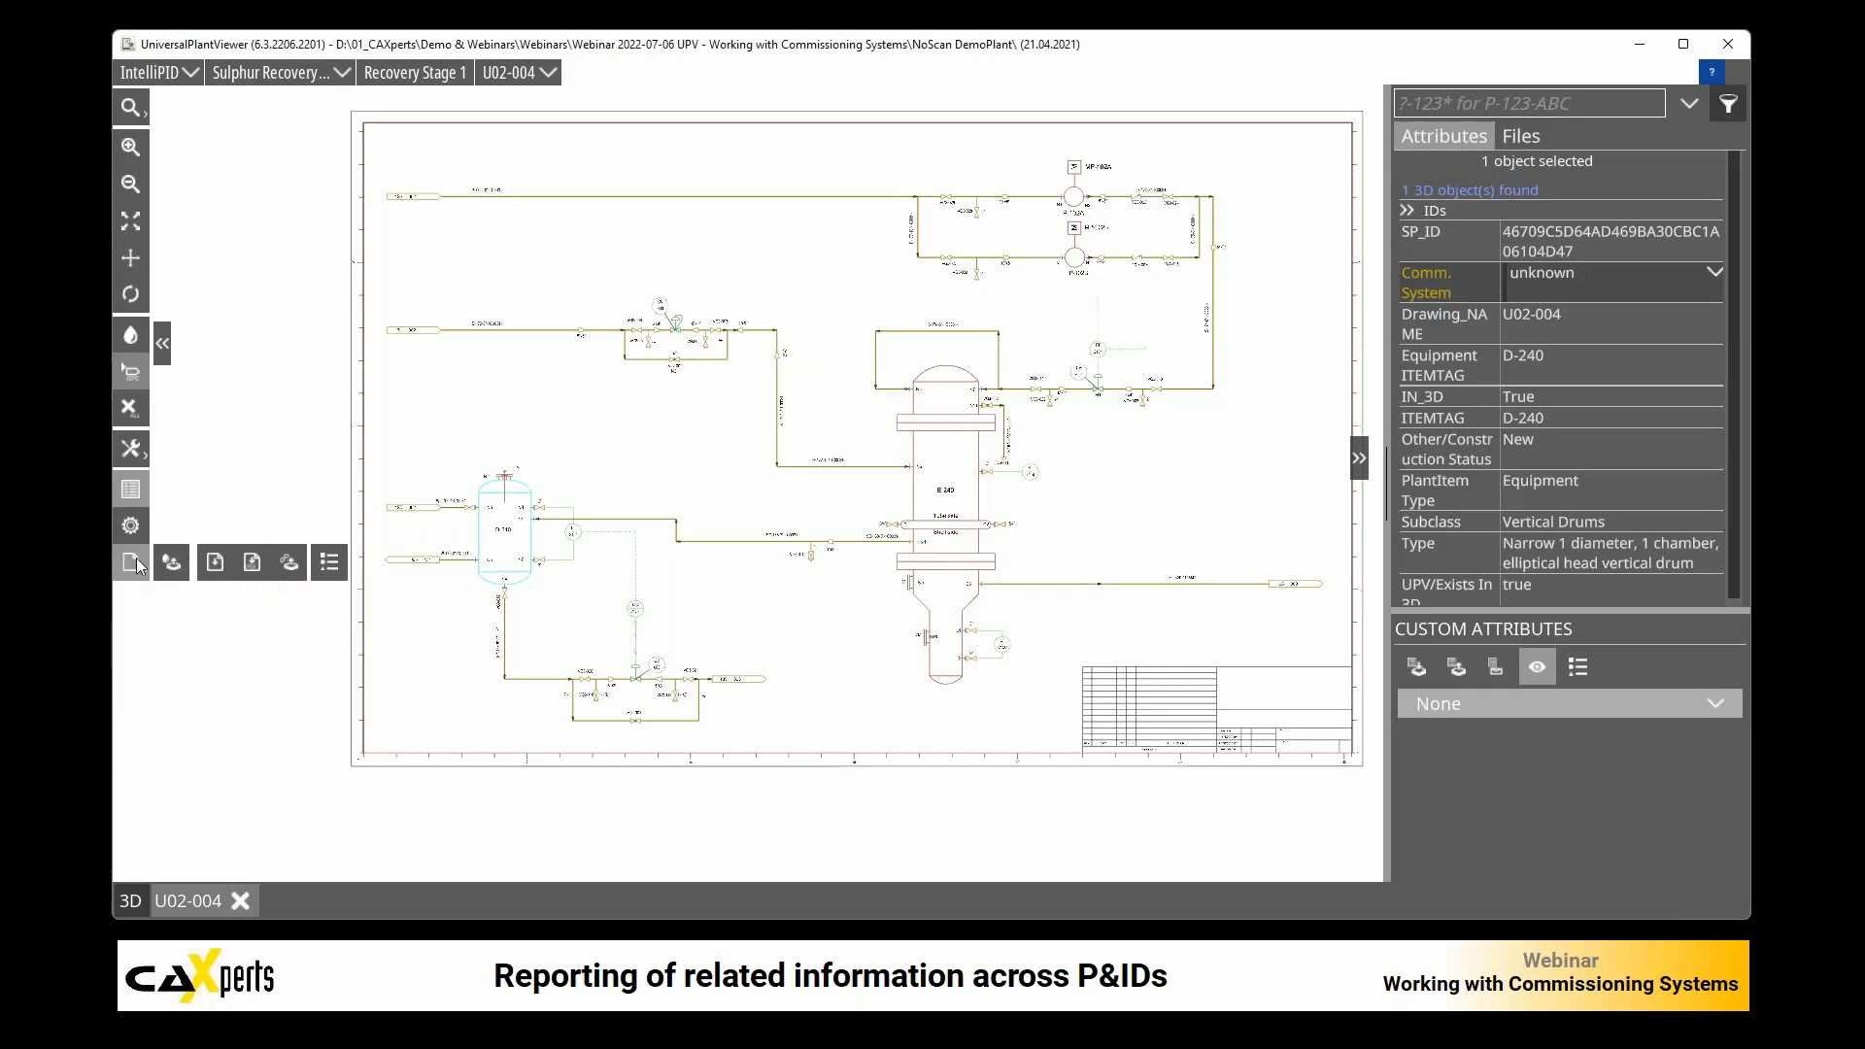
{"action": "left_click", "coordinate": [216, 563]}
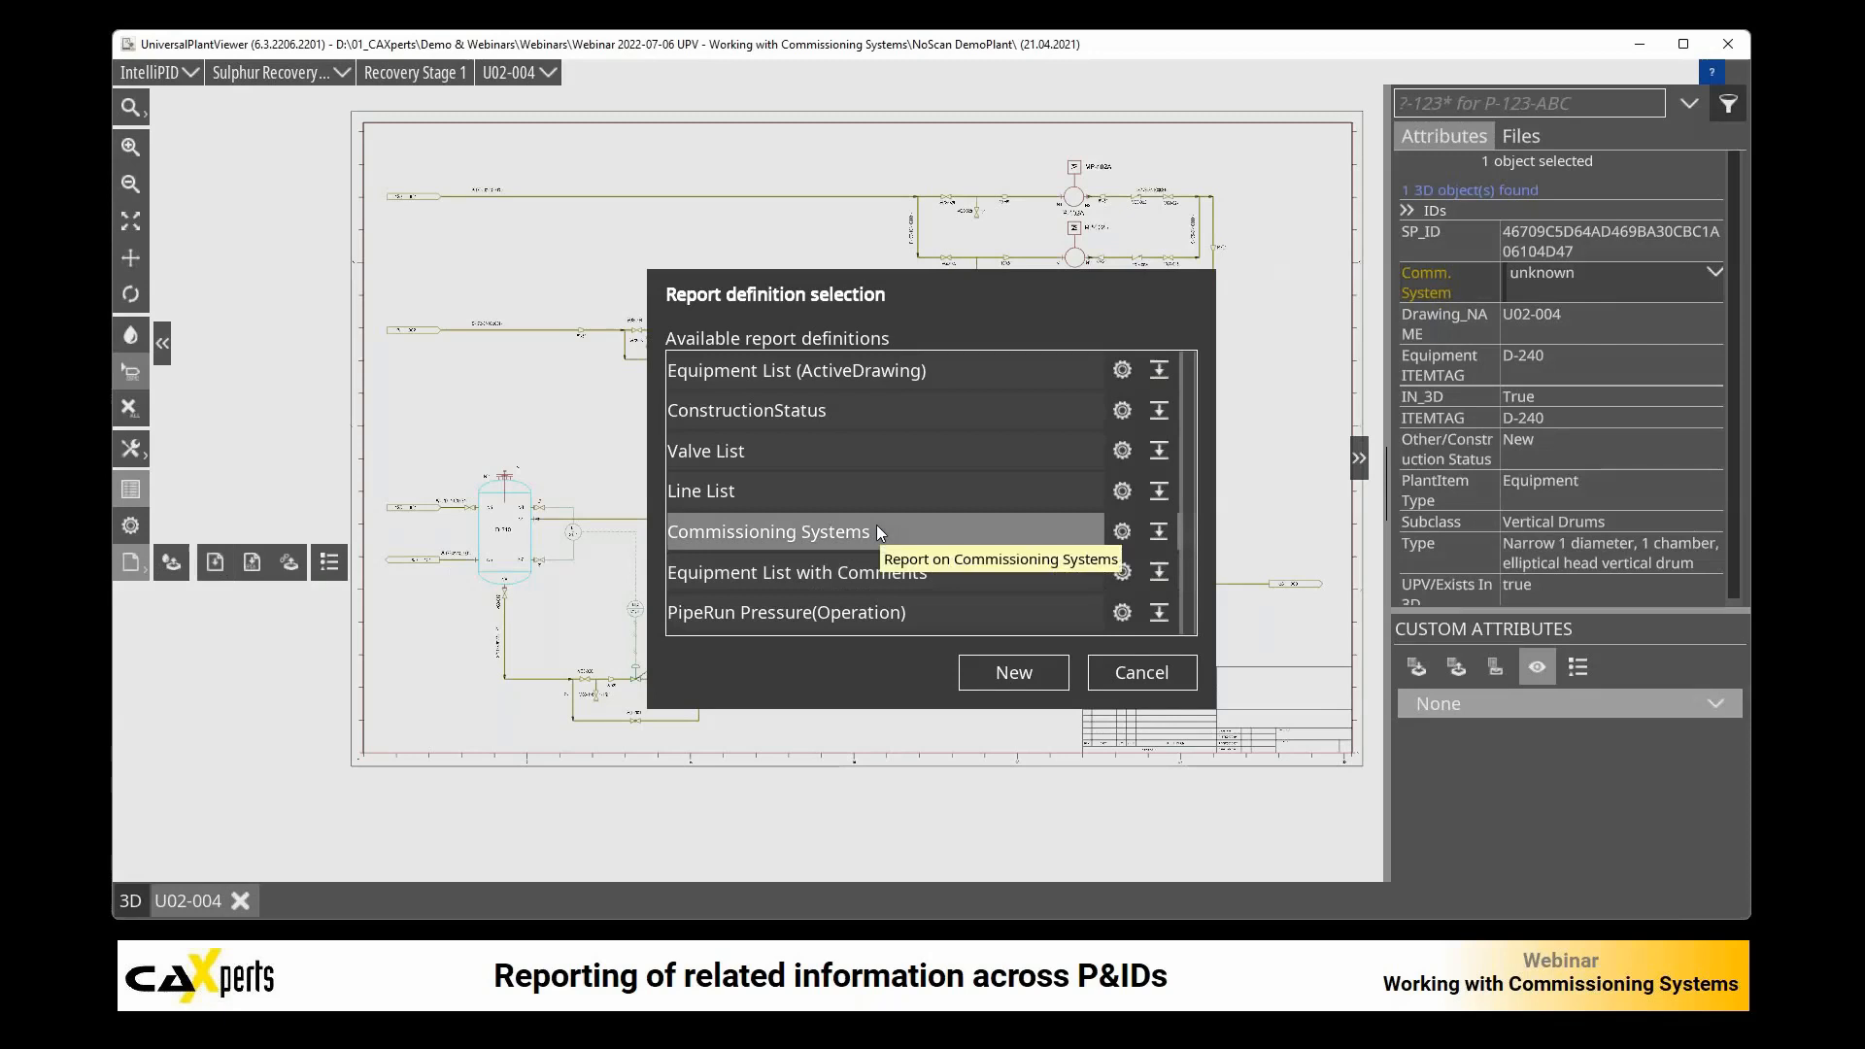
{"action": "left_click", "coordinate": [1033, 675]}
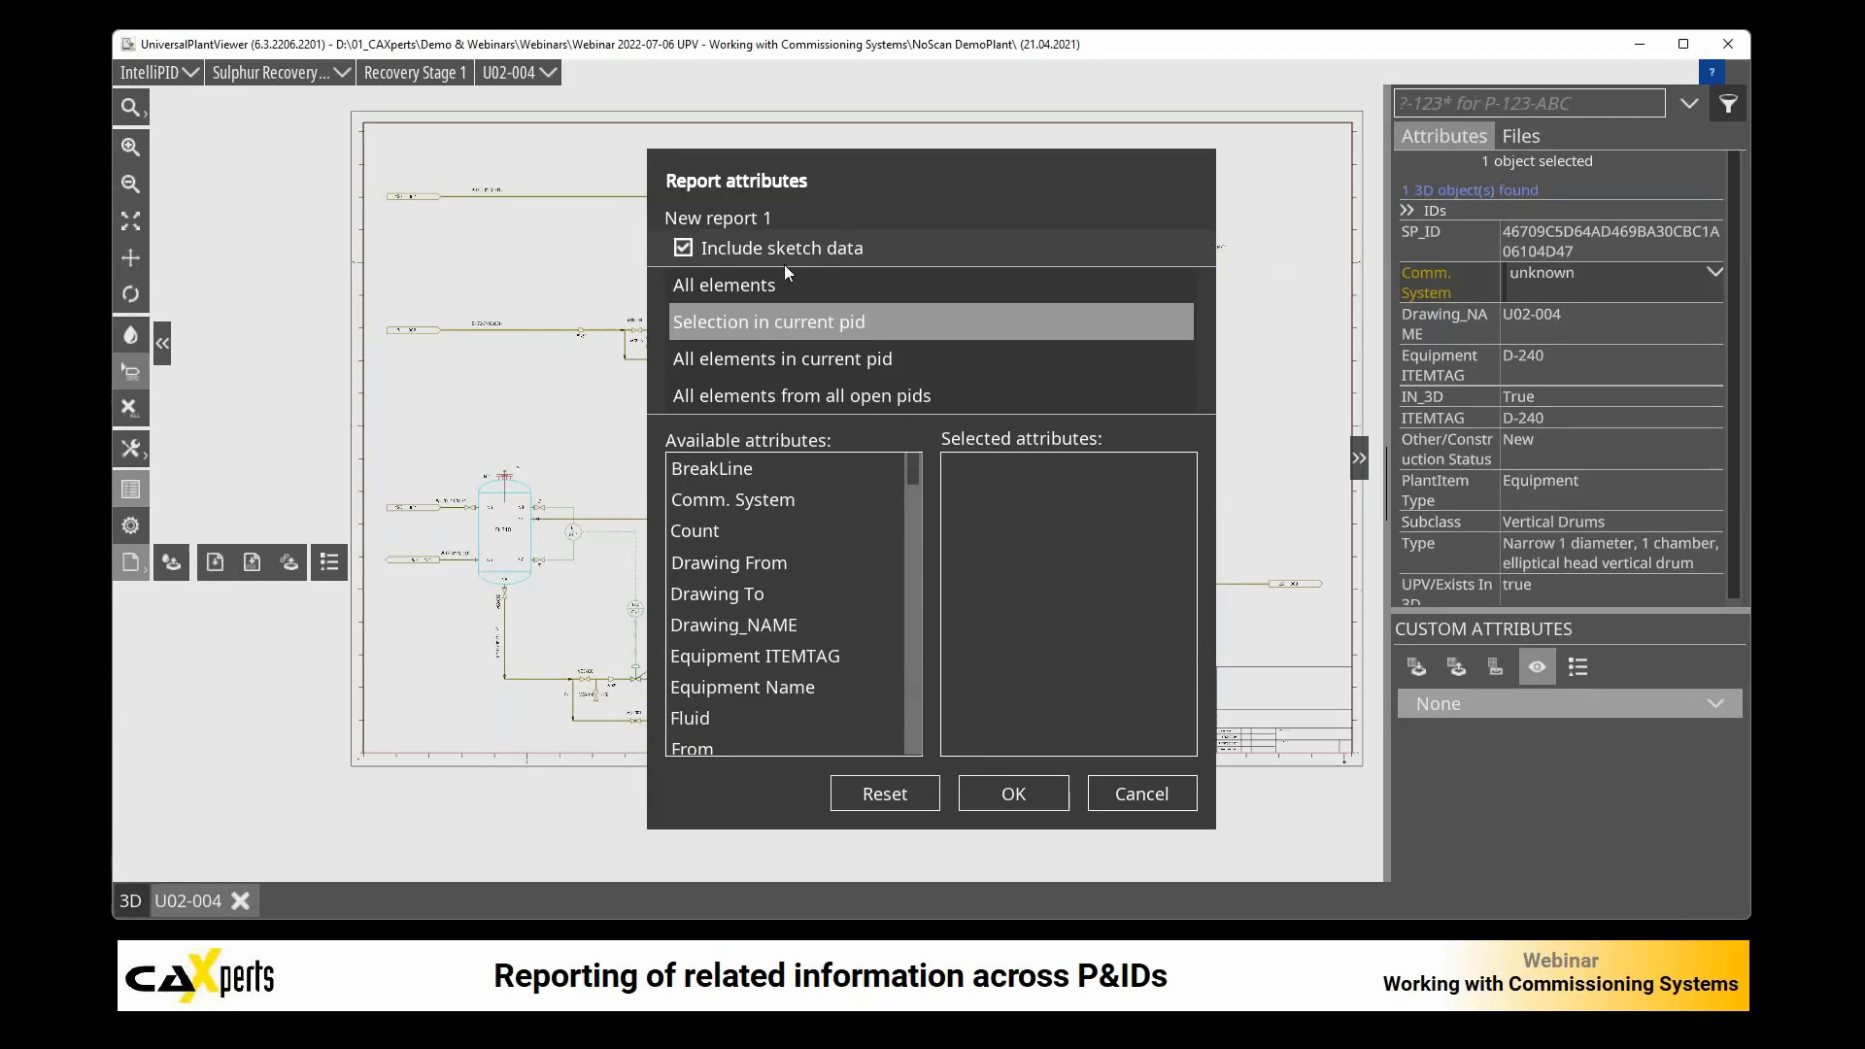
{"action": "left_click", "coordinate": [831, 359]}
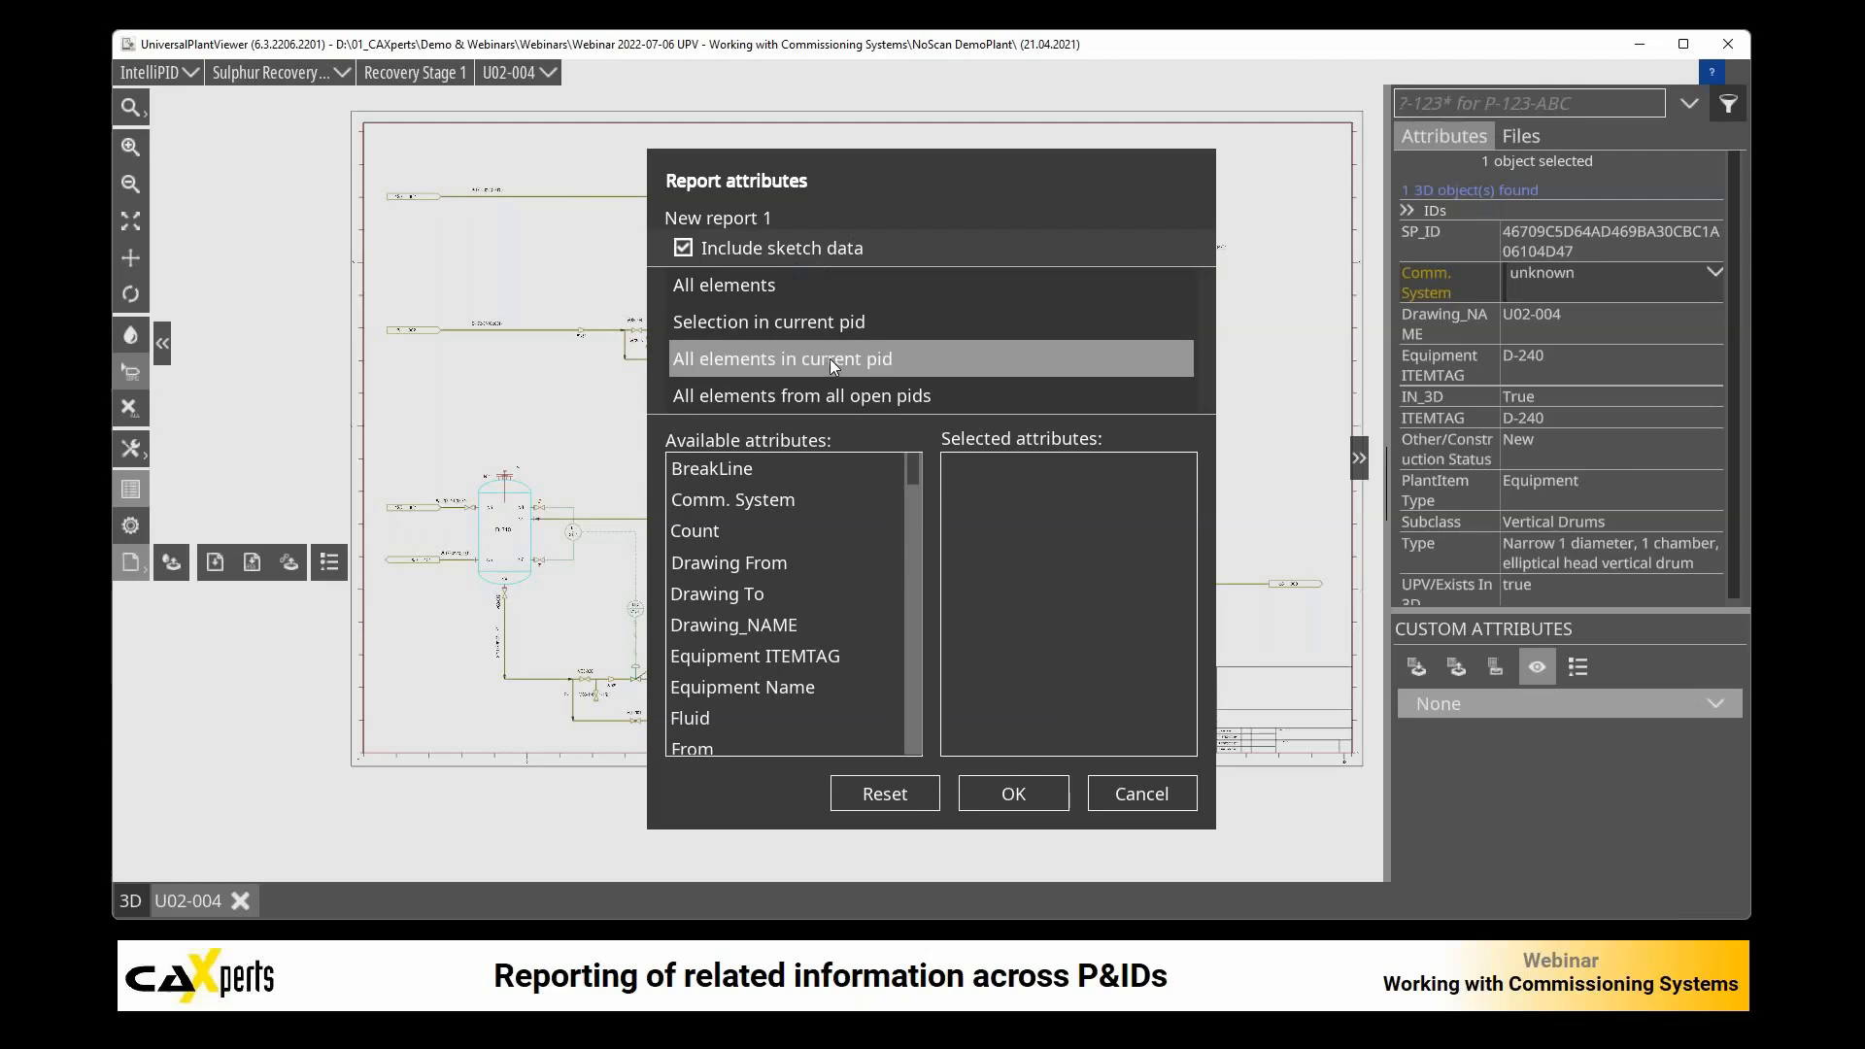
{"action": "left_click", "coordinate": [808, 395]}
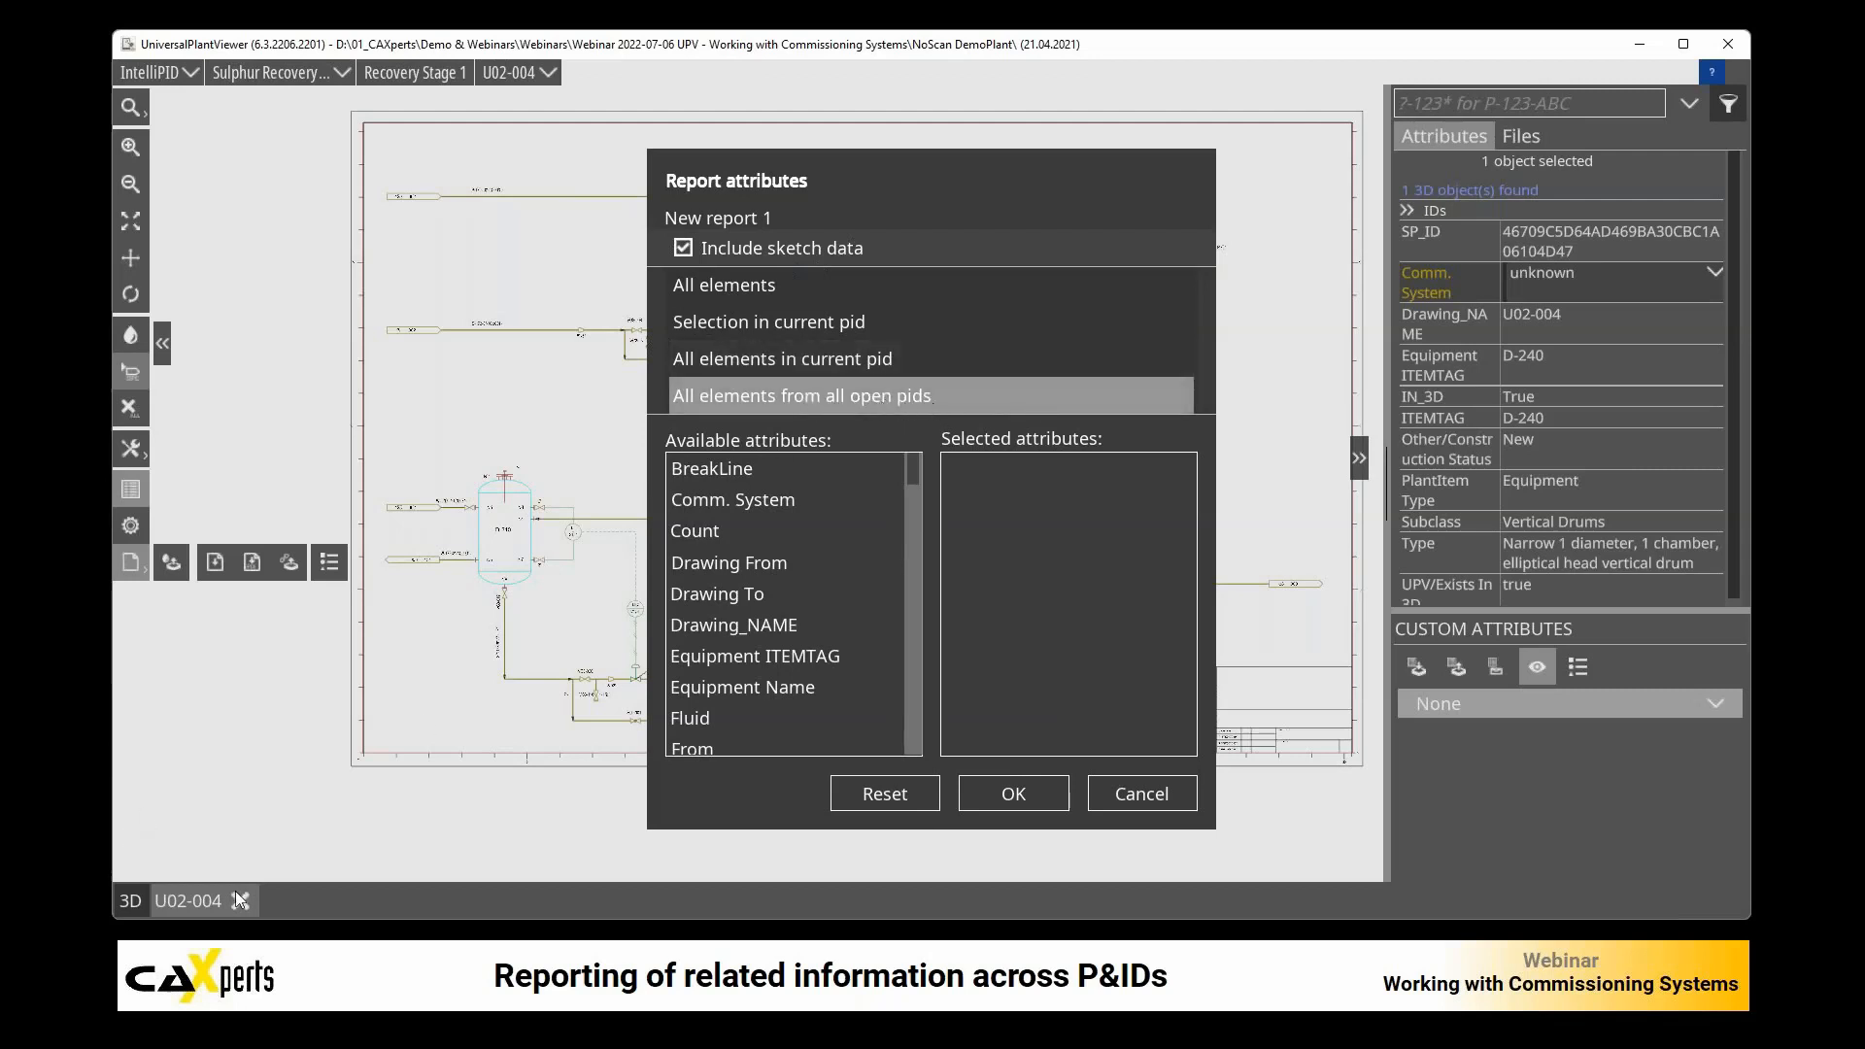
{"action": "left_click", "coordinate": [732, 285]}
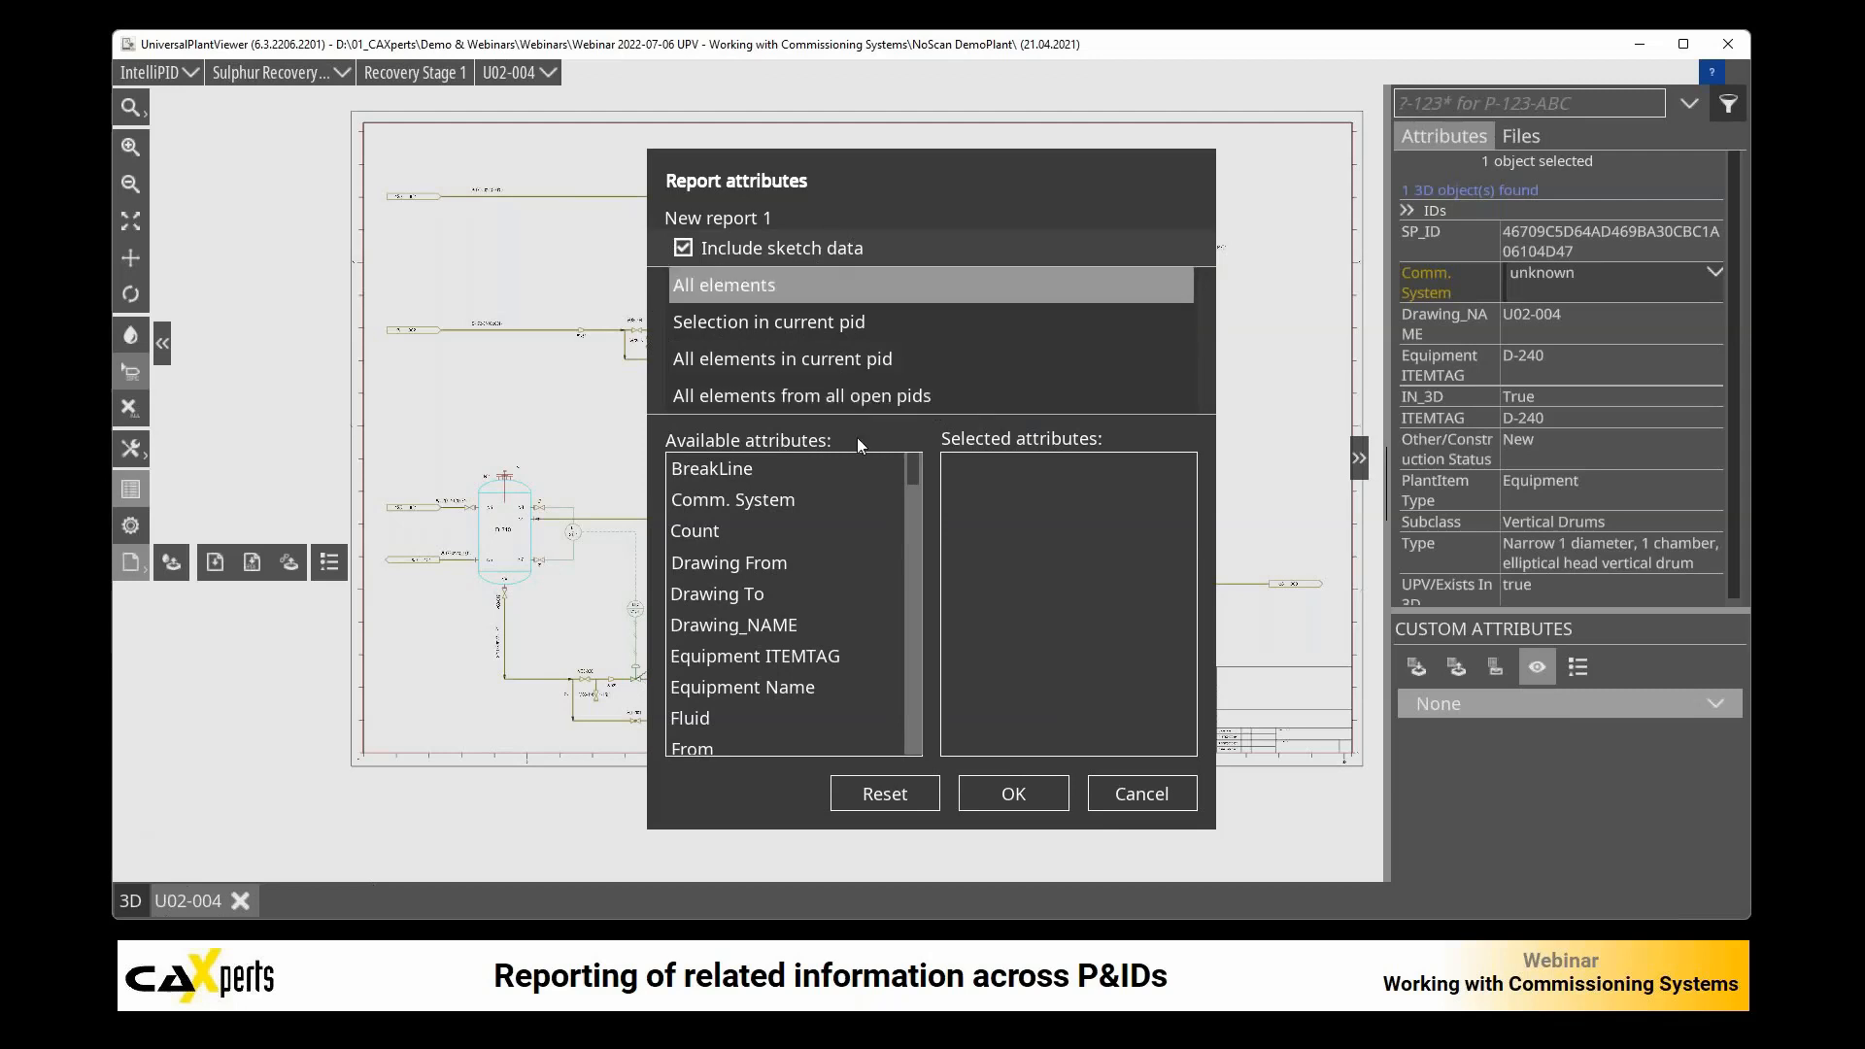
{"action": "left_click_drag", "start_coordinate": [779, 631], "coordinate": [1039, 580]}
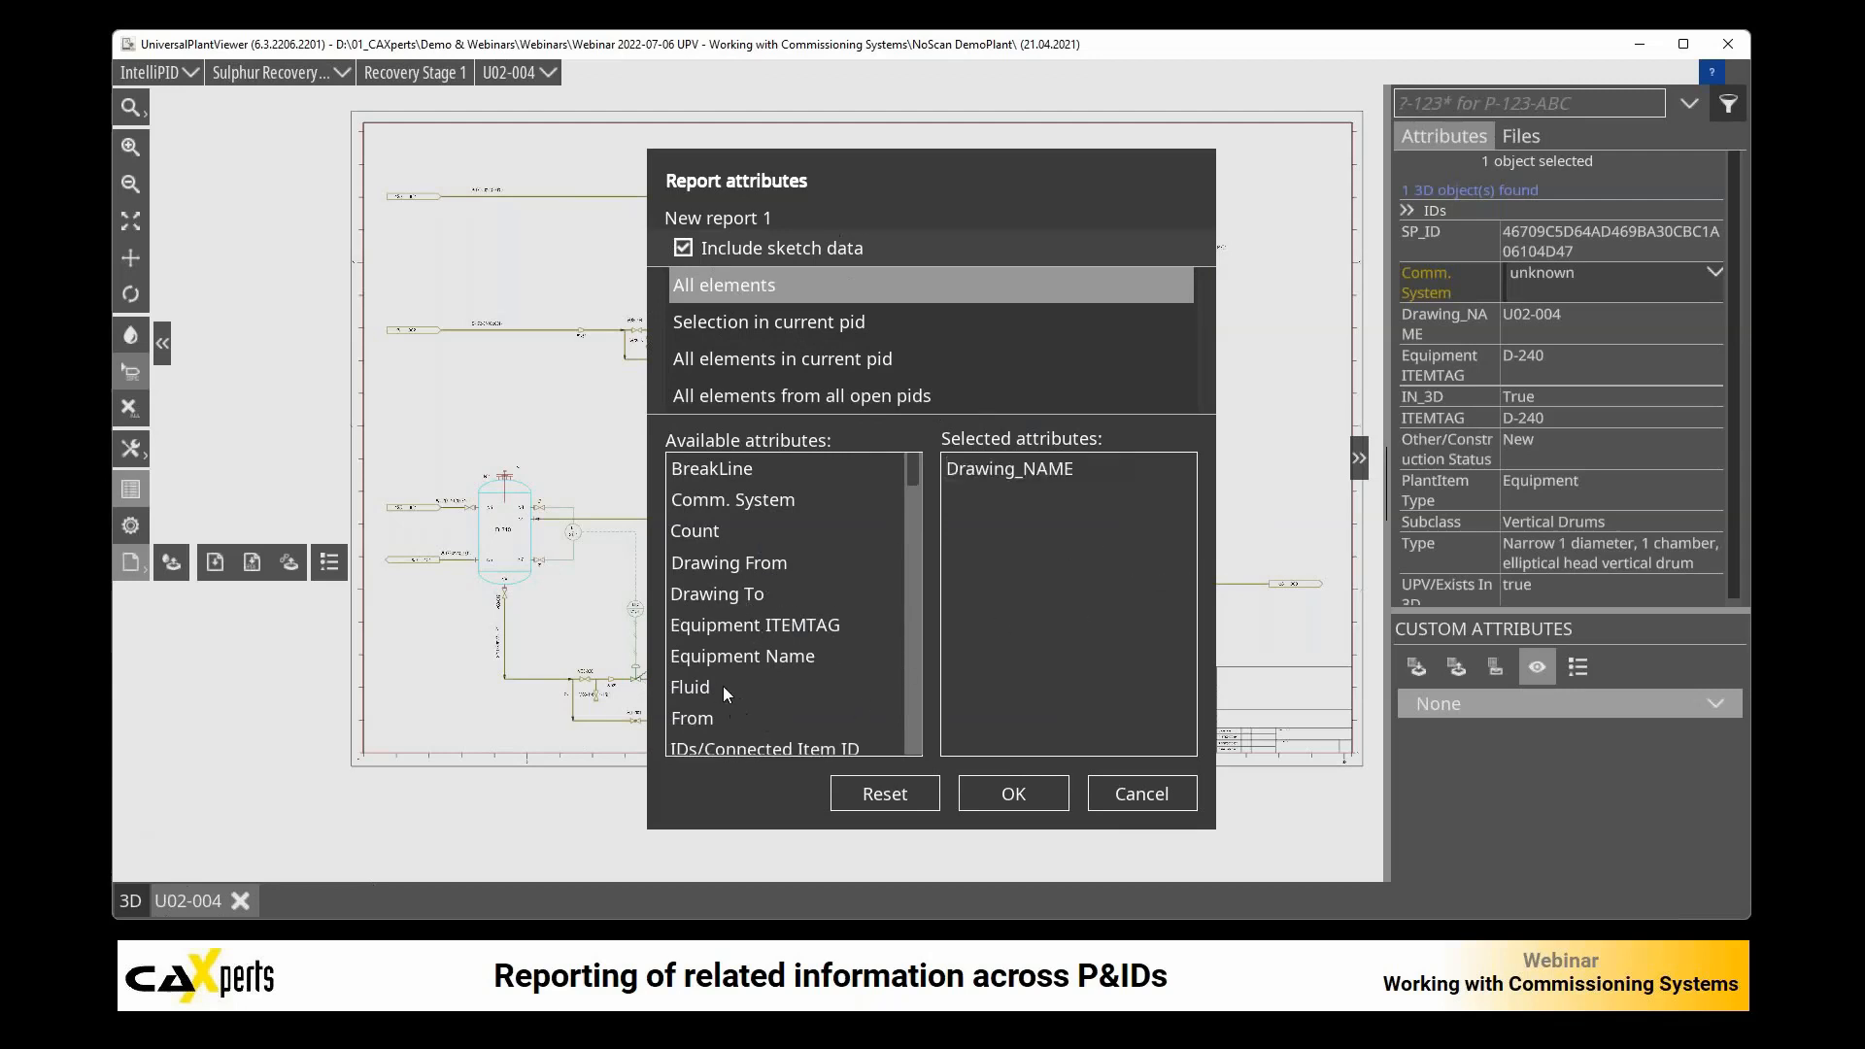
{"action": "left_click_drag", "start_coordinate": [690, 685], "coordinate": [1017, 568]}
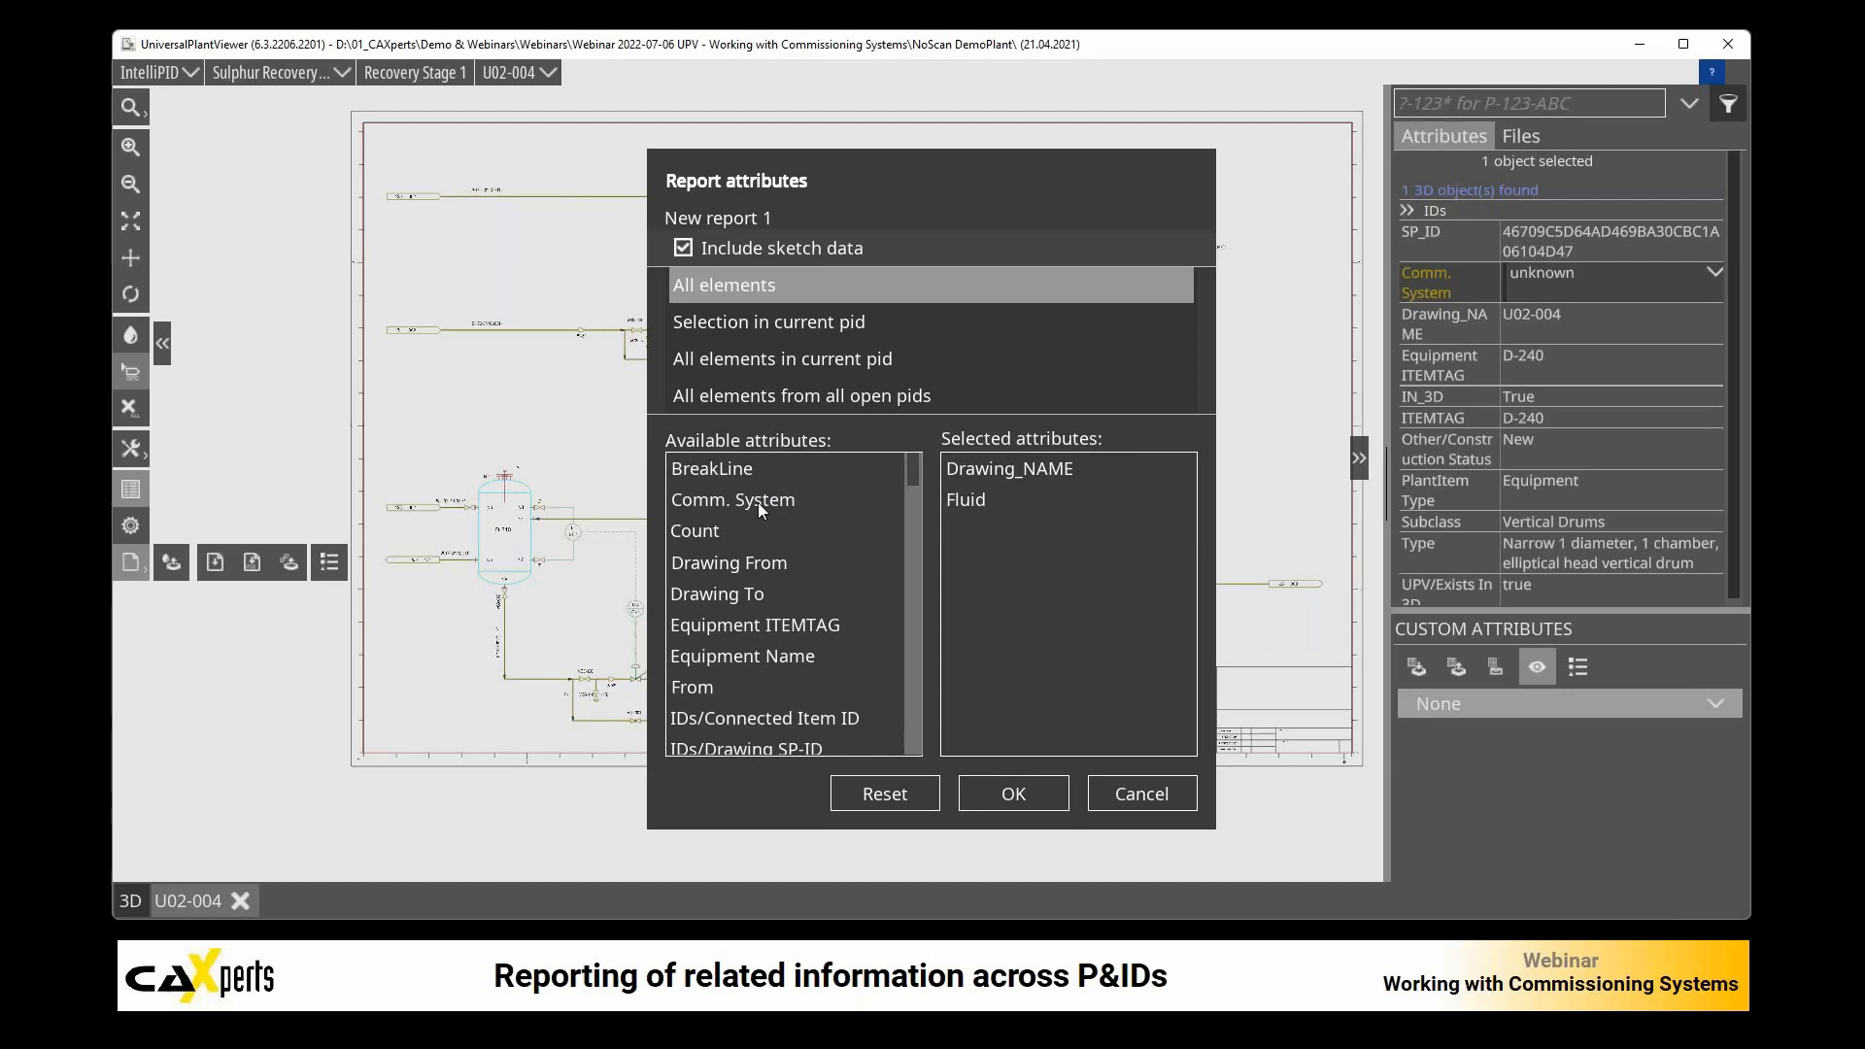
{"action": "left_click_drag", "start_coordinate": [758, 503], "coordinate": [1023, 557]}
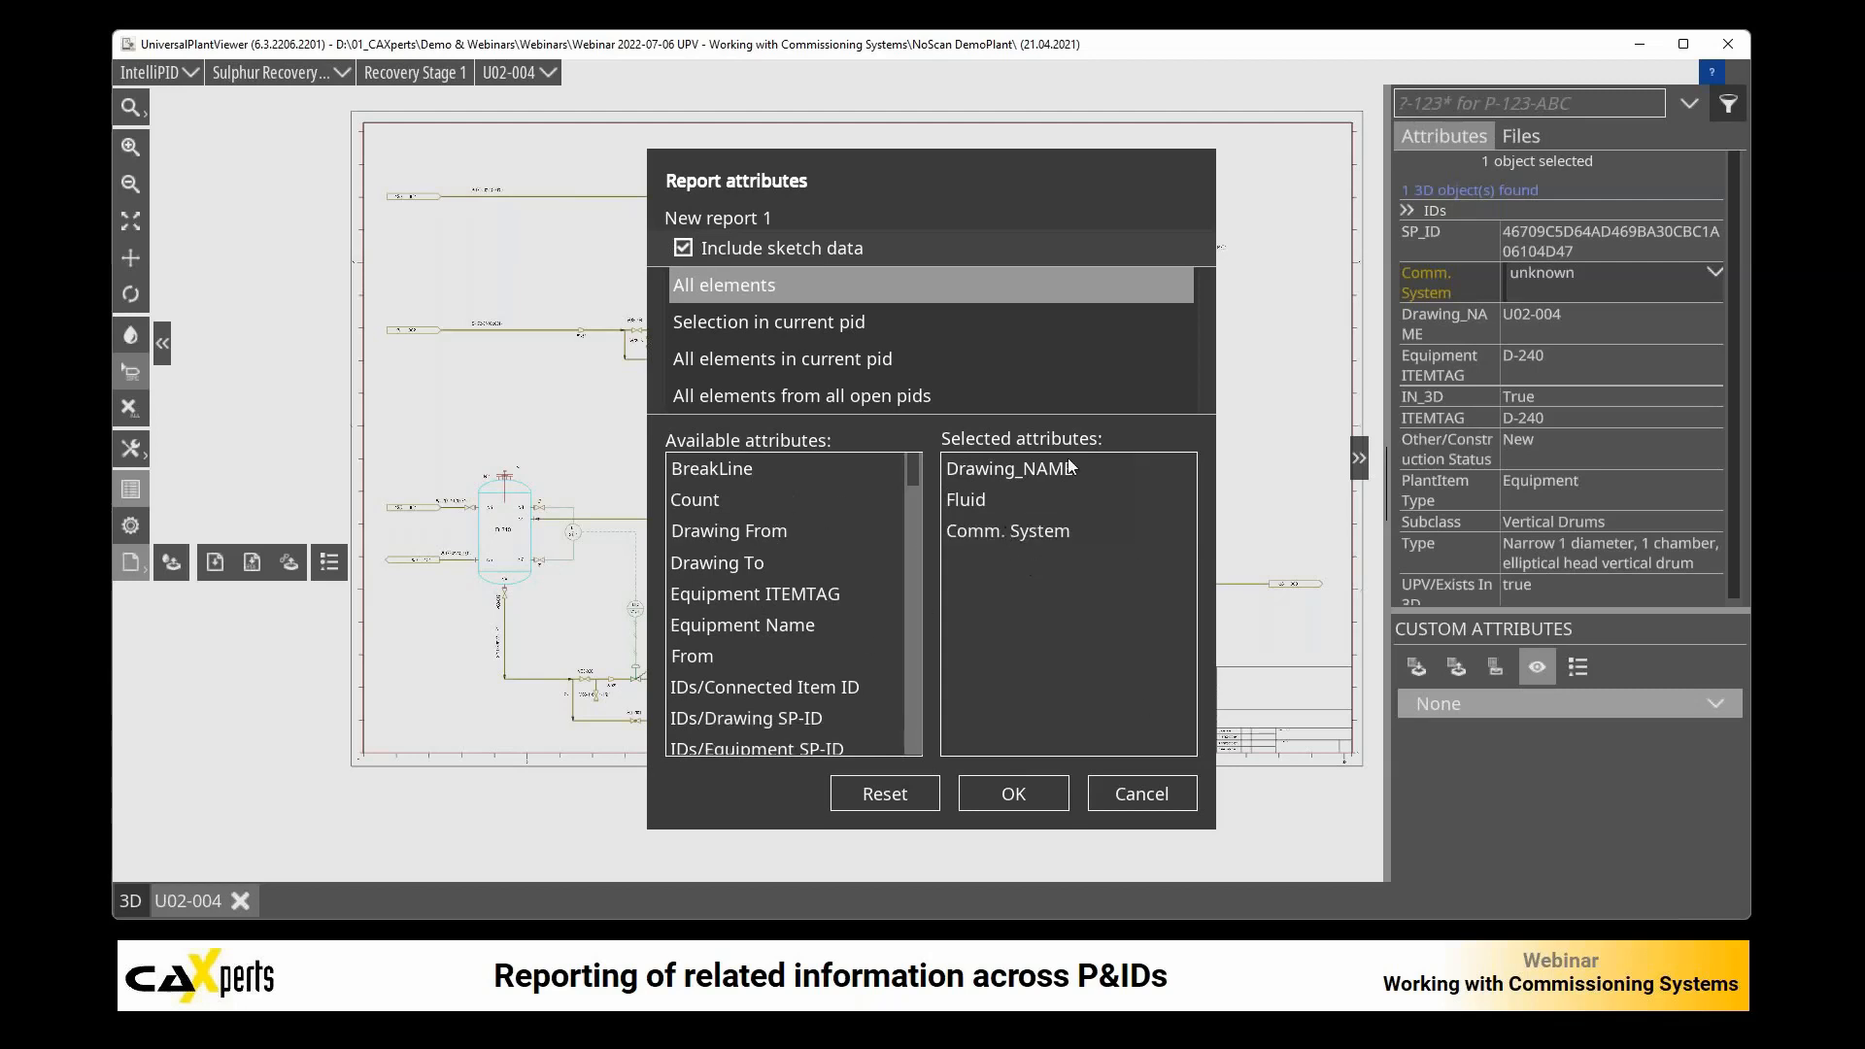
{"action": "scroll", "coordinate": [791, 651], "scroll_direction": "down", "scroll_amount": 9}
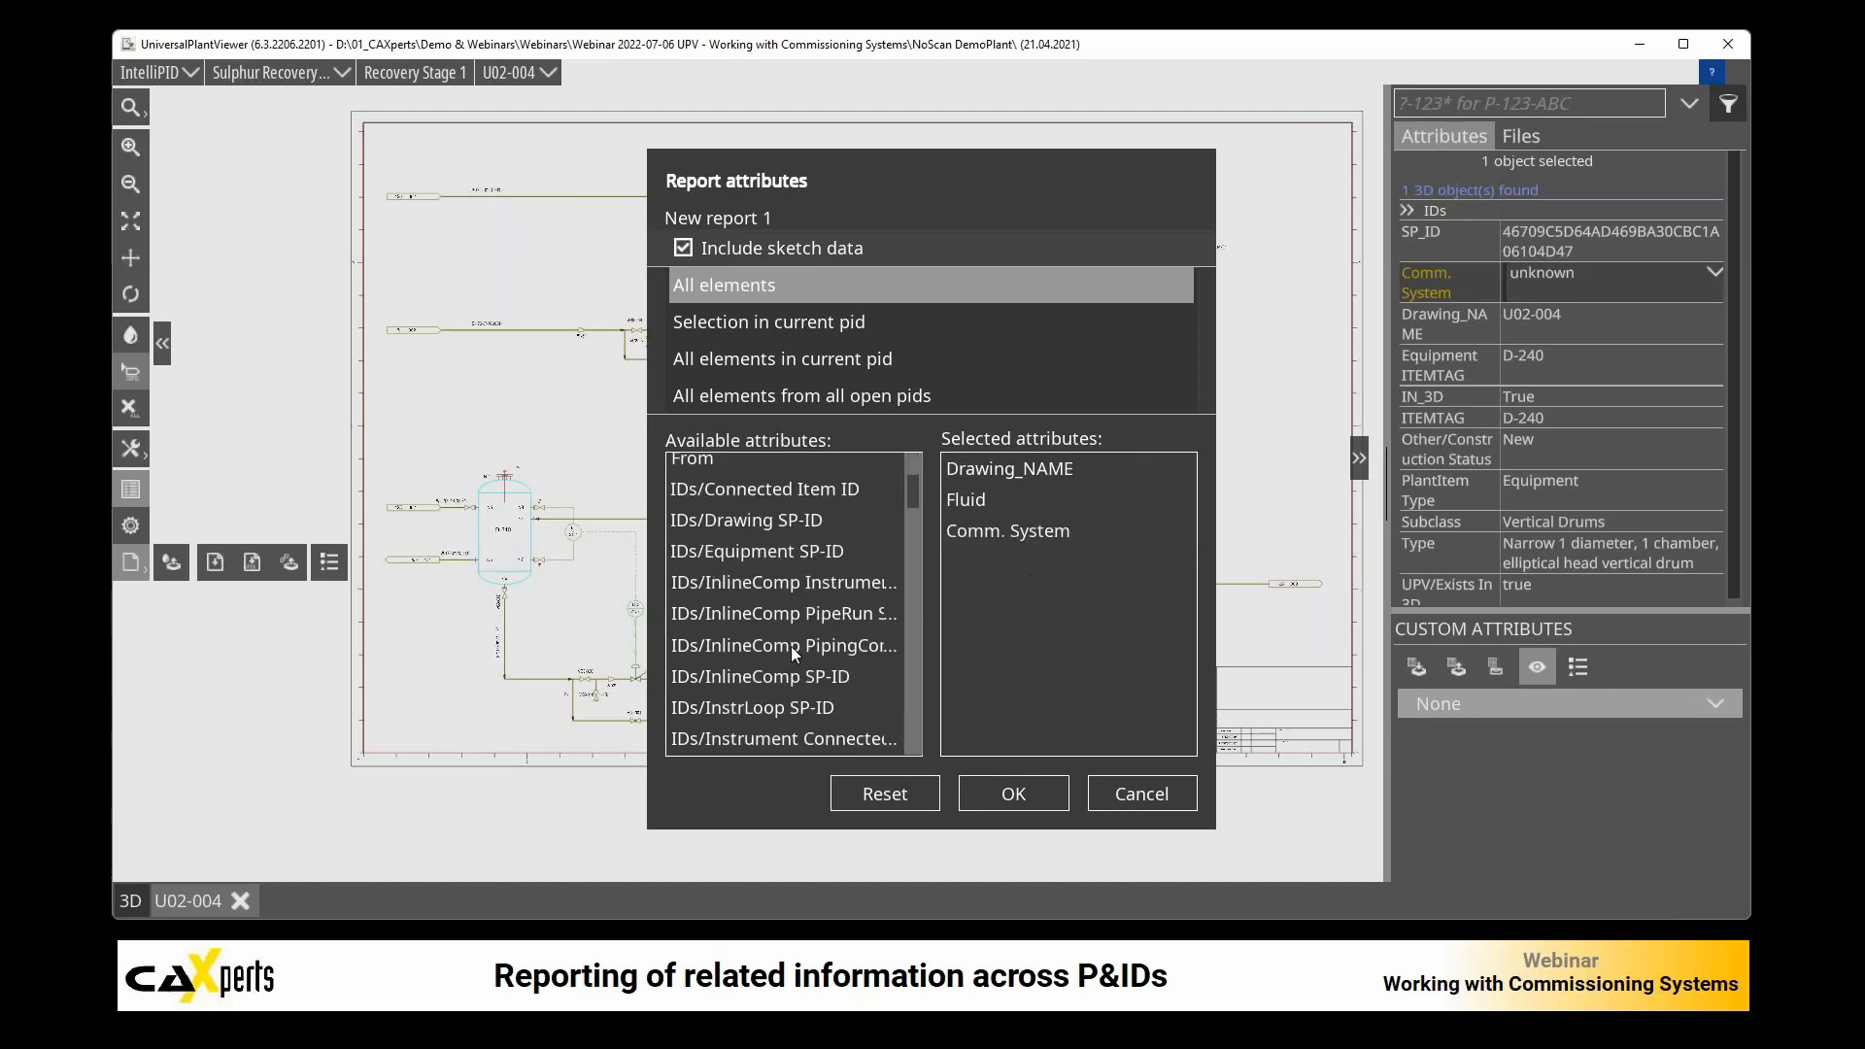
{"action": "left_click_drag", "start_coordinate": [725, 610], "coordinate": [996, 598]}
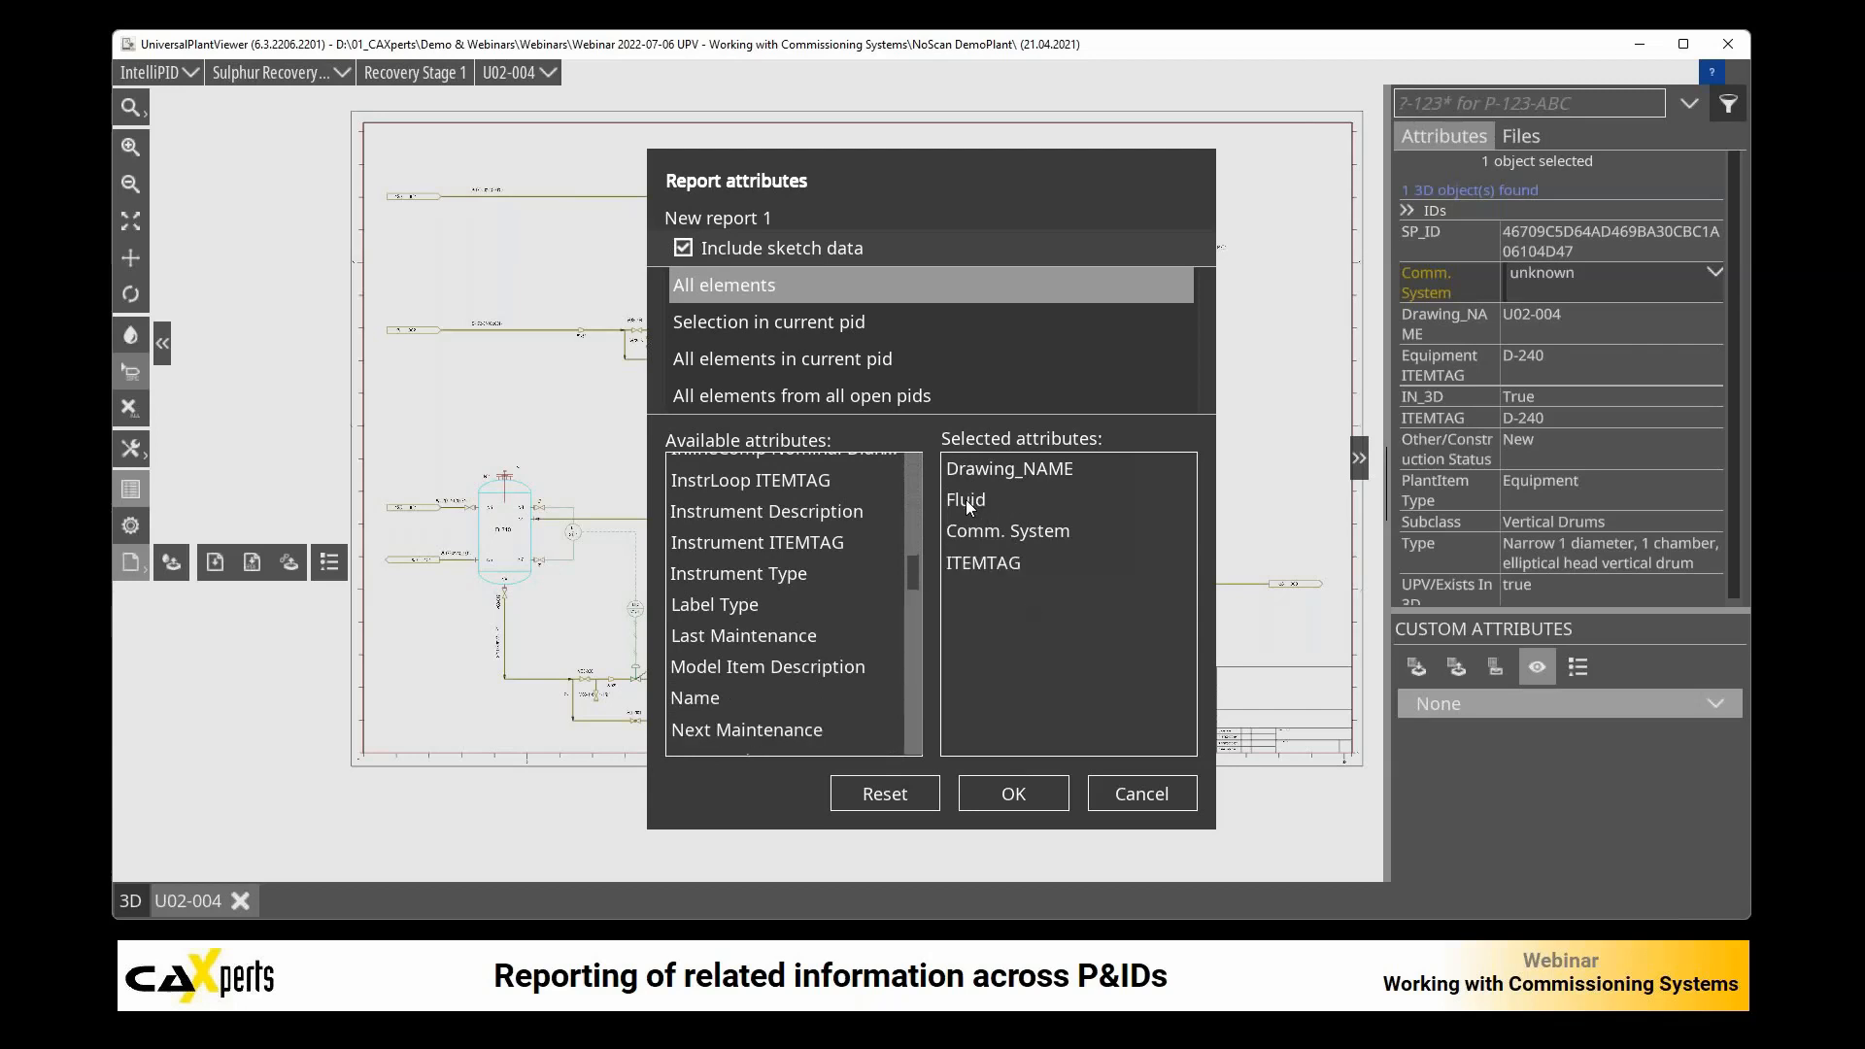
{"action": "left_click_drag", "start_coordinate": [967, 497], "coordinate": [779, 542]}
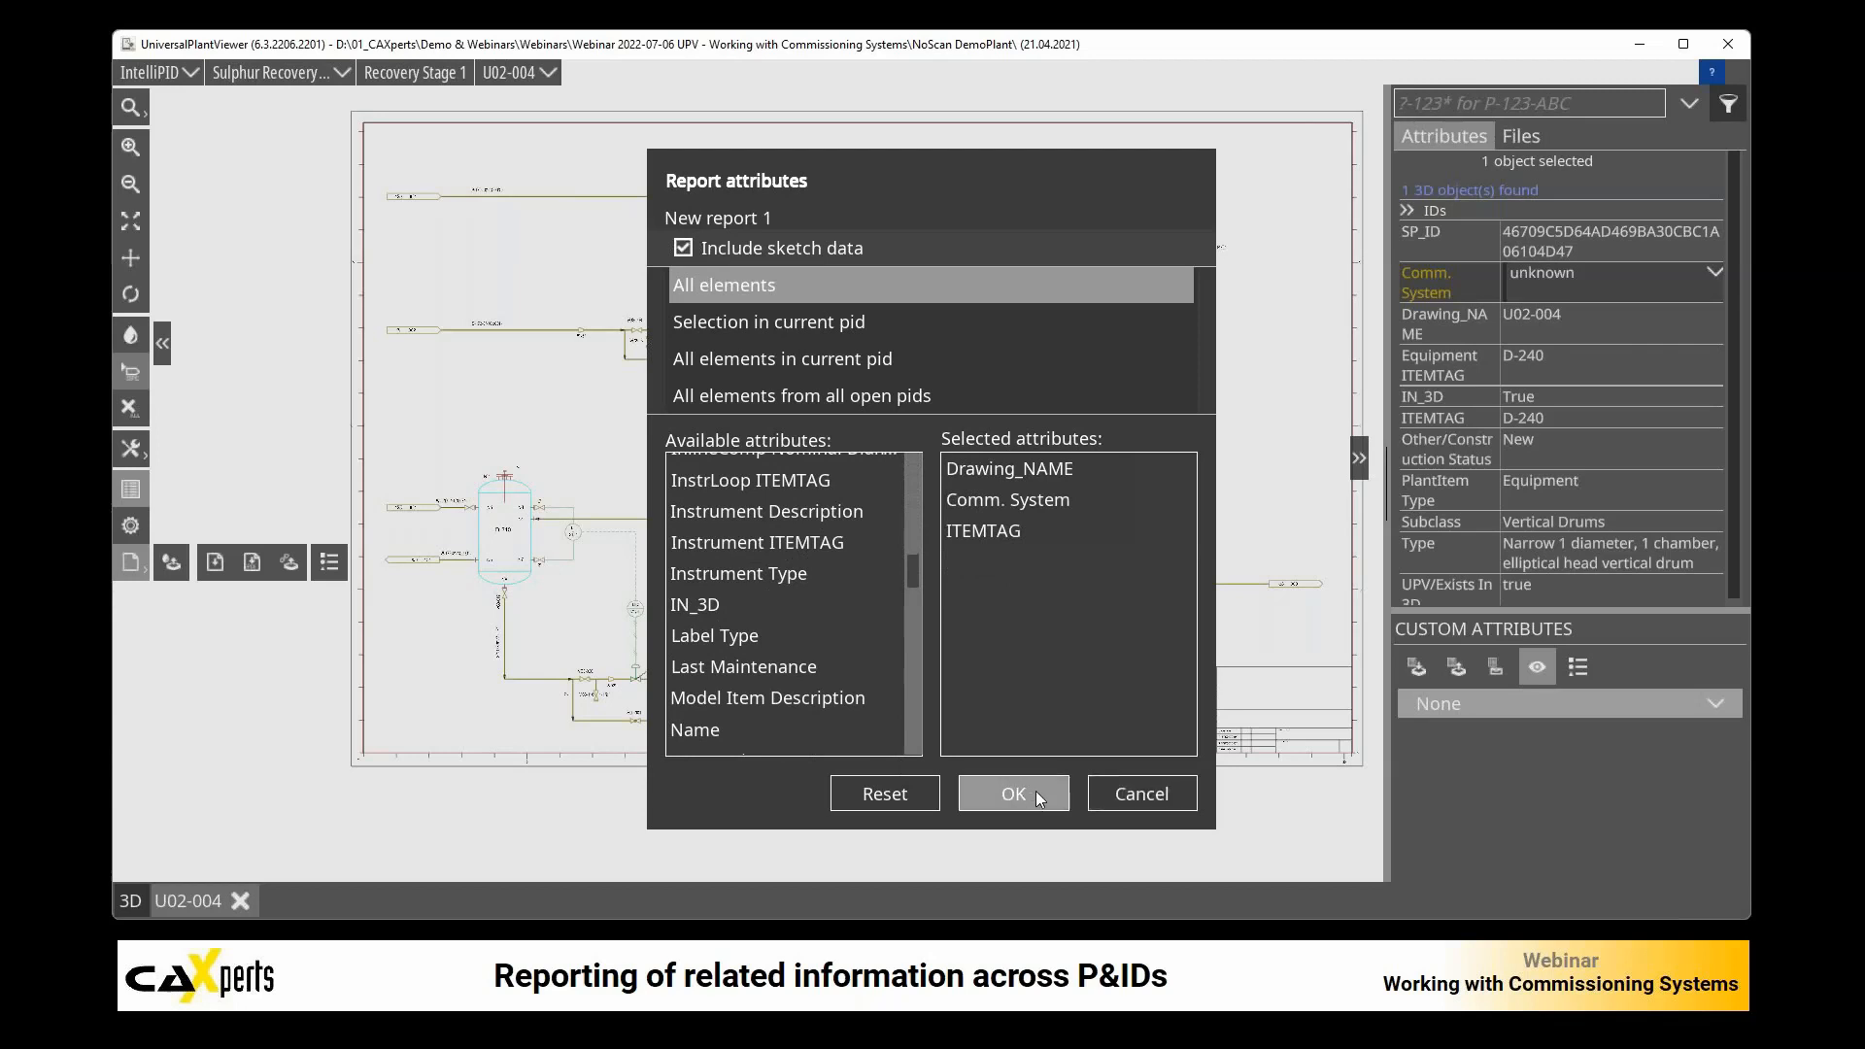
{"action": "left_click", "coordinate": [1129, 794]}
Step: Generate the Commissioning Systems report and change its scope to all elements
{"action": "left_click", "coordinate": [215, 562]}
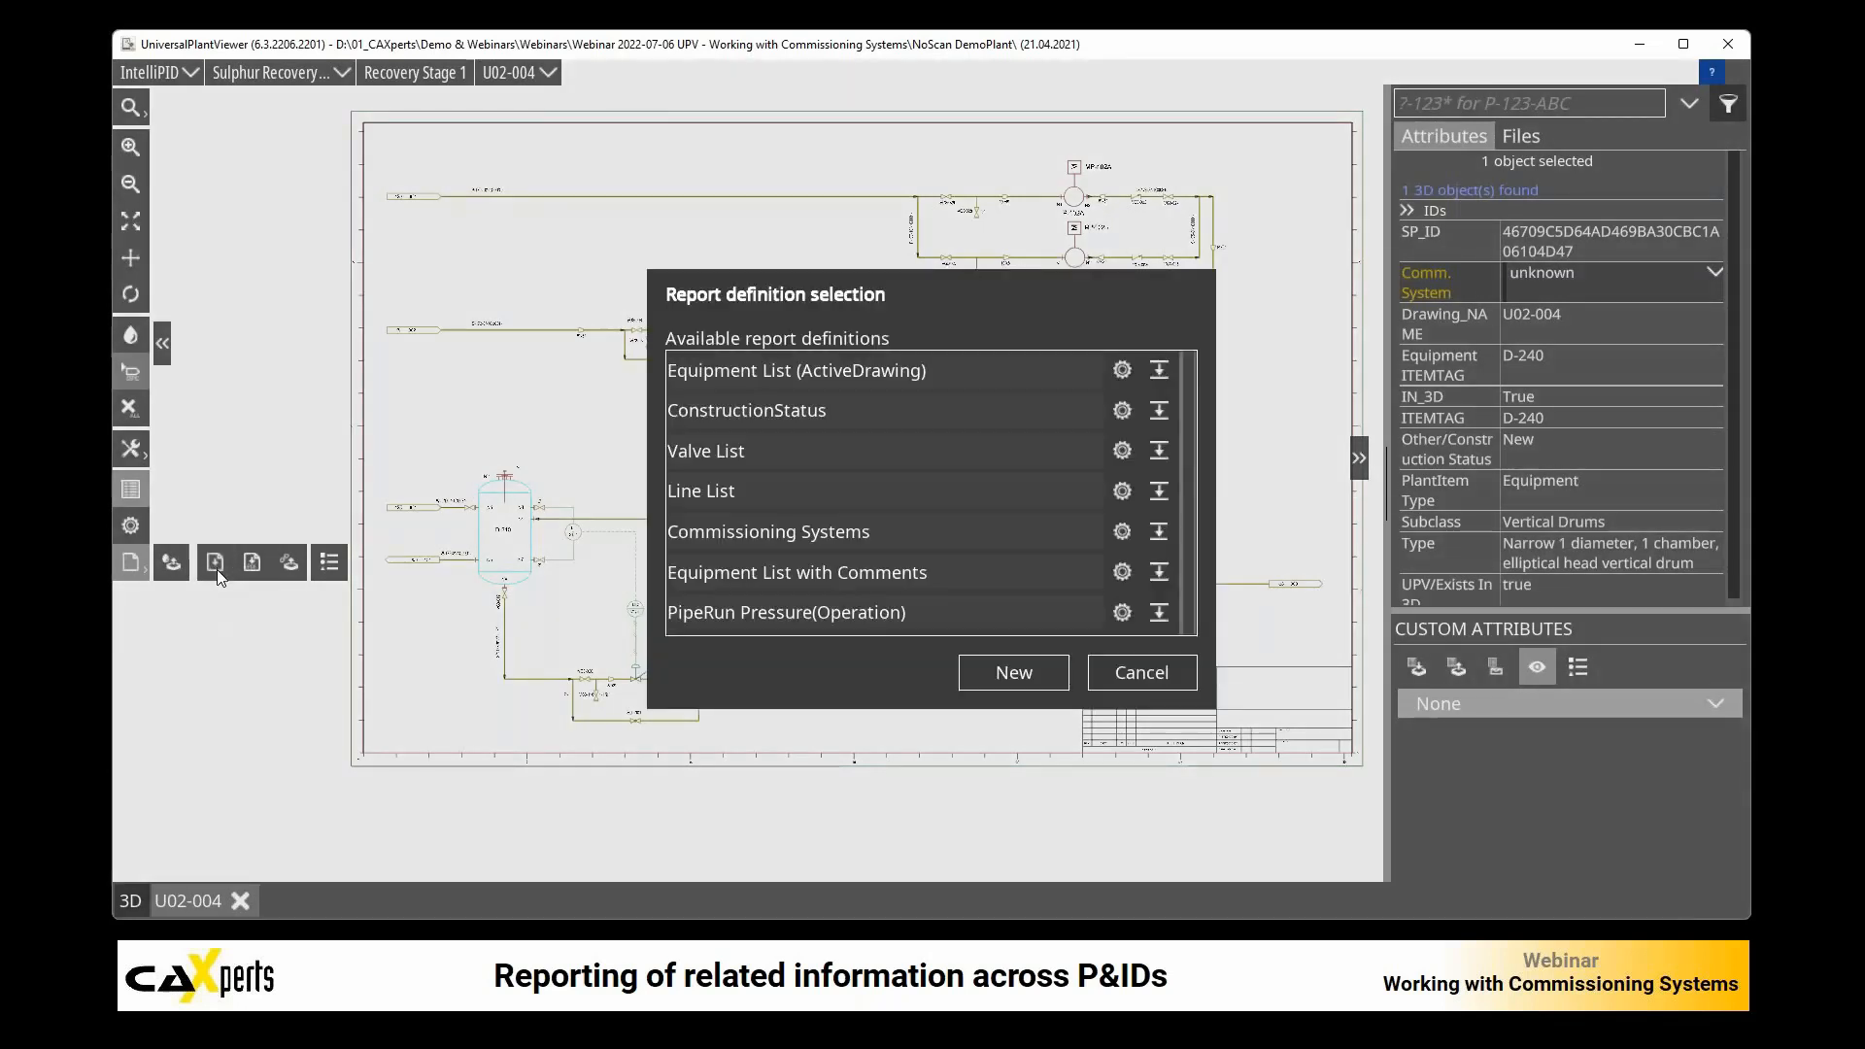
{"action": "double_click", "coordinate": [819, 536]}
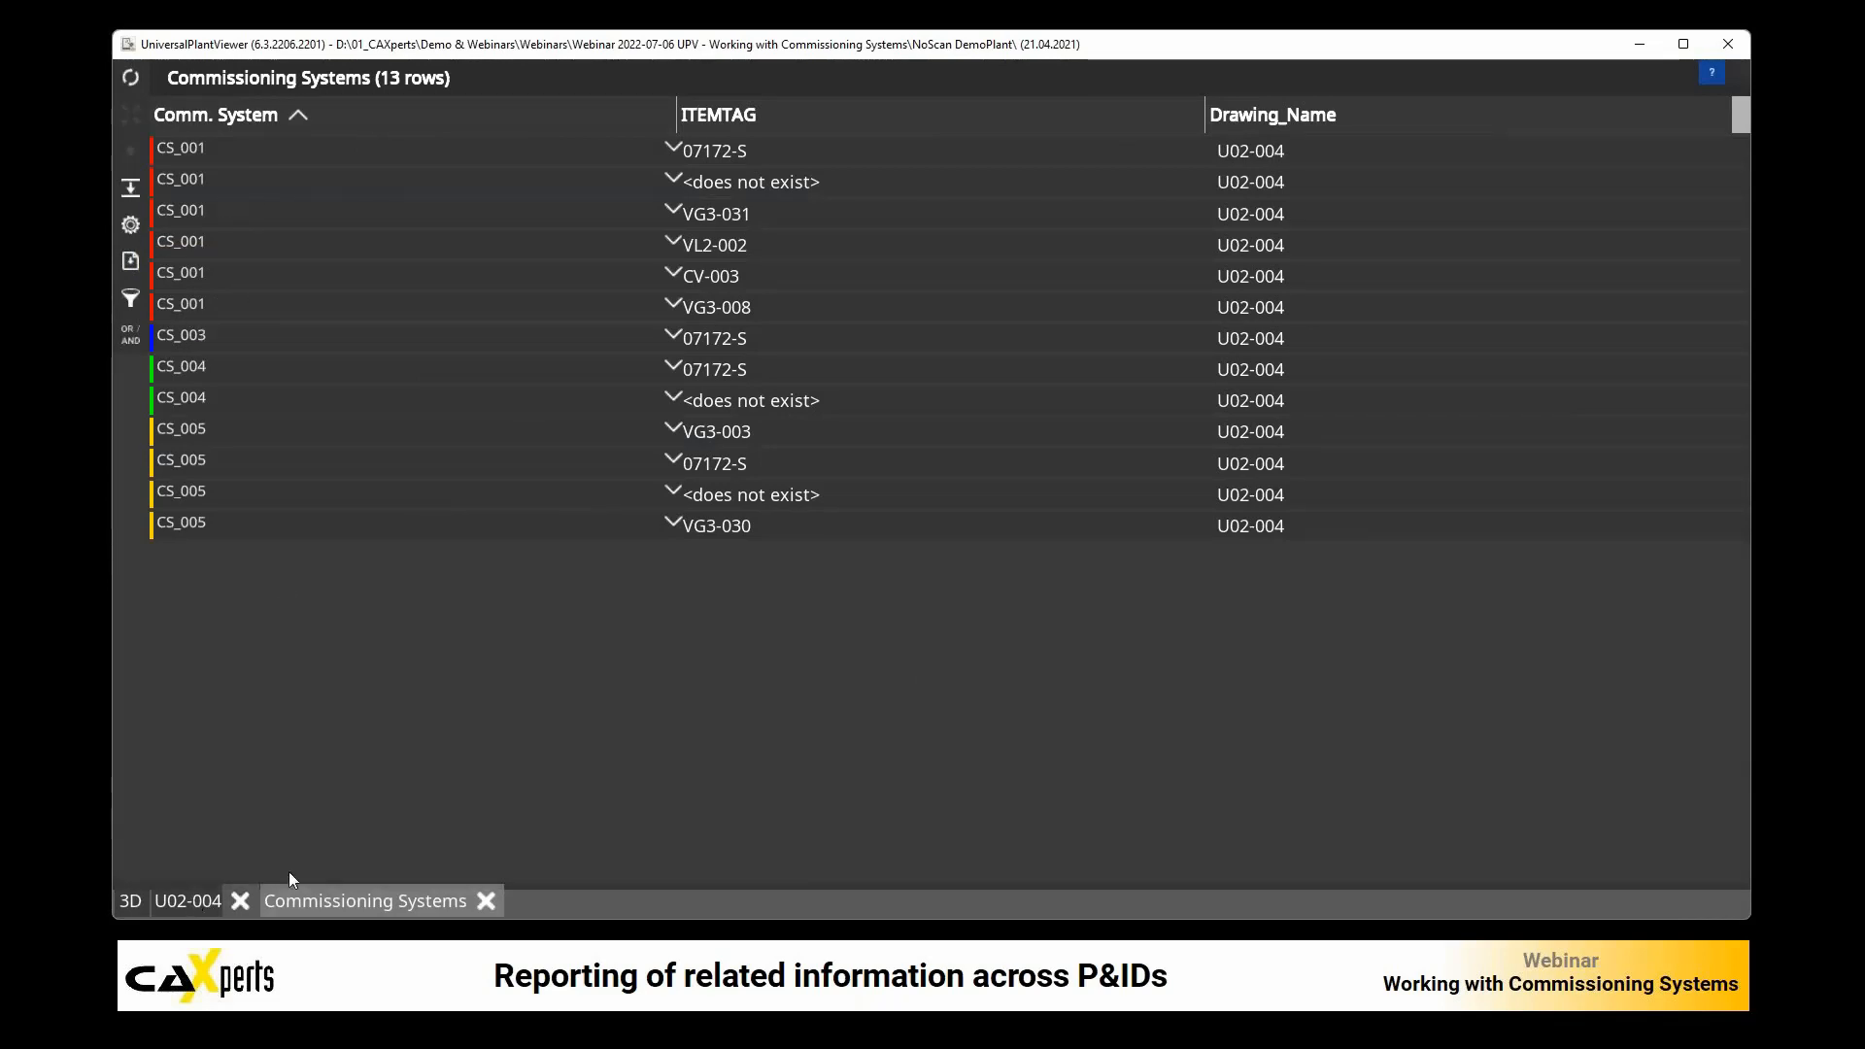
{"action": "left_click", "coordinate": [130, 227]}
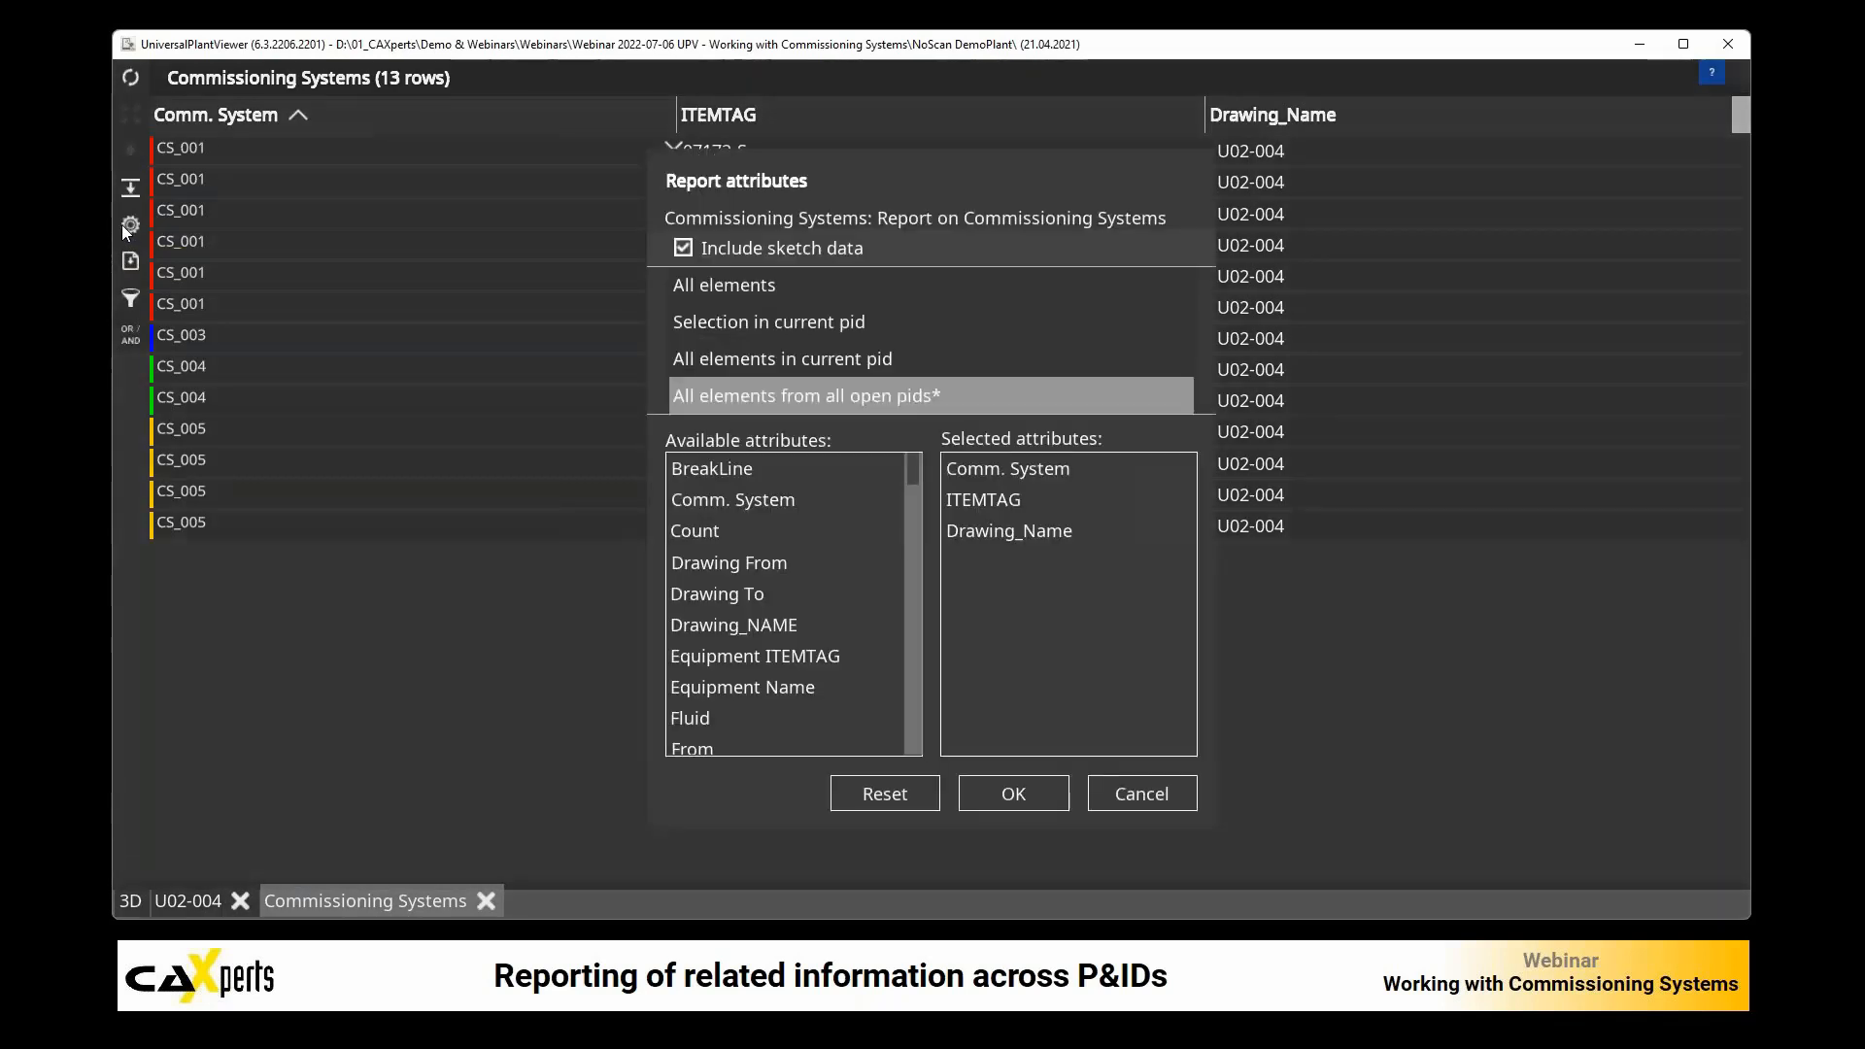
{"action": "left_click", "coordinate": [720, 292]}
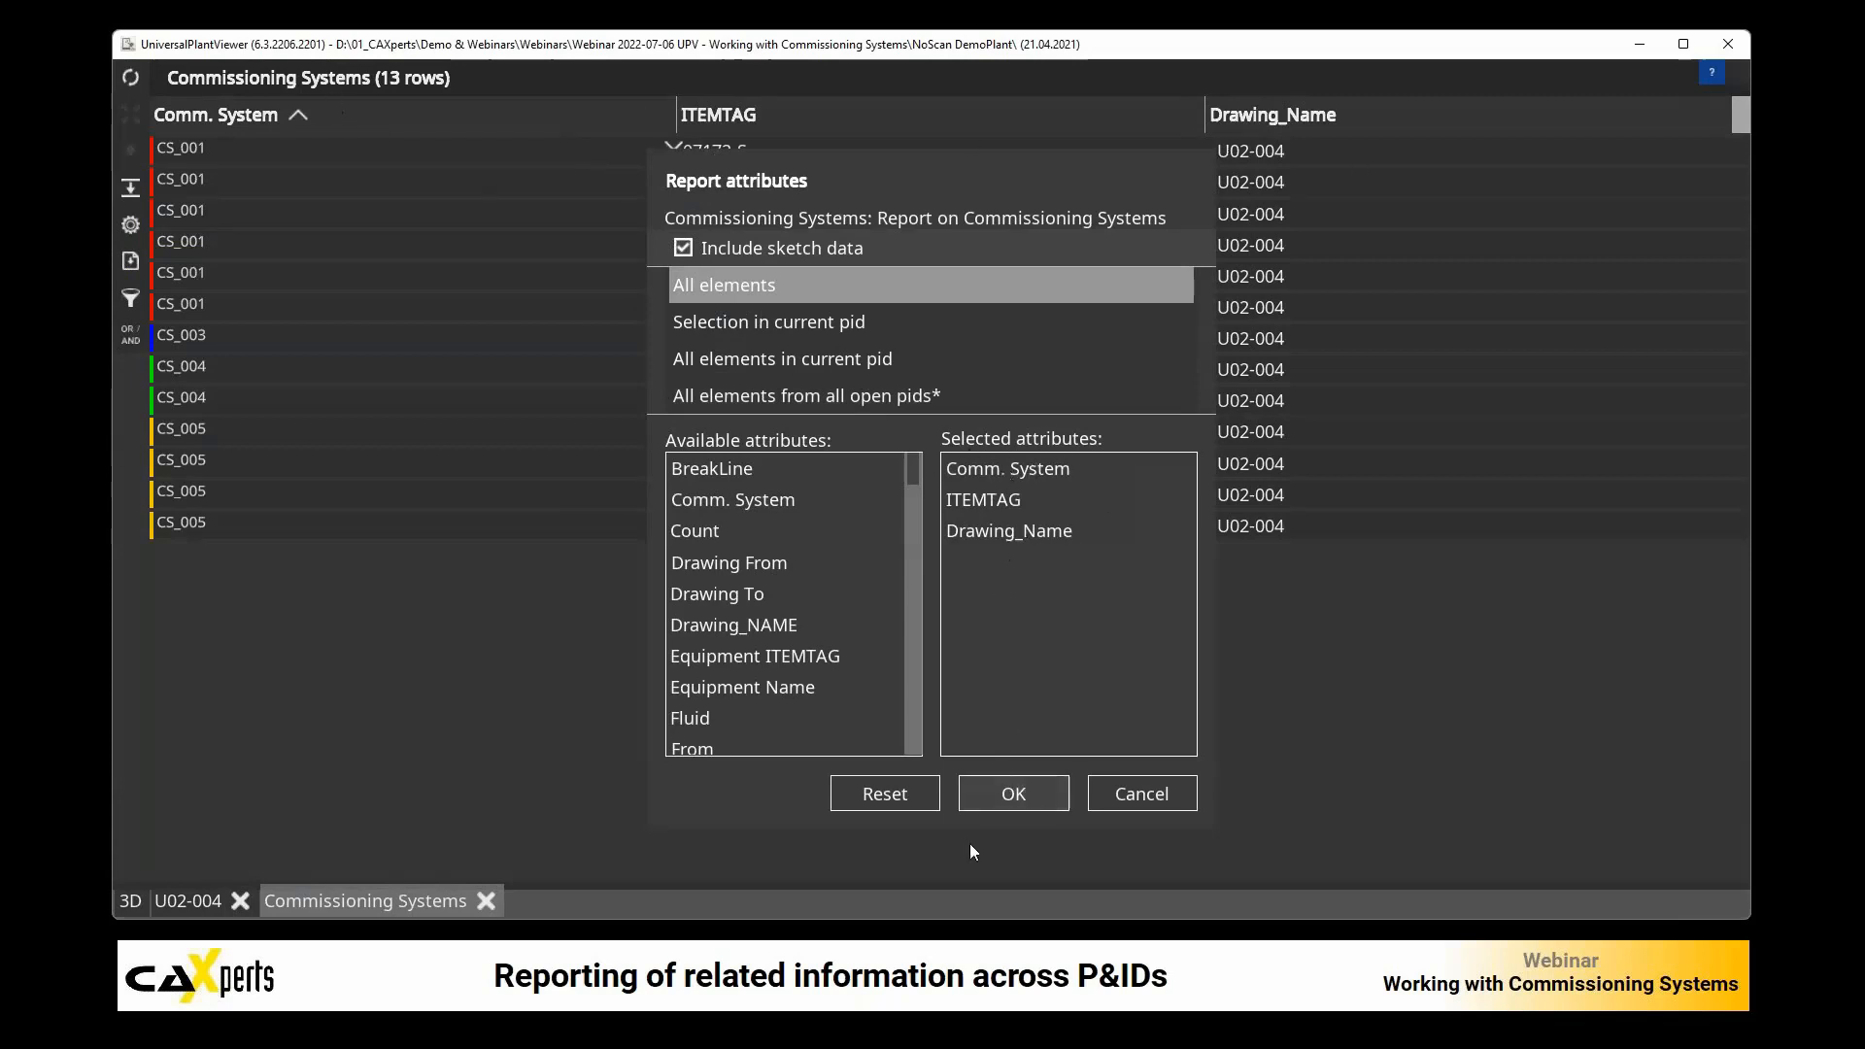
{"action": "left_click", "coordinate": [1012, 795]}
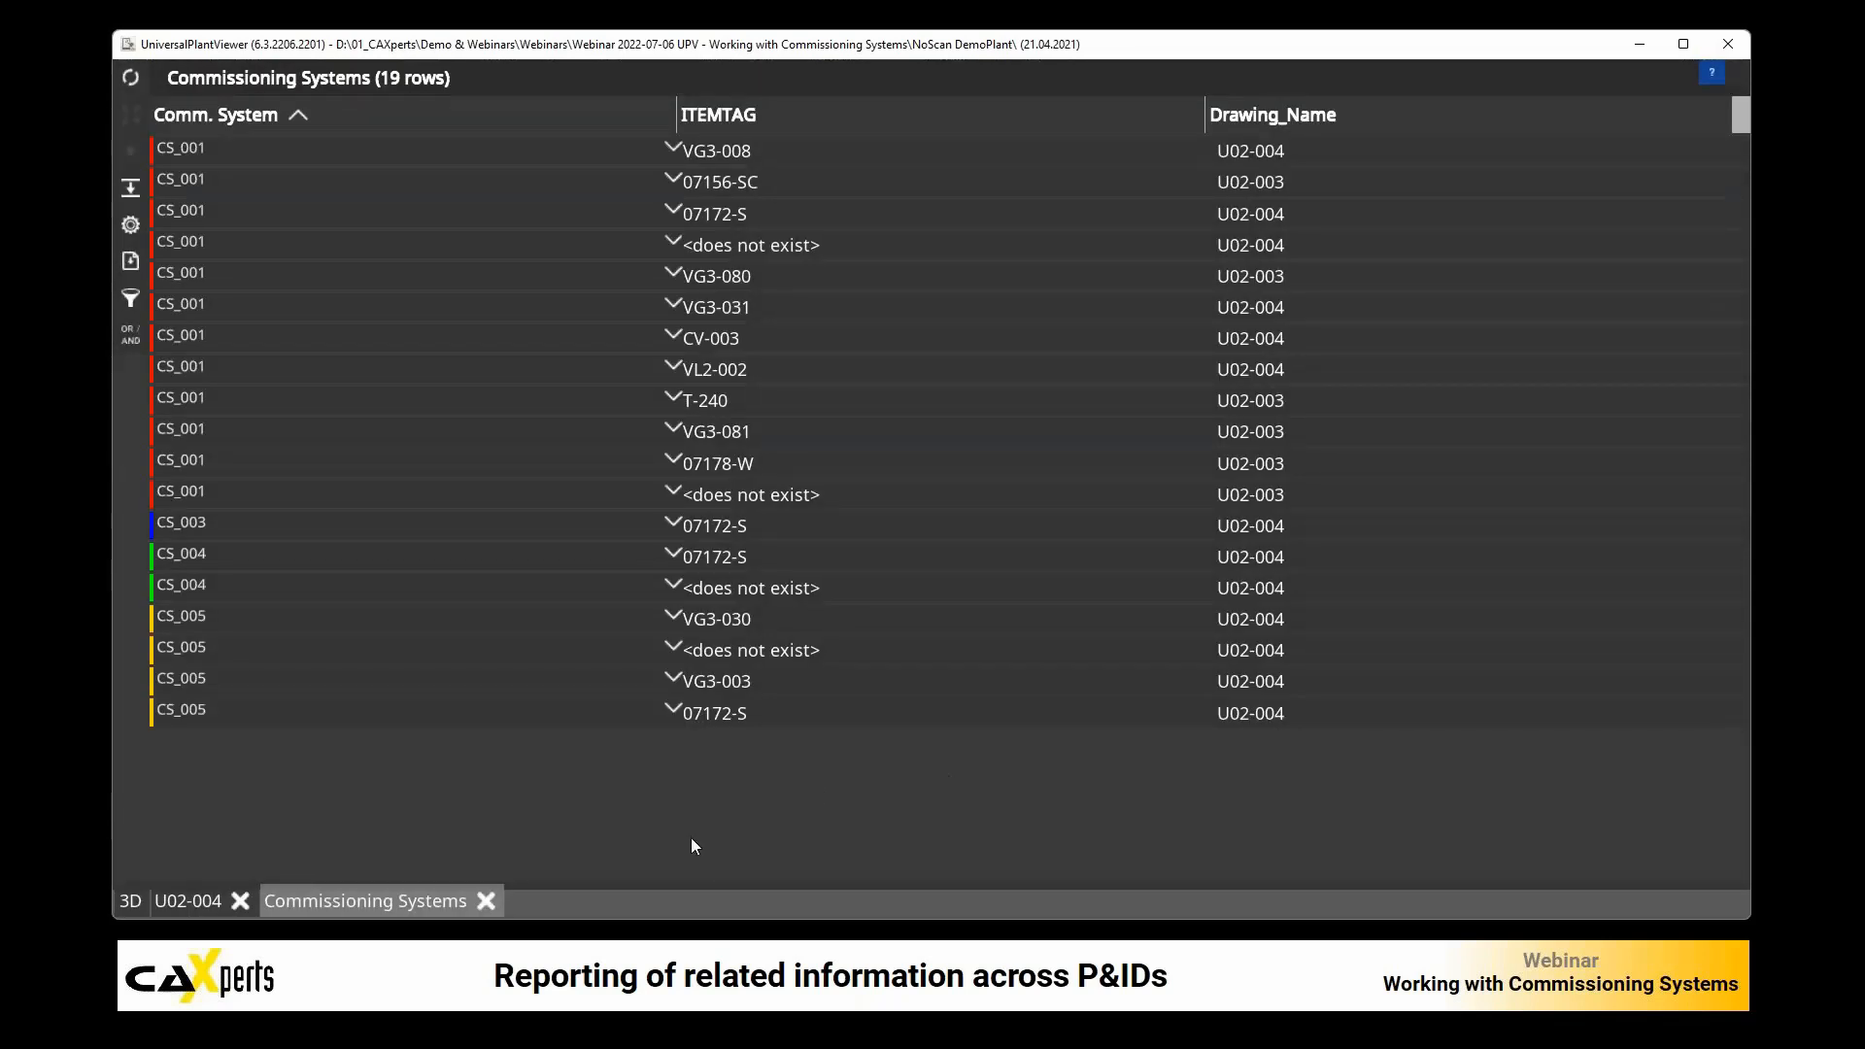
Step: Return to drawing U02-004 and follow off-page connector 136 to drawing U02-003
{"action": "left_click", "coordinate": [189, 901]}
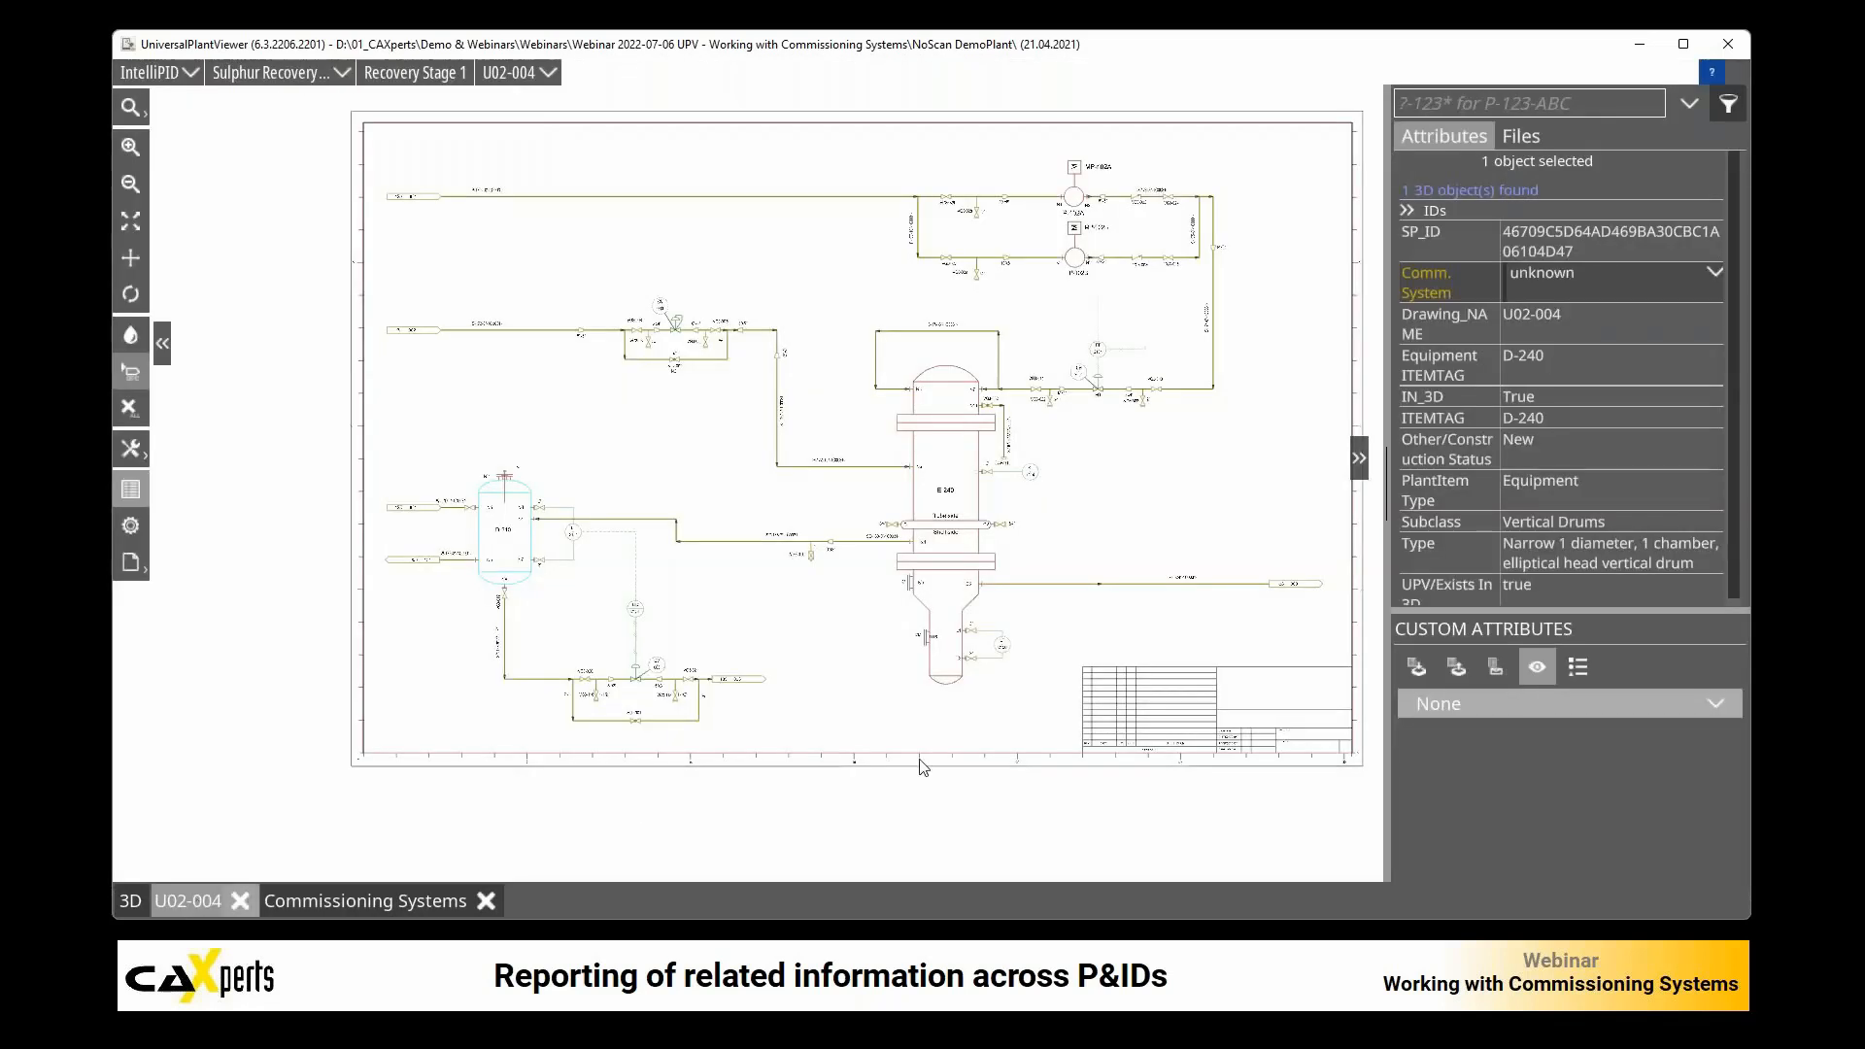
{"action": "left_click", "coordinate": [1280, 599]}
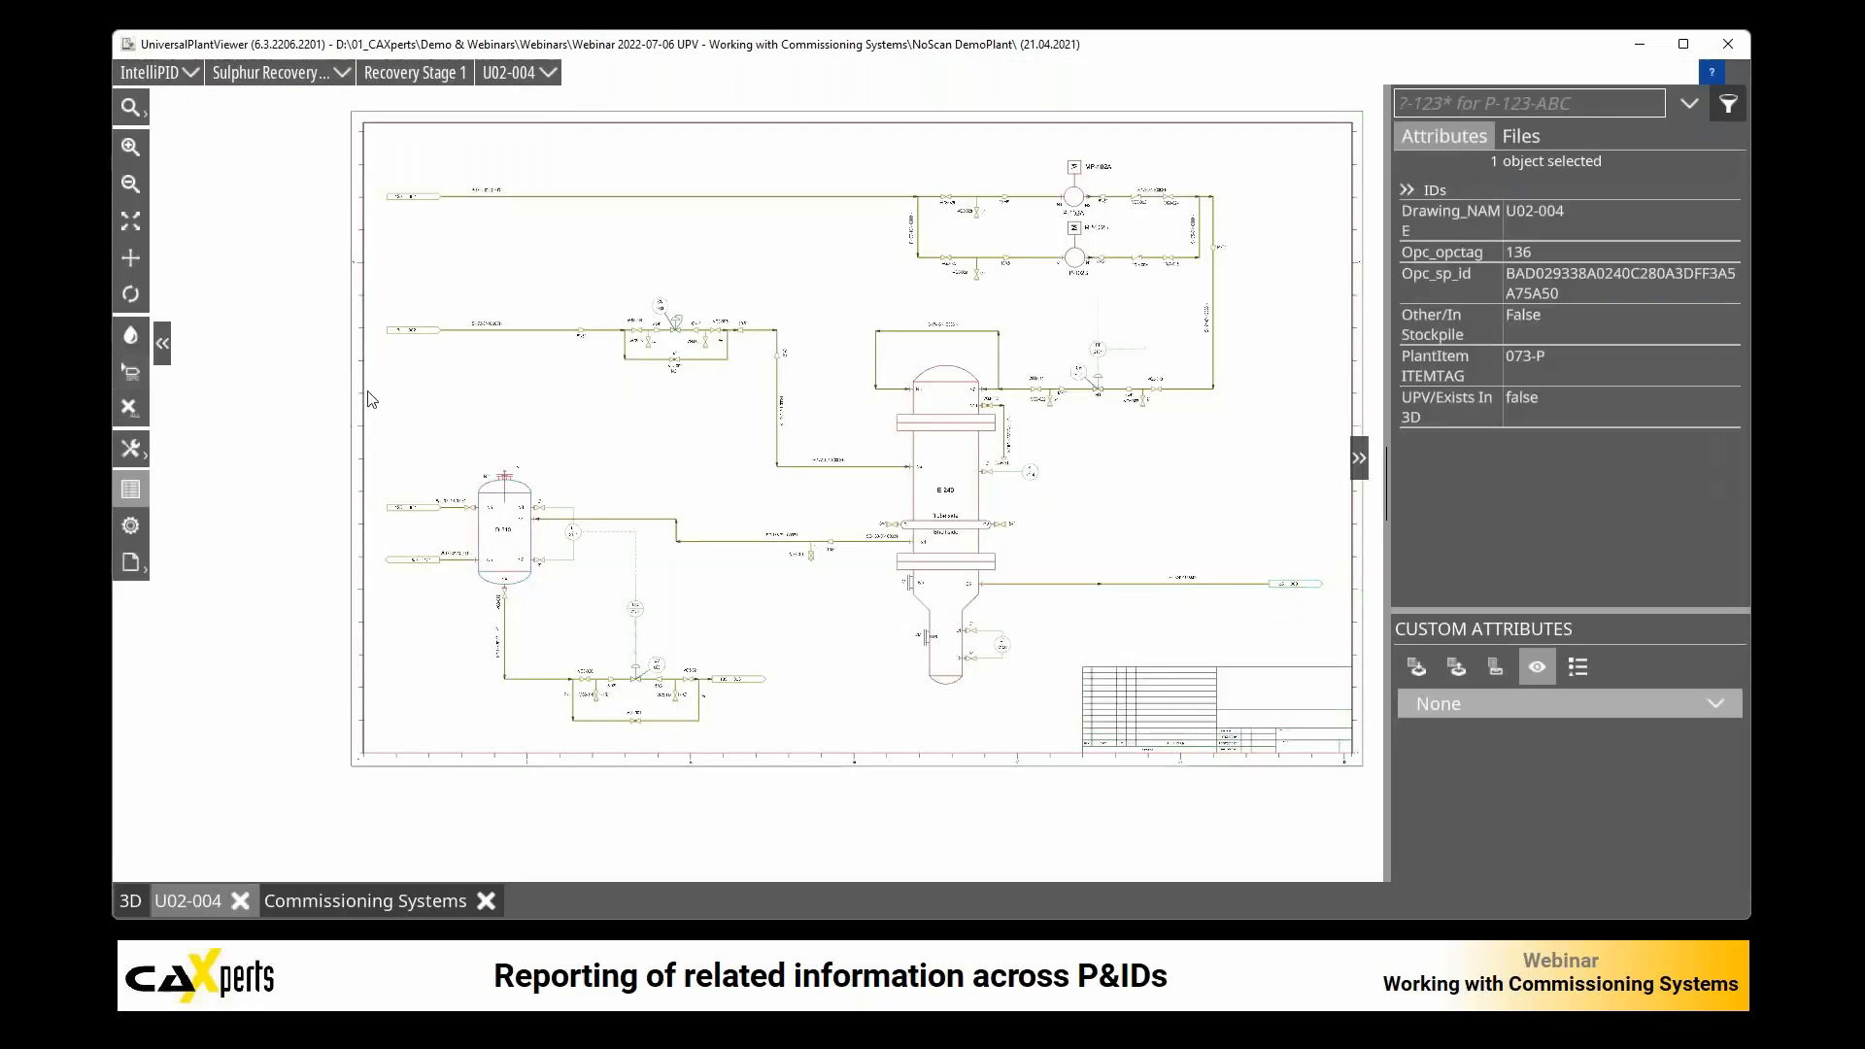
{"action": "left_click", "coordinate": [130, 372]}
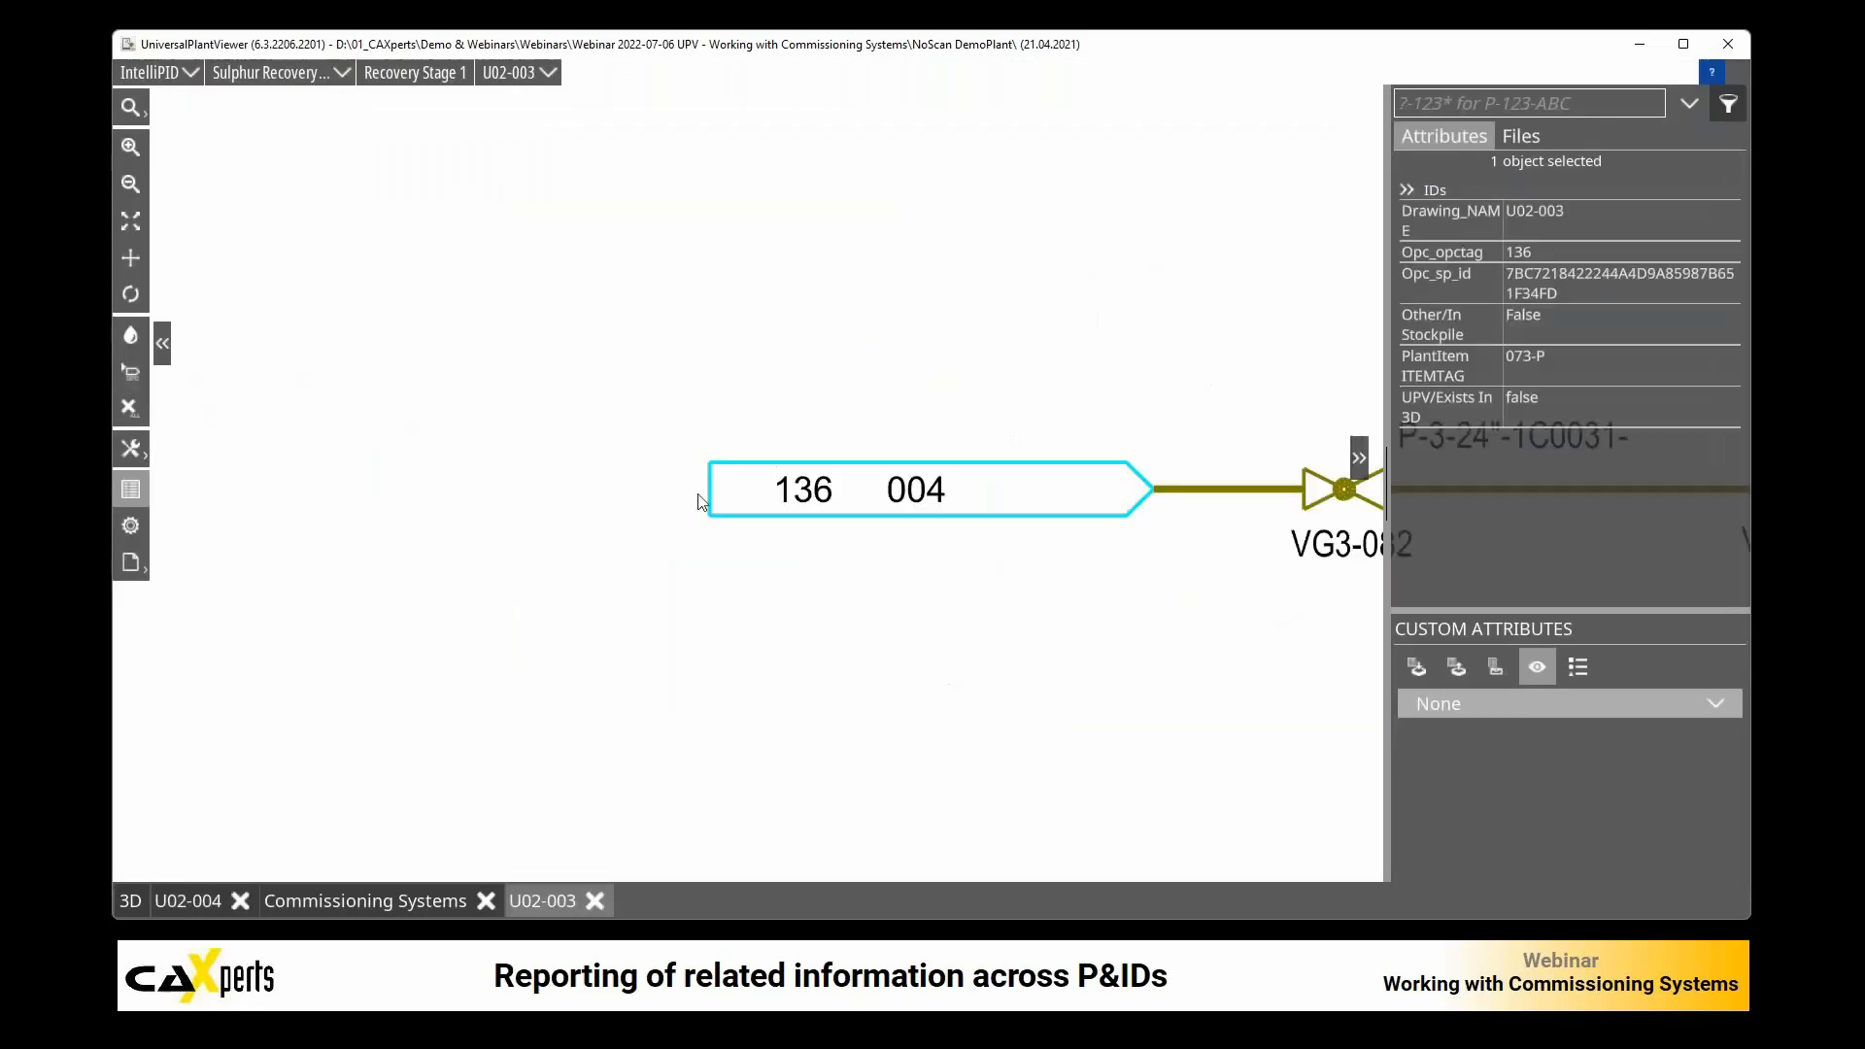
Step: Assign pipe run 073-P with its valves and column T-240 on U02-003 to CS_001, and reload the Commissioning Systems report
{"action": "left_click_drag", "start_coordinate": [789, 453], "coordinate": [936, 538]}
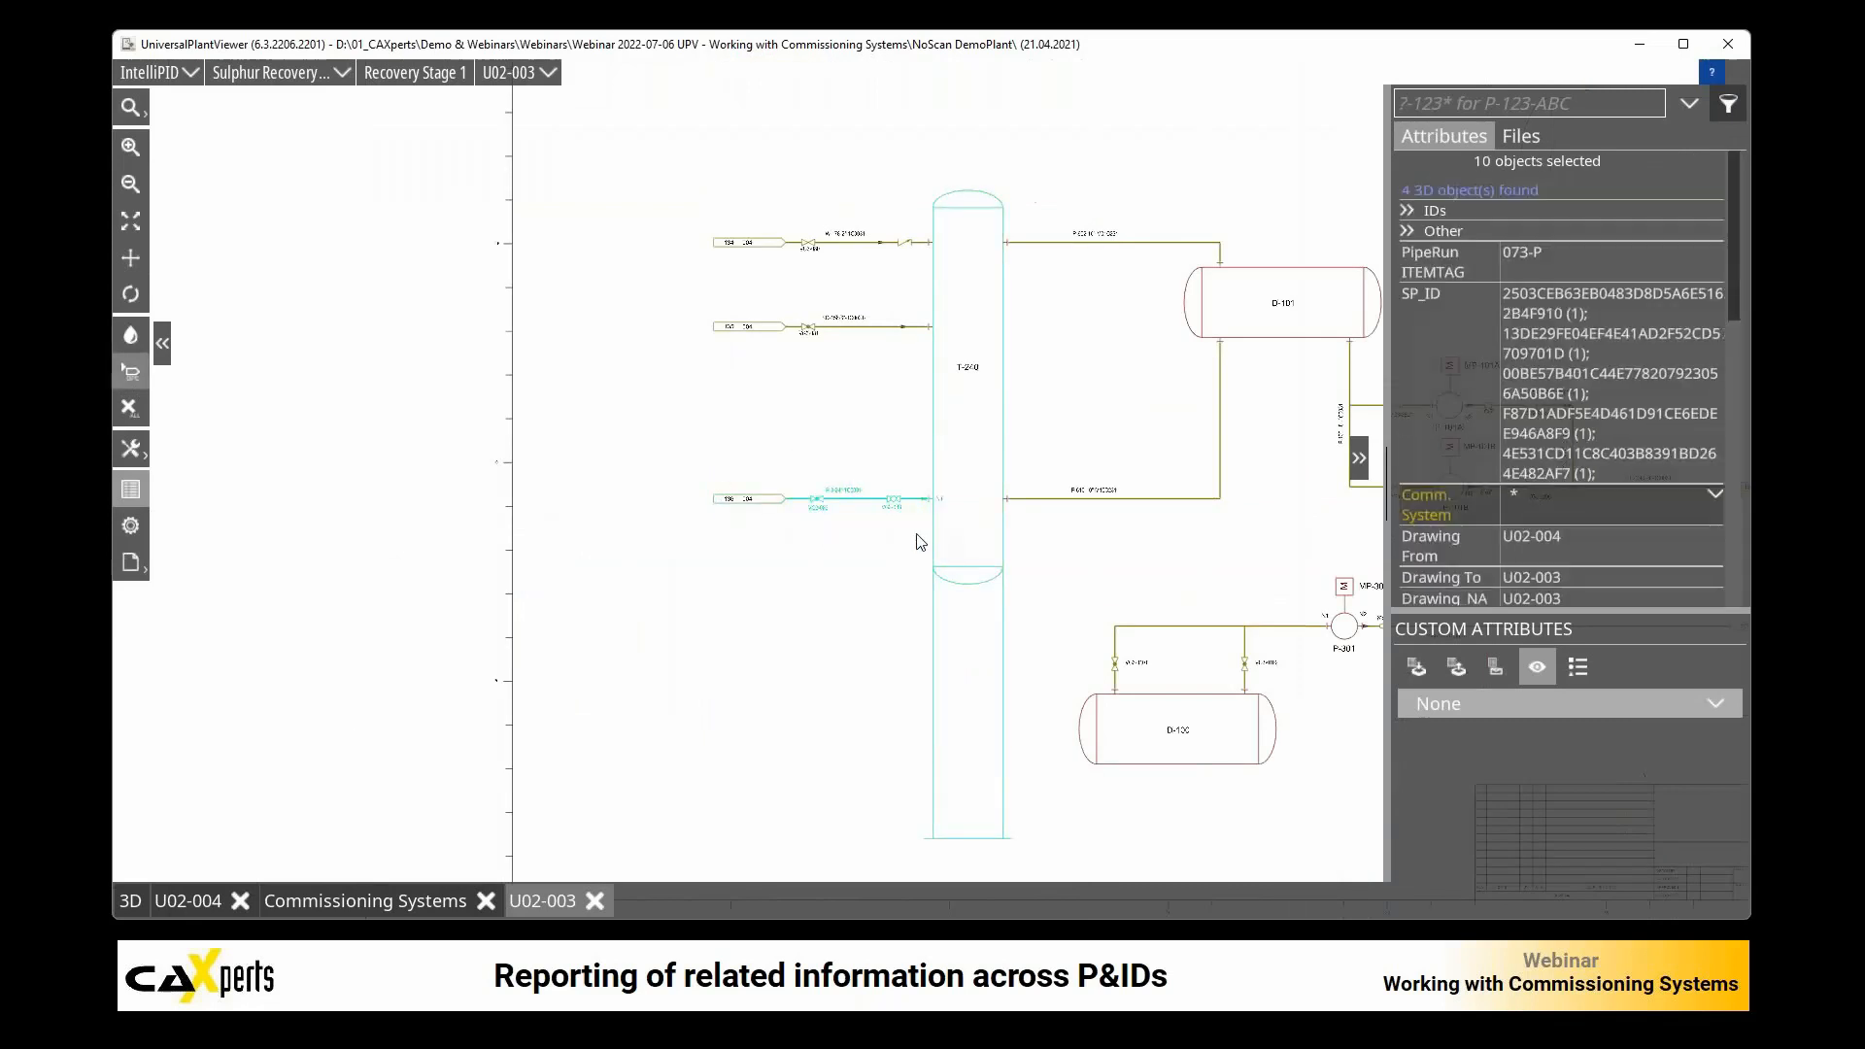
{"action": "left_click", "coordinate": [1715, 496]}
{"action": "left_click", "coordinate": [1621, 588]}
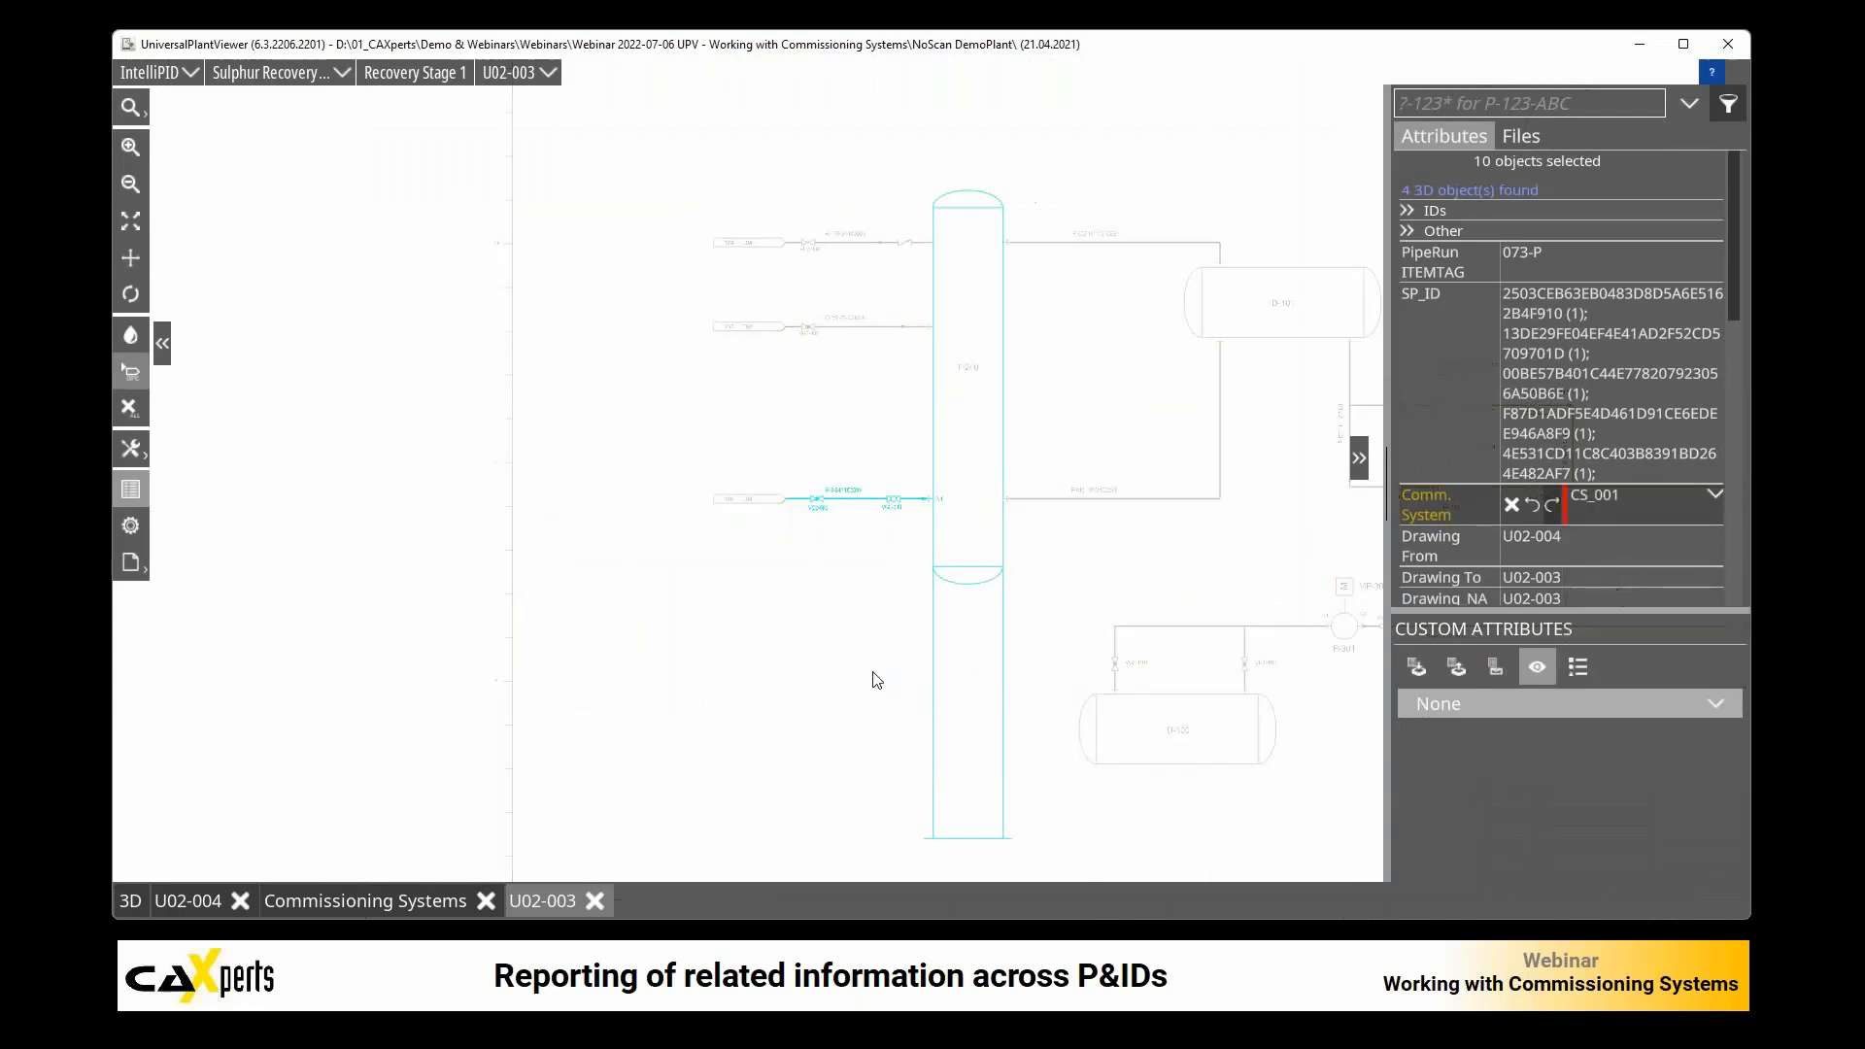
{"action": "left_click", "coordinate": [770, 645]}
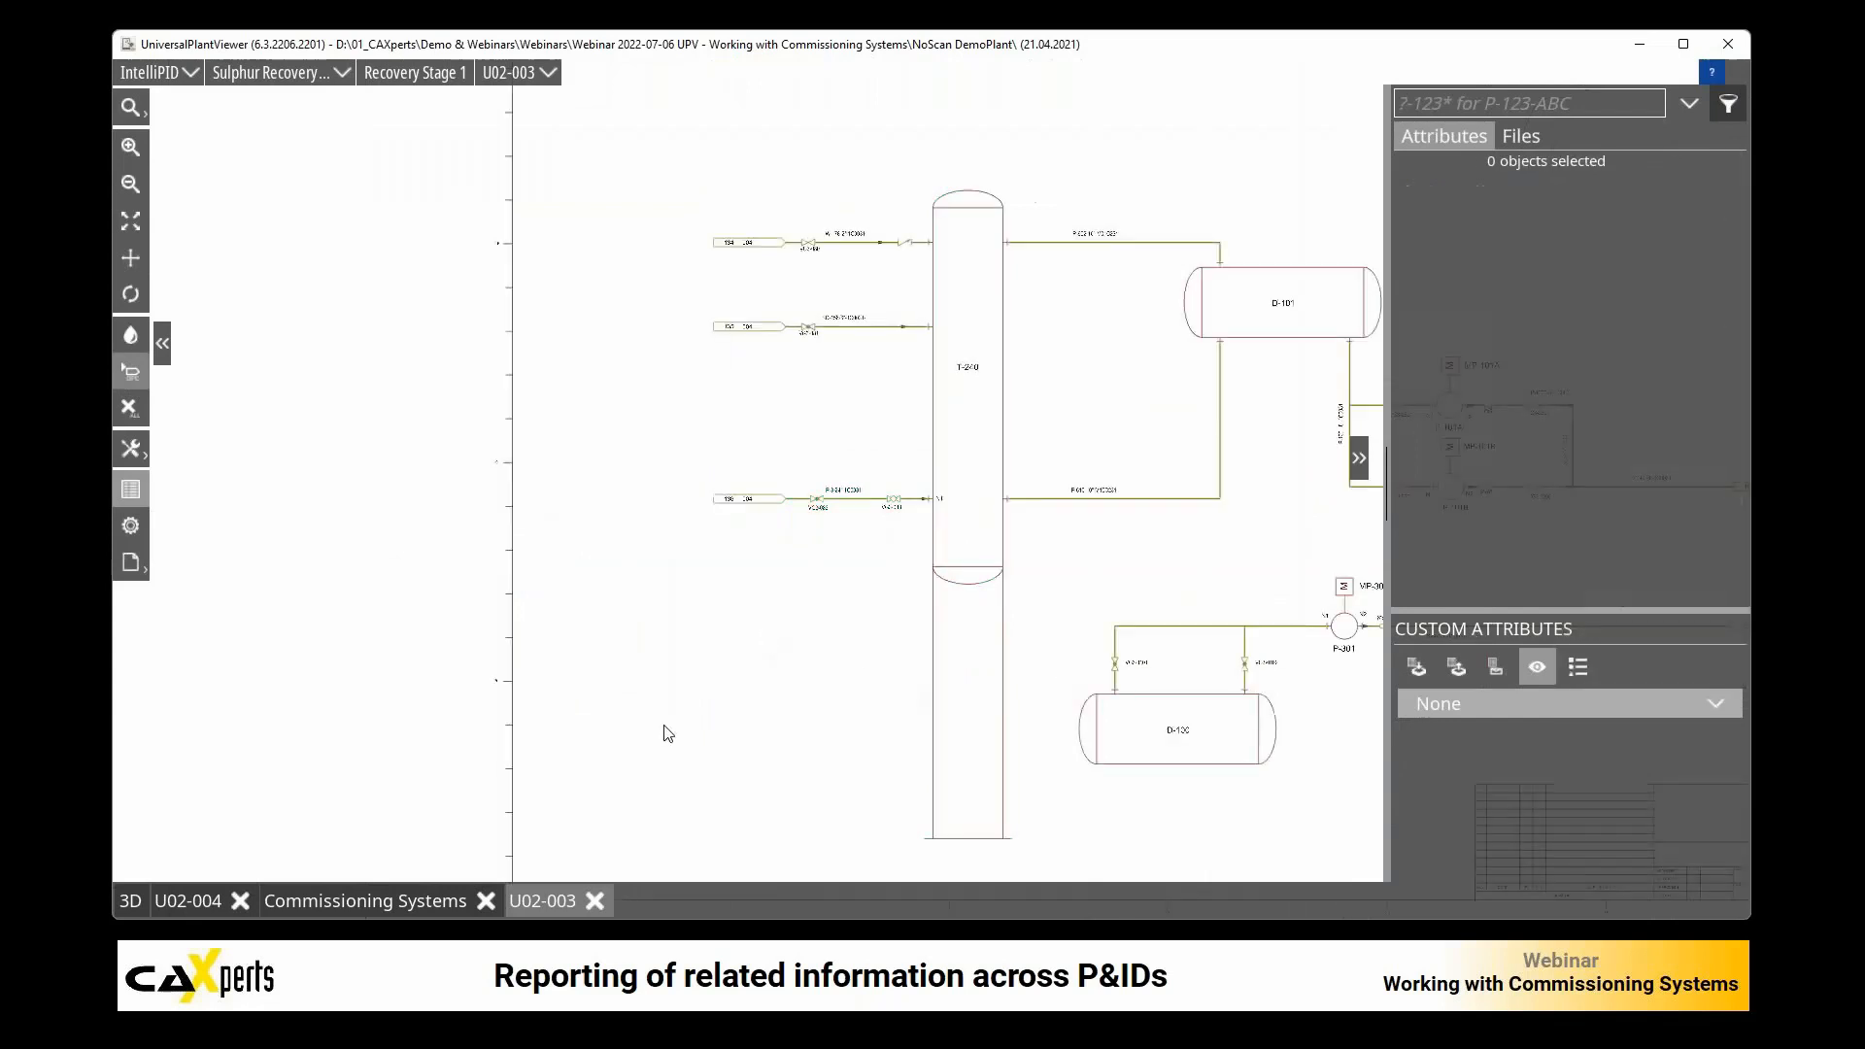
{"action": "left_click", "coordinate": [377, 901]}
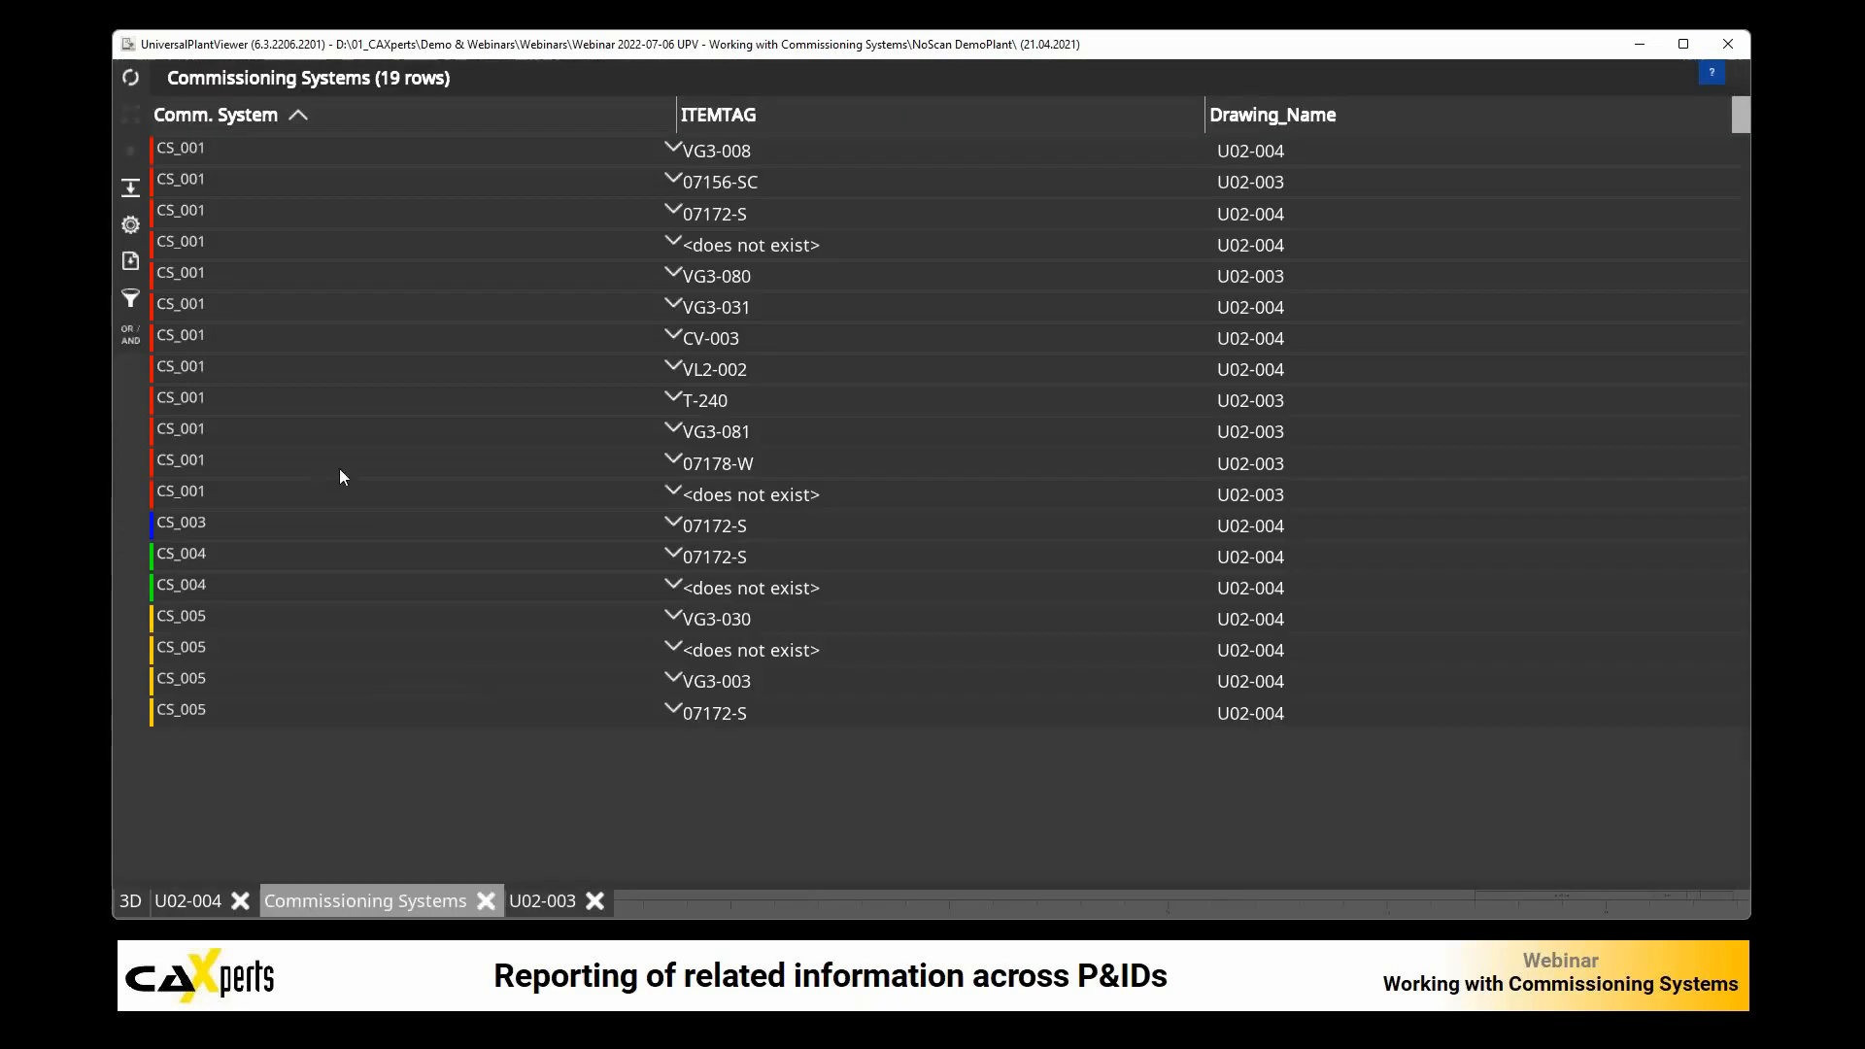
{"action": "left_click", "coordinate": [131, 78]}
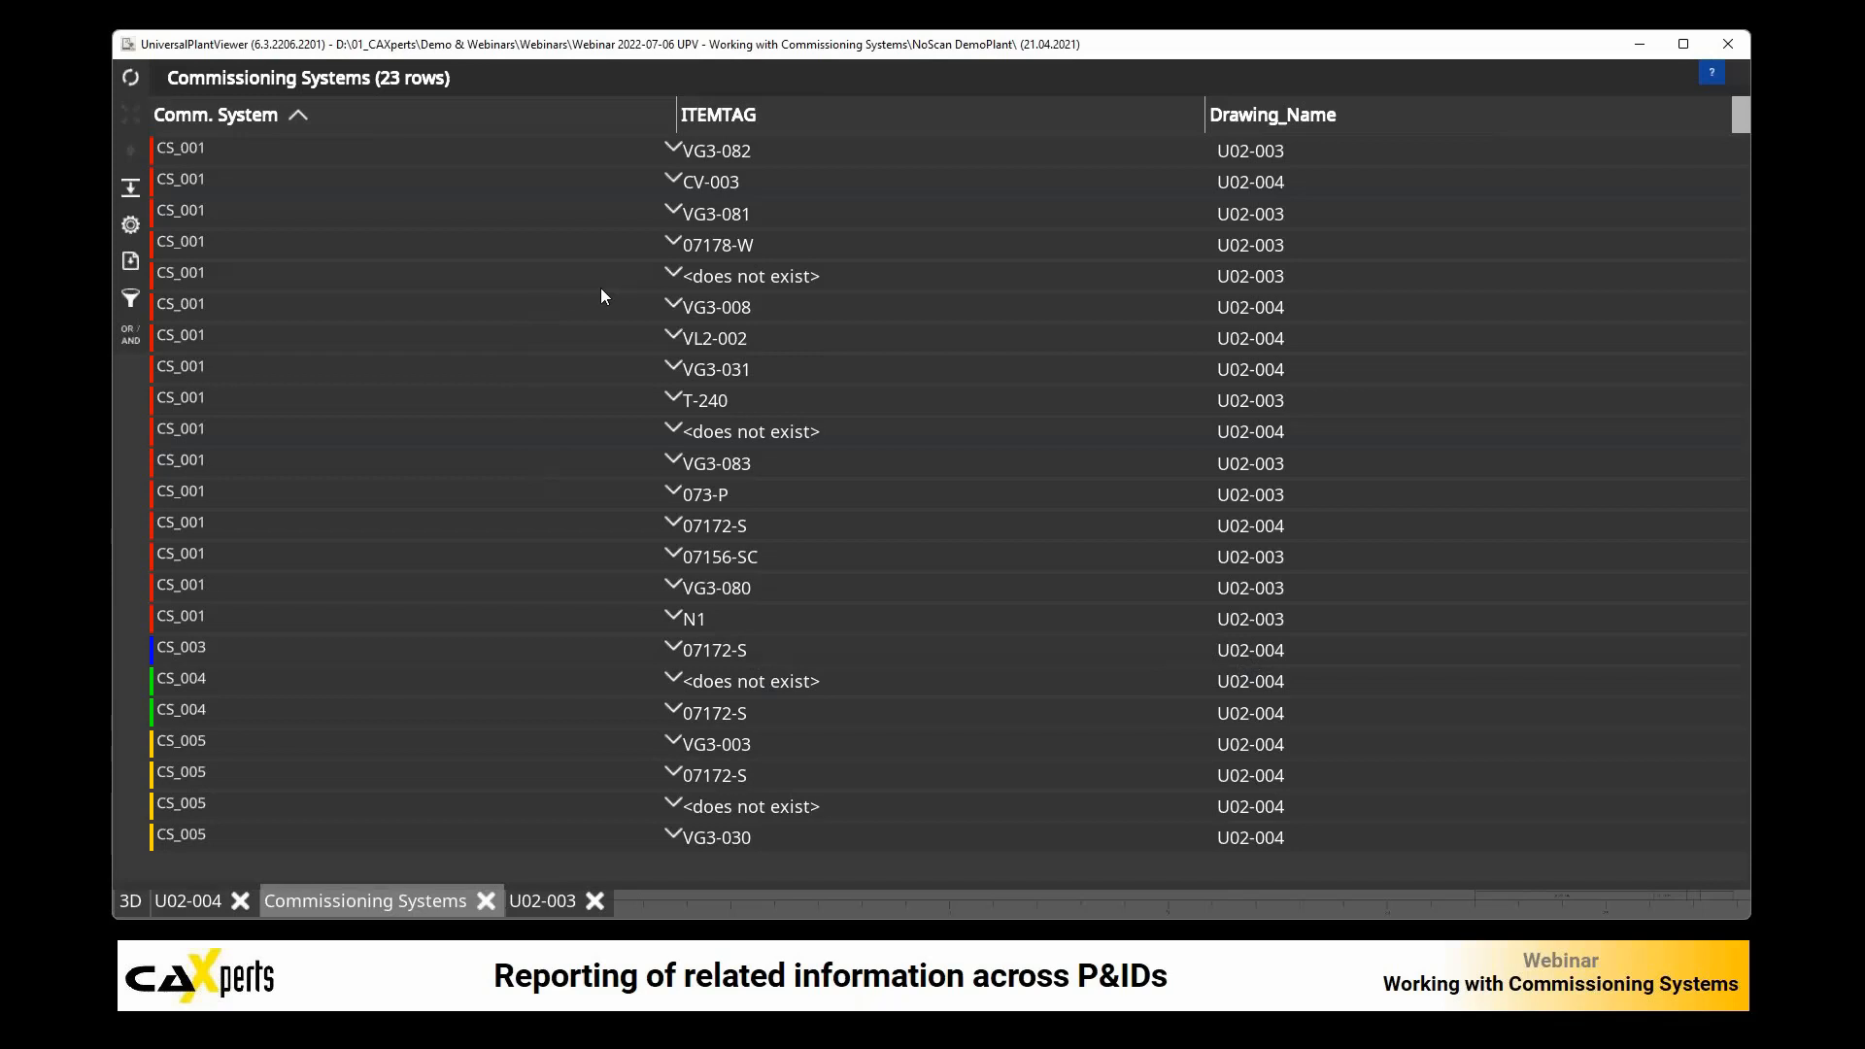
Step: In the report, set the commissioning system of valve VL2-002 to CS_002, and set it back to CS_001
{"action": "left_click", "coordinate": [255, 336]}
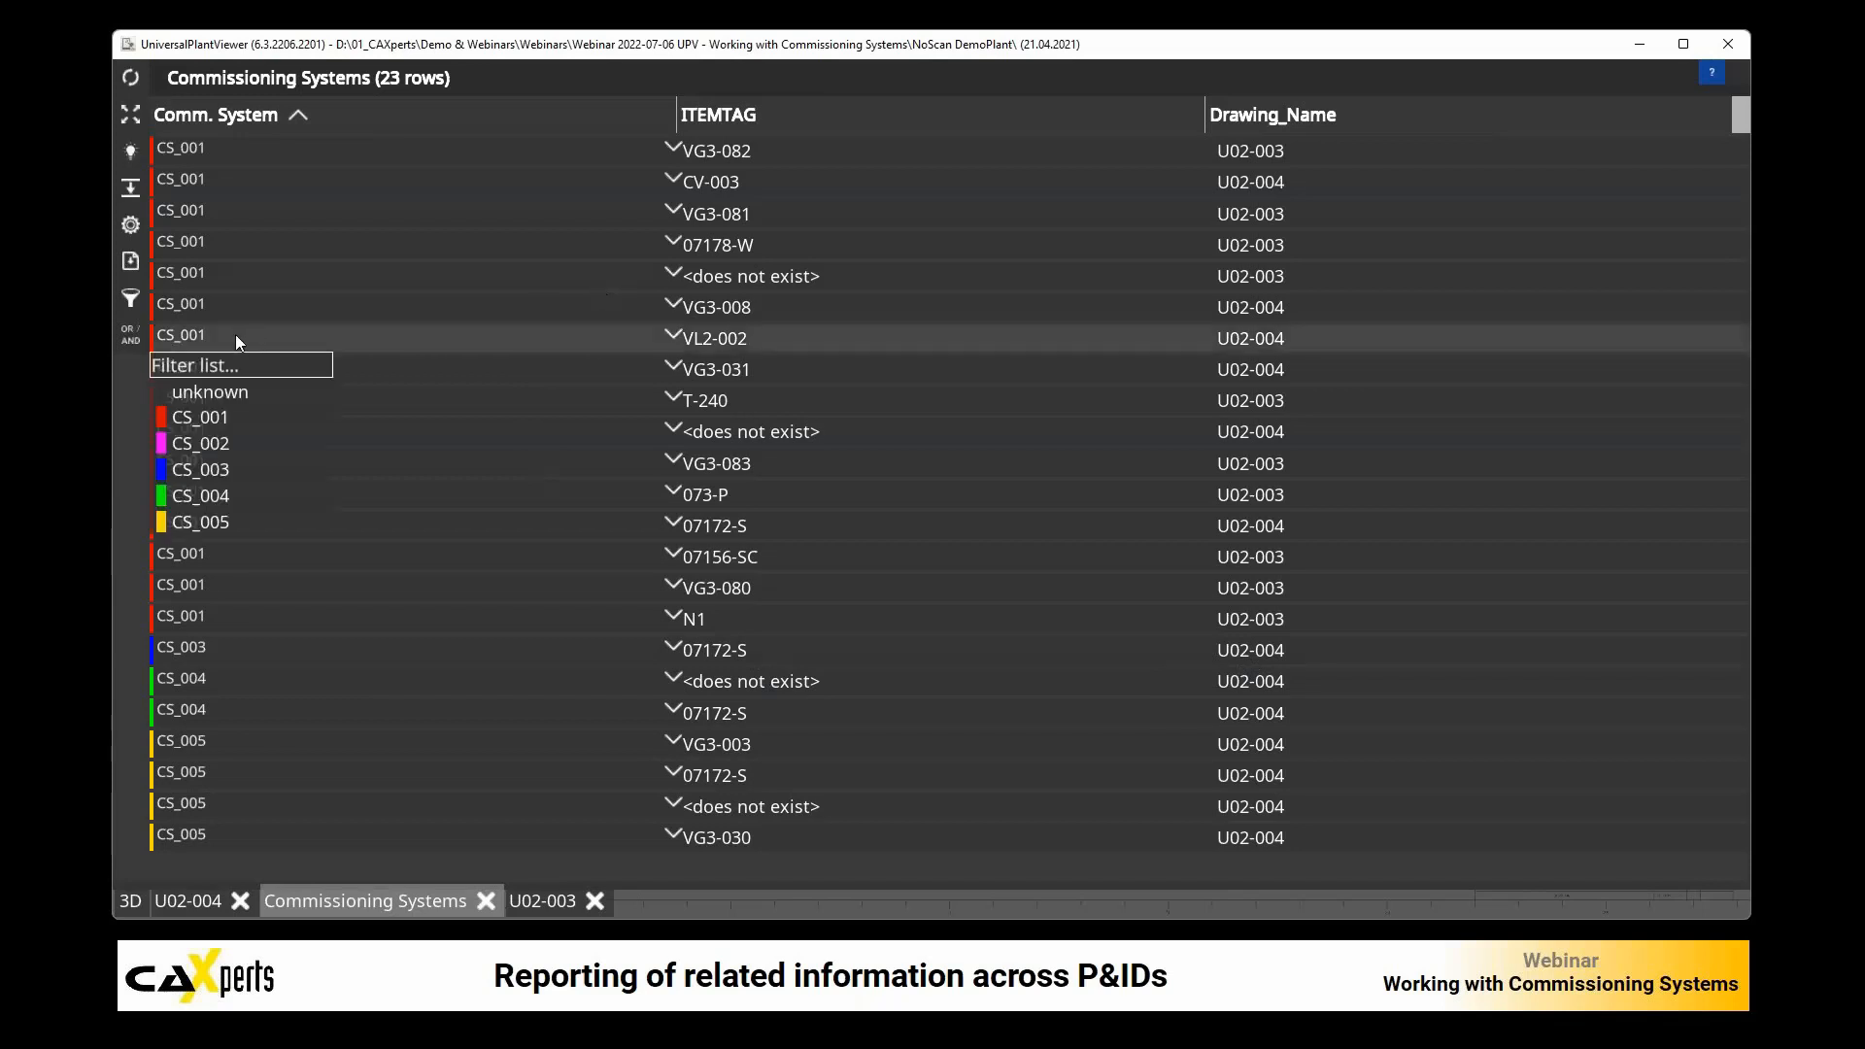
{"action": "left_click", "coordinate": [204, 443]}
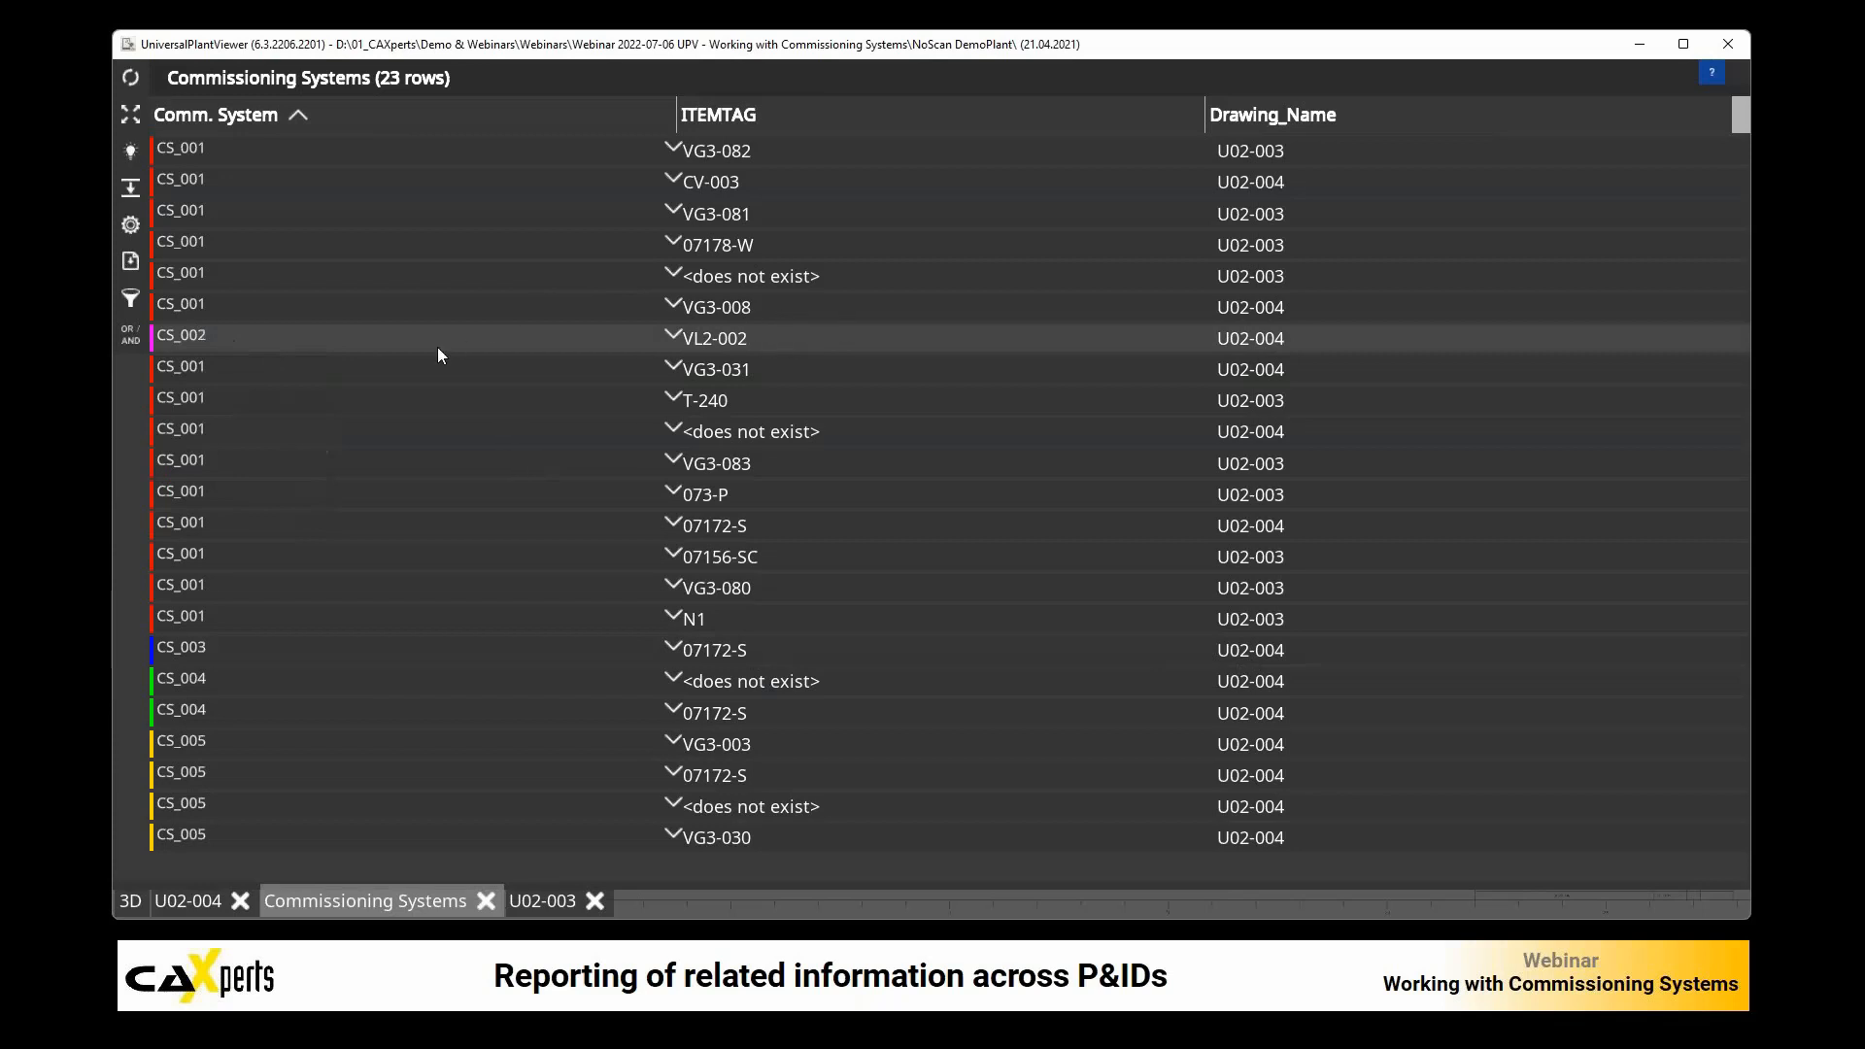
{"action": "left_click", "coordinate": [400, 342]}
{"action": "left_click", "coordinate": [225, 416]}
Step: Filter the report to show only CS_001 items and sort the rows by Drawing_Name
{"action": "right_click", "coordinate": [236, 273]}
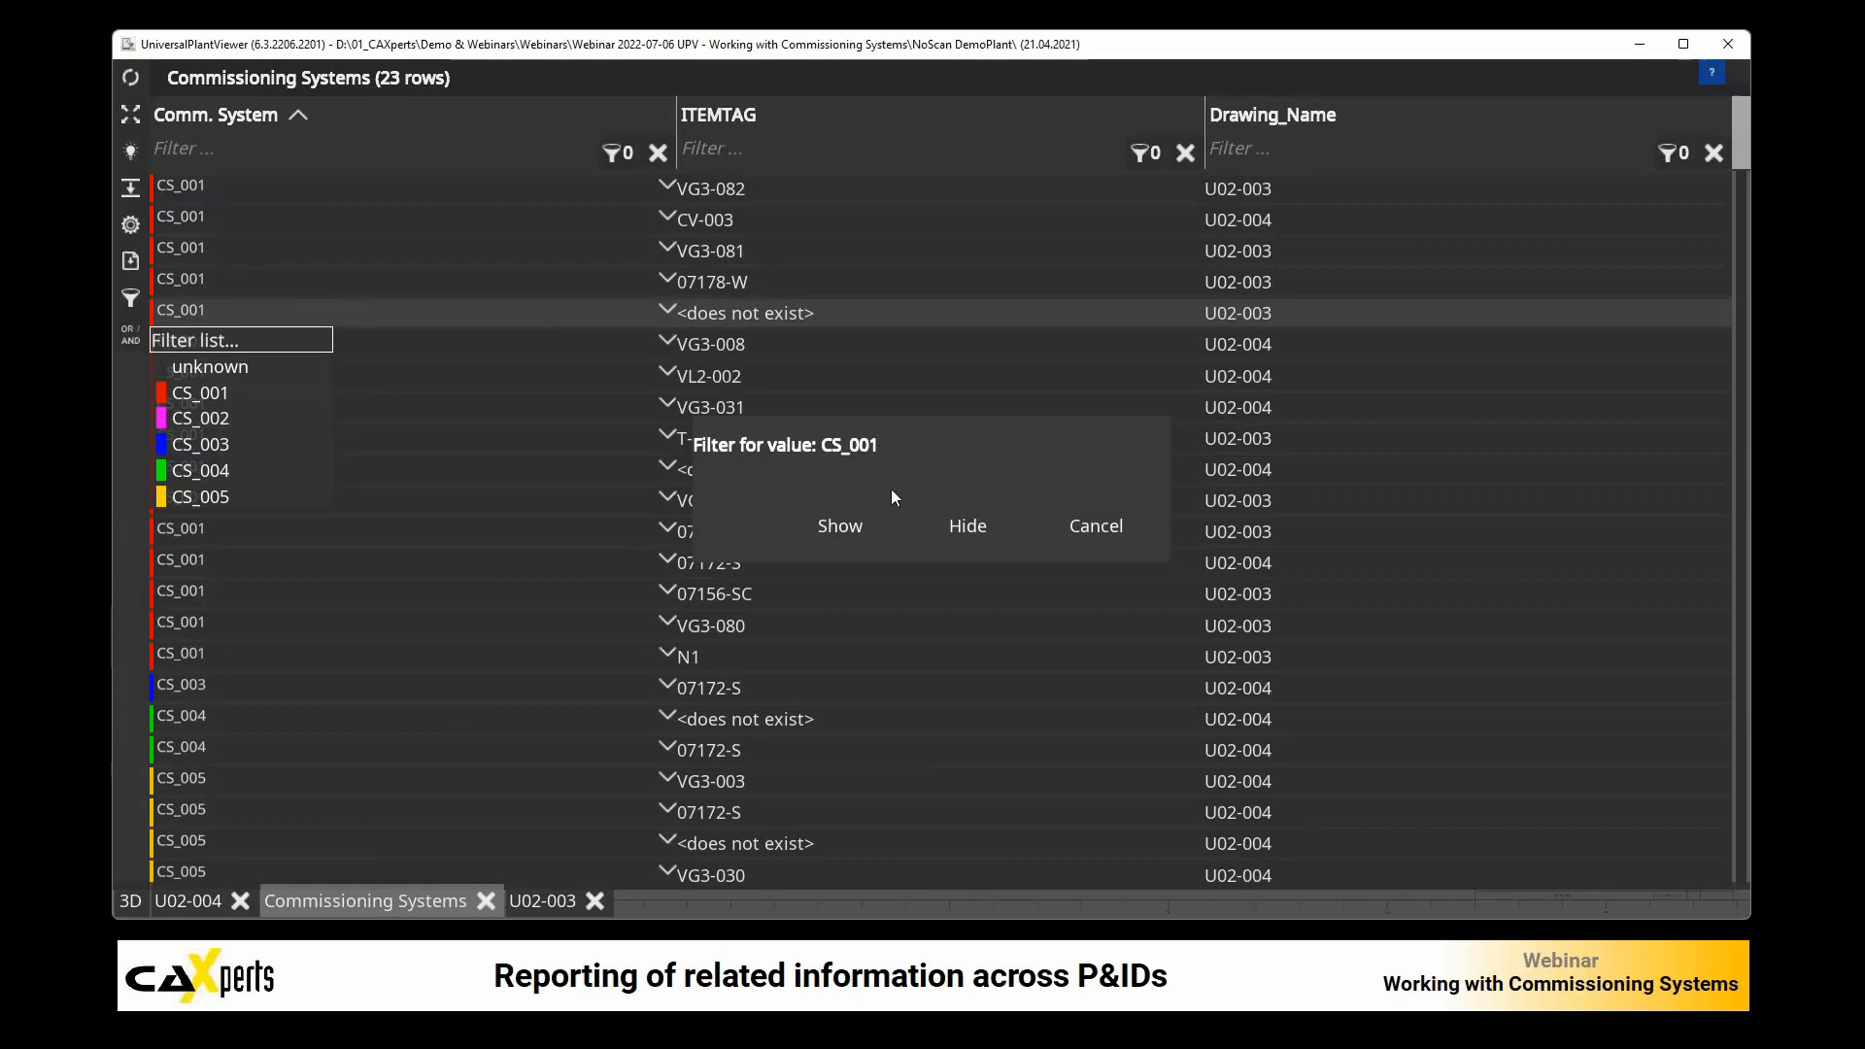
{"action": "left_click", "coordinate": [845, 526]}
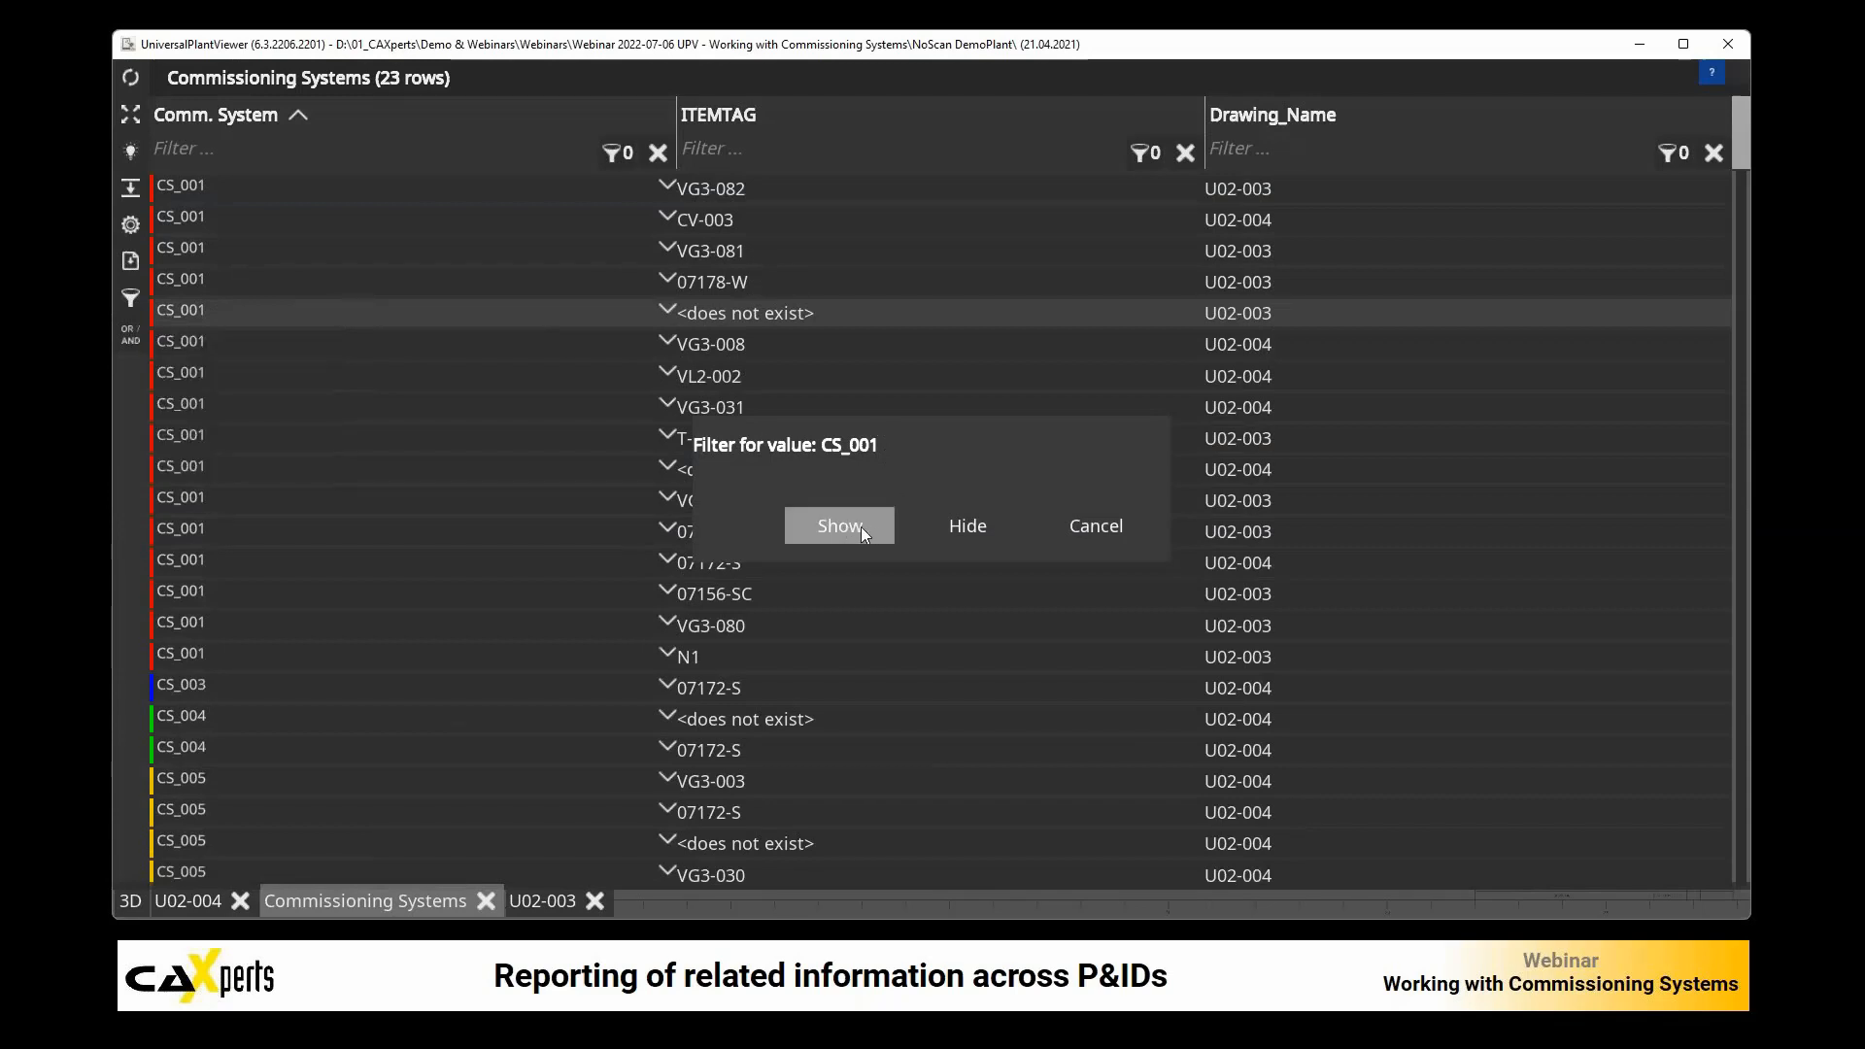
{"action": "left_click", "coordinate": [840, 522]}
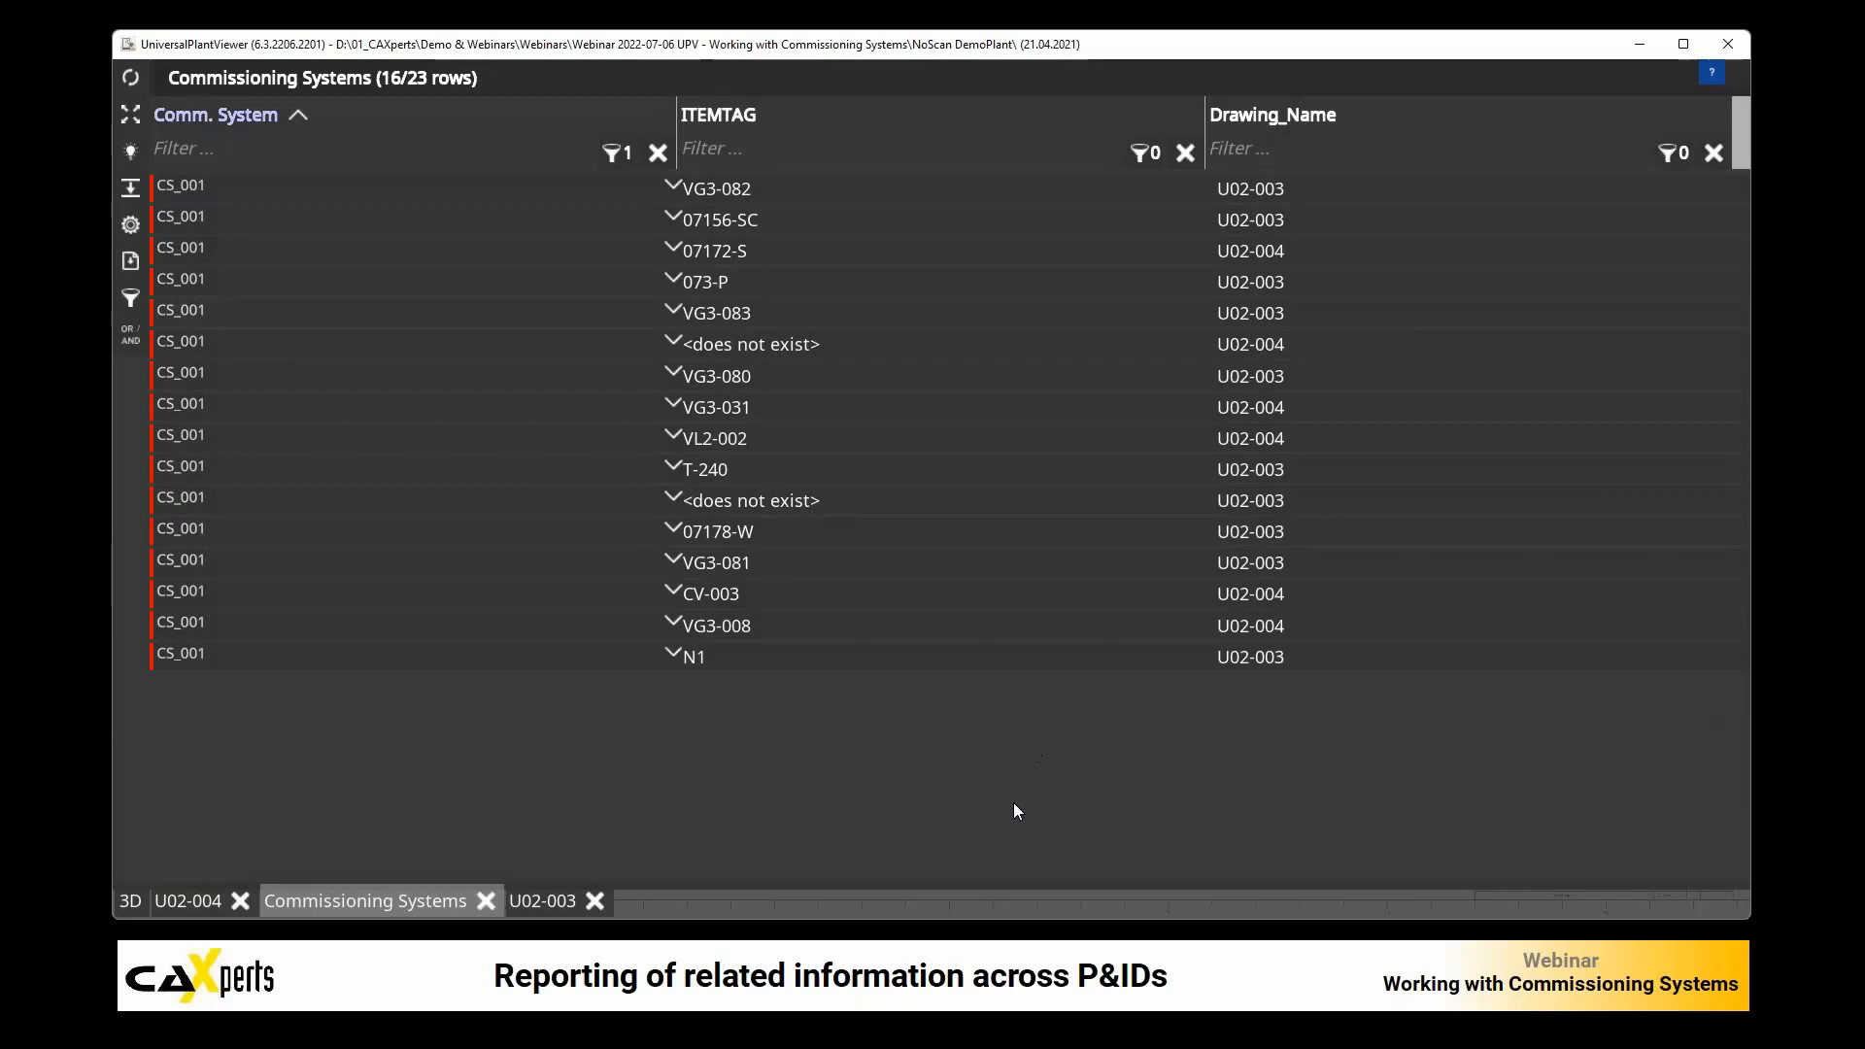
{"action": "left_click", "coordinate": [1277, 120]}
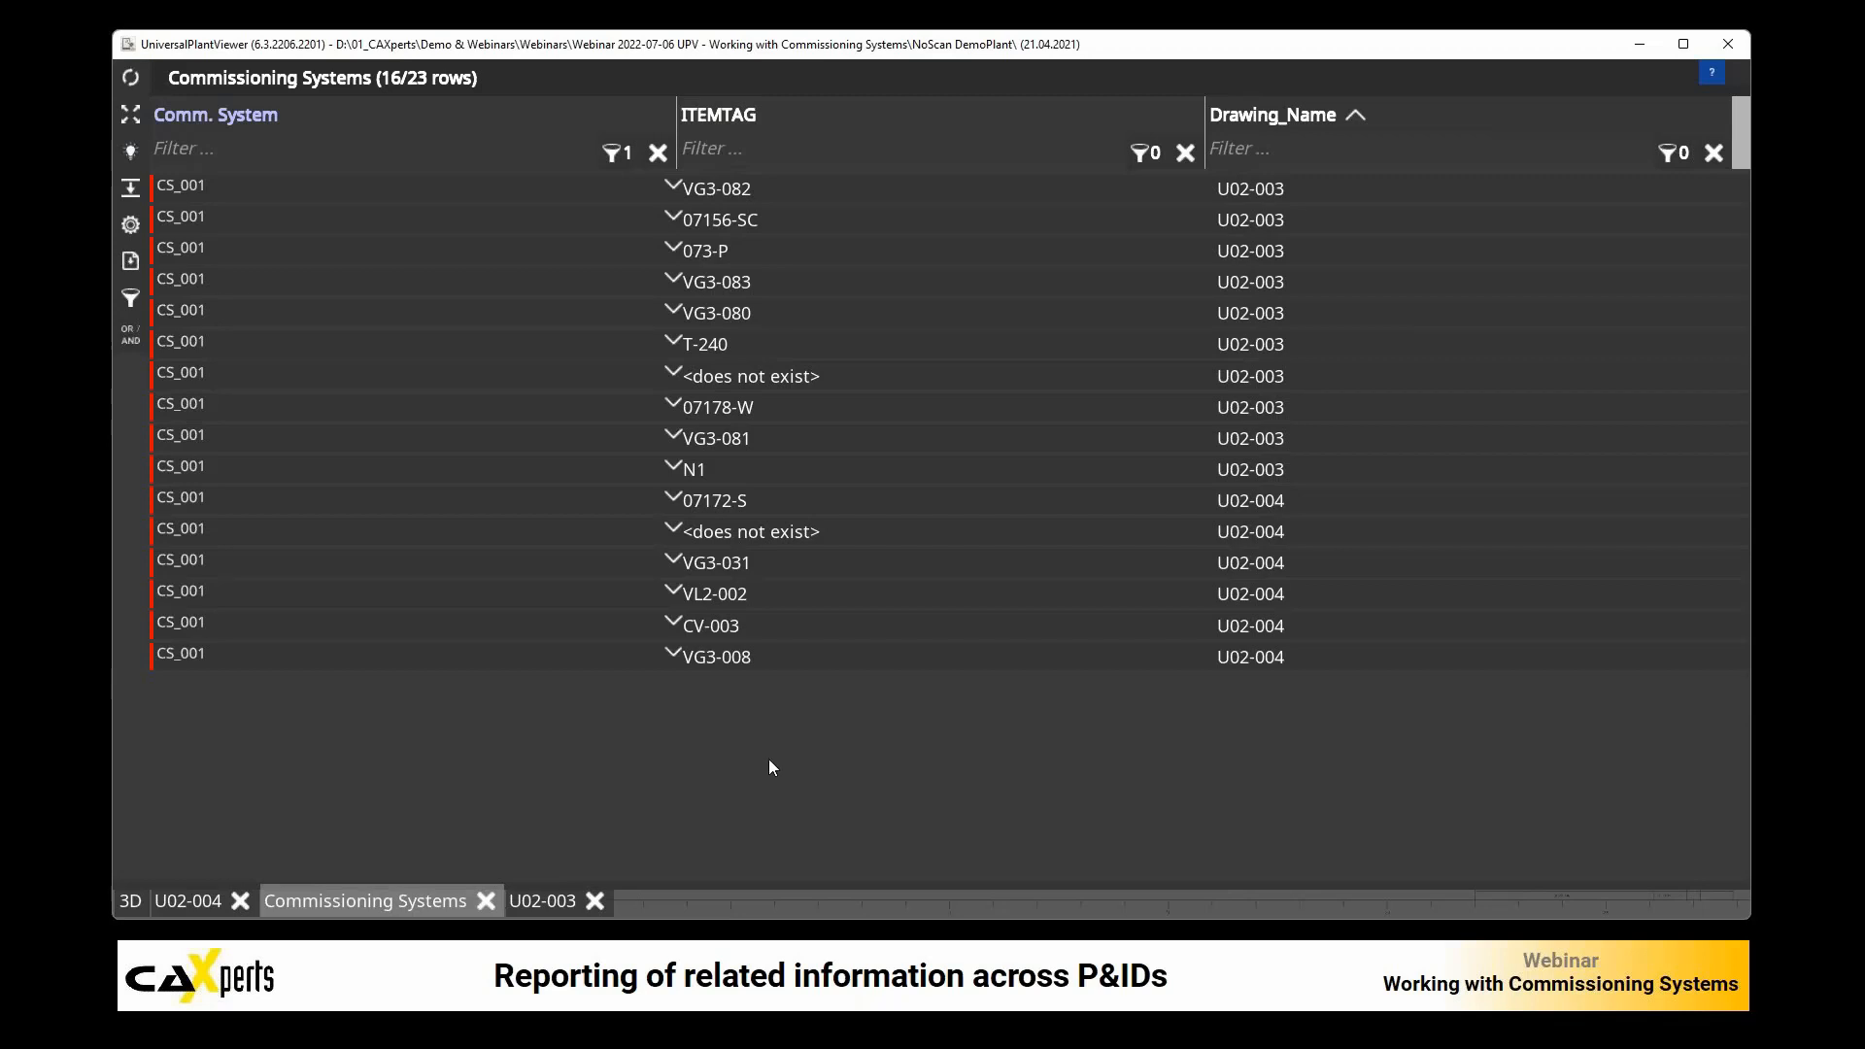
Step: Close the Commissioning Systems report and drawing U02-003, and color drawing U02-004 by the Comm. System attribute
{"action": "left_click", "coordinate": [486, 901]}
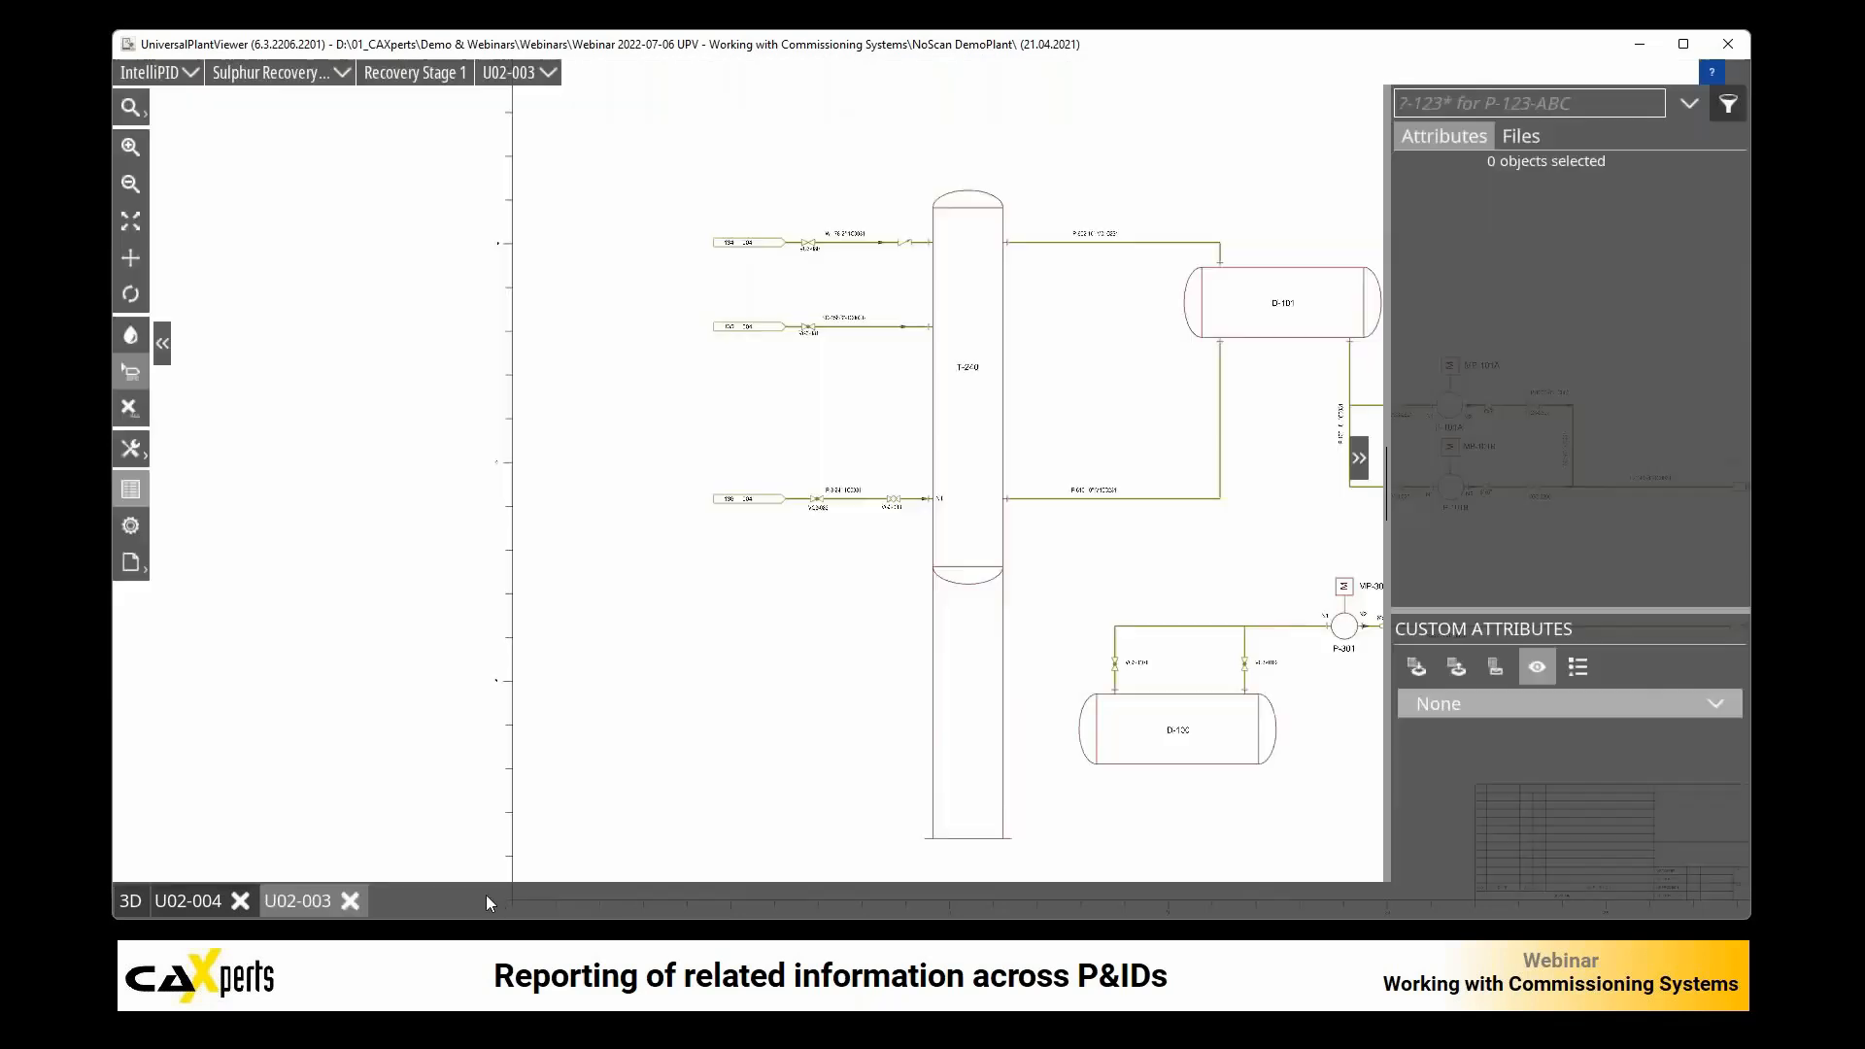
{"action": "left_click", "coordinate": [355, 895]}
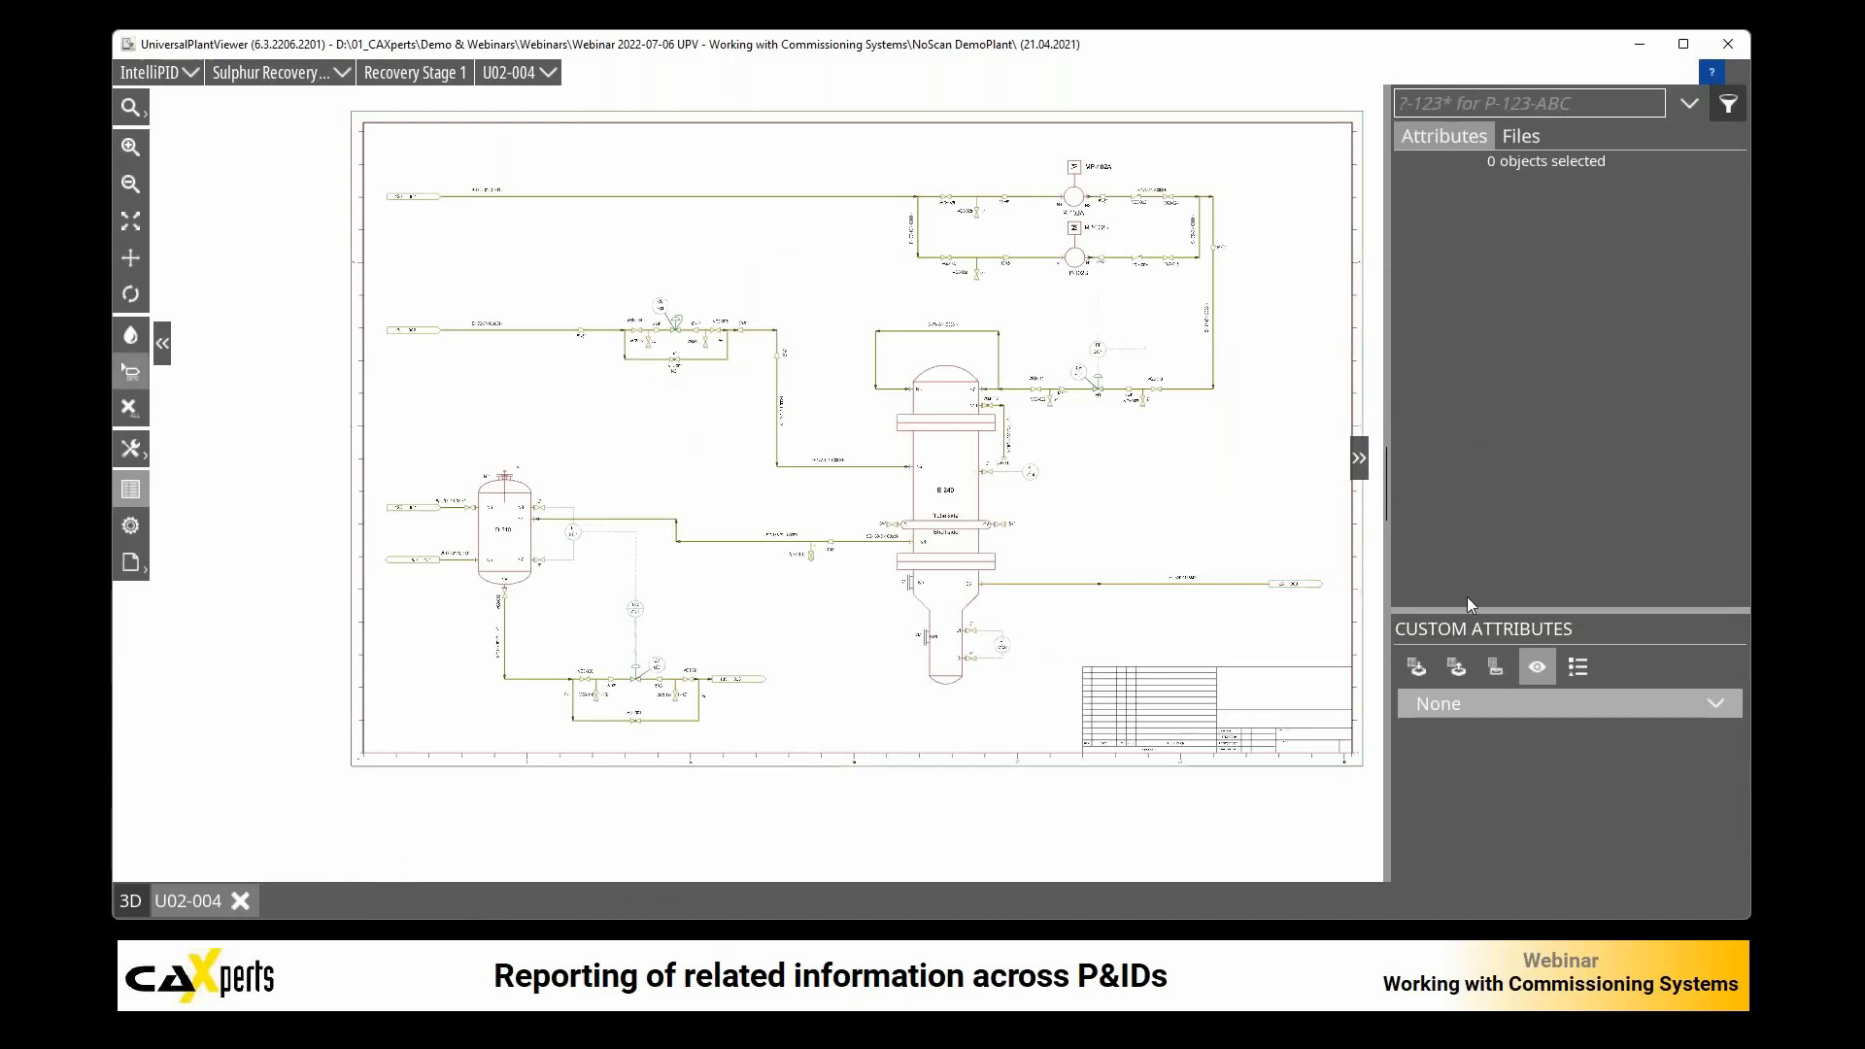
{"action": "left_click", "coordinate": [1491, 705]}
{"action": "left_click", "coordinate": [1478, 753]}
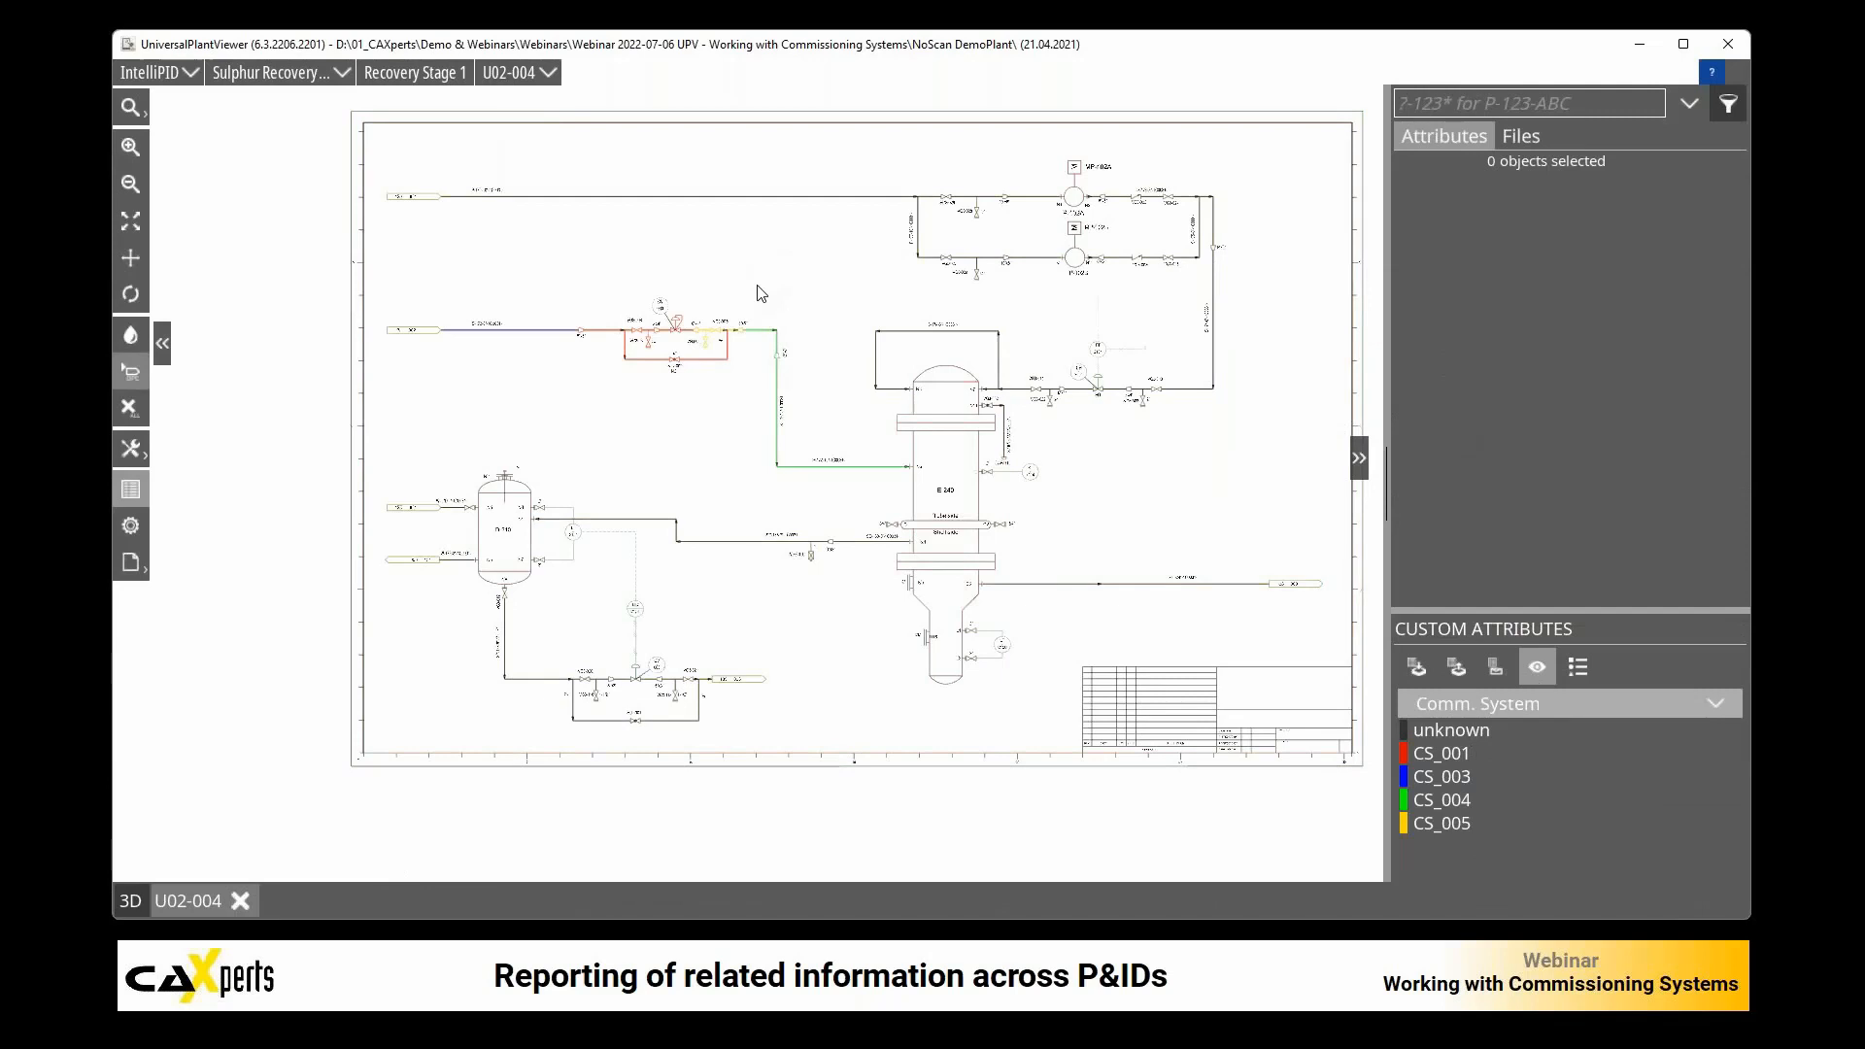
Step: Examine the color-coded commissioning systems around control valve CV-003 on U02-004
{"action": "scroll", "coordinate": [703, 301], "scroll_direction": "up", "scroll_amount": 5}
{"action": "left_click_drag", "start_coordinate": [670, 355], "coordinate": [824, 461]}
{"action": "left_click_drag", "start_coordinate": [686, 392], "coordinate": [788, 534]}
{"action": "left_click", "coordinate": [754, 372]}
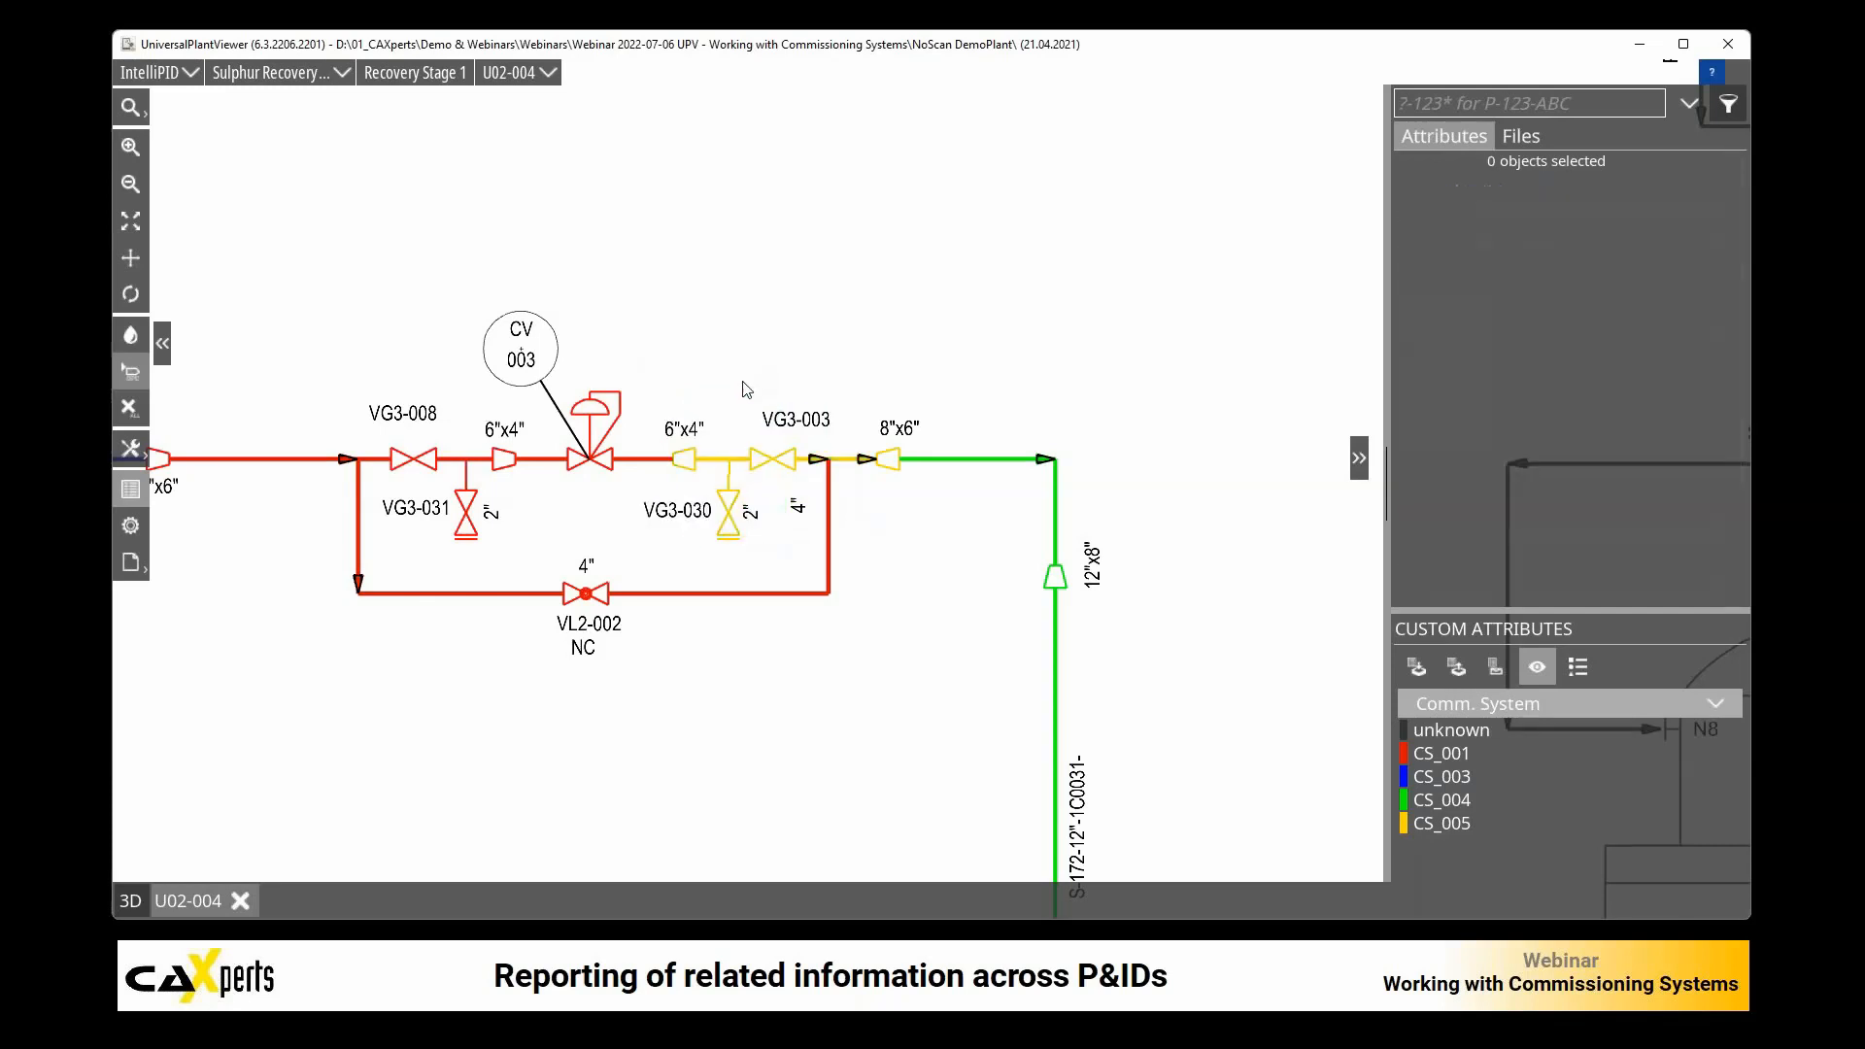
Step: Select the bypass line around valve VL2-002 and activate the Commissioning (U02-004) file from Webinar Files
{"action": "scroll", "coordinate": [740, 396], "scroll_direction": "down", "scroll_amount": 2}
{"action": "scroll", "coordinate": [735, 392], "scroll_direction": "down", "scroll_amount": 2}
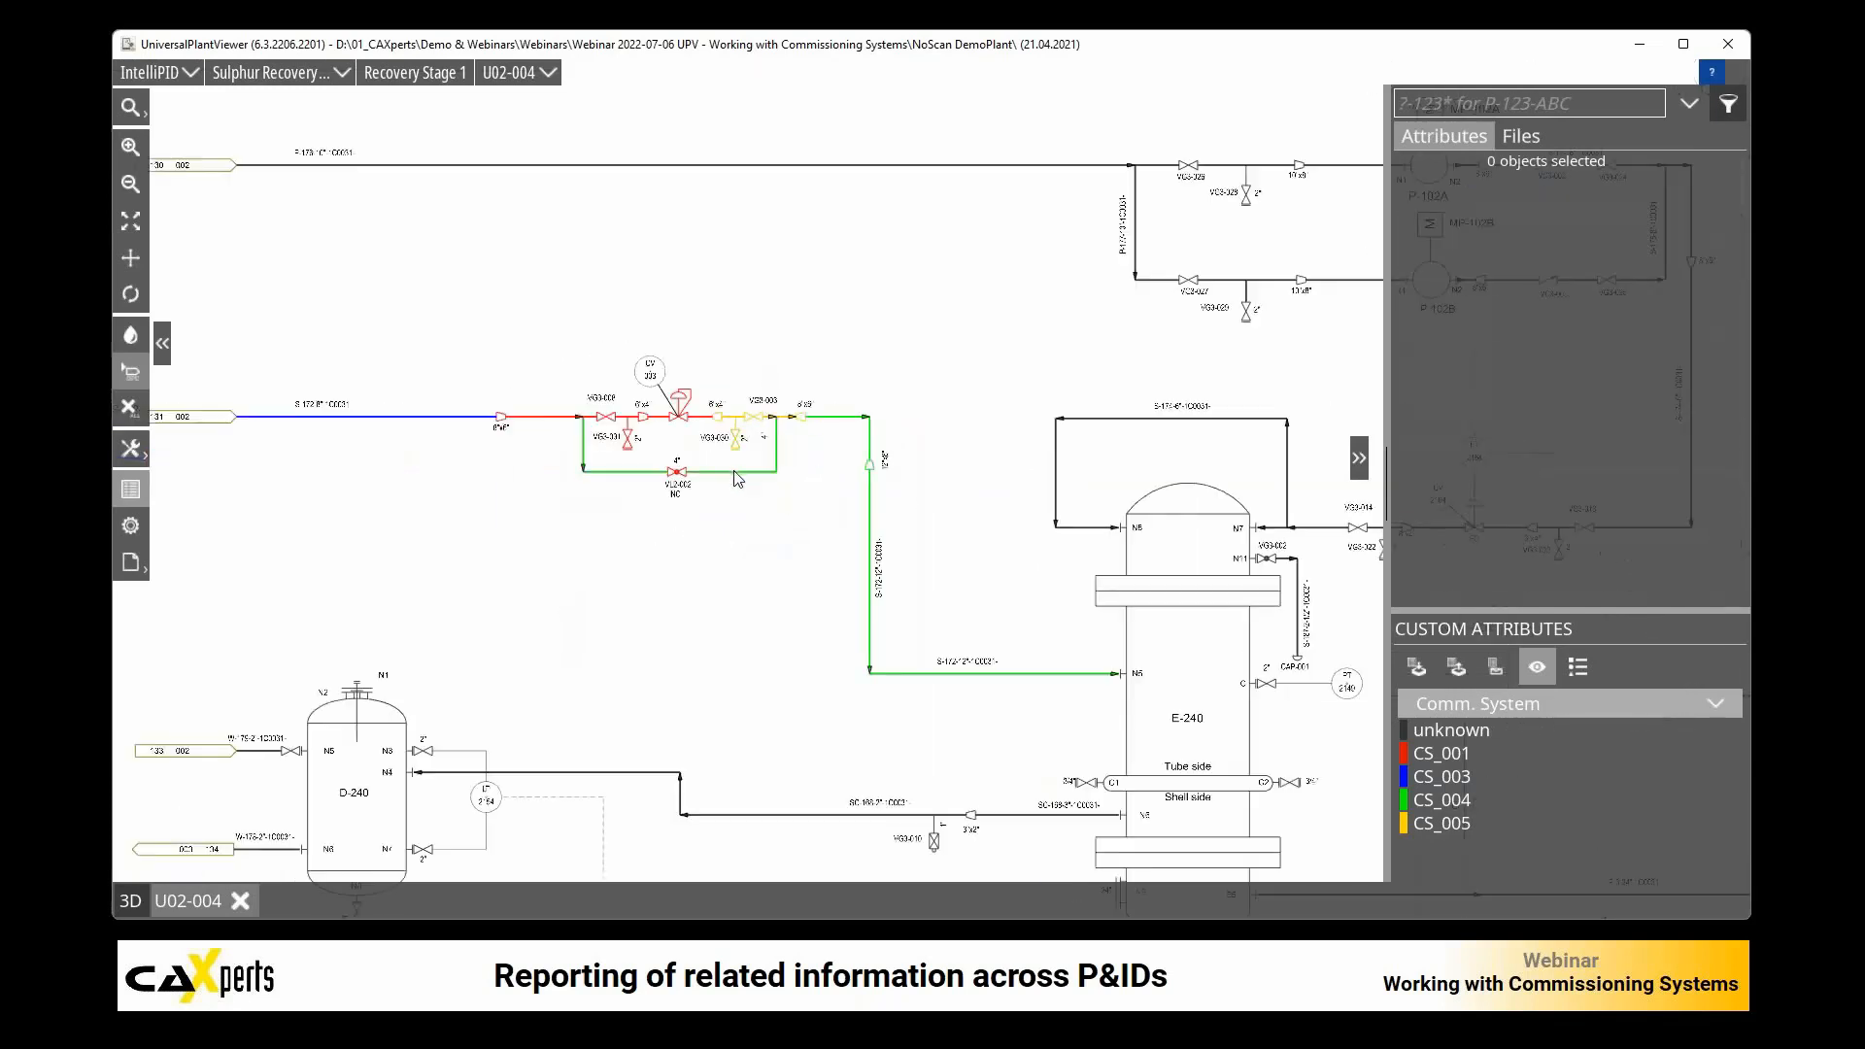
{"action": "left_click", "coordinate": [738, 480]}
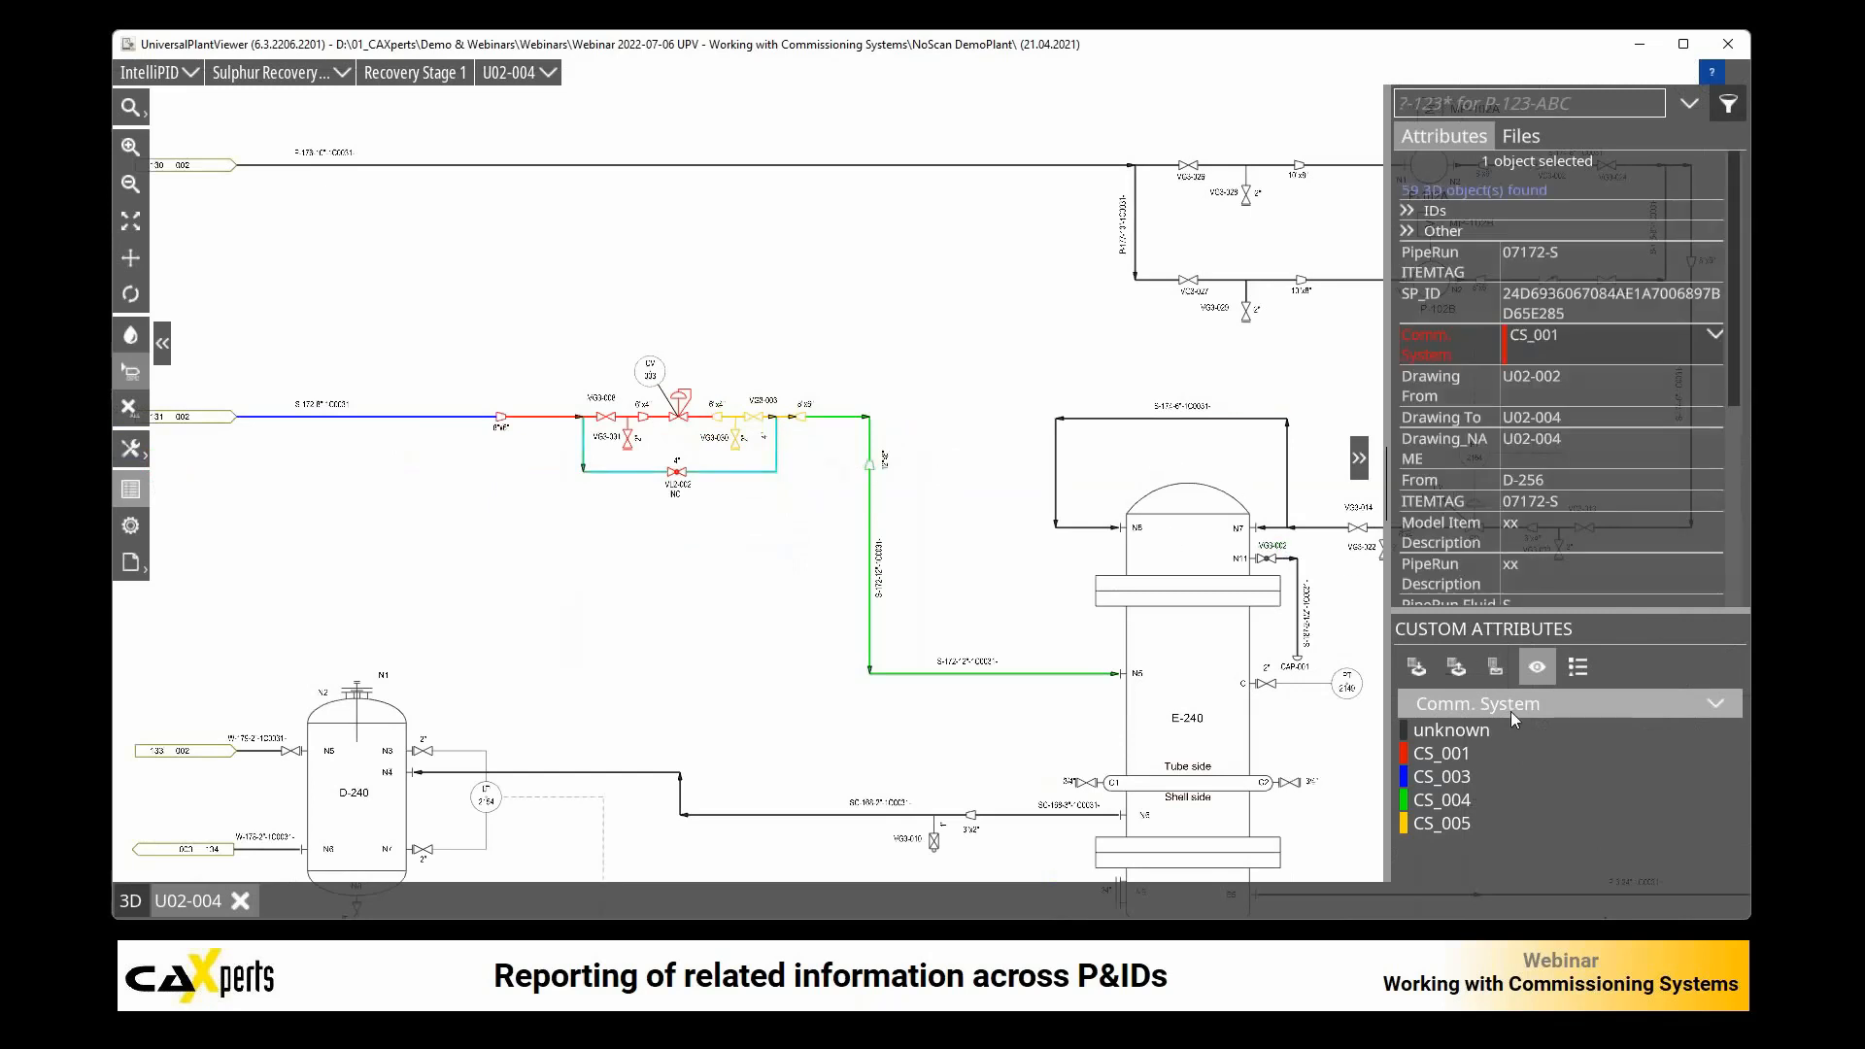
{"action": "left_click", "coordinate": [1521, 136]}
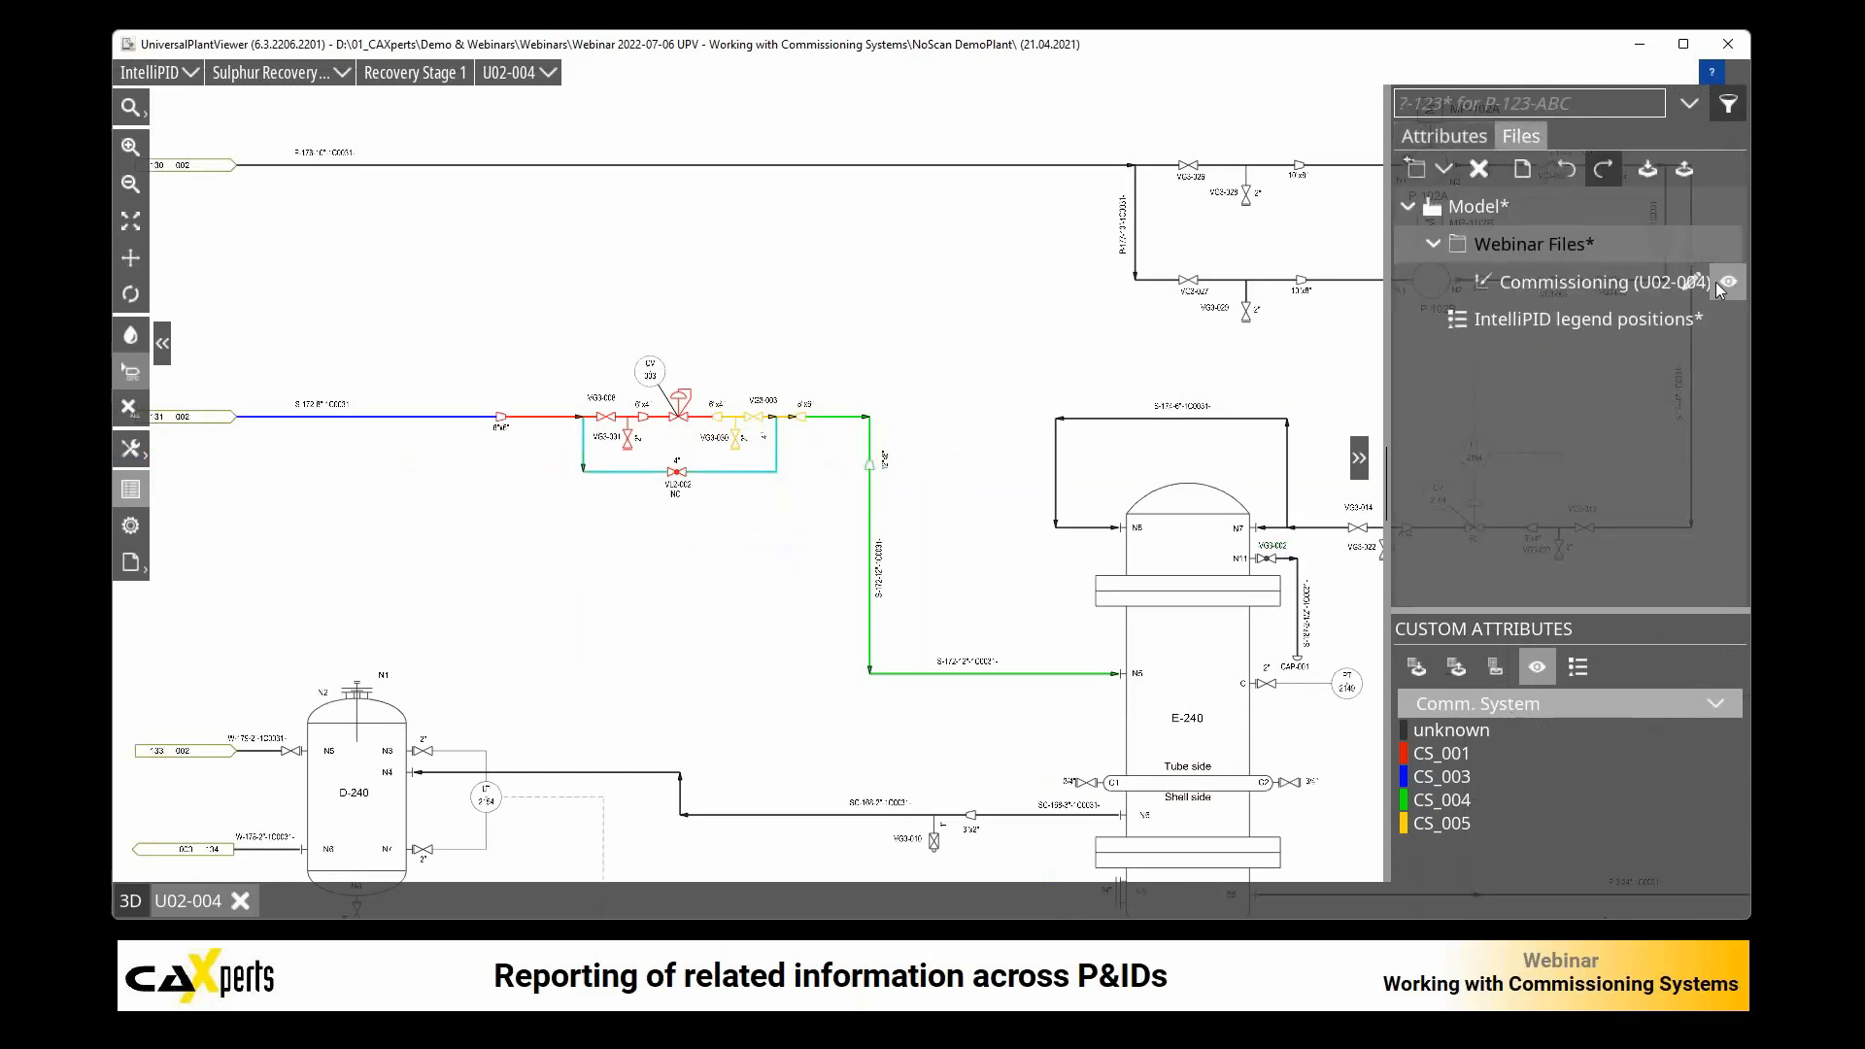
{"action": "left_click", "coordinate": [1691, 284]}
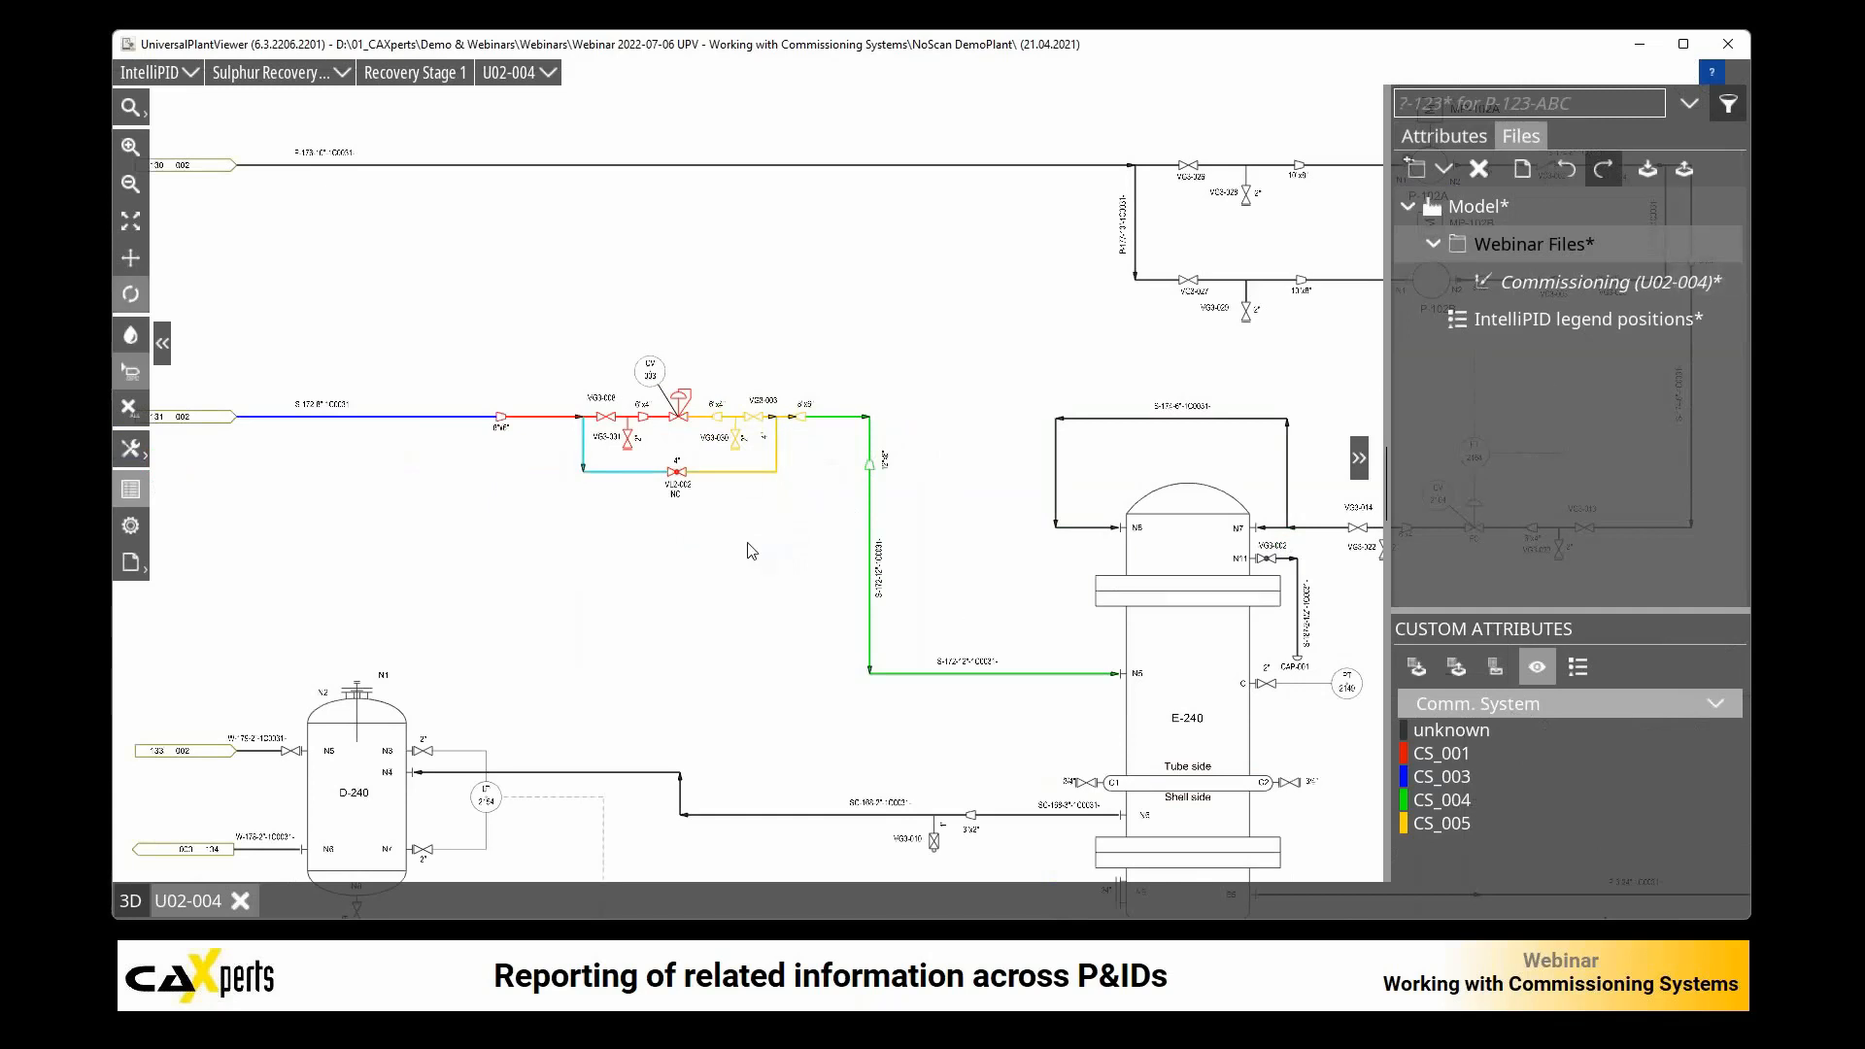
Step: Check the bypass line segments on both sides of valve VL2-002 by selecting each one
{"action": "scroll", "coordinate": [744, 368], "scroll_direction": "up", "scroll_amount": 4}
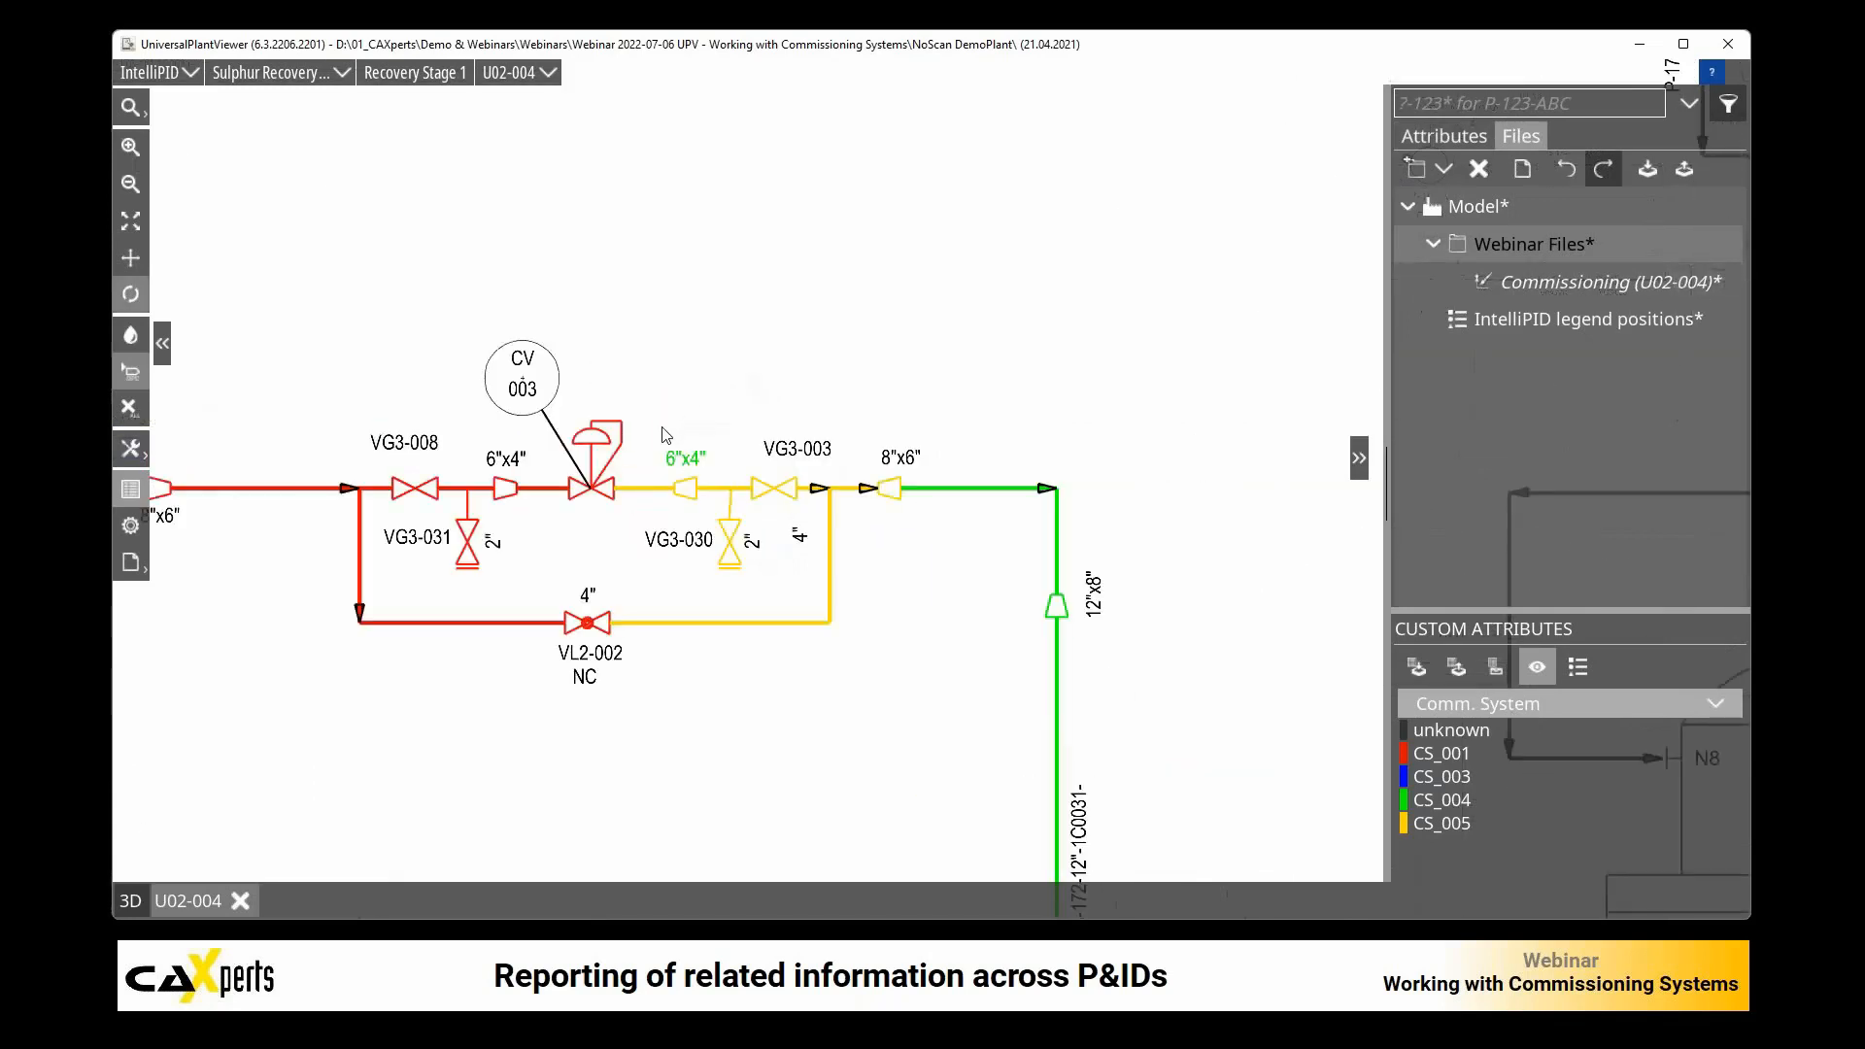
{"action": "left_click", "coordinate": [710, 622]}
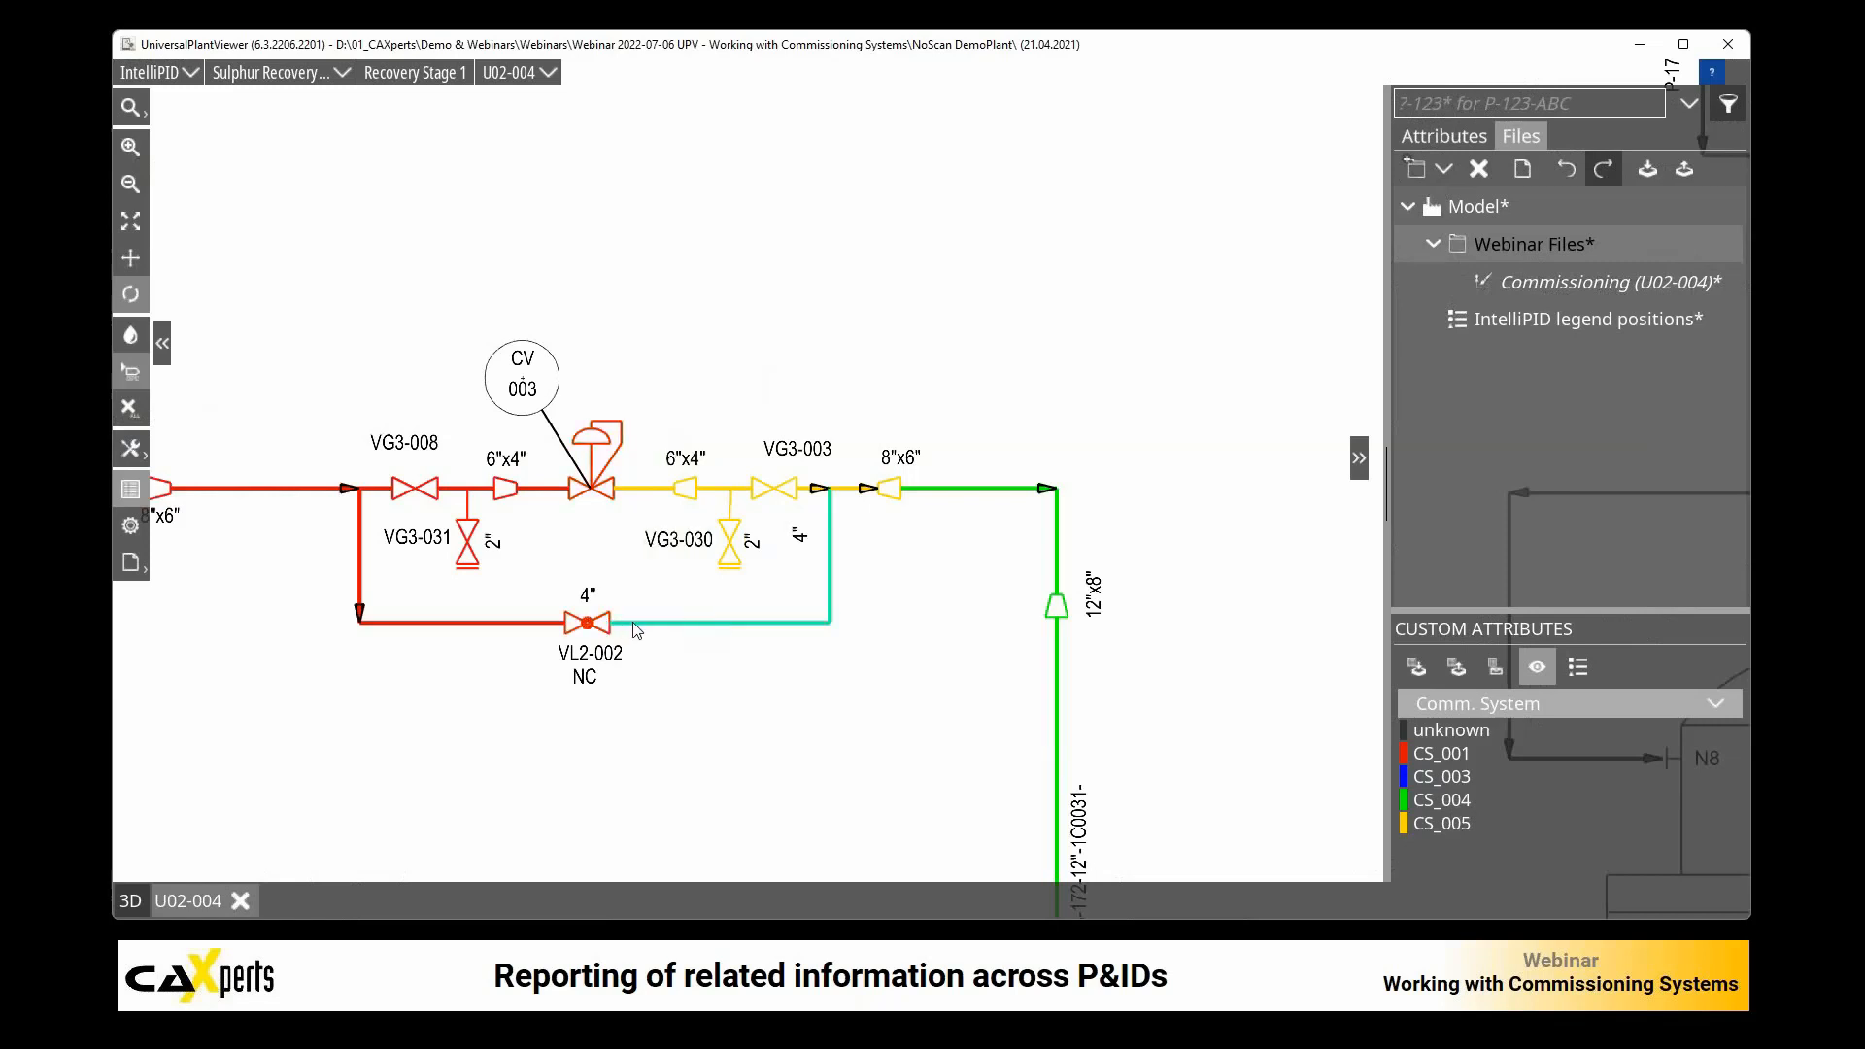
{"action": "left_click", "coordinate": [540, 623]}
{"action": "left_click", "coordinate": [525, 622]}
Step: Select the section downstream of CV-003 with VG3-003 and VG3-030, and show its linked objects in the 3D model
{"action": "left_click_drag", "start_coordinate": [629, 303], "coordinate": [898, 662]}
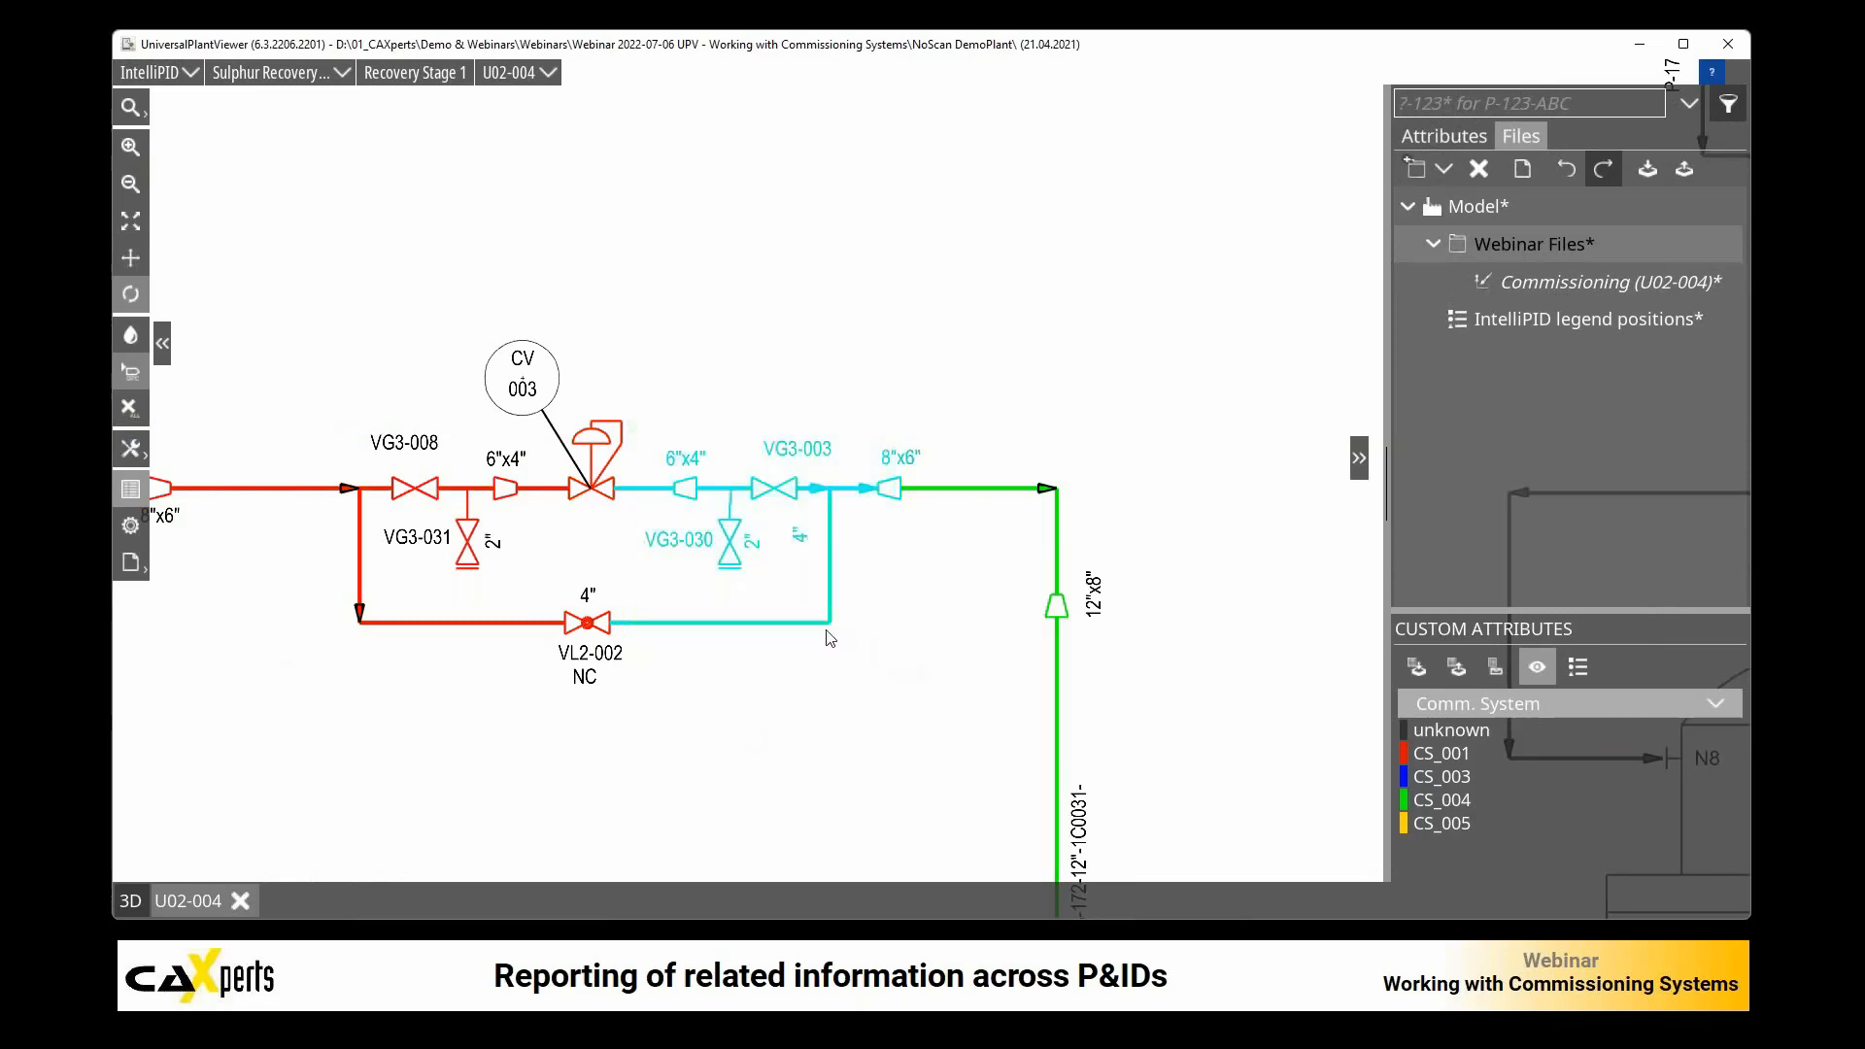
{"action": "left_click", "coordinate": [1426, 136]}
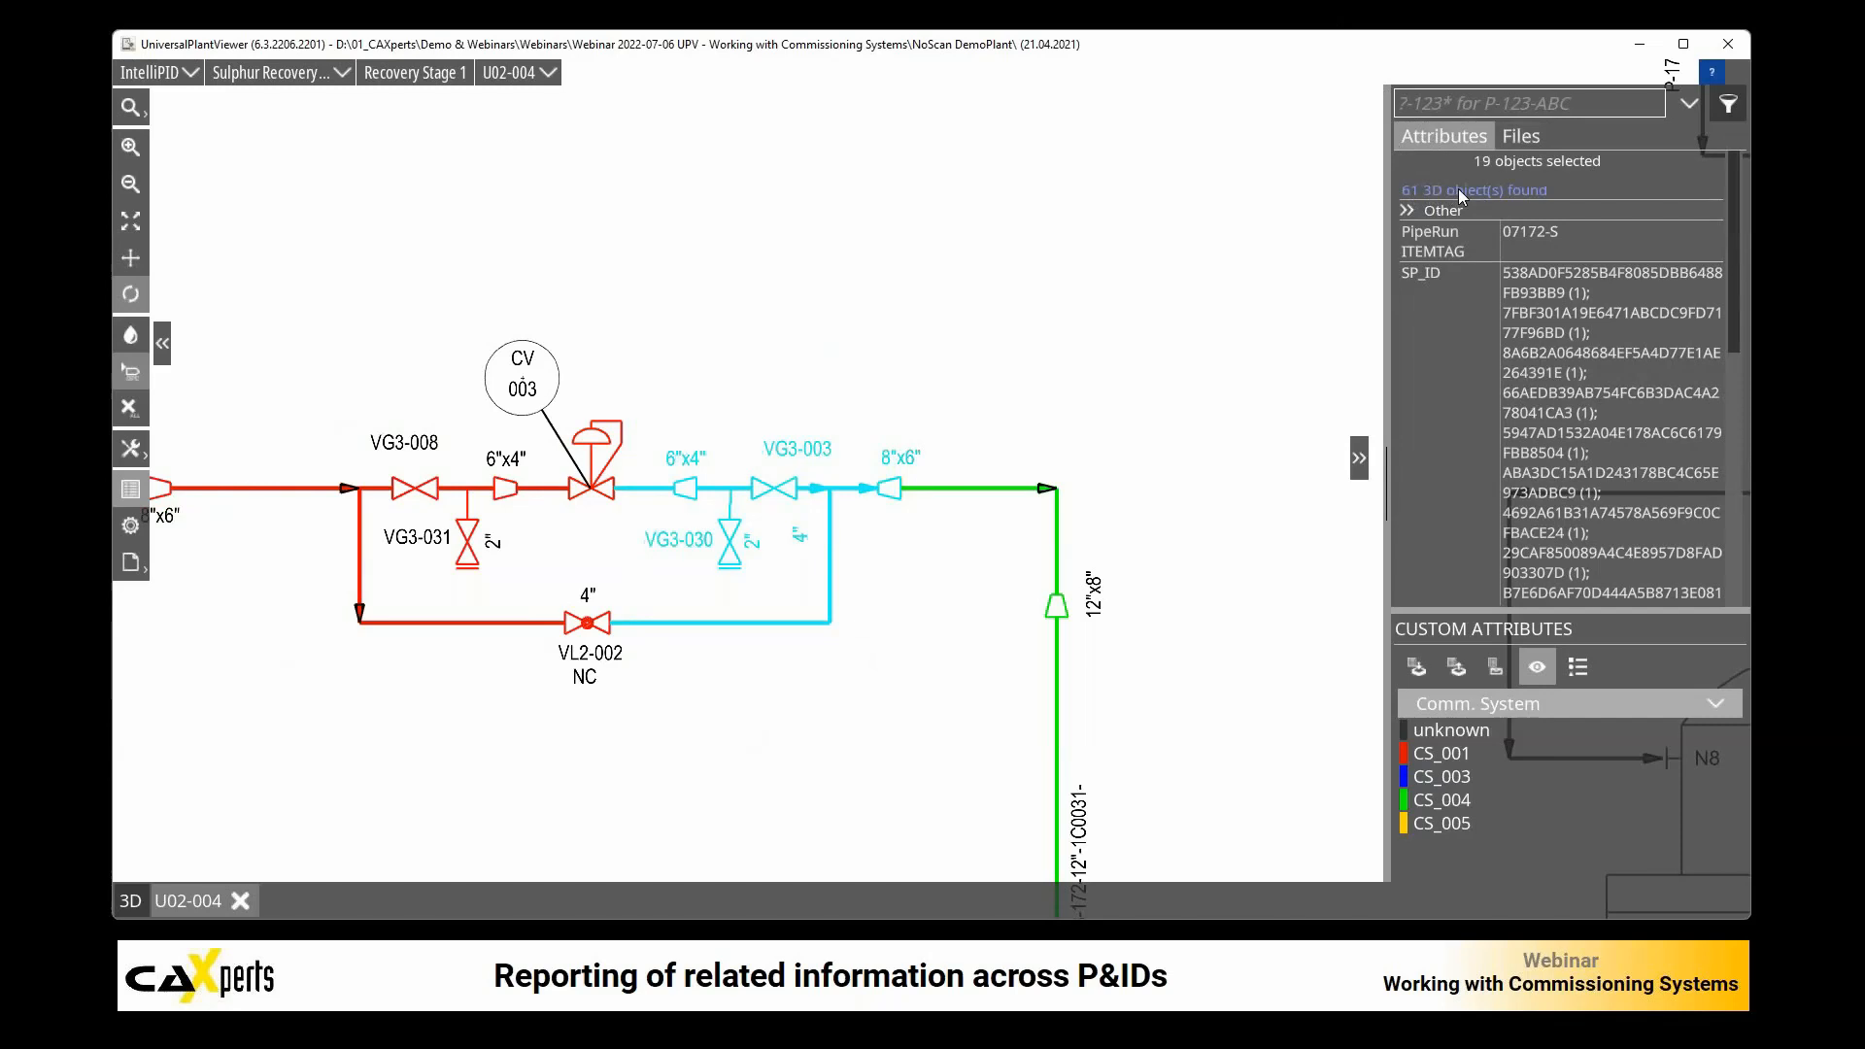
{"action": "left_click", "coordinate": [1459, 190]}
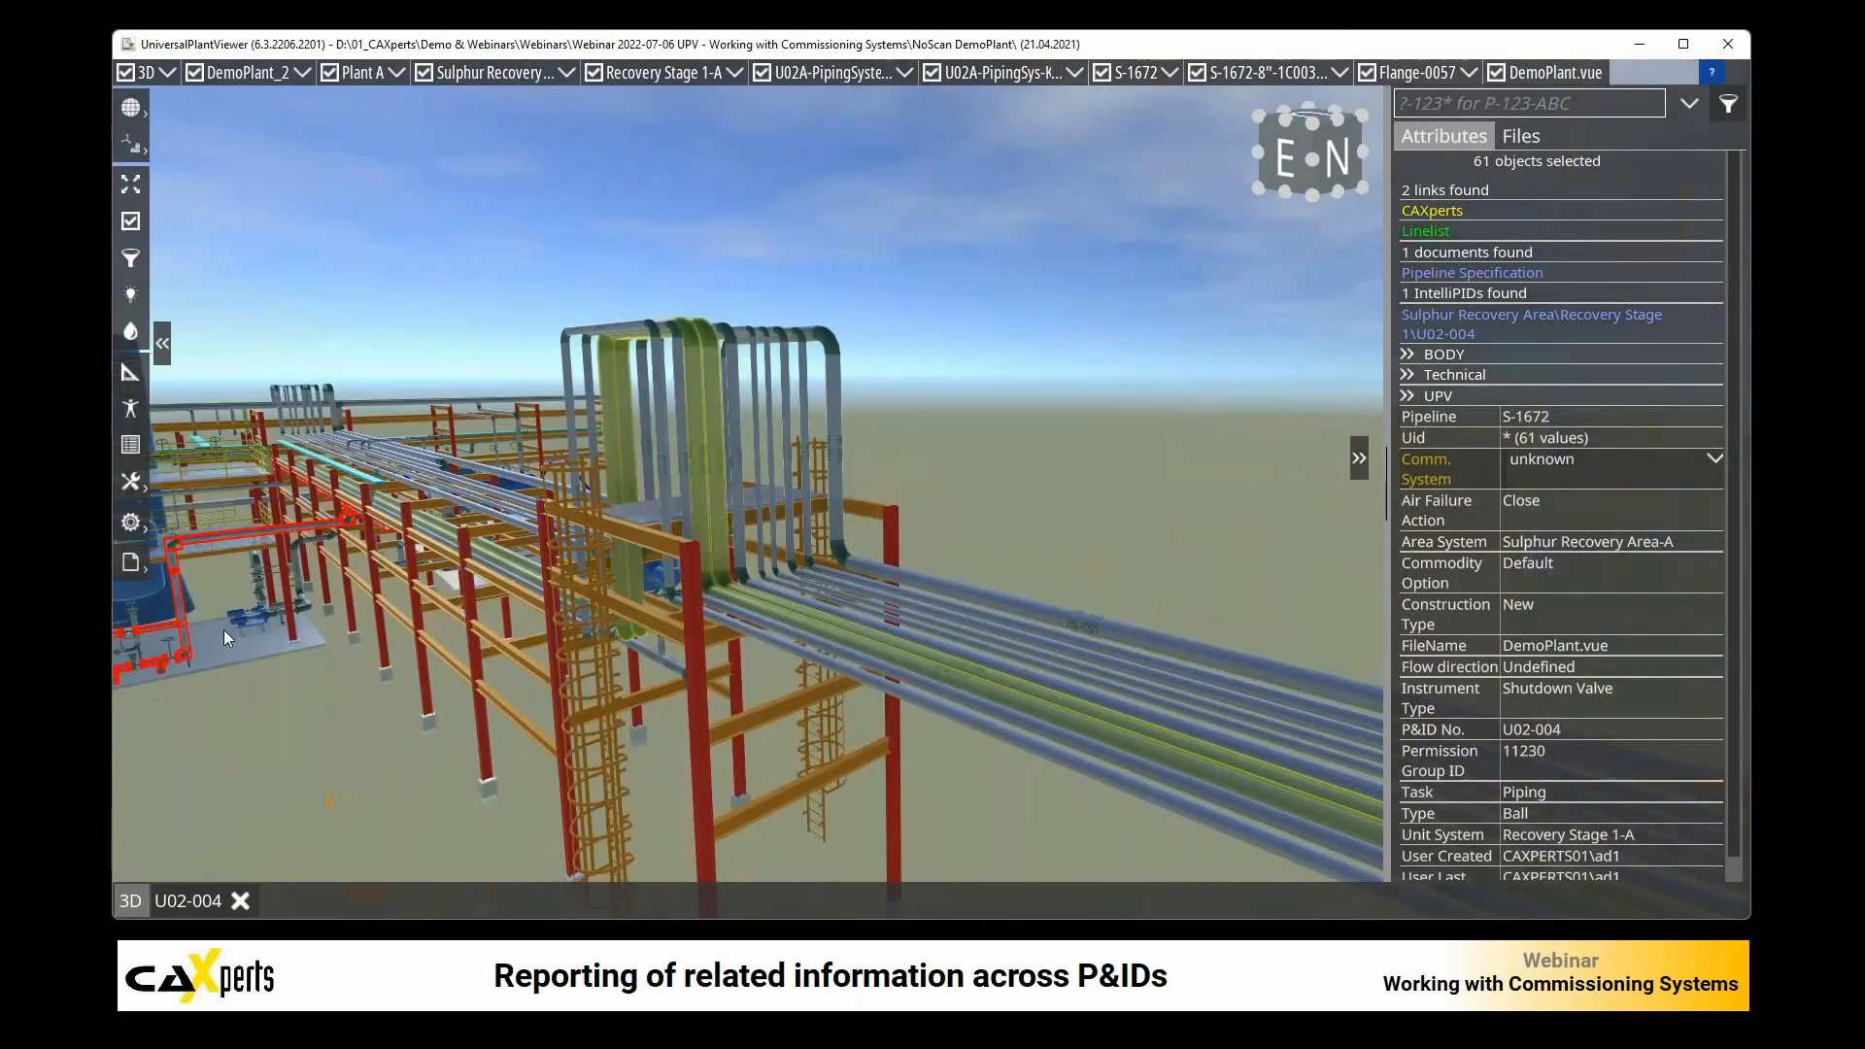
{"action": "scroll", "coordinate": [553, 661], "scroll_direction": "up", "scroll_amount": 2}
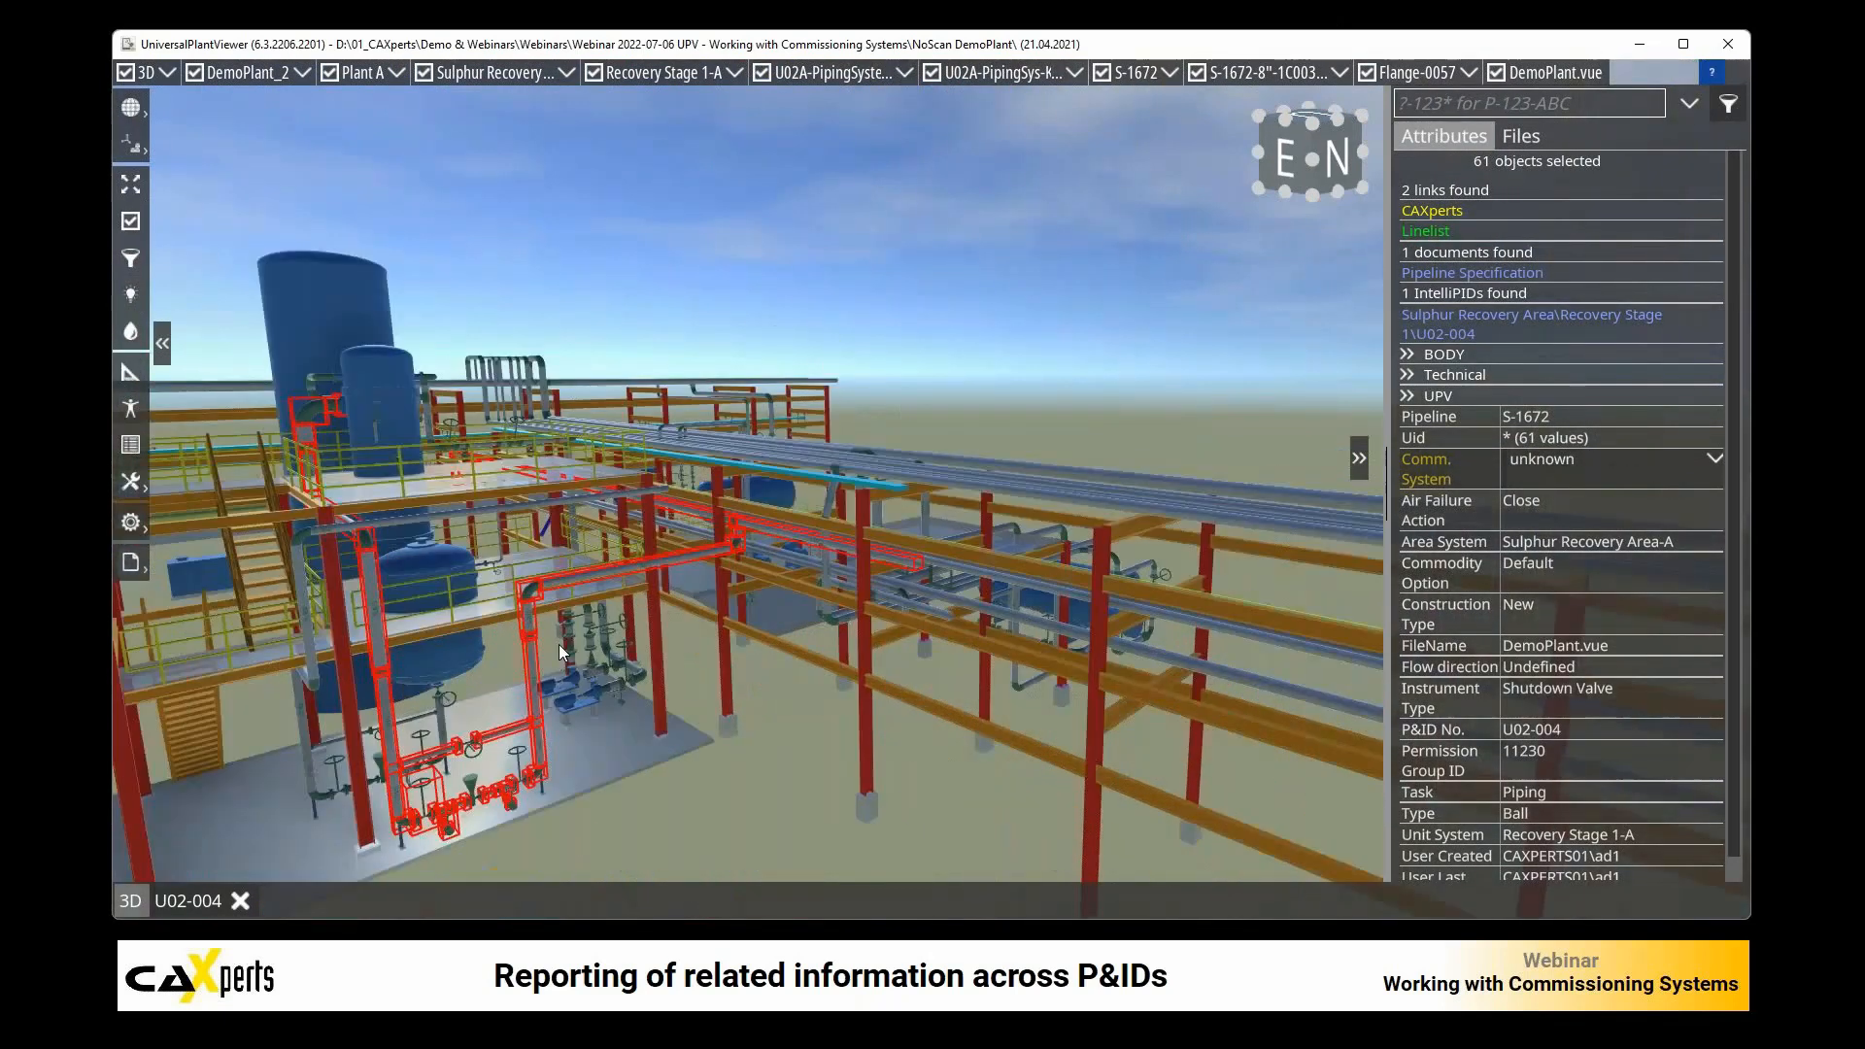
Step: Set the selected 3D objects' Comm. System to CS_001, color the 3D model by that attribute and clear the selection
{"action": "left_click", "coordinate": [1710, 459]}
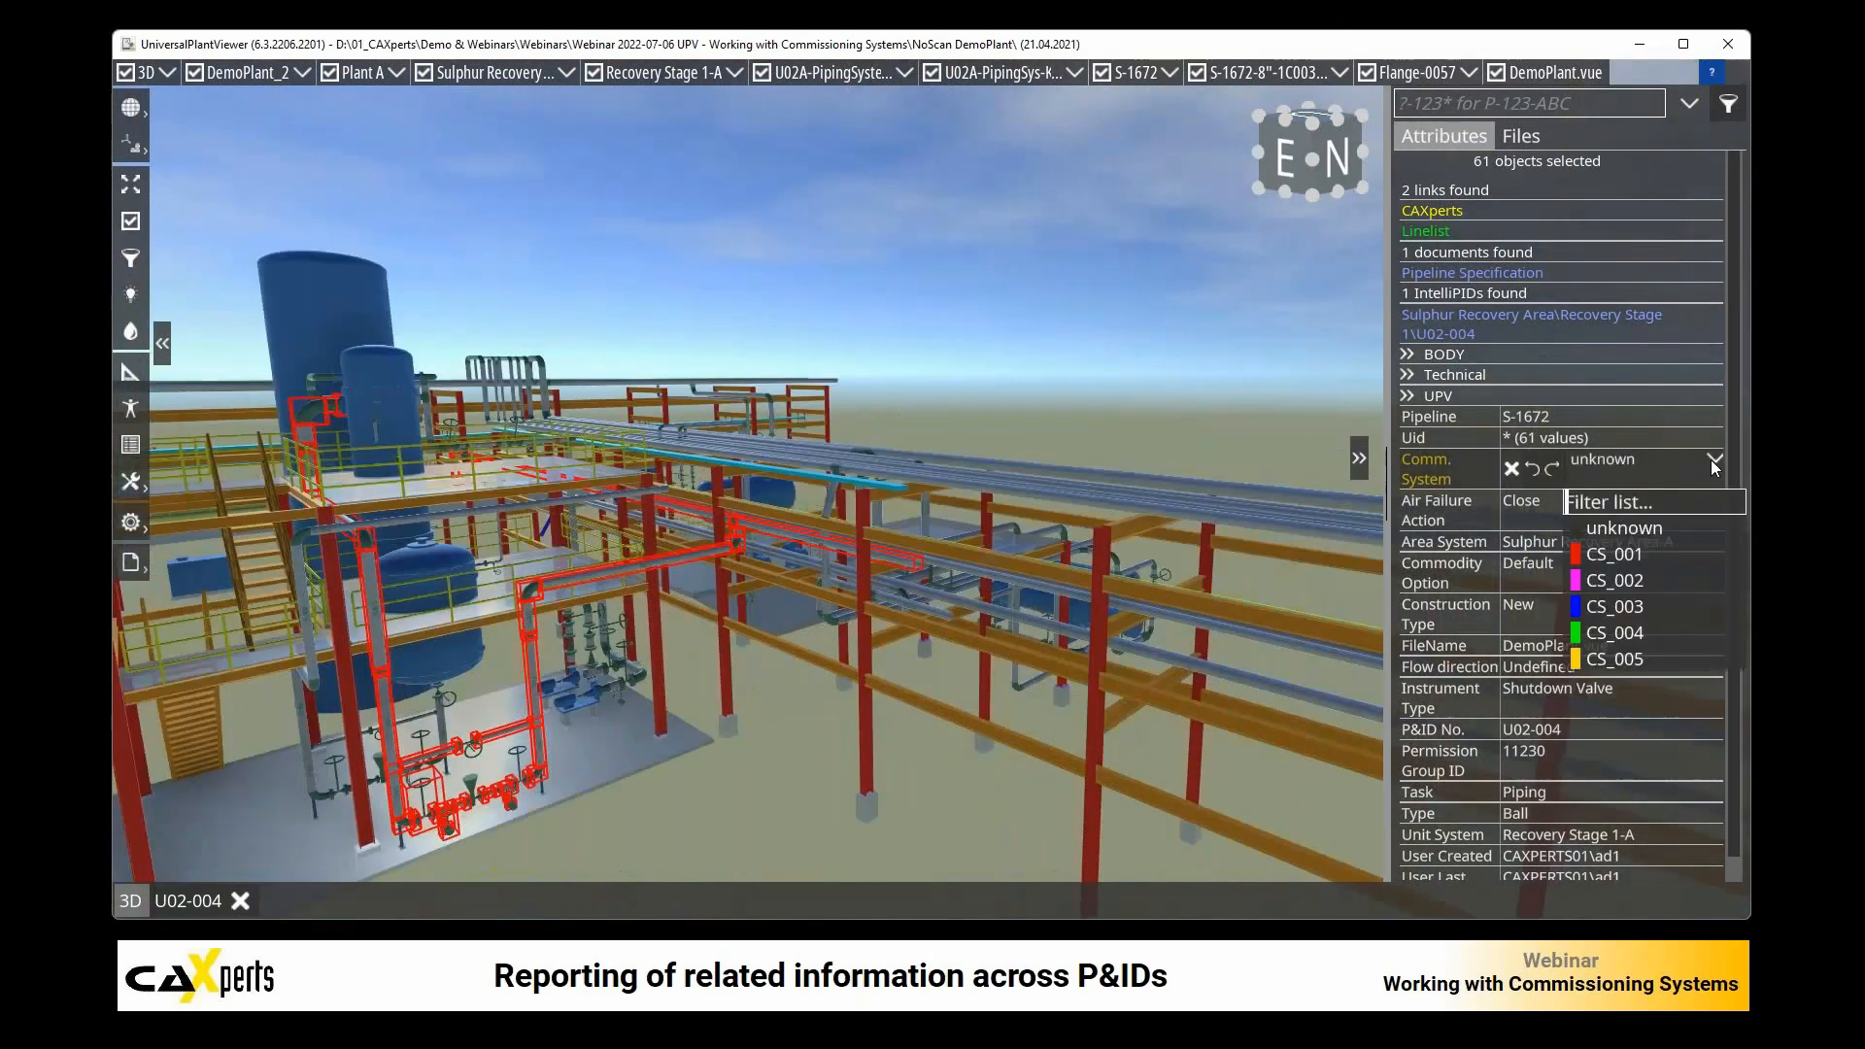
{"action": "left_click", "coordinate": [1623, 554]}
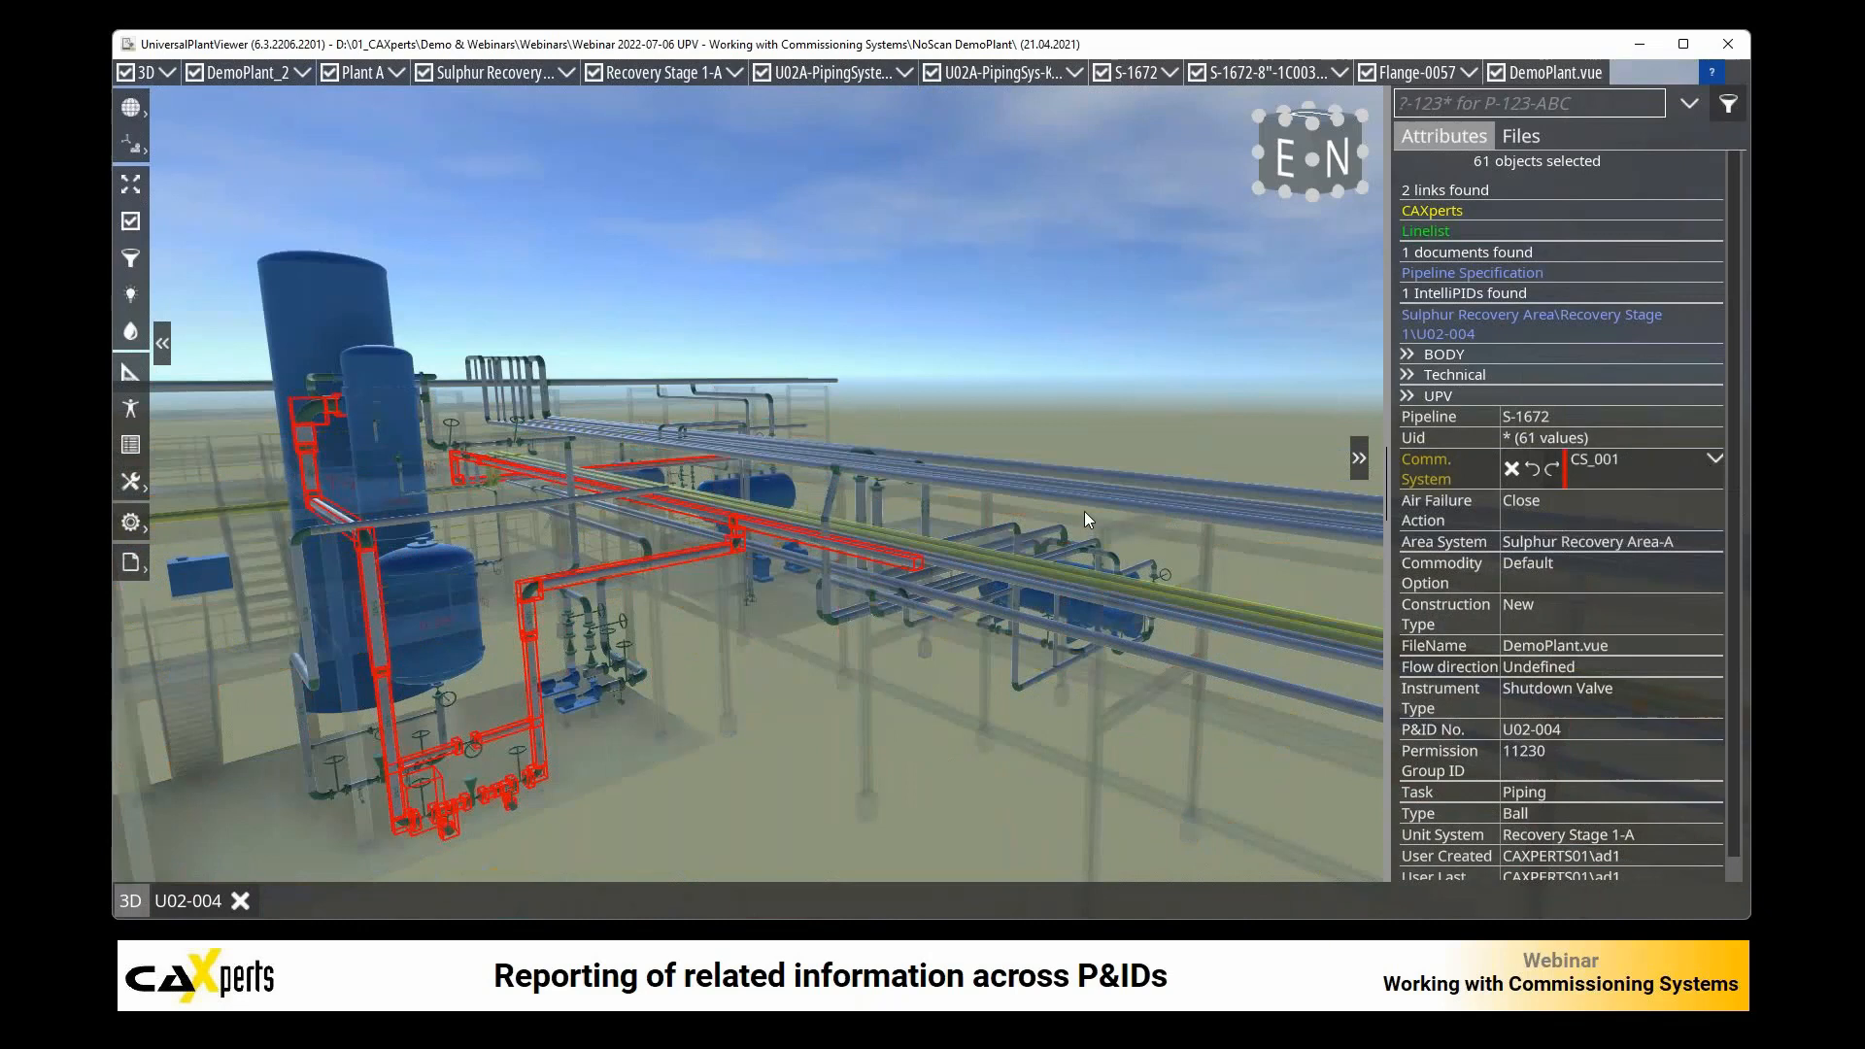
{"action": "left_click", "coordinate": [1432, 470]}
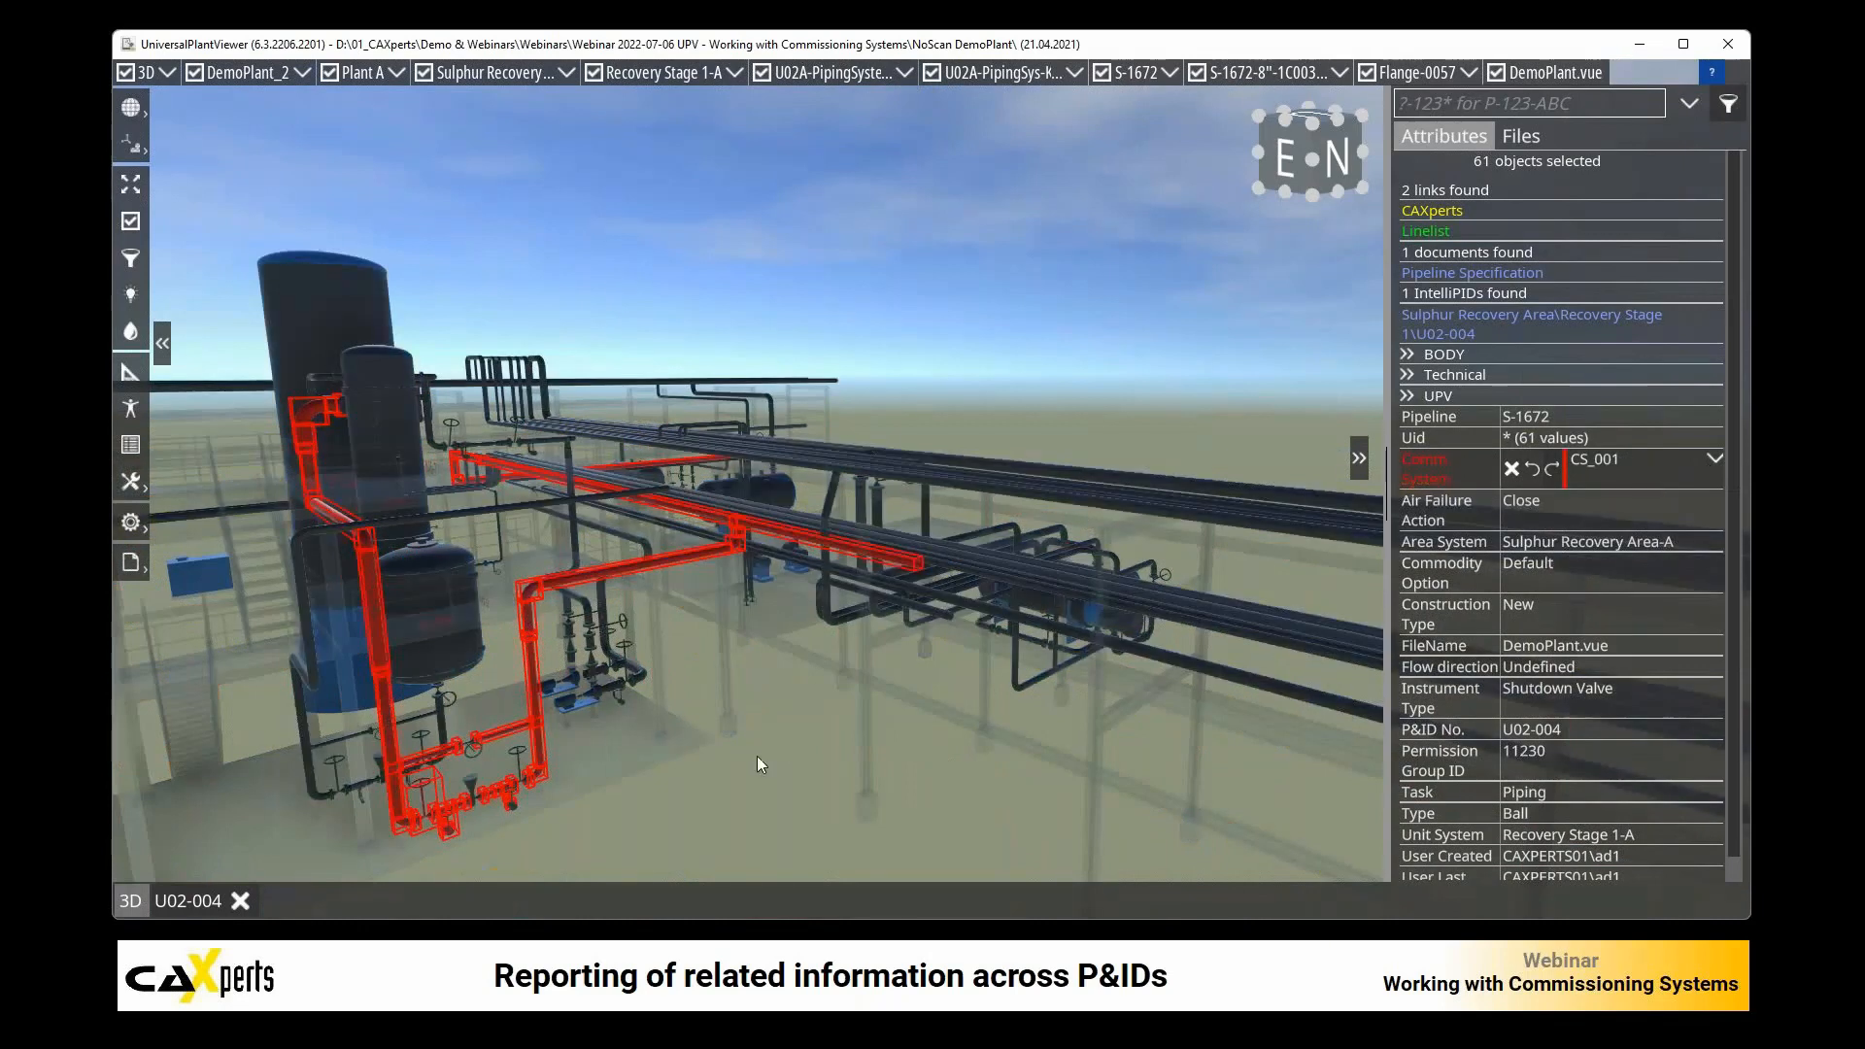
{"action": "left_click", "coordinate": [688, 775]}
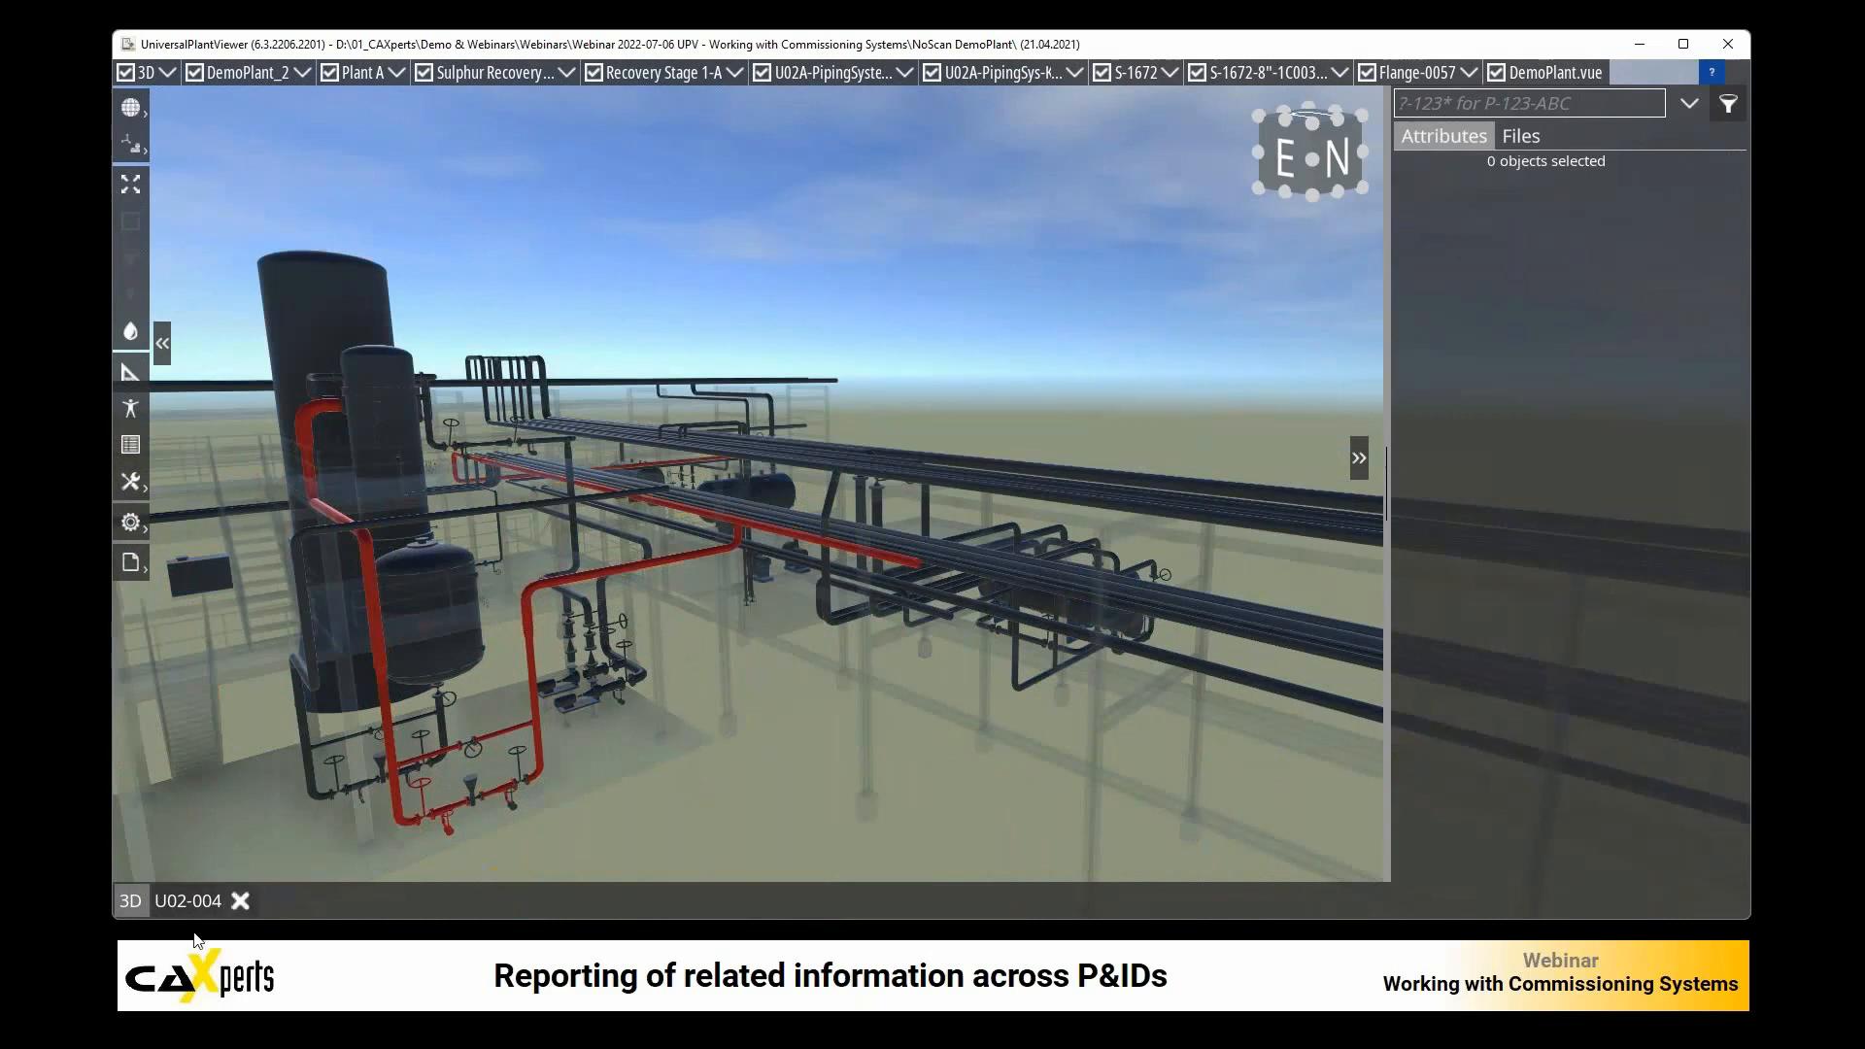
Step: Select the CV-003, VG3-008 and VL2-002 section on U02-004 and set its linked 3D objects' Comm. System to CS_001
{"action": "left_click", "coordinate": [187, 901]}
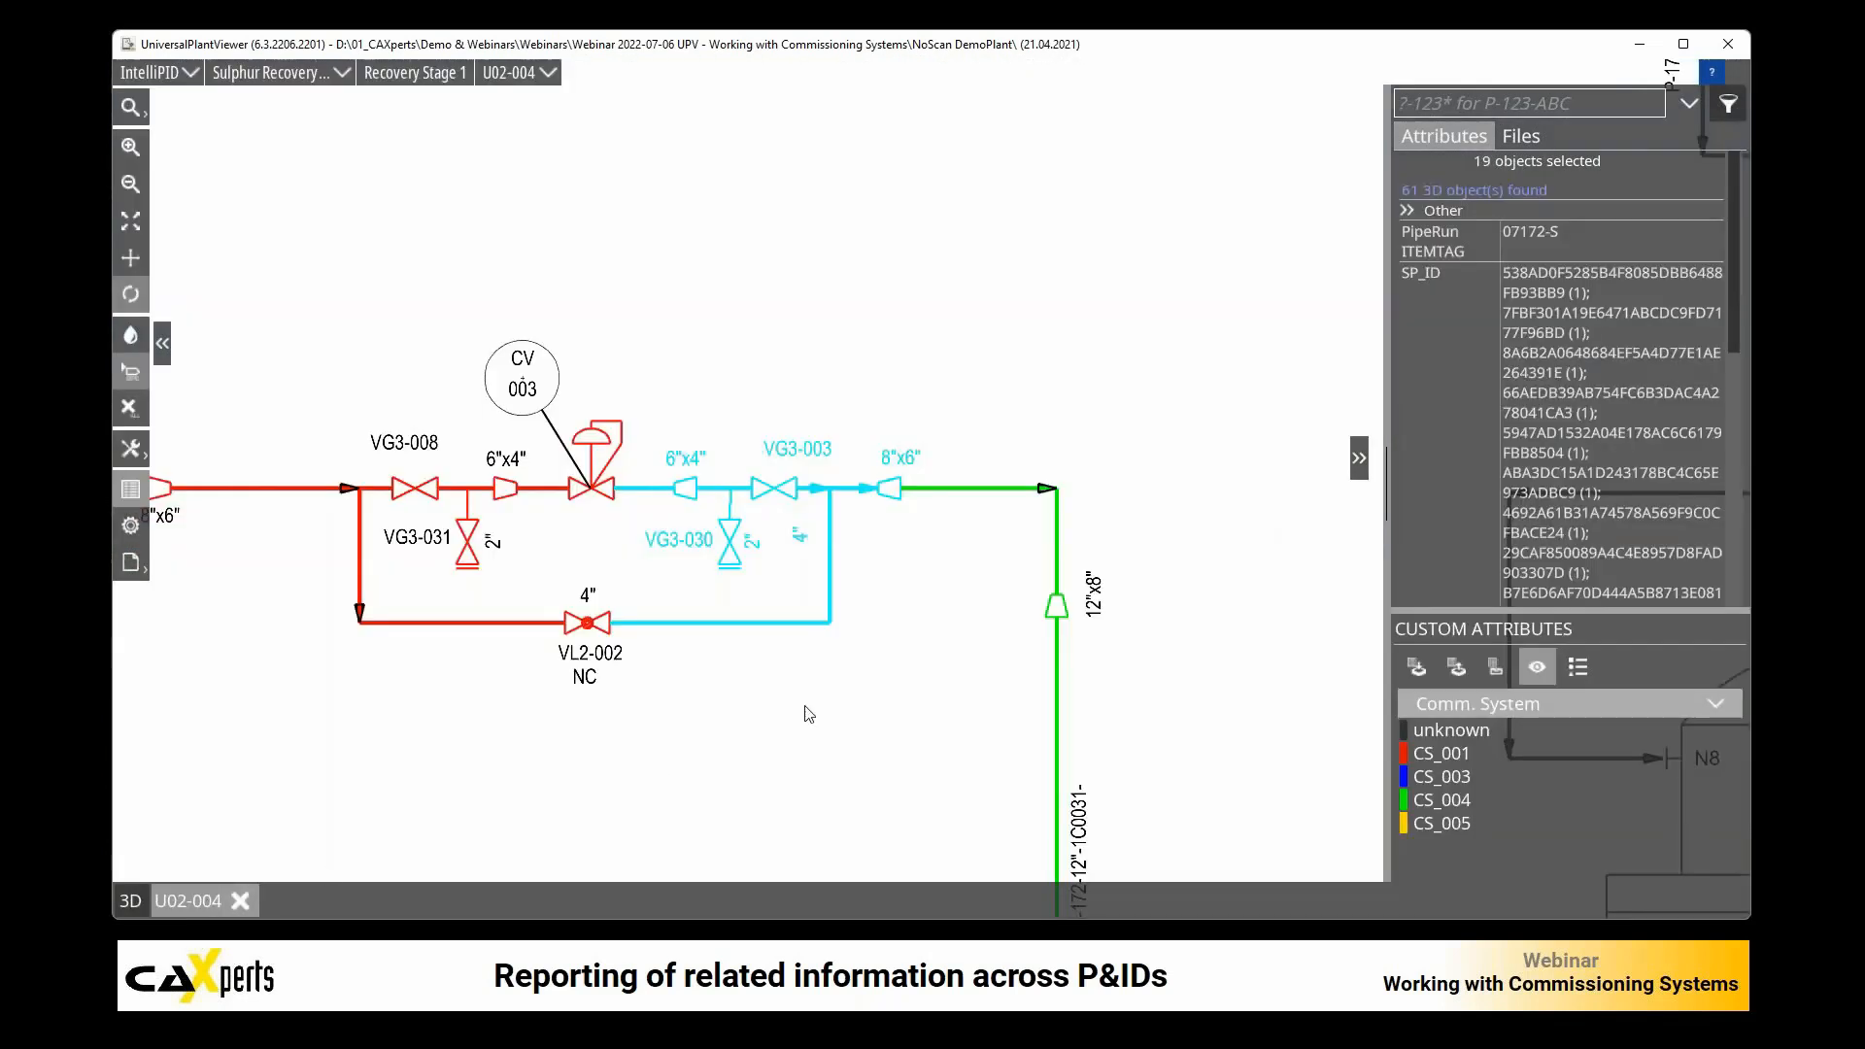
{"action": "left_click", "coordinate": [688, 683]}
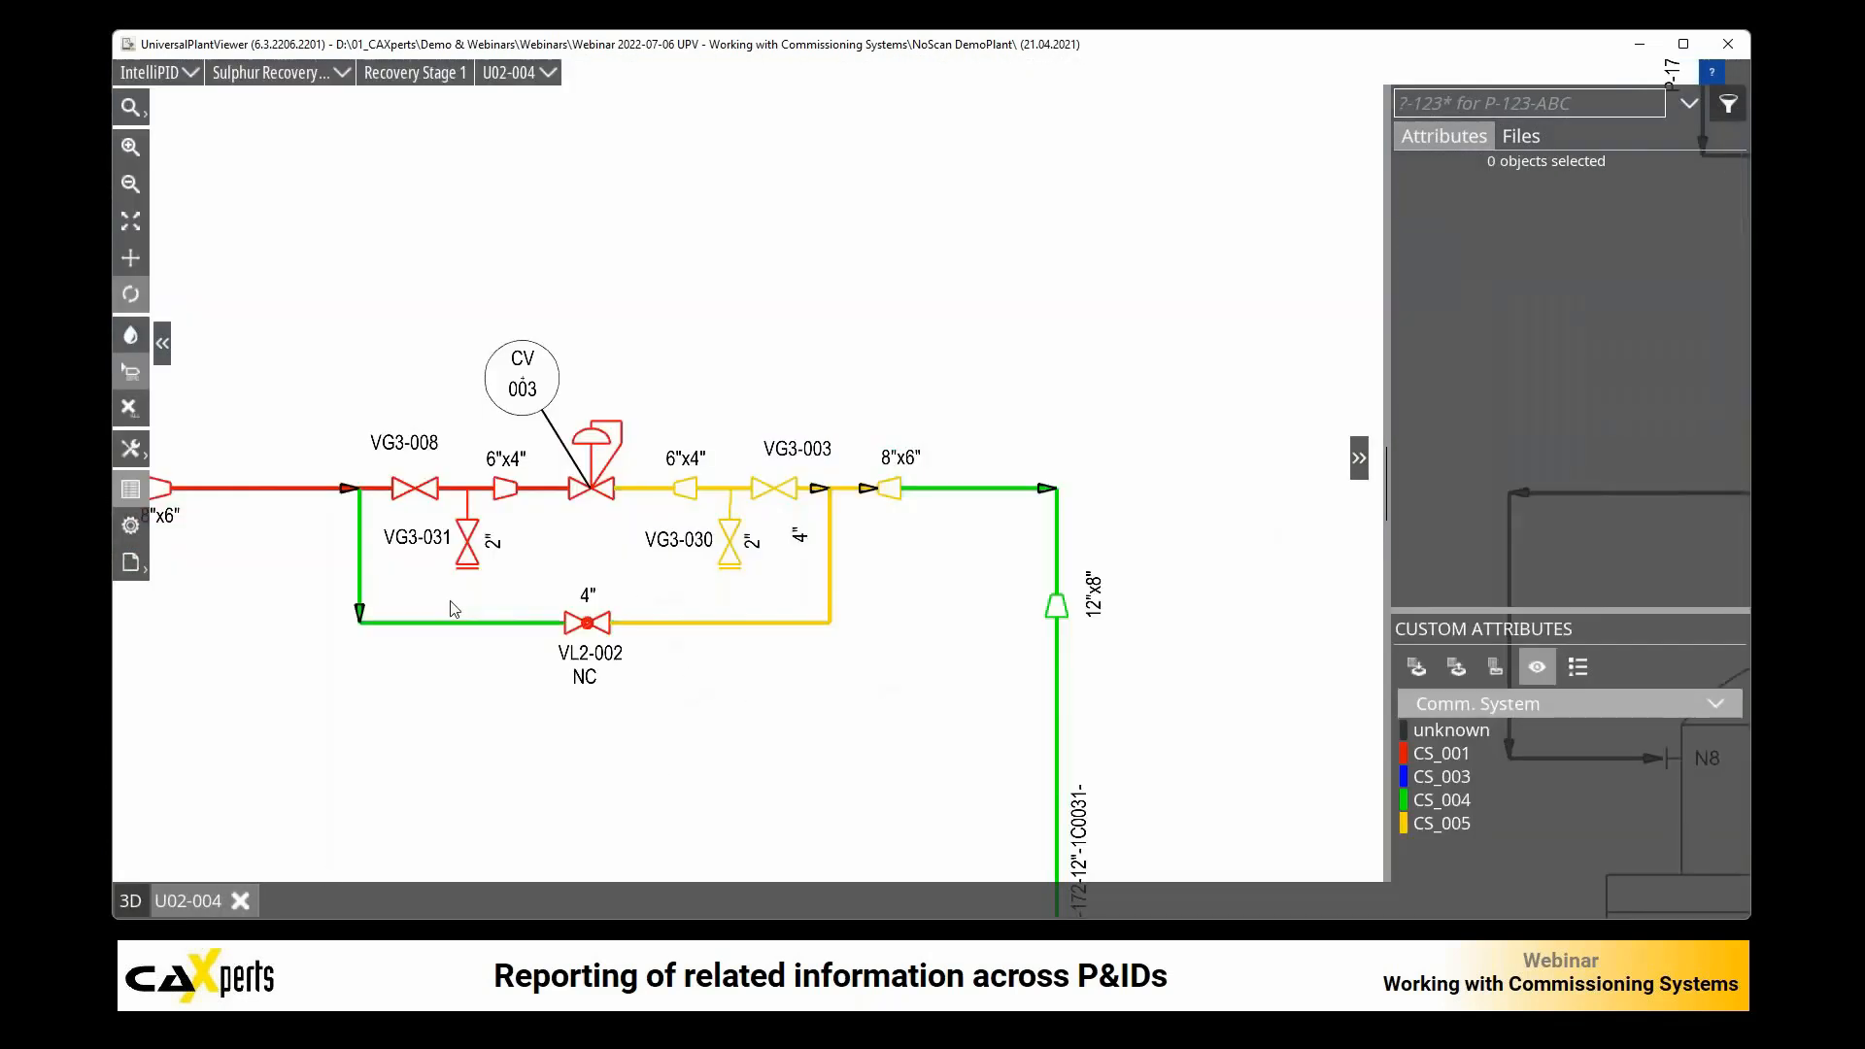
{"action": "scroll", "coordinate": [520, 709], "scroll_direction": "down", "scroll_amount": 3}
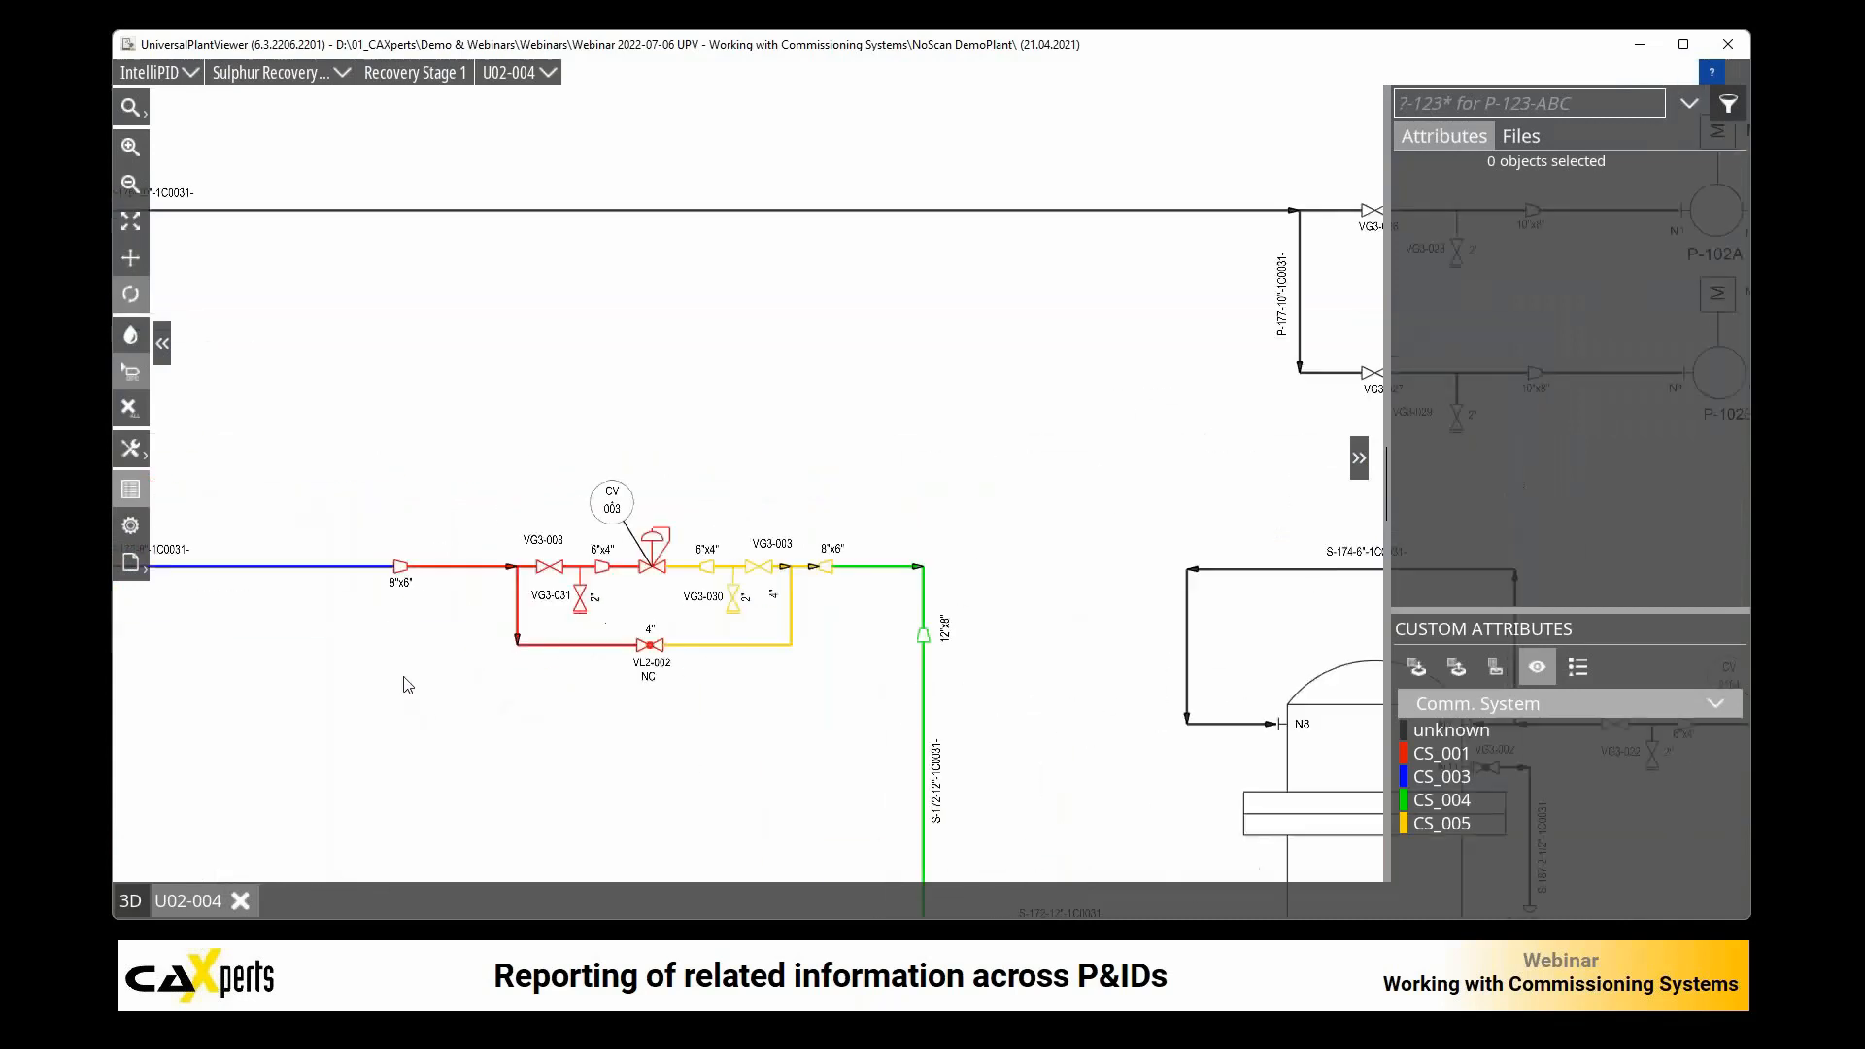
{"action": "left_click_drag", "start_coordinate": [404, 484], "coordinate": [659, 681]}
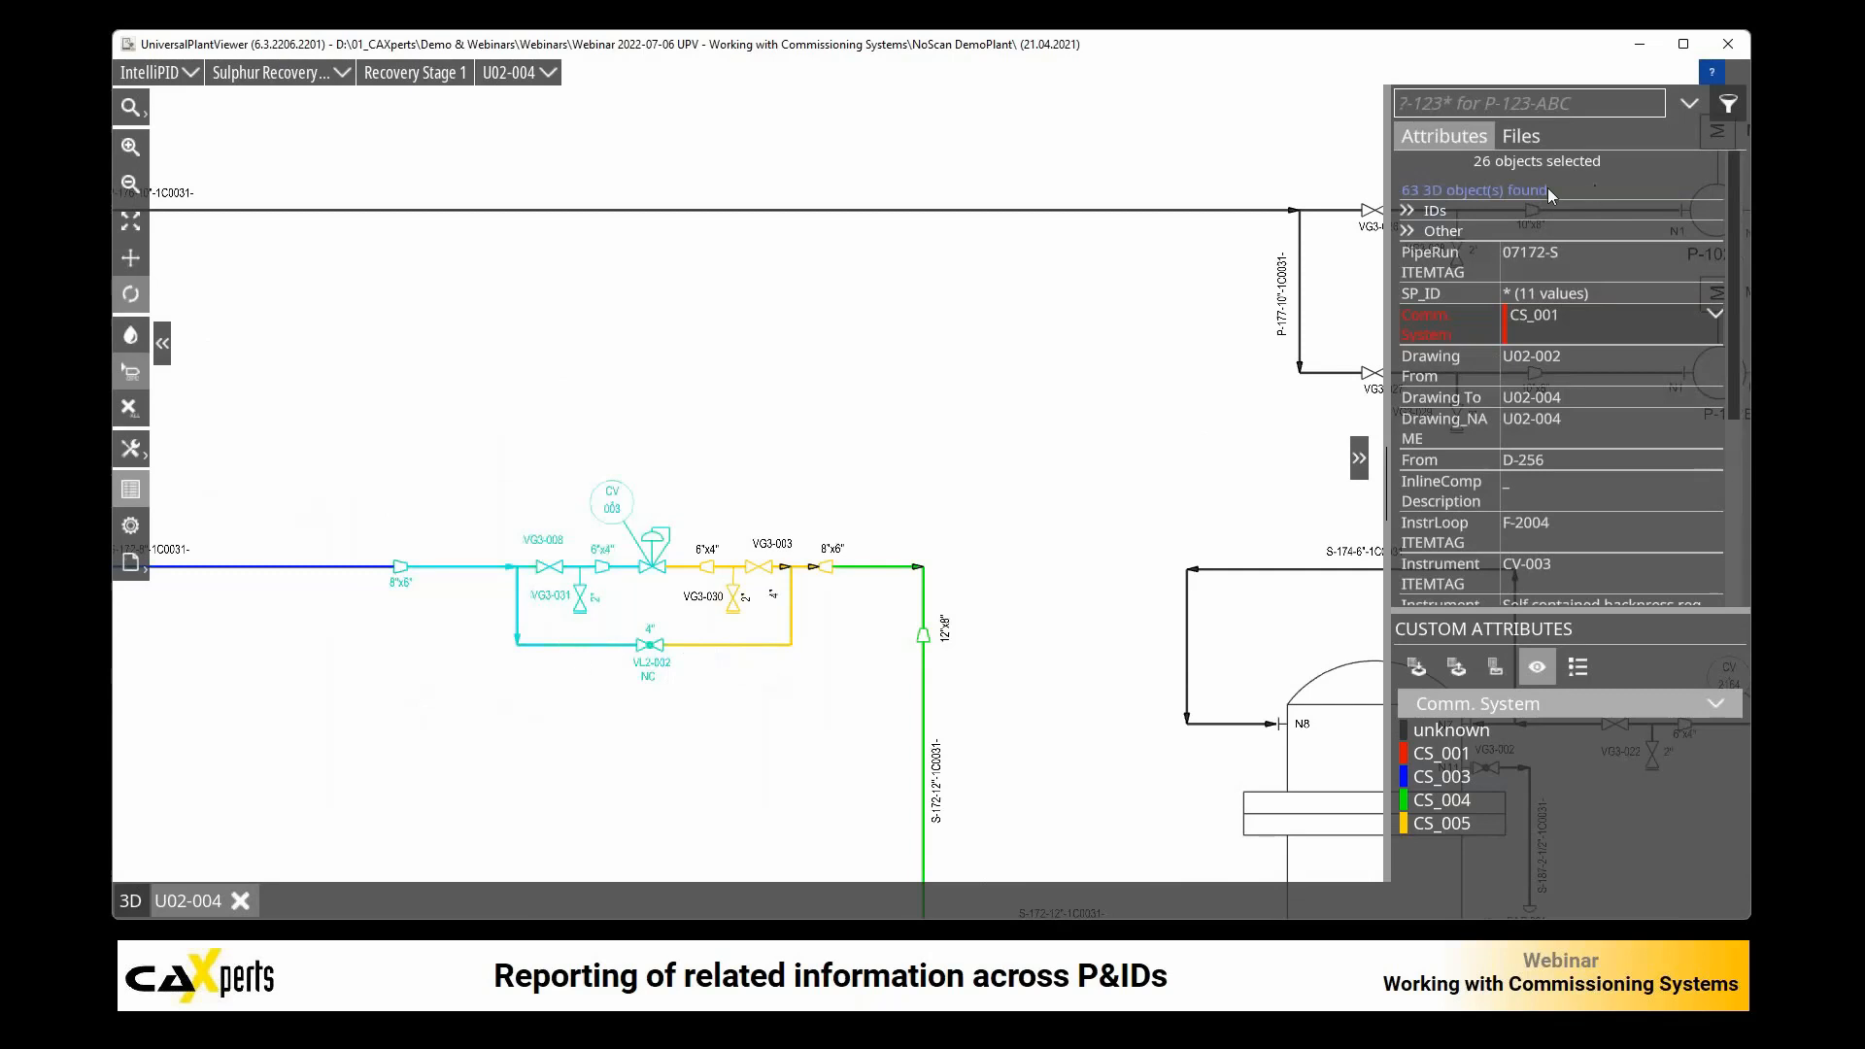
{"action": "left_click", "coordinate": [1497, 193]}
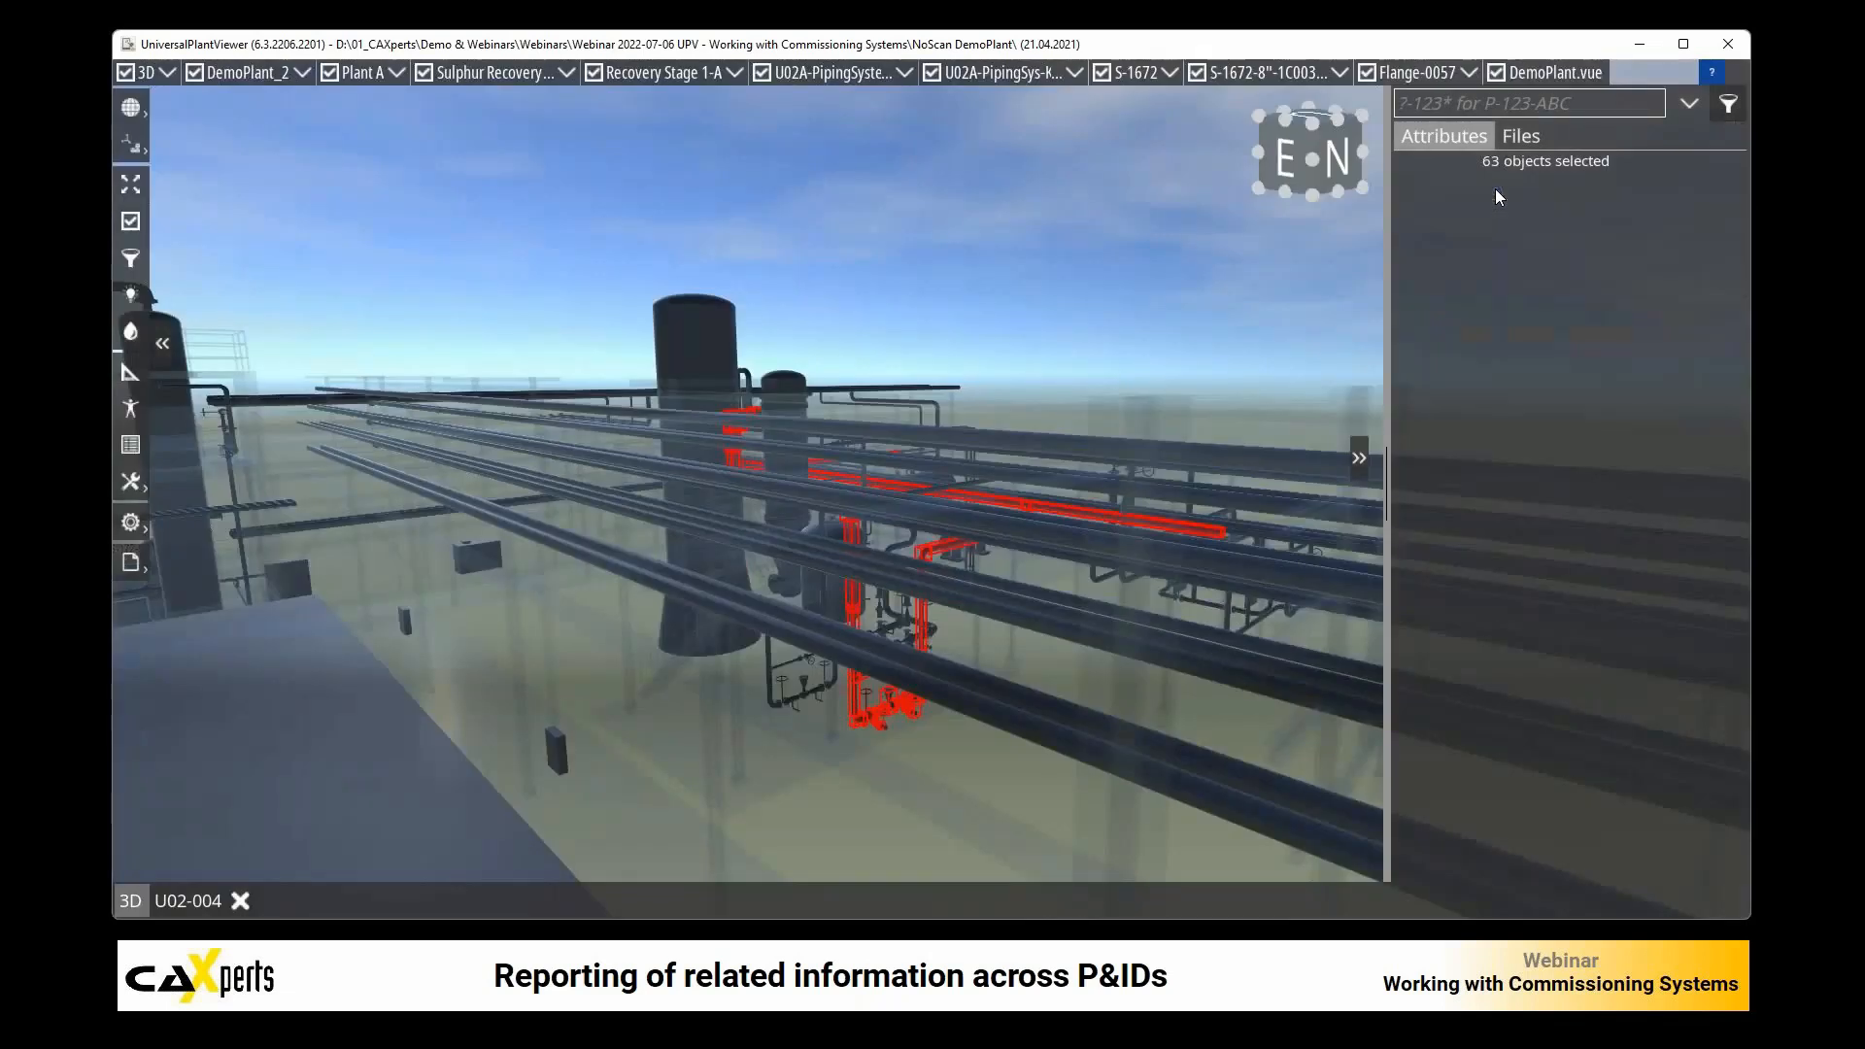
{"action": "left_click", "coordinate": [1716, 460]}
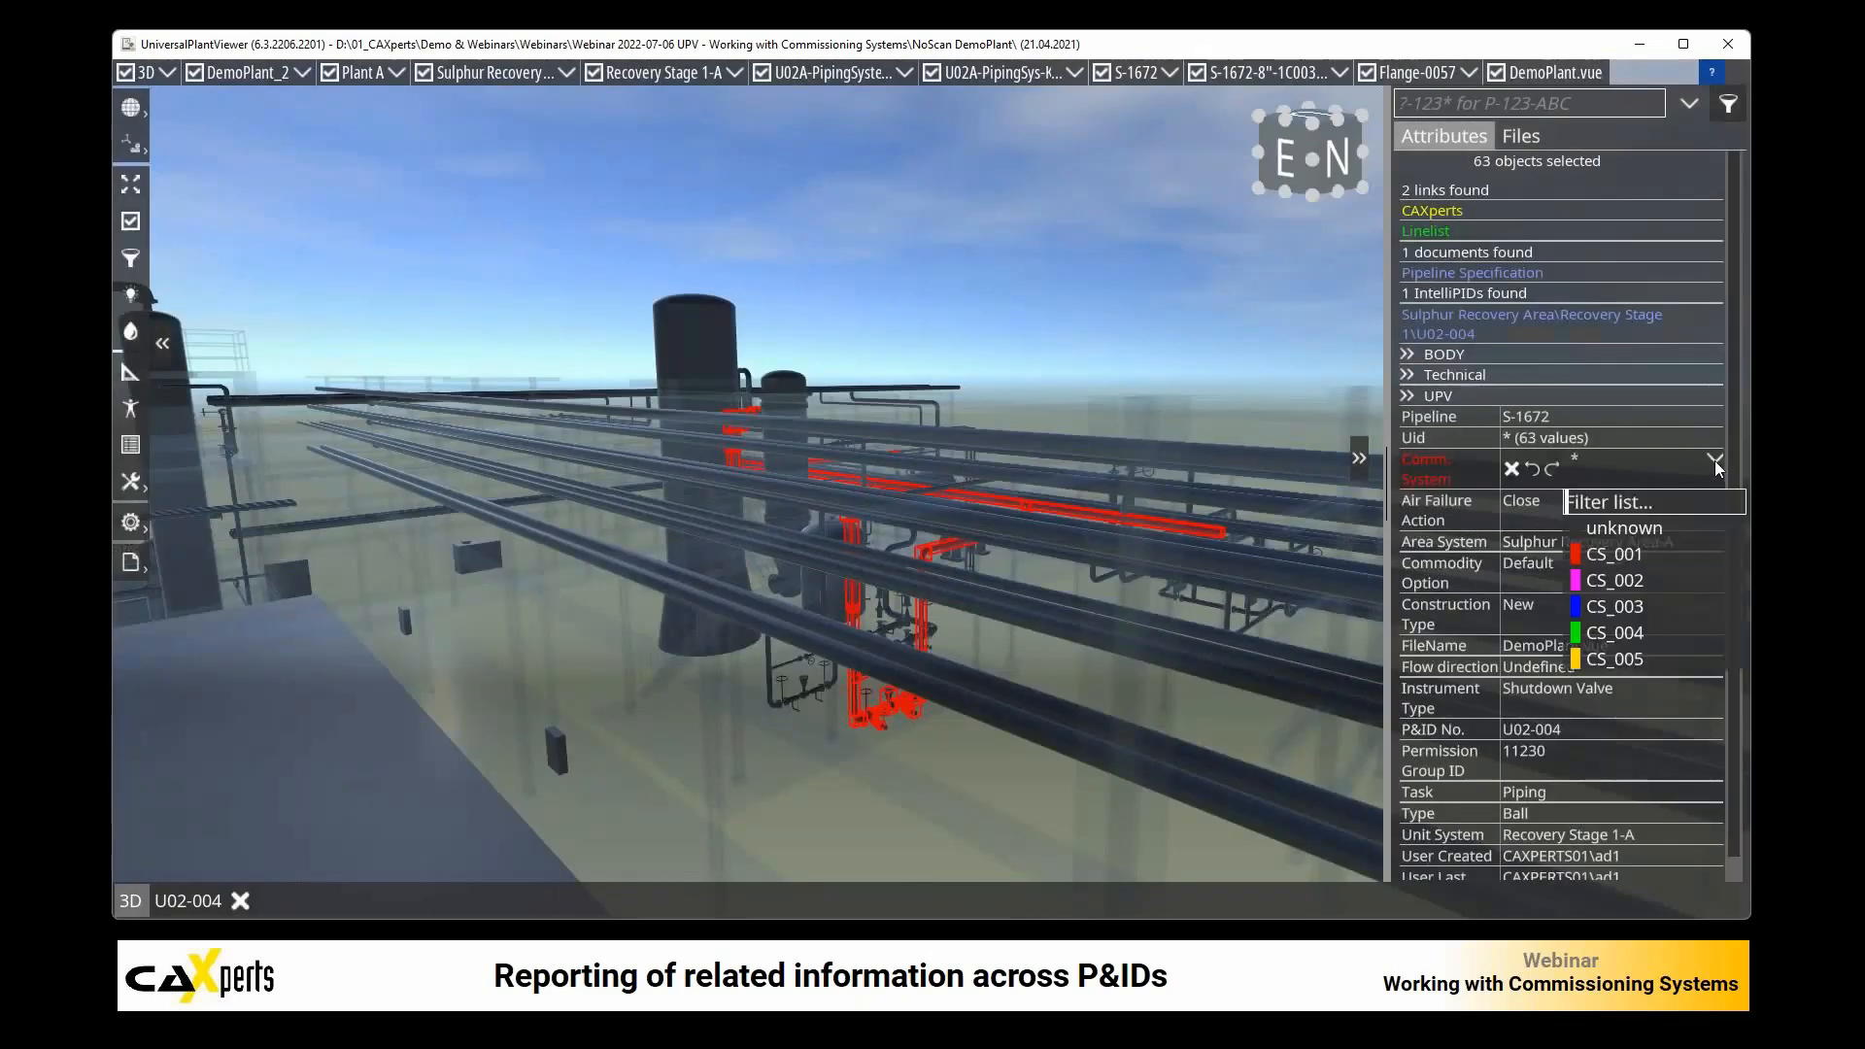
{"action": "left_click", "coordinate": [1645, 548]}
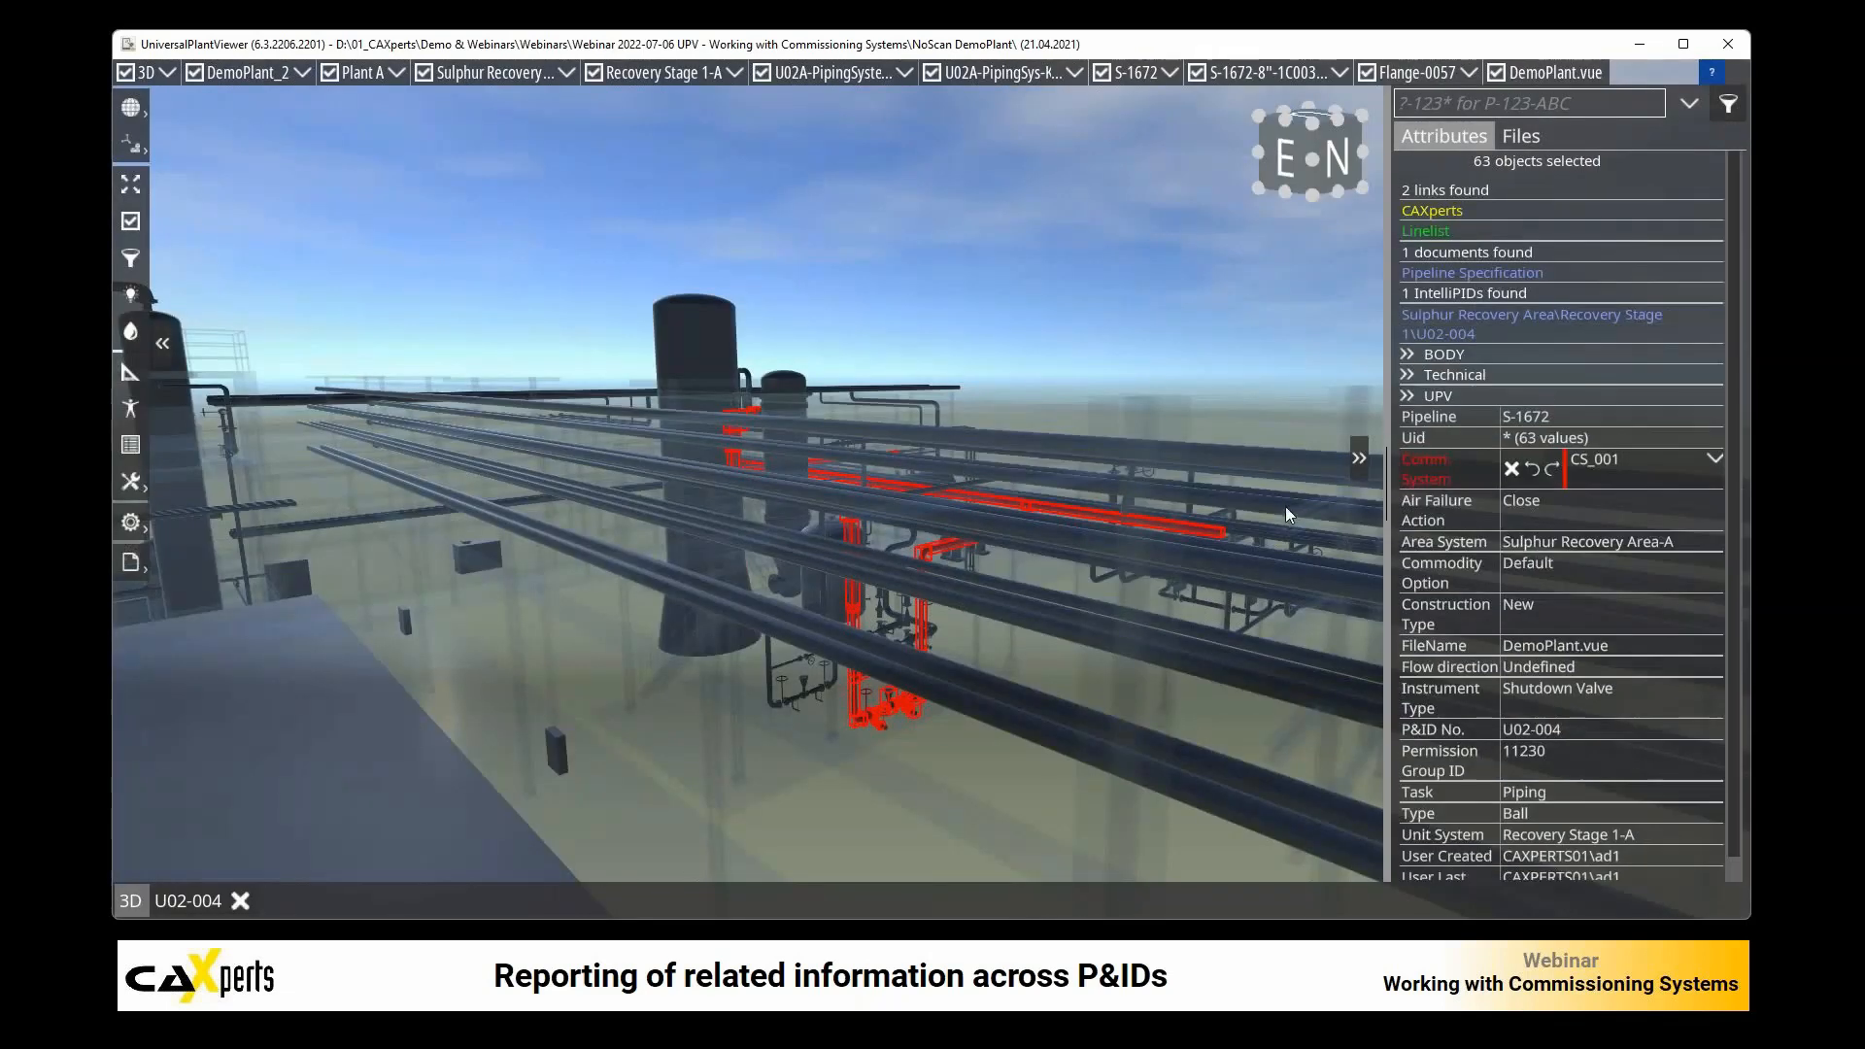
Step: Select the section with VG3-003 and VG3-030 on U02-004 and set its linked 3D objects' Comm. System to CS_005
{"action": "left_click", "coordinate": [183, 905]}
{"action": "left_click_drag", "start_coordinate": [685, 494], "coordinate": [829, 690]}
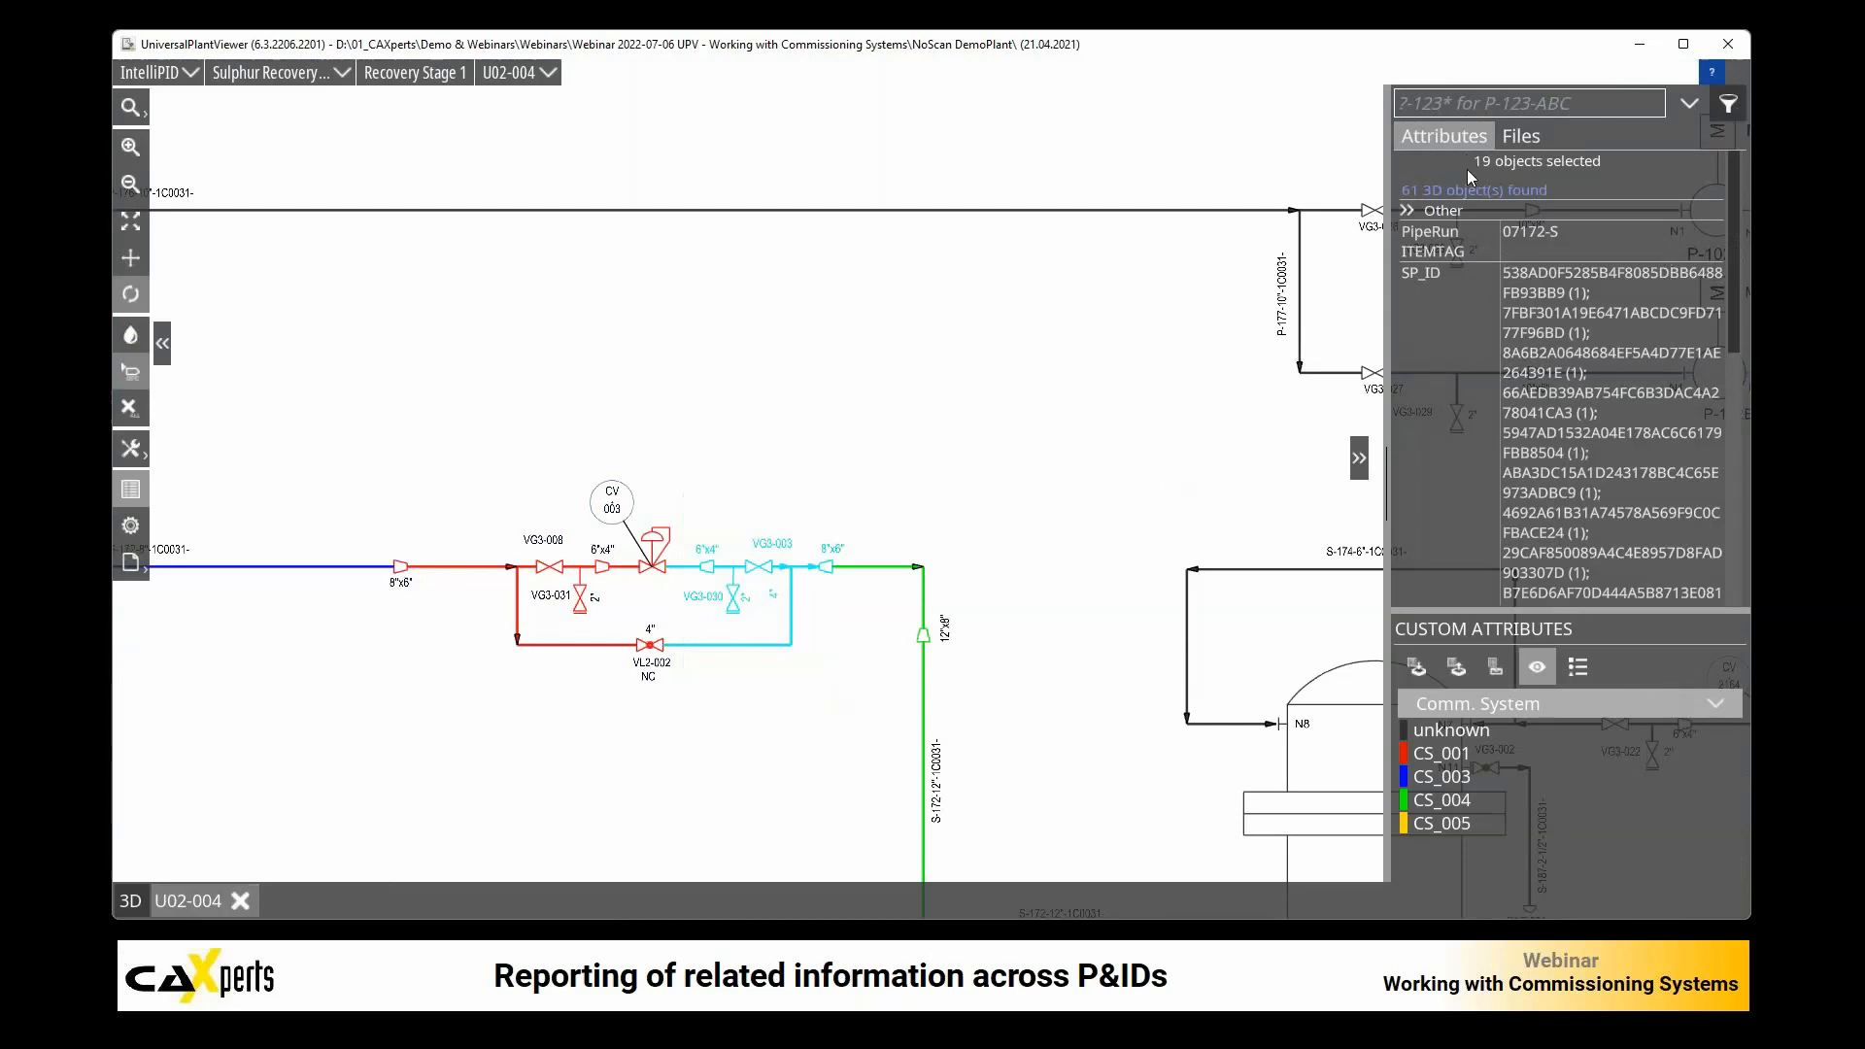
{"action": "scroll", "coordinate": [1589, 291], "scroll_direction": "down", "scroll_amount": 5}
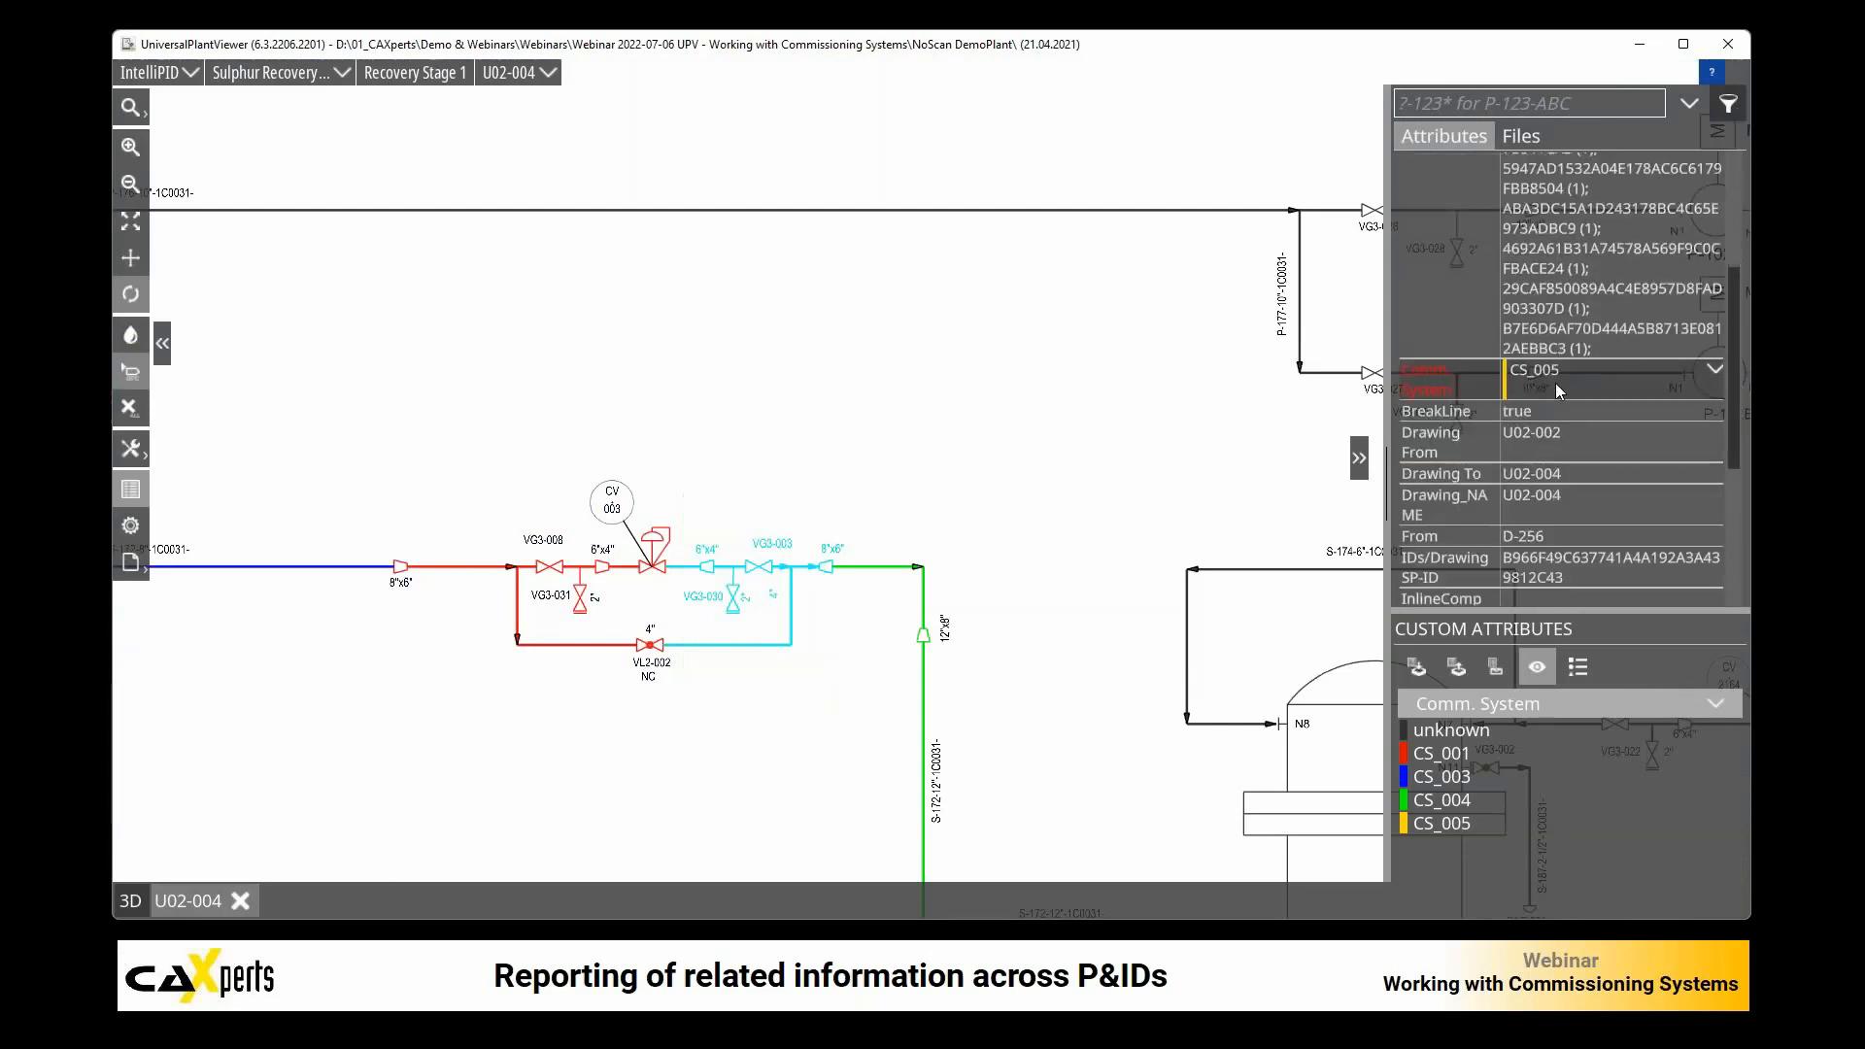
{"action": "scroll", "coordinate": [1548, 303], "scroll_direction": "up", "scroll_amount": 5}
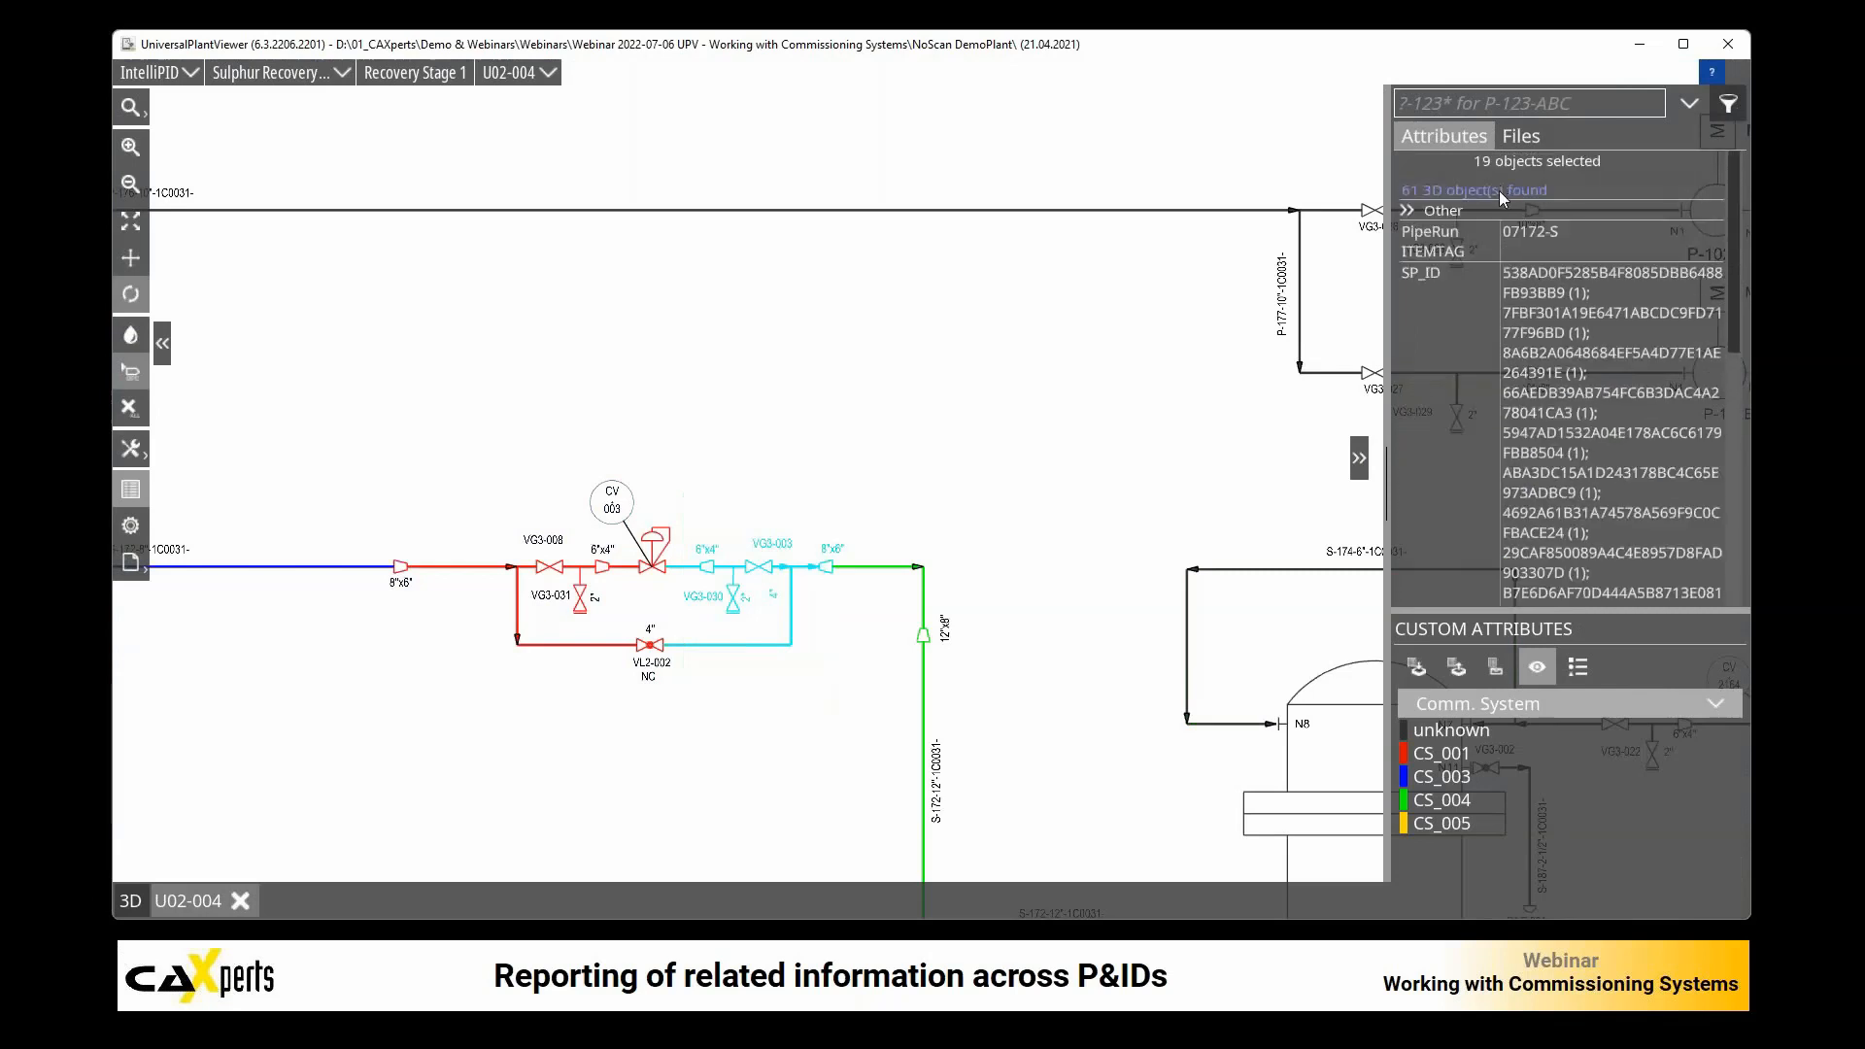
{"action": "left_click", "coordinate": [1499, 191]}
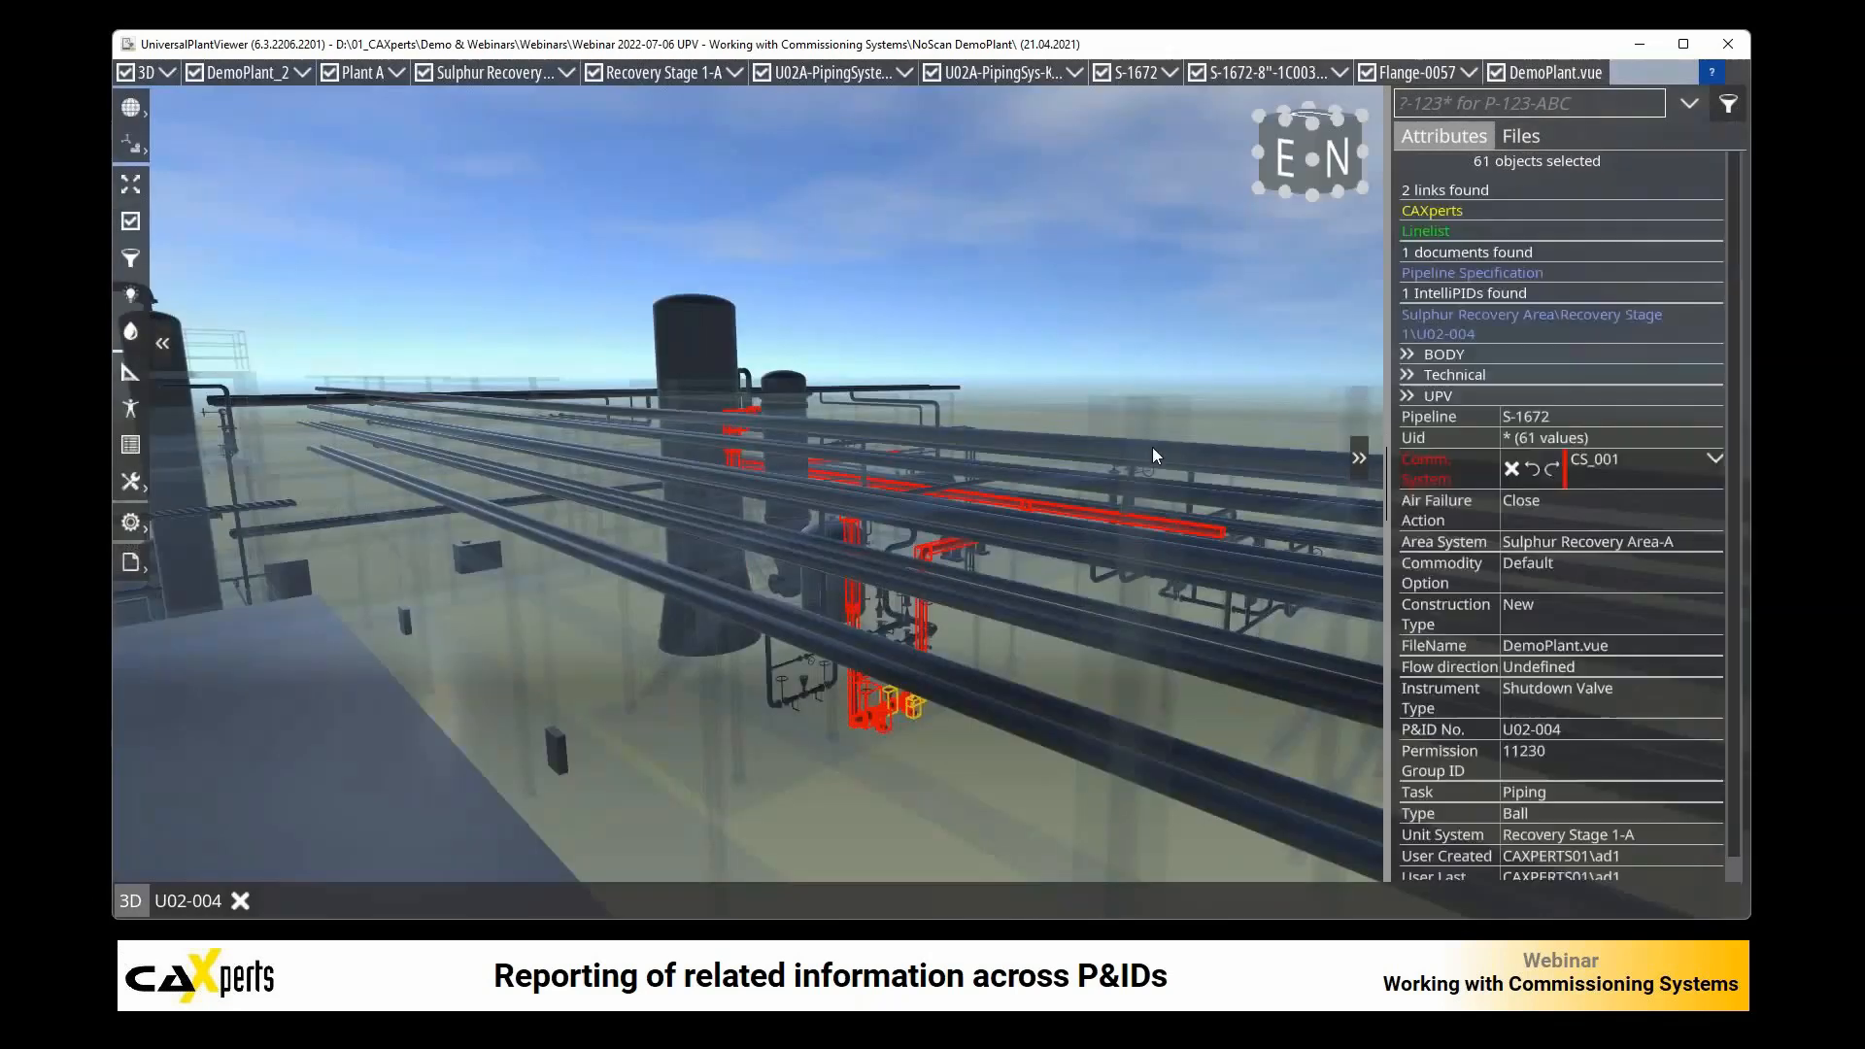
{"action": "left_click", "coordinate": [1715, 458]}
{"action": "left_click", "coordinate": [1612, 659]}
{"action": "left_click", "coordinate": [1057, 667]}
Step: Examine the color-coded commissioning systems on the S-1672 pipeline and its valves in the 3D model
{"action": "scroll", "coordinate": [989, 674], "scroll_direction": "up", "scroll_amount": 3}
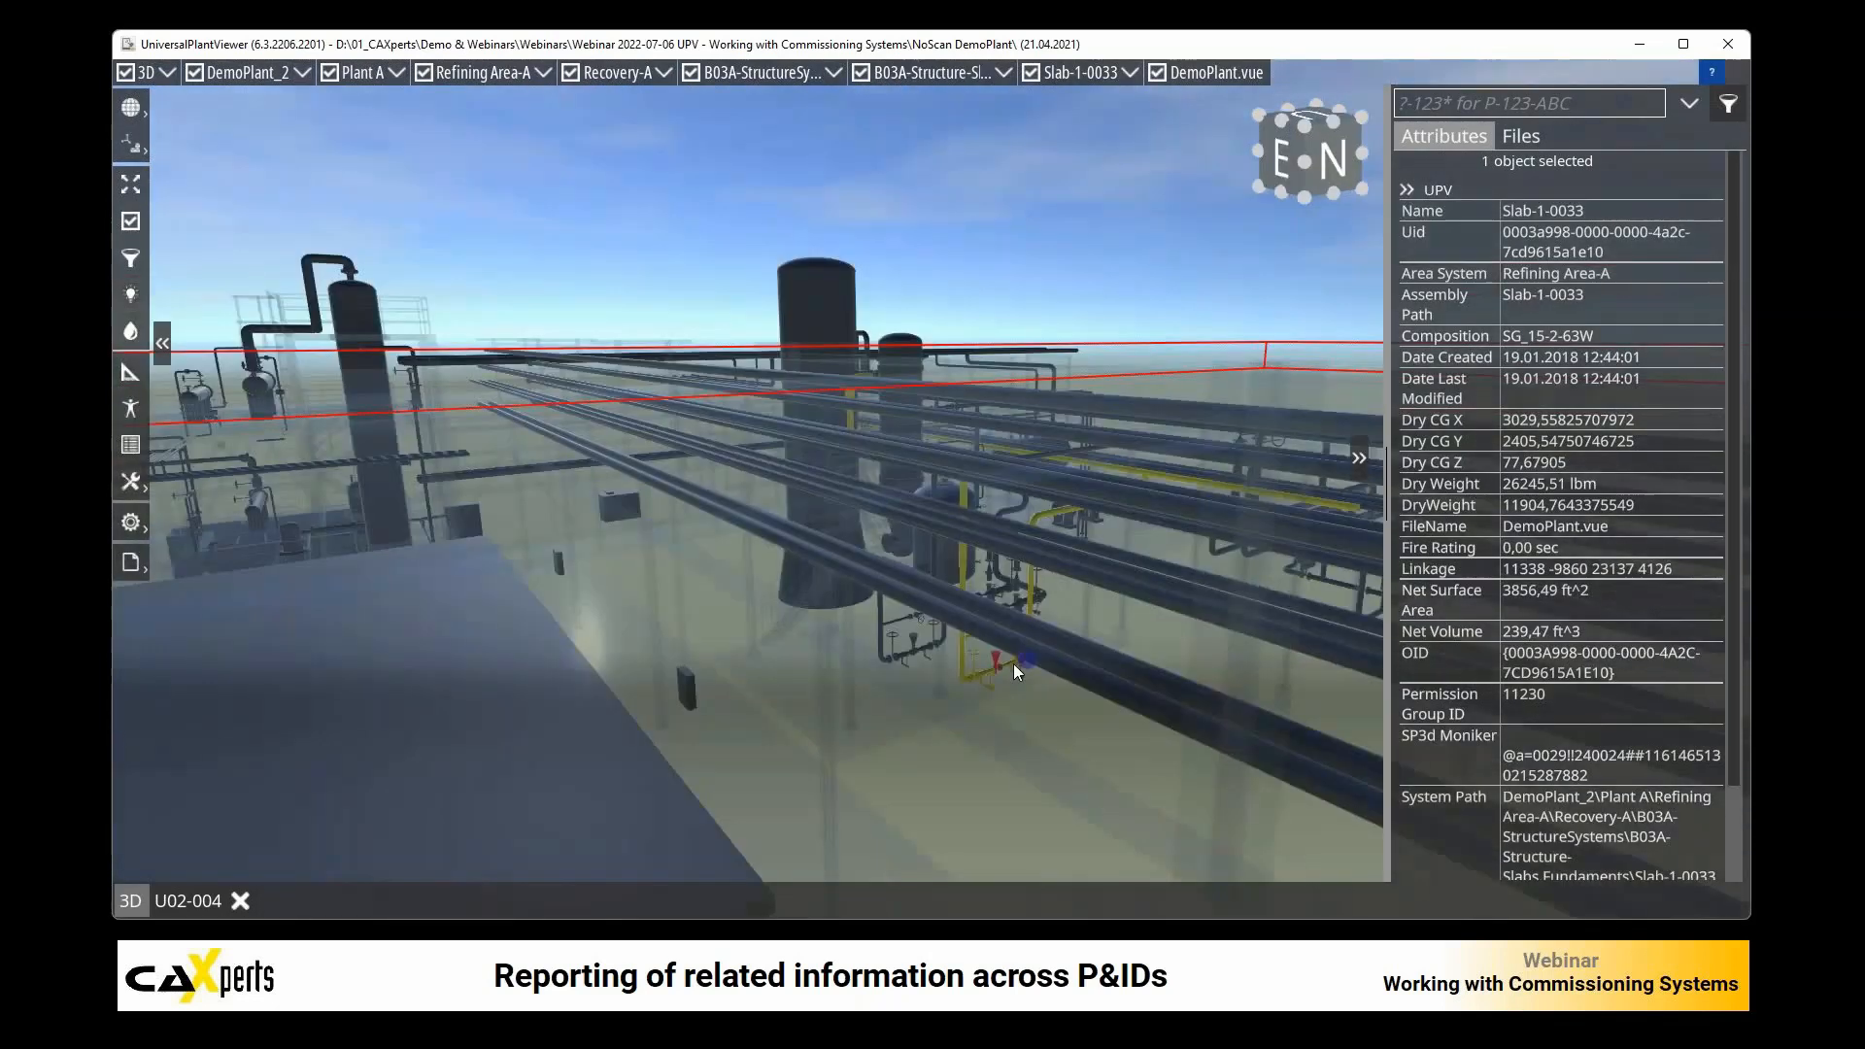
{"action": "scroll", "coordinate": [1093, 573], "scroll_direction": "up", "scroll_amount": 4}
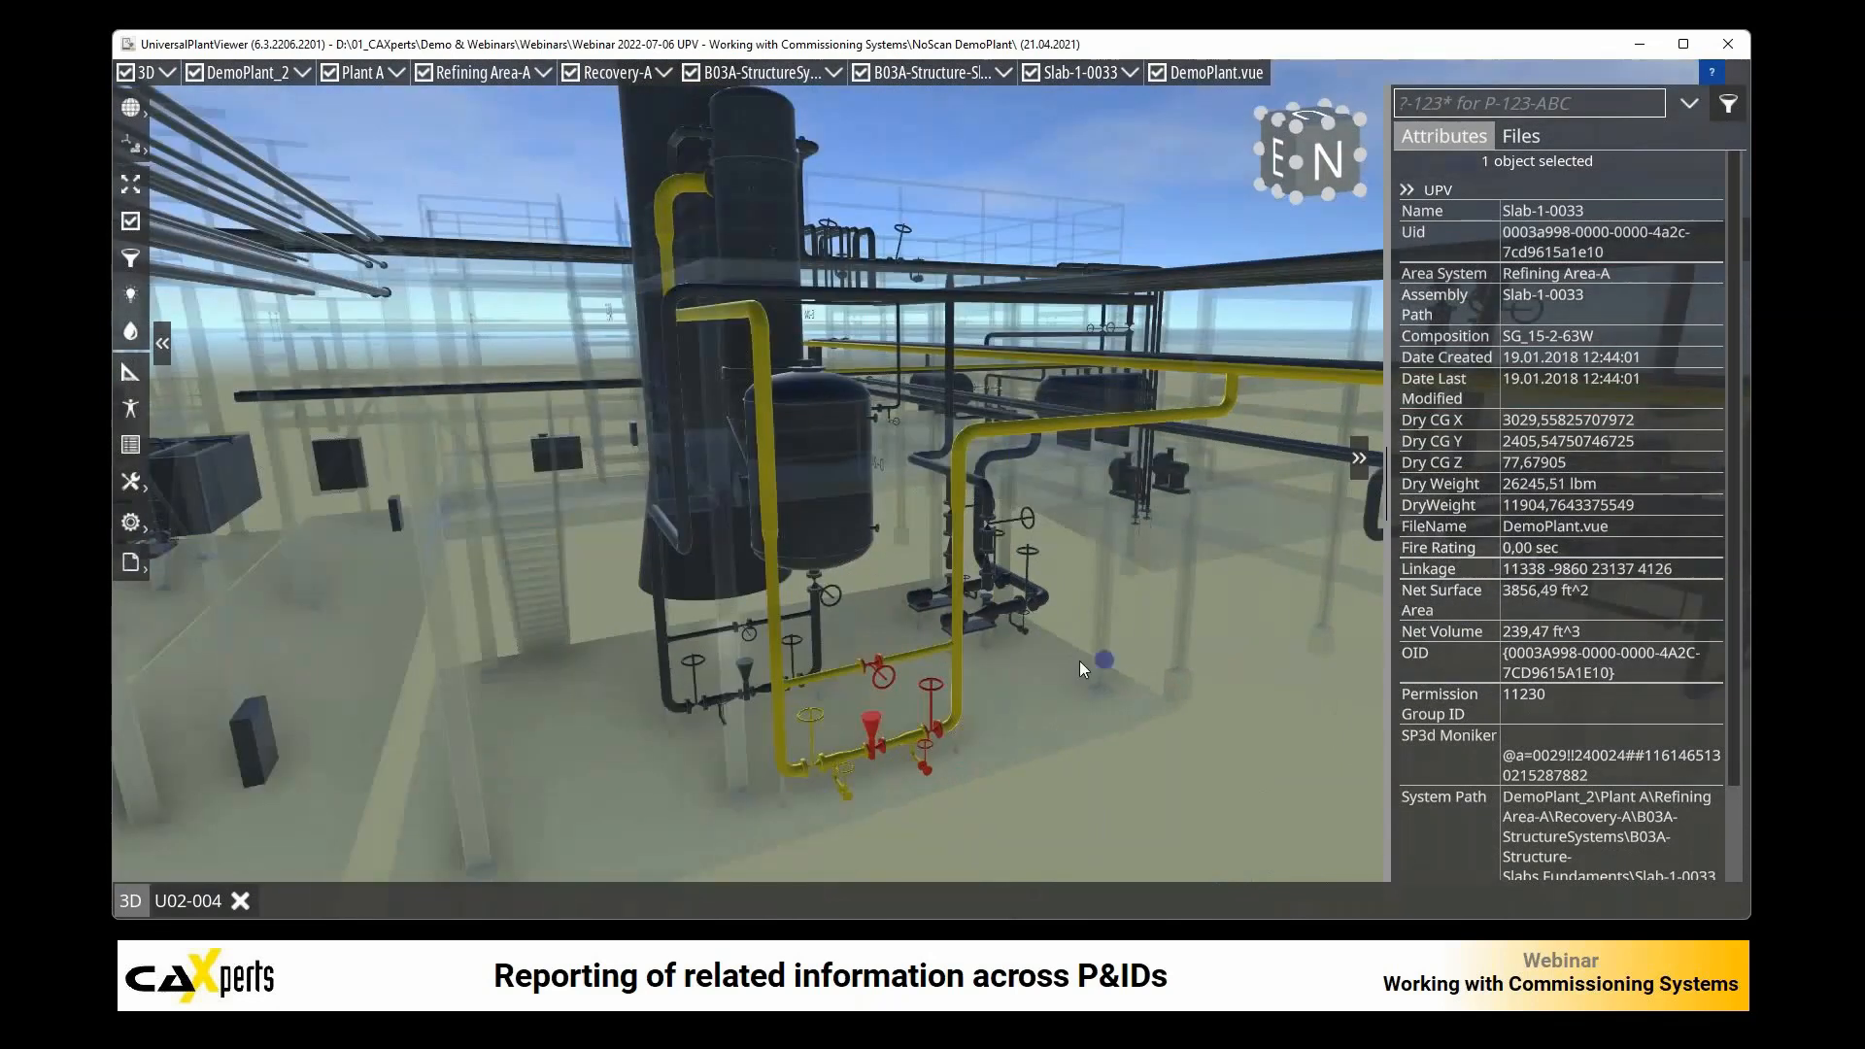
{"action": "mouse_move", "coordinate": [1080, 661]}
{"action": "left_mouse_down"}
{"action": "mouse_move", "coordinate": [1038, 686]}
{"action": "mouse_move", "coordinate": [1086, 680]}
{"action": "left_mouse_up"}
{"action": "scroll", "coordinate": [1086, 679], "scroll_direction": "down", "scroll_amount": 3}
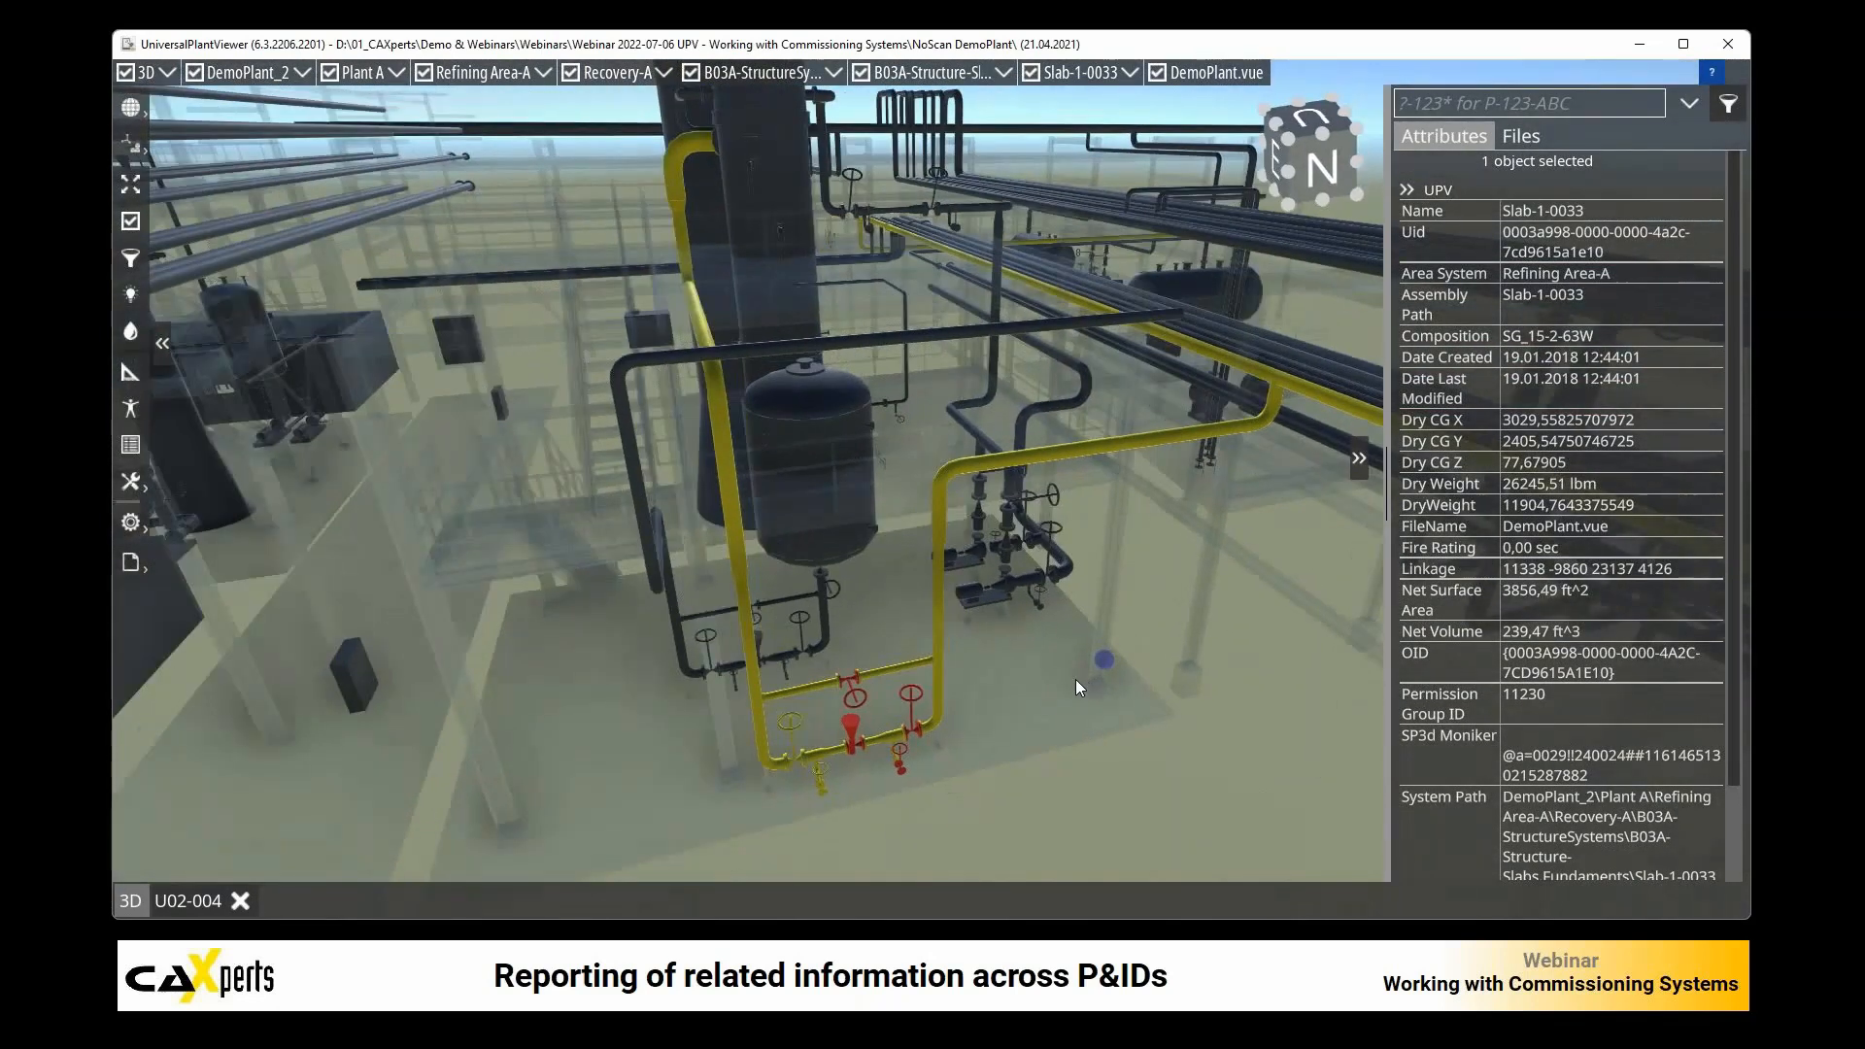
{"action": "scroll", "coordinate": [963, 573], "scroll_direction": "down", "scroll_amount": 2}
{"action": "scroll", "coordinate": [965, 579], "scroll_direction": "up", "scroll_amount": 2}
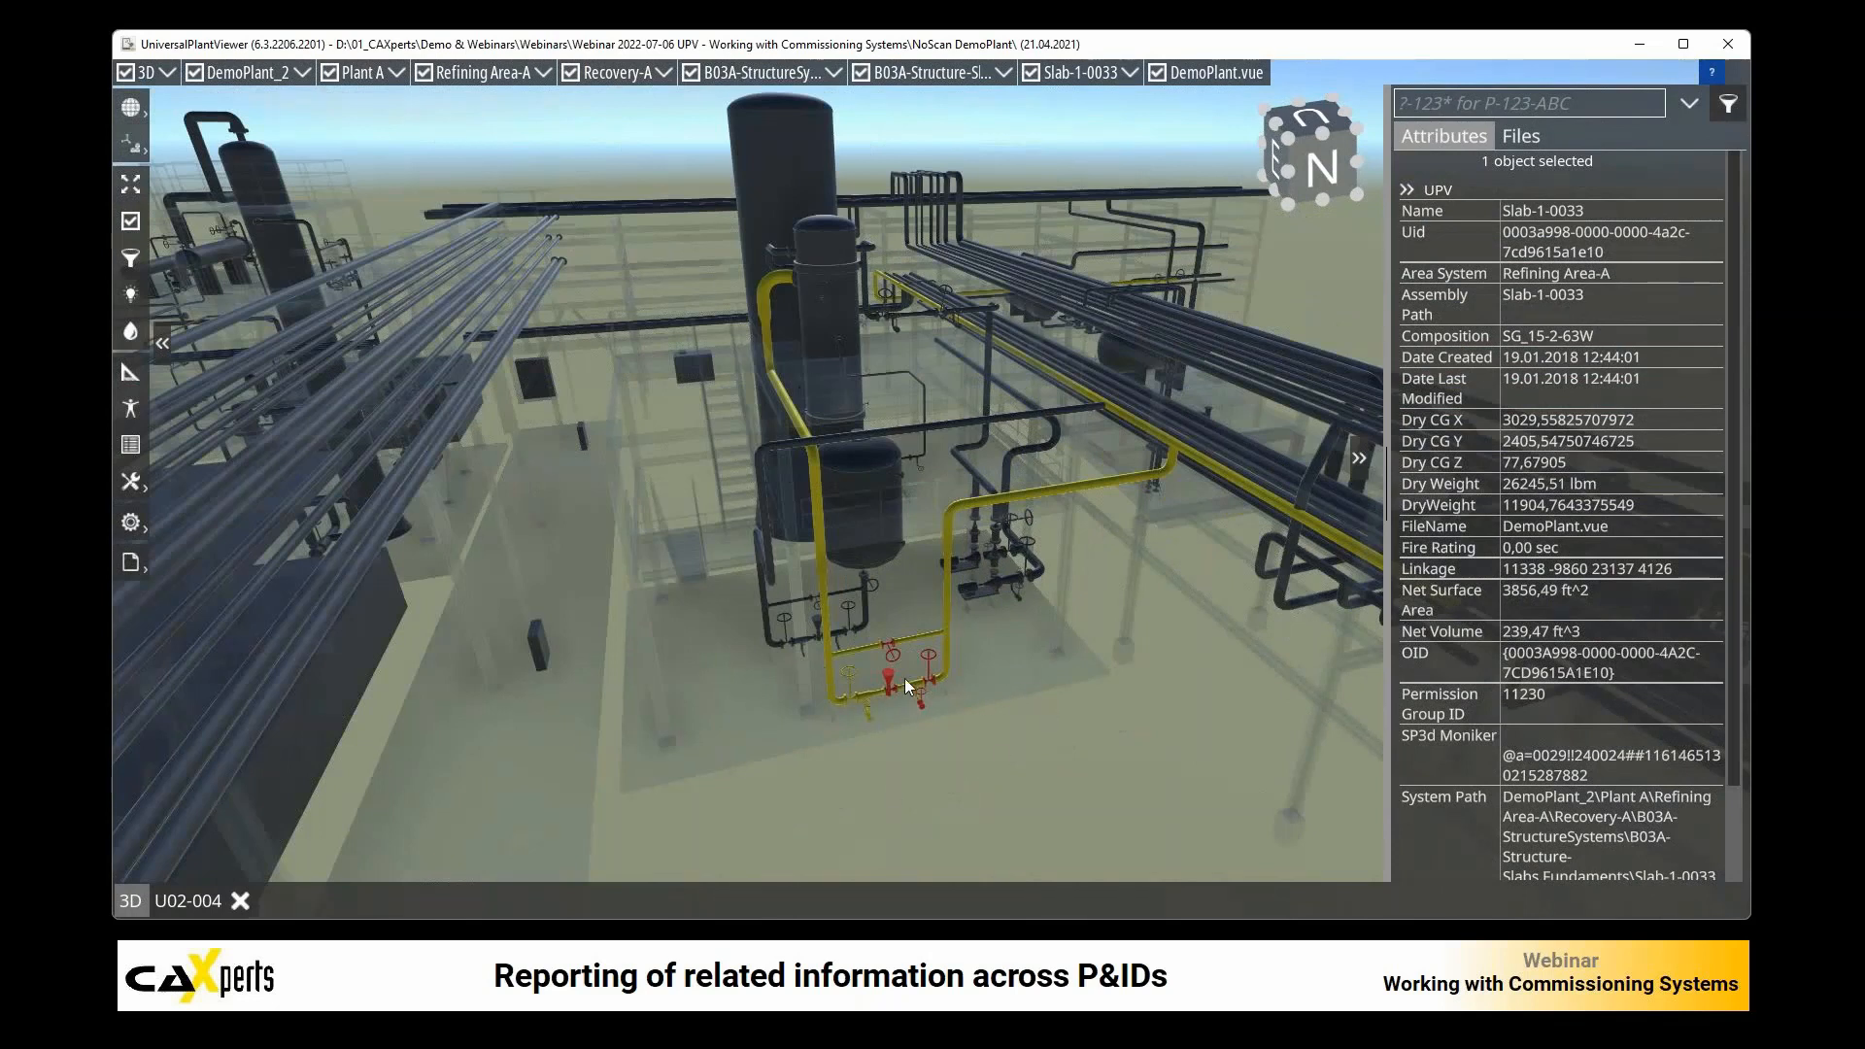
{"action": "scroll", "coordinate": [894, 667], "scroll_direction": "up", "scroll_amount": 2}
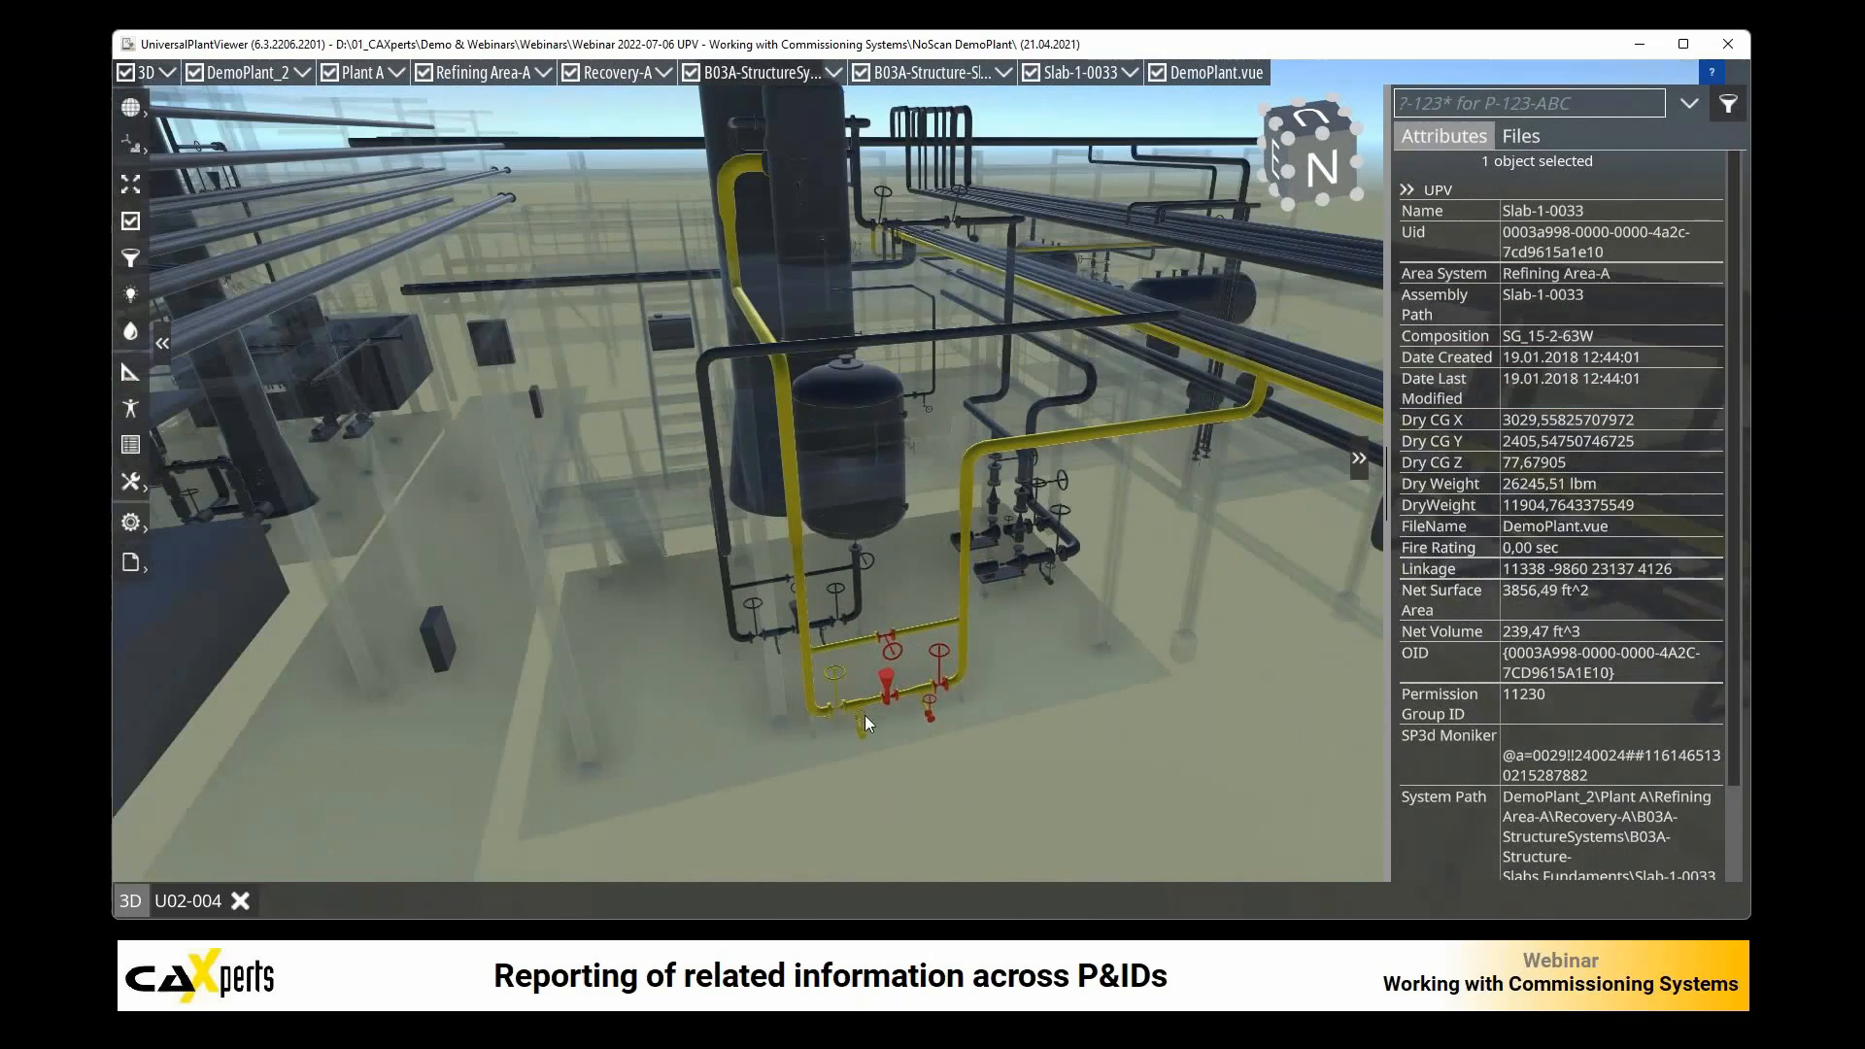